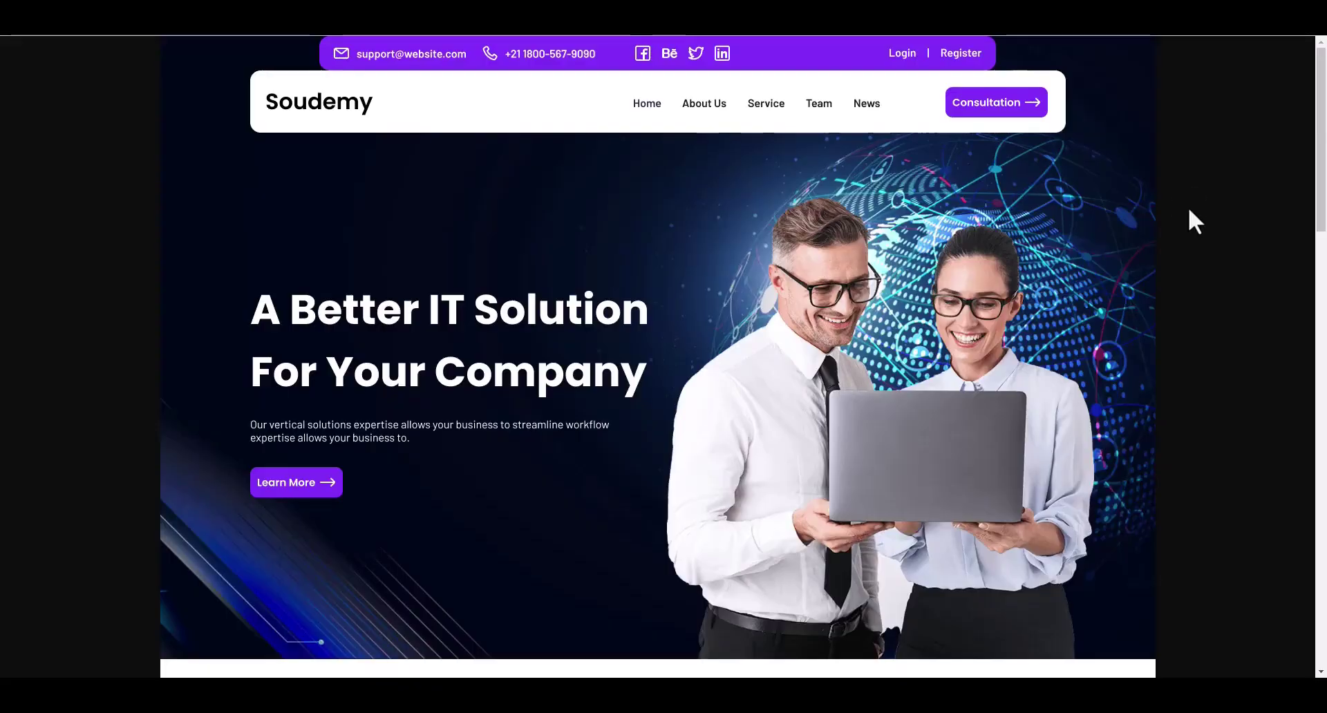
# - Scroll the Soudemy reference page down to the About Our Company section
pyautogui.scroll(-6, 1188, 206)
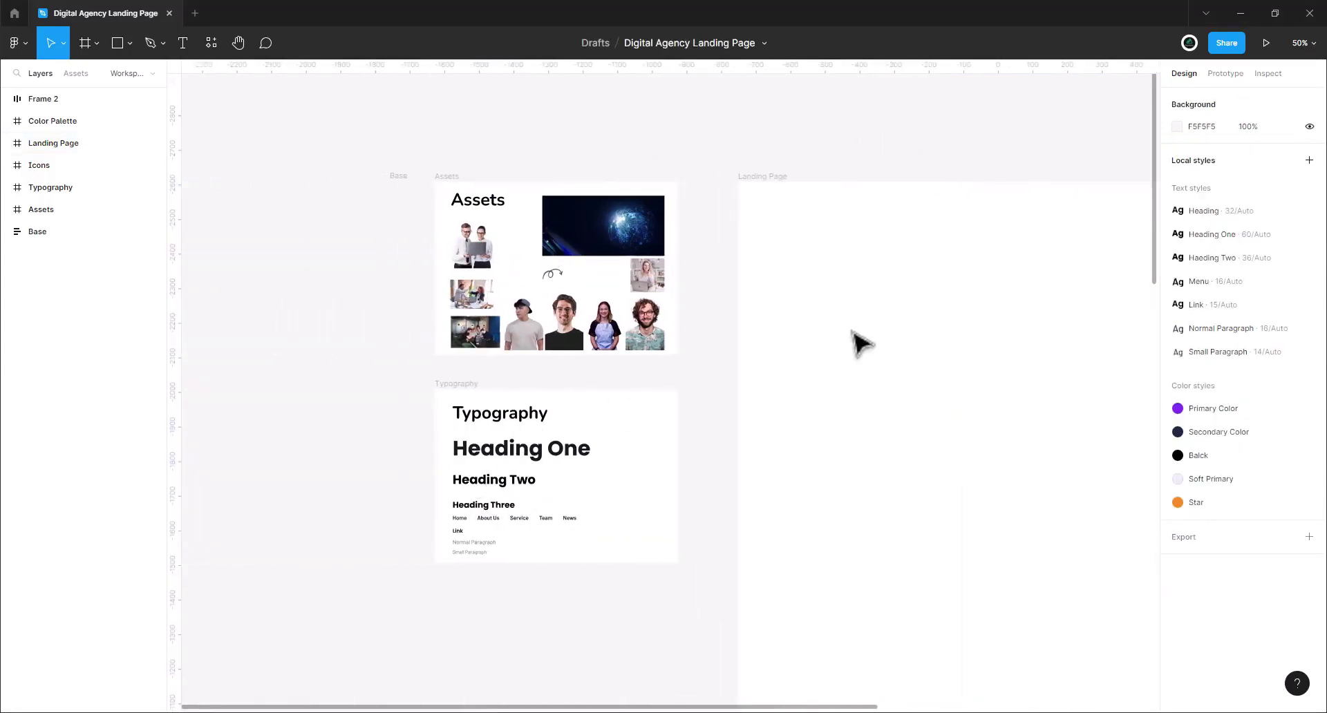
# - Add a layout grid to the empty Landing Page frame
pyautogui.moveTo(861, 325); pyautogui.dragTo(420, 322)
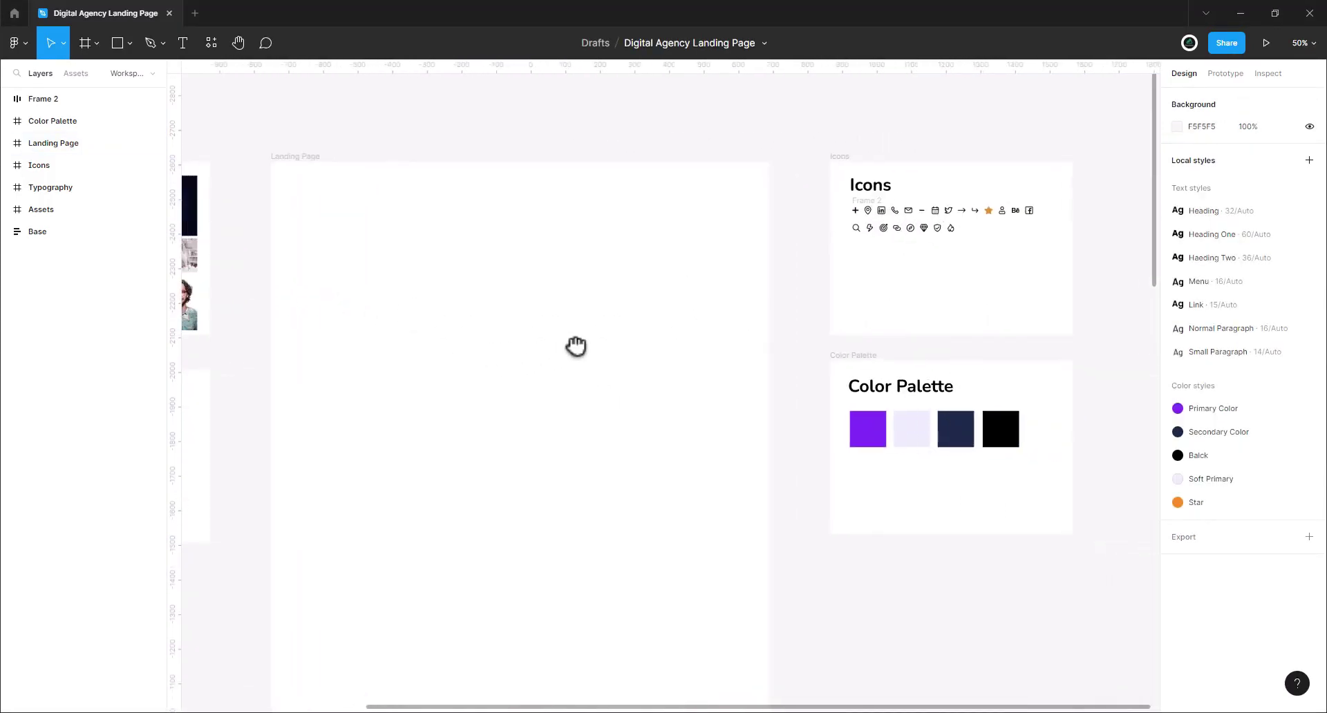
pyautogui.moveTo(578, 346); pyautogui.dragTo(627, 338)
pyautogui.click(640, 258)
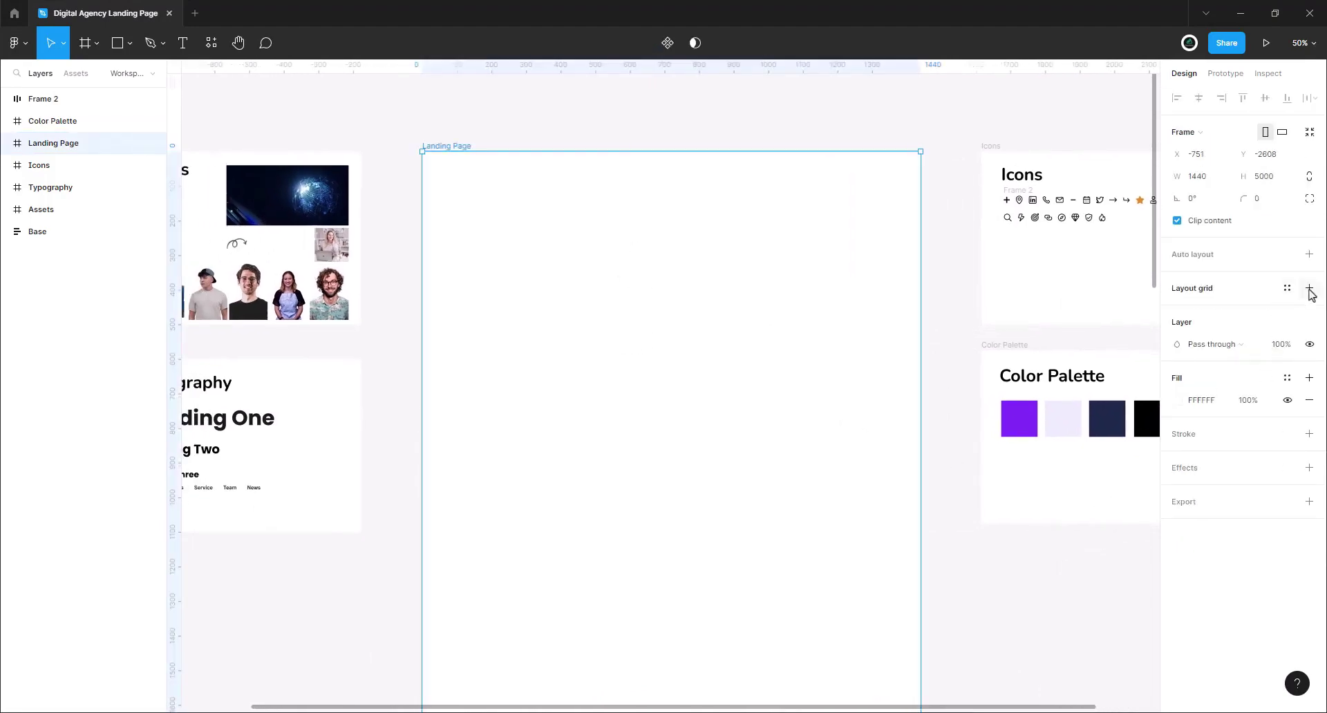
pyautogui.click(1289, 289)
pyautogui.click(1309, 289)
pyautogui.click(1177, 311)
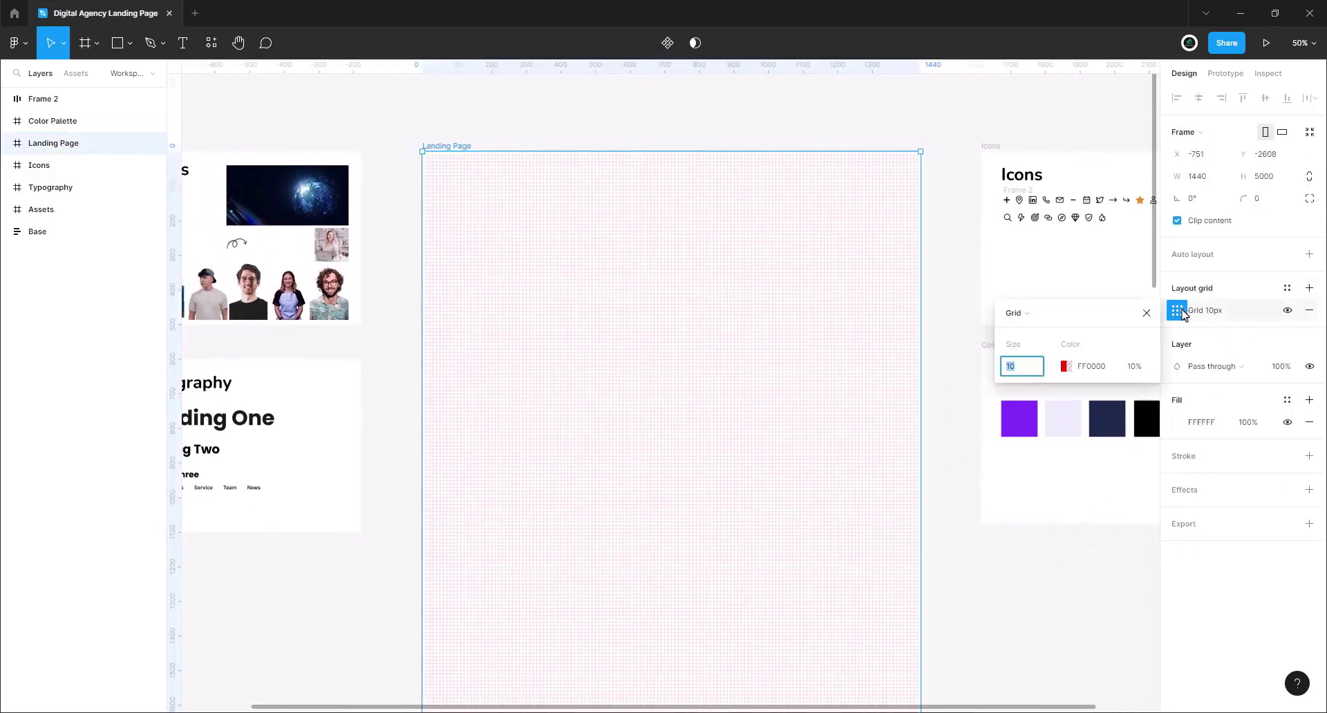
# - Make the grid 12 centred columns, 80px wide, with a stronger grid colour opacity
pyautogui.click(1024, 318)
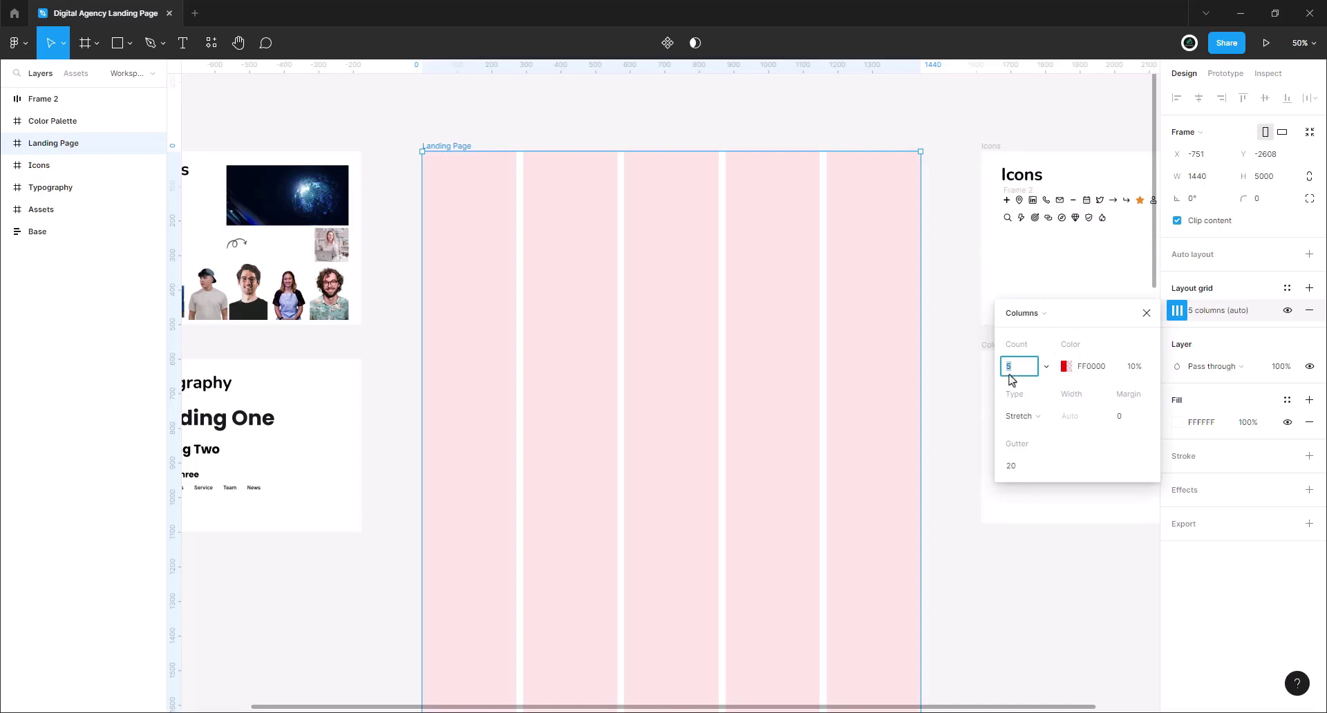
pyautogui.write('12')
pyautogui.press('Return')
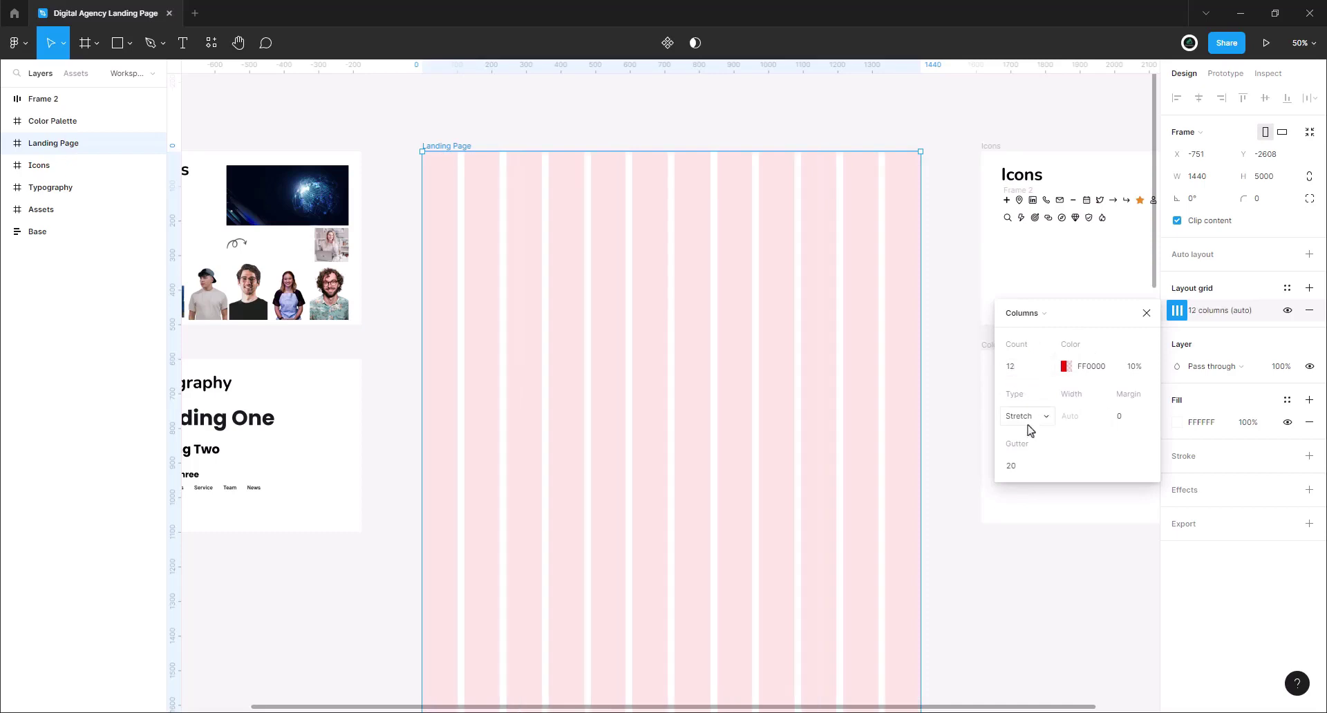
pyautogui.click(1028, 417)
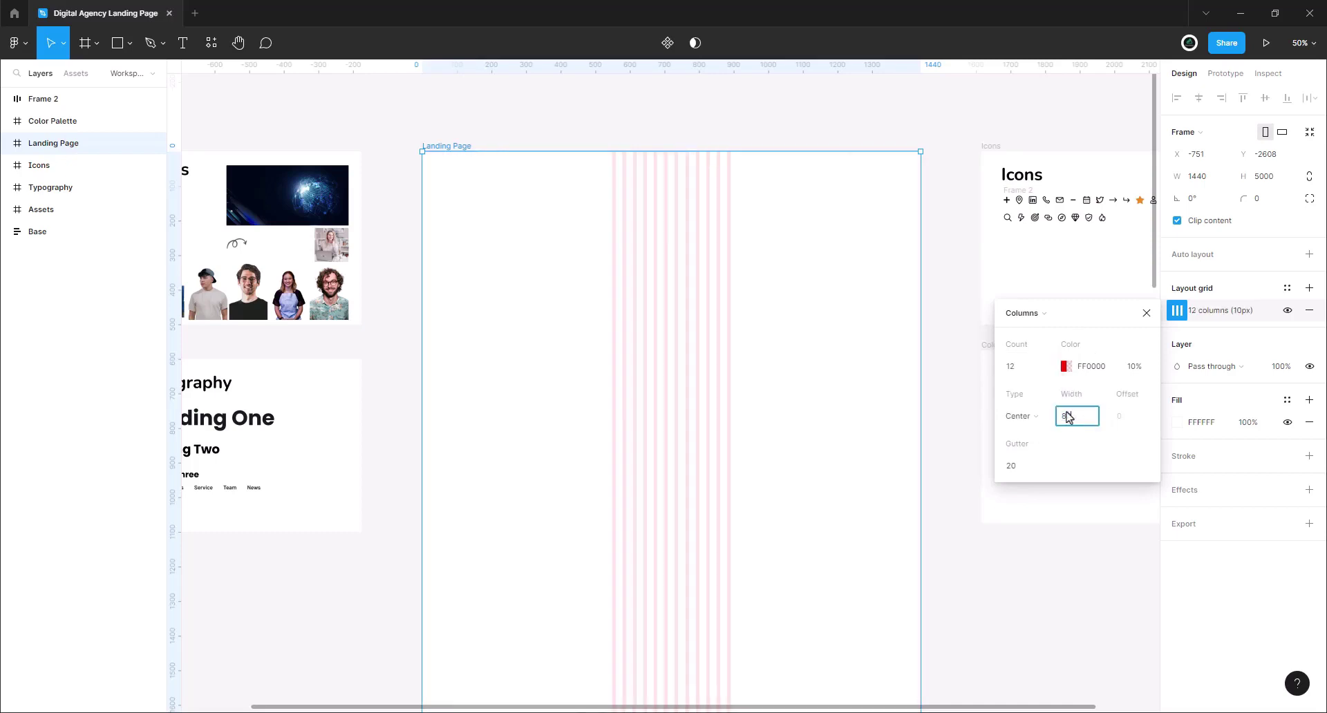
pyautogui.press('Return')
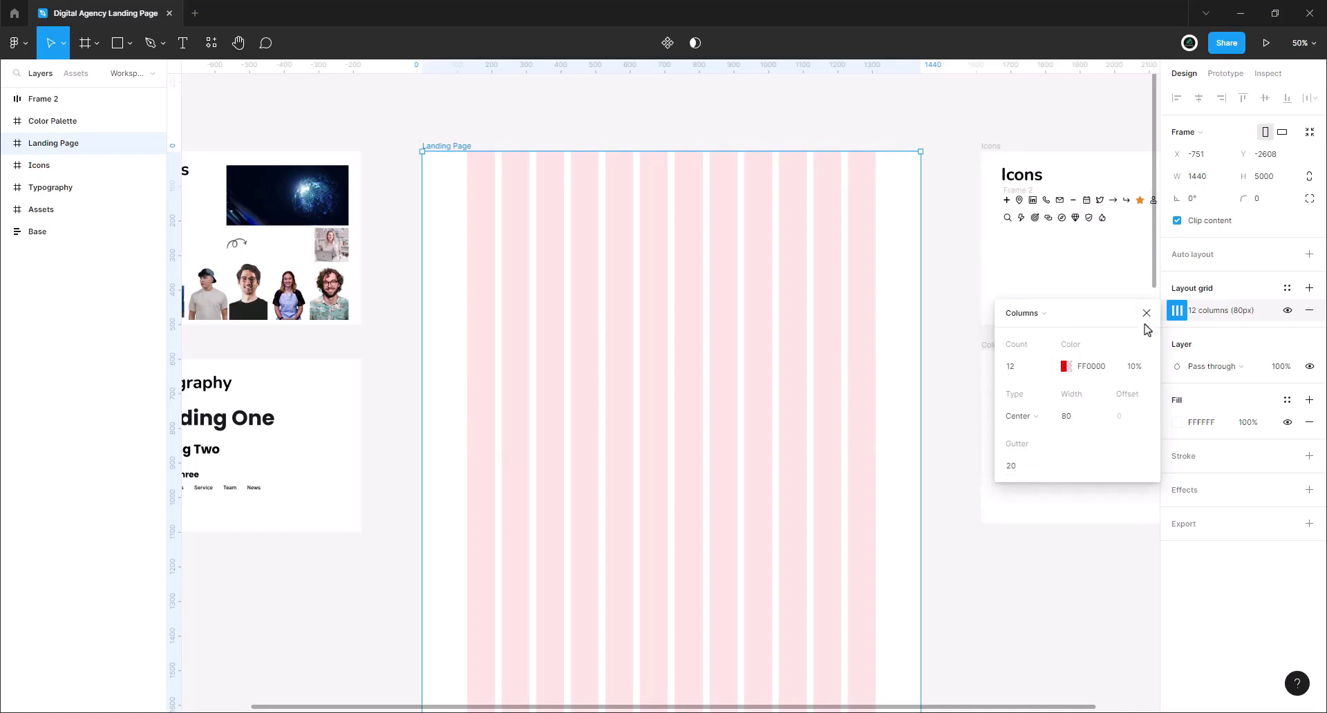
pyautogui.press('Return')
pyautogui.click(1146, 313)
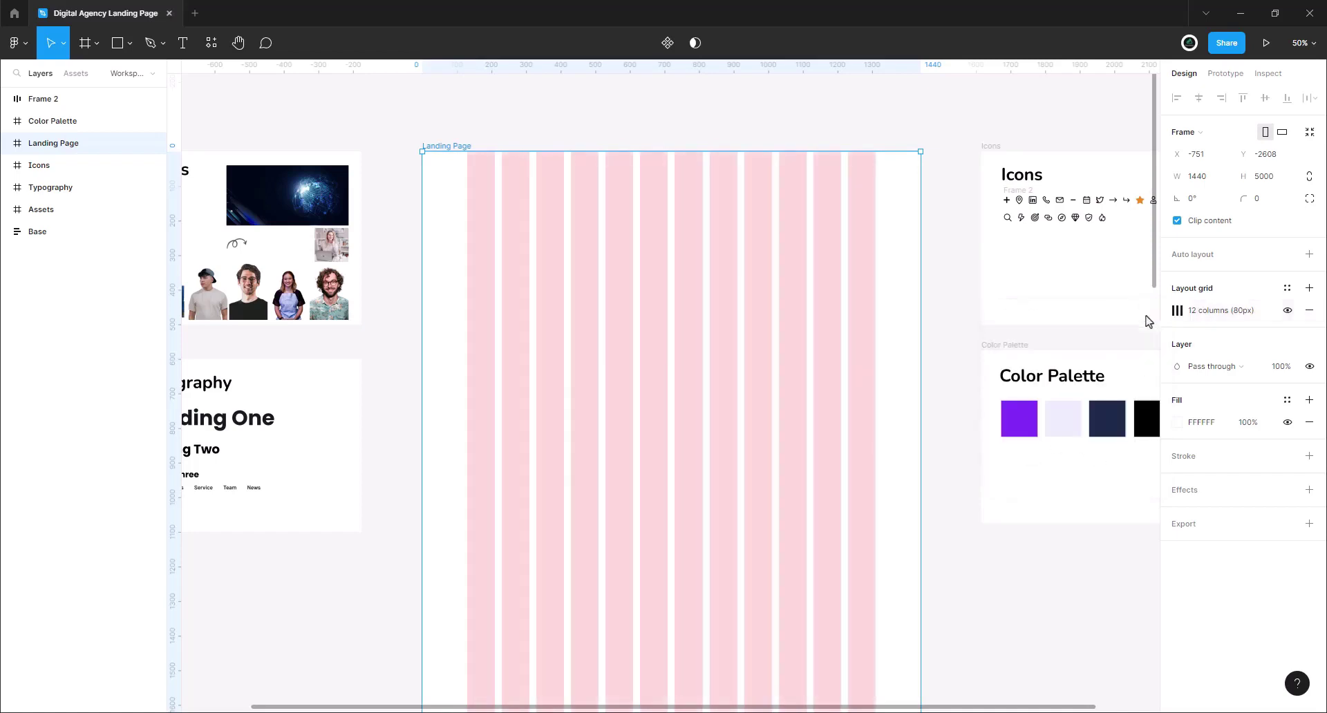
pyautogui.click(795, 142)
pyautogui.click(329, 205)
# - Place the globe banner image at the top of Landing Page, stretched to the full frame width
pyautogui.moveTo(315, 206)
pyautogui.mouseDown()
pyautogui.moveTo(483, 199)
pyautogui.moveTo(922, 399)
pyautogui.mouseUp()
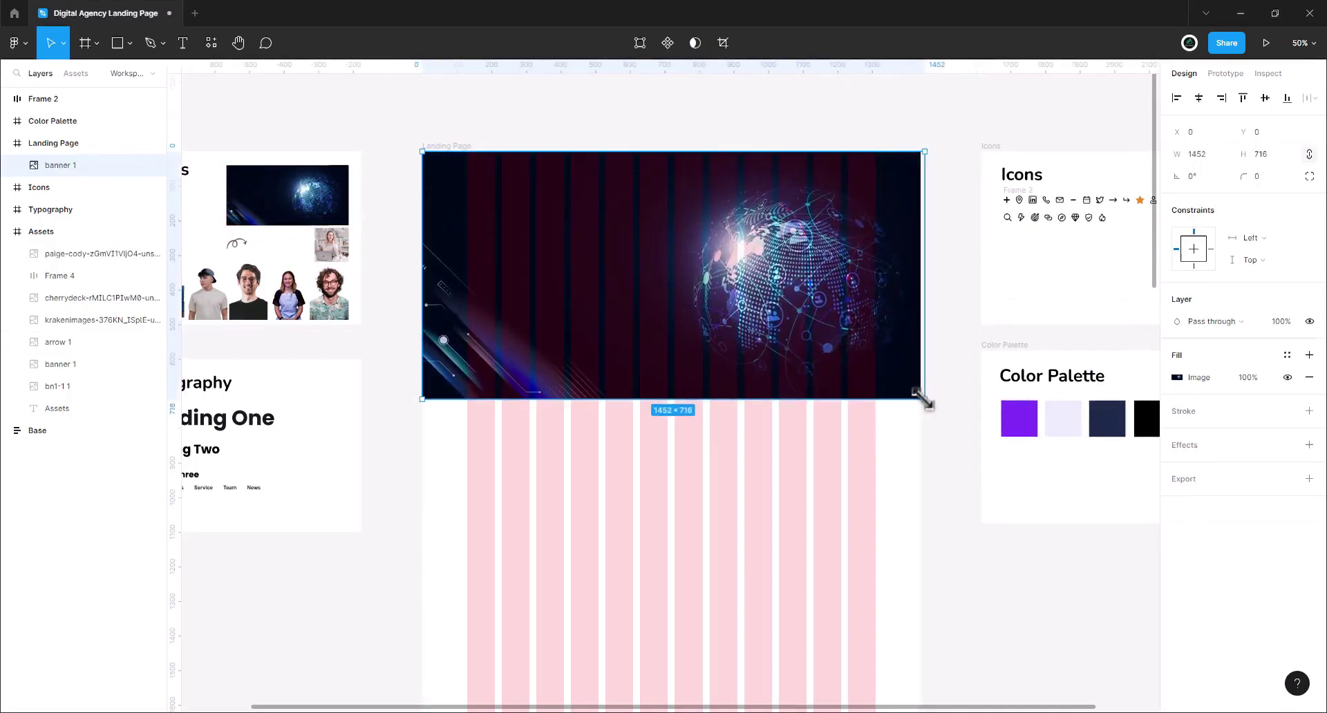
pyautogui.moveTo(657, 397); pyautogui.dragTo(658, 462)
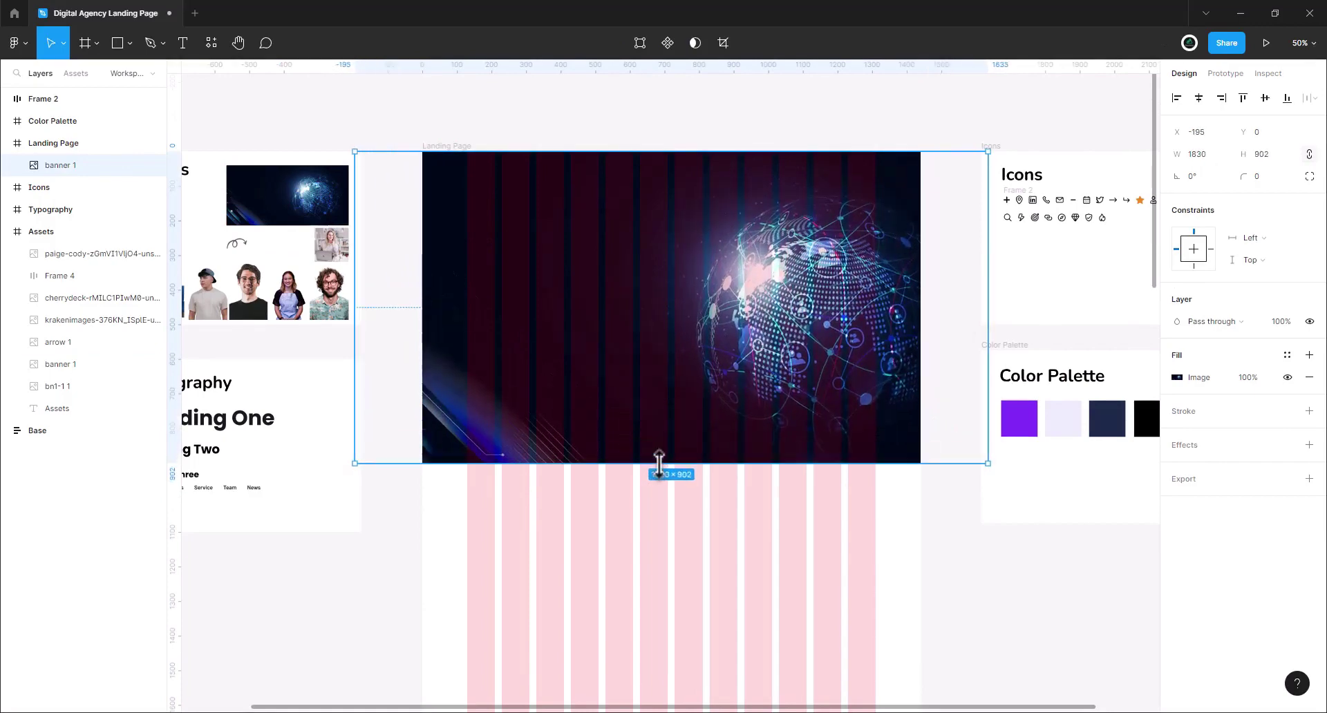
pyautogui.click(711, 127)
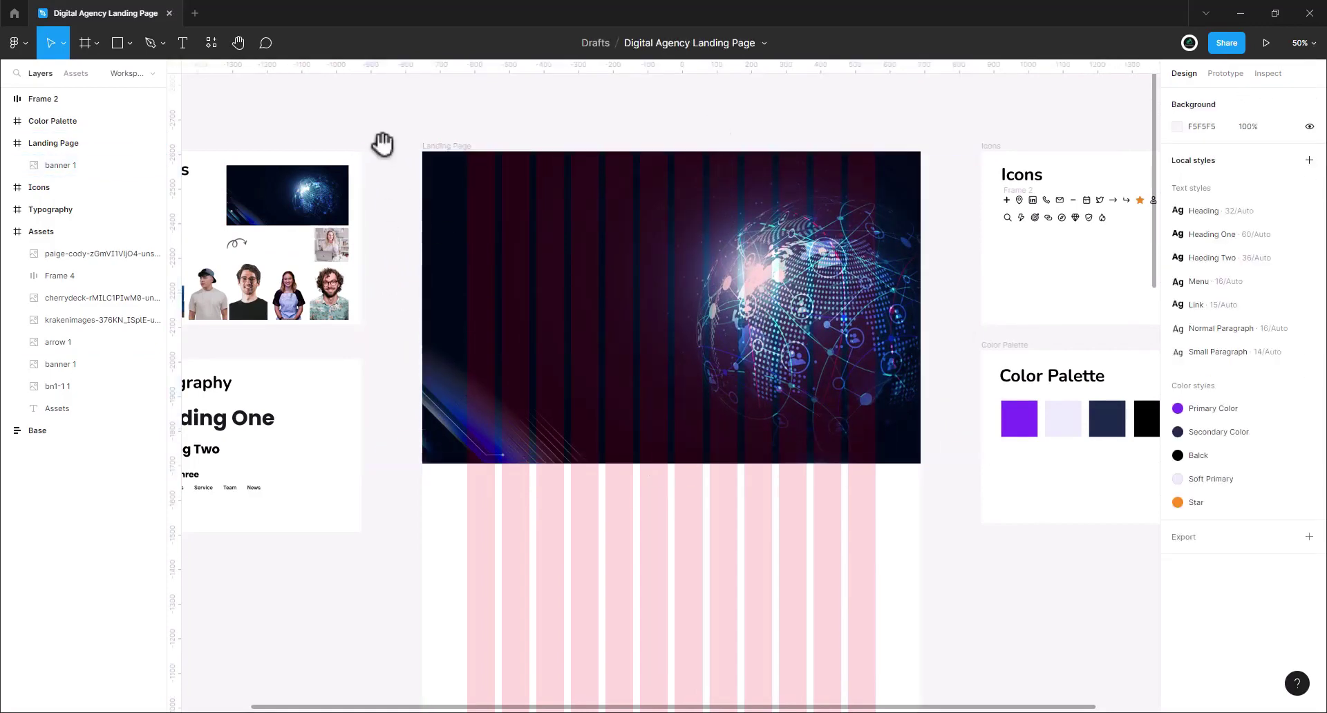
# - Copy the bn1-1 laptop couple photo onto the banner's right side, sized 629×681
pyautogui.moveTo(379, 139); pyautogui.dragTo(634, 127)
pyautogui.moveTo(382, 227); pyautogui.dragTo(1047, 418)
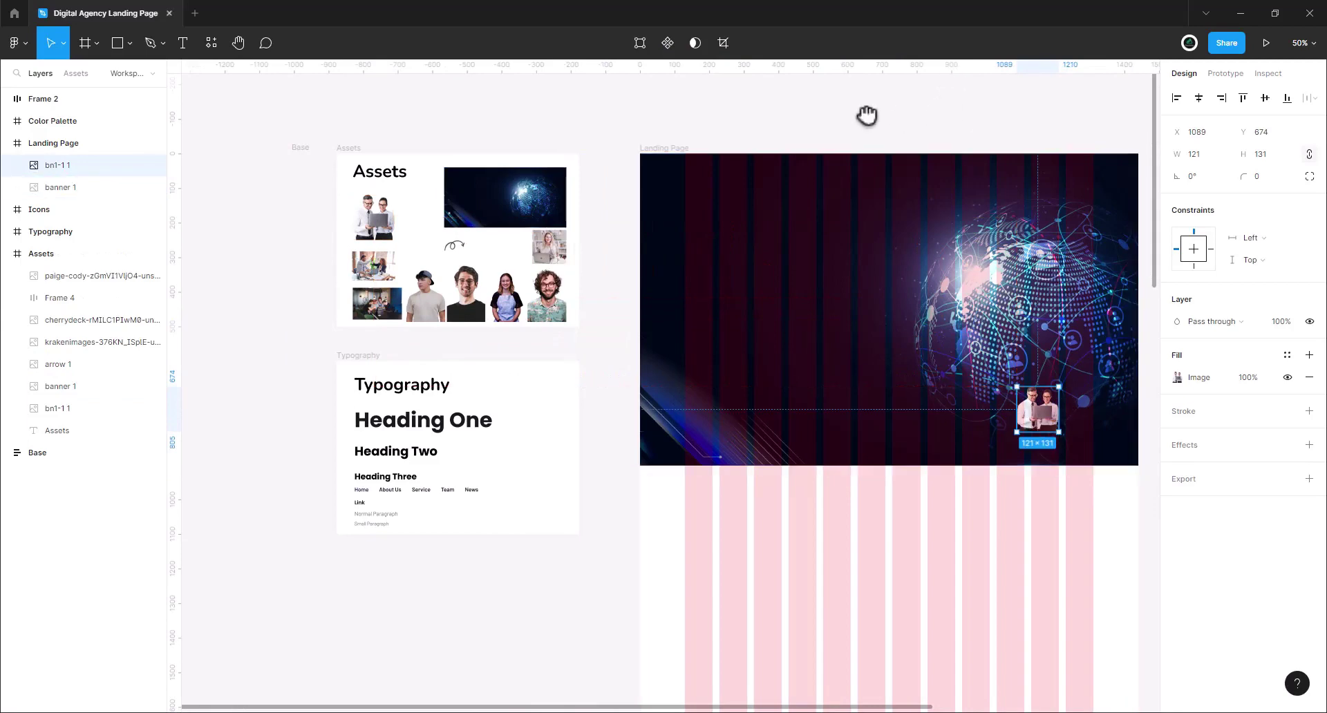
pyautogui.moveTo(867, 116); pyautogui.dragTo(733, 110)
pyautogui.moveTo(807, 432)
pyautogui.mouseDown()
pyautogui.moveTo(741, 453)
pyautogui.moveTo(866, 195)
pyautogui.mouseUp()
pyautogui.moveTo(861, 304); pyautogui.dragTo(784, 307)
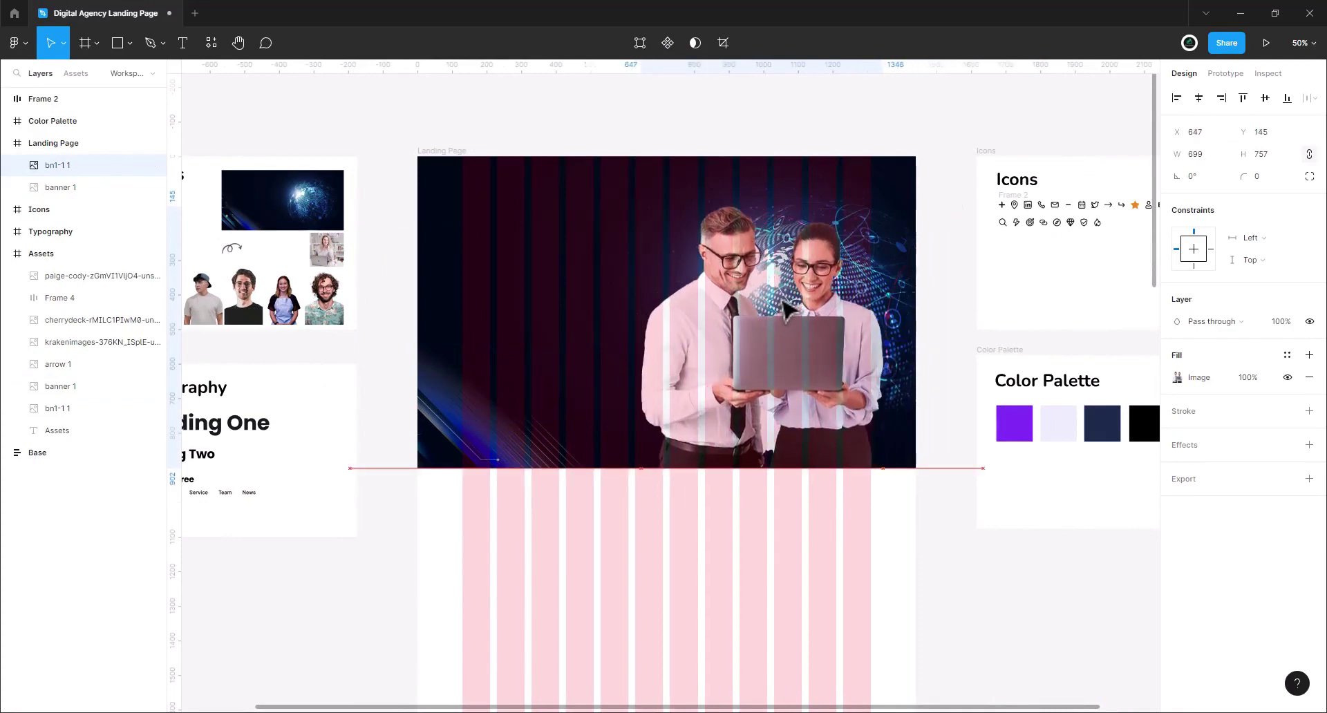
pyautogui.moveTo(883, 206)
pyautogui.mouseDown()
pyautogui.moveTo(828, 236)
pyautogui.moveTo(919, 208)
pyautogui.mouseUp()
# - Draw a 979×50 rectangle bar across the top of the hero banner
pyautogui.click(950, 228)
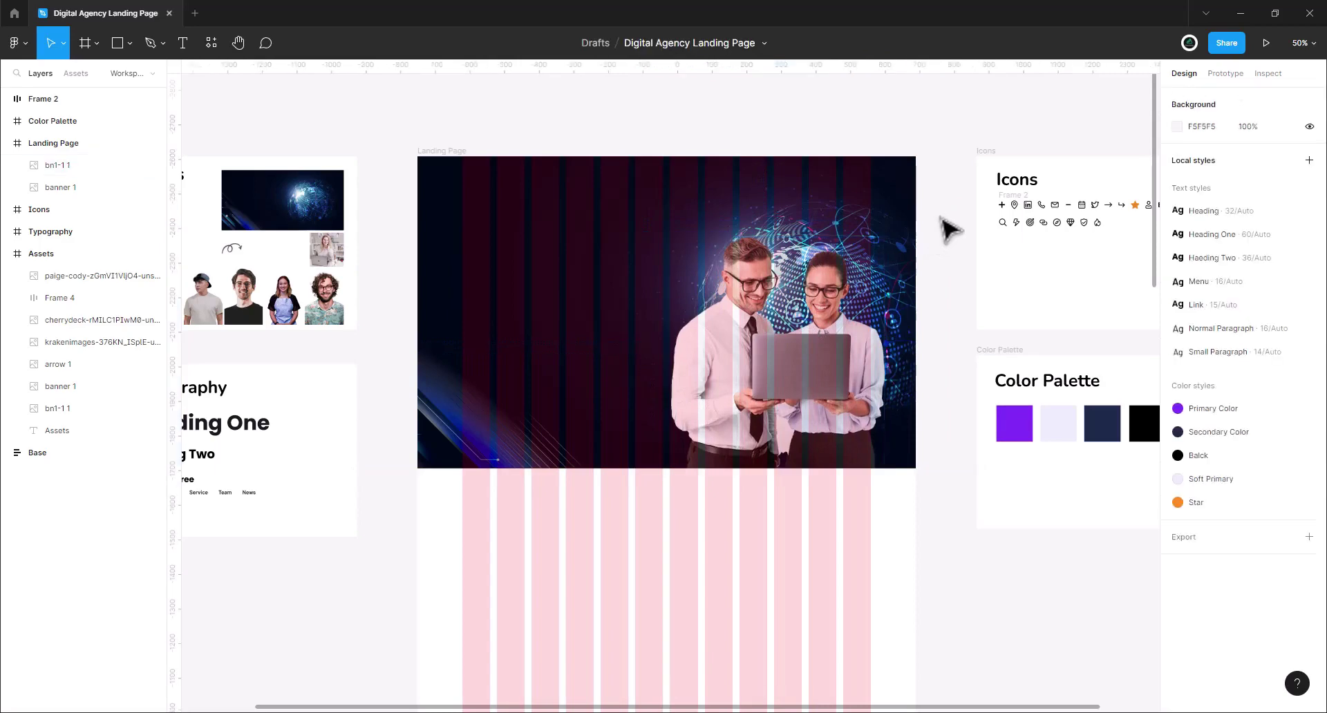
pyautogui.press('r')
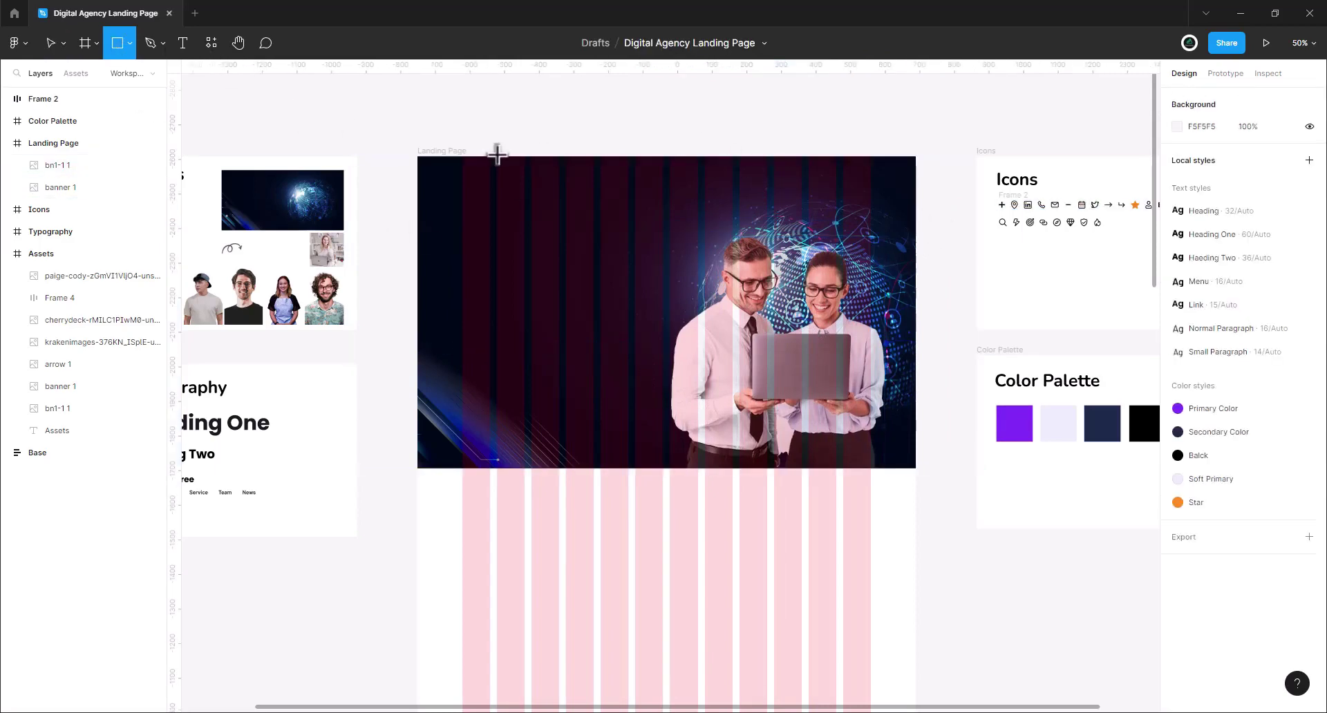
pyautogui.moveTo(497, 155); pyautogui.dragTo(834, 183)
pyautogui.write('50')
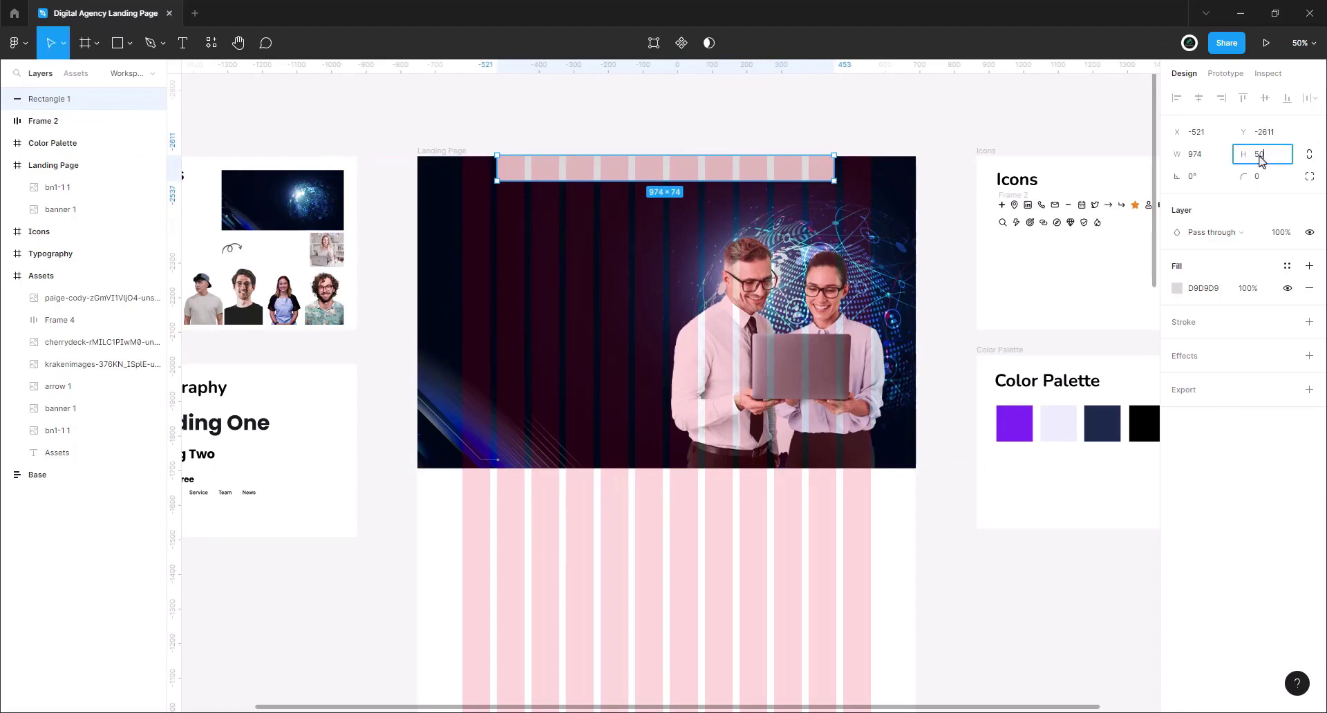
pyautogui.press('Return')
pyautogui.scroll(5, 829, 193)
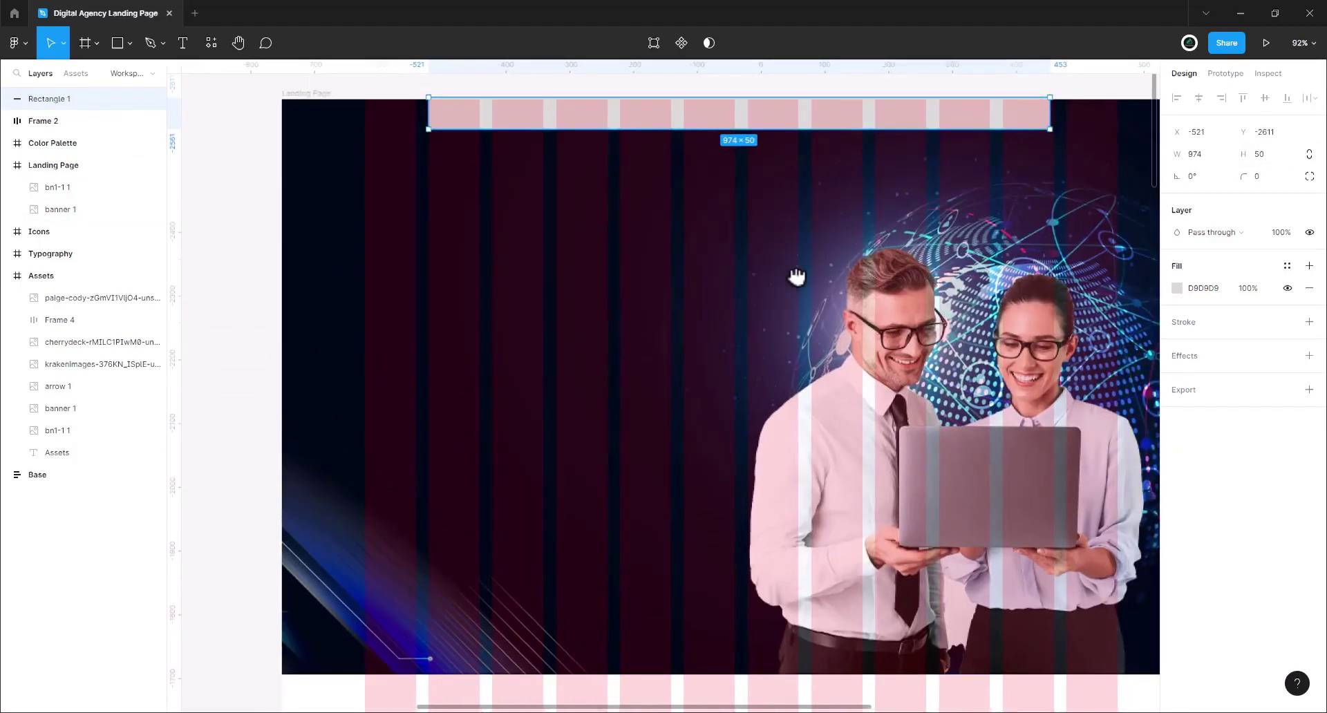
pyautogui.scroll(3, 705, 239)
pyautogui.press('Down')
pyautogui.press('Down')
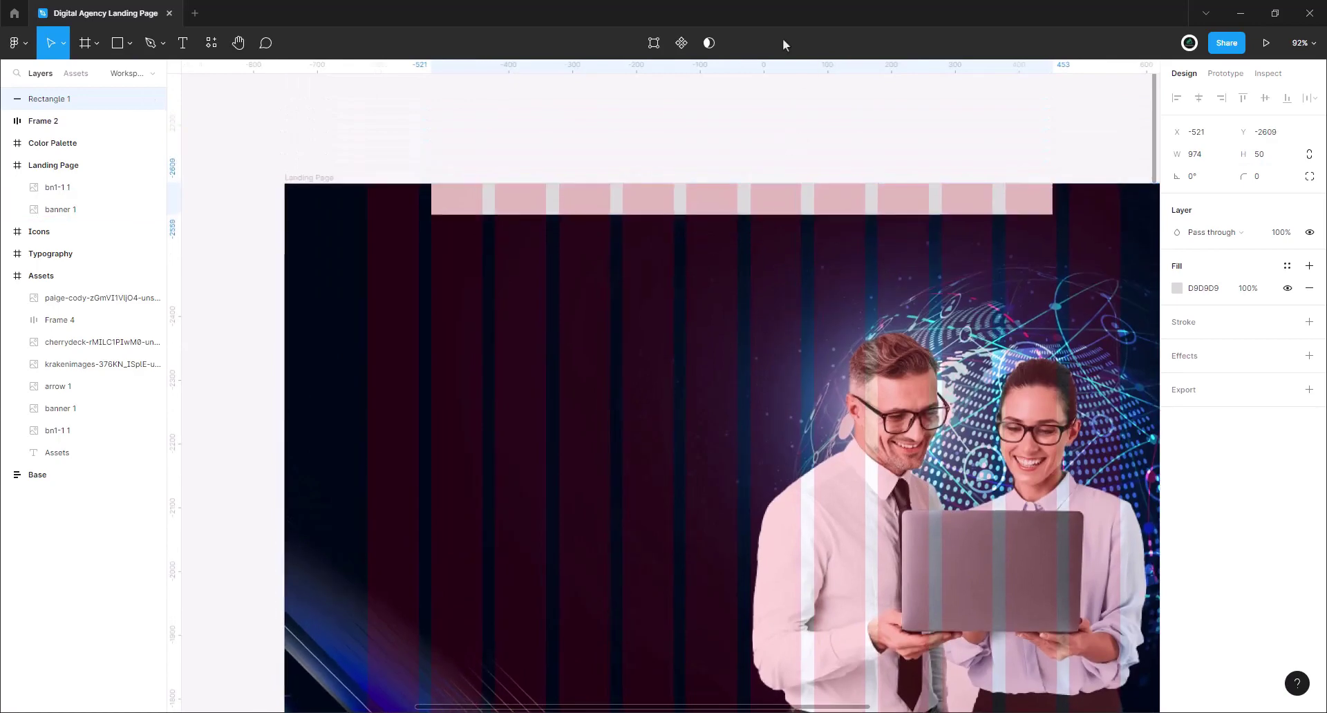
pyautogui.press('Down')
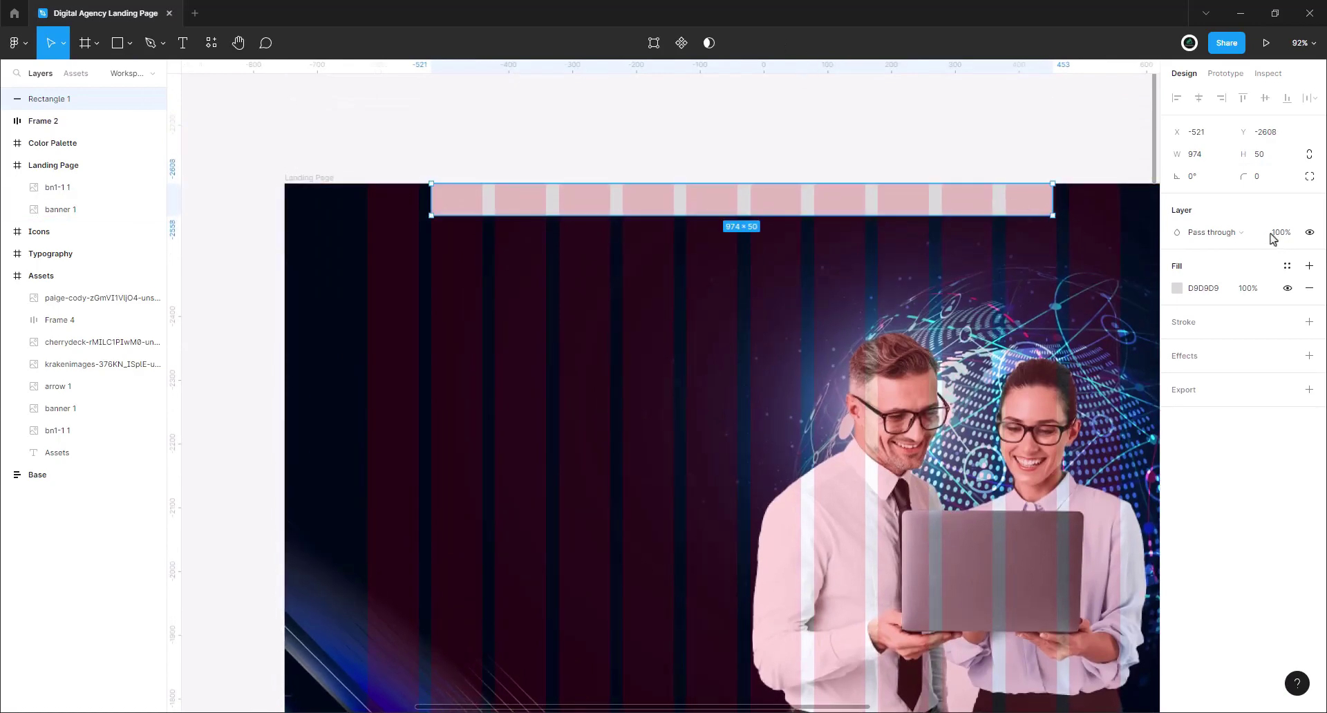
pyautogui.moveTo(1060, 205); pyautogui.dragTo(1057, 206)
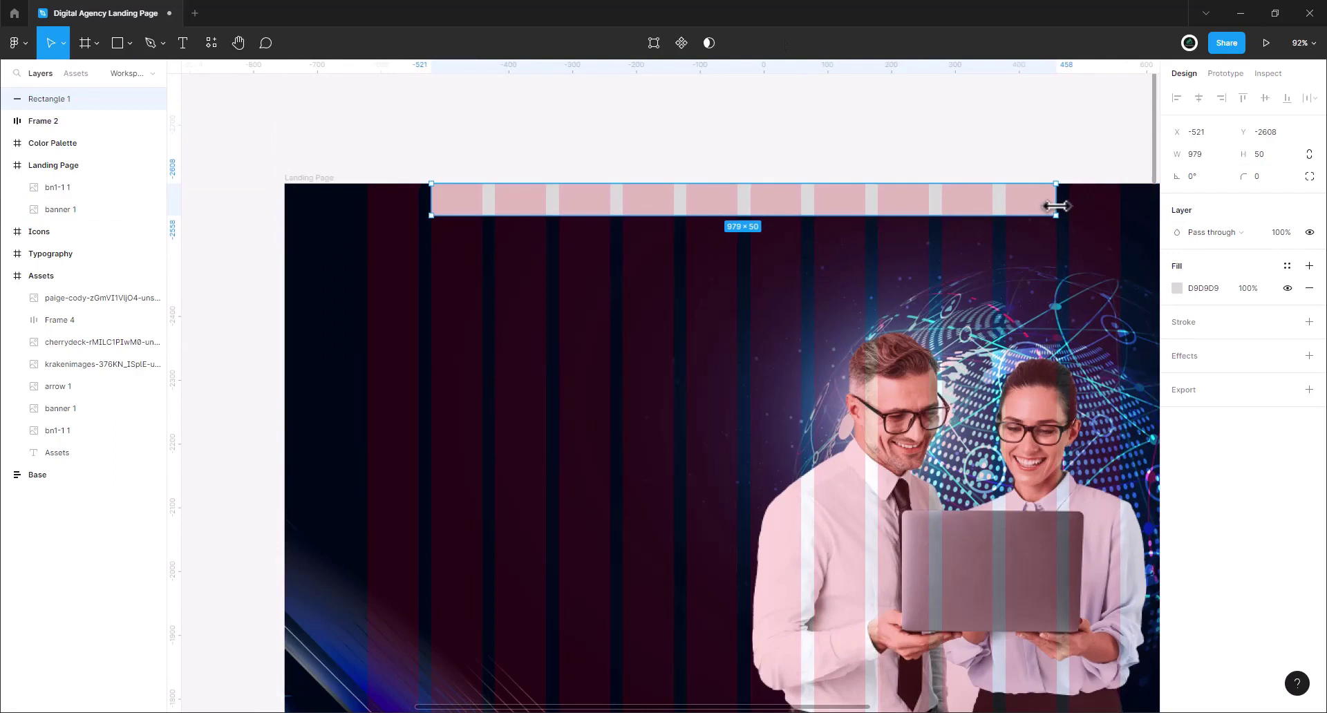
pyautogui.click(1032, 153)
pyautogui.click(968, 207)
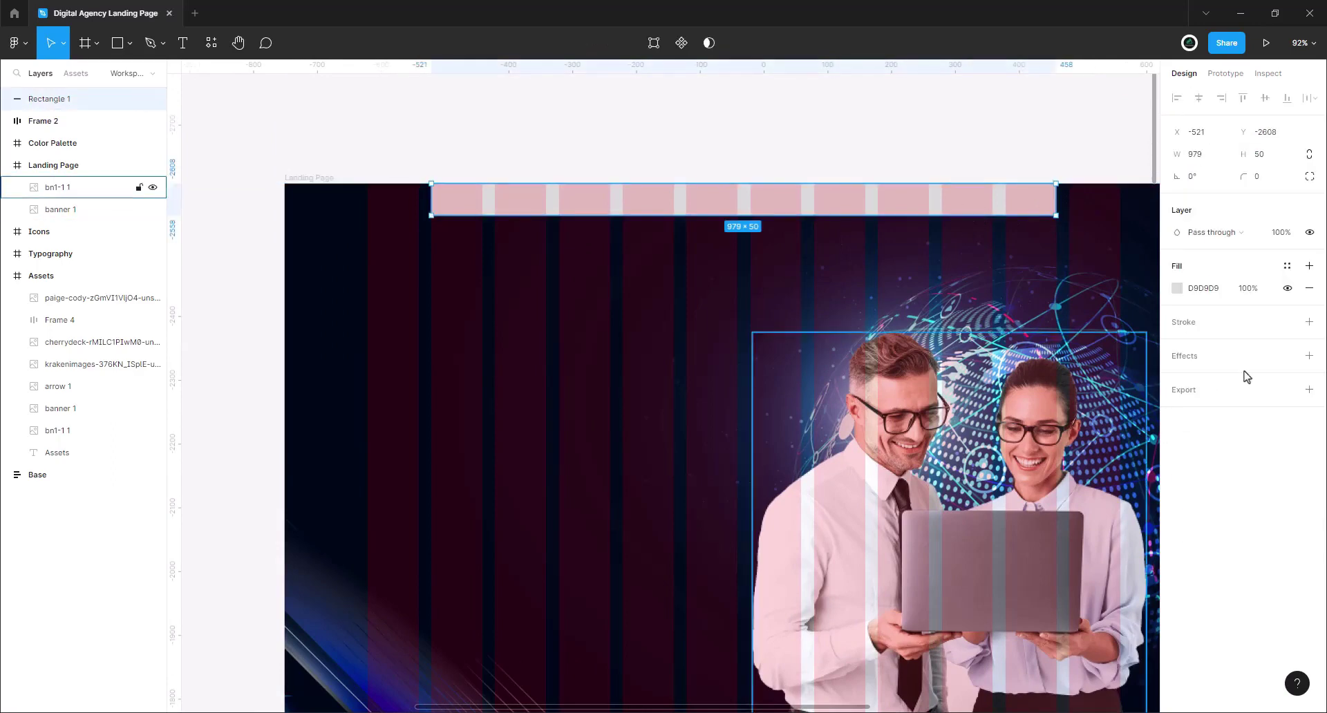
# - Fill the bar with the Primary Color style and give it corner radius 10
pyautogui.click(1287, 266)
pyautogui.click(1186, 352)
pyautogui.write('10')
pyautogui.press('Return')
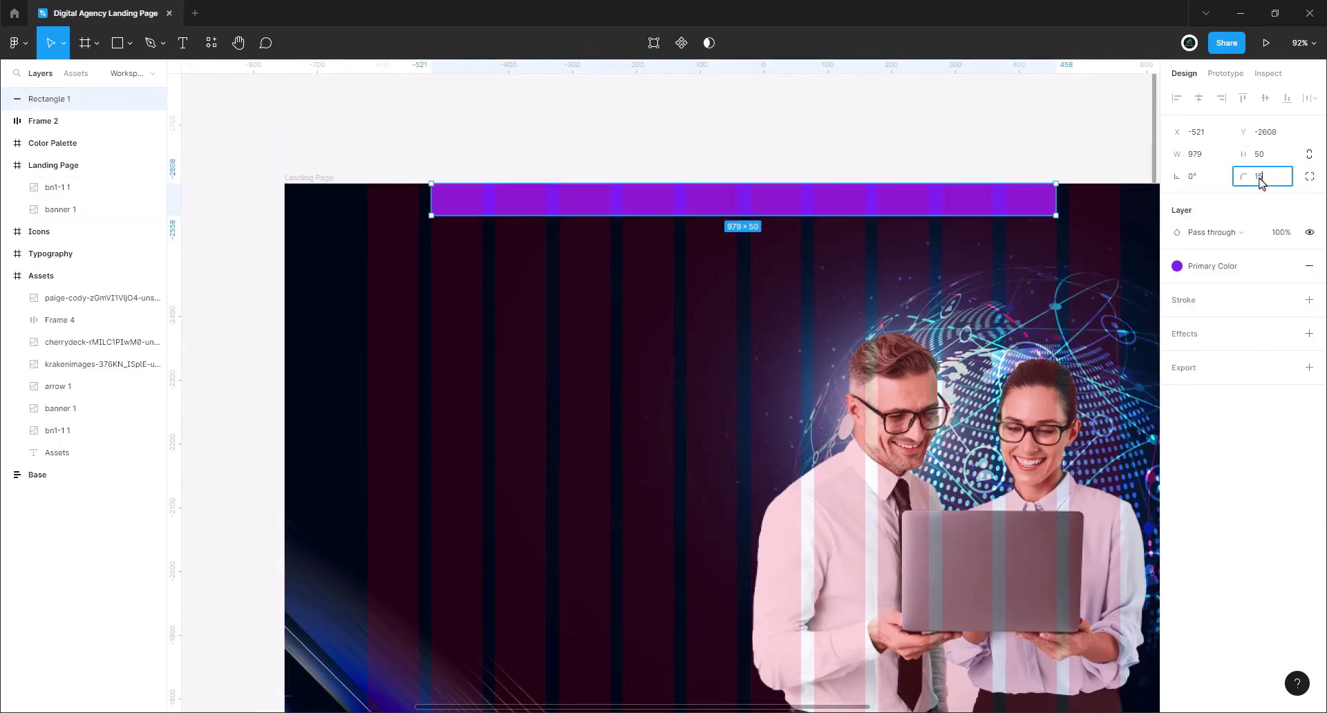
pyautogui.click(657, 162)
pyautogui.click(180, 46)
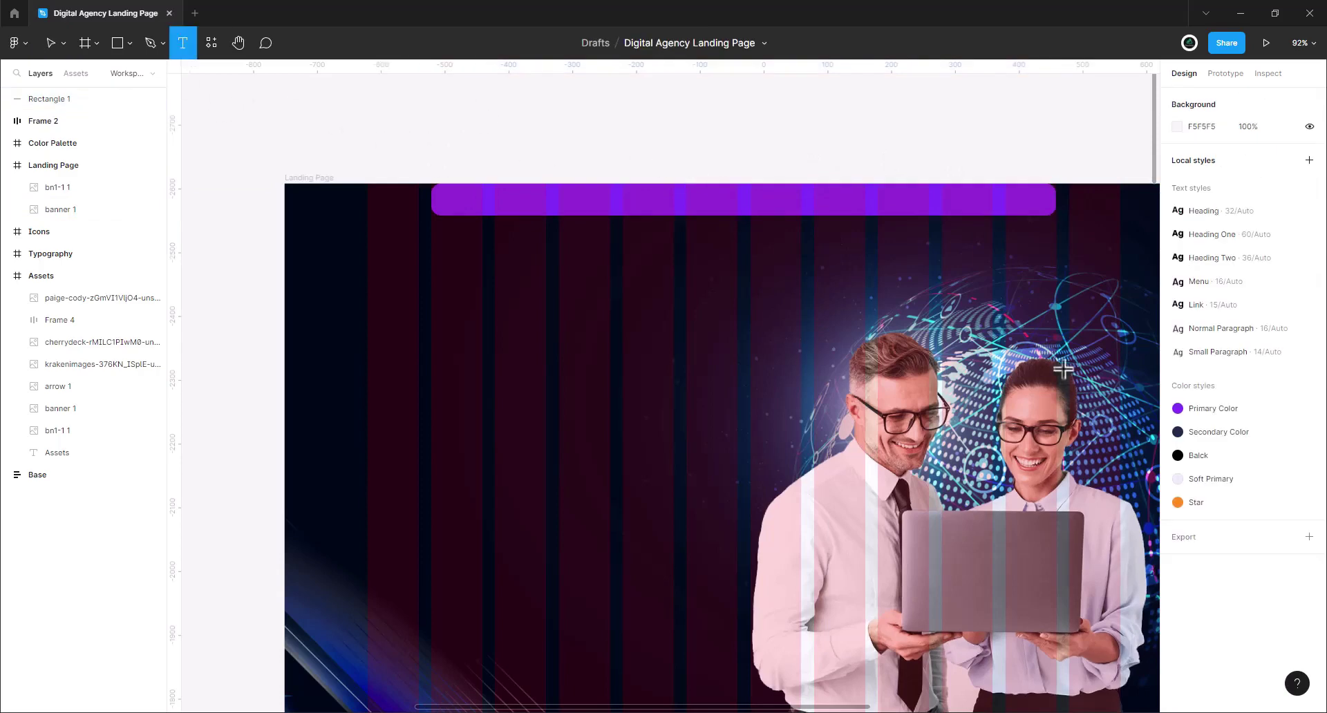
# - Type the support e-mail address on the bar in the Normal Paragraph text style
pyautogui.click(459, 202)
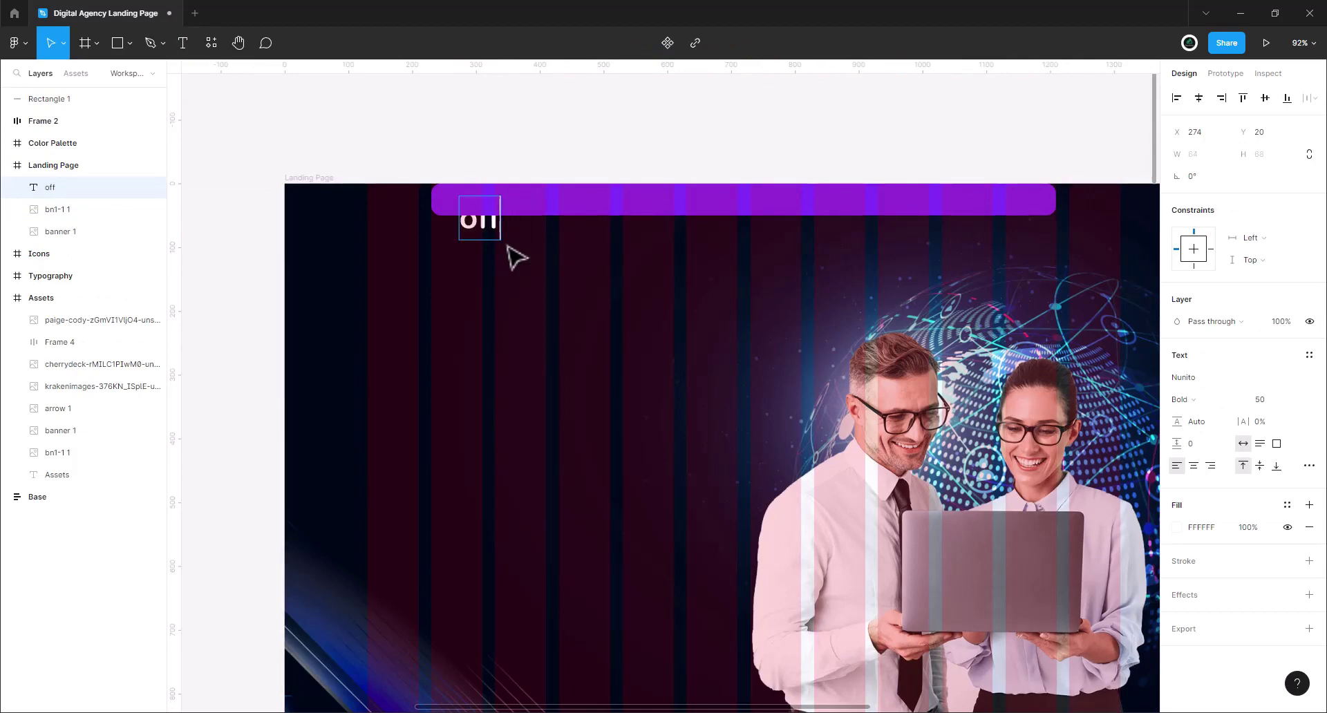
pyautogui.write('upport@websit')
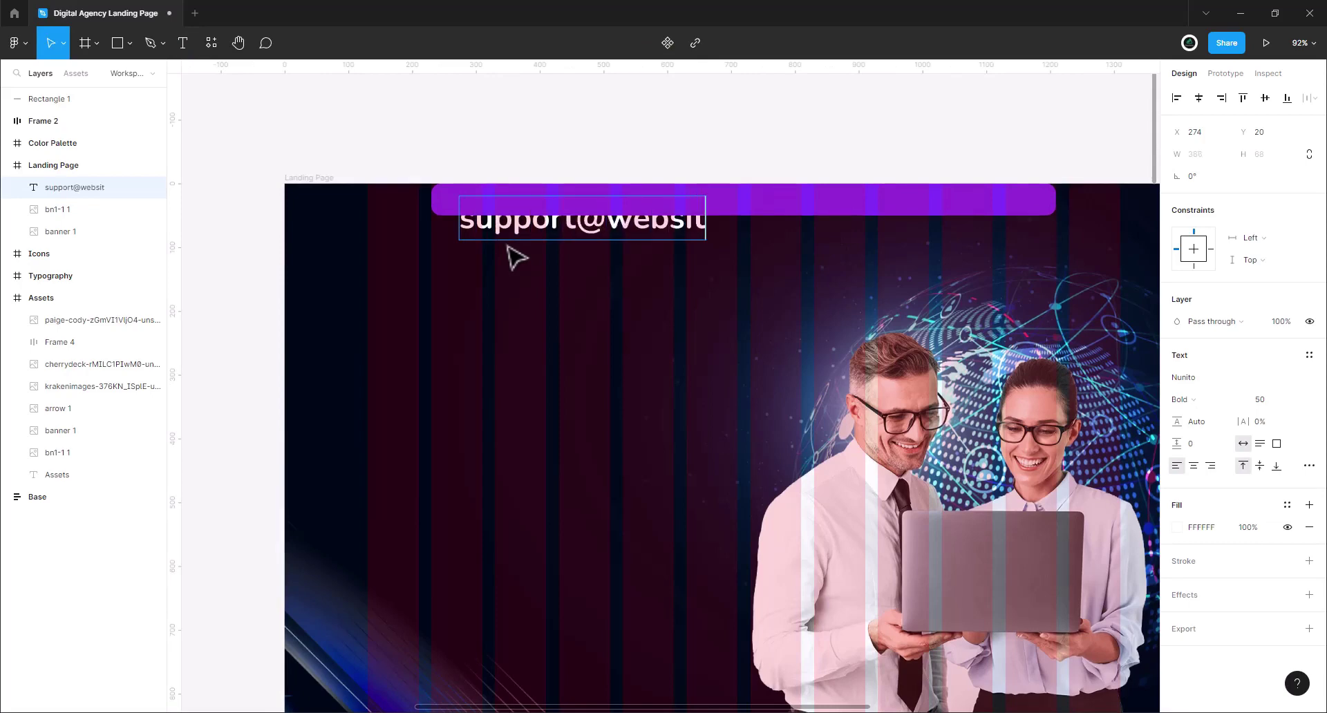
pyautogui.write('e.com')
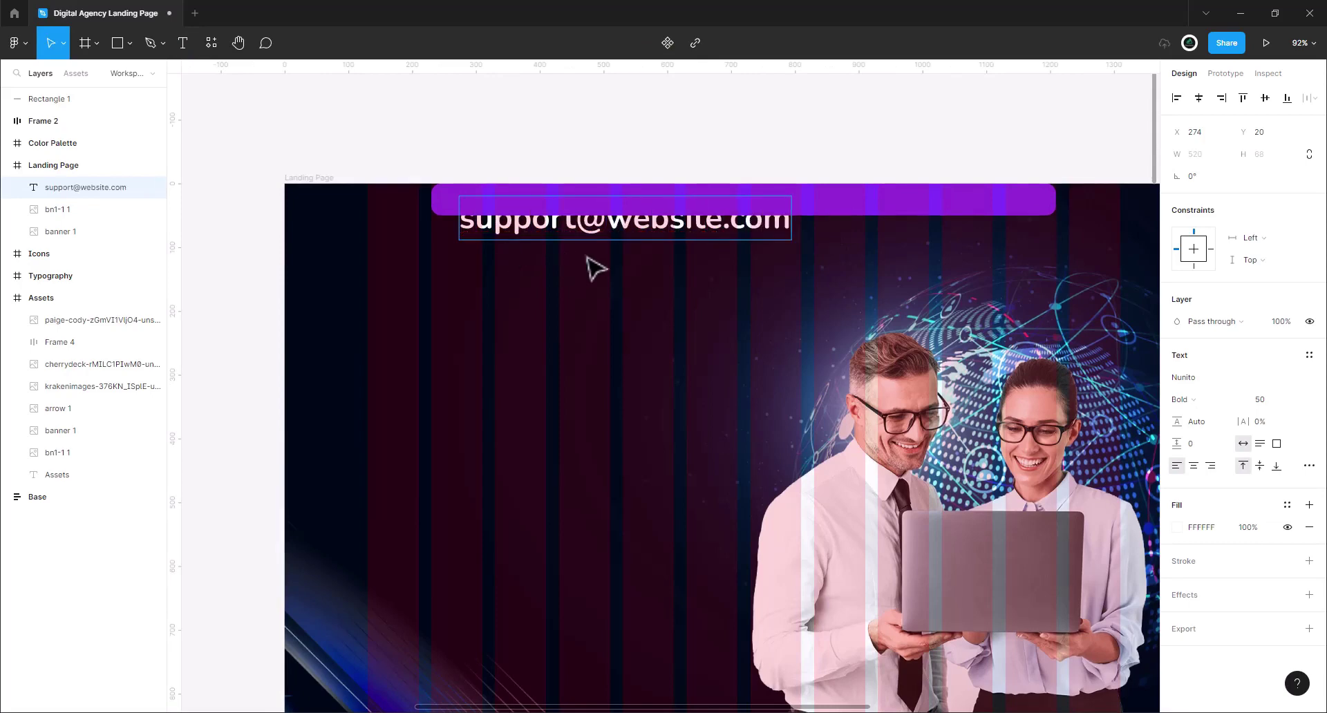
pyautogui.click(1309, 357)
pyautogui.click(1236, 556)
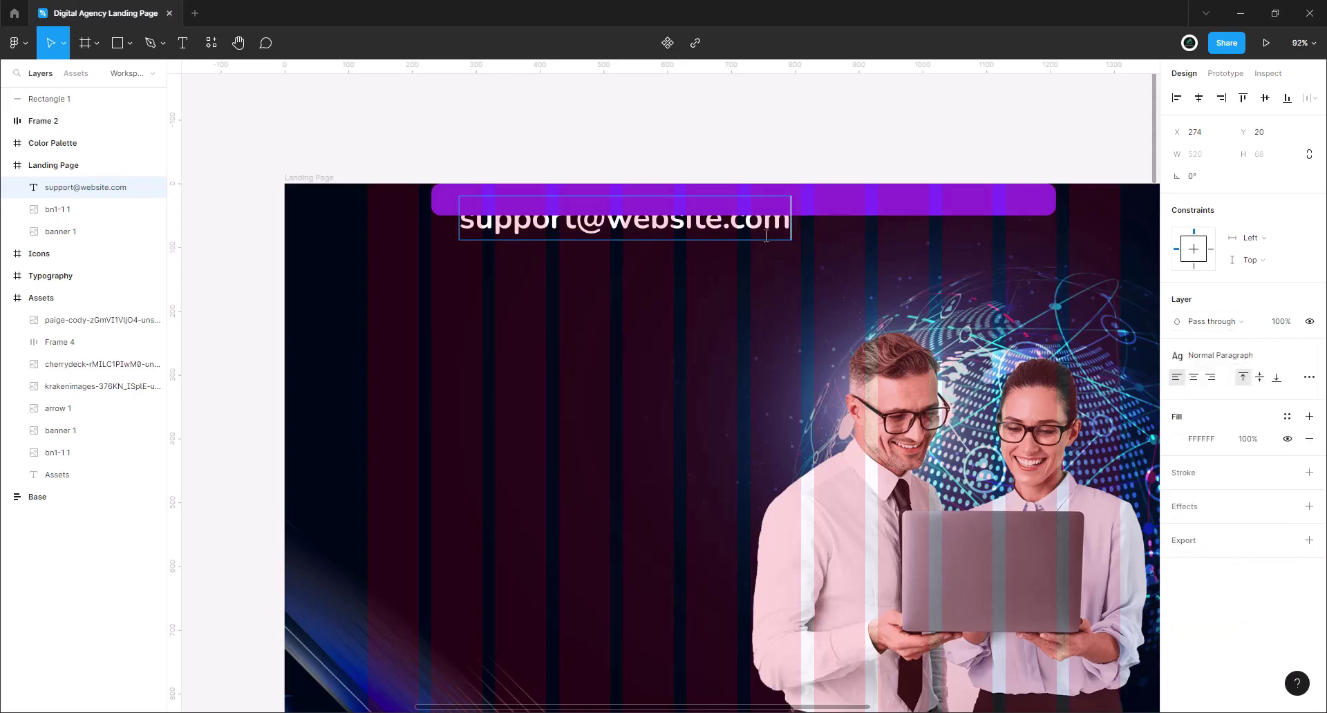
pyautogui.click(1307, 354)
pyautogui.click(1236, 555)
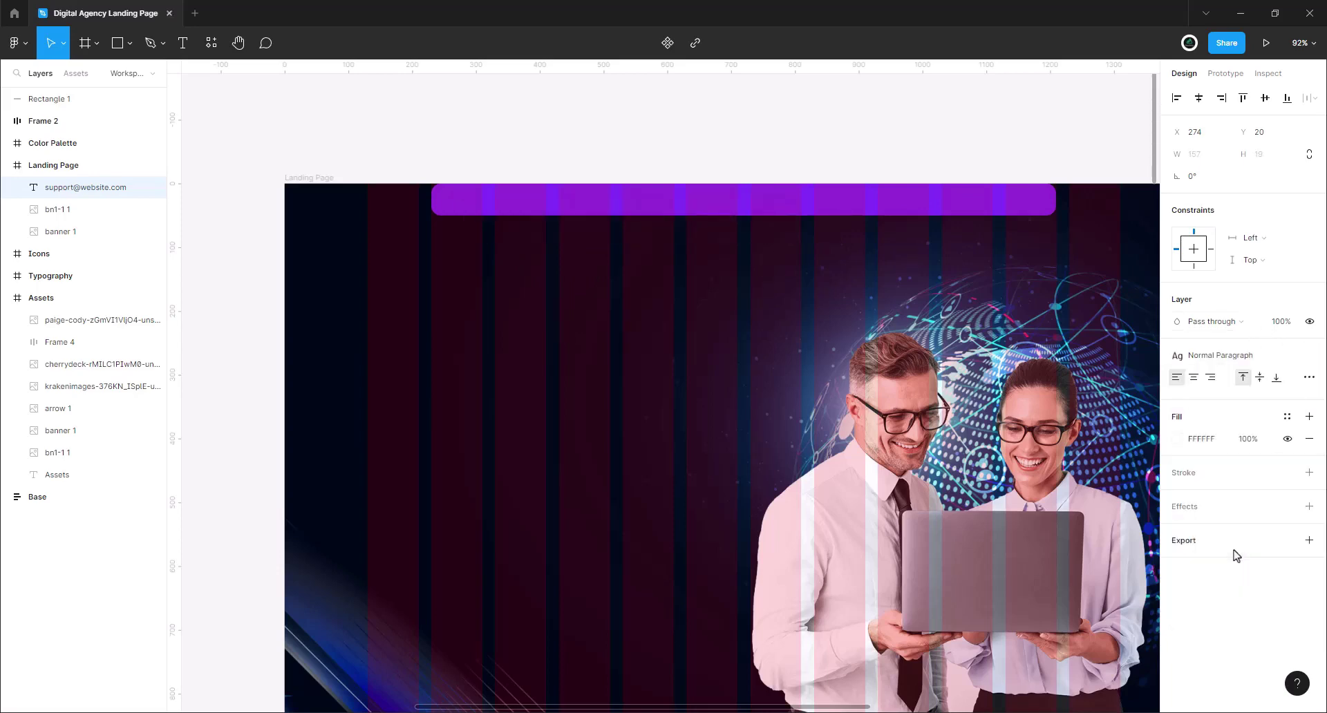
pyautogui.press('Escape')
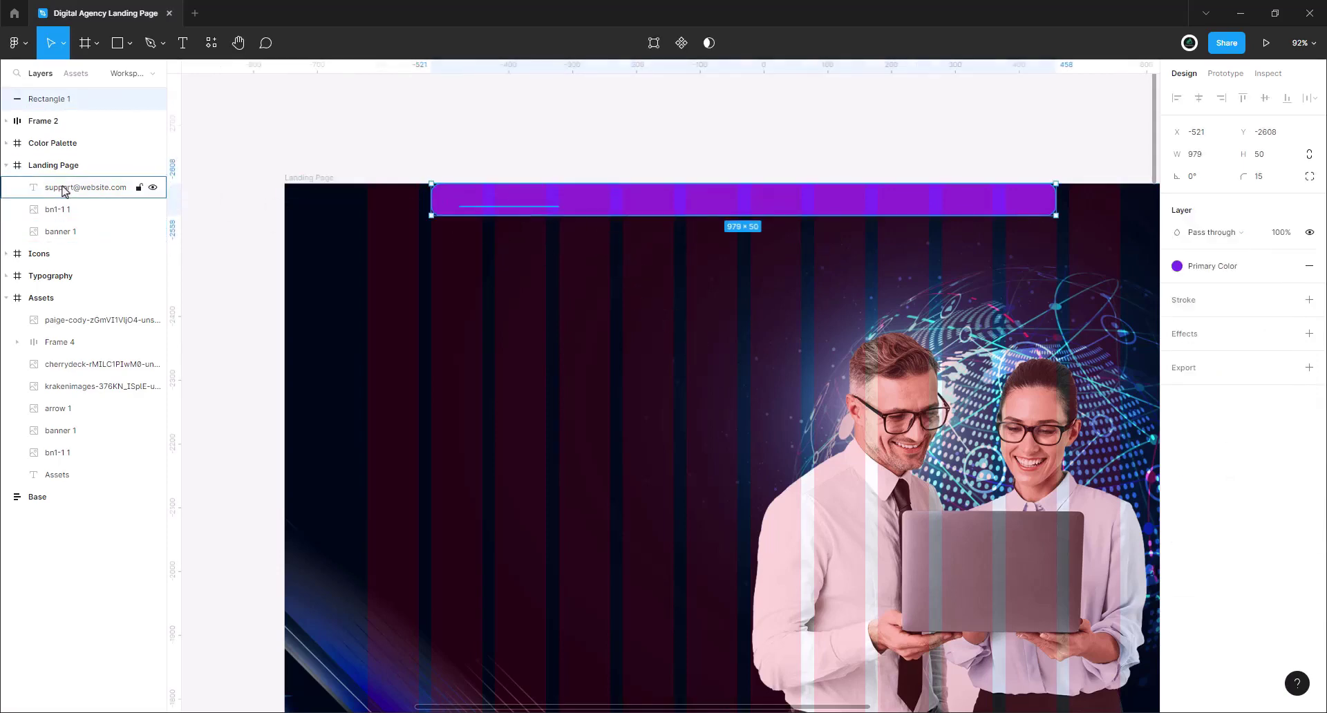
# - Move the purple bar into Landing Page and place the e-mail text above it on the left
pyautogui.click(56, 209)
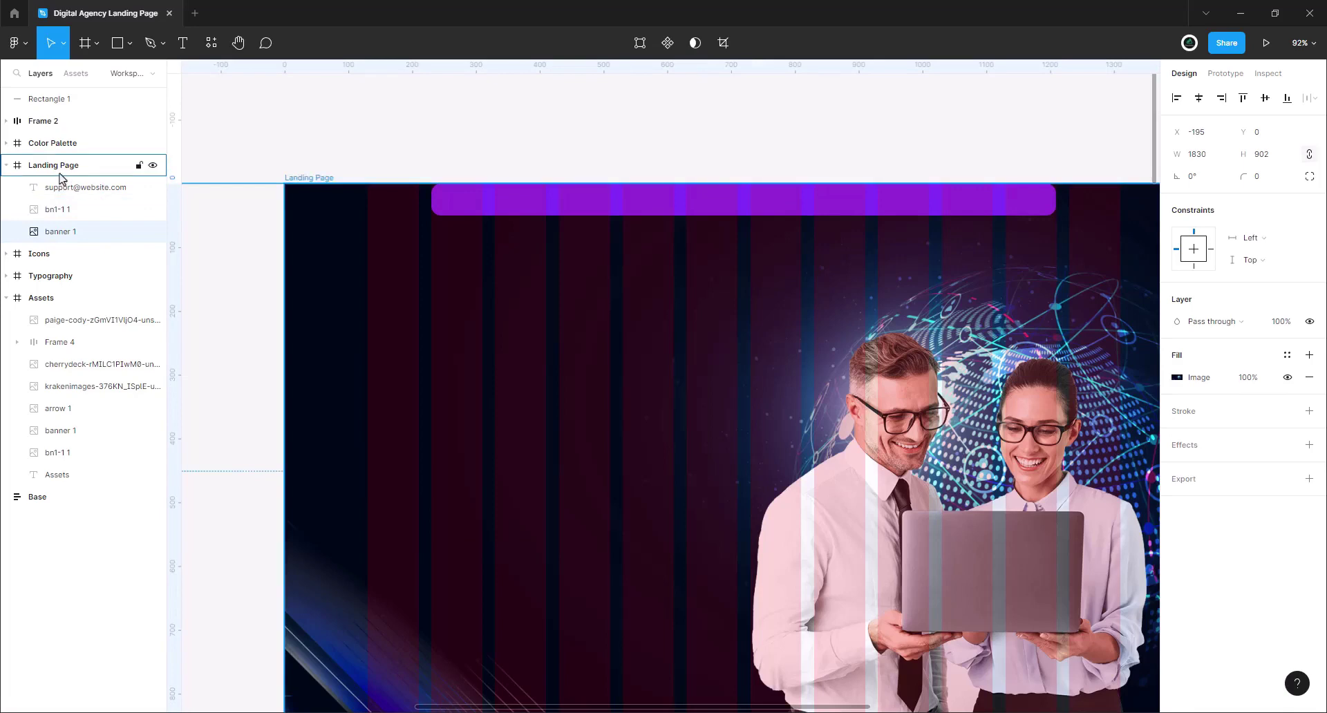
pyautogui.click(60, 99)
pyautogui.moveTo(67, 173); pyautogui.dragTo(69, 197)
pyautogui.click(72, 187)
pyautogui.click(600, 207)
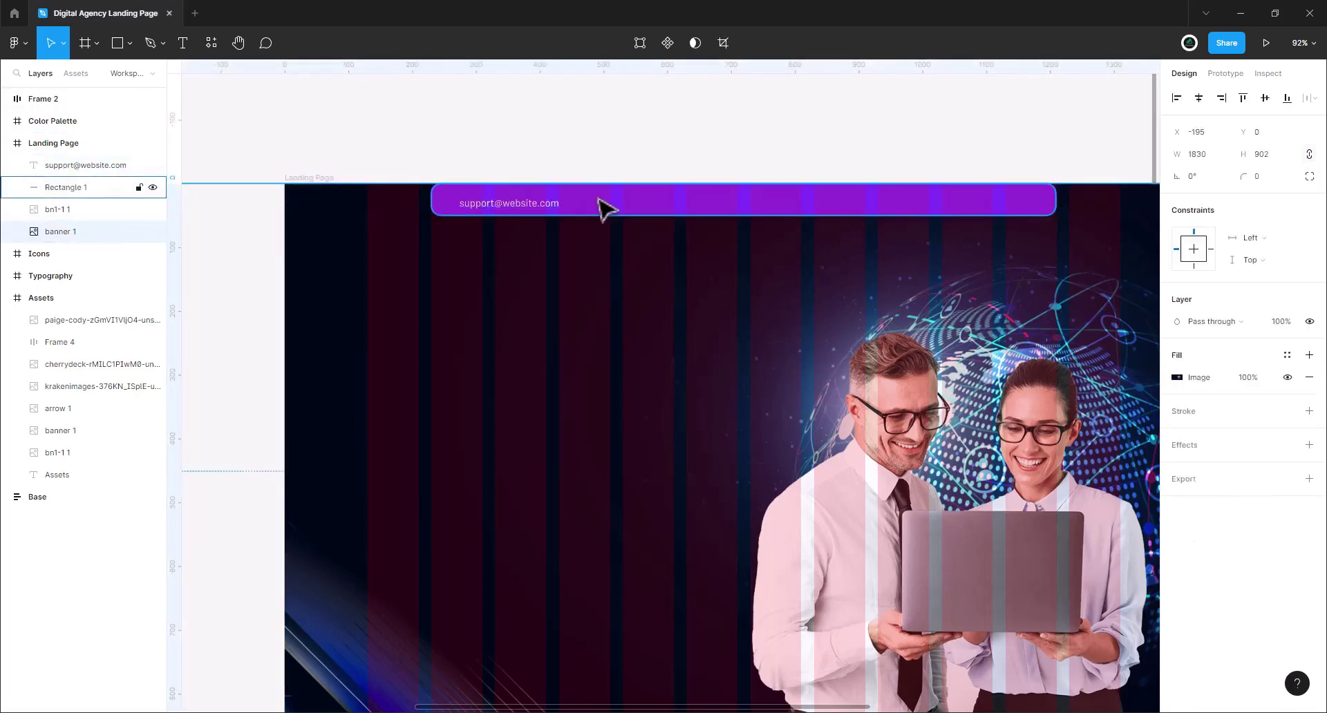
pyautogui.click(527, 207)
pyautogui.moveTo(515, 214); pyautogui.dragTo(501, 210)
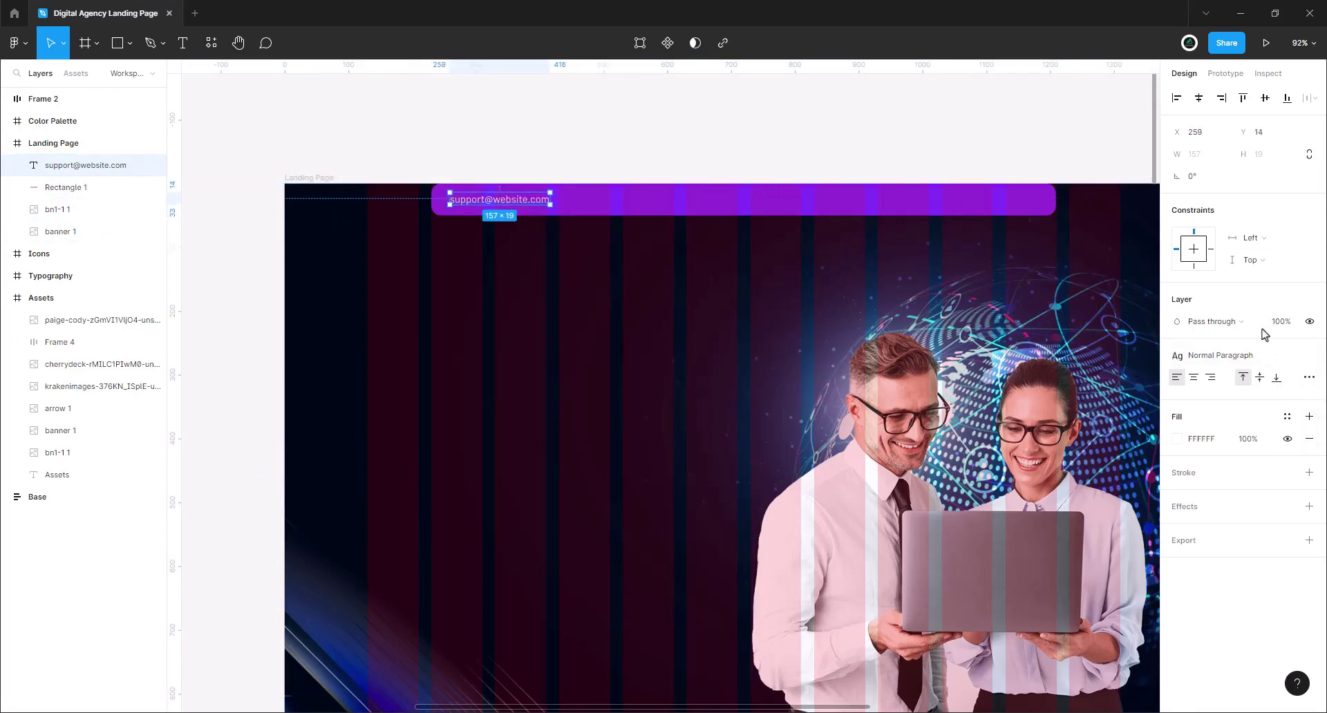
# - Apply the Menu text style to the e-mail and centre it vertically on the bar
pyautogui.click(1309, 355)
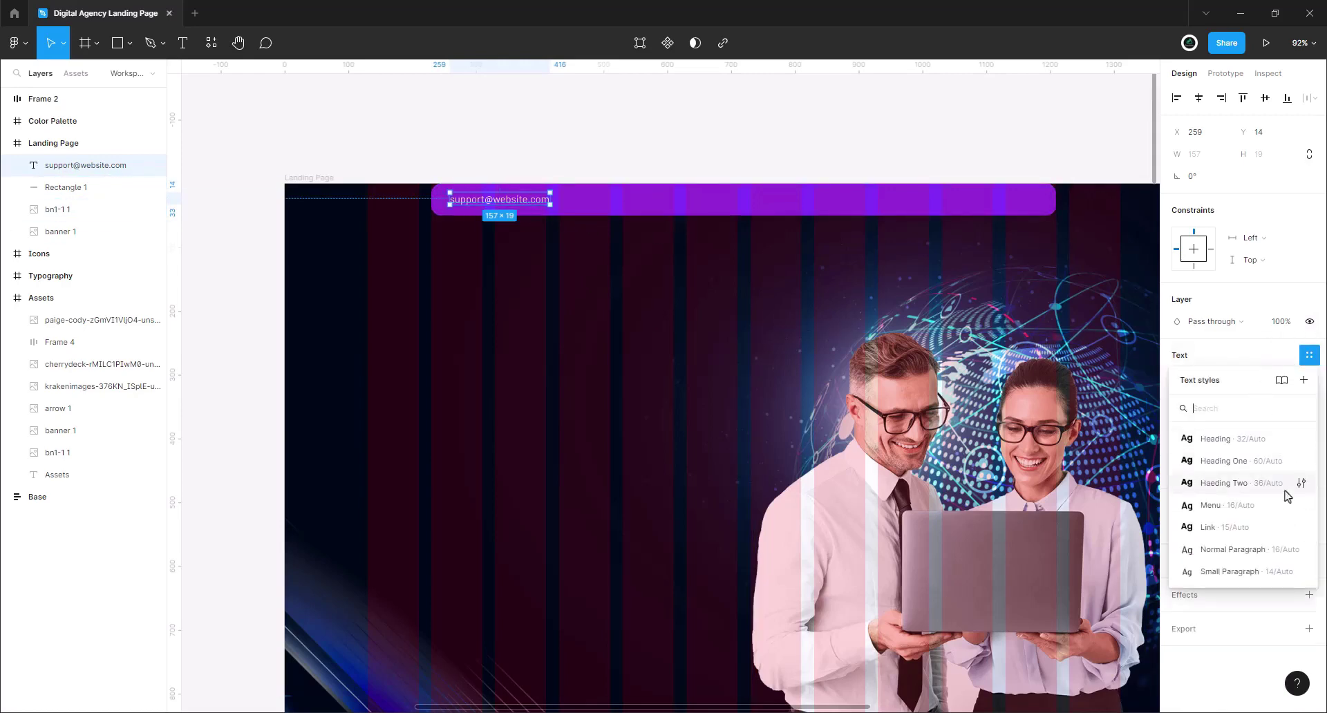
pyautogui.click(1217, 505)
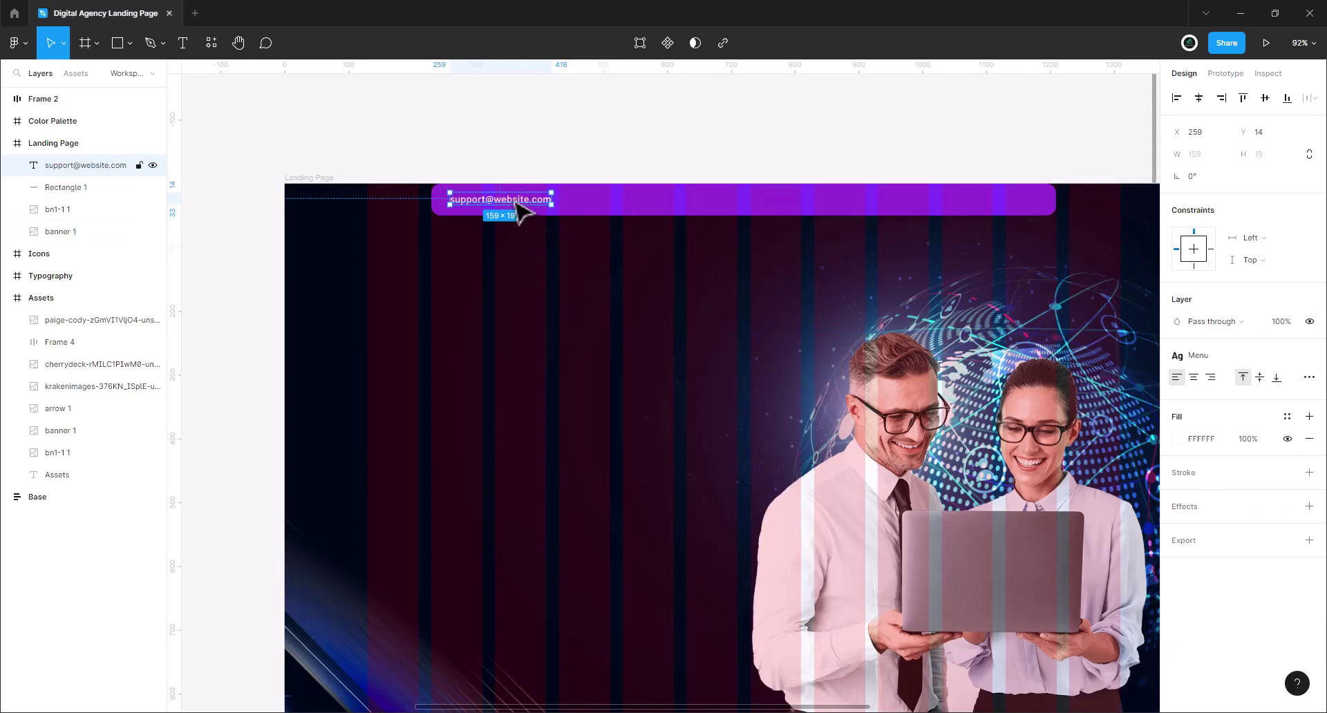
pyautogui.moveTo(520, 207); pyautogui.dragTo(512, 210)
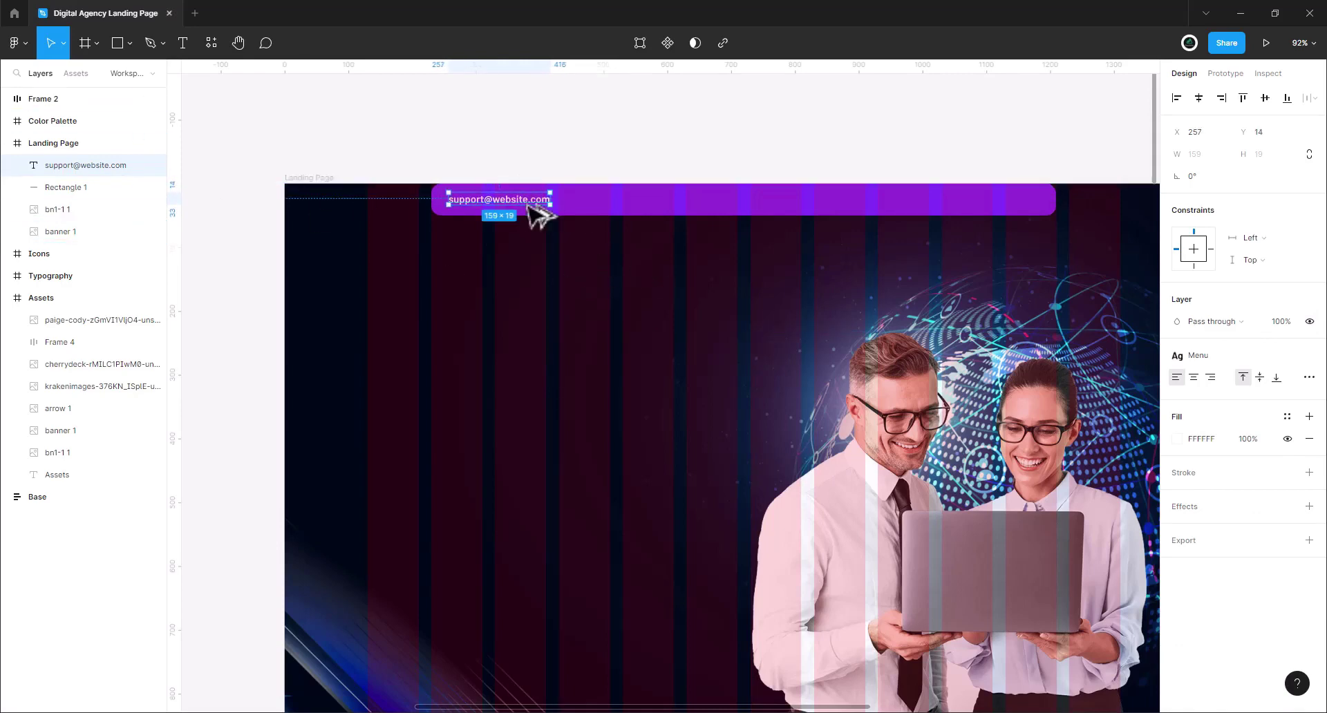
# - Duplicate the e-mail text to the right and change it to the contact phone number
pyautogui.moveTo(539, 202); pyautogui.dragTo(660, 211)
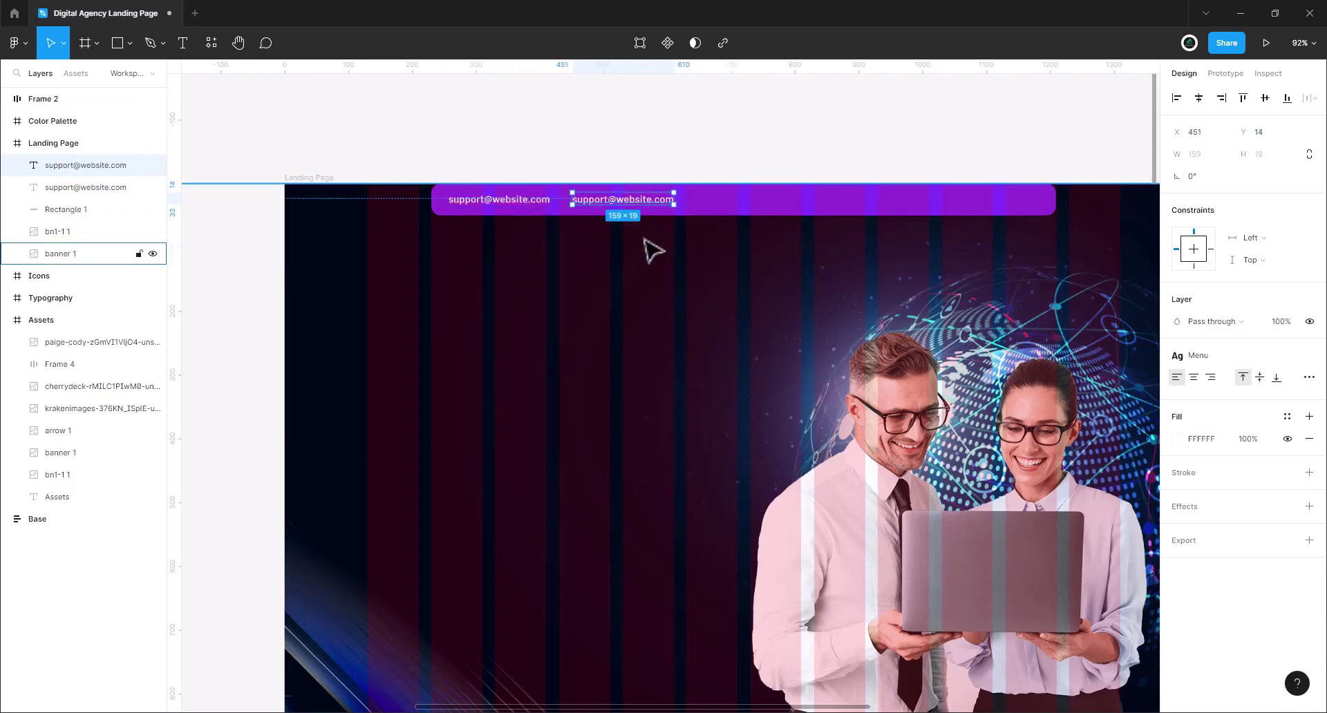
pyautogui.doubleClick(608, 200)
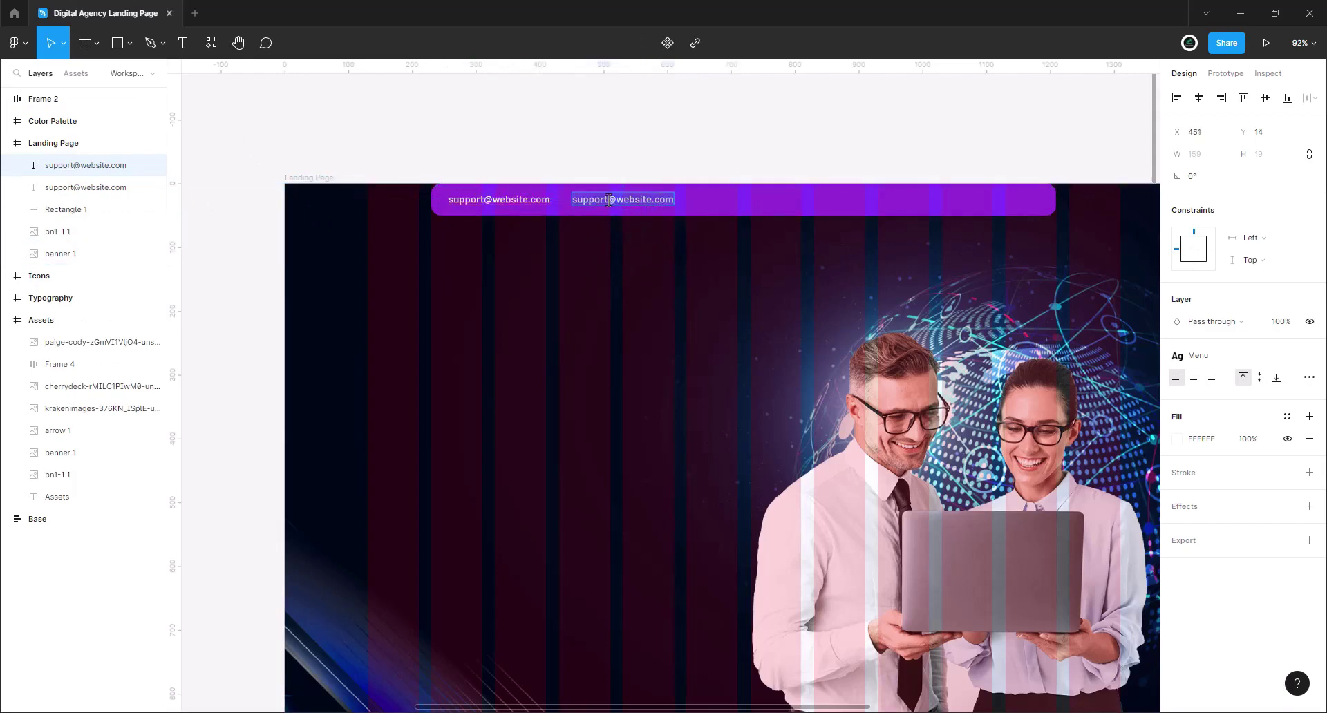
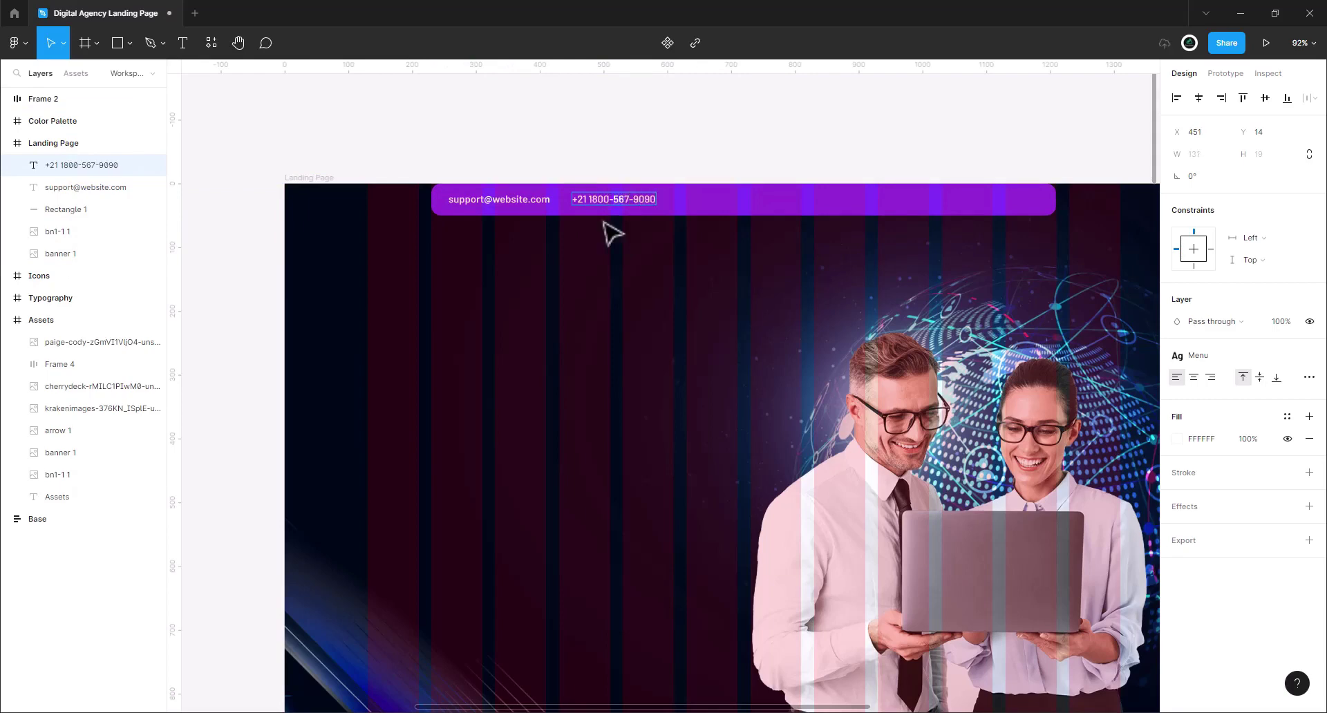
pyautogui.press('Escape')
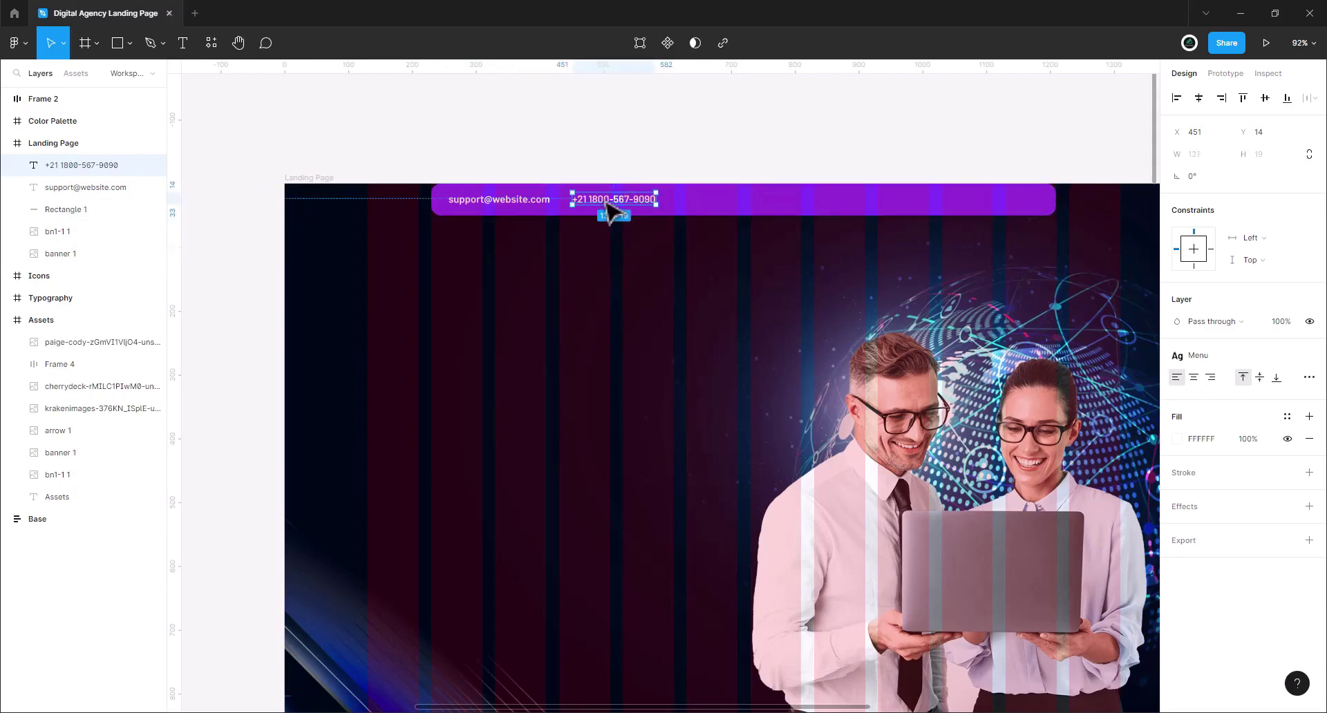
pyautogui.press('Right')
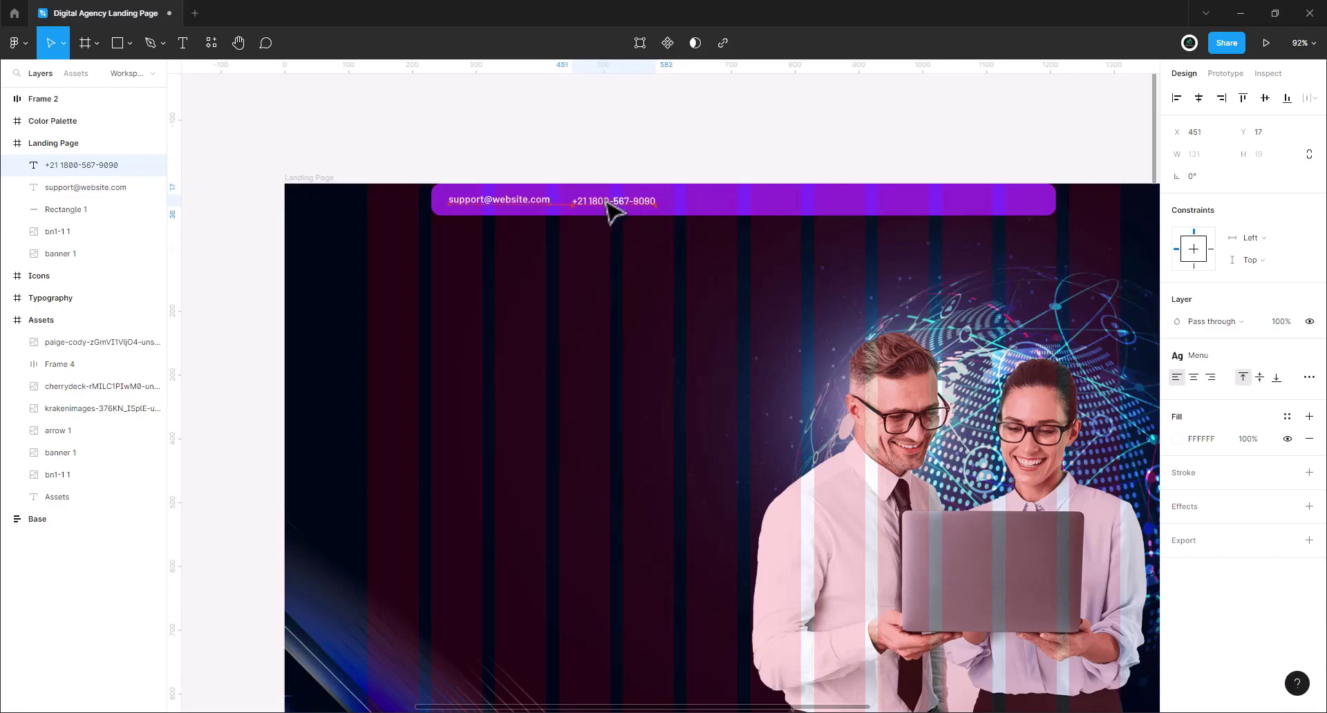
pyautogui.click(625, 155)
# - Copy the mail and call-receive icons from the Icons frame onto the purple bar
pyautogui.keyDown('ctrl'); pyautogui.scroll(-5, 690, 148); pyautogui.keyUp('ctrl')
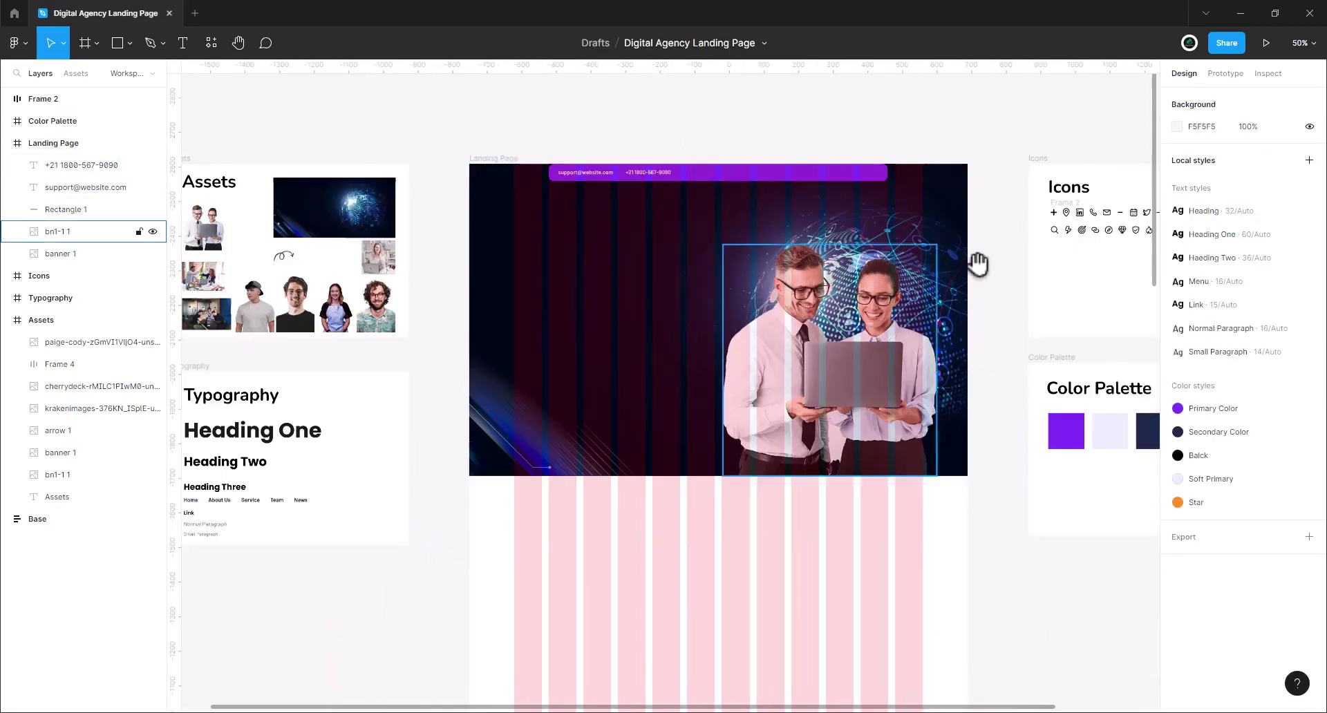
pyautogui.moveTo(977, 261); pyautogui.dragTo(782, 237)
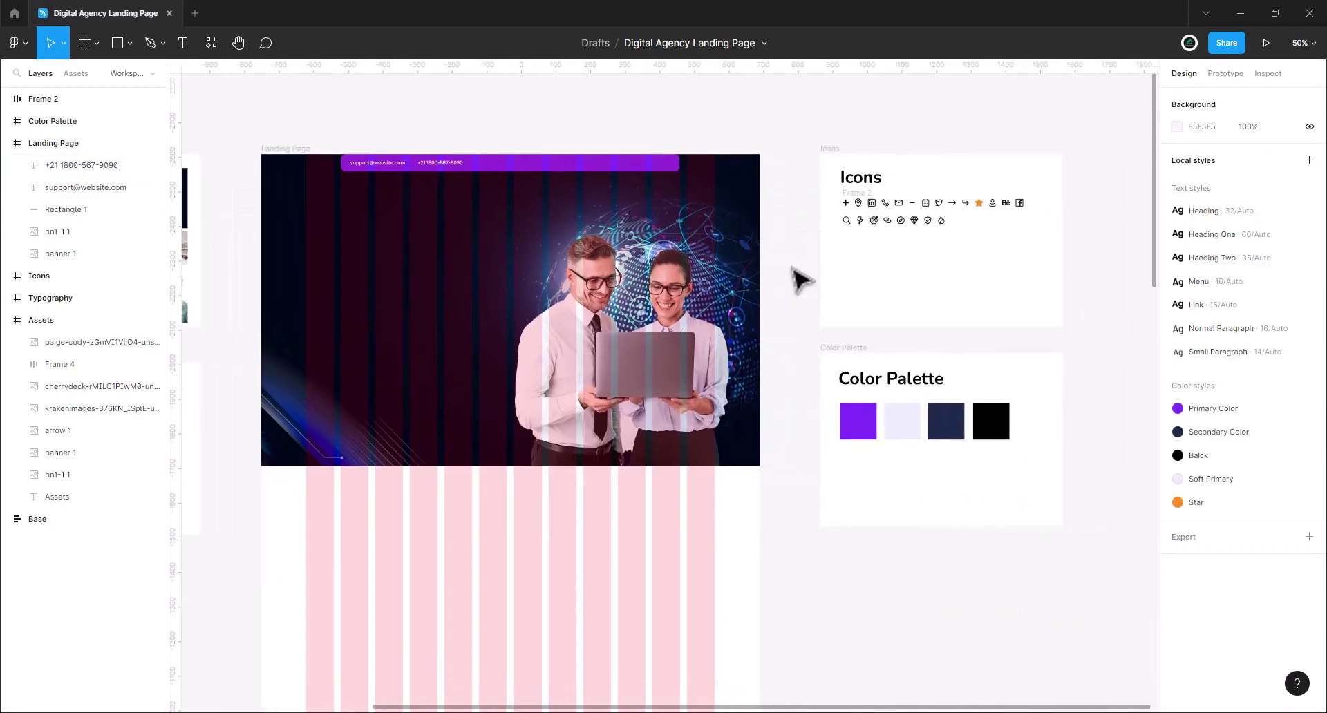
pyautogui.click(902, 204)
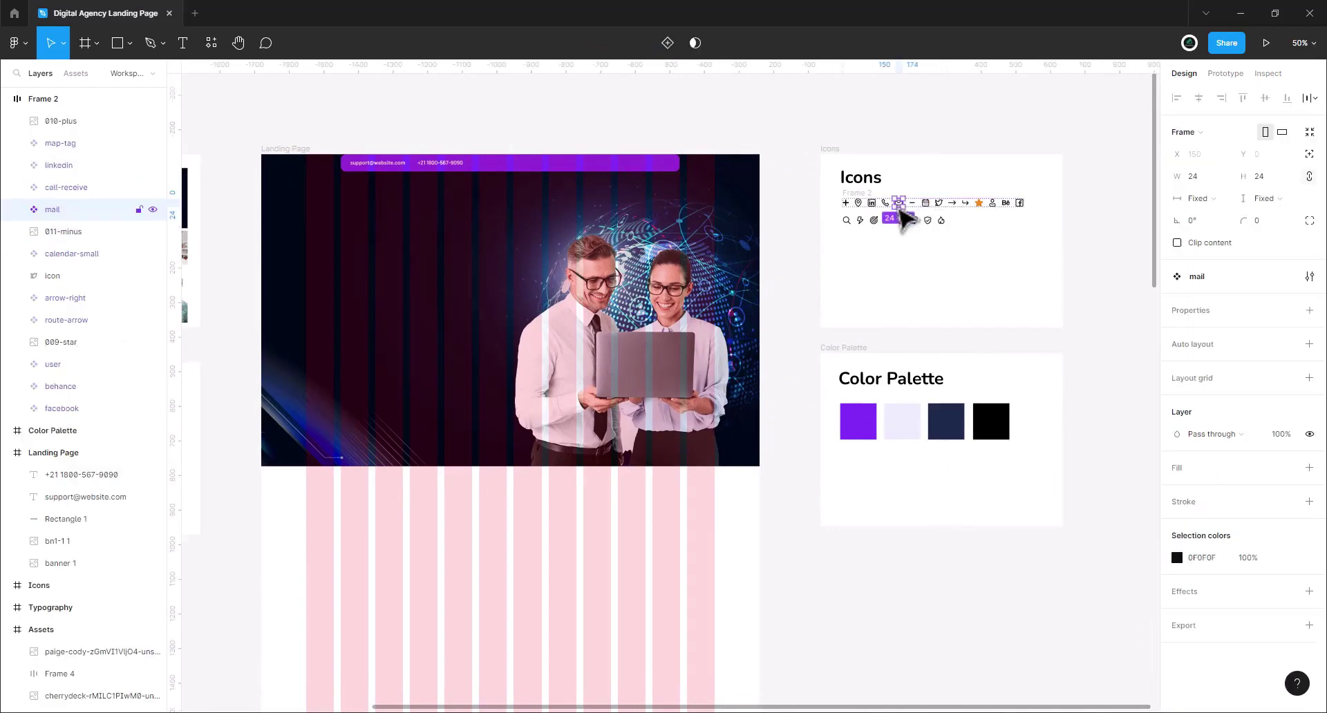
pyautogui.moveTo(905, 211); pyautogui.dragTo(354, 173)
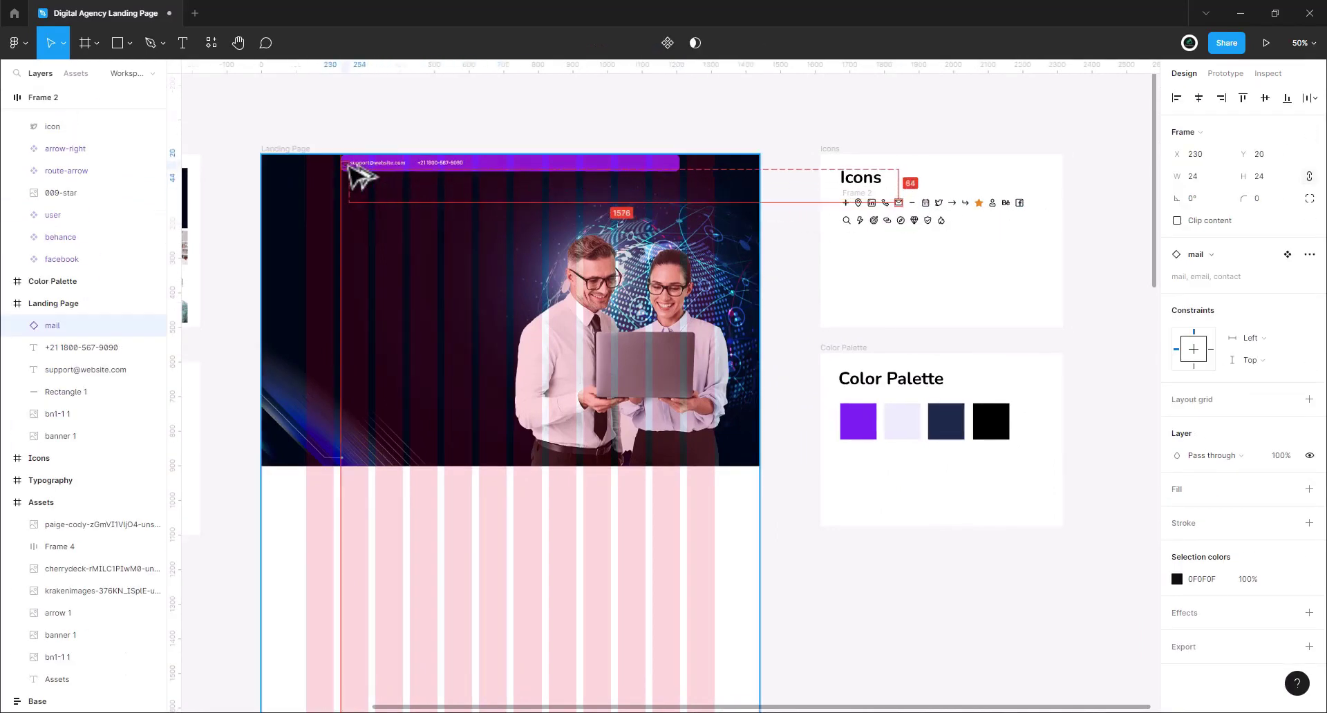
pyautogui.click(886, 203)
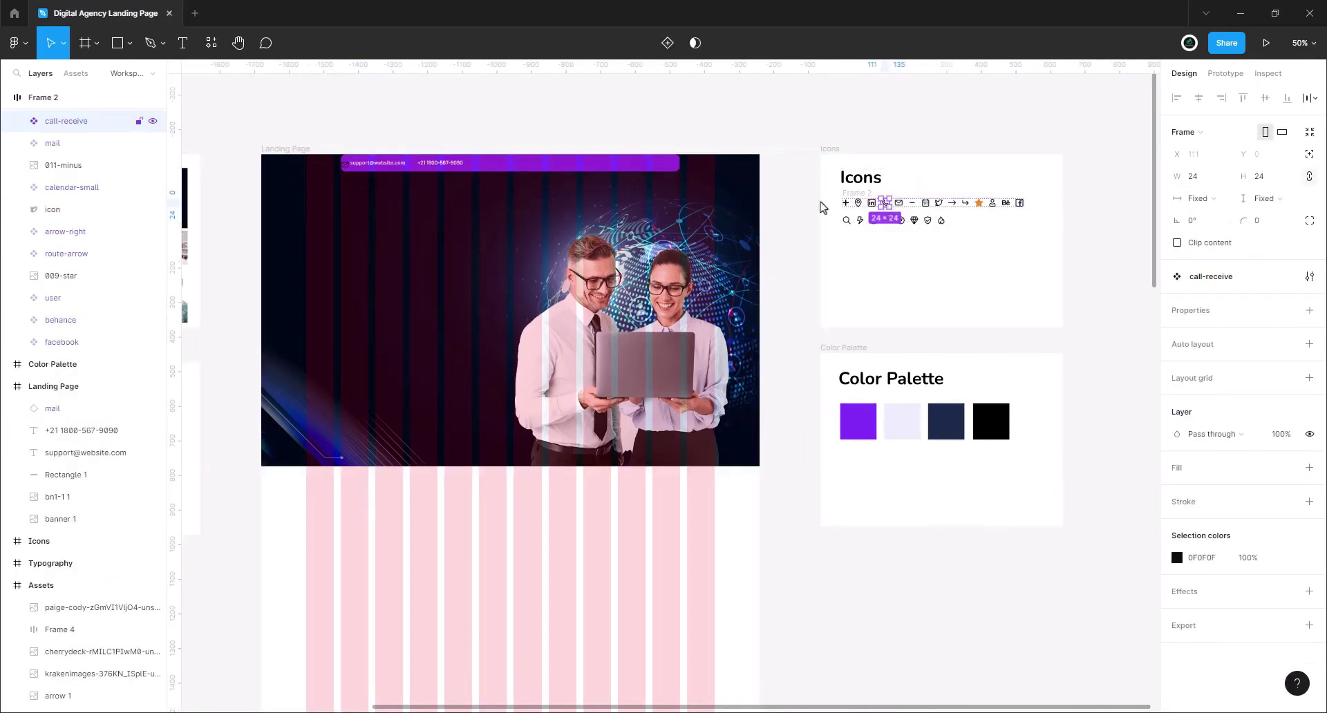
pyautogui.moveTo(885, 203); pyautogui.dragTo(414, 163)
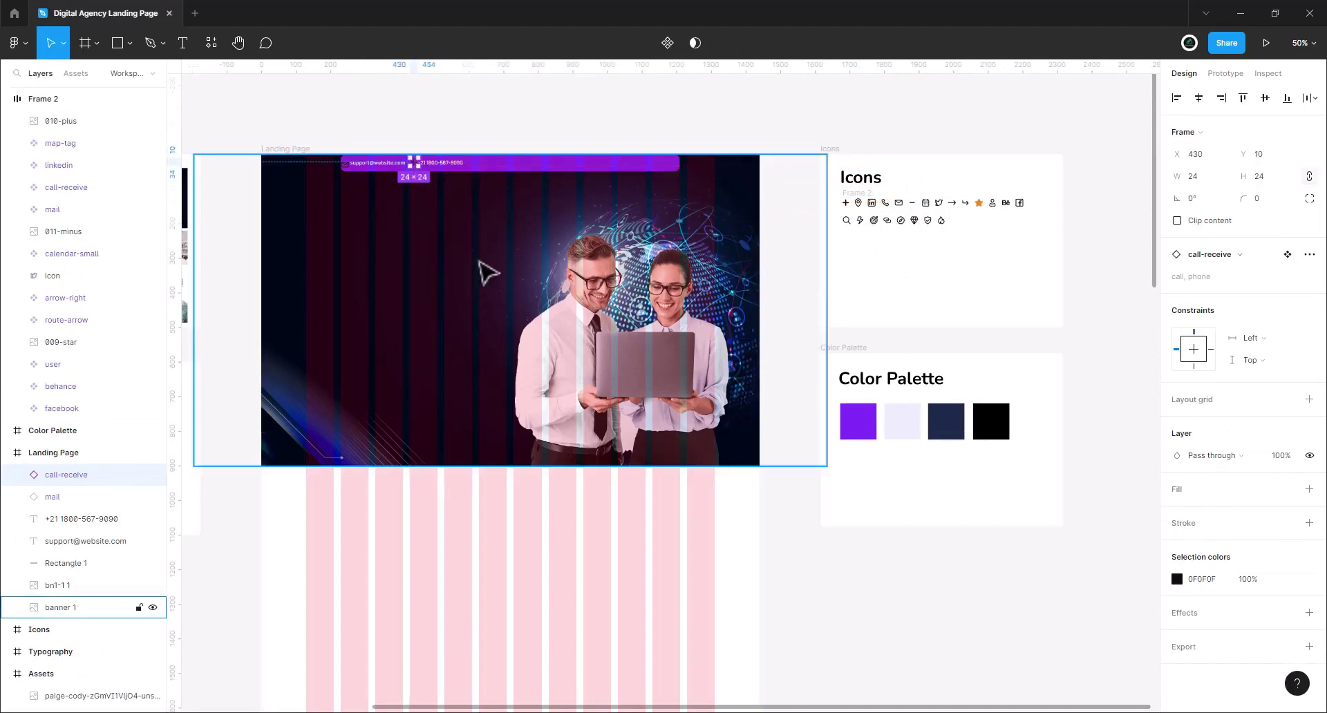
pyautogui.click(507, 128)
# - Position the icons before the e-mail and phone number and recolour them white
pyautogui.scroll(3, 453, 284)
pyautogui.scroll(2, 511, 188)
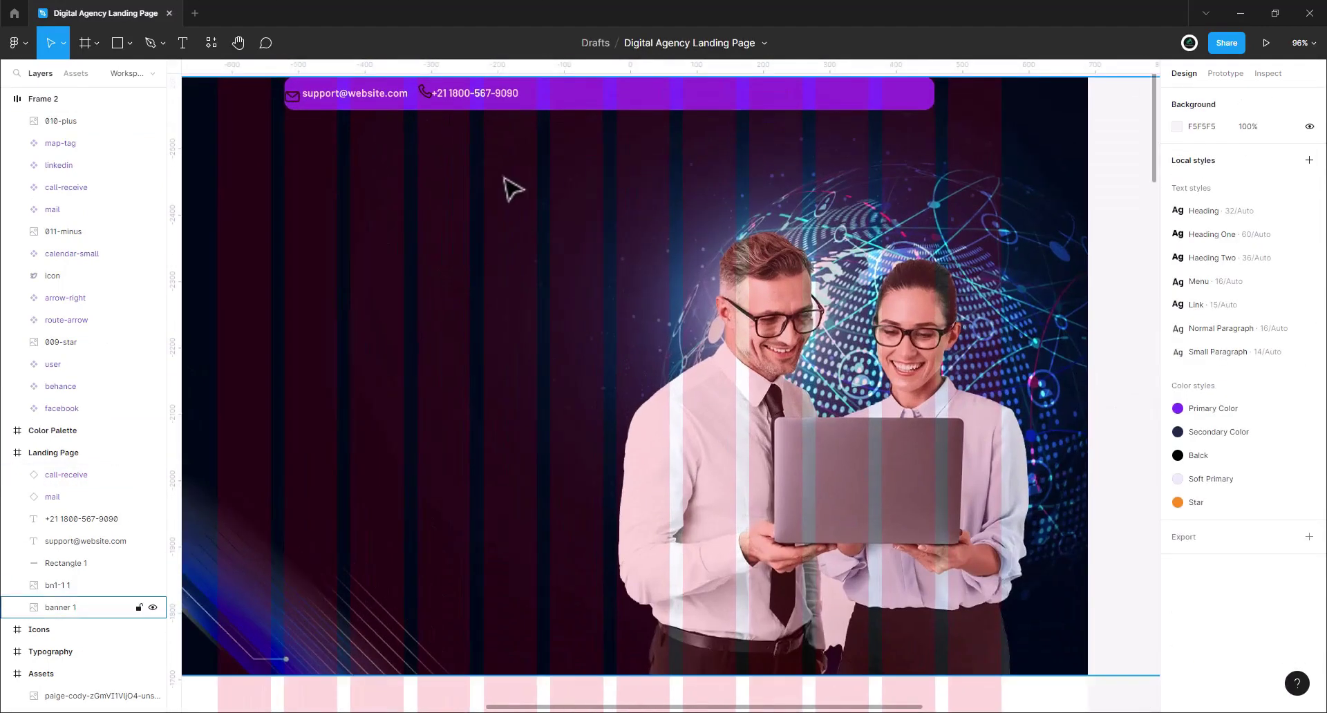
pyautogui.scroll(3, 693, 317)
pyautogui.hscroll(-3, 622, 213)
pyautogui.click(615, 206)
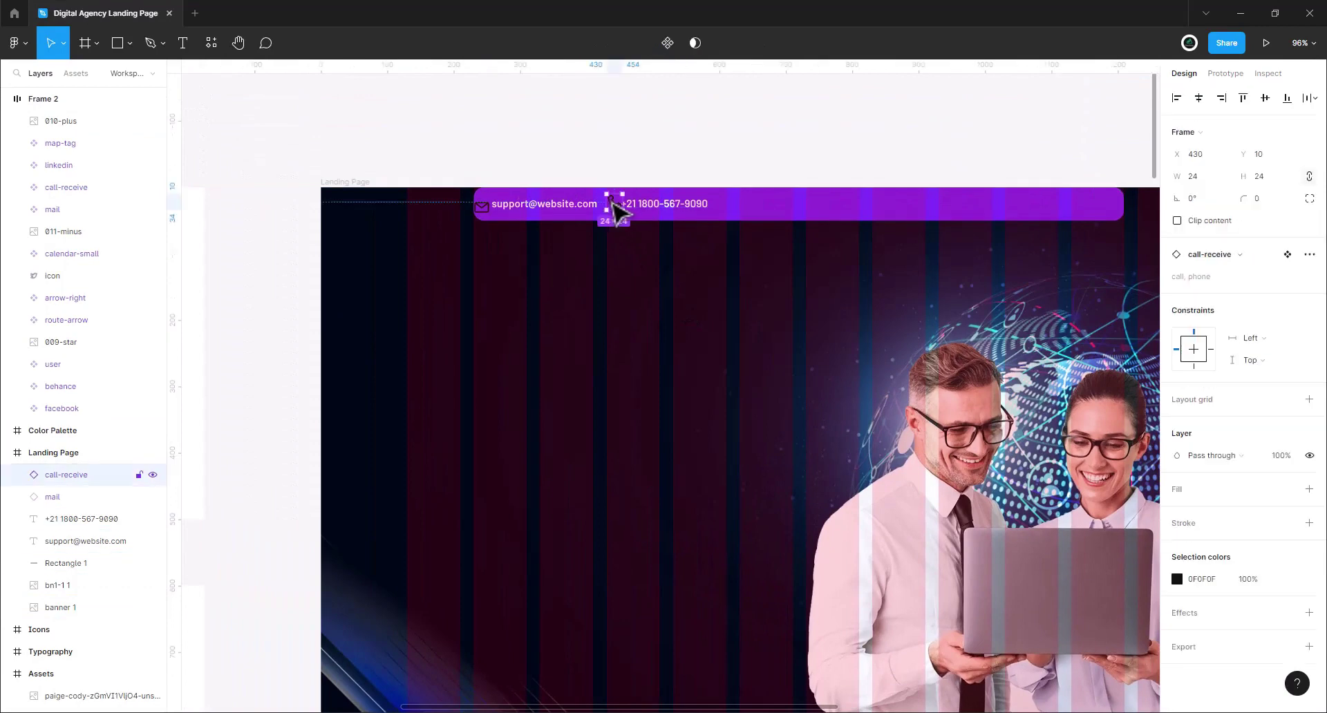
pyautogui.moveTo(613, 207); pyautogui.dragTo(608, 208)
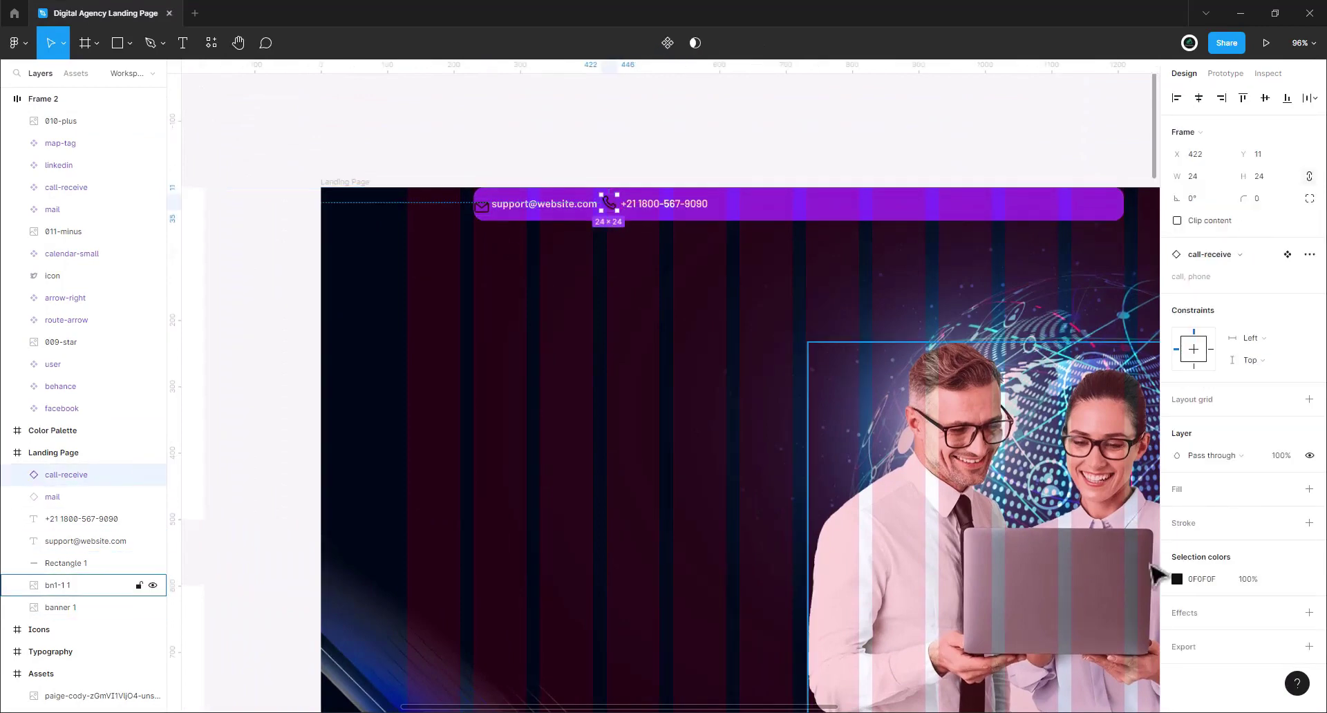
pyautogui.click(1177, 579)
pyautogui.click(481, 206)
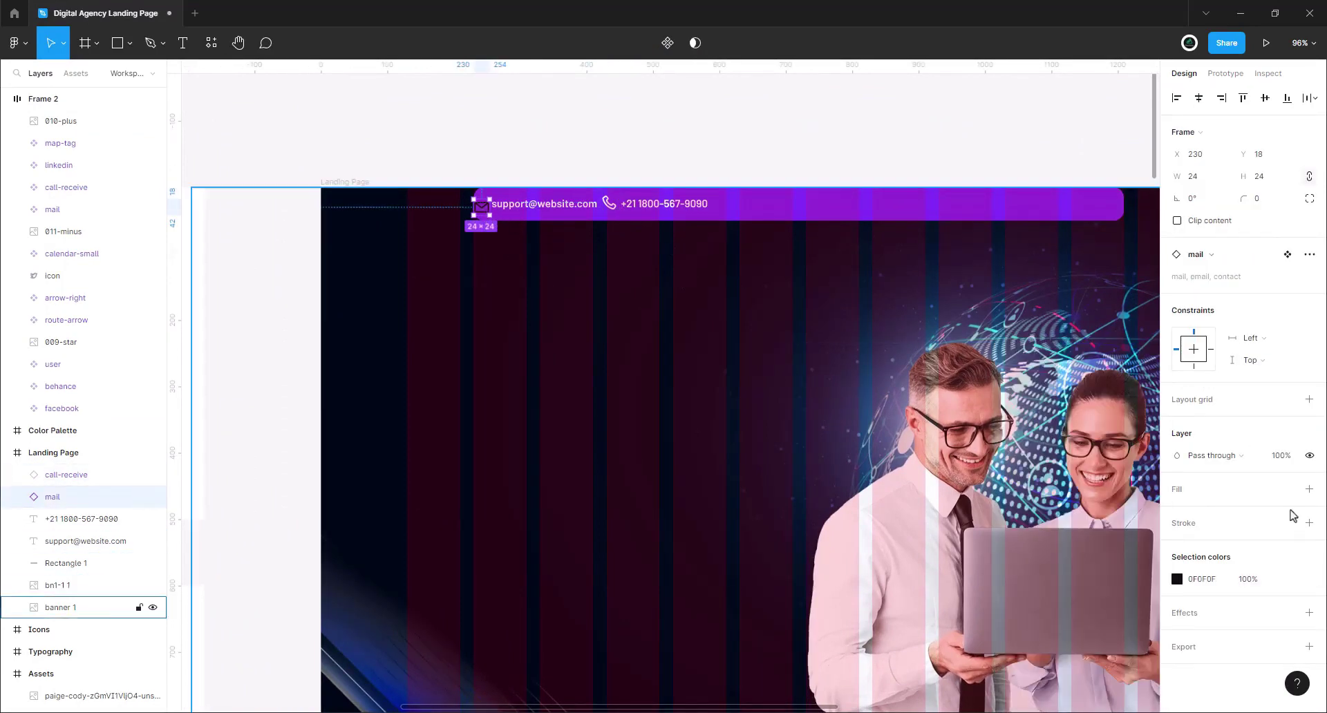
pyautogui.click(1177, 579)
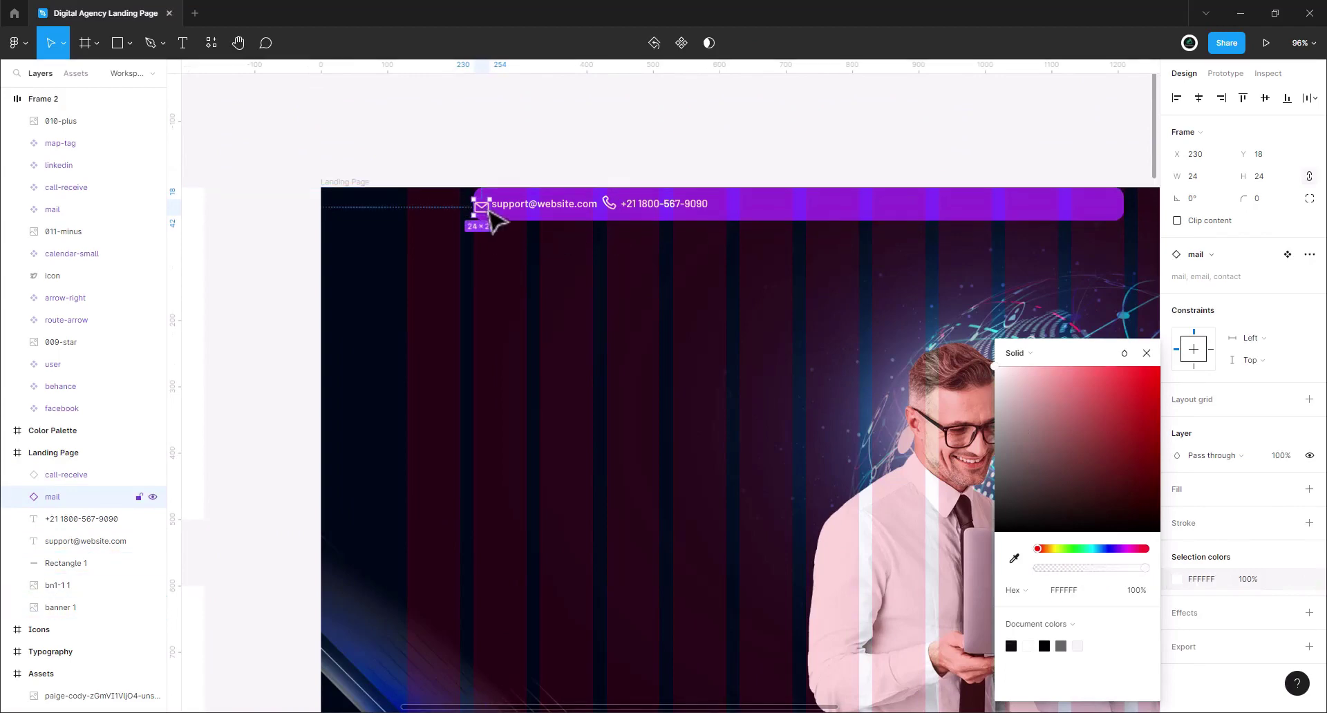
pyautogui.press('Up')
pyautogui.press('Up')
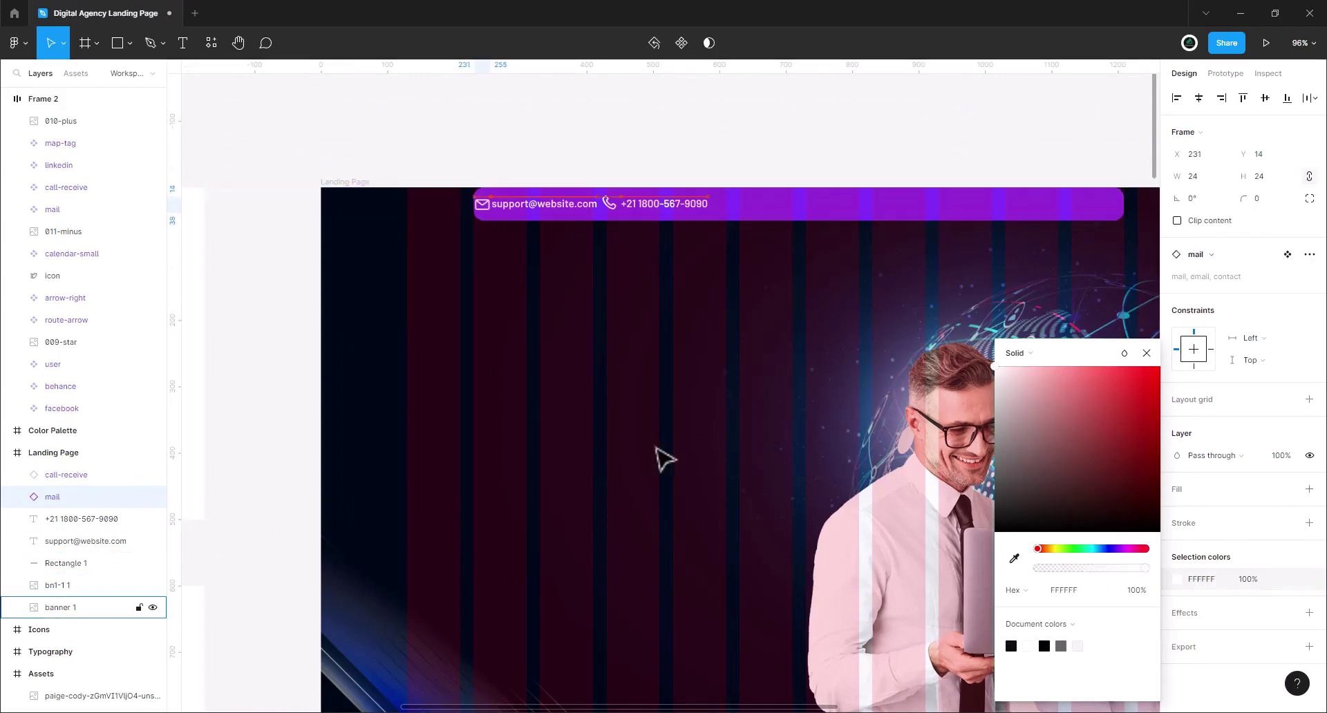
pyautogui.keyDown('shift'); pyautogui.click(550, 206); pyautogui.keyUp('shift')
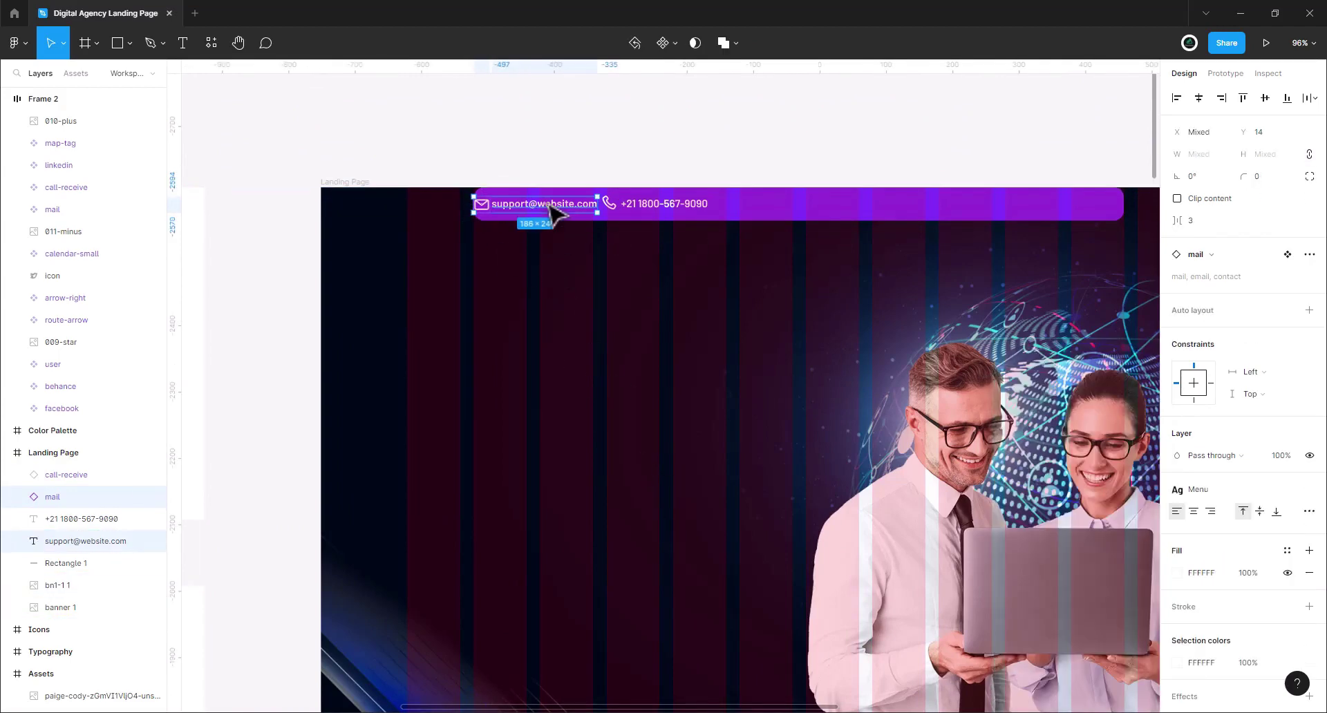
# - Wrap the mail and phone icon-text pairs in auto-layout frames with 10 spacing
pyautogui.hotkey('shift', 'a')
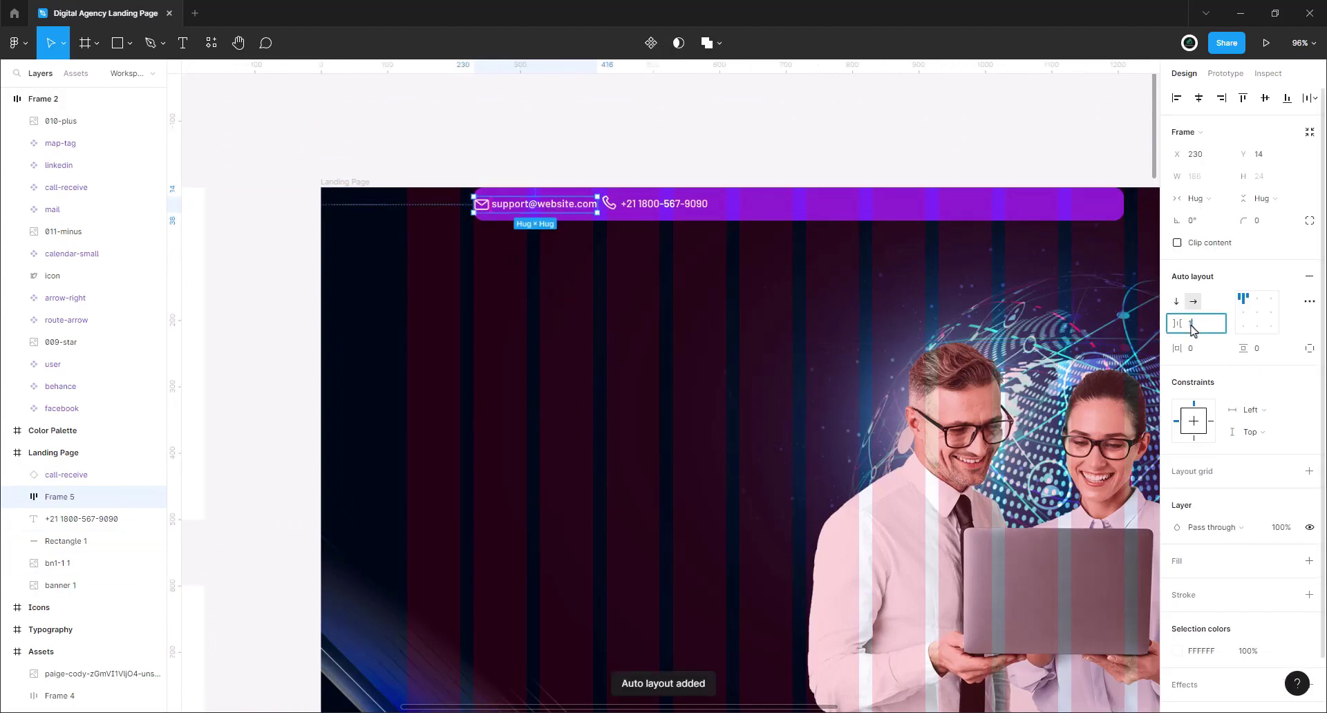
pyautogui.write('0')
pyautogui.press('Return')
pyautogui.click(625, 207)
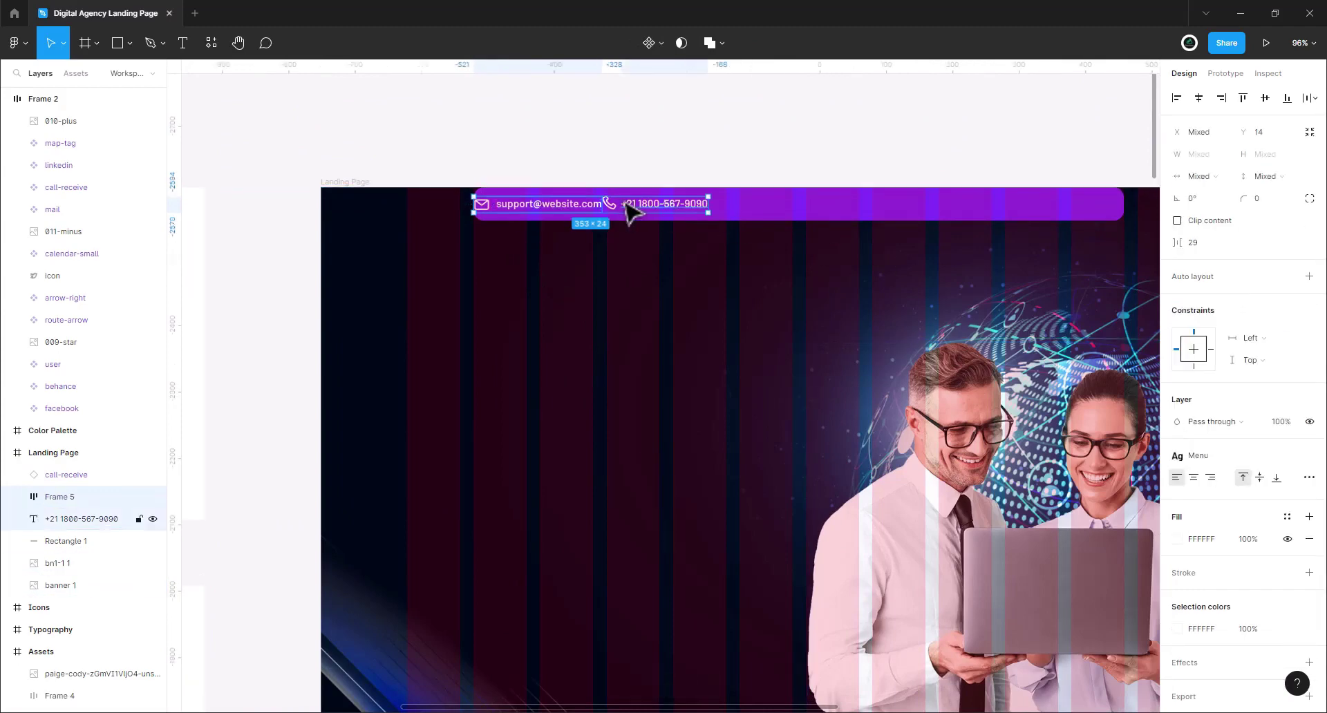
pyautogui.click(712, 204)
pyautogui.click(723, 163)
pyautogui.click(667, 207)
pyautogui.keyDown('shift'); pyautogui.click(609, 204); pyautogui.keyUp('shift')
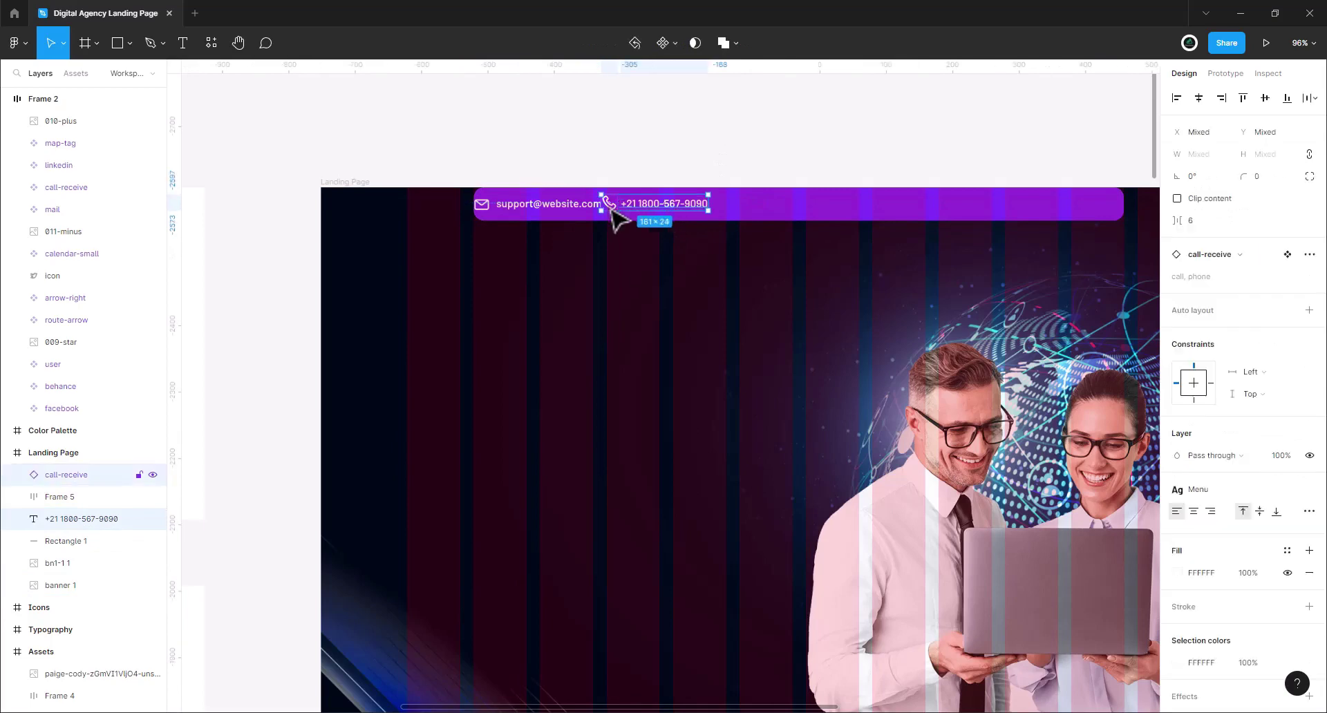
pyautogui.hotkey('shift', 'a')
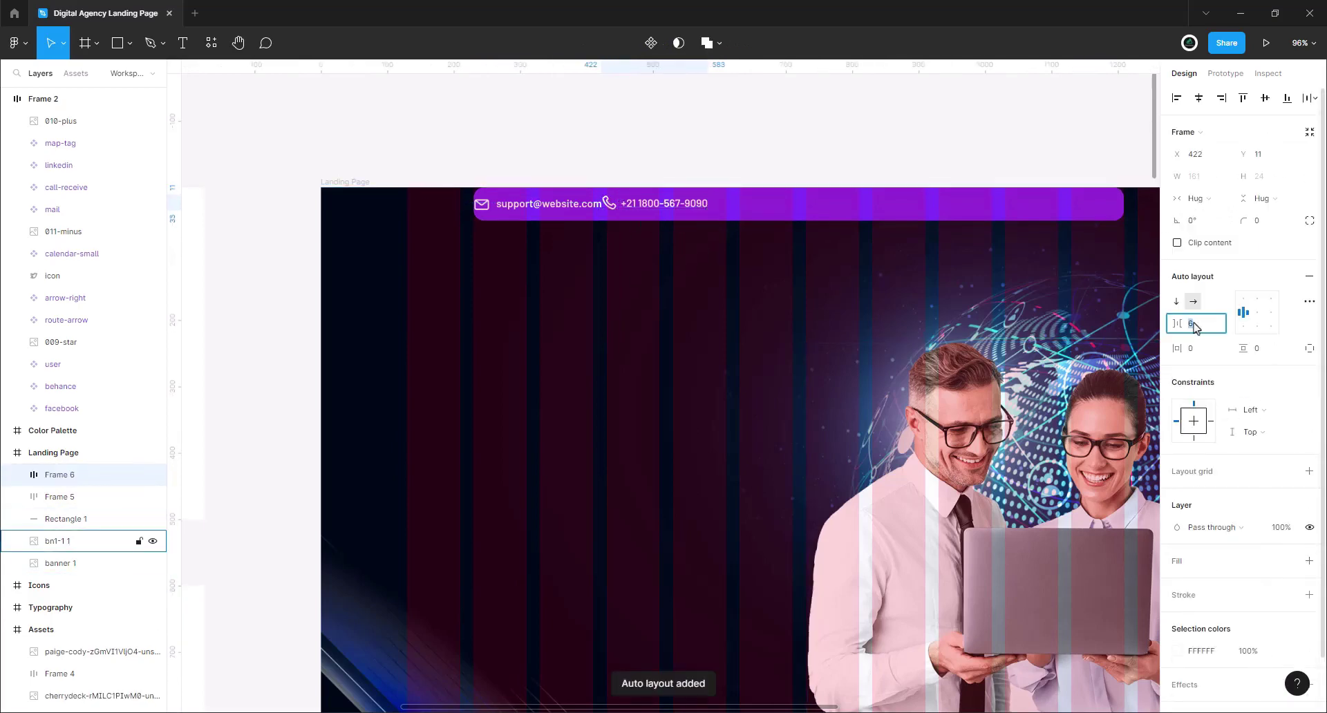
pyautogui.write('10')
pyautogui.press('Return')
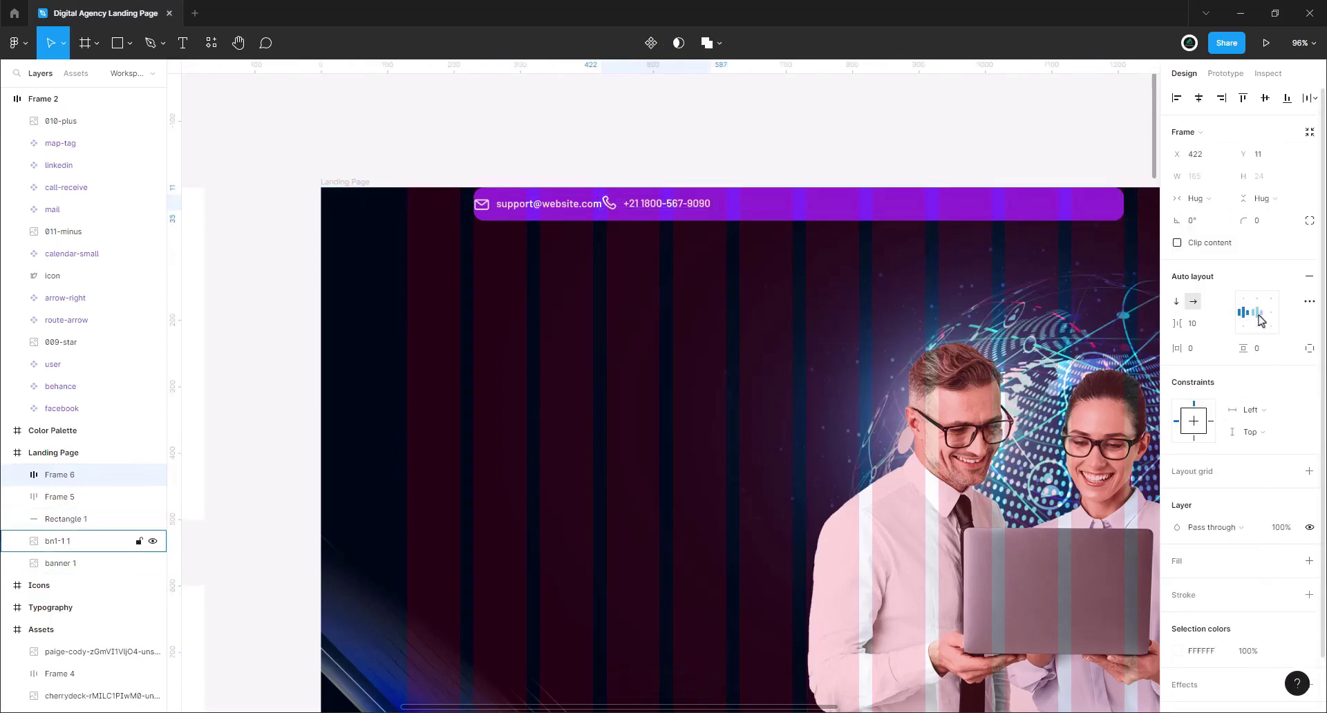
# - Reposition the e-mail and phone items side by side along the top bar
pyautogui.click(499, 206)
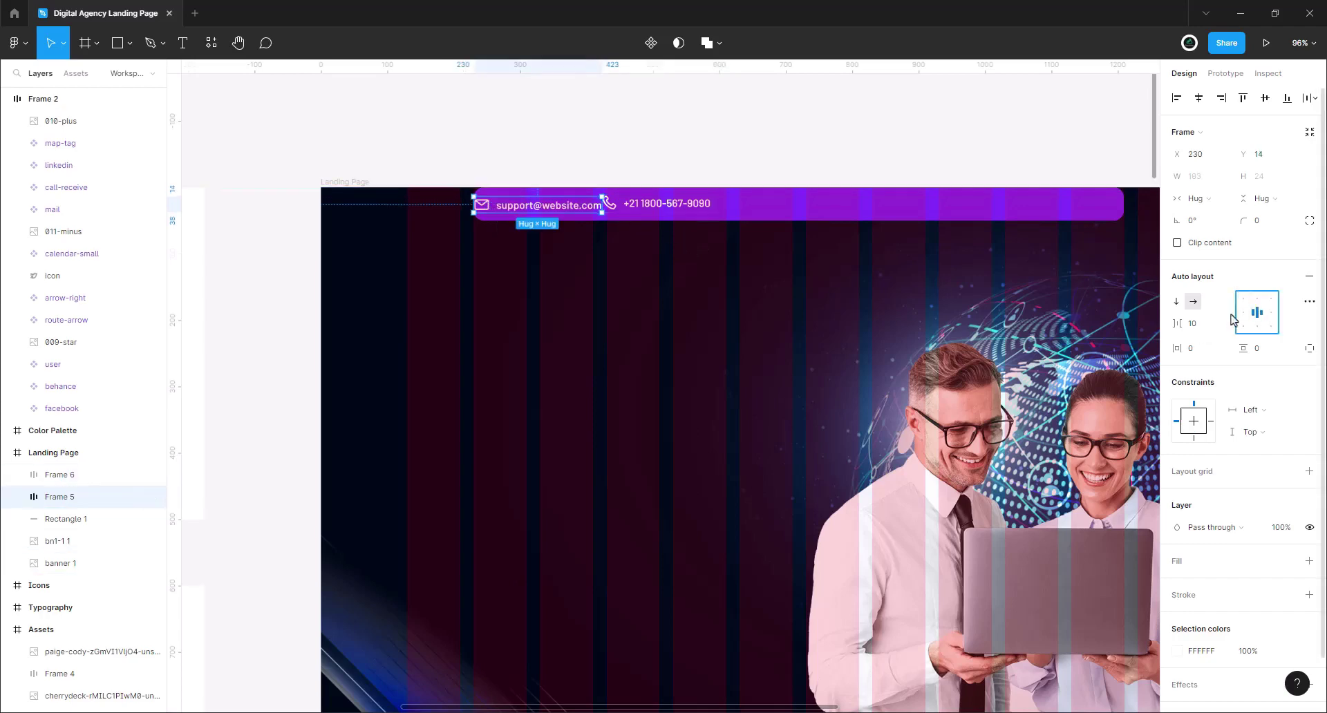
pyautogui.click(656, 208)
pyautogui.moveTo(634, 206); pyautogui.dragTo(651, 209)
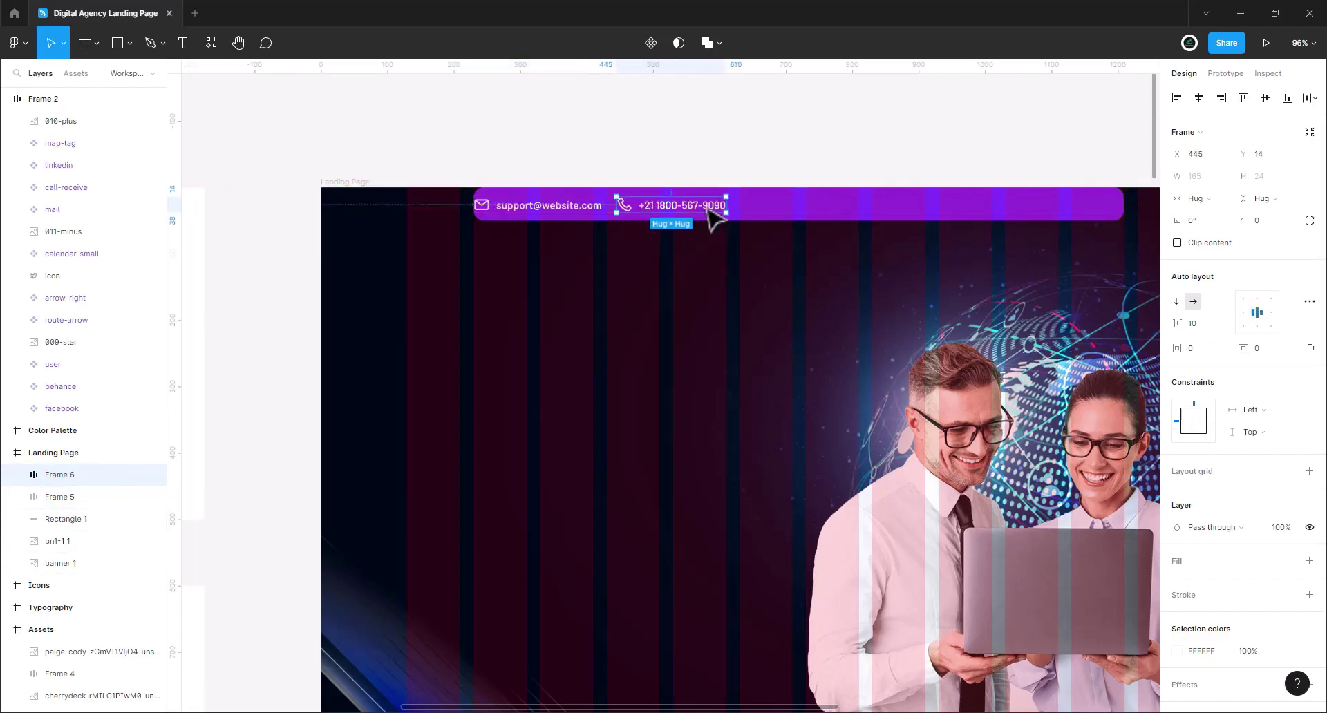
pyautogui.keyDown('shift'); pyautogui.click(553, 217); pyautogui.keyUp('shift')
pyautogui.moveTo(554, 217); pyautogui.dragTo(570, 216)
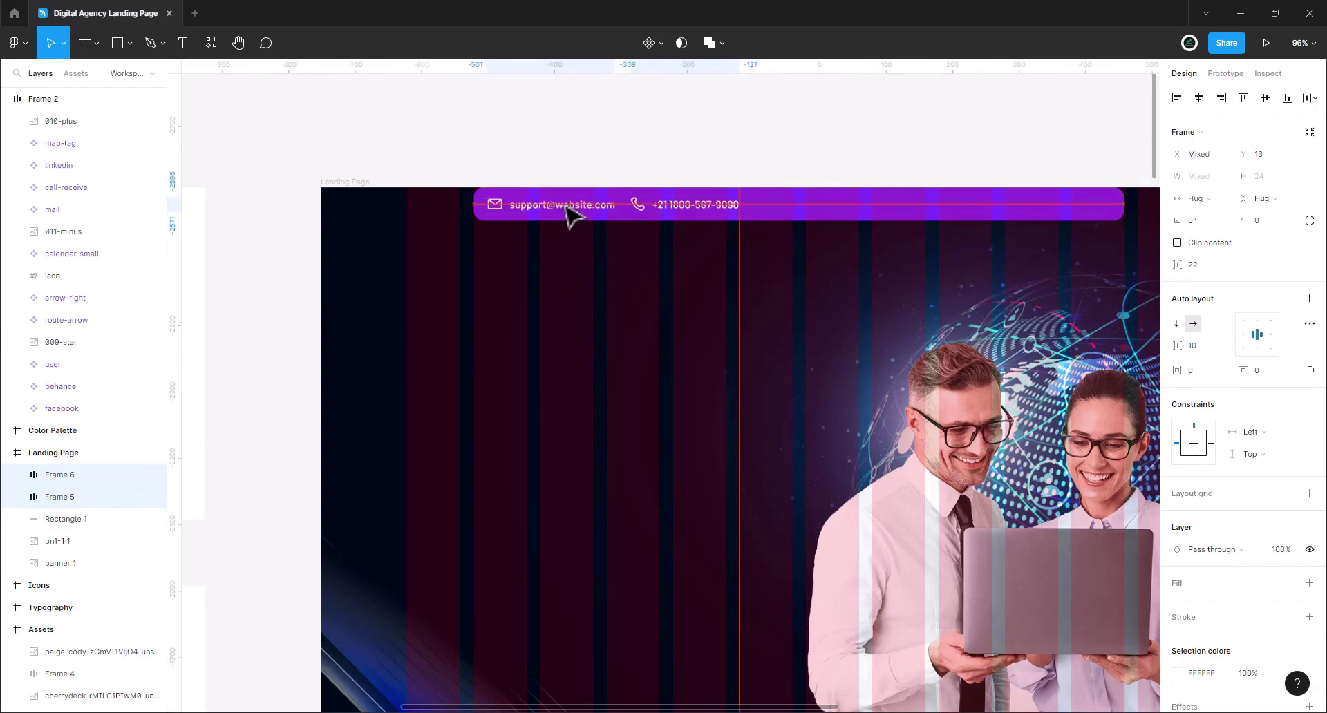
pyautogui.click(650, 155)
# - Pull the facebook, behance, twitter and linkedin icons out of the Icons board into a row
pyautogui.moveTo(752, 161); pyautogui.dragTo(618, 159)
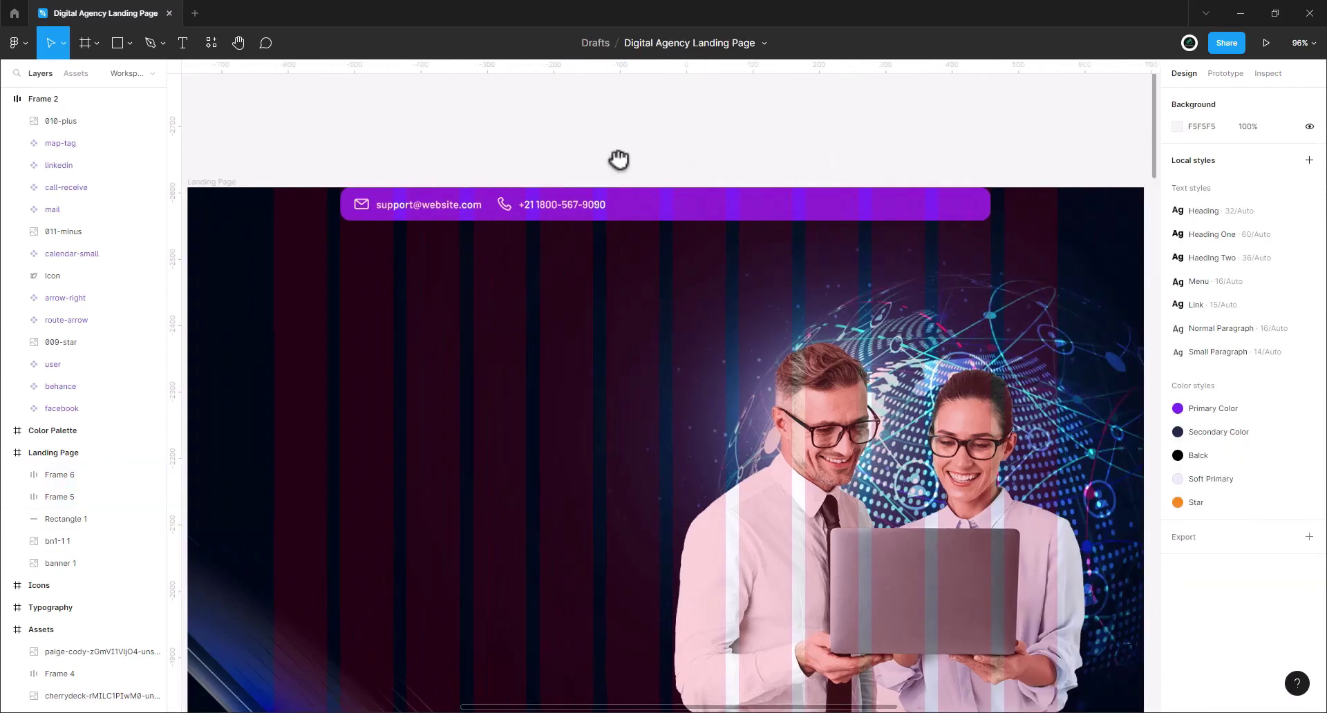
pyautogui.moveTo(1134, 183); pyautogui.dragTo(666, 154)
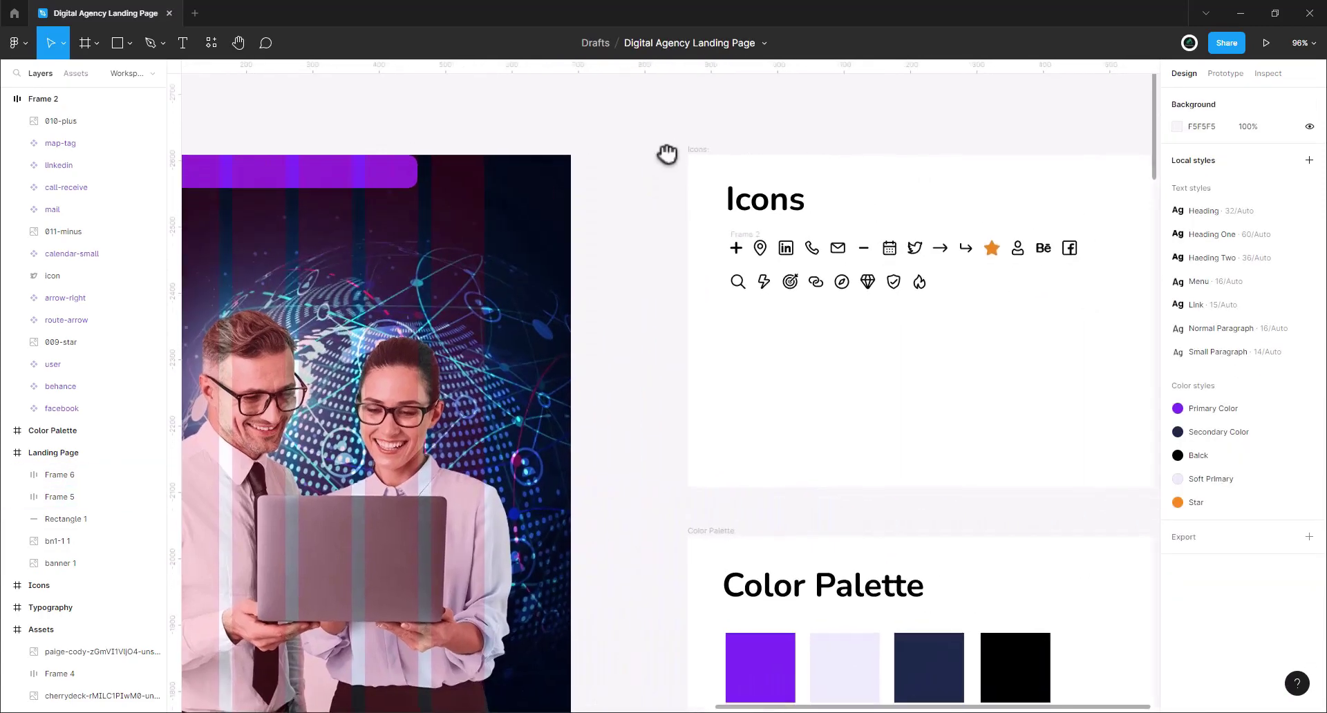
pyautogui.click(1073, 251)
pyautogui.moveTo(1075, 253); pyautogui.dragTo(910, 388)
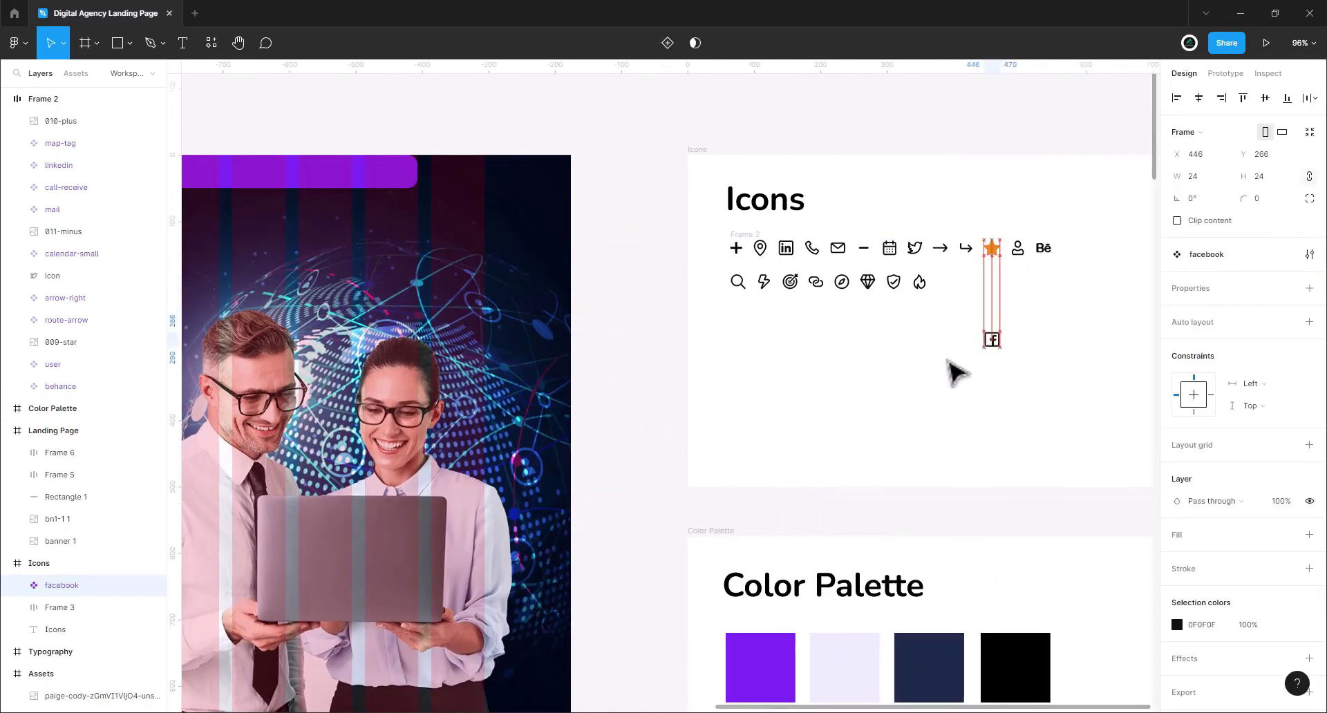
pyautogui.click(1043, 250)
pyautogui.moveTo(1043, 248); pyautogui.dragTo(935, 386)
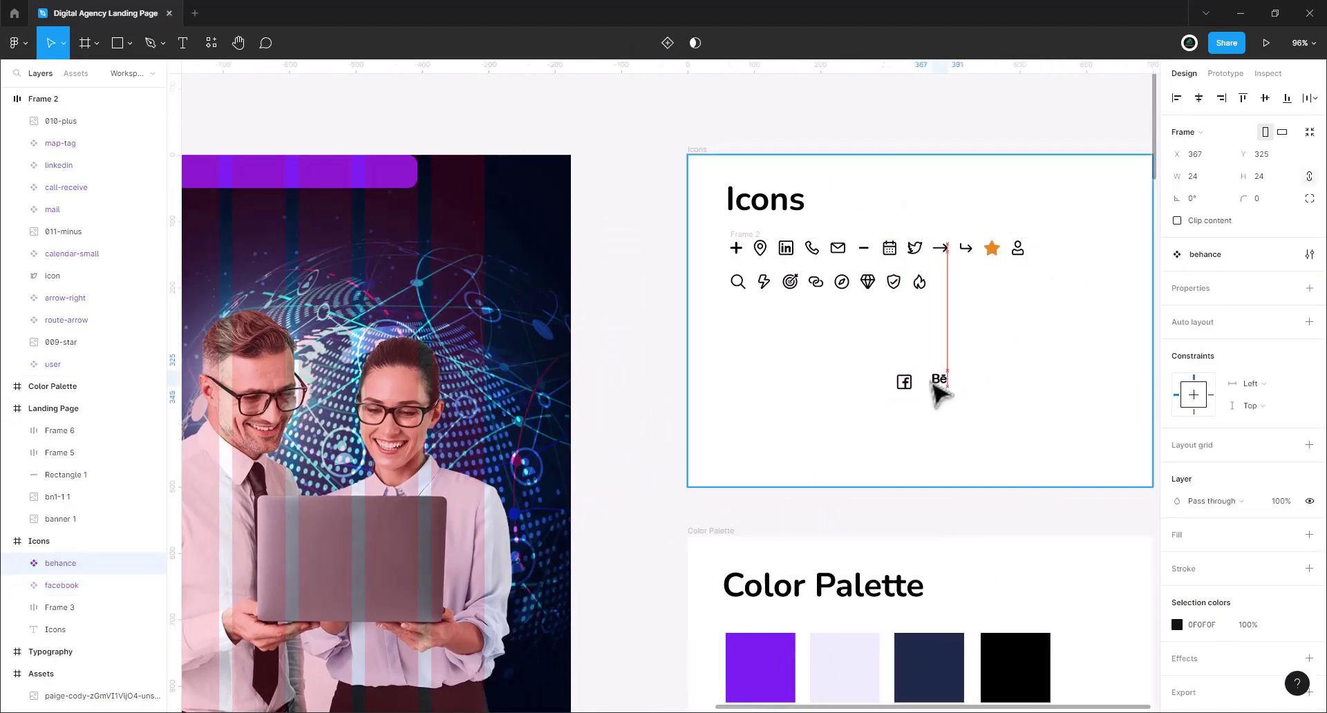
pyautogui.moveTo(915, 249); pyautogui.dragTo(957, 384)
pyautogui.moveTo(786, 247); pyautogui.dragTo(987, 393)
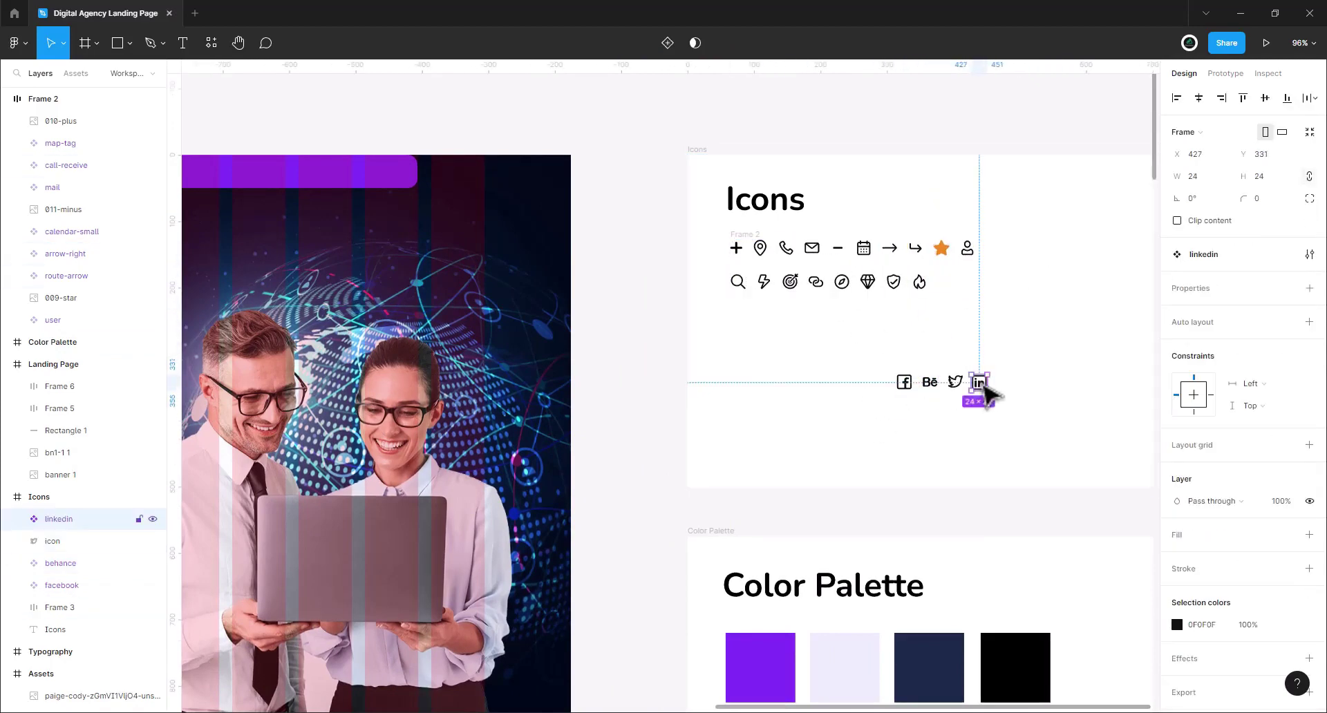
pyautogui.keyDown('shift'); pyautogui.click(955, 382); pyautogui.keyUp('shift')
pyautogui.keyDown('shift'); pyautogui.click(905, 384); pyautogui.keyUp('shift')
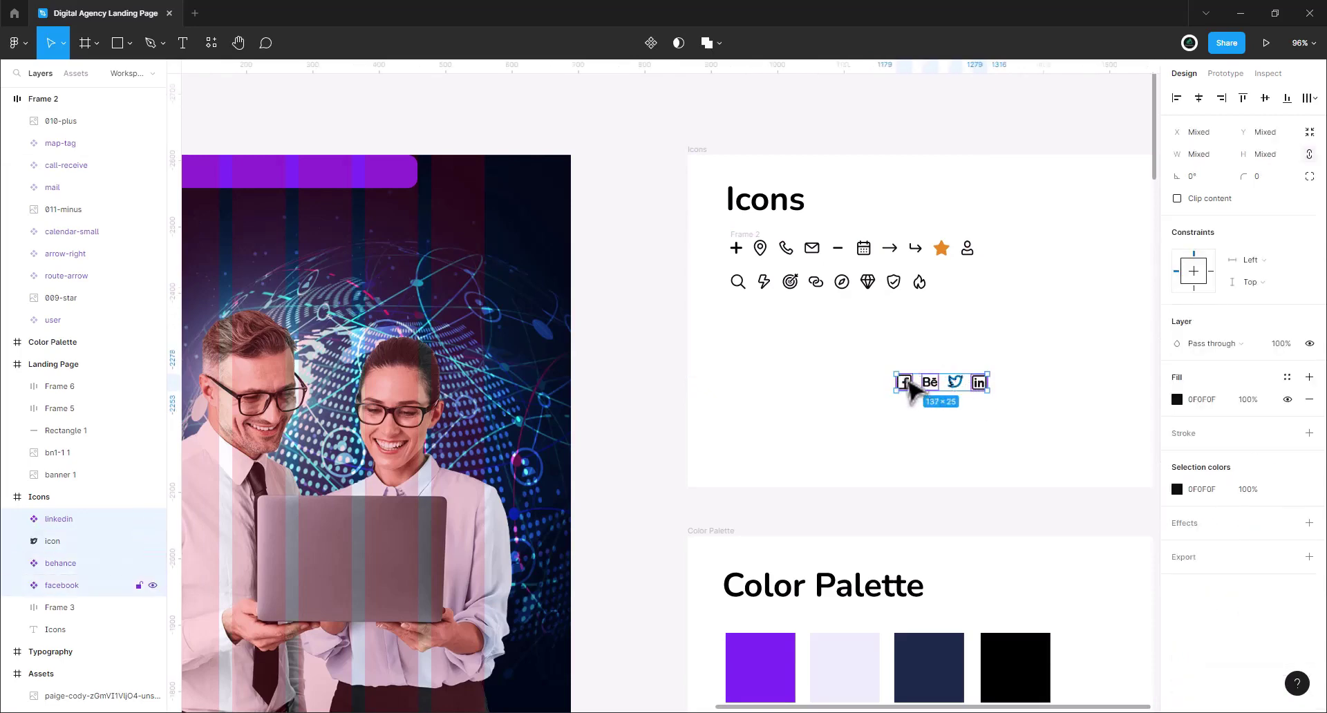
# - Wrap the four social icons in an auto-layout frame with 15 spacing and FFFFFF colour
pyautogui.hotkey('shift', 'a')
pyautogui.click(1198, 325)
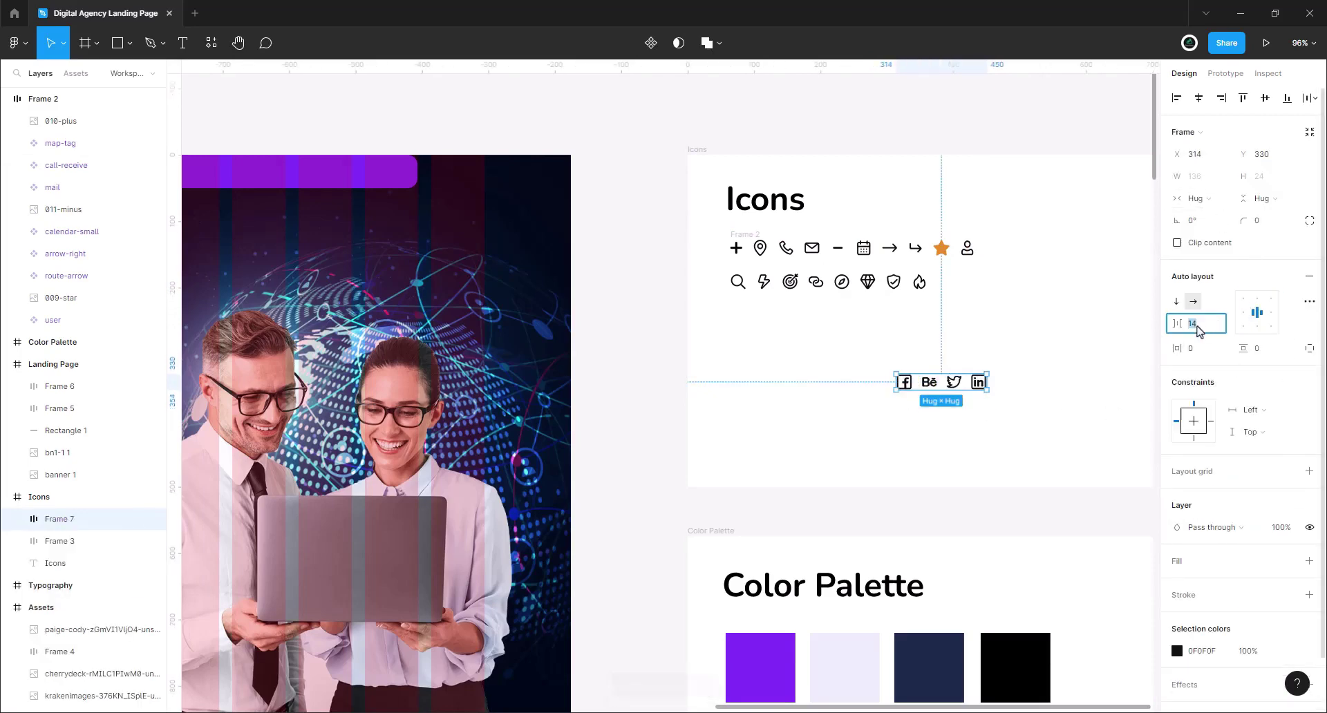
pyautogui.press('Return')
pyautogui.click(1177, 651)
pyautogui.write('FFFFFF')
pyautogui.press('Return')
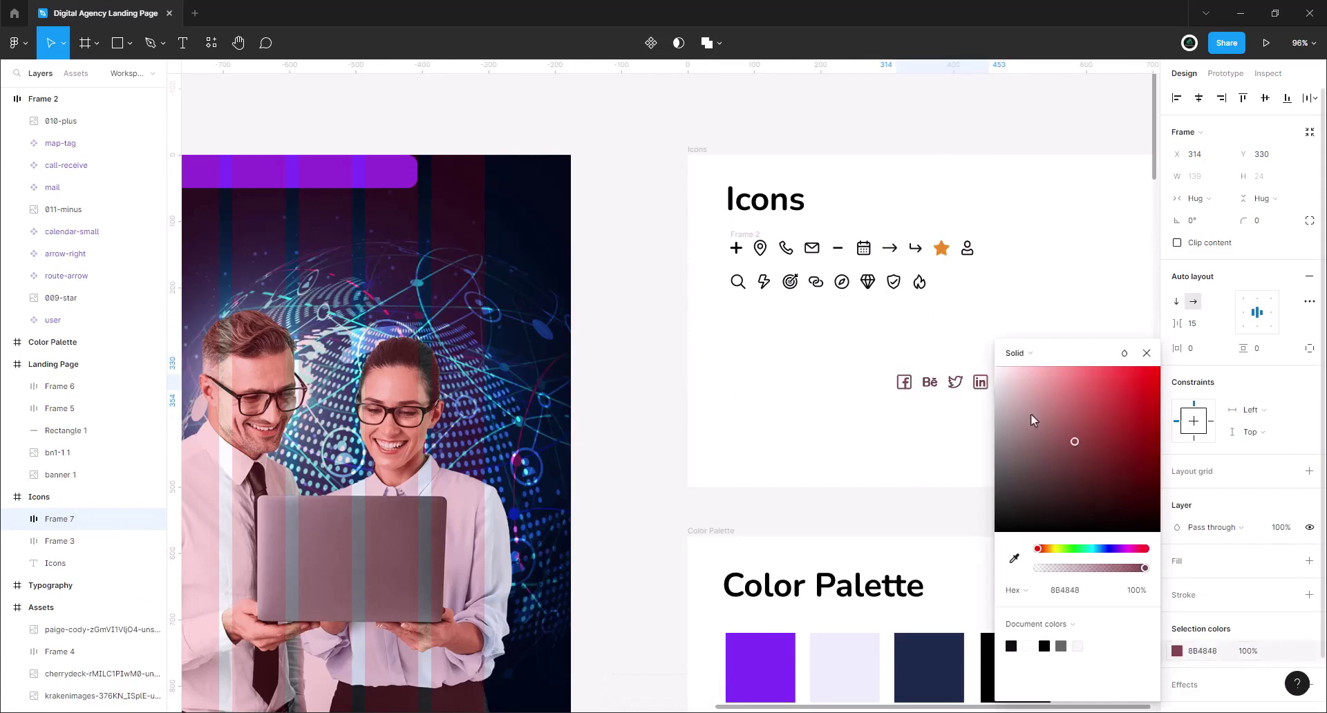
# - Place the white social icon row right after the phone number on the bar
pyautogui.moveTo(949, 384); pyautogui.dragTo(287, 176)
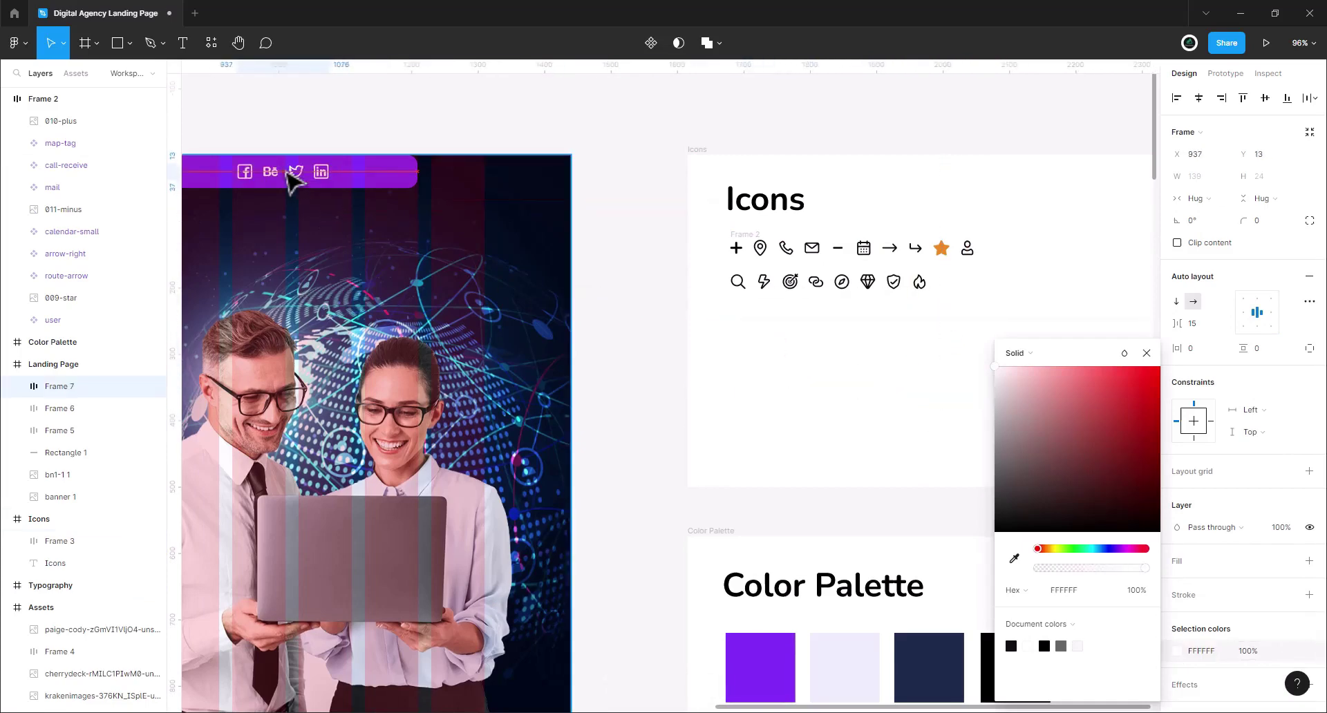
pyautogui.click(470, 138)
pyautogui.moveTo(553, 130); pyautogui.dragTo(1011, 200)
pyautogui.moveTo(883, 246); pyautogui.dragTo(720, 250)
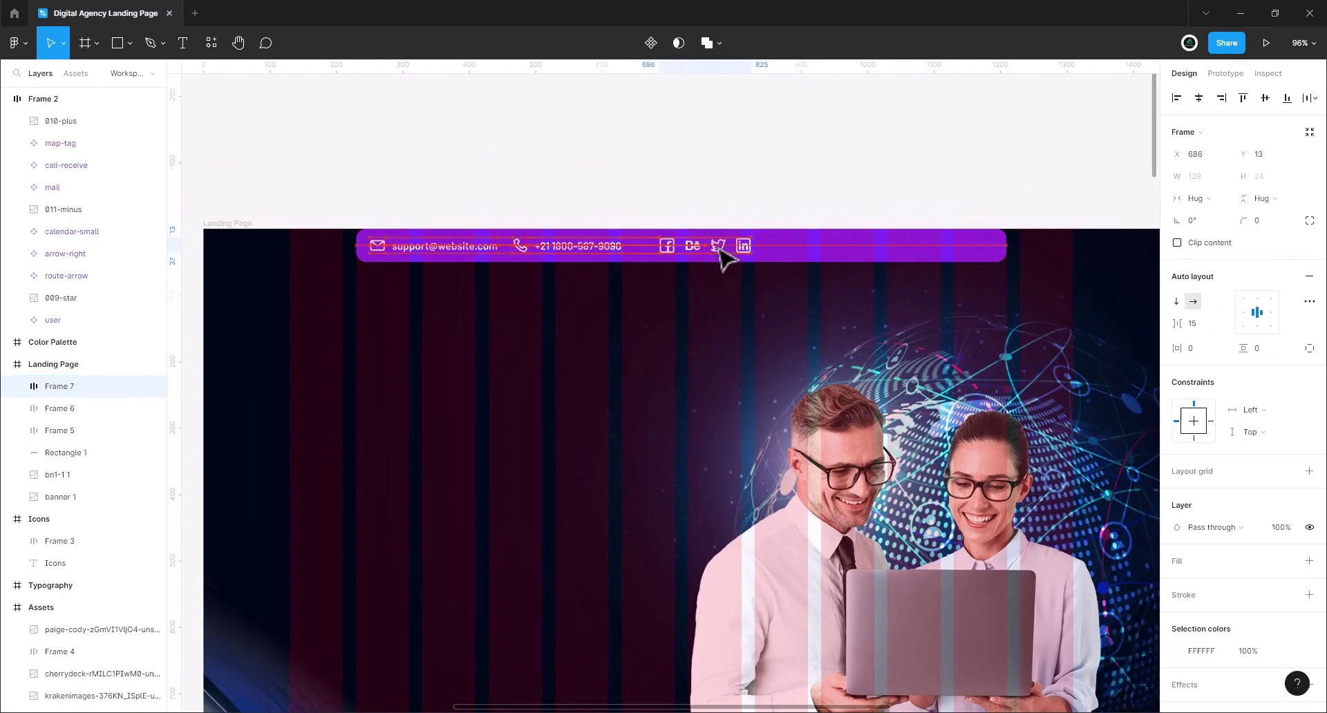
pyautogui.click(747, 192)
# - Add 'Login | Register' text at the right end of the purple bar
pyautogui.click(183, 45)
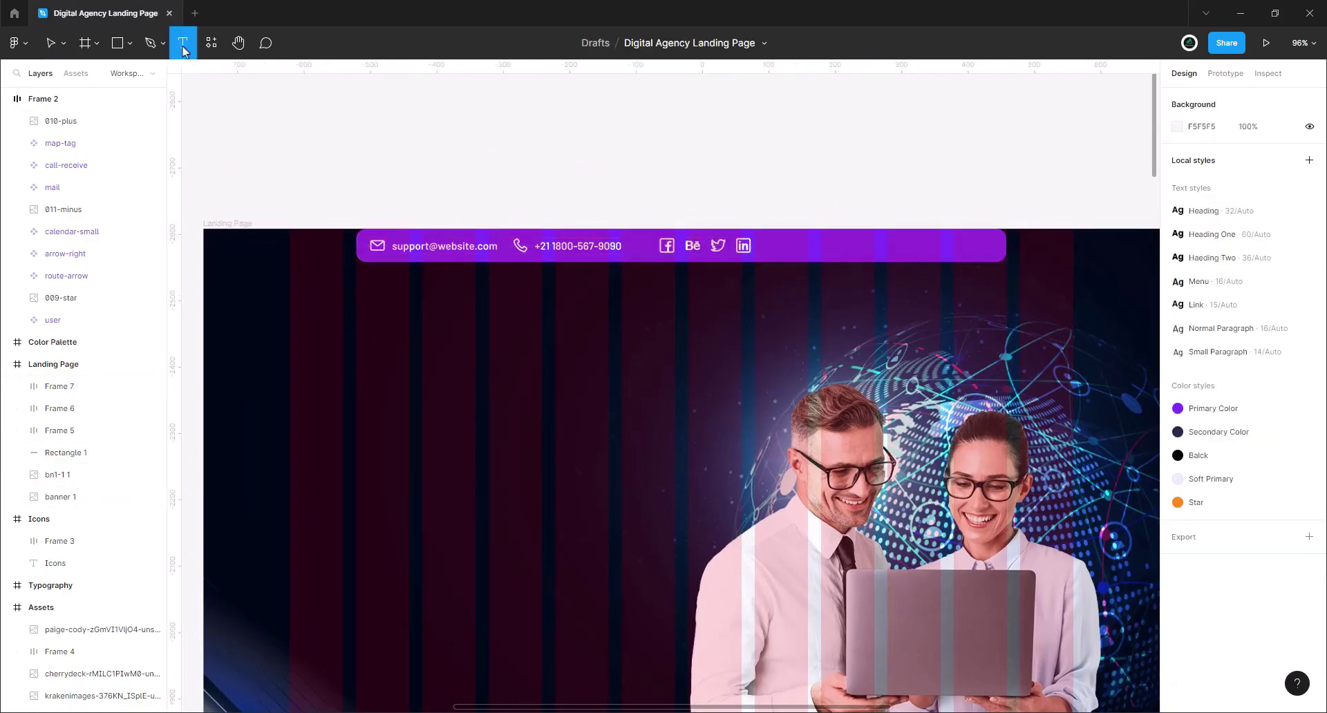
pyautogui.click(892, 242)
pyautogui.write('Login | Register')
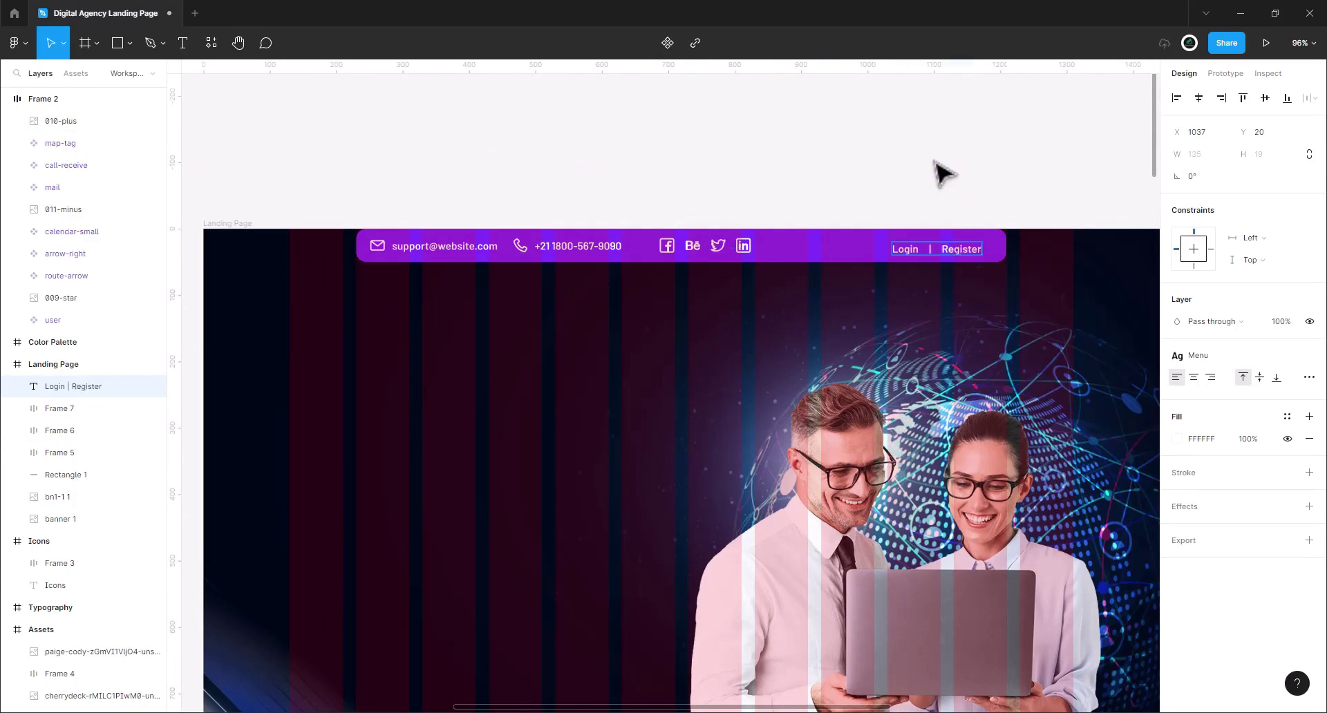
pyautogui.moveTo(951, 253); pyautogui.dragTo(963, 248)
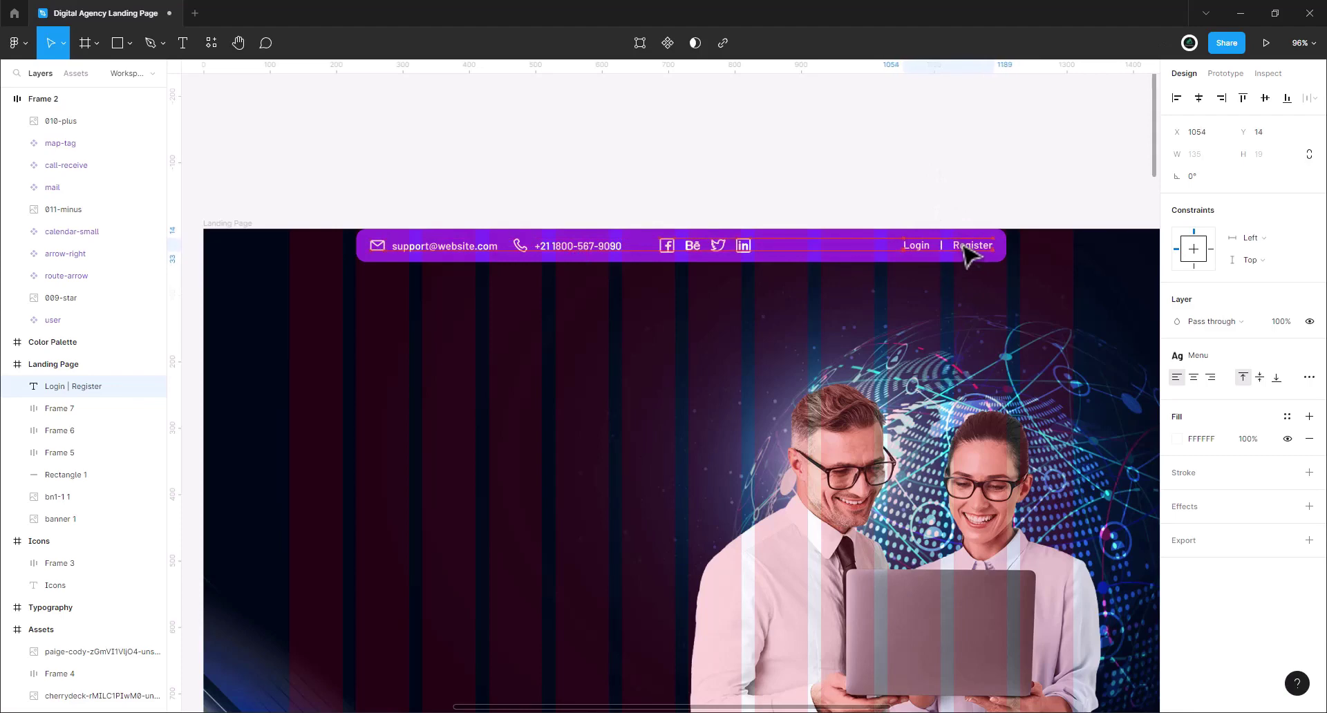
pyautogui.click(933, 193)
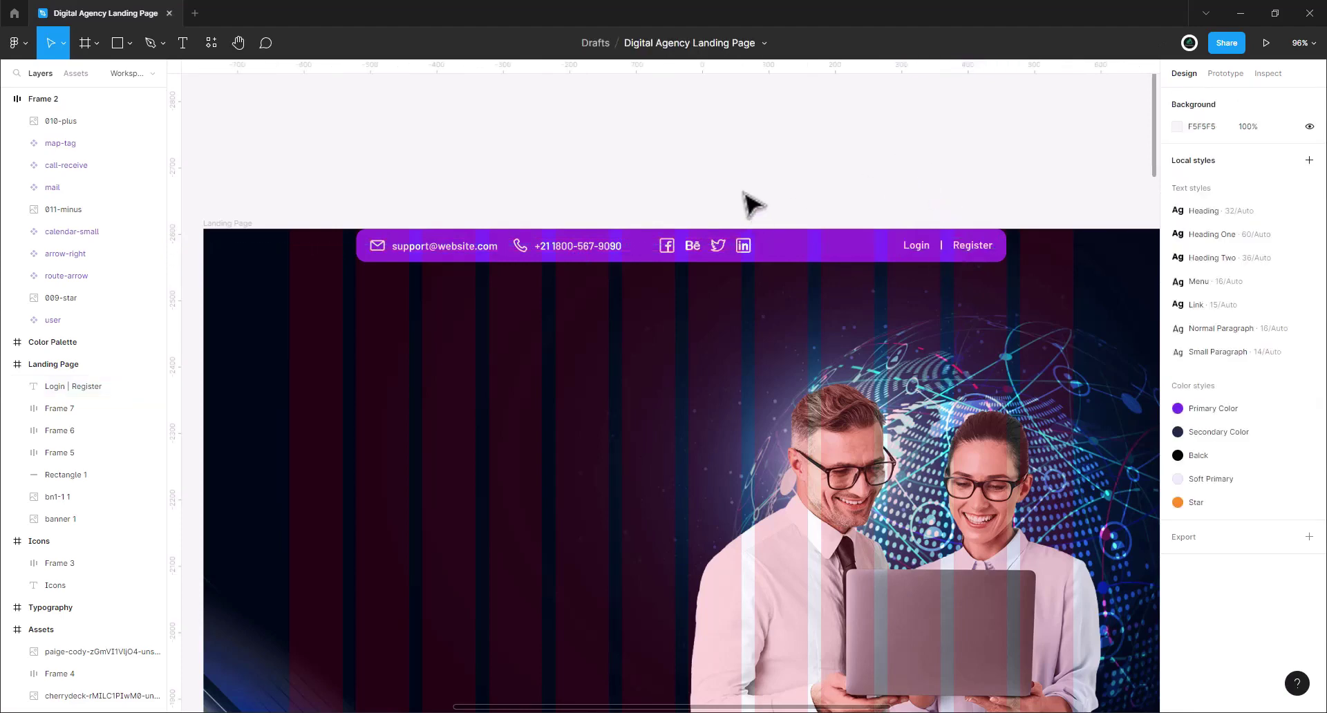
# - Draw a white 1180×90 rectangle with 15 corner radius below the purple bar
pyautogui.click(119, 44)
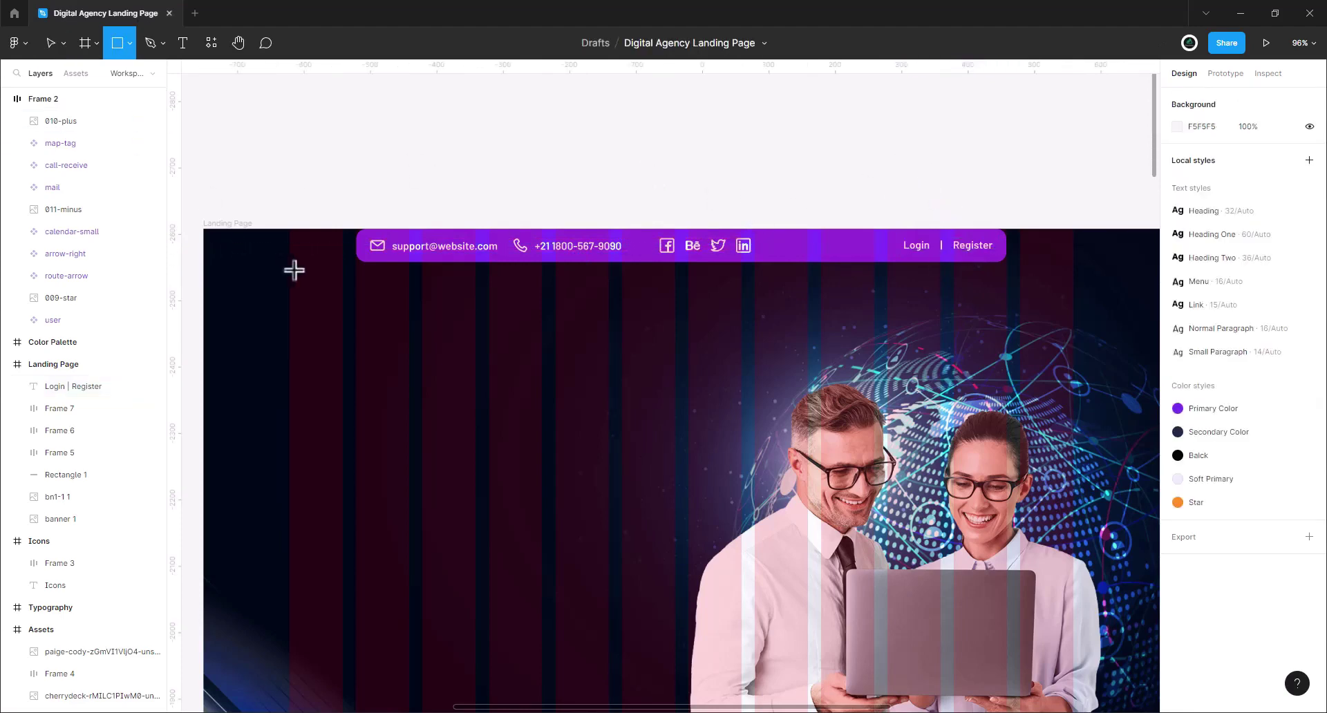
pyautogui.moveTo(291, 267); pyautogui.dragTo(1073, 303)
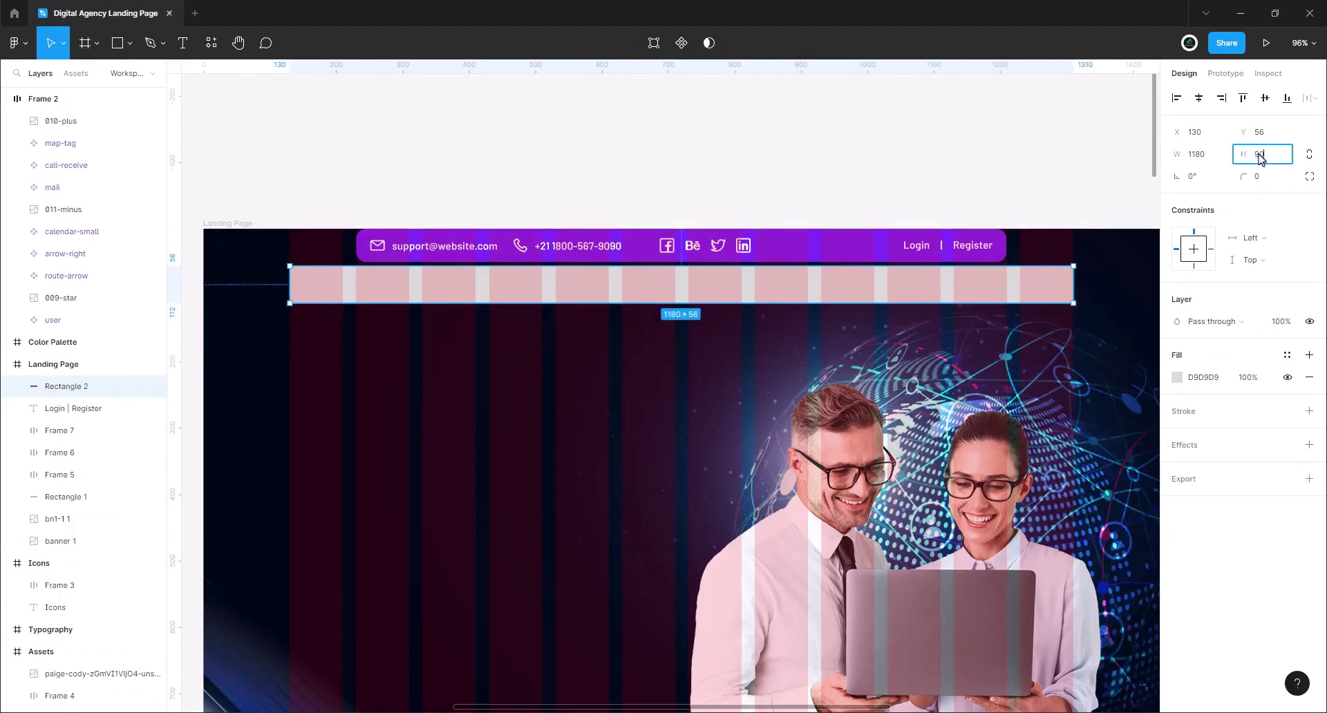
pyautogui.press('Return')
pyautogui.click(1259, 177)
pyautogui.write('15')
pyautogui.press('Return')
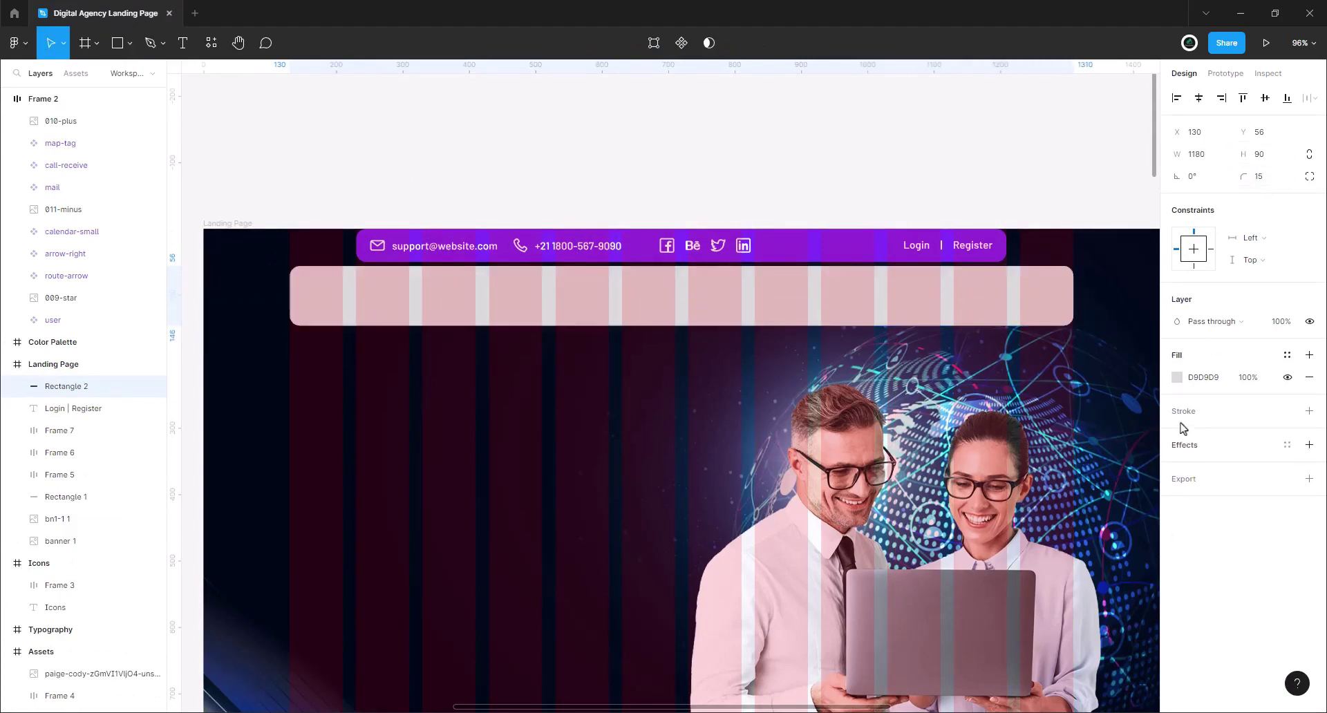
pyautogui.click(1176, 376)
pyautogui.moveTo(1014, 397); pyautogui.dragTo(987, 350)
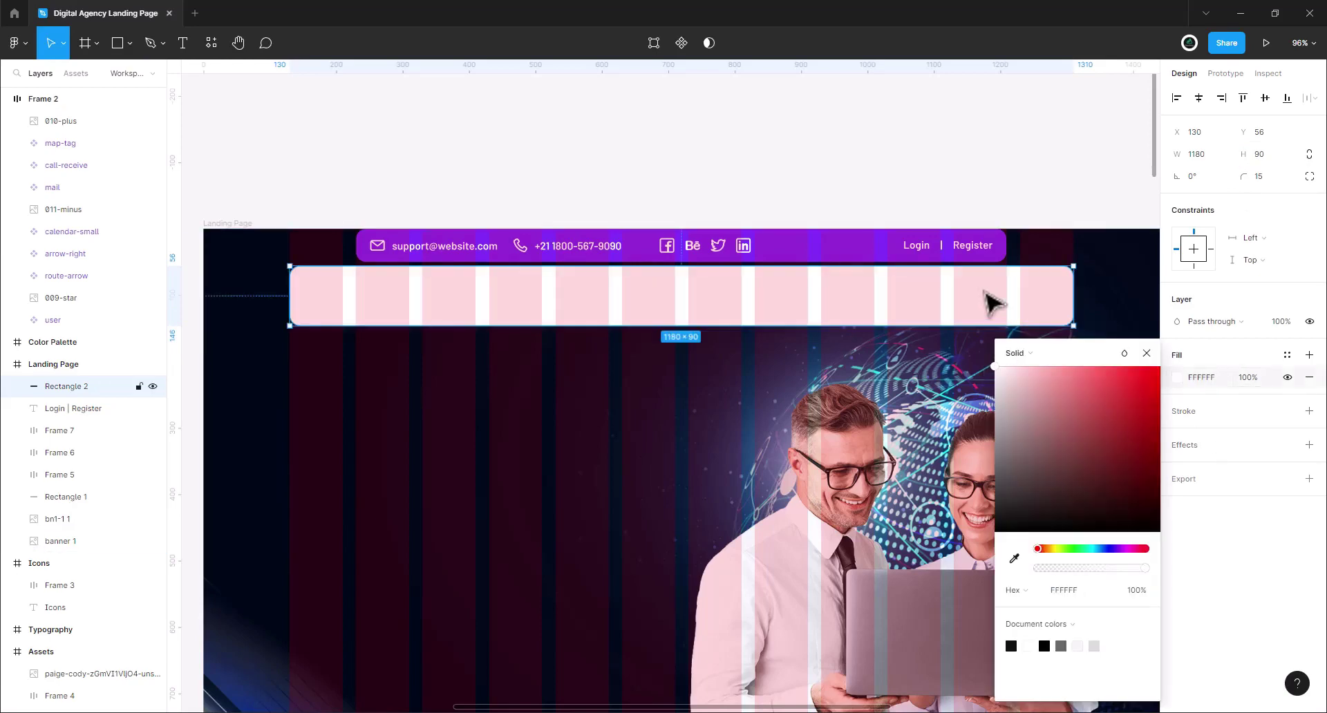
pyautogui.click(924, 184)
# - Nudge the white bar up against the purple bar, then view the whole Landing Page
pyautogui.scroll(5, 893, 430)
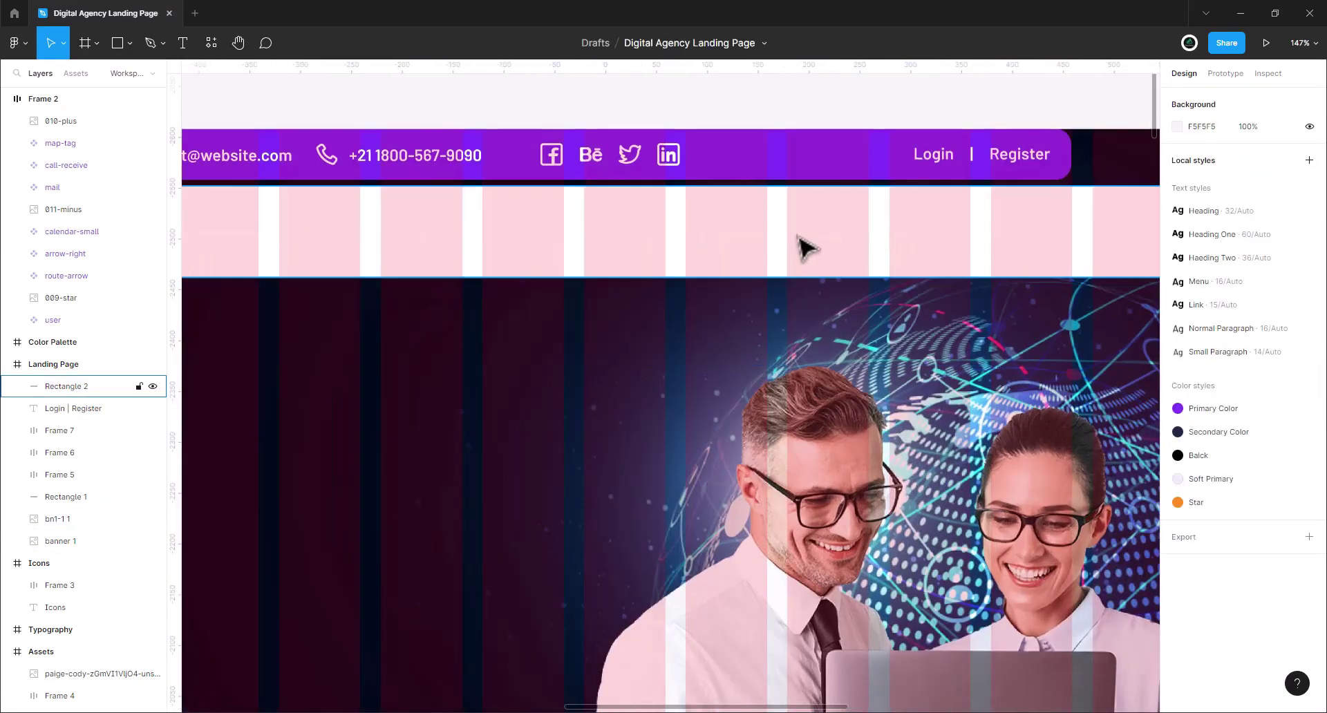
pyautogui.click(800, 249)
pyautogui.press('Up')
pyautogui.press('Up')
pyautogui.press('Up')
pyautogui.press('Up')
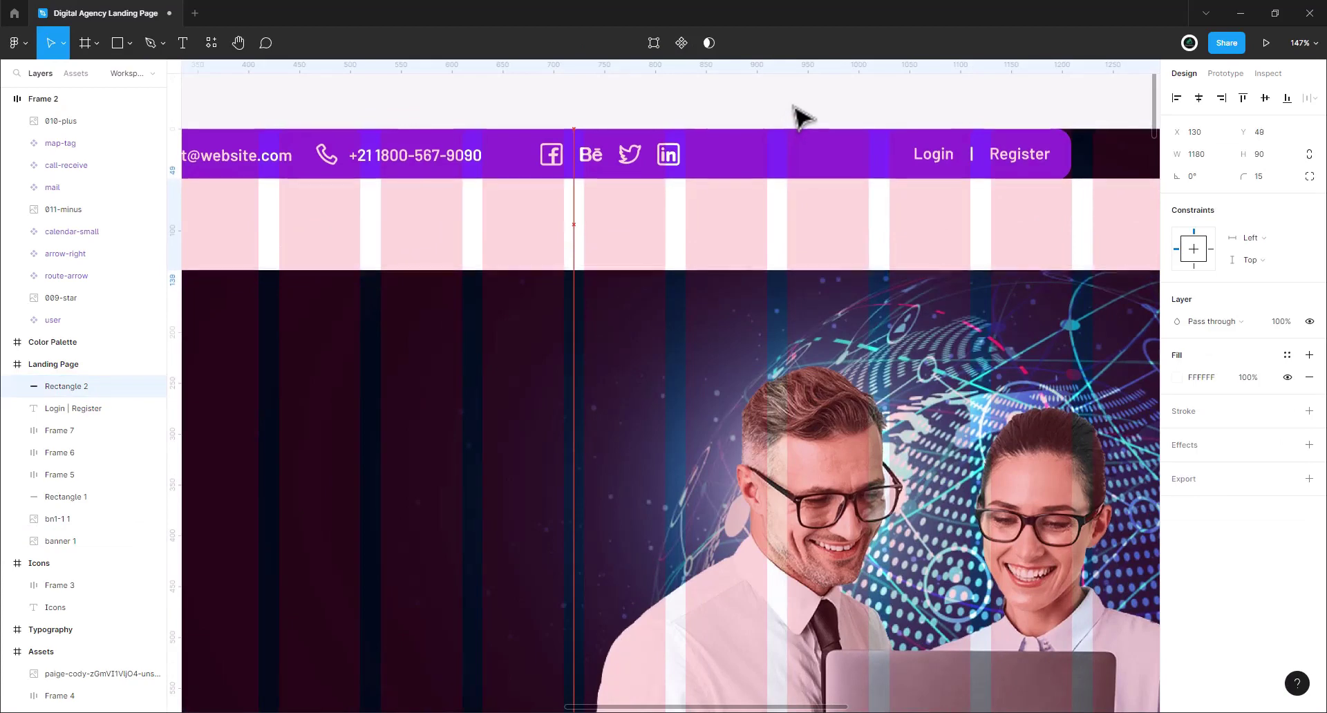
pyautogui.press('Up')
pyautogui.click(800, 116)
pyautogui.scroll(-2, 736, 100)
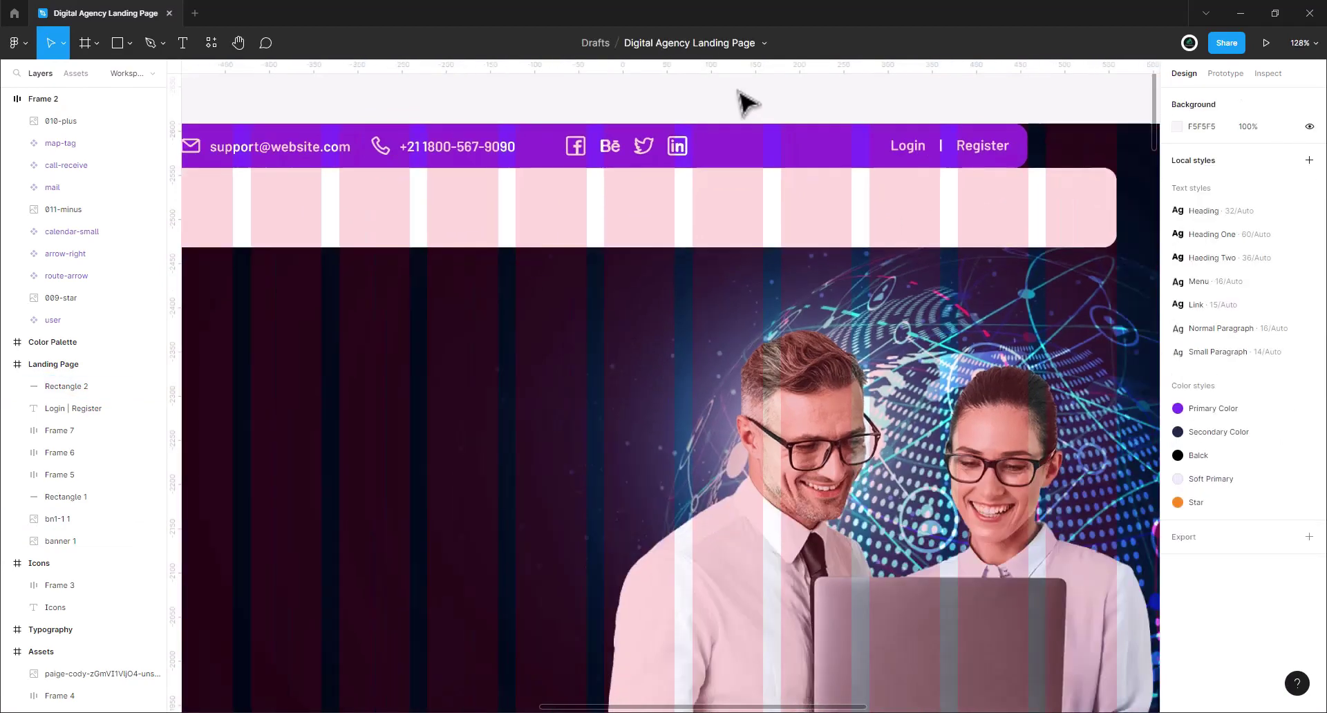
pyautogui.scroll(-3, 740, 97)
pyautogui.moveTo(611, 266); pyautogui.dragTo(700, 273)
# - Add Soudemy logo text in the Heading style at the white bar's left end
pyautogui.press('t')
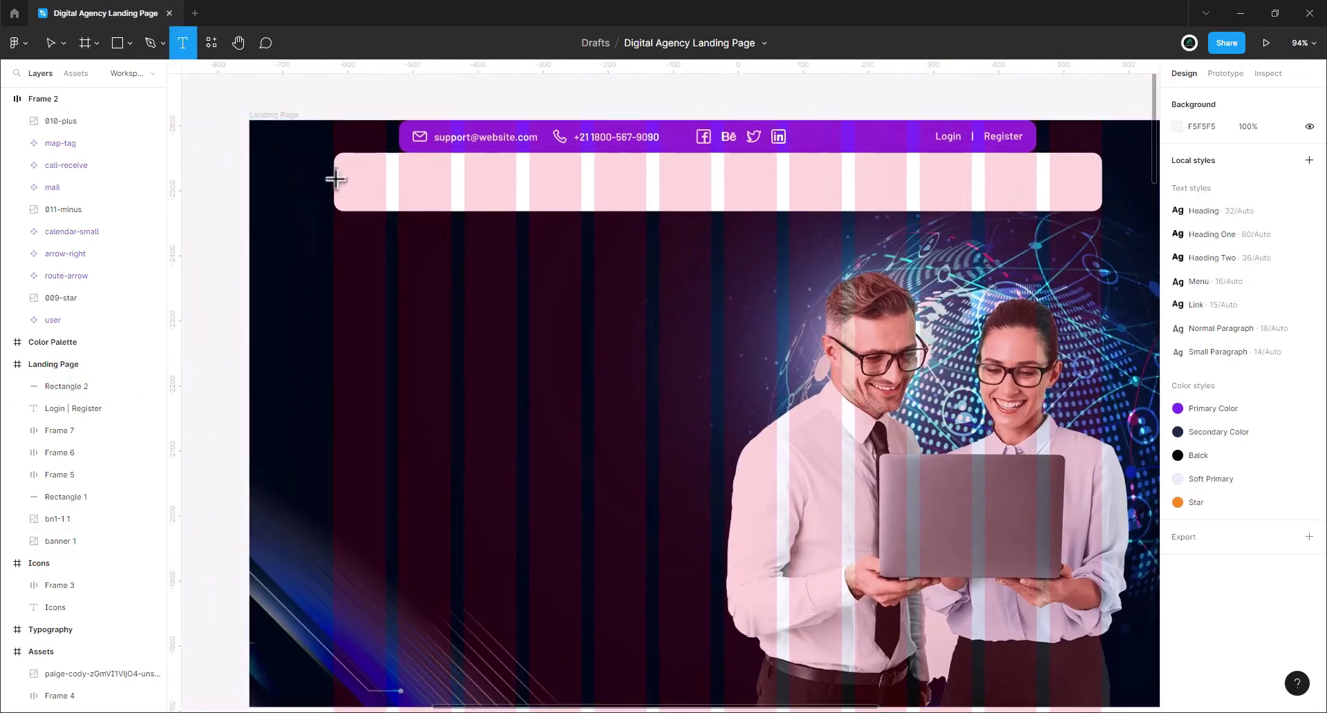
pyautogui.click(346, 177)
pyautogui.write('Soudemy')
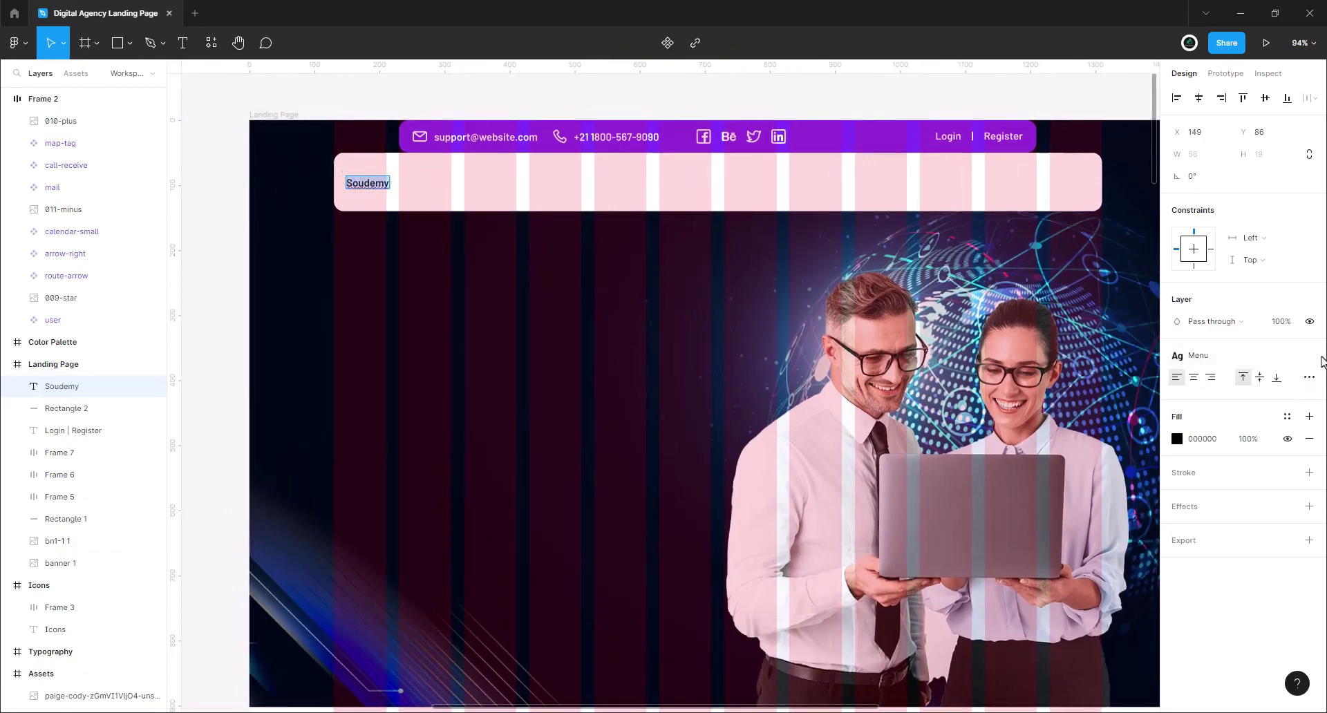
pyautogui.click(1308, 355)
pyautogui.click(1311, 360)
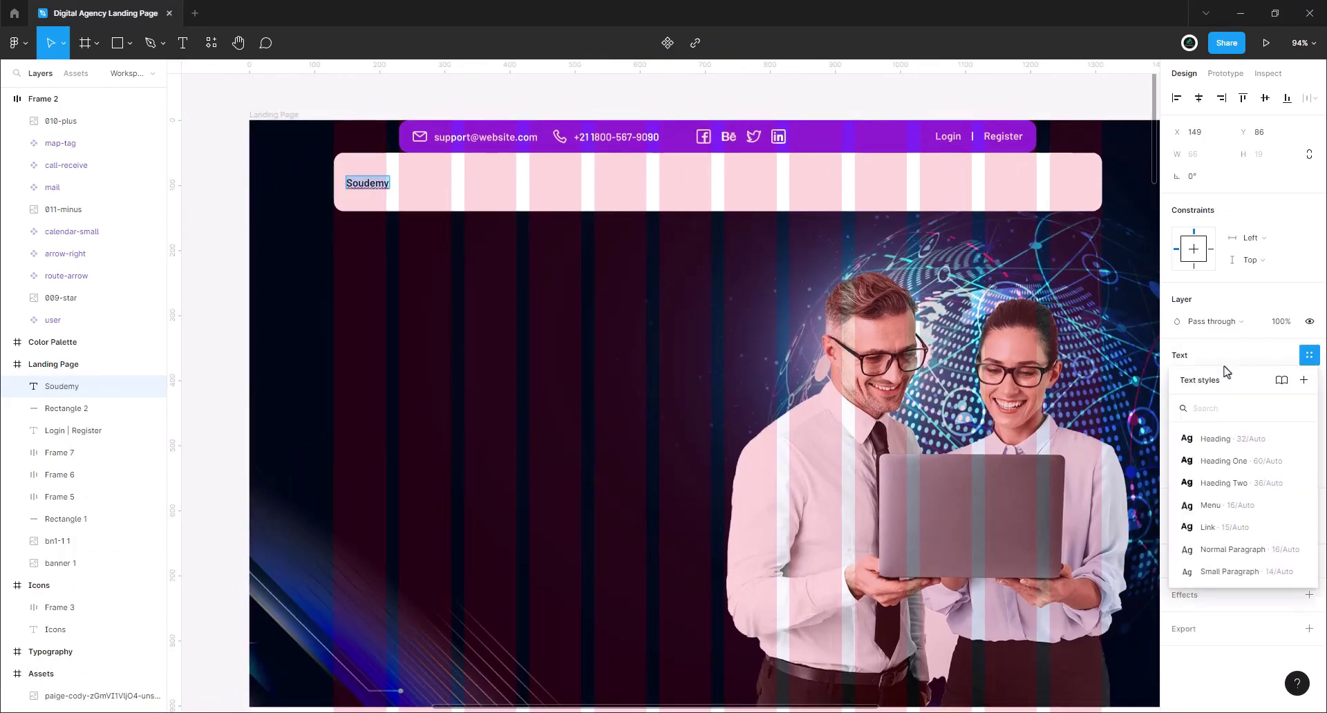
pyautogui.click(1231, 442)
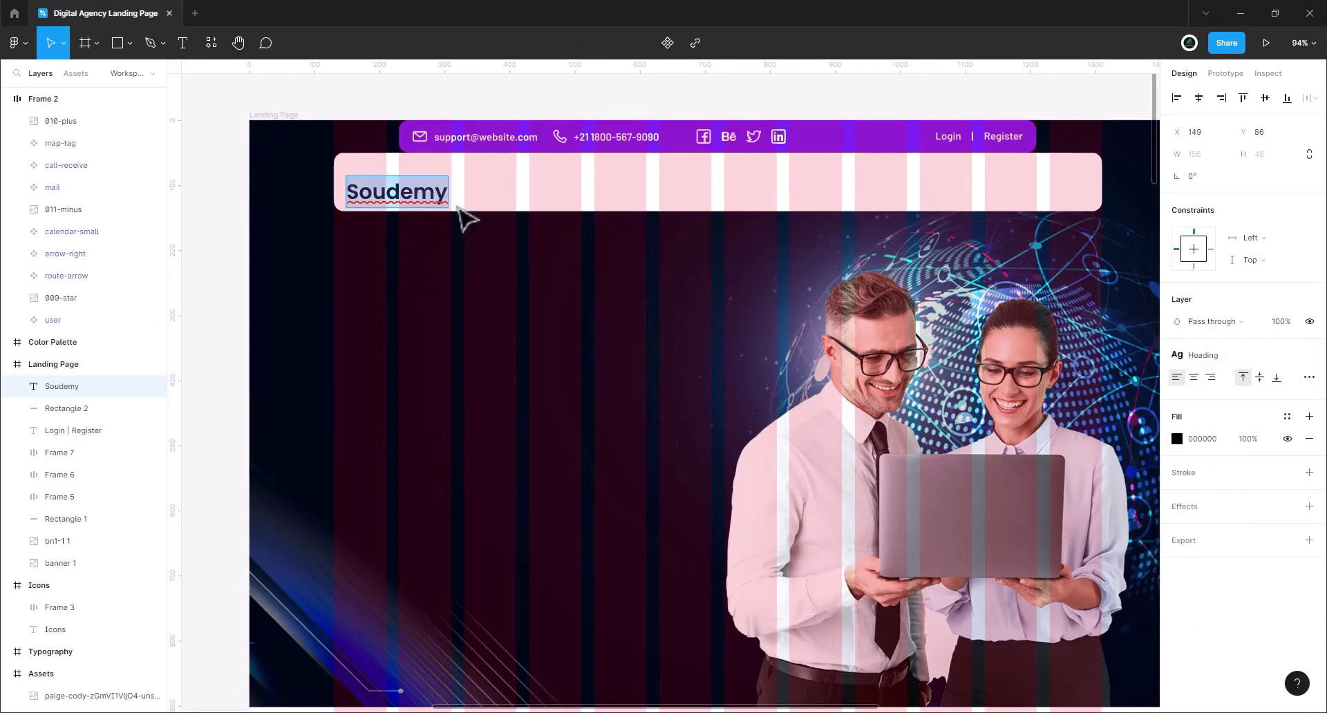
pyautogui.moveTo(402, 208); pyautogui.dragTo(404, 200)
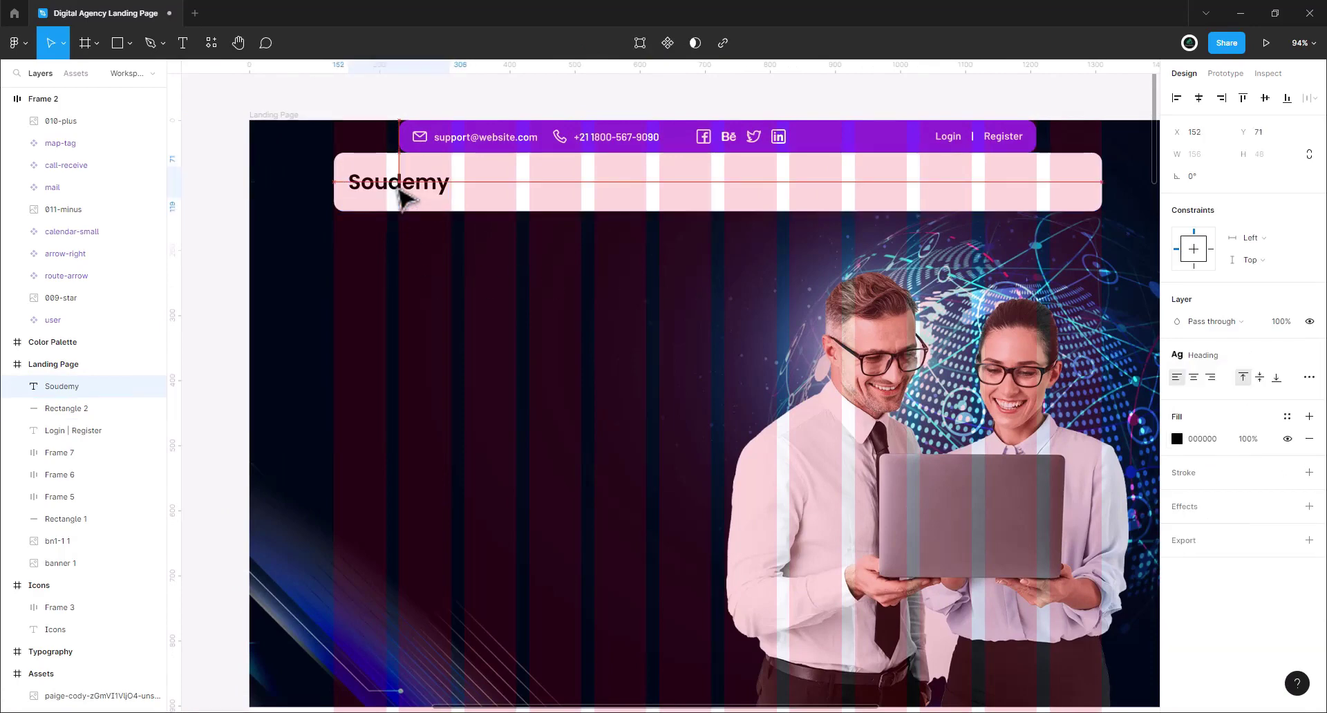
pyautogui.click(539, 189)
# - Bring the Home, About Us, Service, Team, News link row from the Typography card into the navbar
pyautogui.scroll(-3, 385, 355)
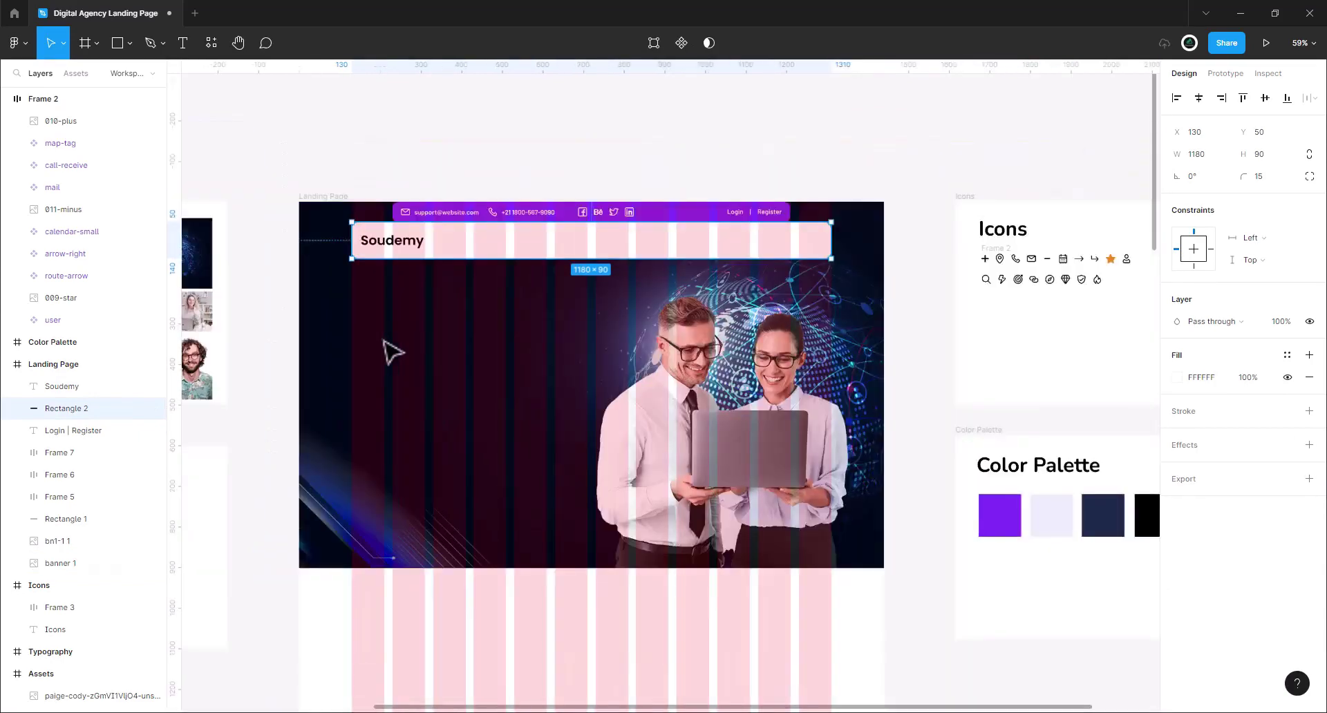
pyautogui.scroll(-3, 385, 356)
pyautogui.moveTo(296, 394); pyautogui.dragTo(421, 401)
pyautogui.moveTo(308, 494); pyautogui.dragTo(623, 287)
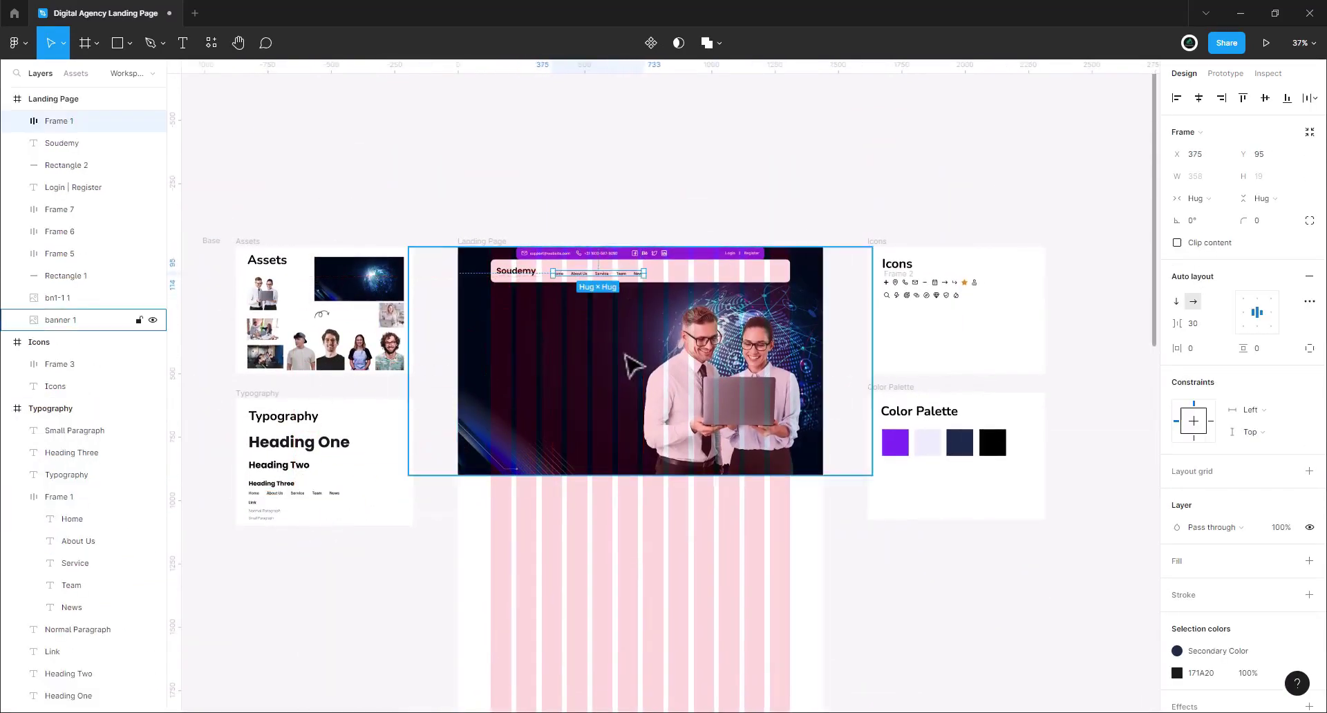
# - Shift the nav link row further right within the navbar
pyautogui.scroll(5, 636, 373)
pyautogui.scroll(2, 646, 332)
pyautogui.scroll(3, 650, 283)
pyautogui.scroll(2, 681, 409)
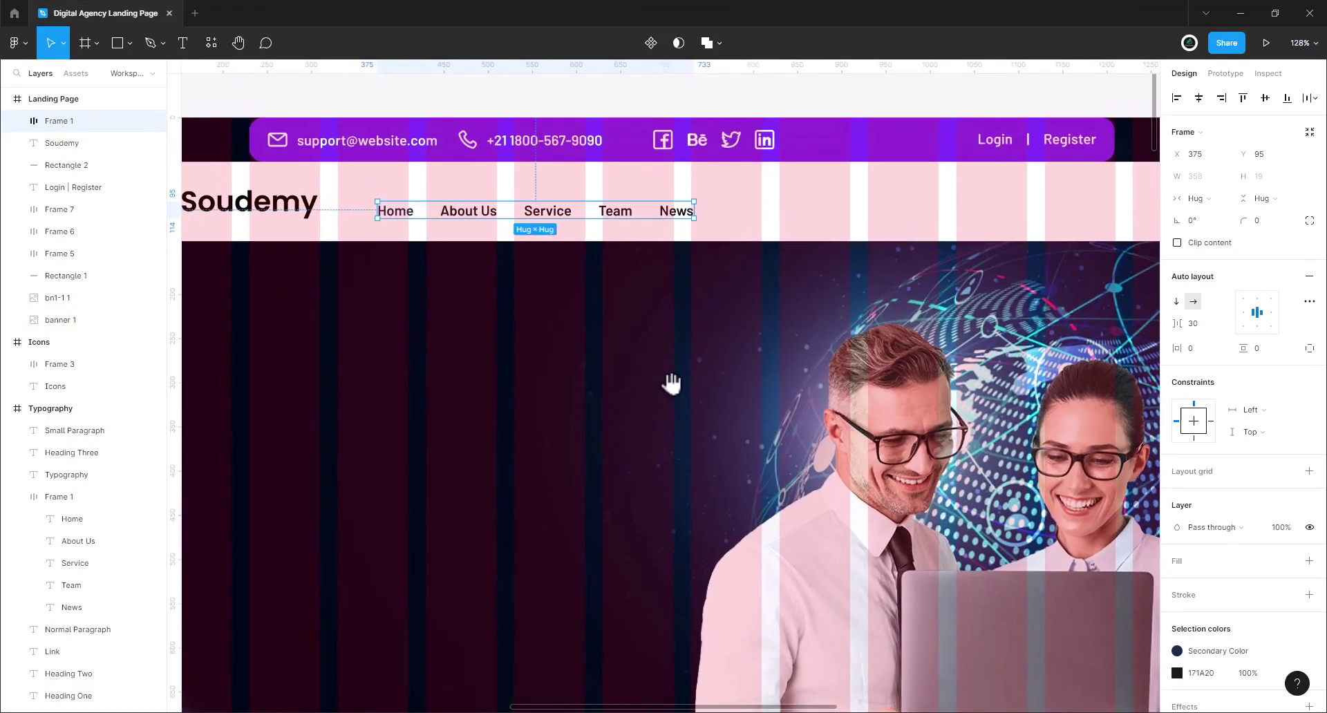
pyautogui.hscroll(1, 672, 378)
pyautogui.hscroll(1, 525, 417)
pyautogui.moveTo(362, 269)
pyautogui.mouseDown()
pyautogui.moveTo(702, 257)
pyautogui.moveTo(669, 256)
pyautogui.mouseUp()
pyautogui.click(701, 203)
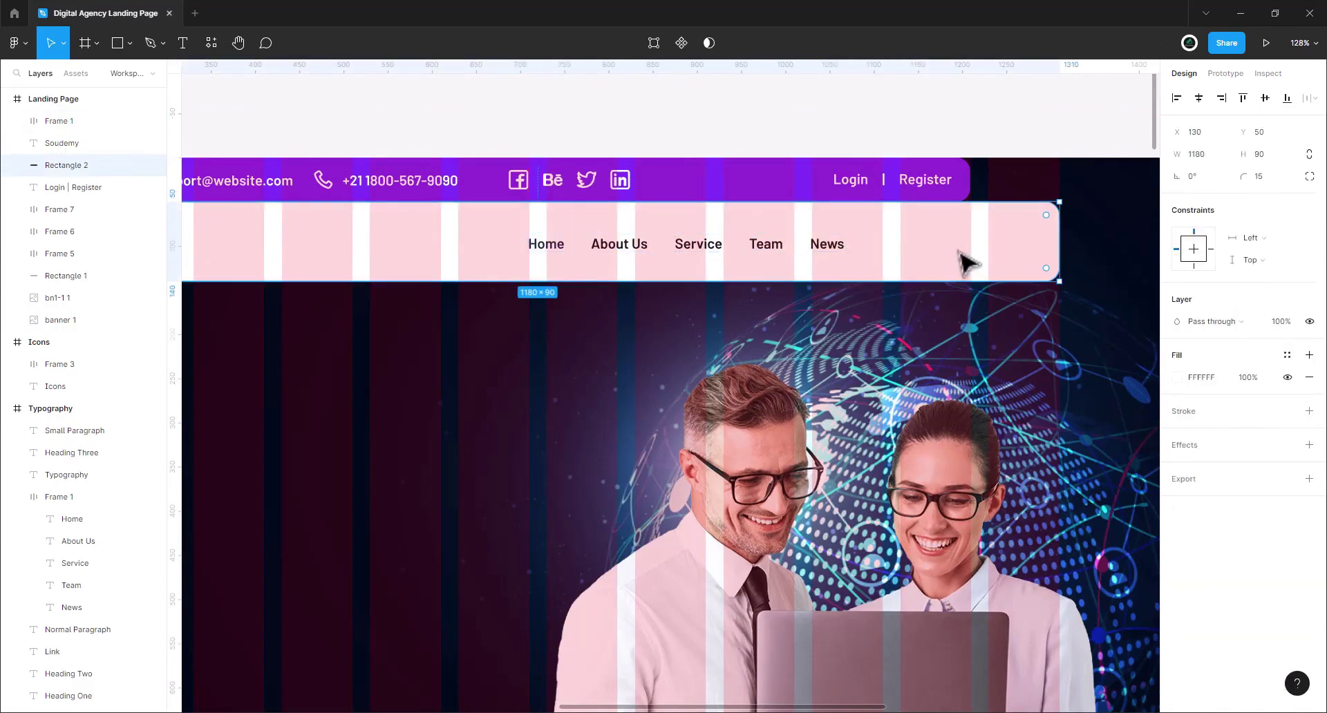
pyautogui.hscroll(3, 963, 261)
pyautogui.click(181, 44)
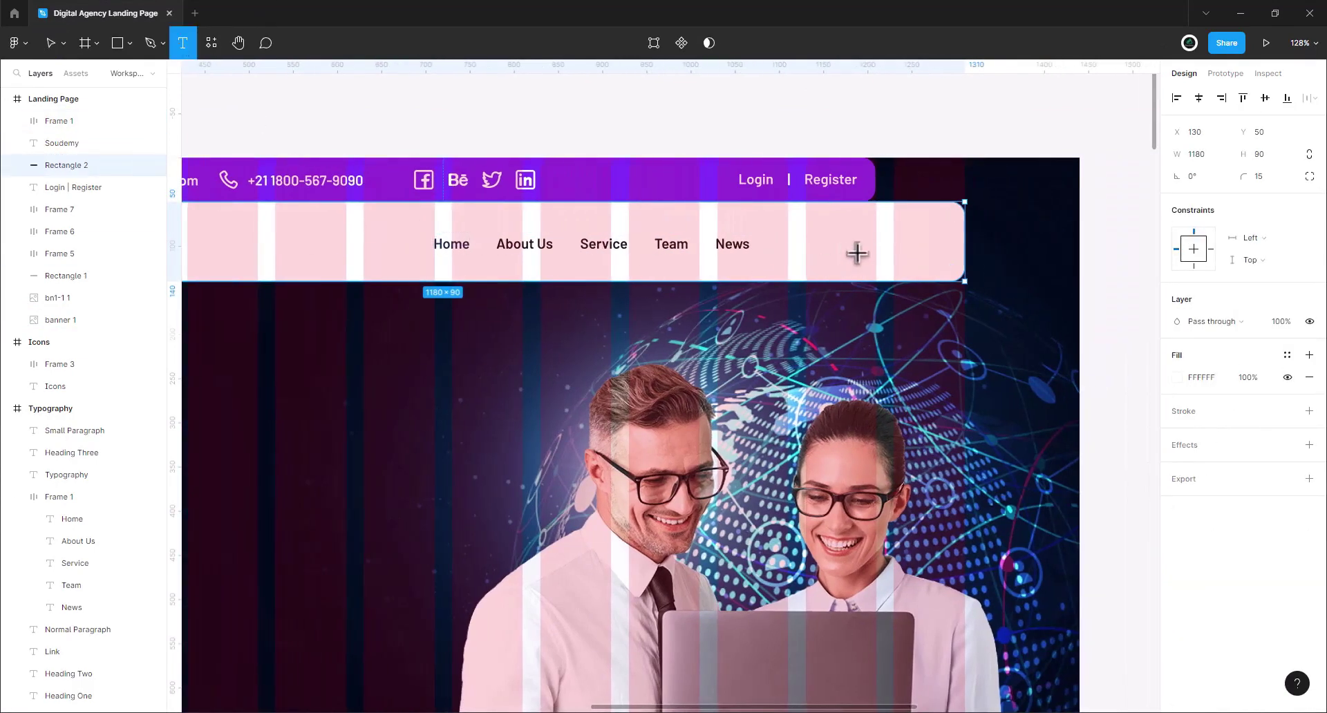
# - Add Consultation text in the Link style at the navbar's right end
pyautogui.click(833, 242)
pyautogui.write('Consultation')
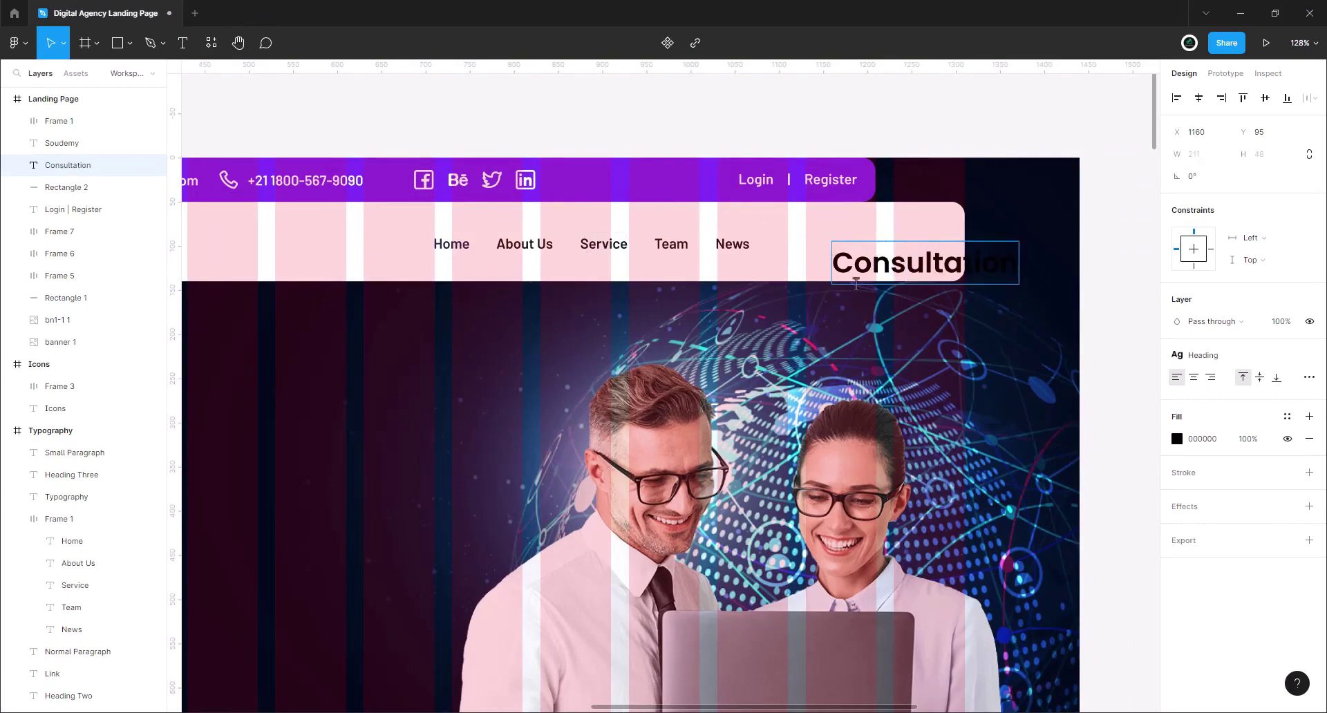
pyautogui.hotkey('ctrl', 'a')
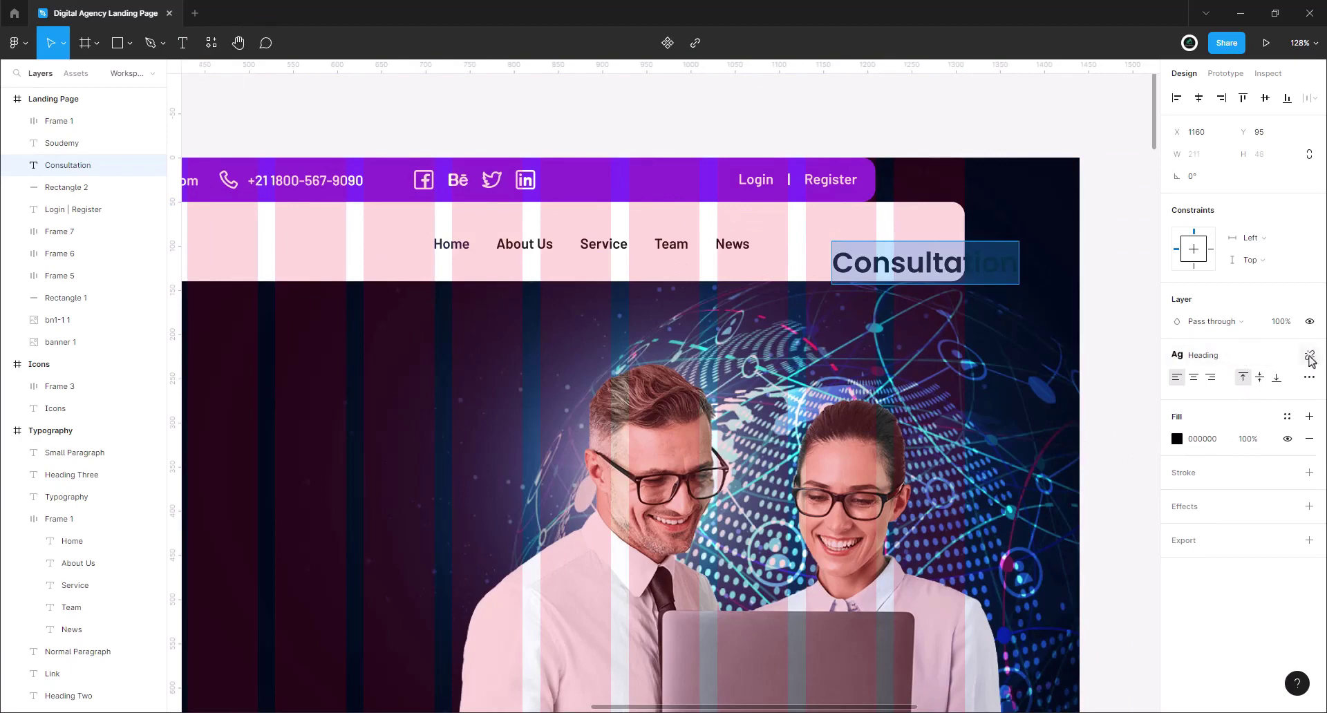
pyautogui.click(1308, 355)
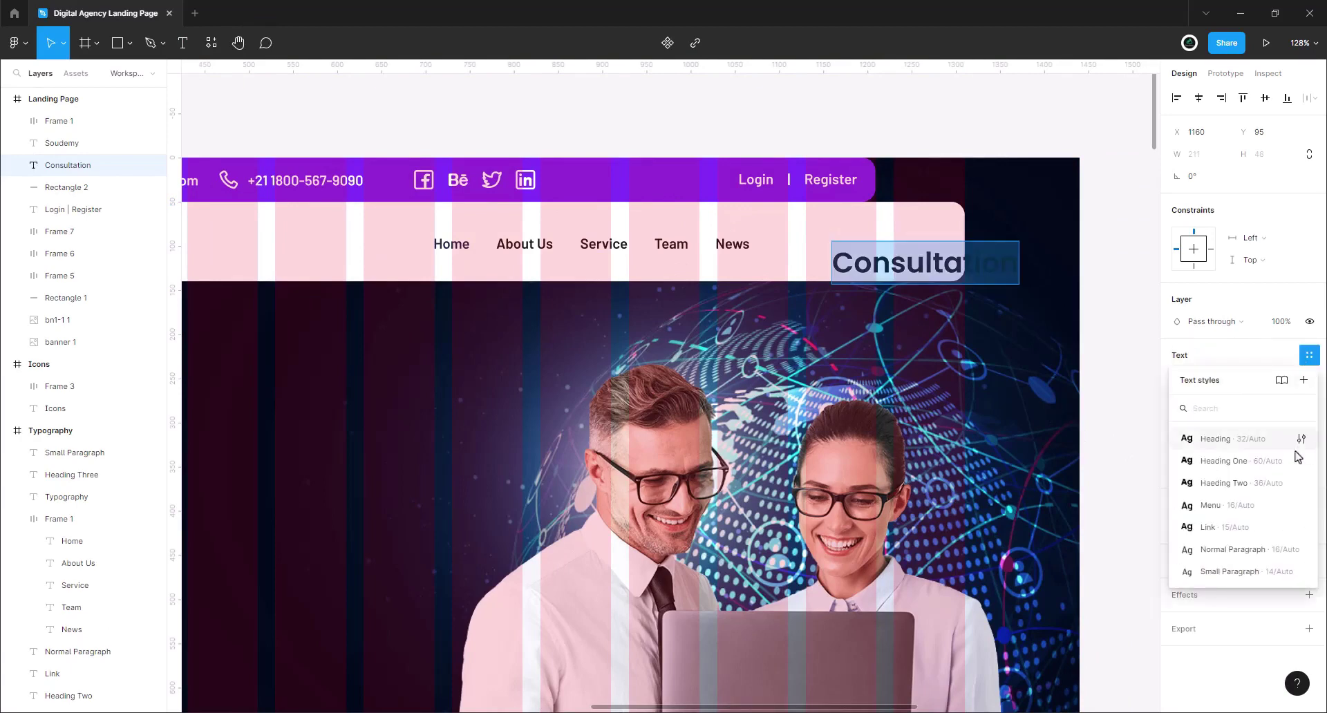
pyautogui.moveTo(1234, 483)
pyautogui.click(1237, 528)
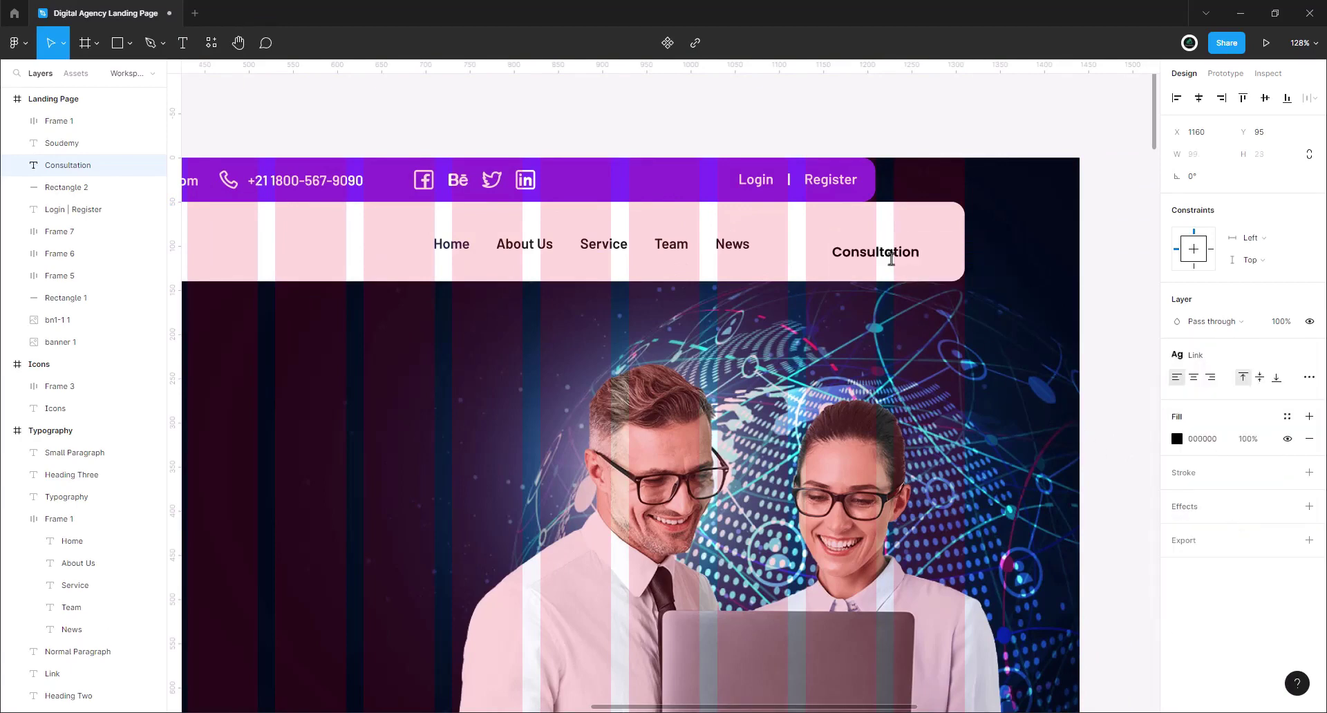
pyautogui.moveTo(891, 259); pyautogui.dragTo(899, 256)
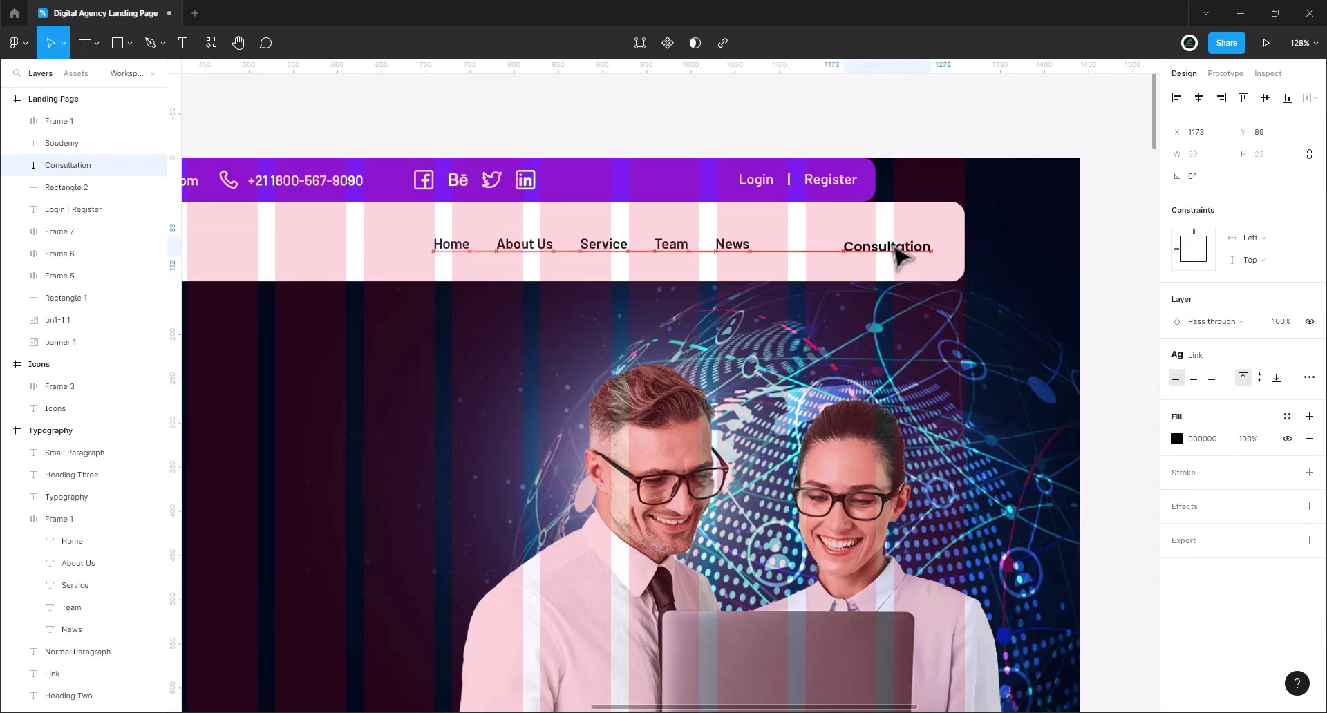
# - Wrap Consultation in an auto-layout frame and try 15 top and 25 side padding
pyautogui.hotkey('shift', 'a')
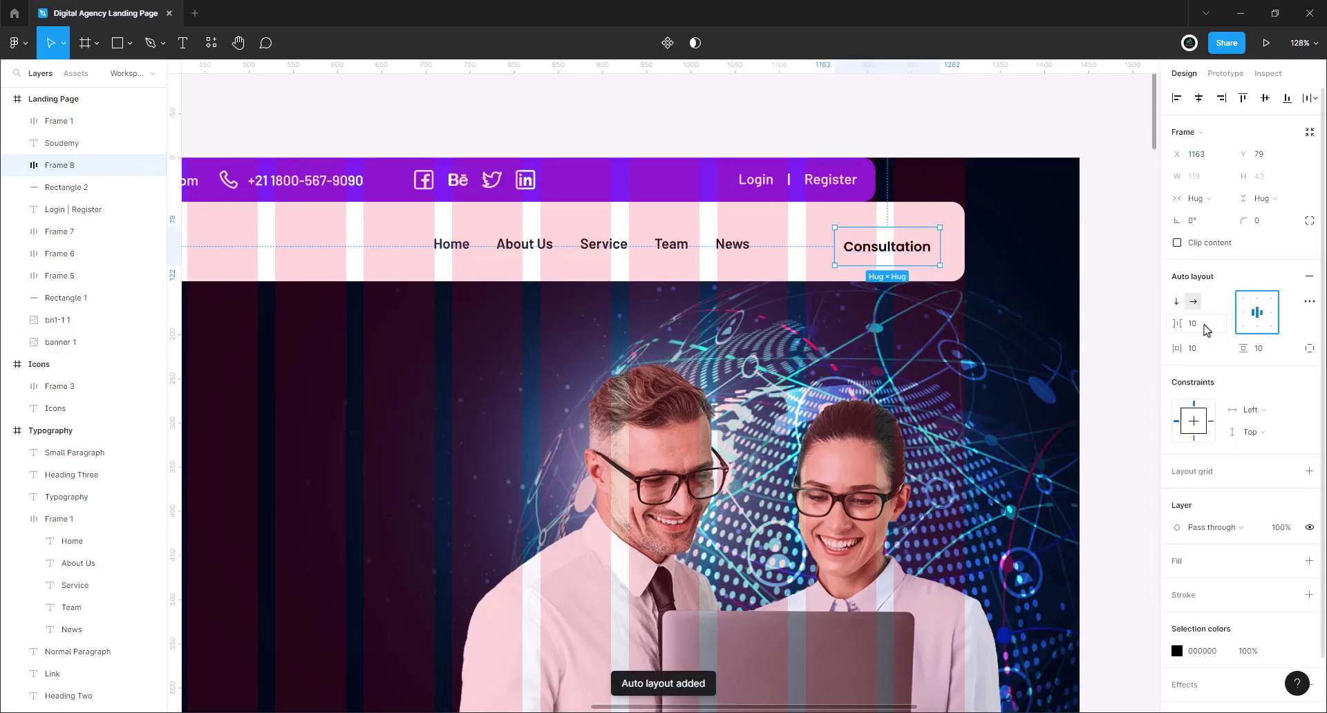
pyautogui.click(1310, 348)
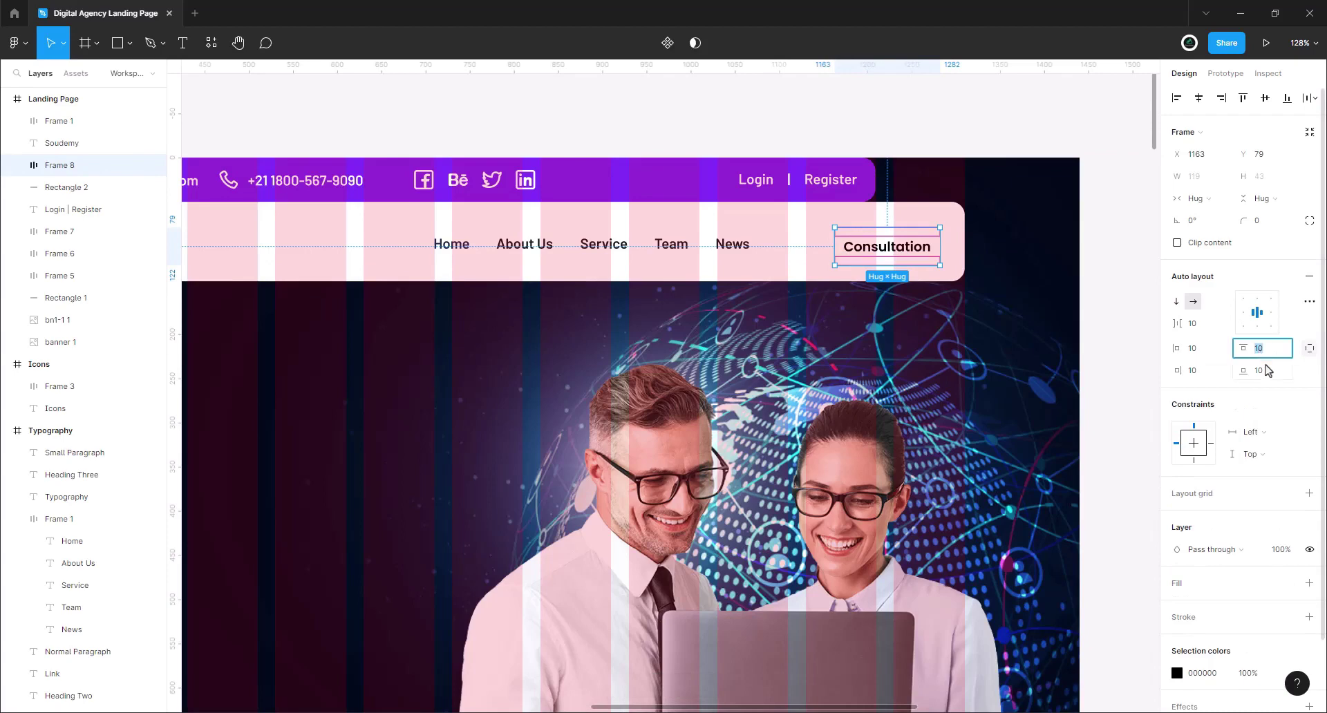
pyautogui.write('15')
pyautogui.press('Return')
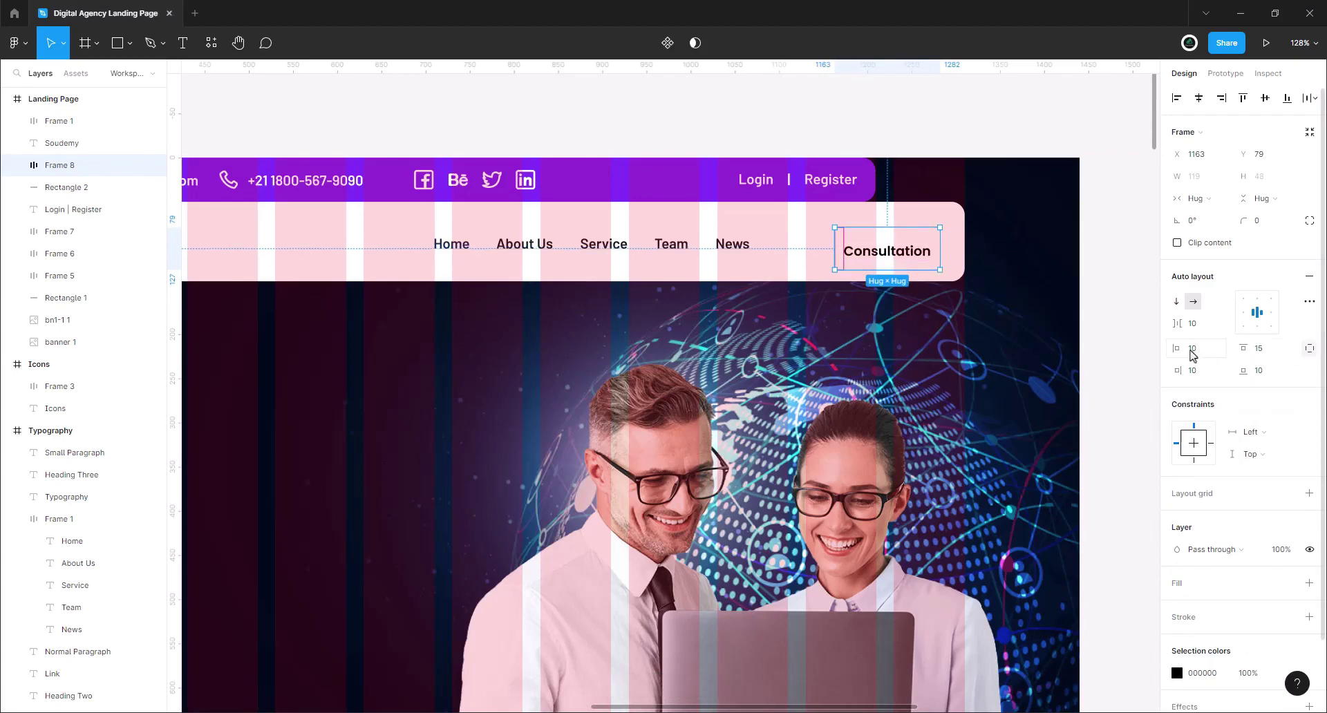
pyautogui.write('5')
pyautogui.press('Return')
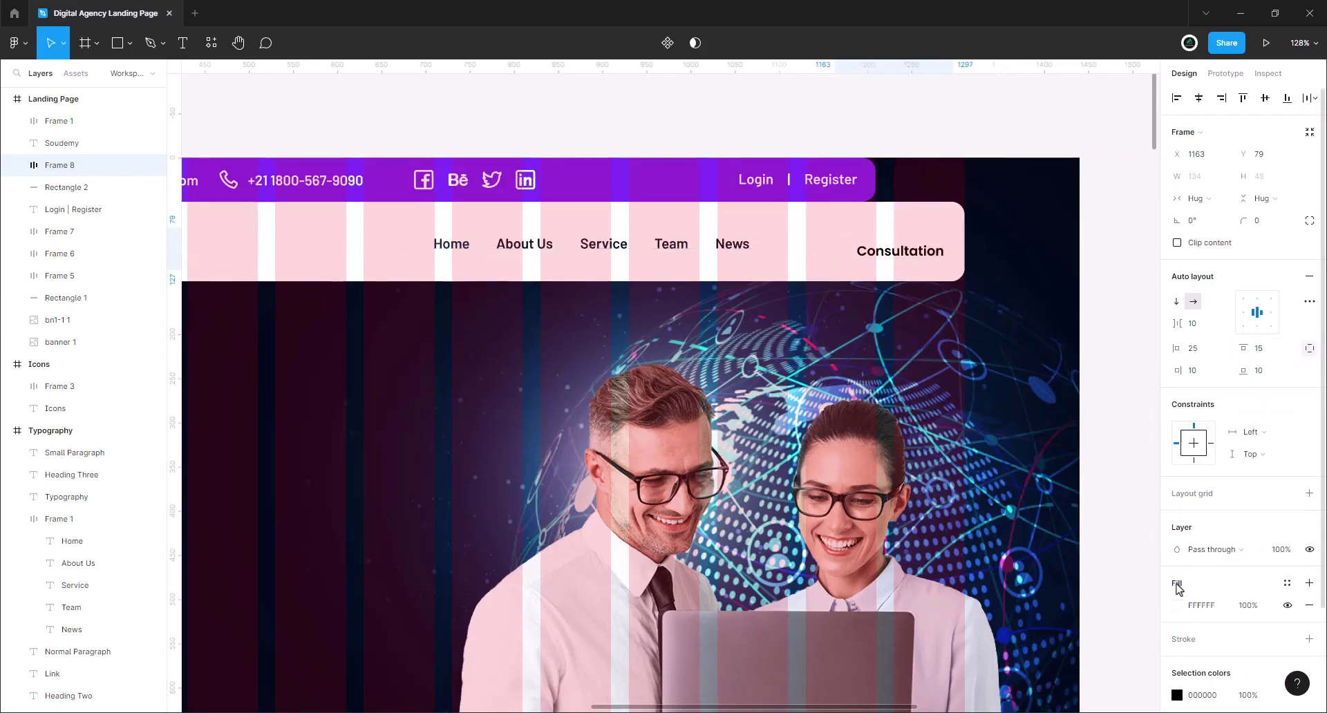
# - Fill the button with Primary Color, centre its text, and revert padding to an even 10
pyautogui.click(1177, 582)
pyautogui.click(1178, 606)
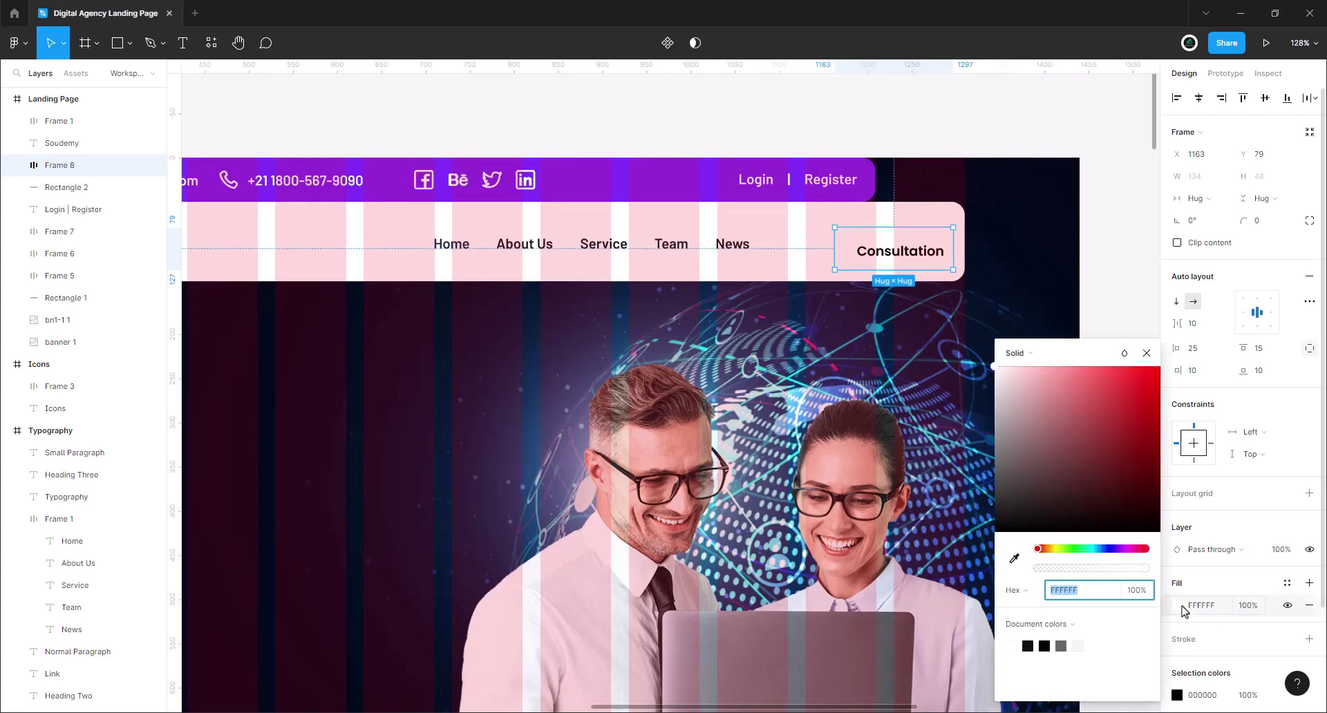
pyautogui.click(1287, 585)
pyautogui.click(1187, 667)
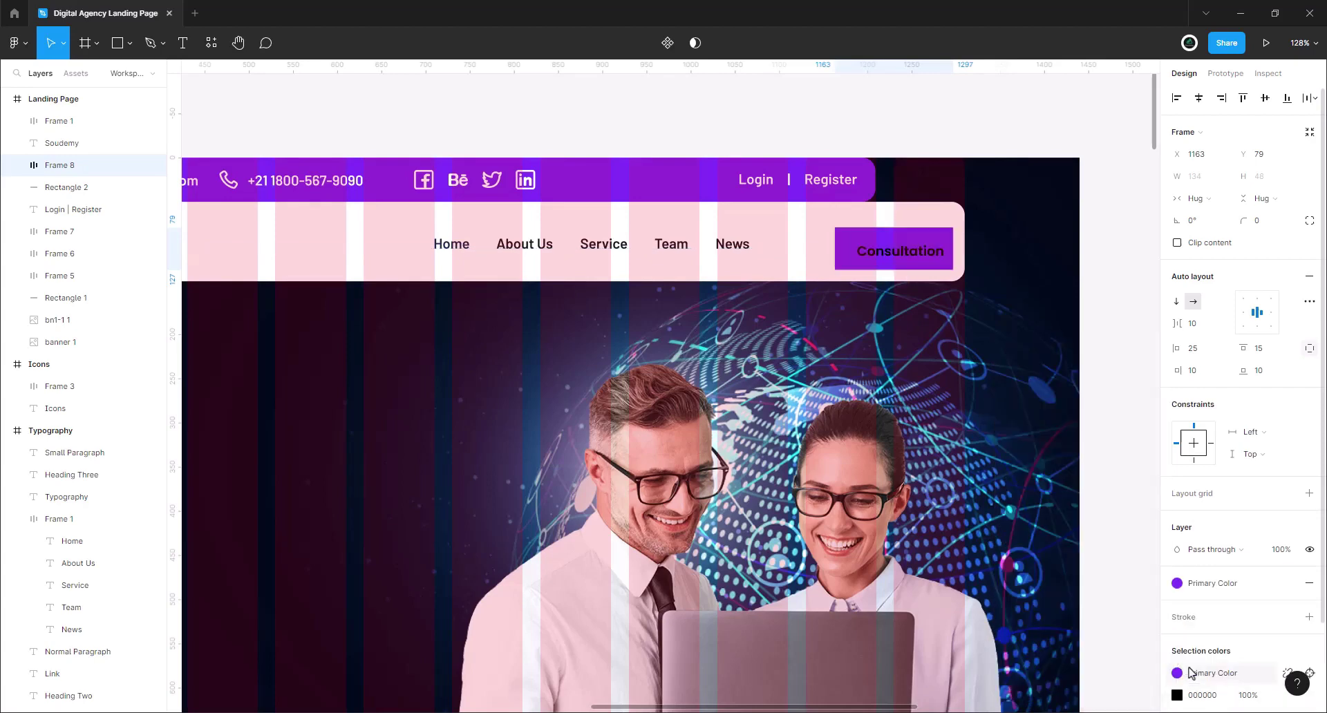
pyautogui.click(1258, 312)
pyautogui.moveTo(898, 257); pyautogui.dragTo(895, 257)
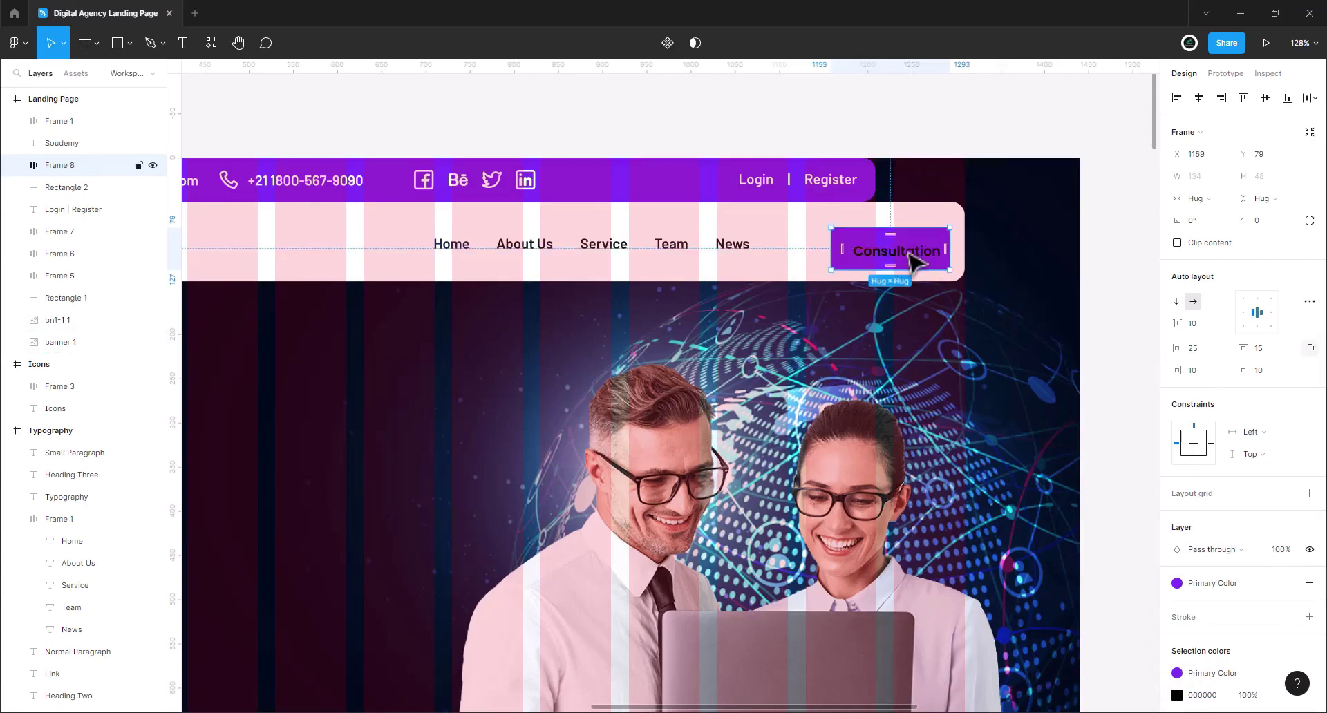
pyautogui.hotkey('ctrl', 'z')
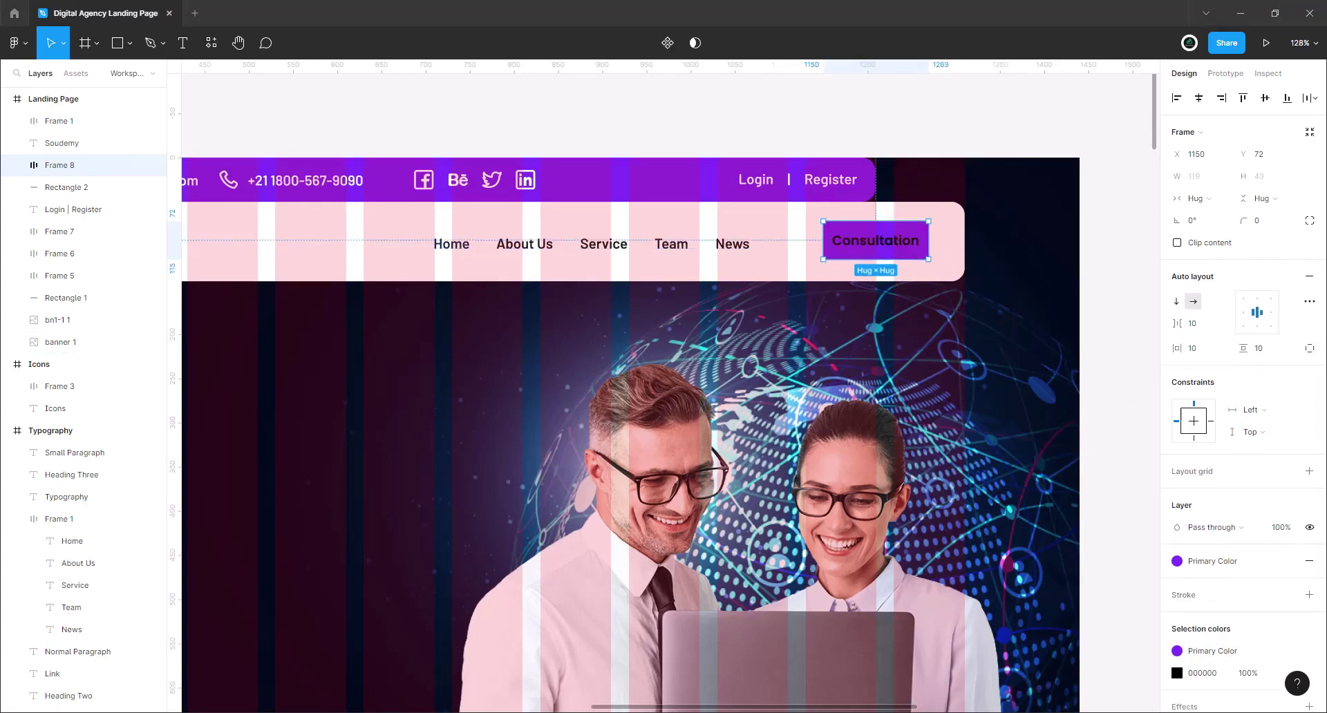
# - Make the Consultation text white (FFFFFF) and give the button a corner radius of 10
pyautogui.scroll(-2, 1240, 523)
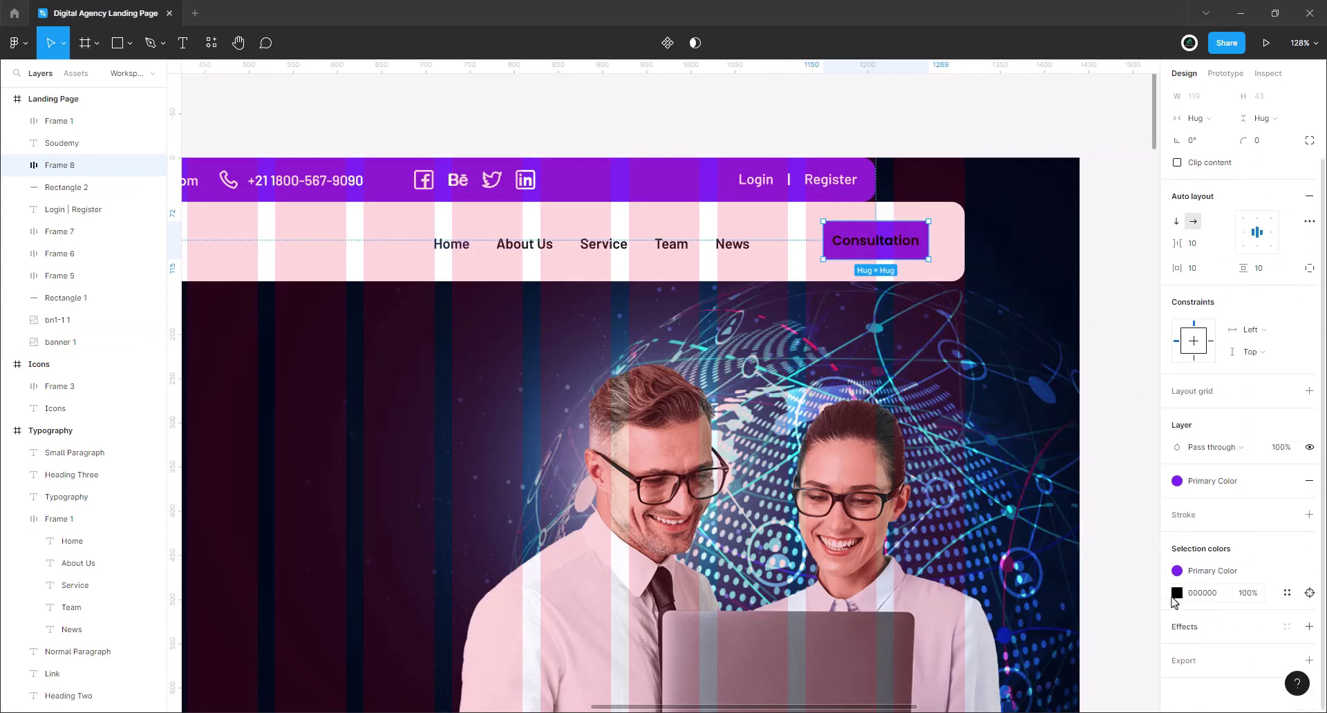
pyautogui.click(1177, 592)
pyautogui.write('FFFFFF')
pyautogui.press('Return')
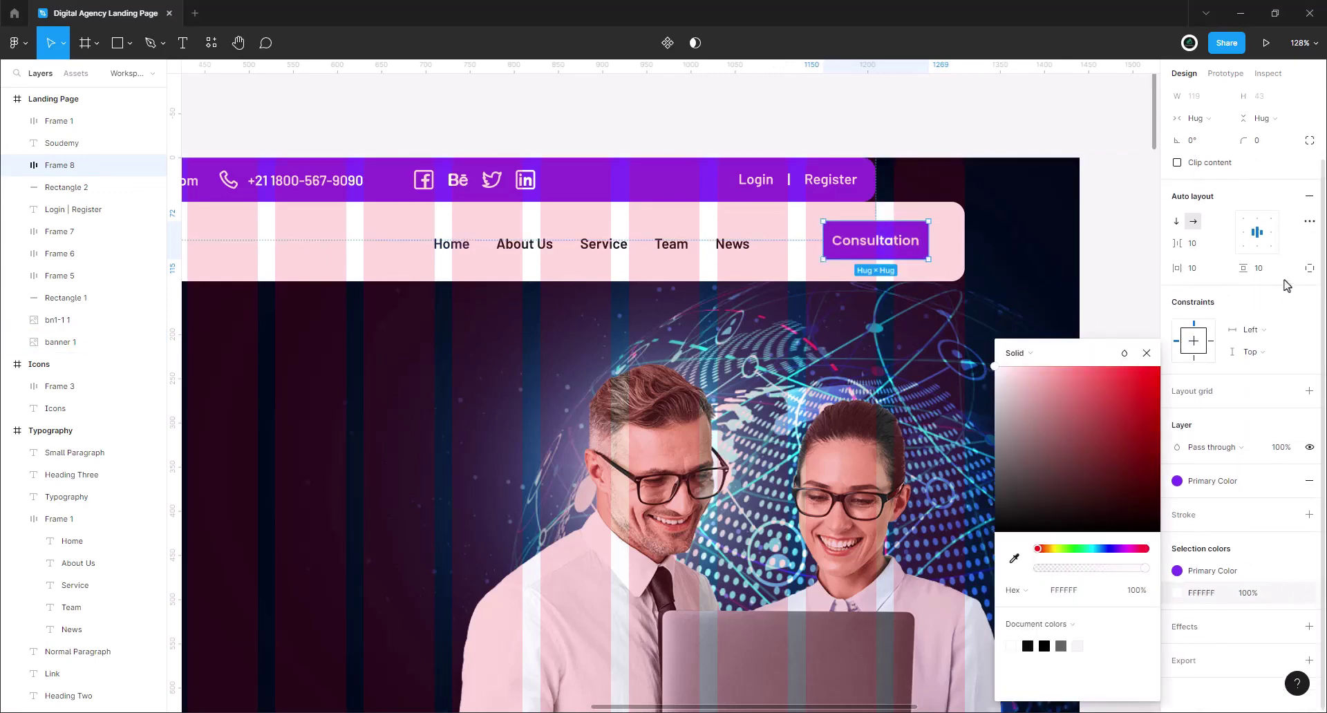
pyautogui.click(1287, 285)
pyautogui.moveTo(1253, 141); pyautogui.dragTo(1262, 142)
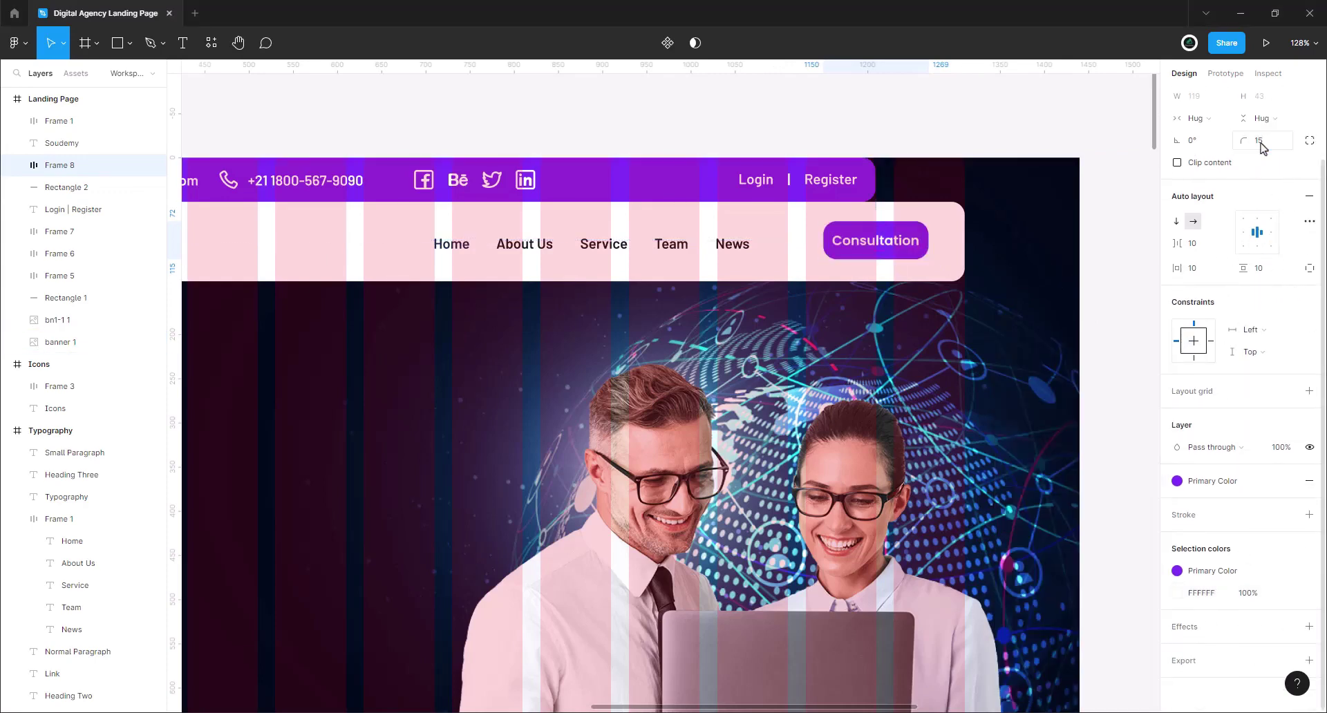
pyautogui.write('10')
pyautogui.press('Return')
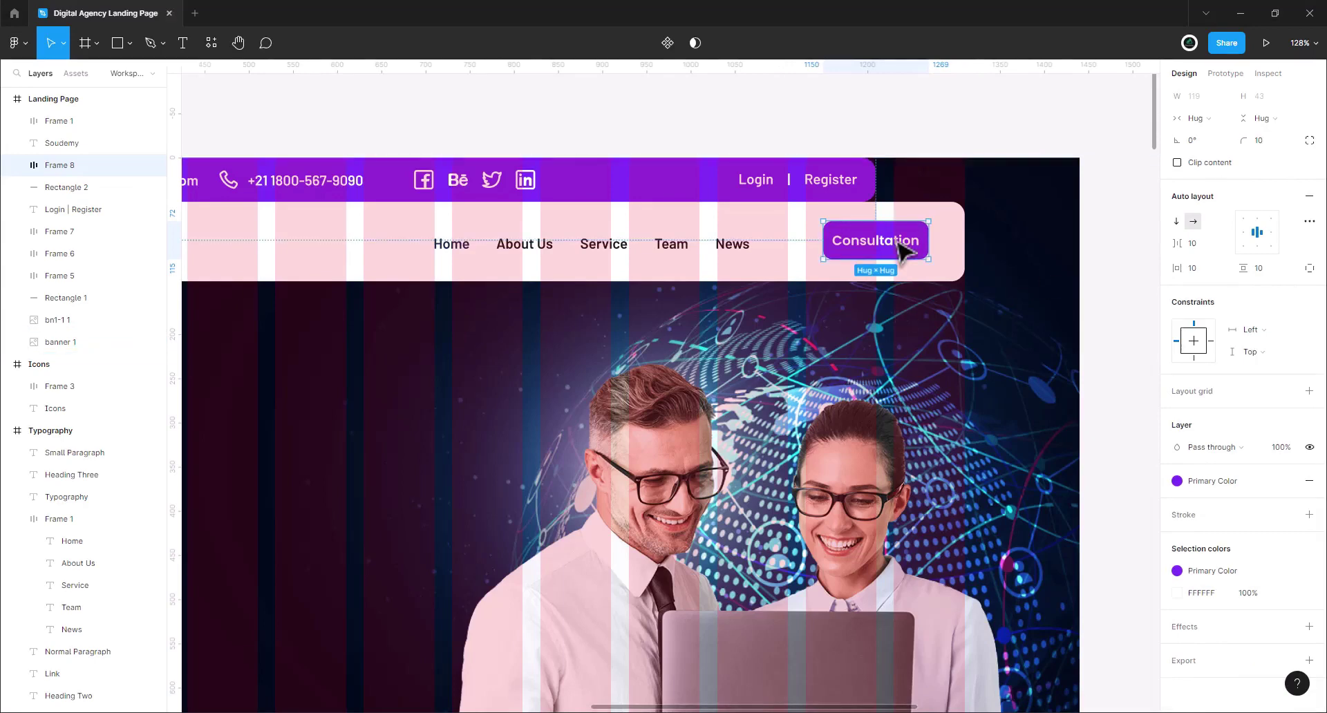
pyautogui.moveTo(895, 248); pyautogui.dragTo(882, 249)
pyautogui.scroll(-3, 1086, 266)
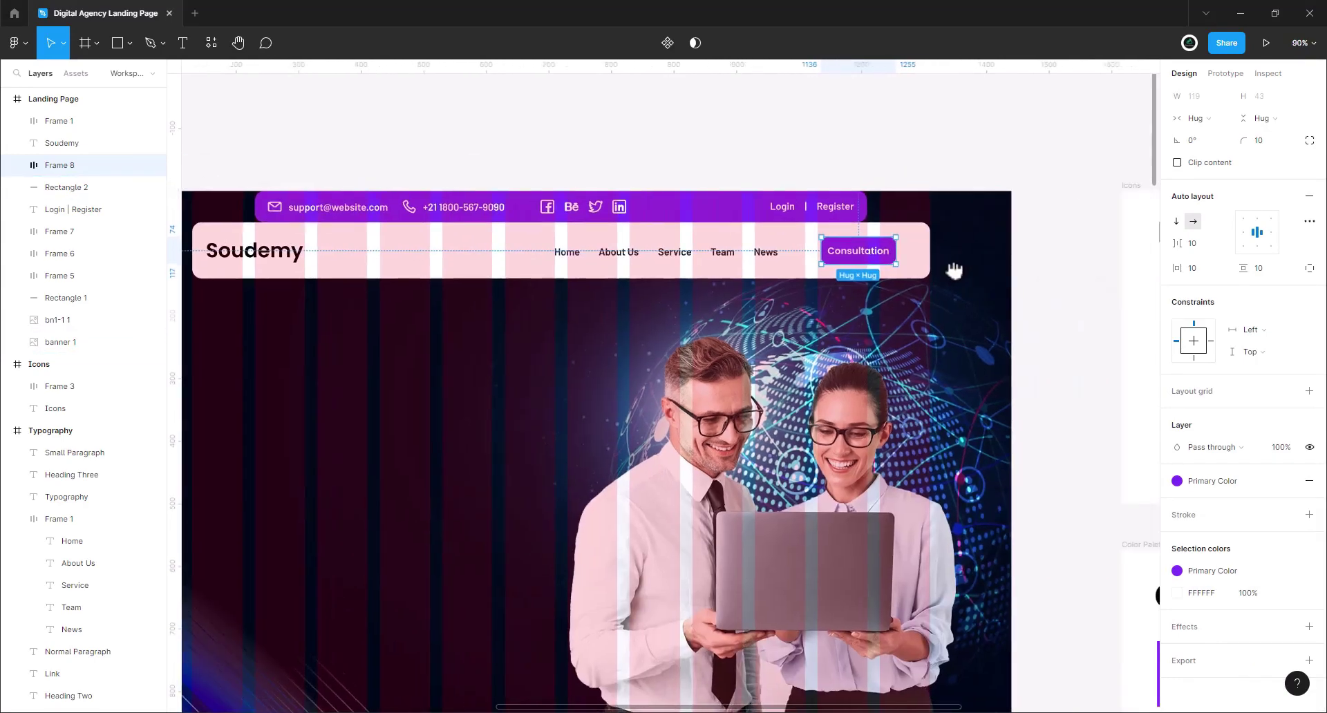
# - Add a white arrow-right icon from the Icons frame inside the Consultation button
pyautogui.moveTo(952, 270); pyautogui.dragTo(731, 271)
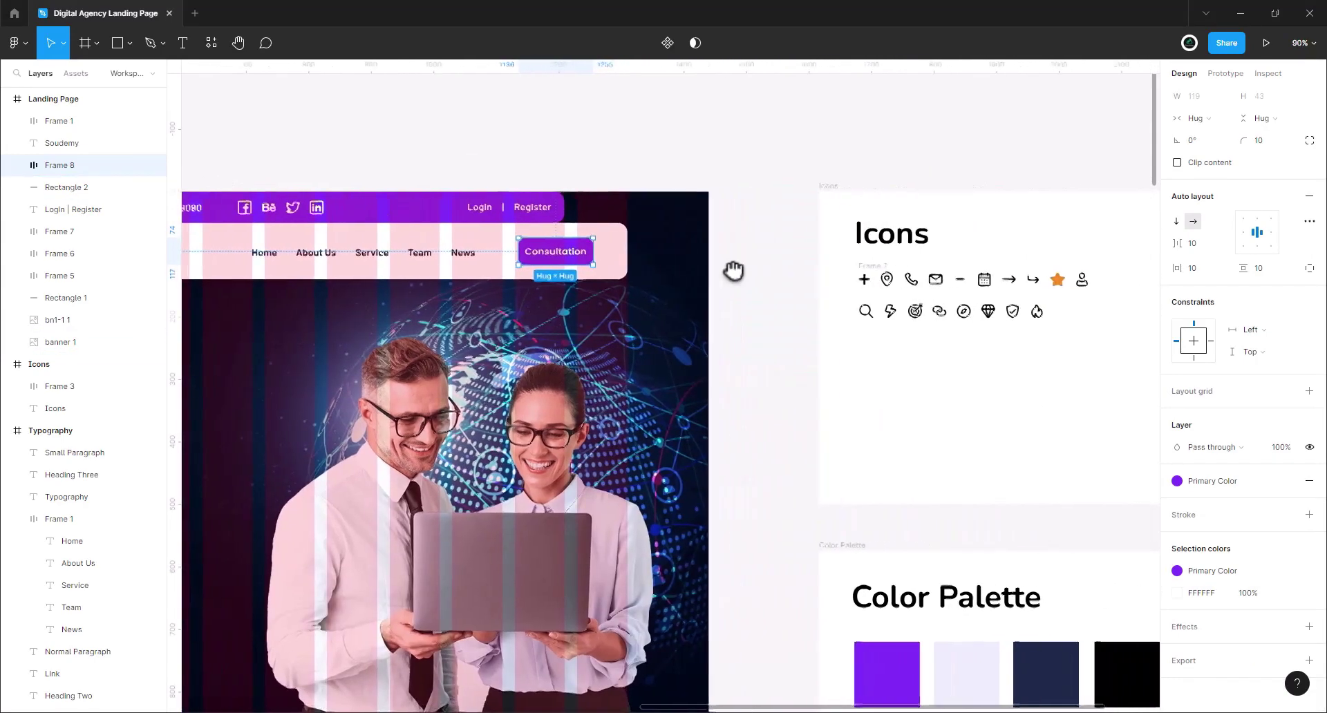
pyautogui.doubleClick(1008, 280)
pyautogui.moveTo(1008, 280); pyautogui.dragTo(600, 257)
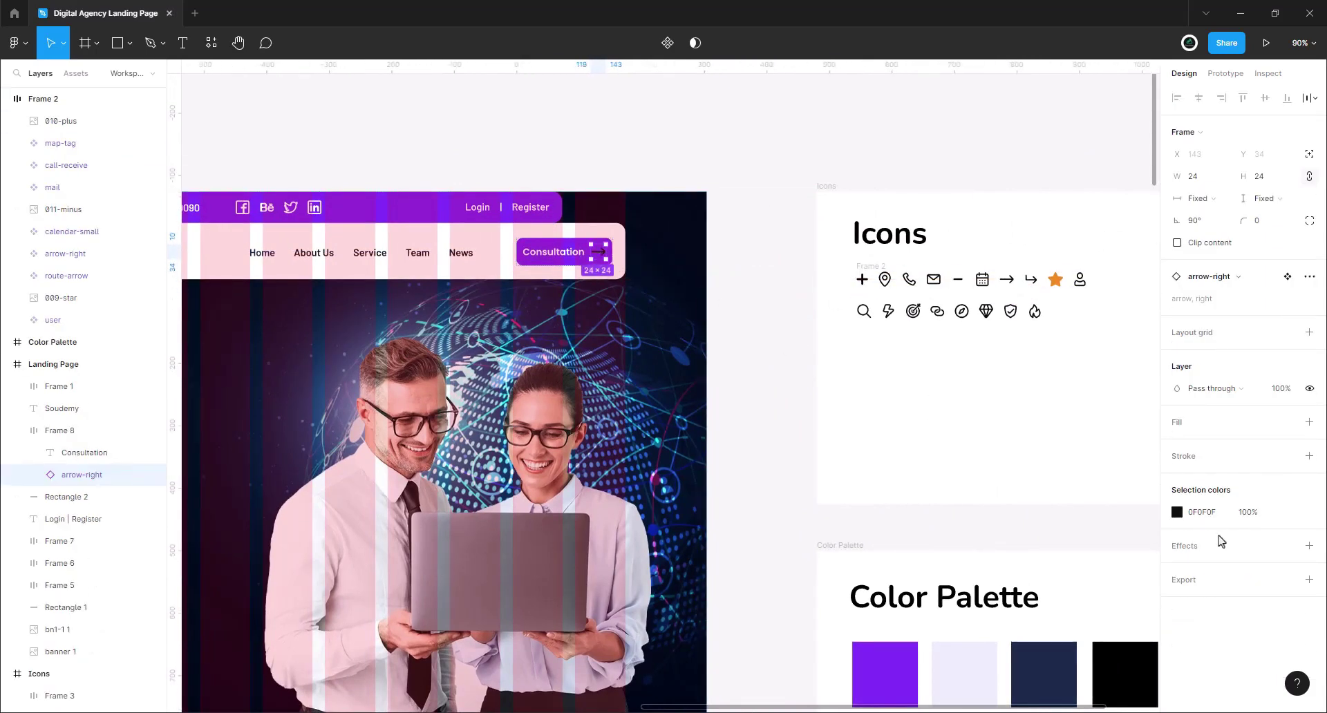
pyautogui.click(1177, 513)
pyautogui.write('FFFFFF')
pyautogui.press('Return')
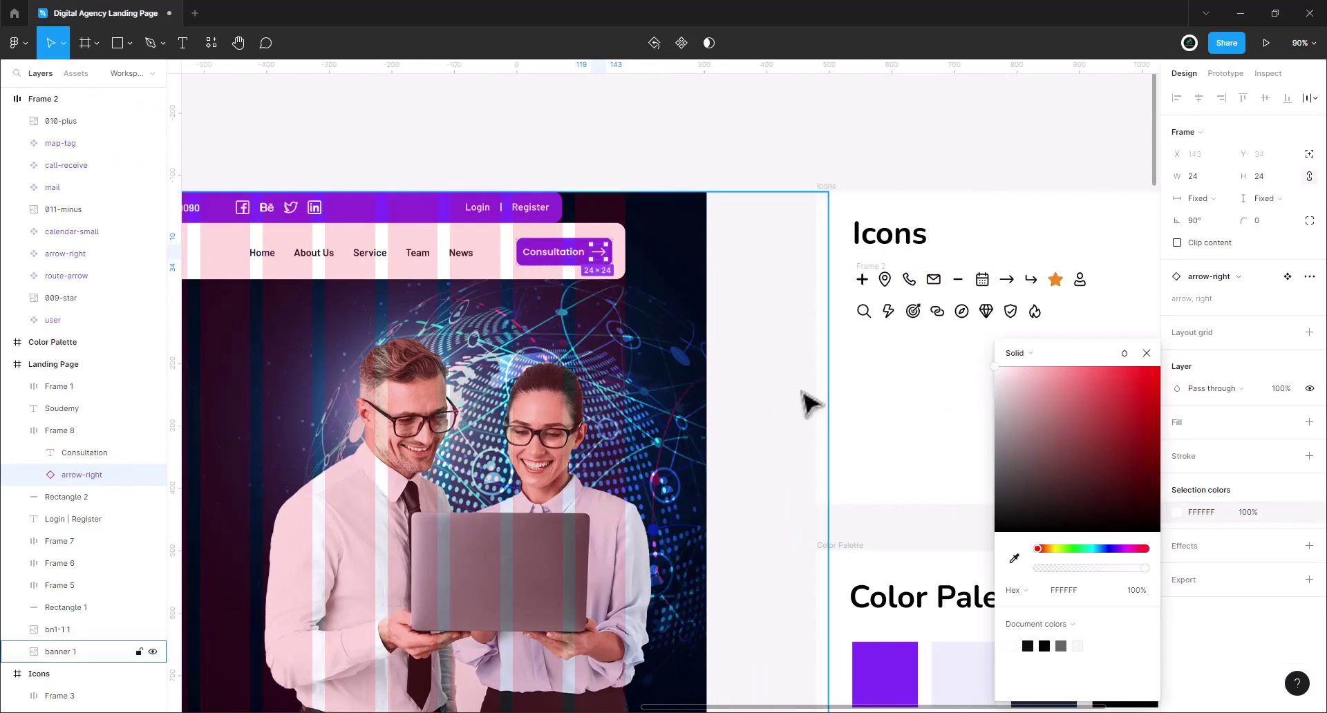
pyautogui.click(1262, 305)
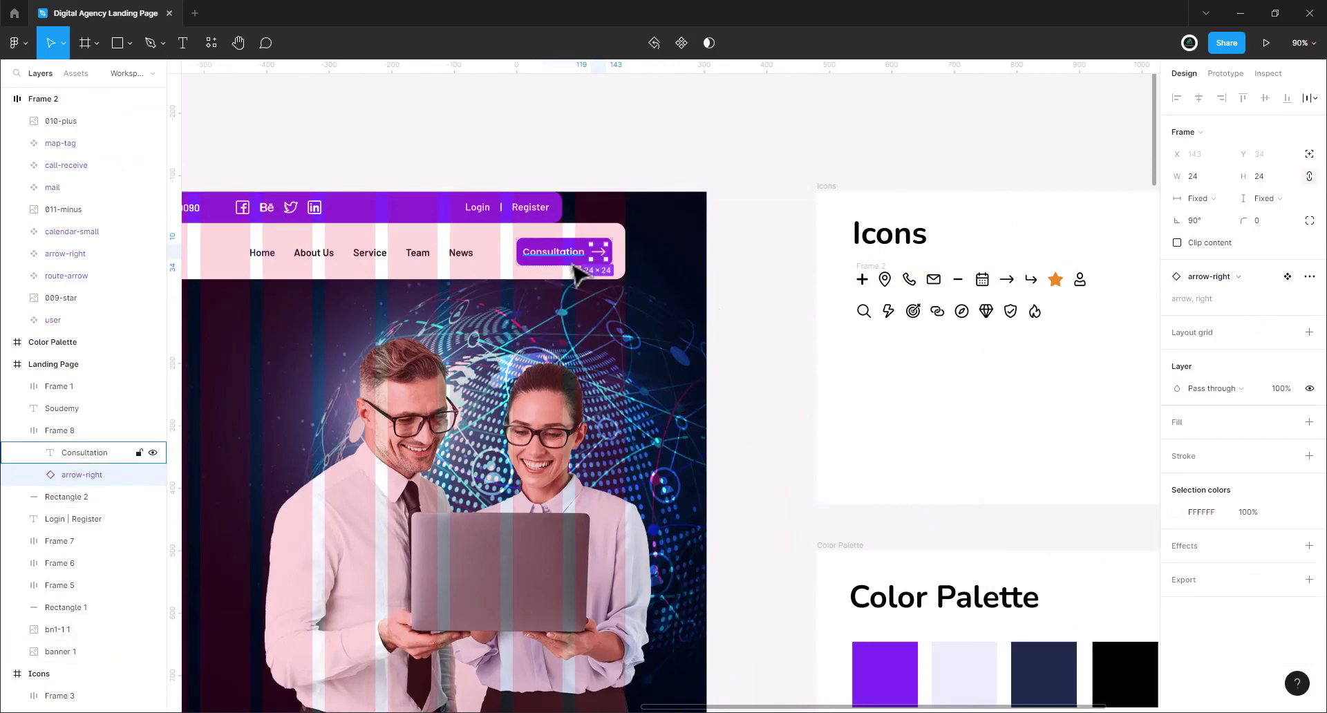
pyautogui.click(553, 253)
pyautogui.scroll(3, 611, 342)
pyautogui.hscroll(-3, 705, 341)
pyautogui.scroll(1, 705, 341)
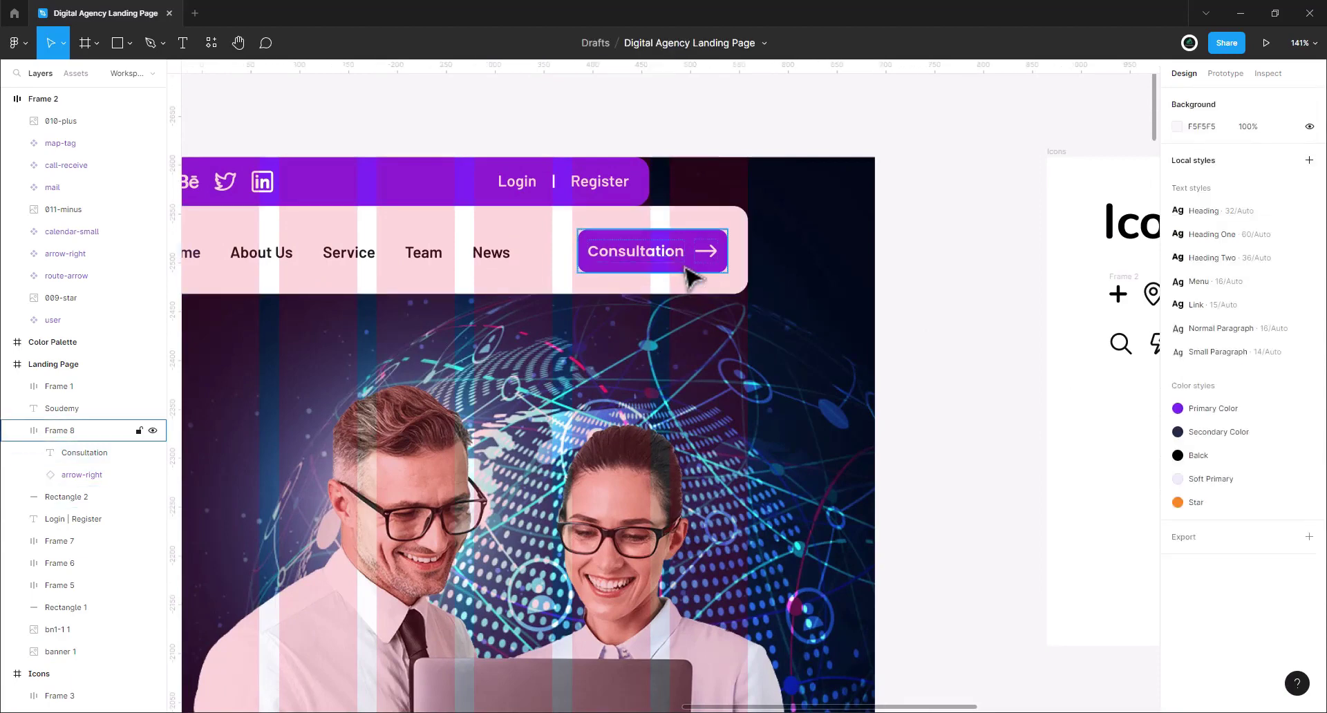
pyautogui.click(687, 252)
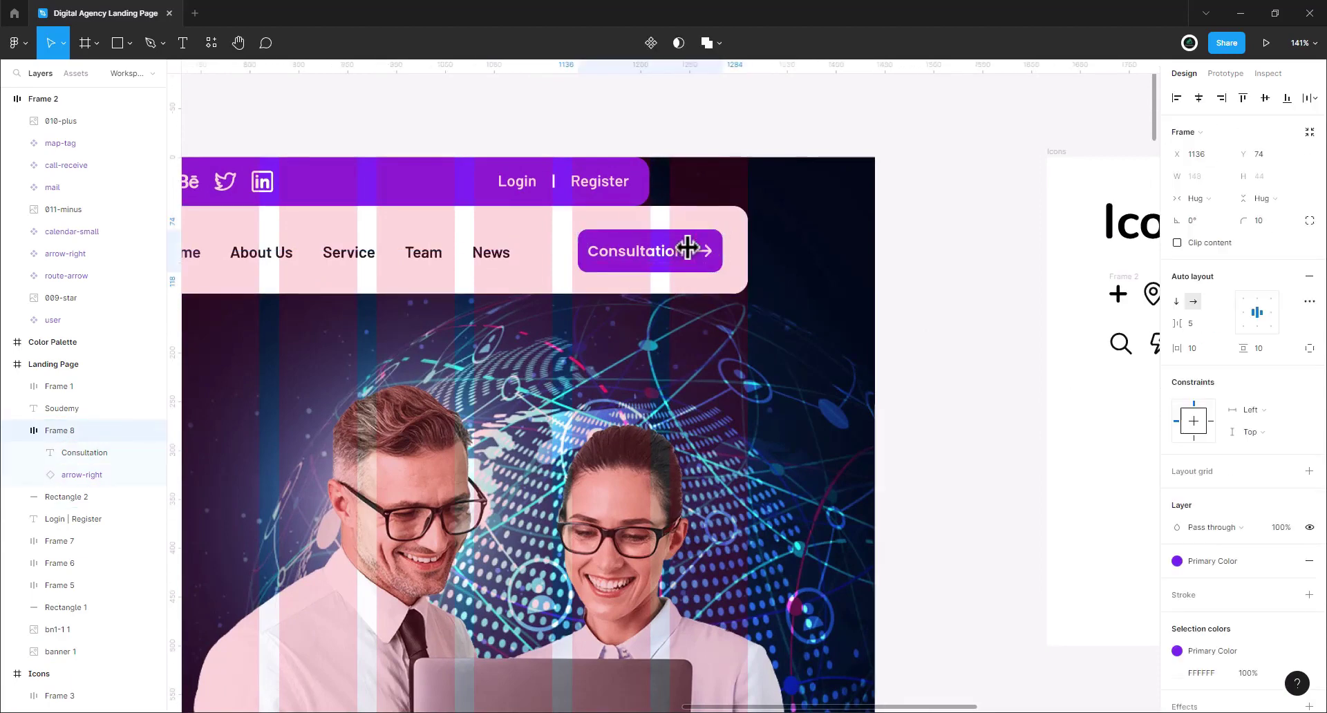
# - Zoom out and shift the navigation links slightly left, clear of the Consultation button
pyautogui.click(821, 341)
pyautogui.scroll(-2, 821, 342)
pyautogui.scroll(-2, 821, 342)
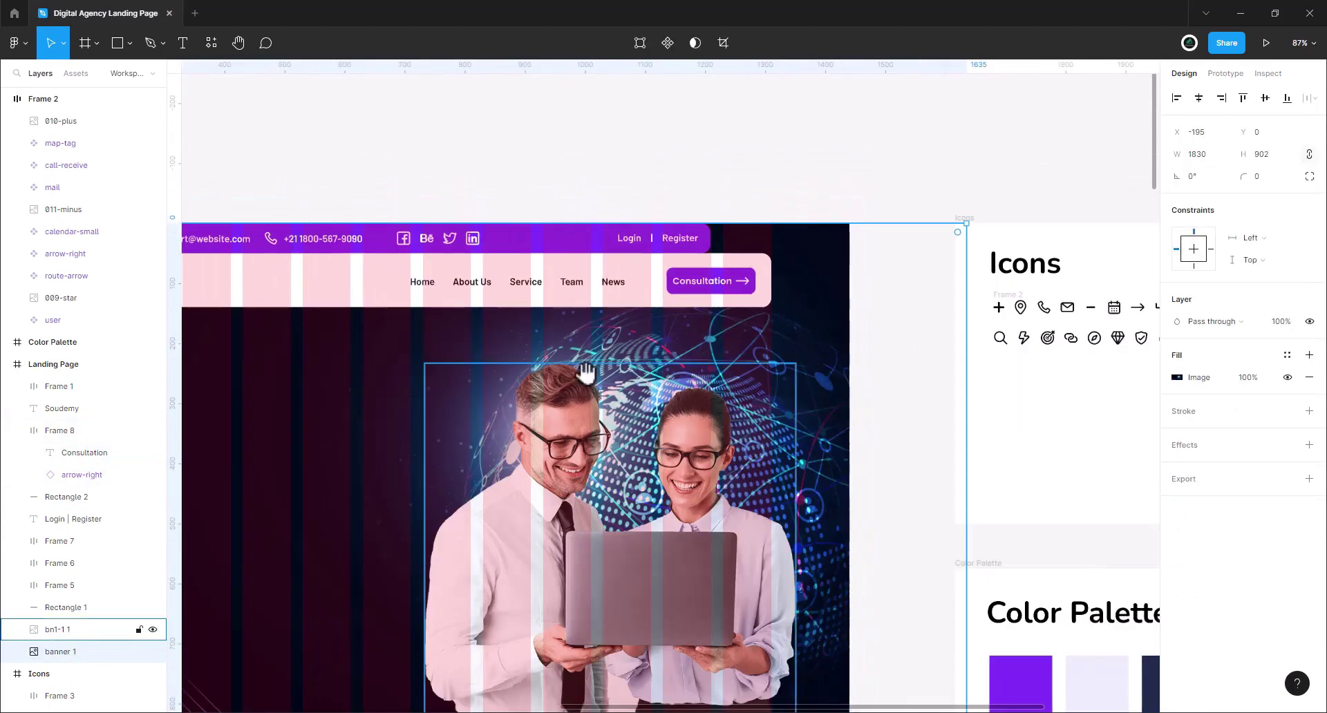
pyautogui.scroll(-2, 536, 329)
pyautogui.click(761, 305)
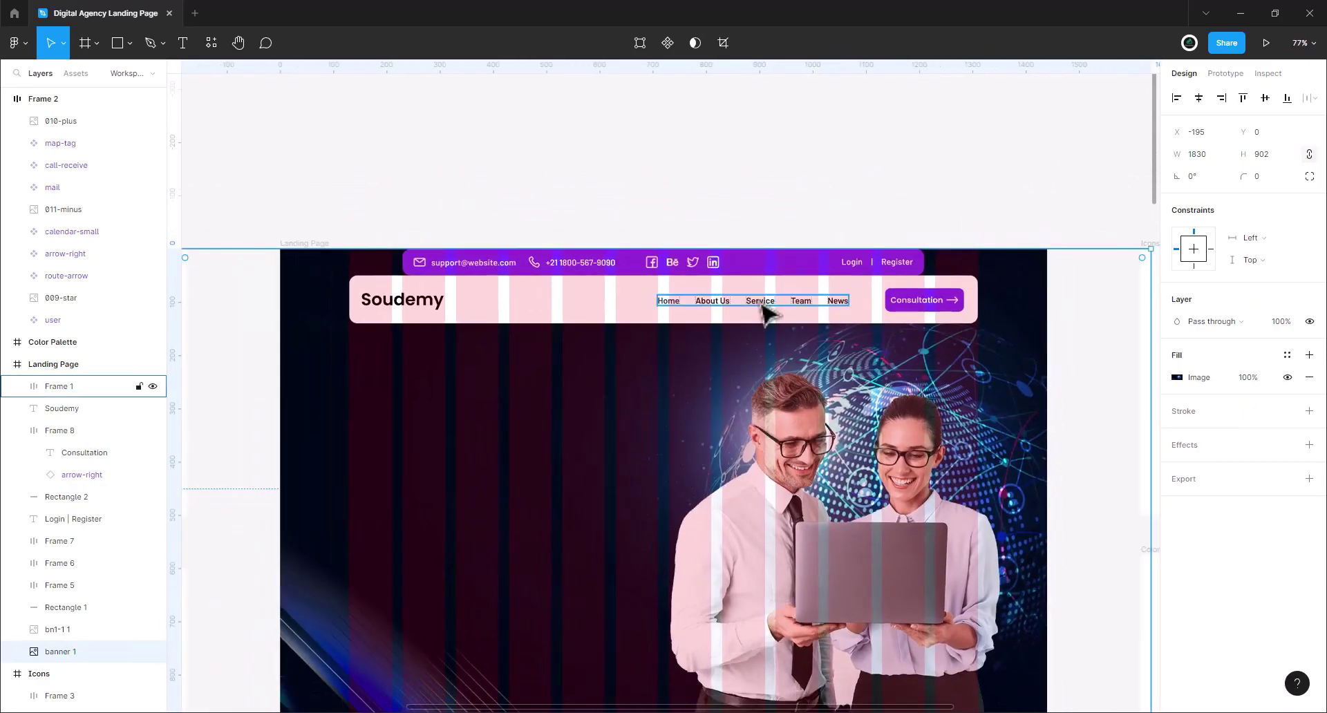
pyautogui.moveTo(765, 307); pyautogui.dragTo(755, 315)
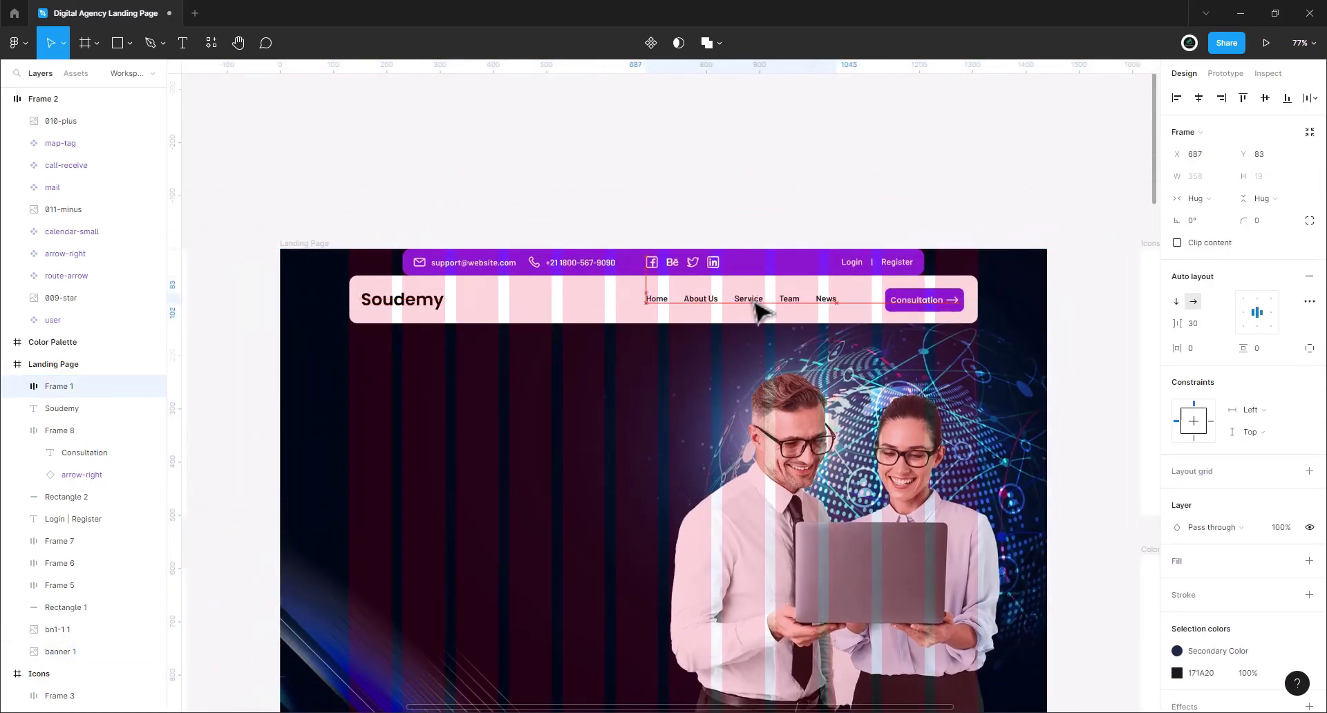
pyautogui.click(601, 435)
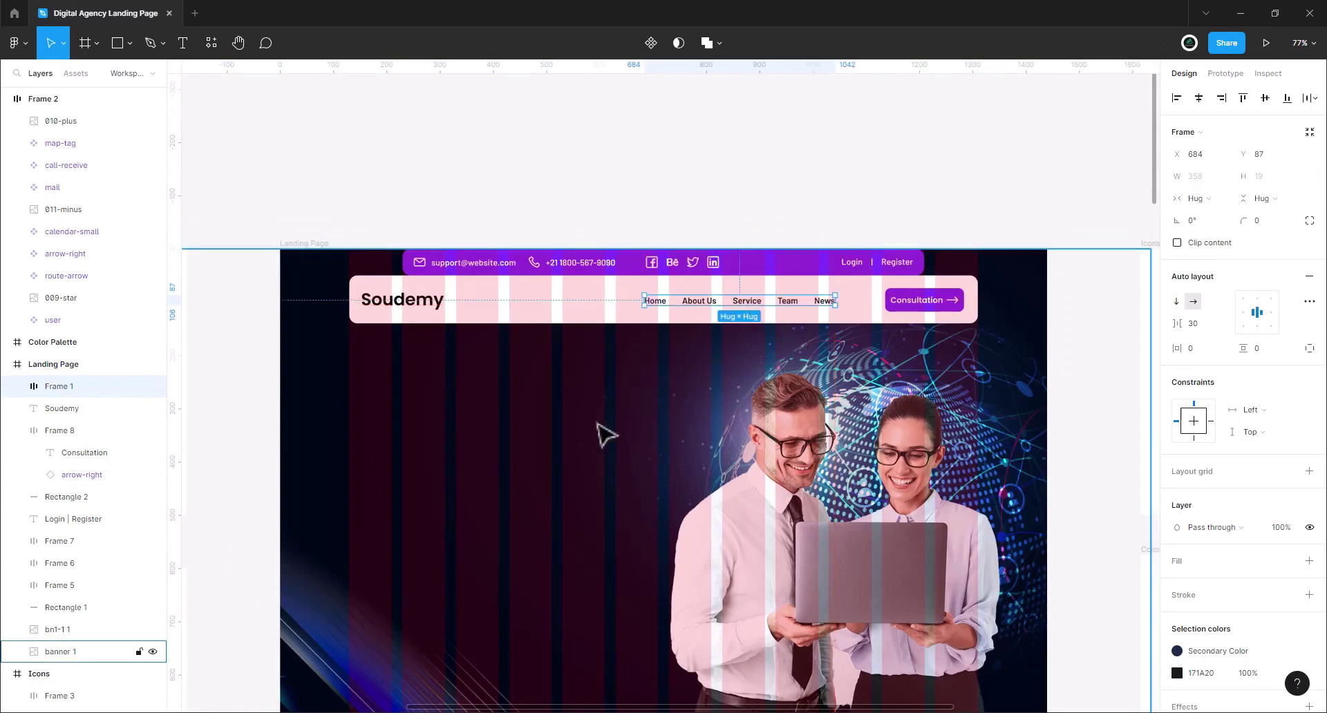
# - Add the white 'A Better IT Solution For Your Company' headline in Heading One on the banner's left
pyautogui.click(184, 46)
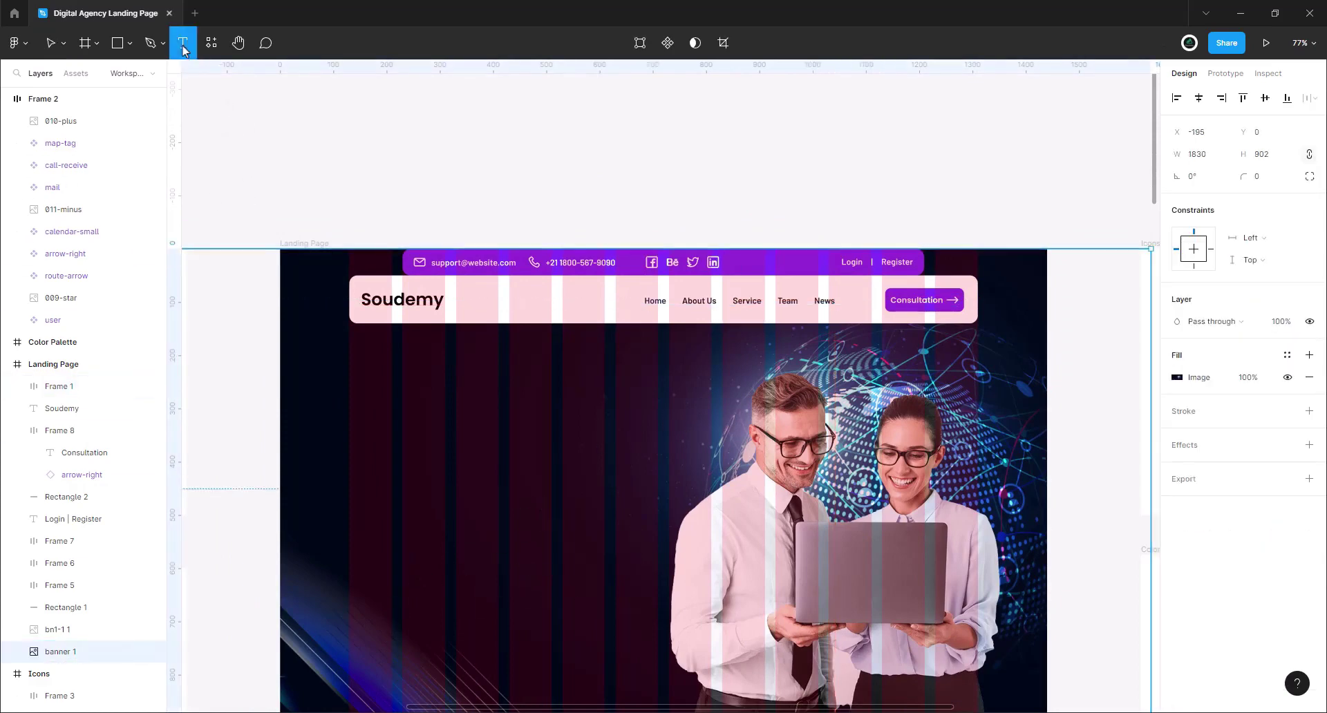
pyautogui.click(371, 447)
pyautogui.write('A Better IT Solution For Your Compan')
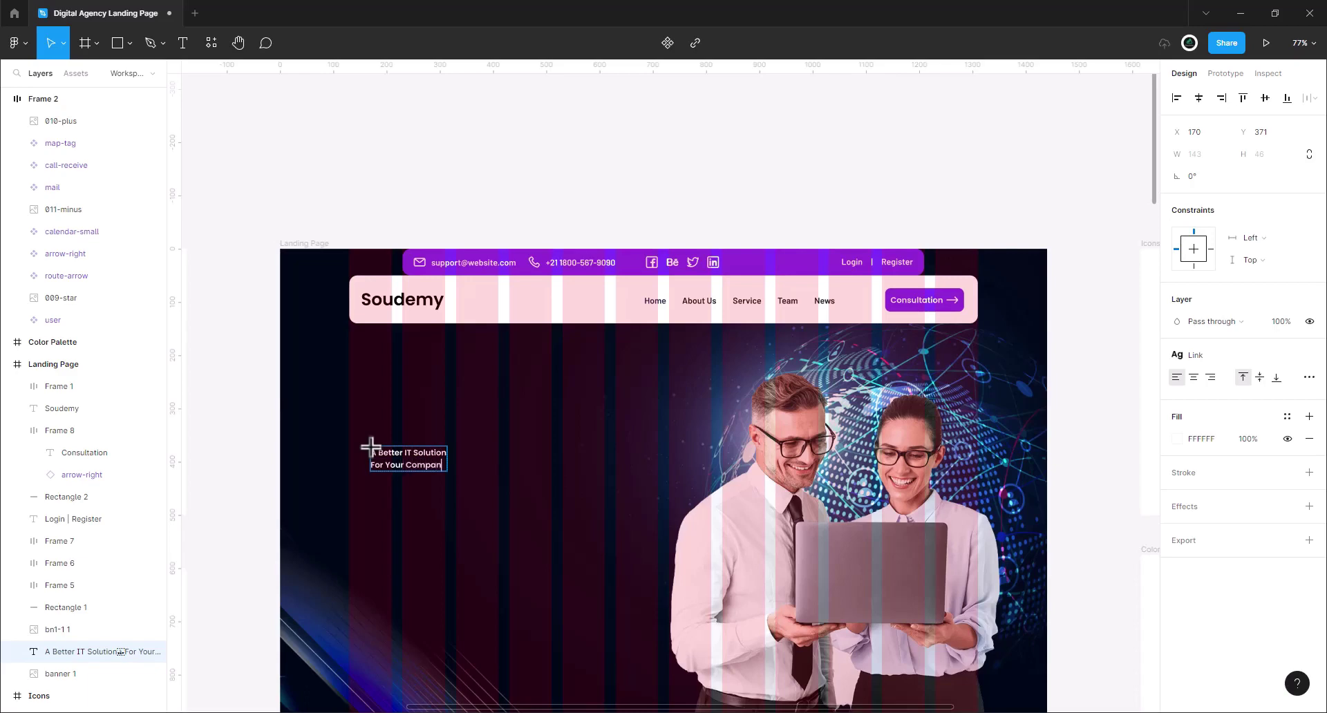
pyautogui.write('y')
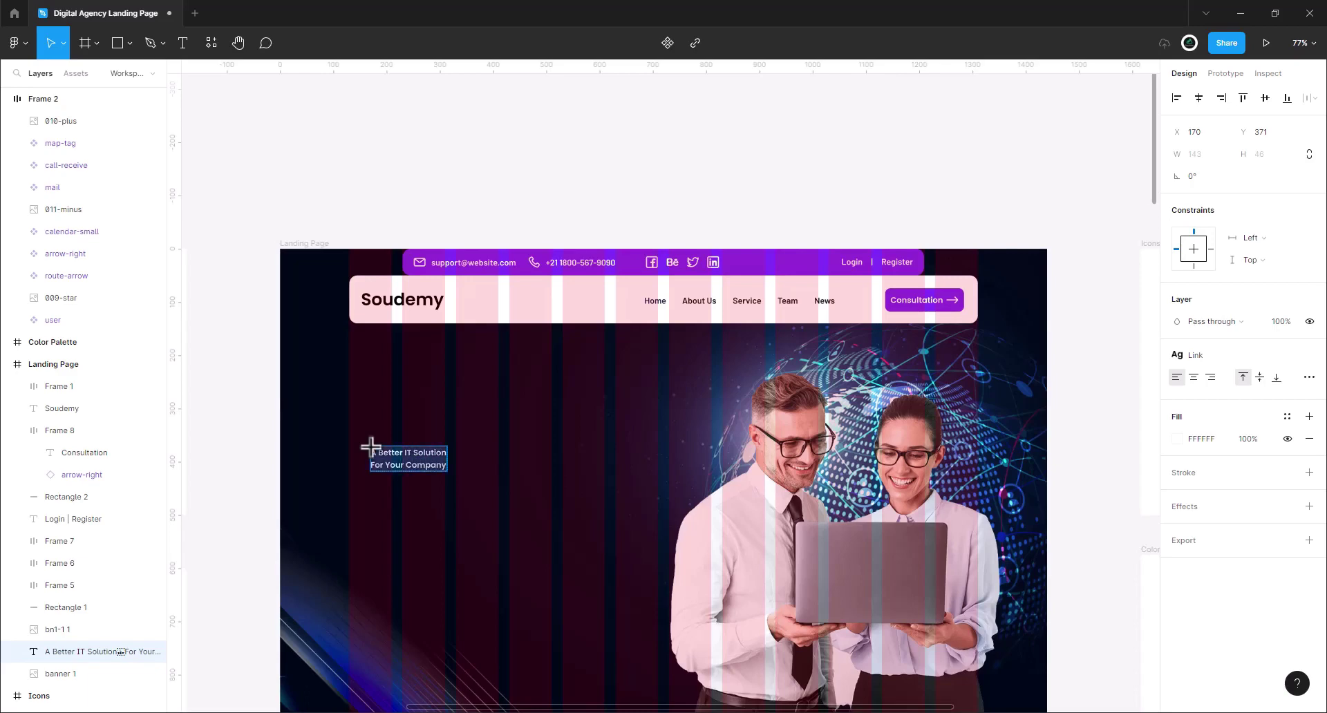
pyautogui.press('Escape')
pyautogui.click(1309, 356)
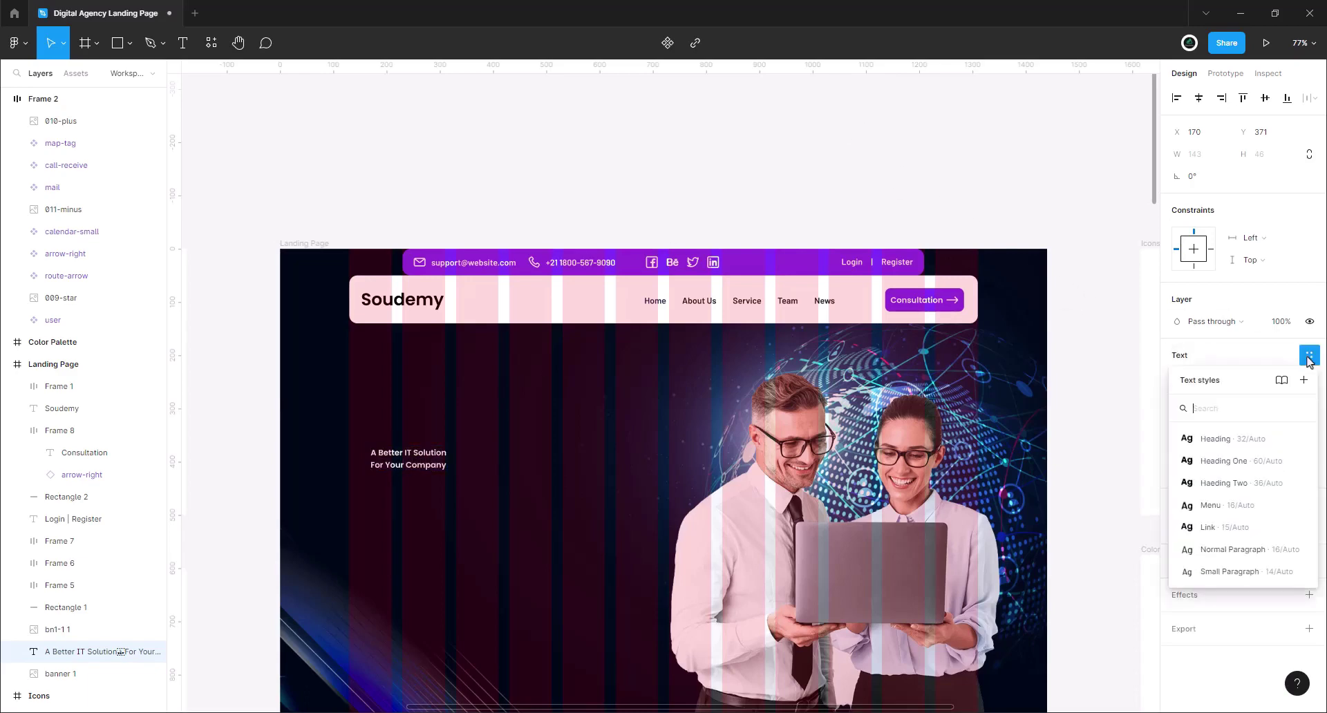
pyautogui.click(1227, 461)
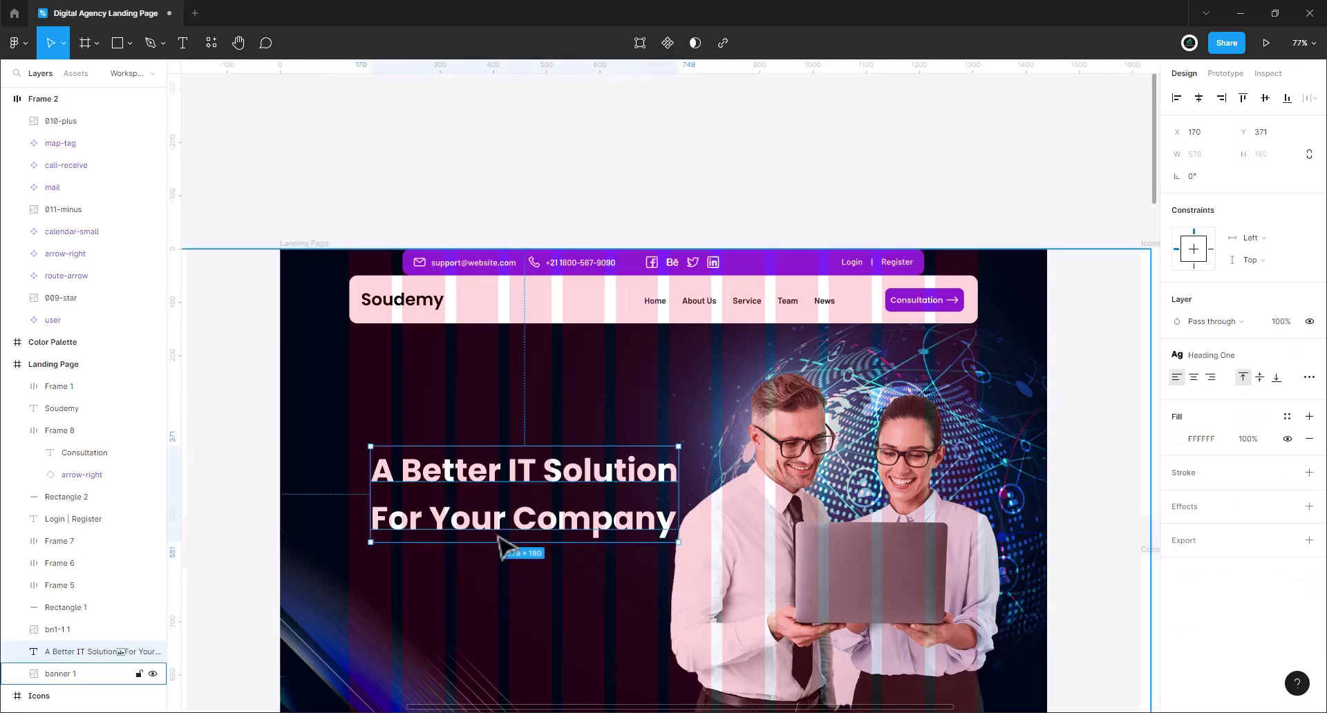
pyautogui.moveTo(498, 546); pyautogui.dragTo(475, 485)
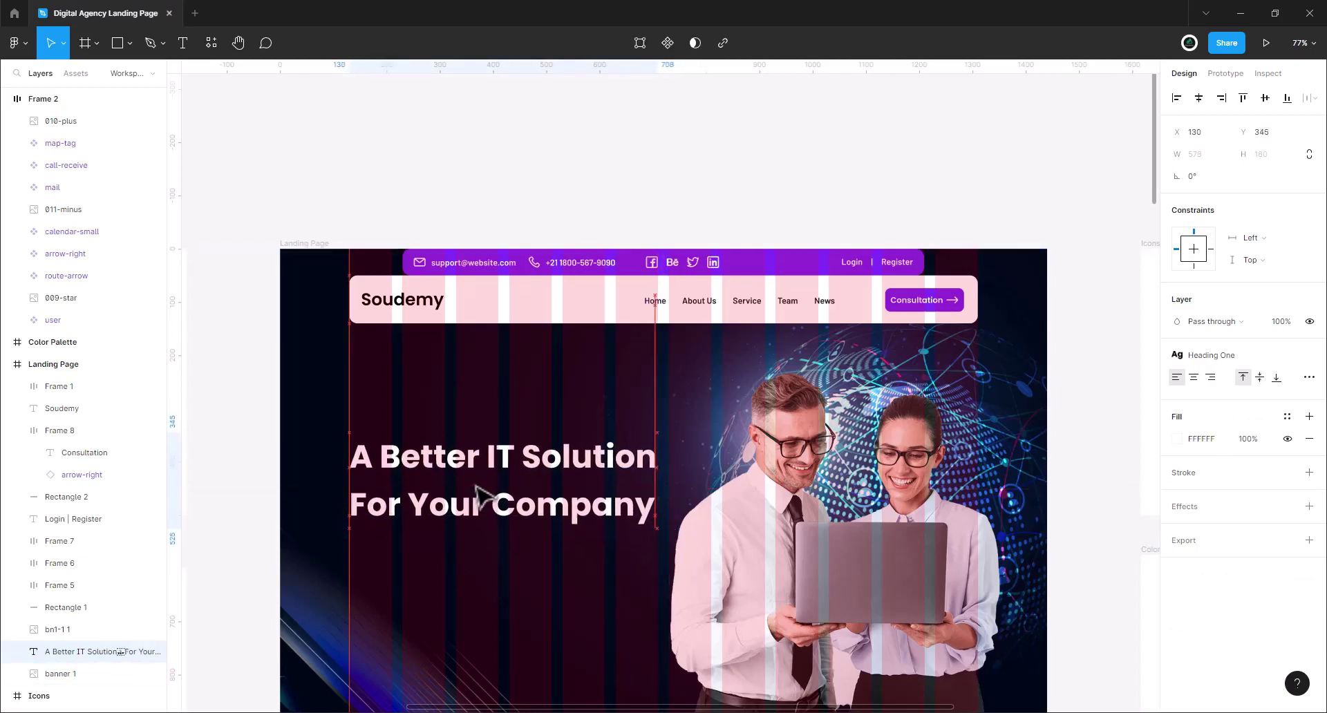
pyautogui.click(491, 557)
pyautogui.click(183, 43)
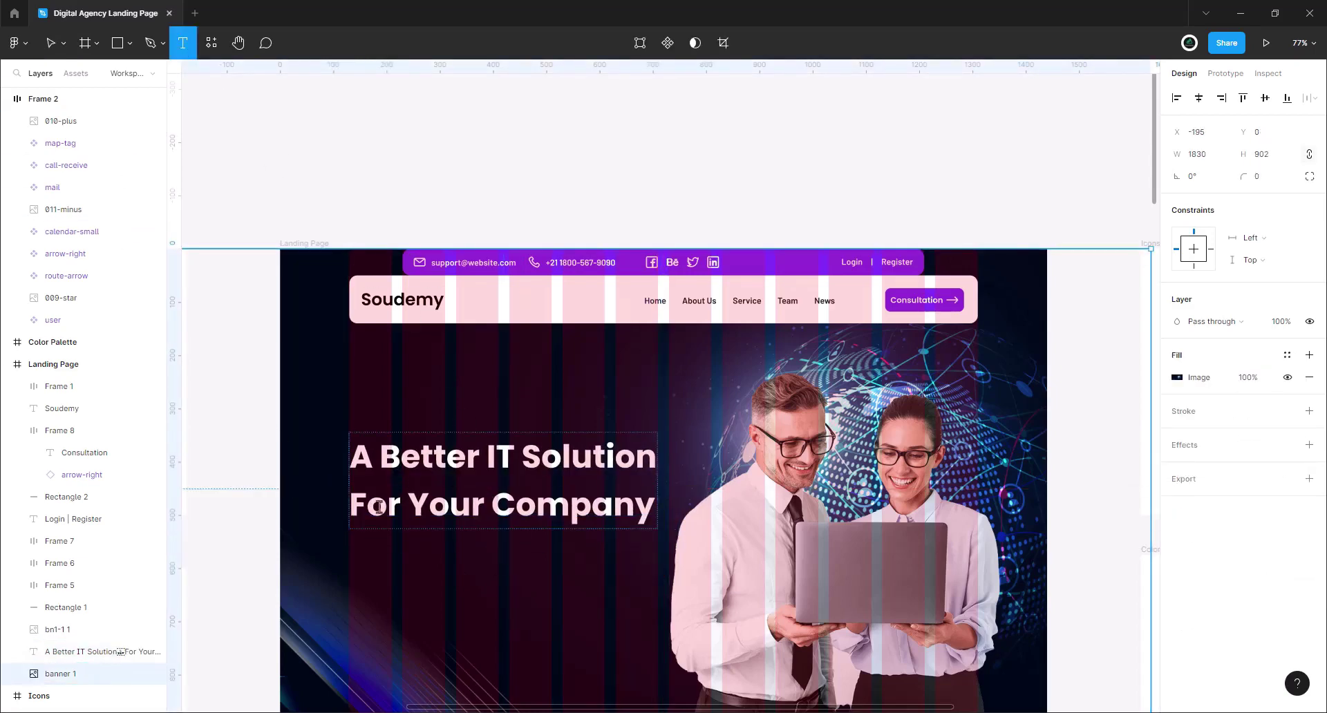
pyautogui.click(353, 547)
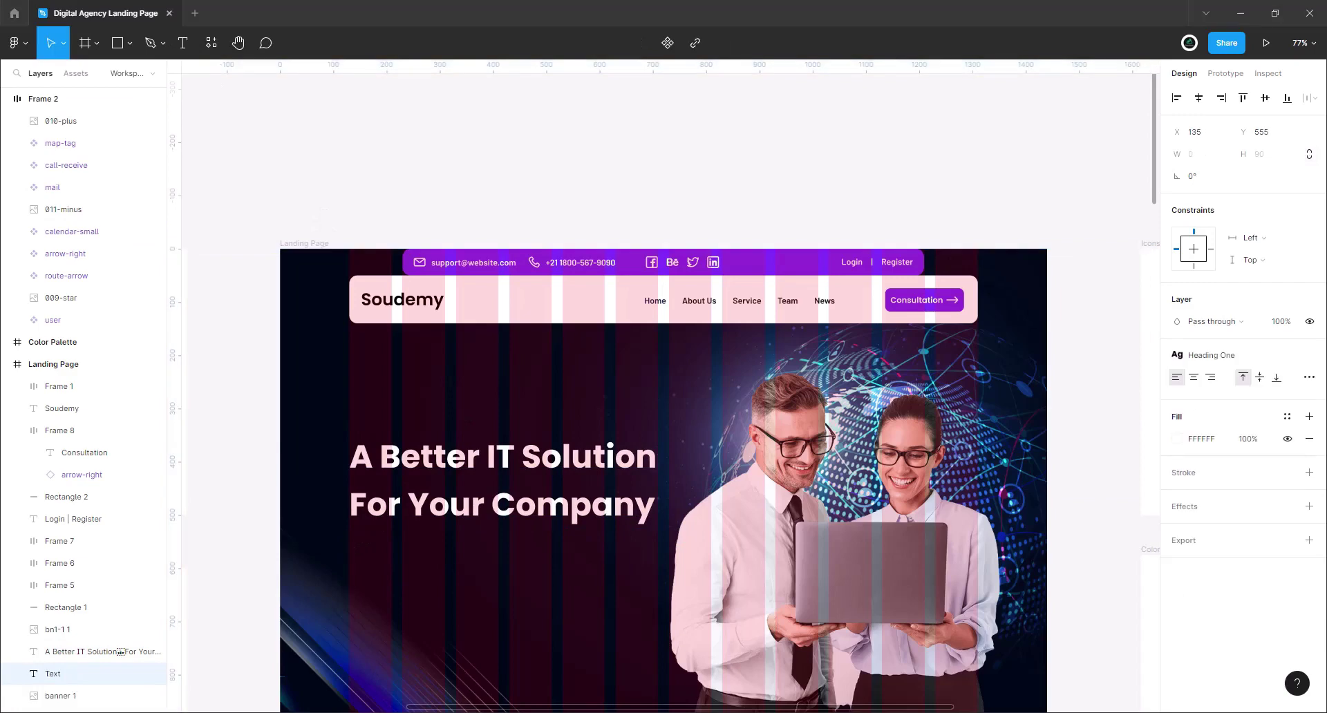
pyautogui.press('Escape')
# - Paste the description sentence below the headline and apply the Normal Paragraph style
pyautogui.press('t')
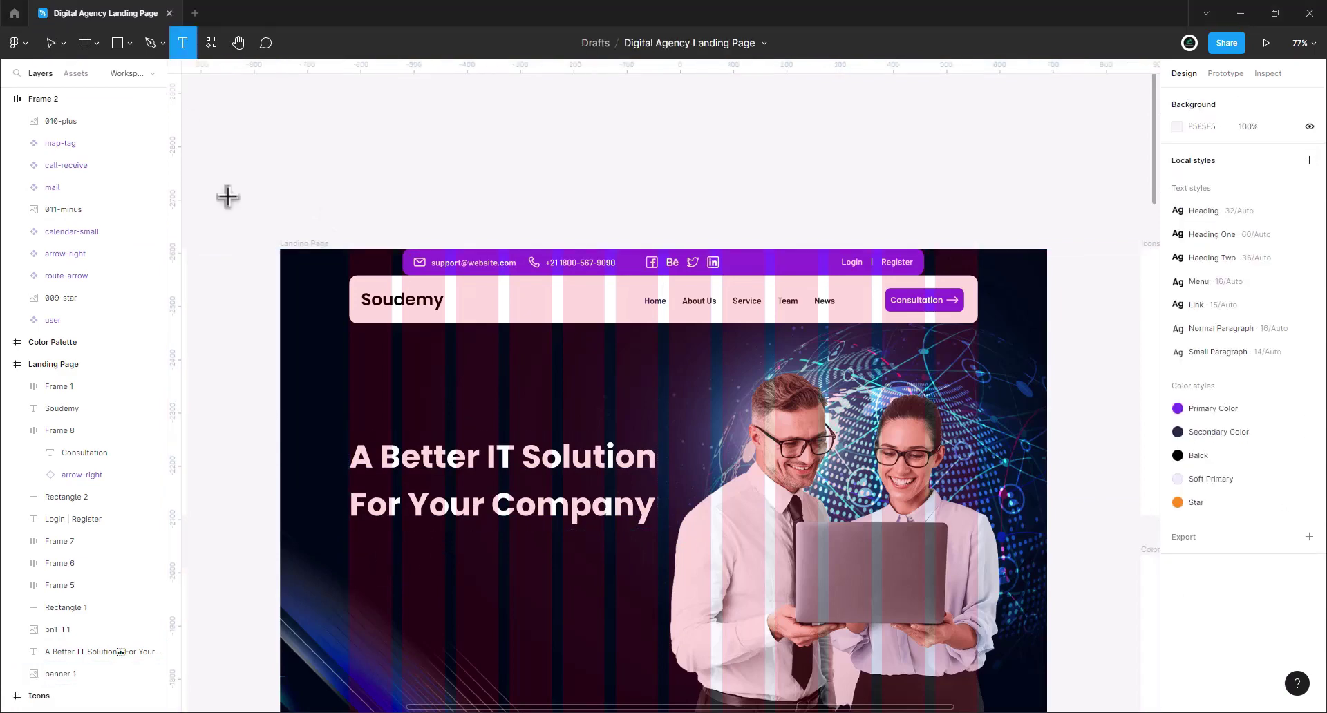
pyautogui.click(357, 543)
pyautogui.hotkey('ctrl', 'v')
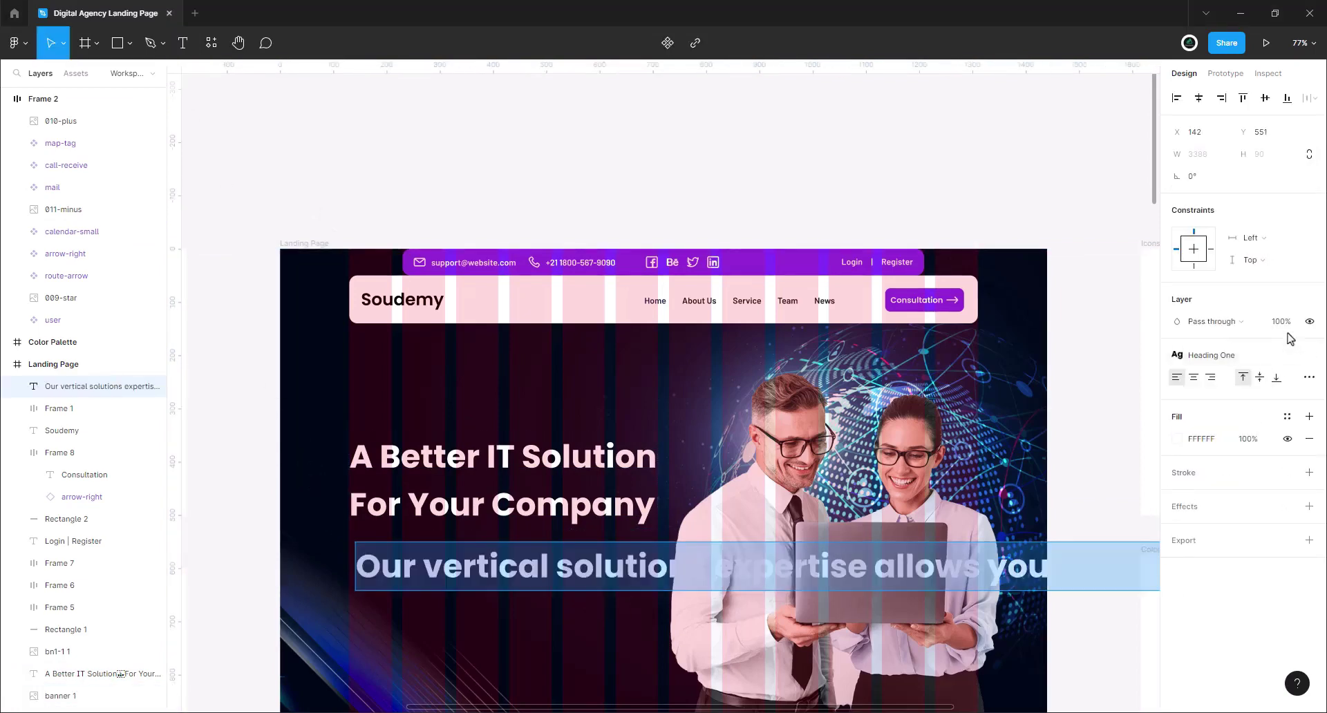
pyautogui.click(1310, 359)
pyautogui.click(757, 573)
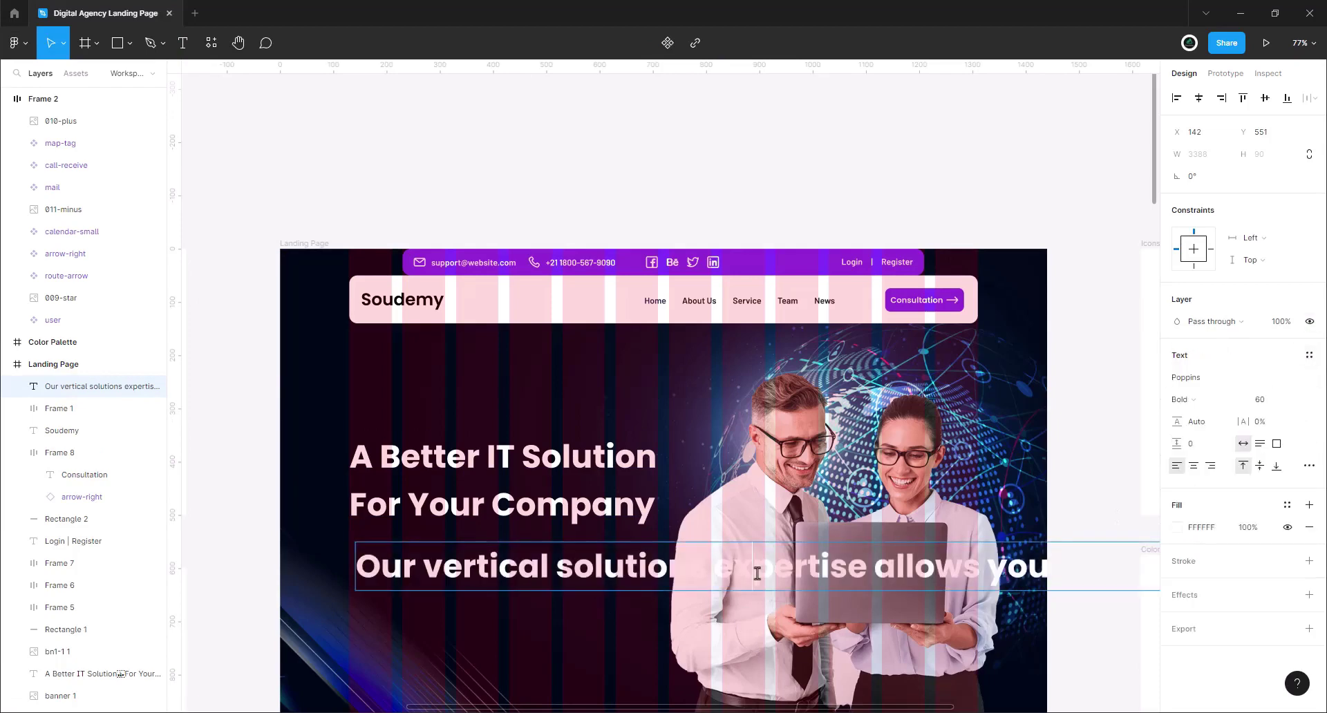
pyautogui.hotkey('ctrl', 'a')
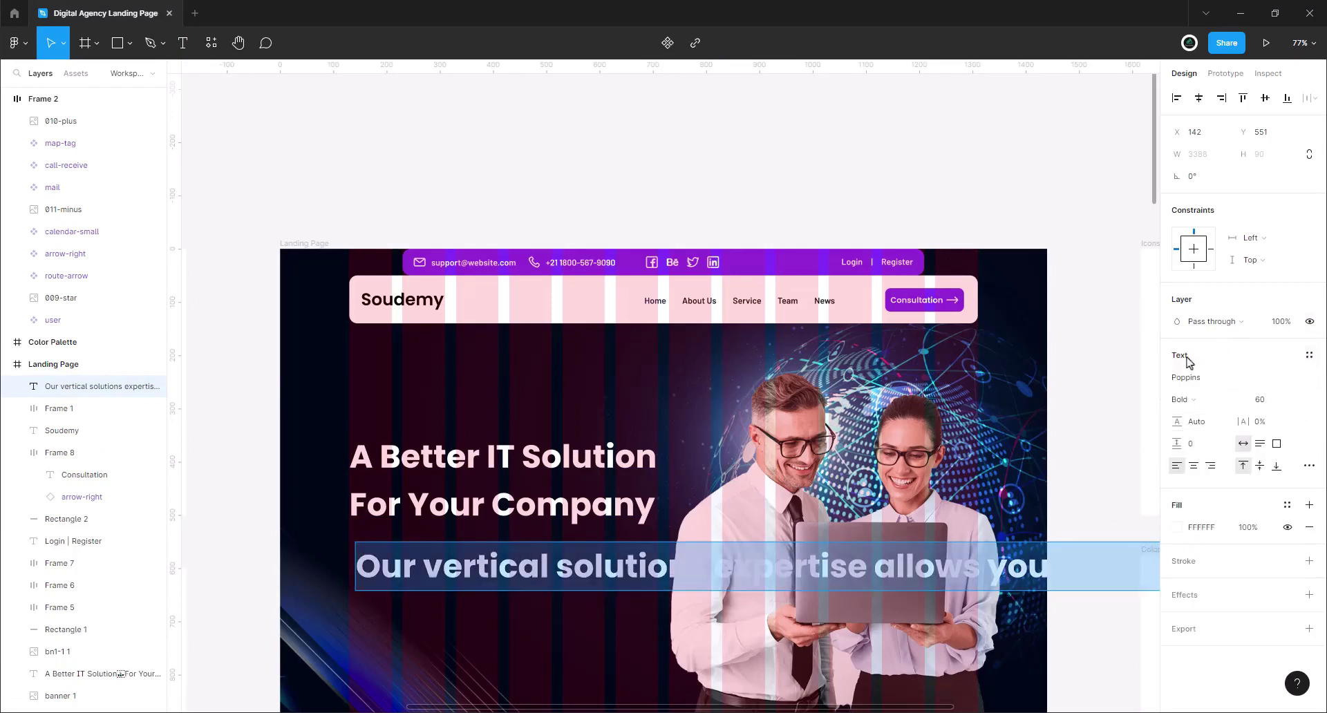
pyautogui.click(1309, 359)
pyautogui.click(1253, 548)
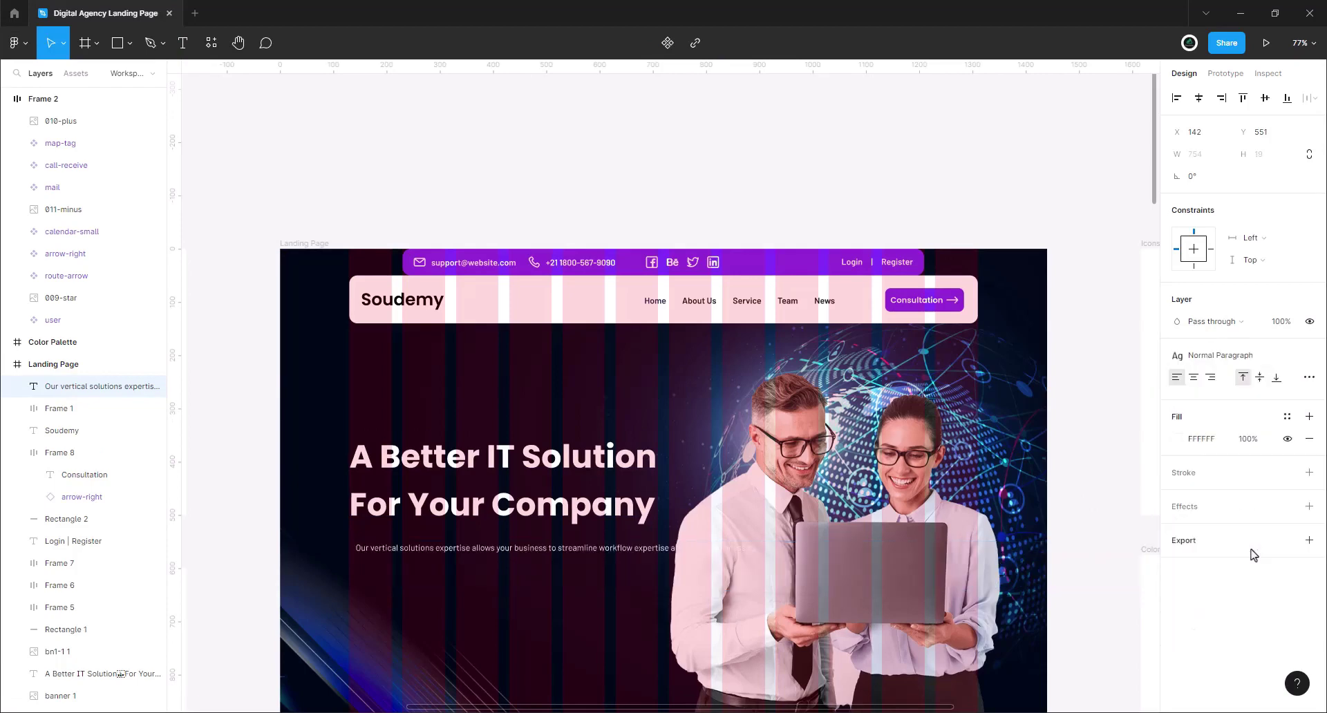
# - Break the paragraph onto two lines and align it with the headline
pyautogui.doubleClick(519, 548)
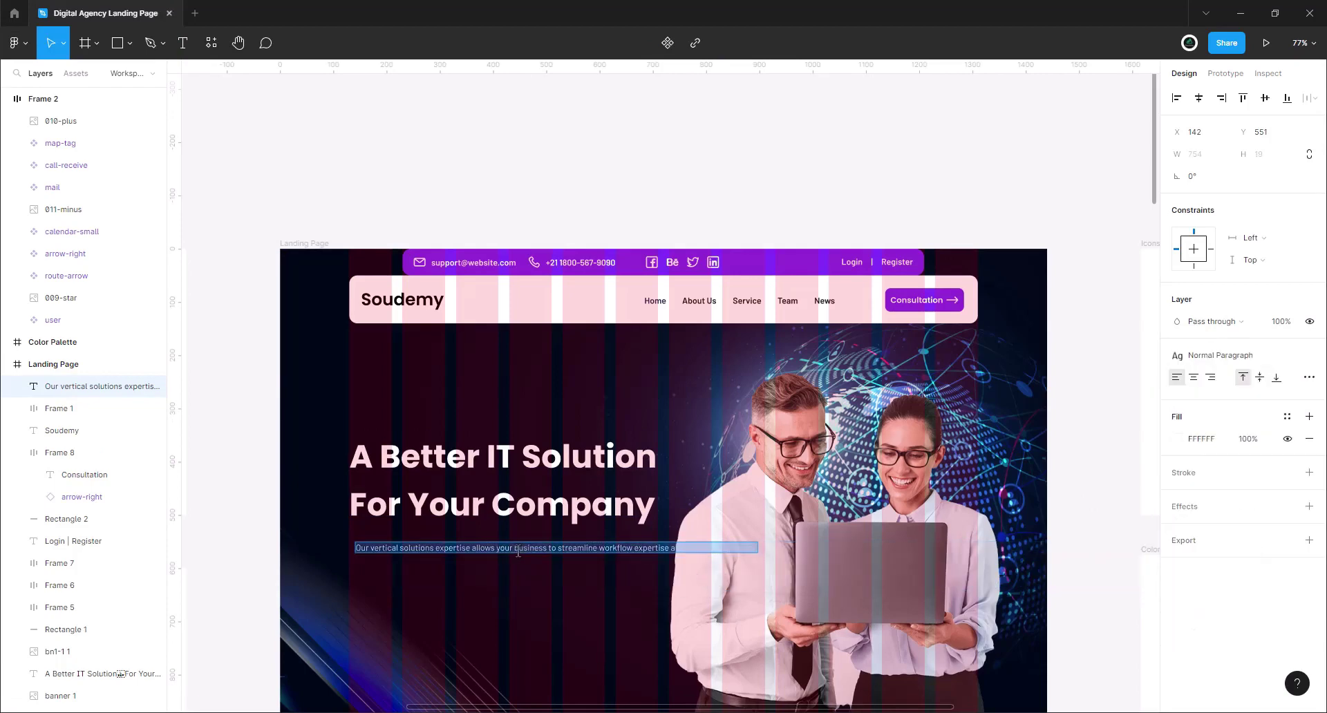
pyautogui.click(634, 548)
pyautogui.press('Return')
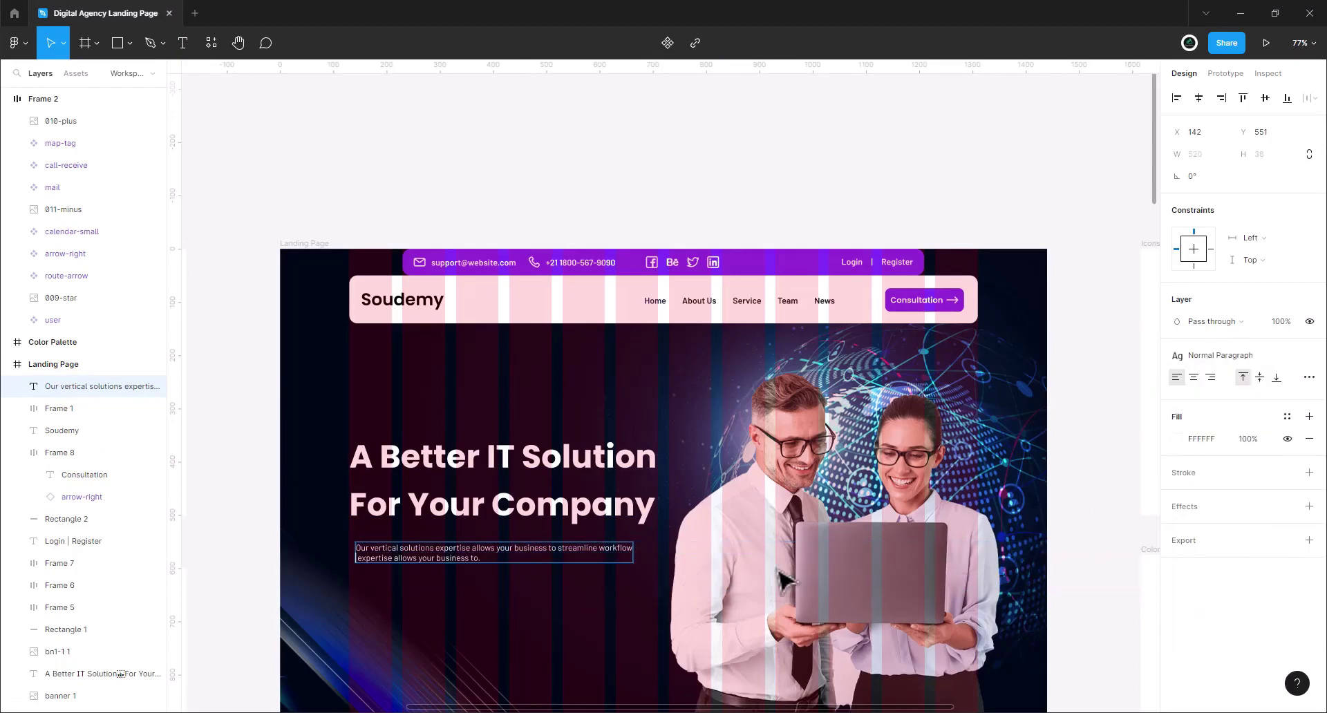
pyautogui.hotkey('ctrl', 'a')
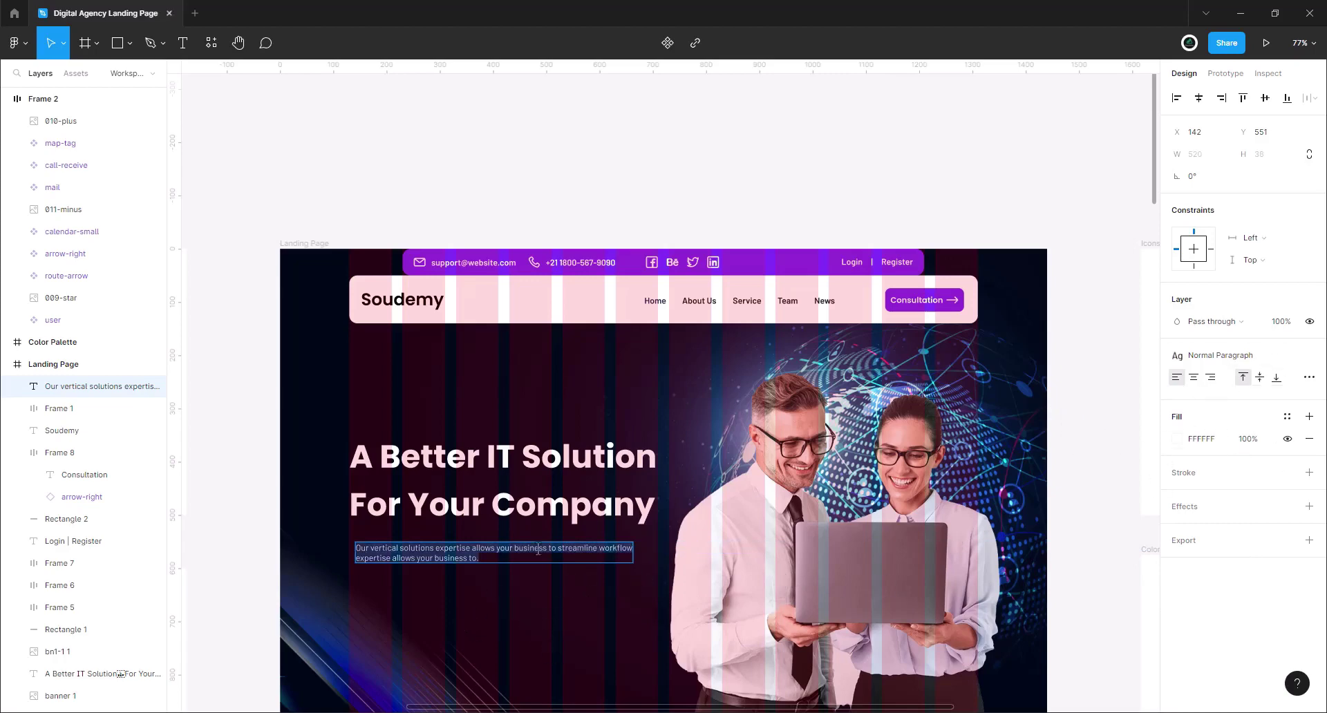
pyautogui.press('Escape')
pyautogui.moveTo(394, 562); pyautogui.dragTo(388, 559)
pyautogui.click(961, 333)
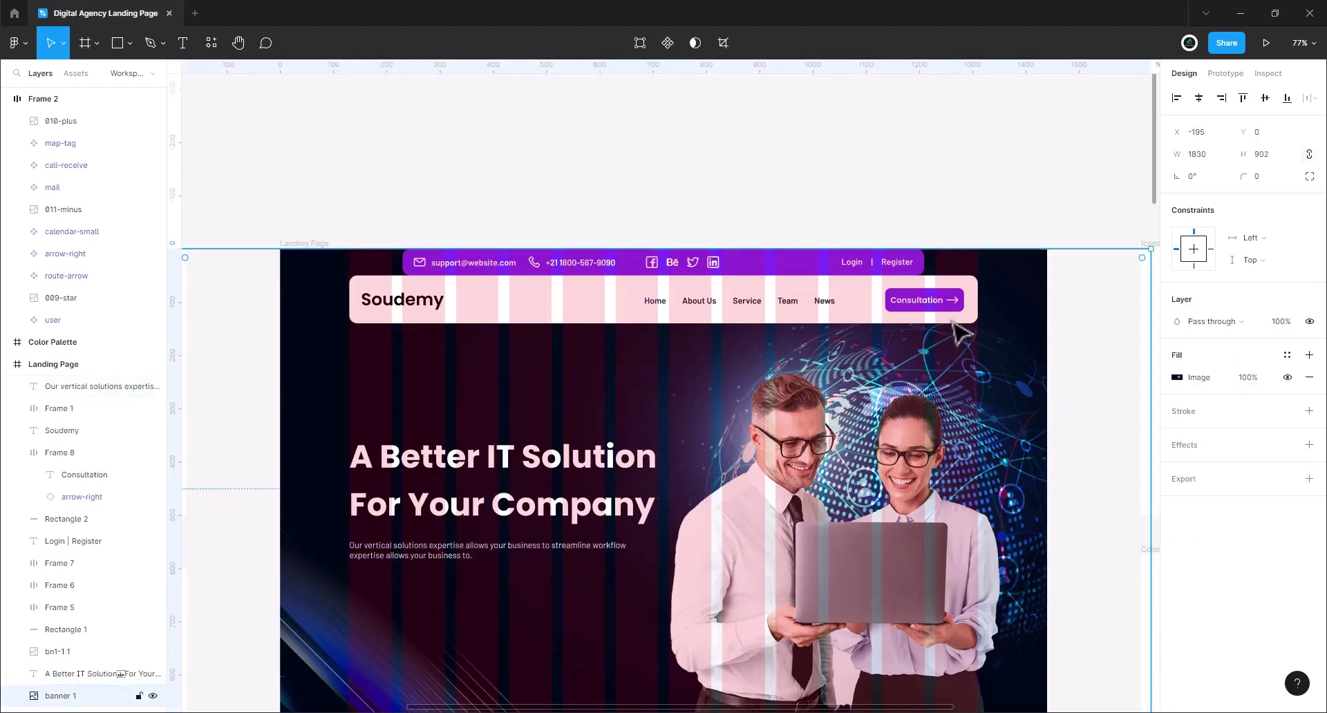
# - Place a copy of the Consultation button below the paragraph and edit its label
pyautogui.click(946, 304)
pyautogui.moveTo(947, 304); pyautogui.dragTo(415, 601)
pyautogui.doubleClick(381, 592)
pyautogui.write('Learn More')
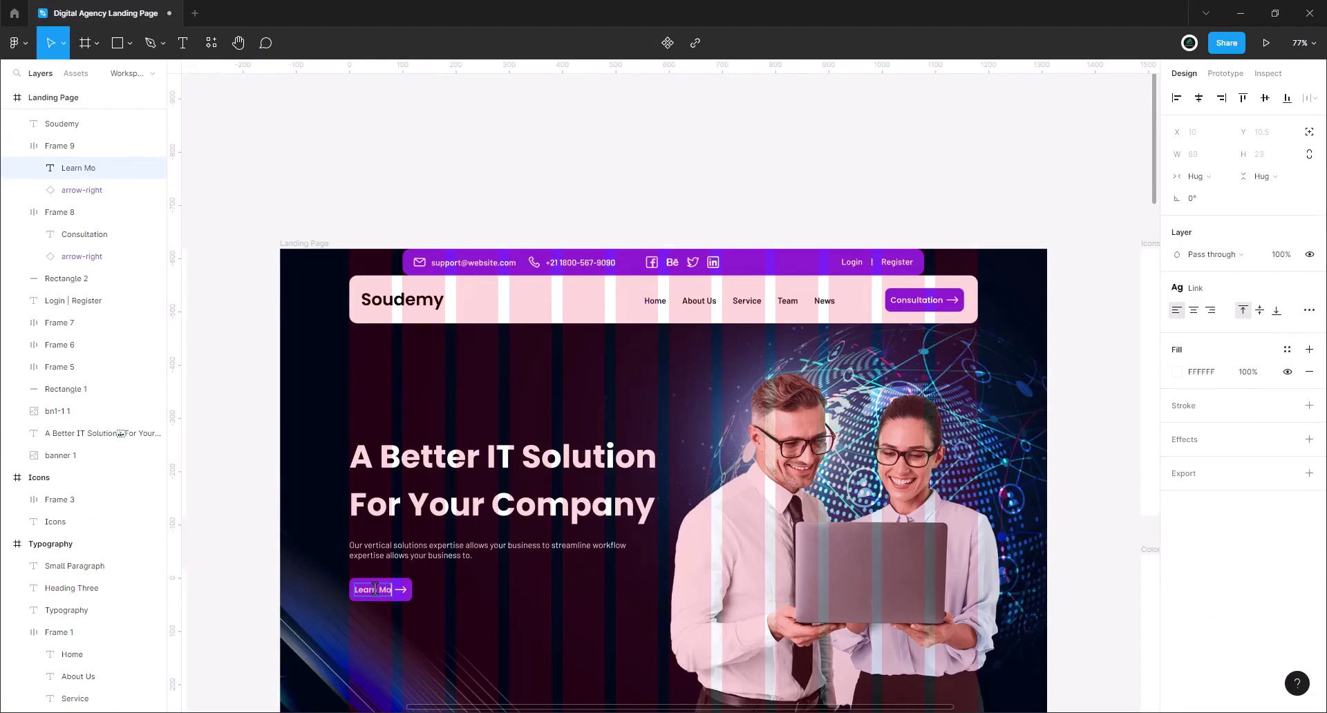
# - Label the copied button Learn More and align headline, paragraph and button at X 130
pyautogui.click(479, 616)
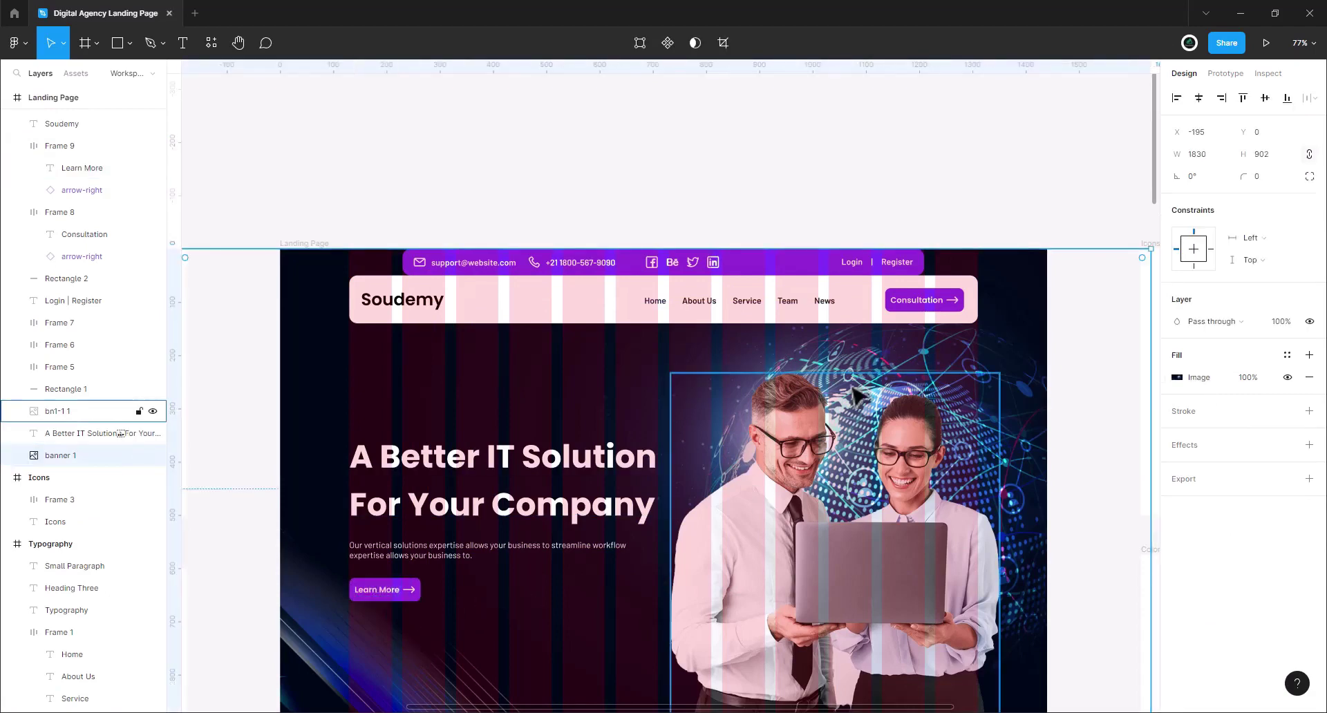
pyautogui.scroll(-3, 860, 456)
pyautogui.click(444, 332)
pyautogui.keyDown('shift'); pyautogui.click(423, 409); pyautogui.keyUp('shift')
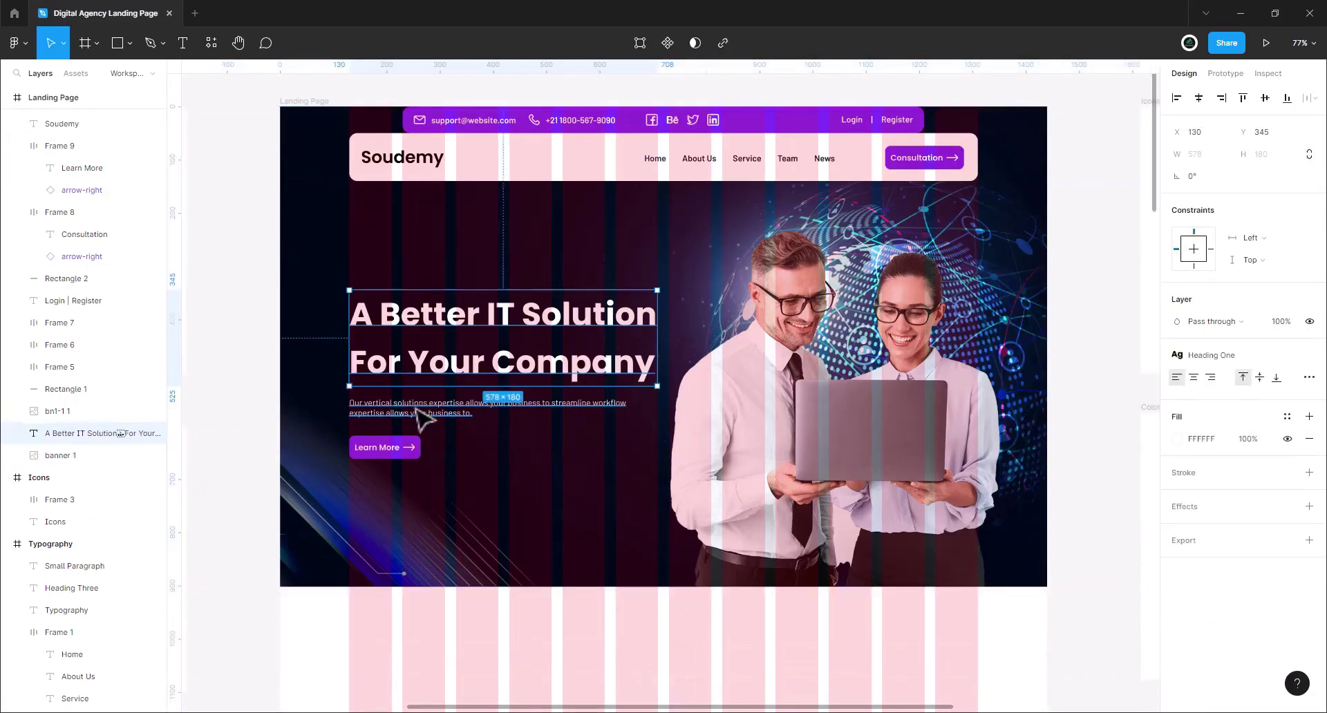
pyautogui.keyDown('shift'); pyautogui.click(408, 449); pyautogui.keyUp('shift')
pyautogui.moveTo(495, 370); pyautogui.dragTo(494, 355)
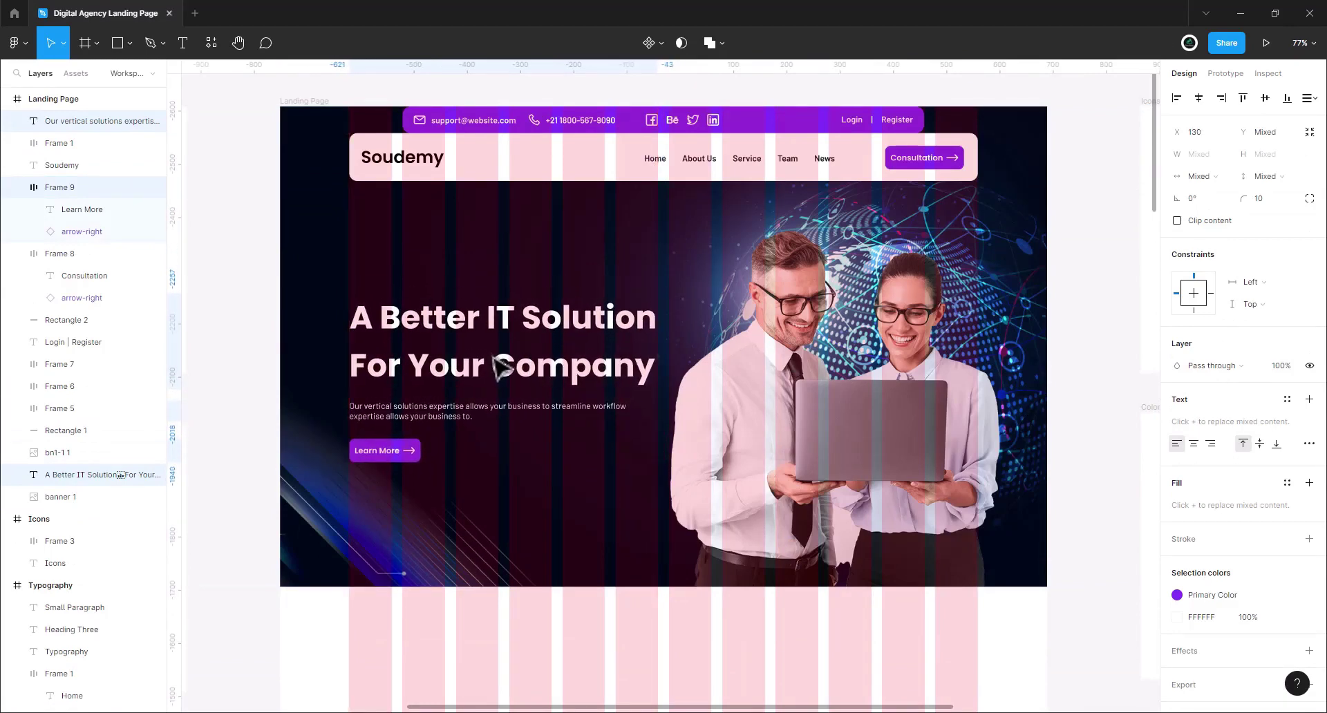
pyautogui.moveTo(501, 366); pyautogui.dragTo(501, 365)
pyautogui.click(1037, 629)
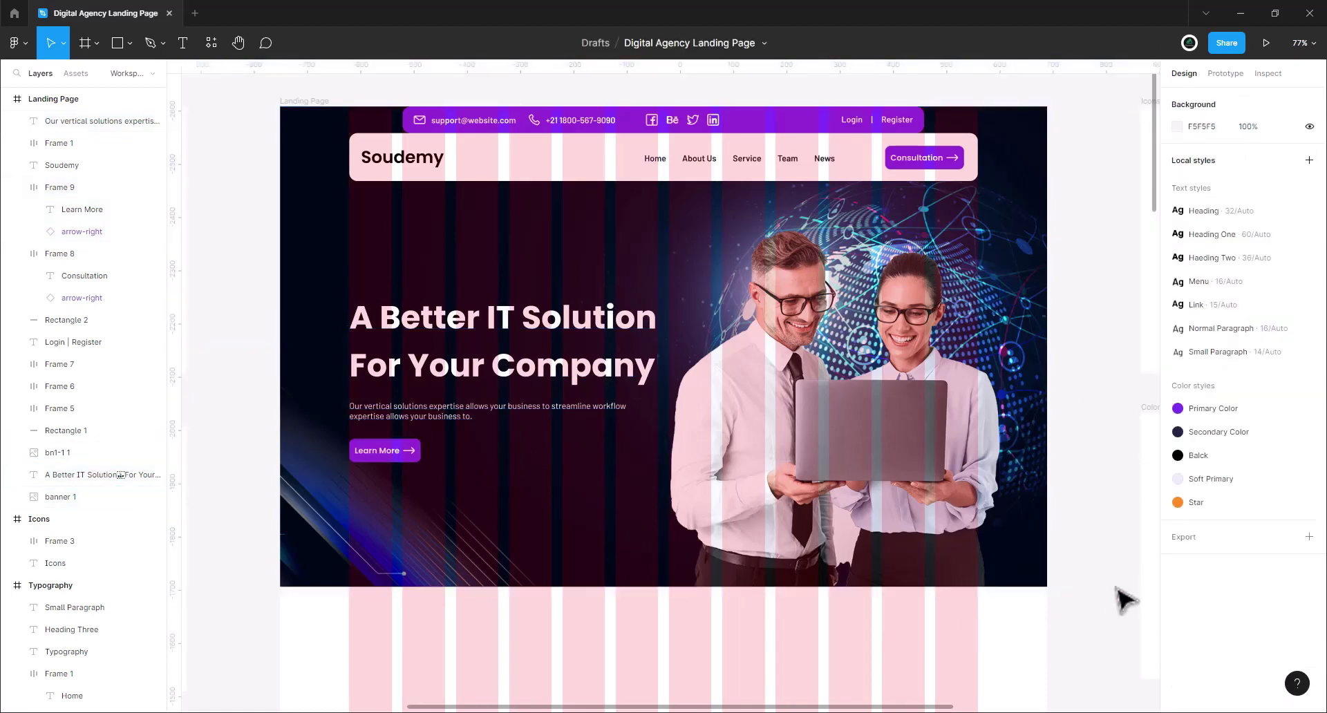
pyautogui.scroll(-1, 1113, 588)
pyautogui.scroll(-5, 1075, 538)
pyautogui.scroll(-3, 1072, 536)
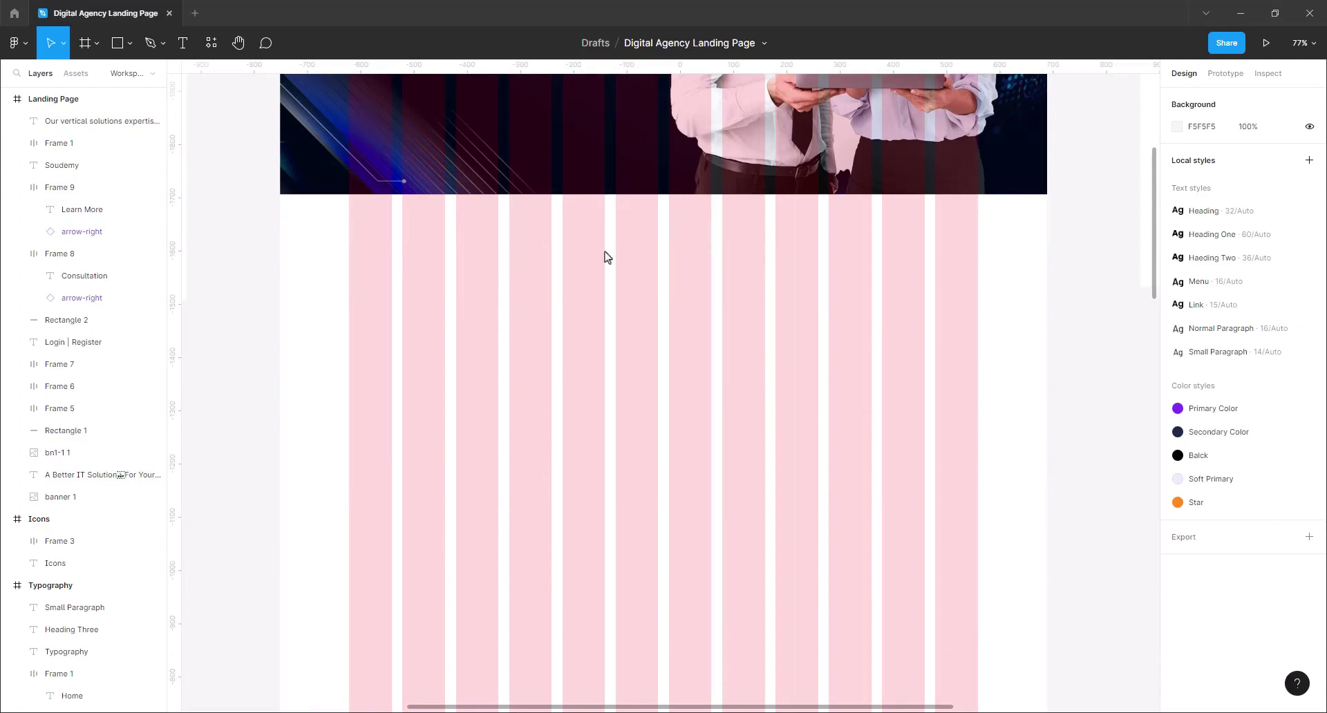
# - Paste the 'About Our Company' text below the banner
pyautogui.click(185, 50)
pyautogui.click(375, 225)
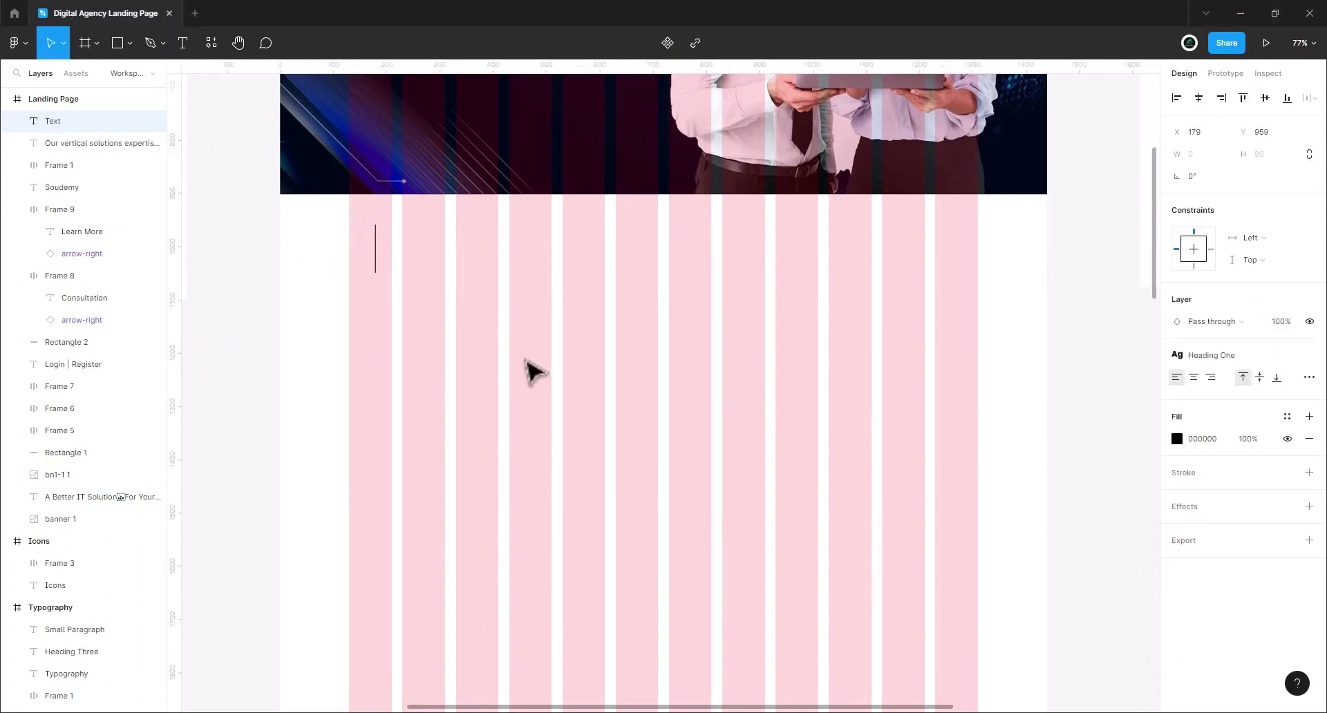
pyautogui.write('About Our Company')
pyautogui.press('Escape')
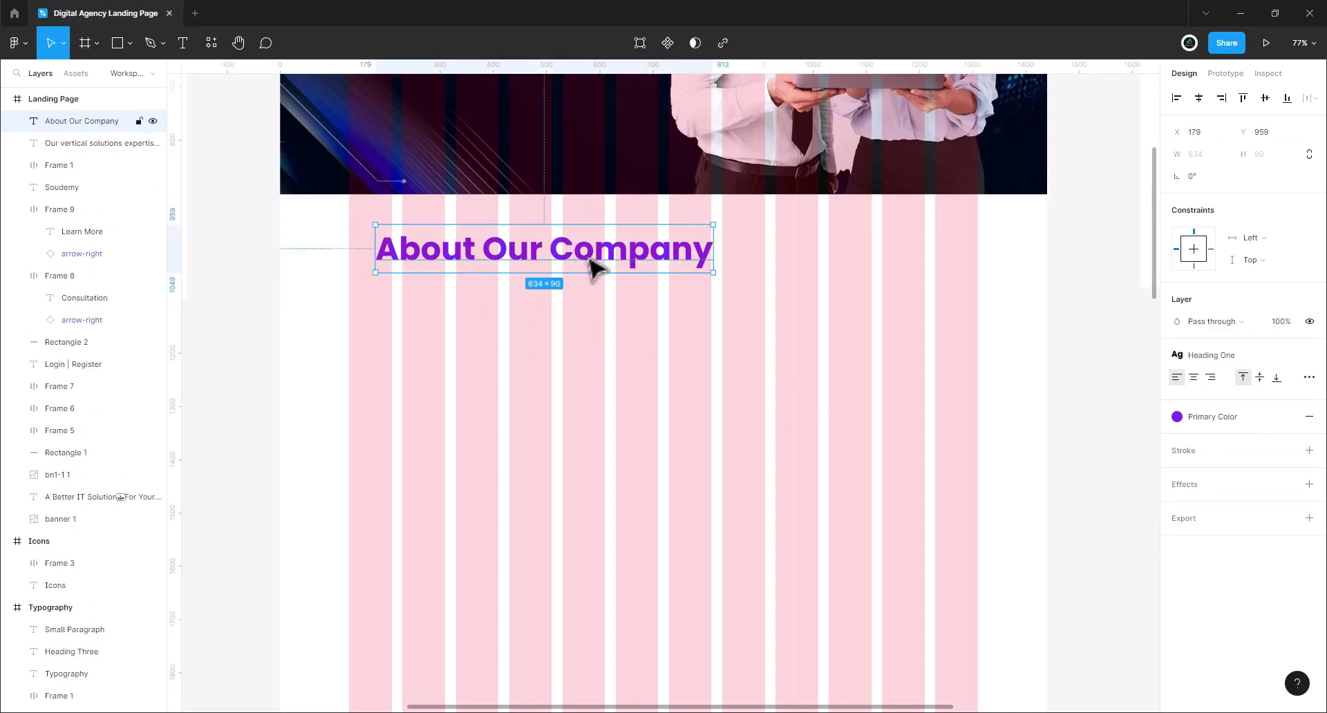
pyautogui.moveTo(592, 266); pyautogui.dragTo(590, 266)
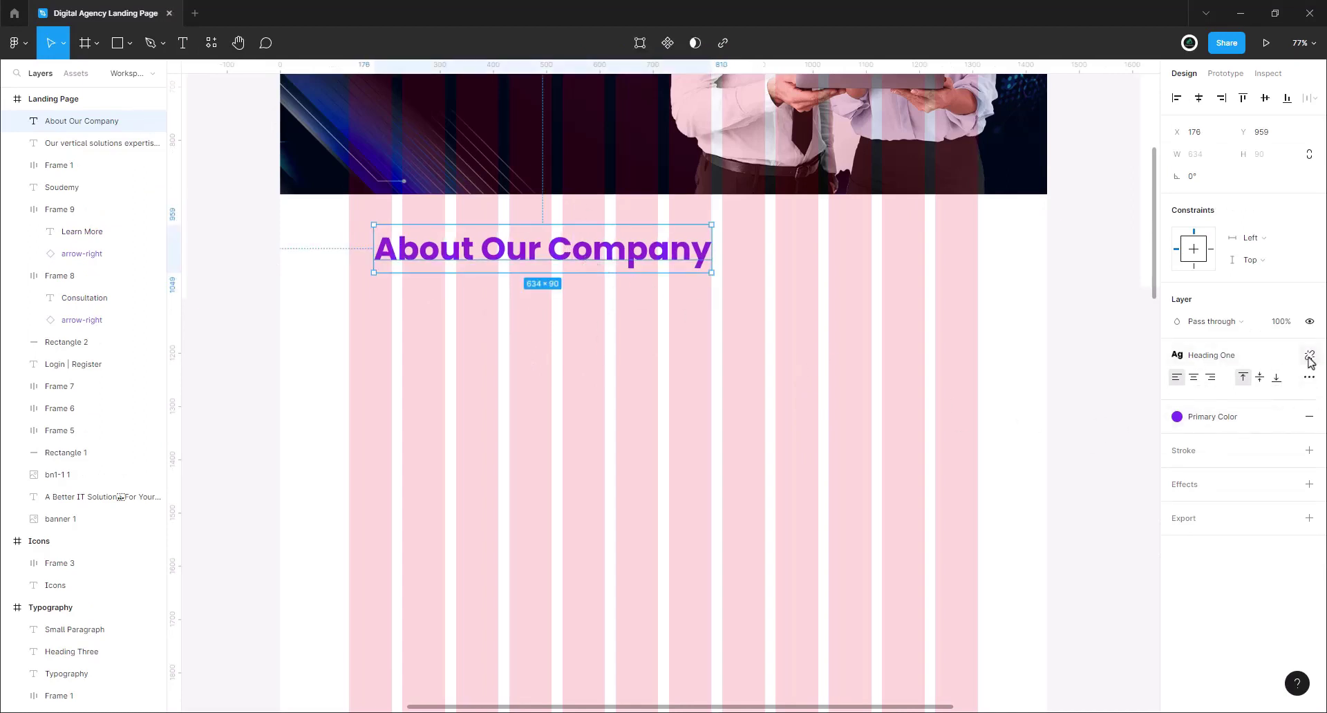
# - Detach Heading One and make the label 18 SemiBold, shifted right and down
pyautogui.click(1310, 355)
pyautogui.click(1263, 400)
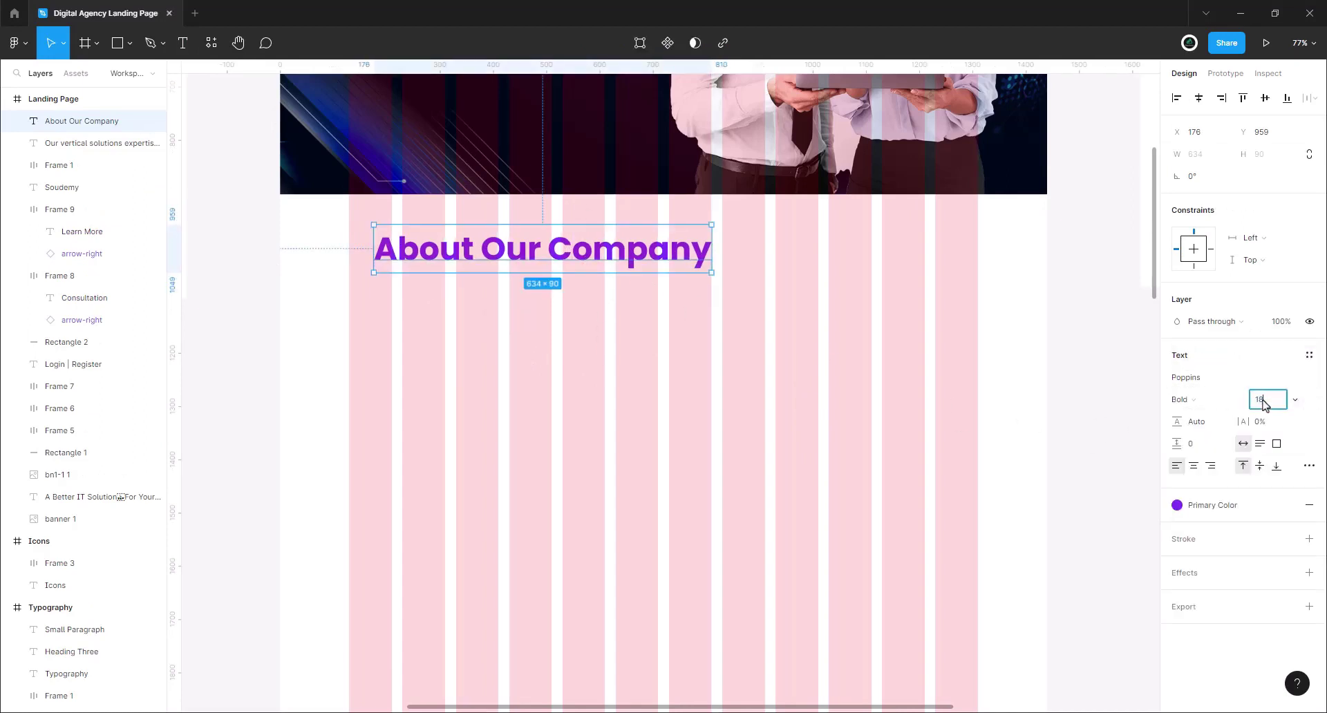
pyautogui.press('Return')
pyautogui.click(1202, 401)
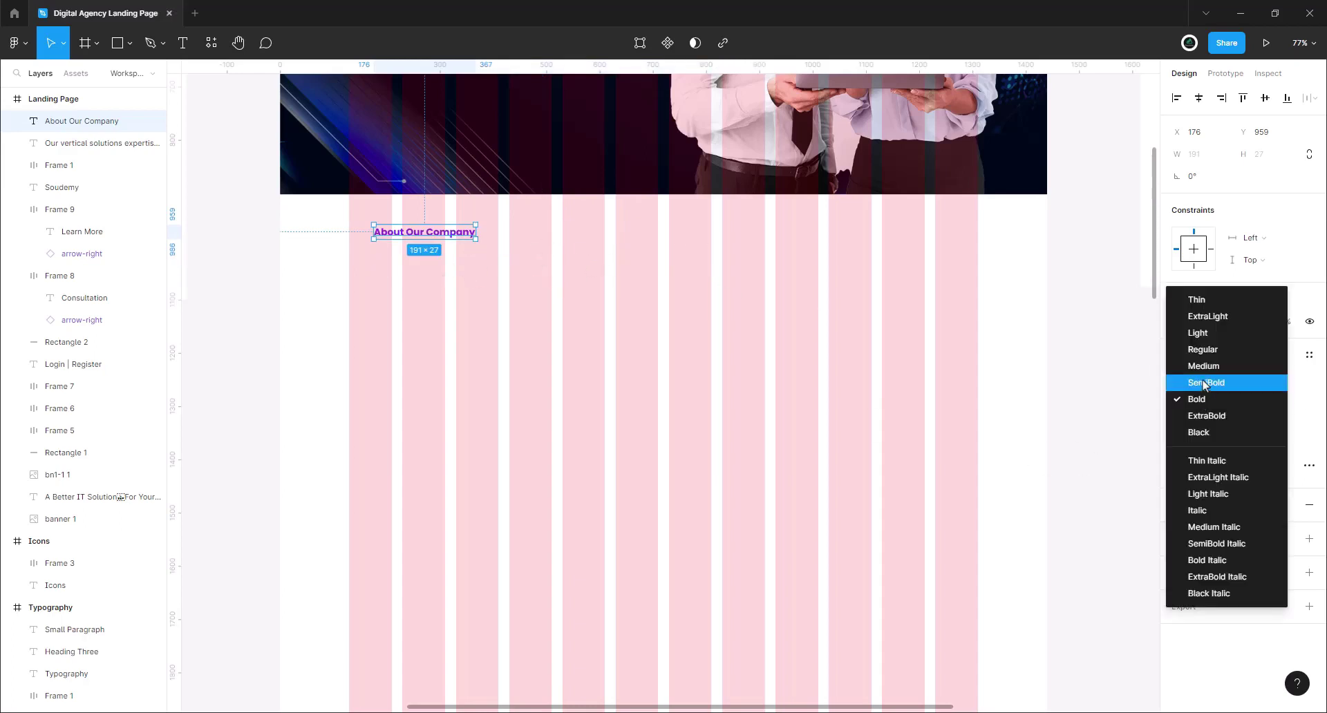
pyautogui.click(1195, 367)
pyautogui.click(1216, 403)
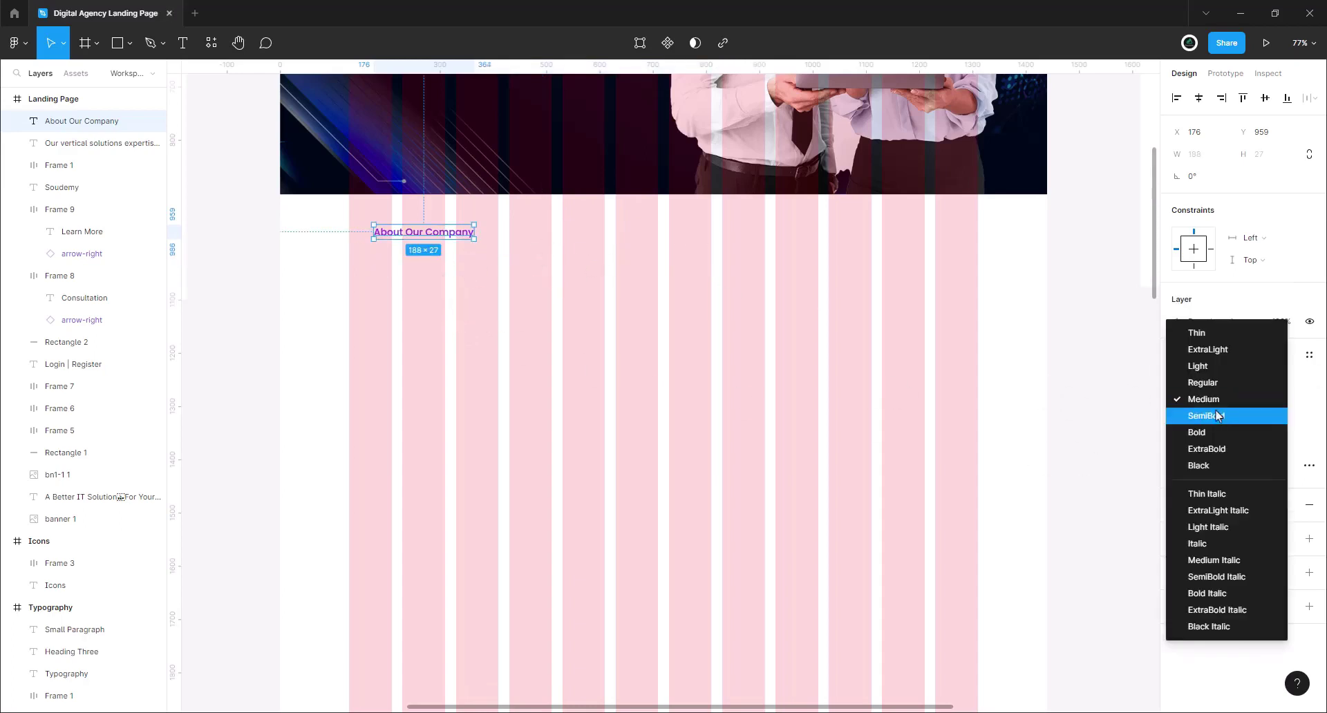
pyautogui.click(459, 304)
pyautogui.moveTo(435, 241); pyautogui.dragTo(461, 251)
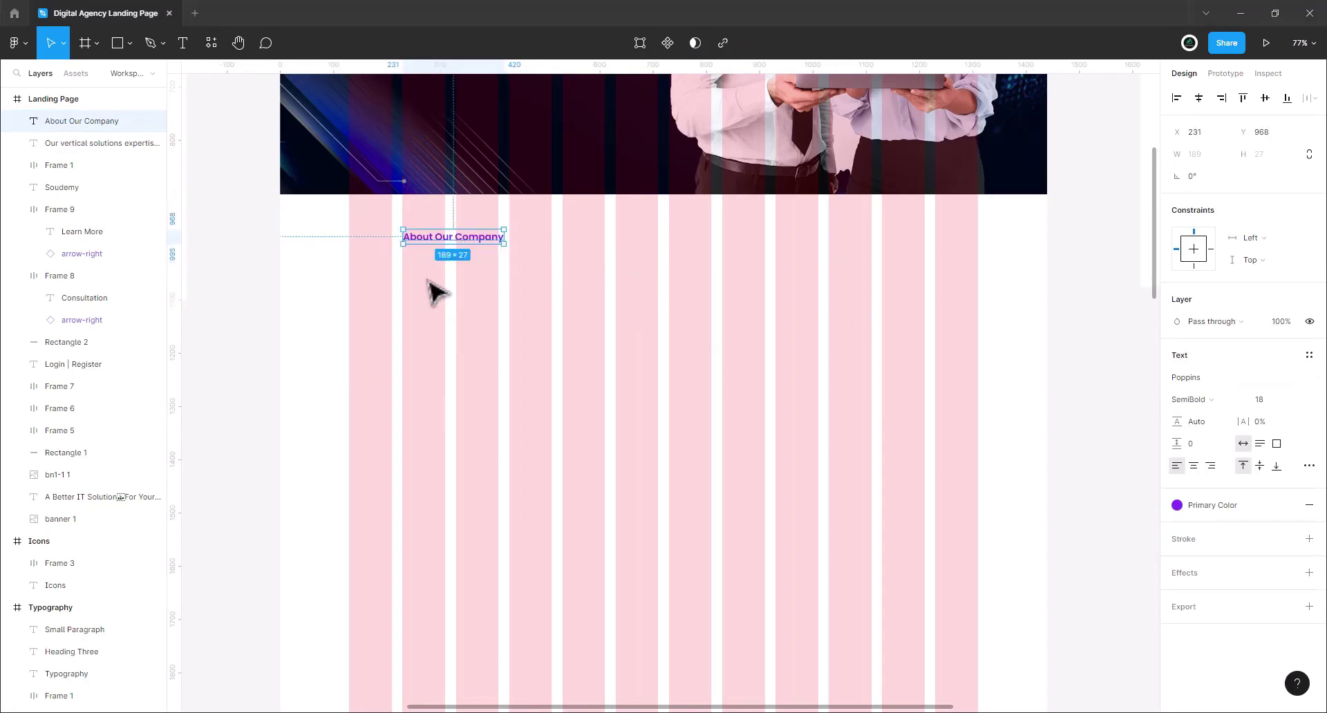
pyautogui.click(199, 148)
# - Add 'Working Company Facility' under the label and apply the Heading Two style
pyautogui.press('t')
pyautogui.hotkey('ctrl', 'v')
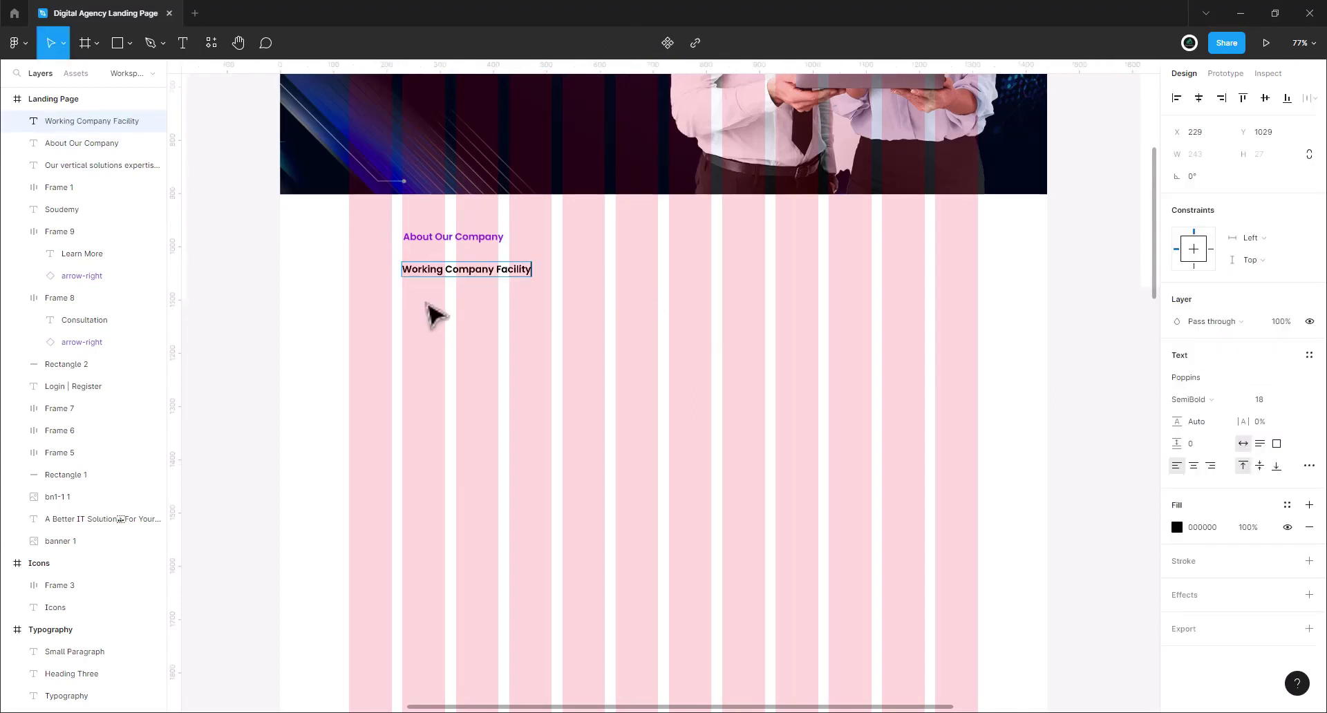
pyautogui.moveTo(439, 271); pyautogui.dragTo(464, 271)
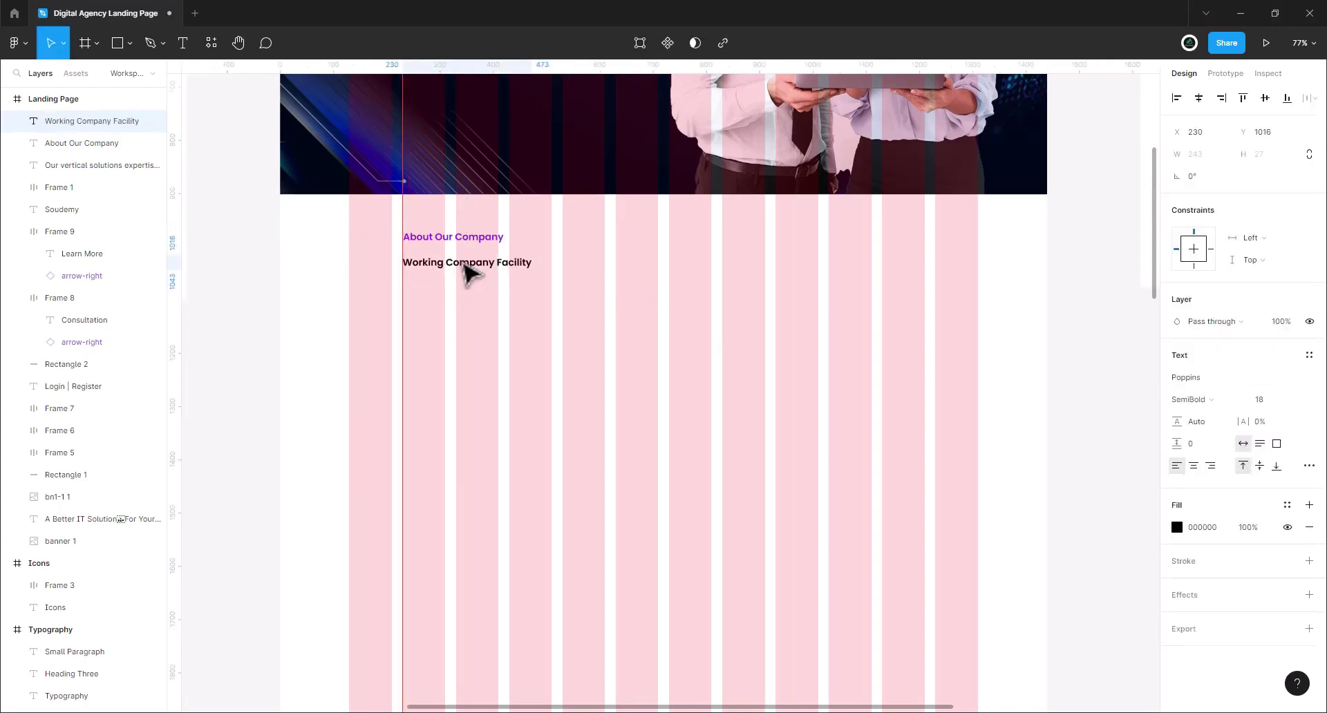
pyautogui.click(1308, 358)
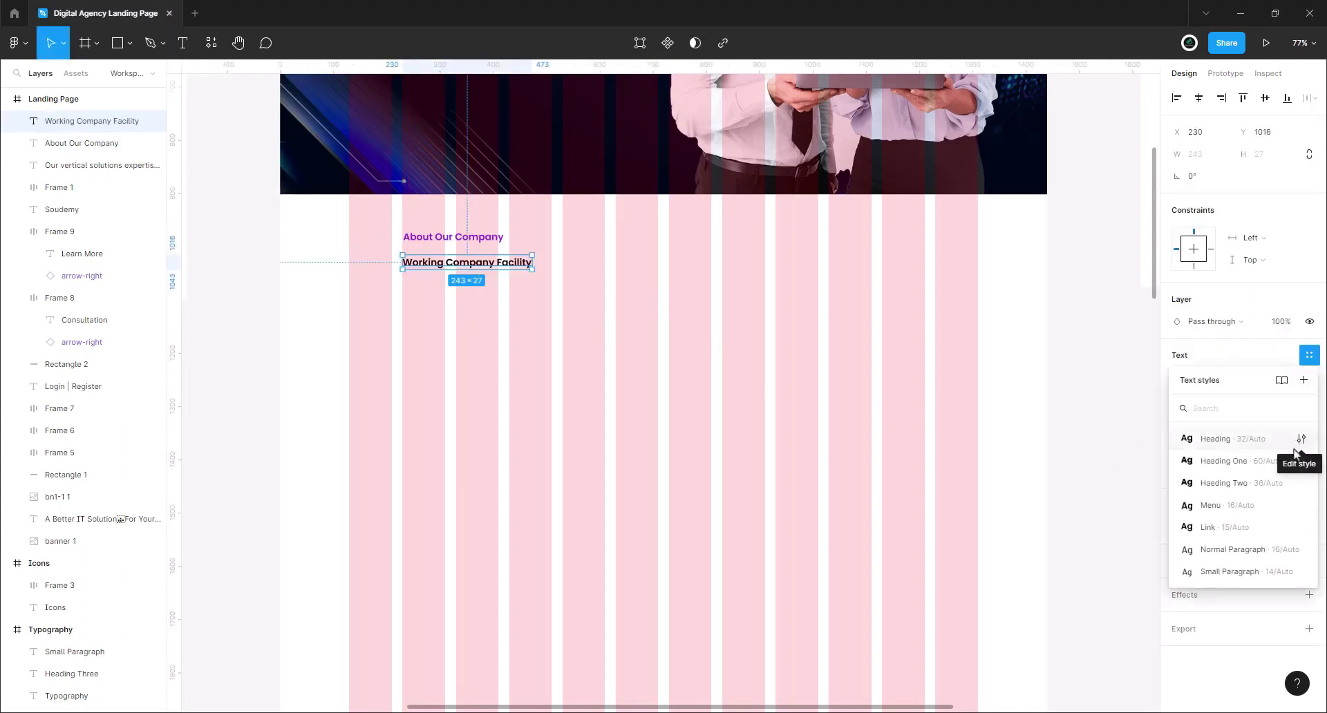
pyautogui.click(1224, 434)
pyautogui.click(470, 343)
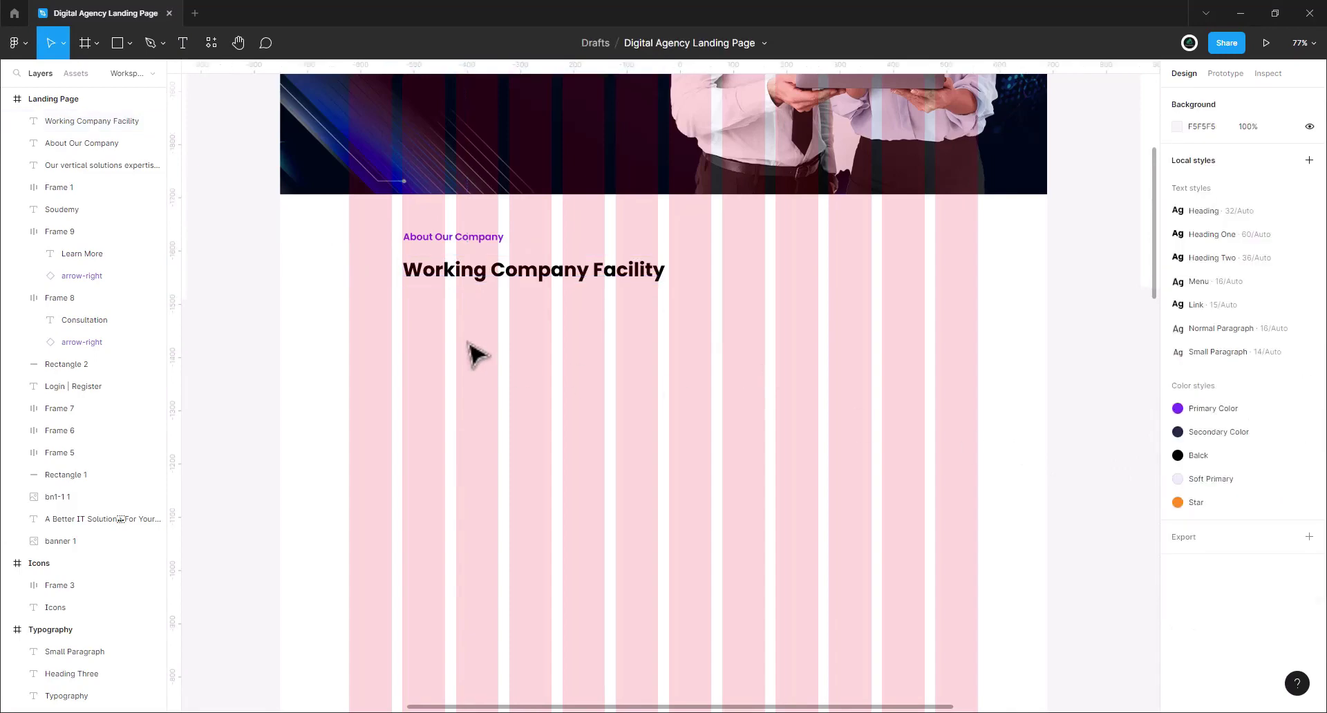
pyautogui.click(512, 283)
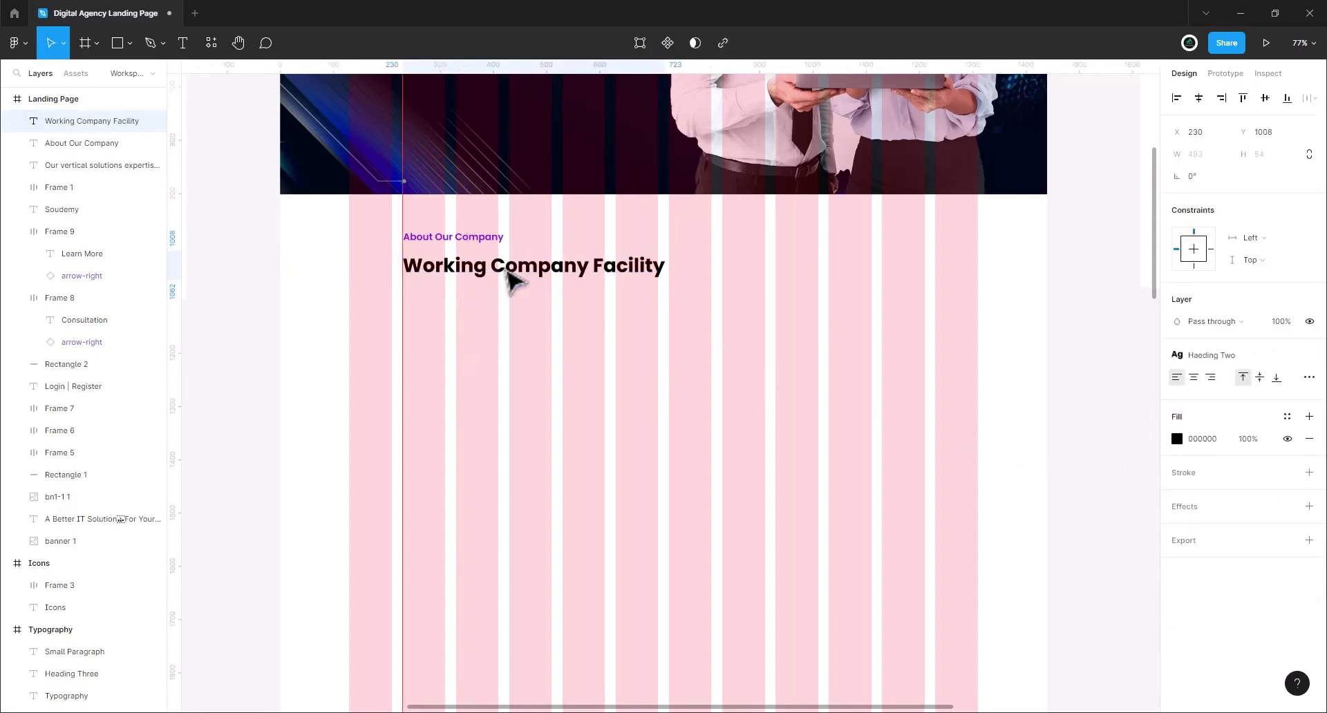
pyautogui.click(497, 315)
pyautogui.click(184, 44)
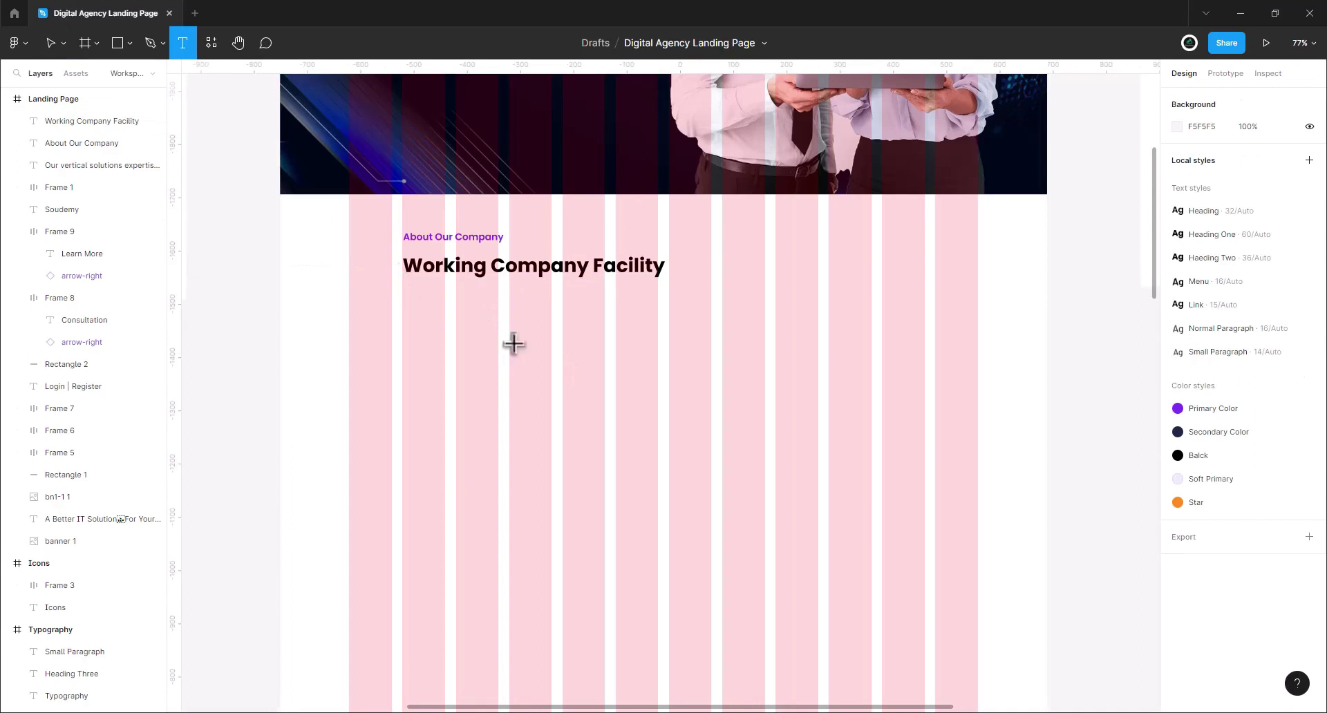
# - Add the lorem paragraph in Normal Paragraph style, broken after 'eiusmod', under the heading
pyautogui.click(407, 297)
pyautogui.hotkey('ctrl', 'v')
pyautogui.press('Escape')
pyautogui.press('Return')
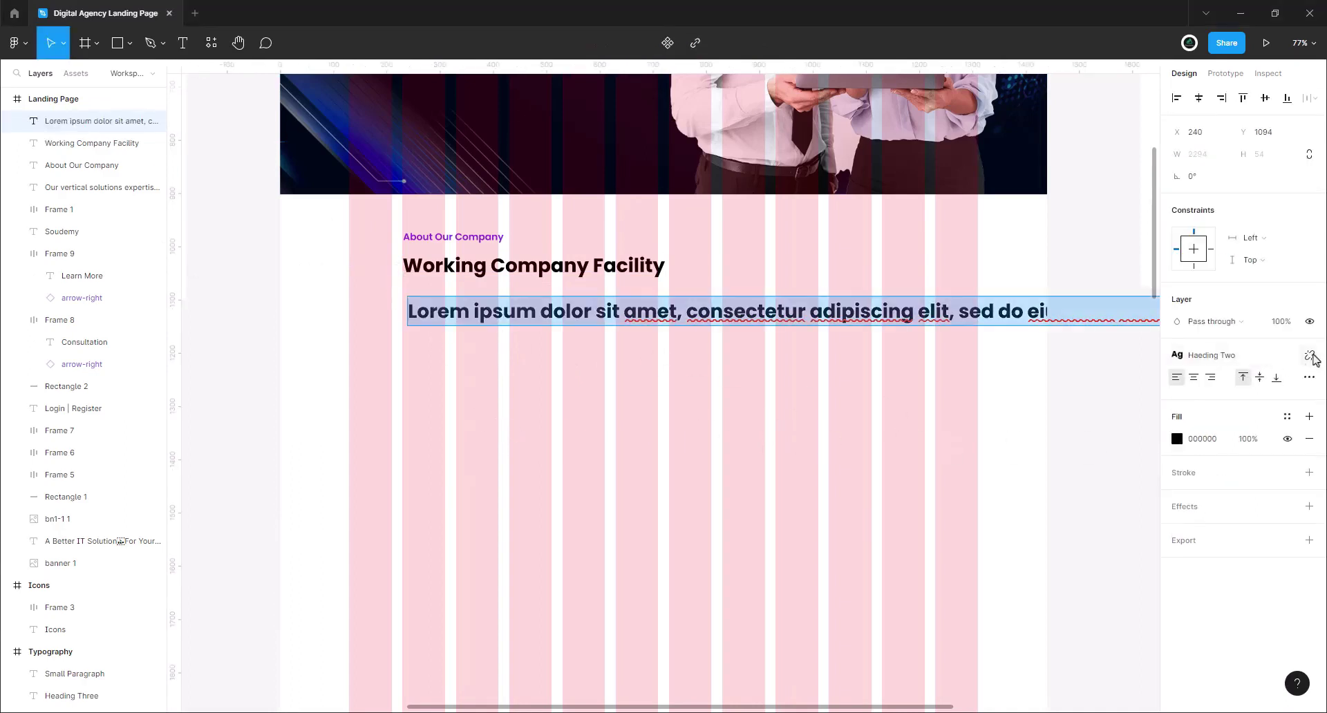
pyautogui.click(1310, 356)
pyautogui.click(1238, 552)
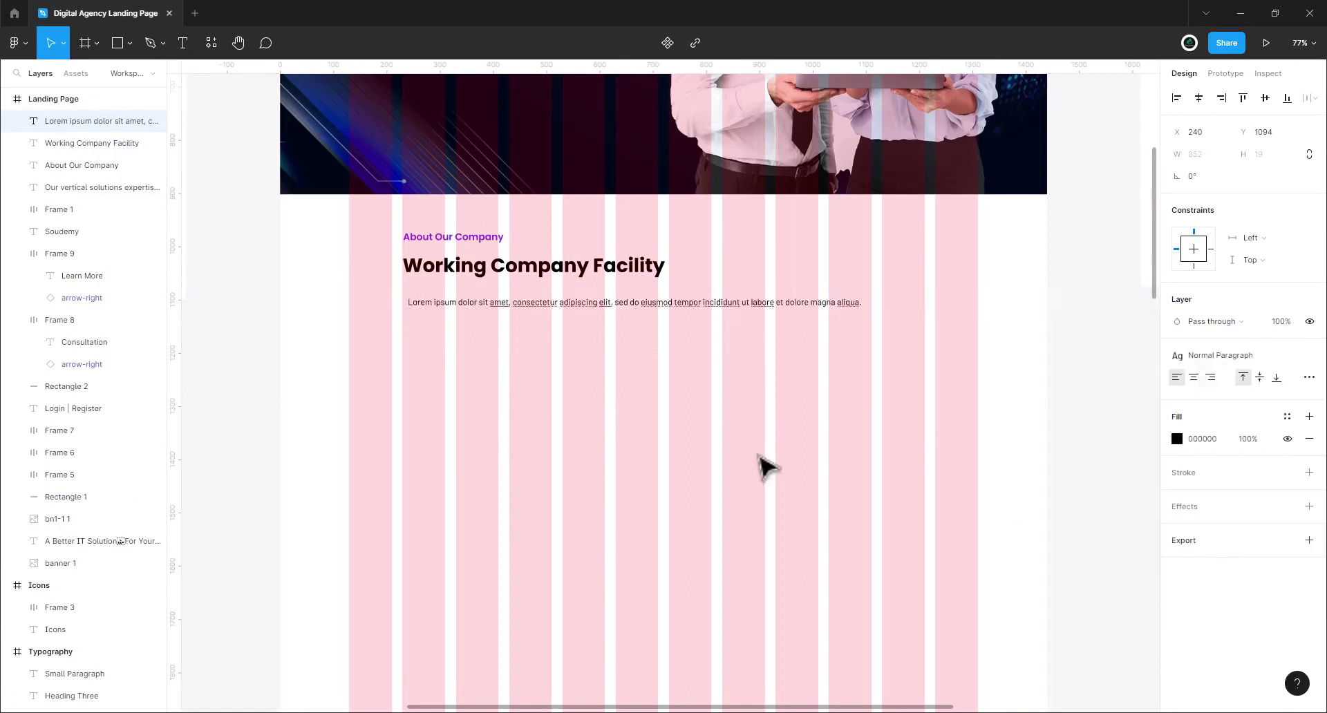
pyautogui.doubleClick(670, 303)
pyautogui.click(669, 302)
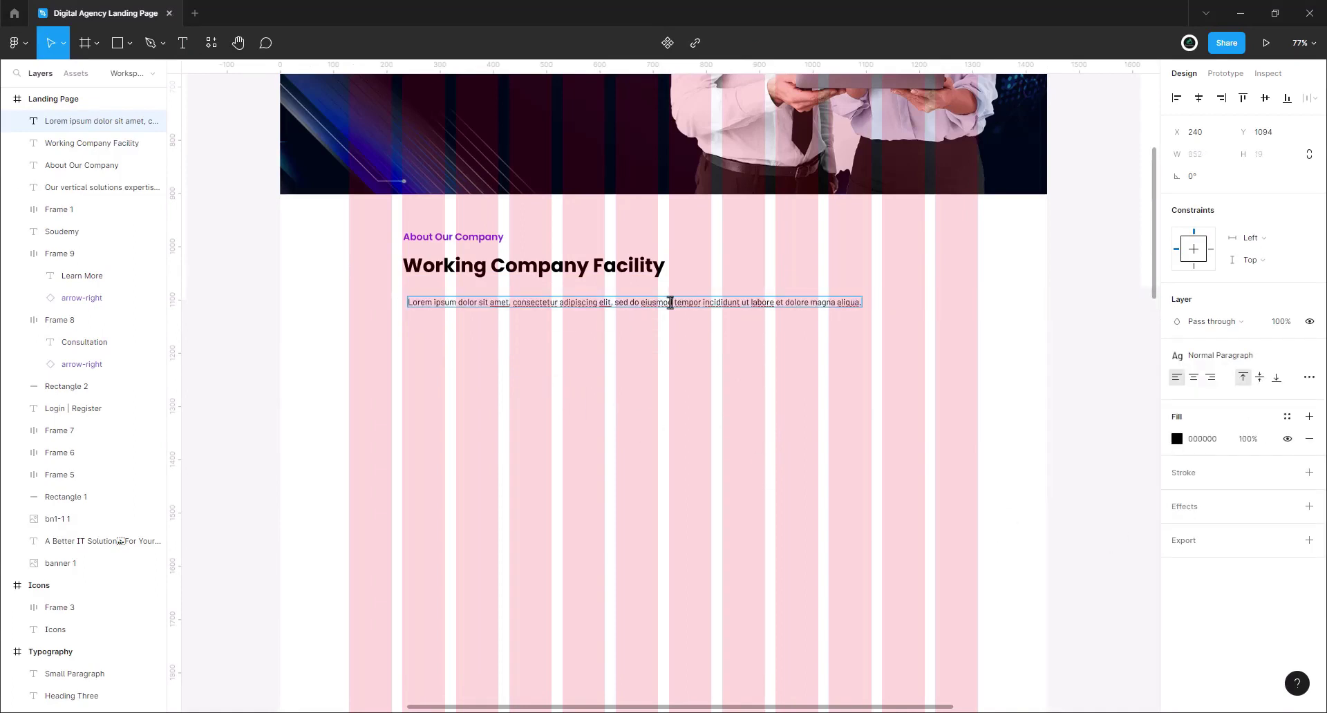
pyautogui.press('Return')
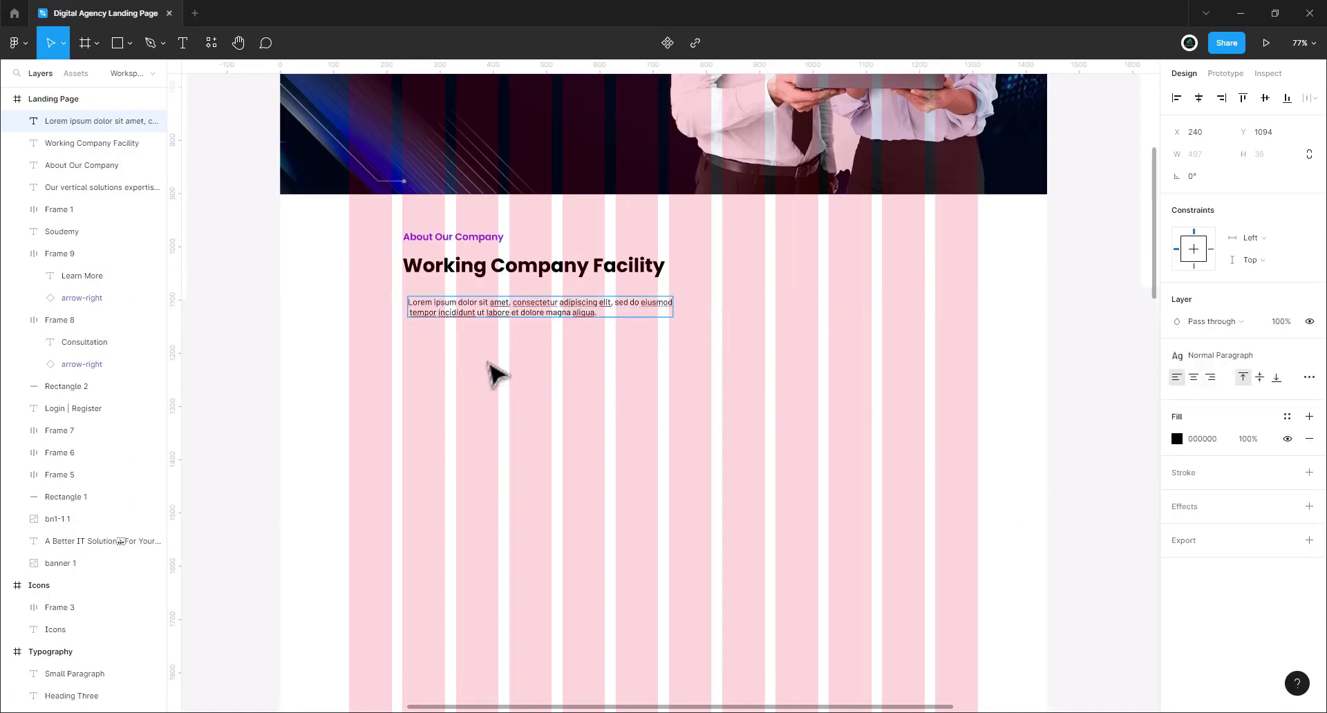
pyautogui.press('Escape')
pyautogui.moveTo(443, 315); pyautogui.dragTo(443, 312)
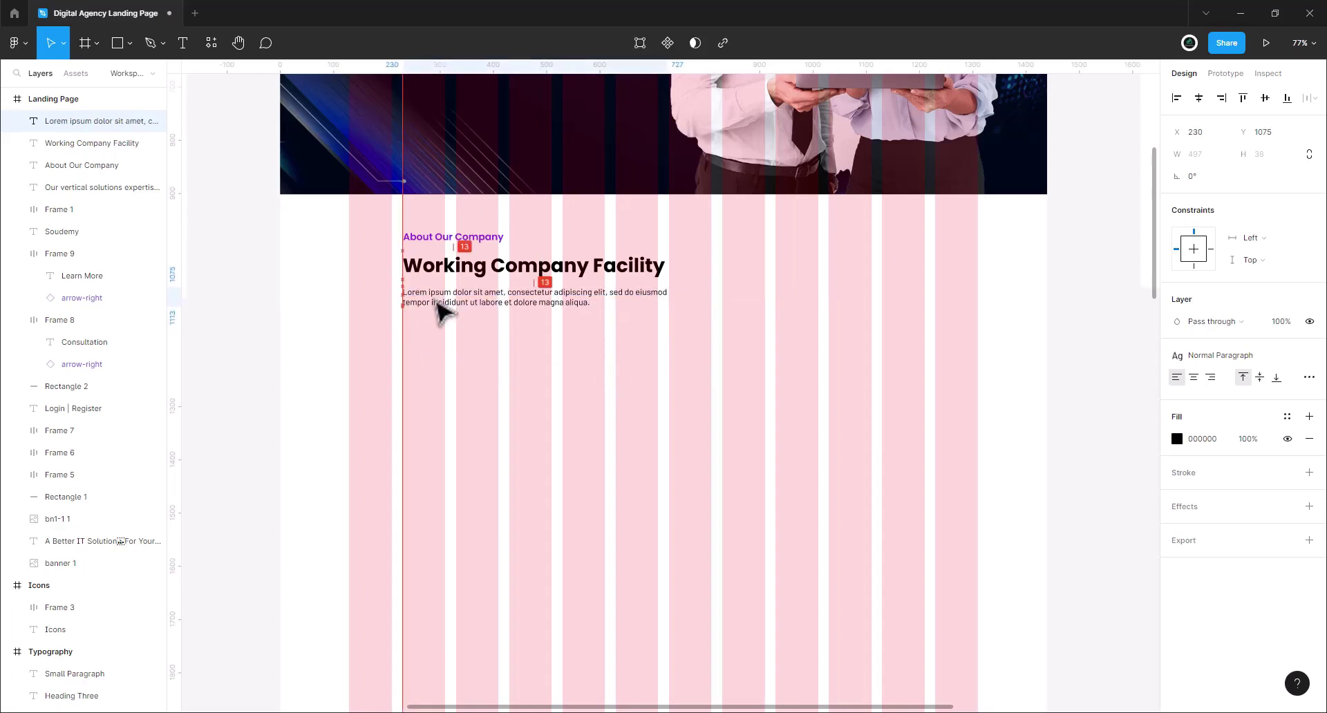
pyautogui.click(498, 397)
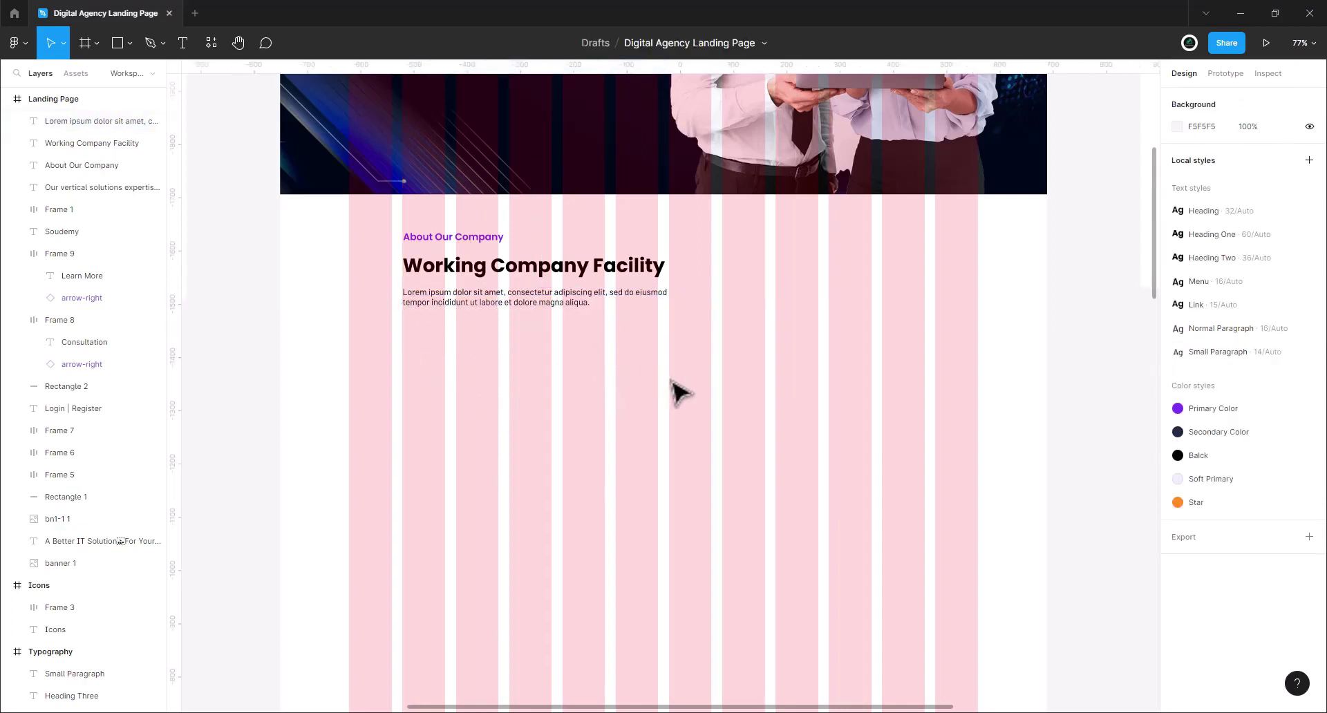
# - Wrap the three texts in a left-aligned auto-layout frame with 15 spacing at X 130
pyautogui.moveTo(647, 373); pyautogui.dragTo(449, 232)
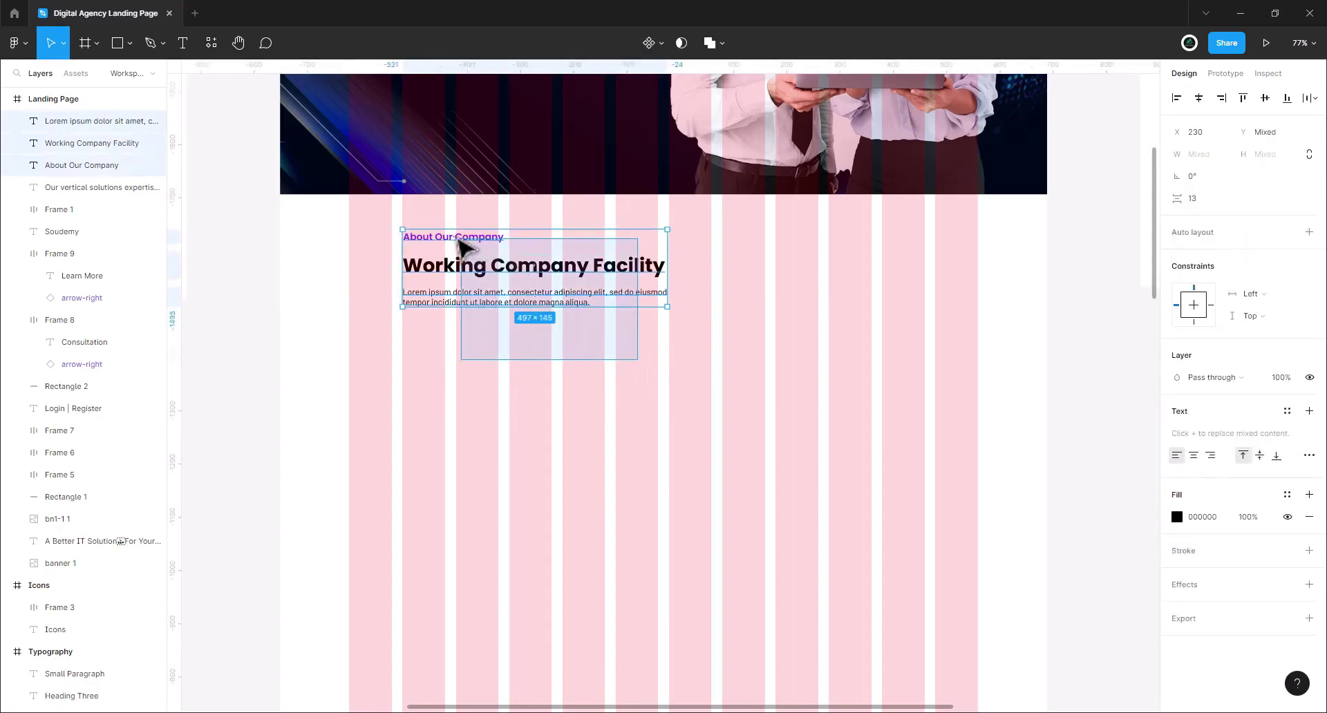
pyautogui.hotkey('shift', 'a')
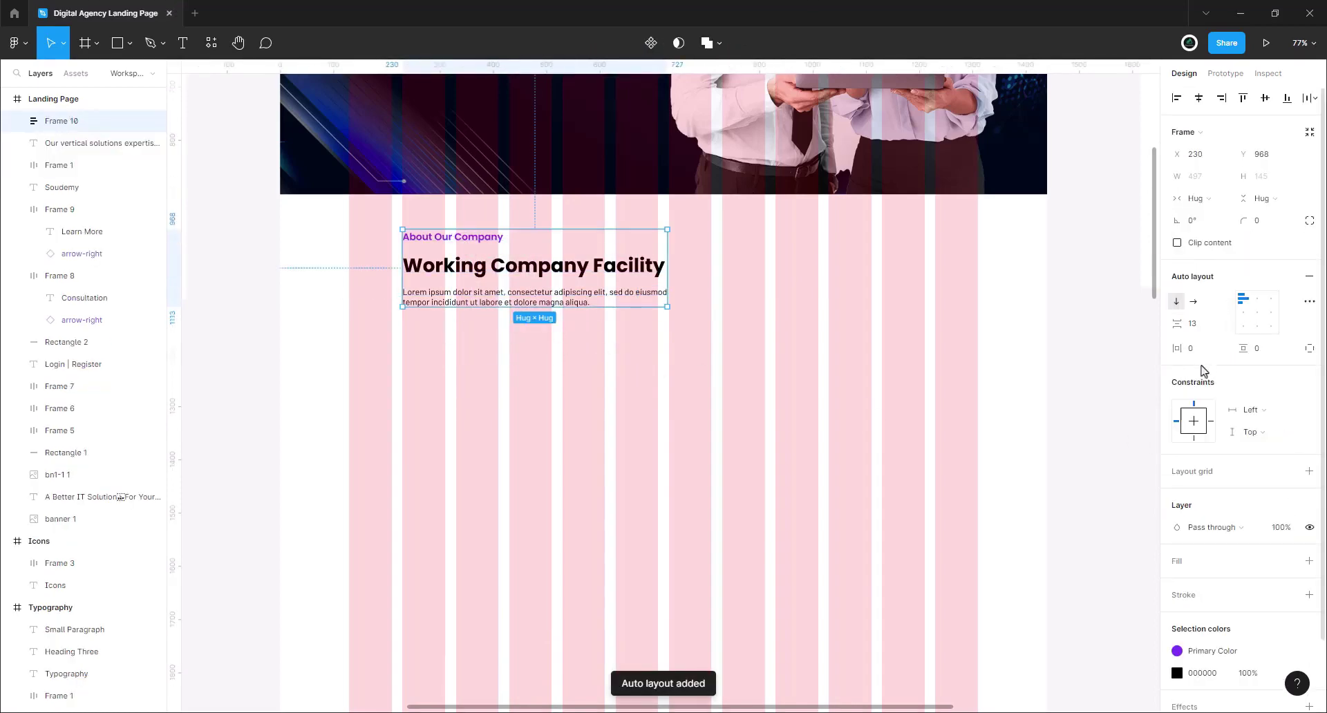
pyautogui.click(1258, 314)
pyautogui.click(1243, 313)
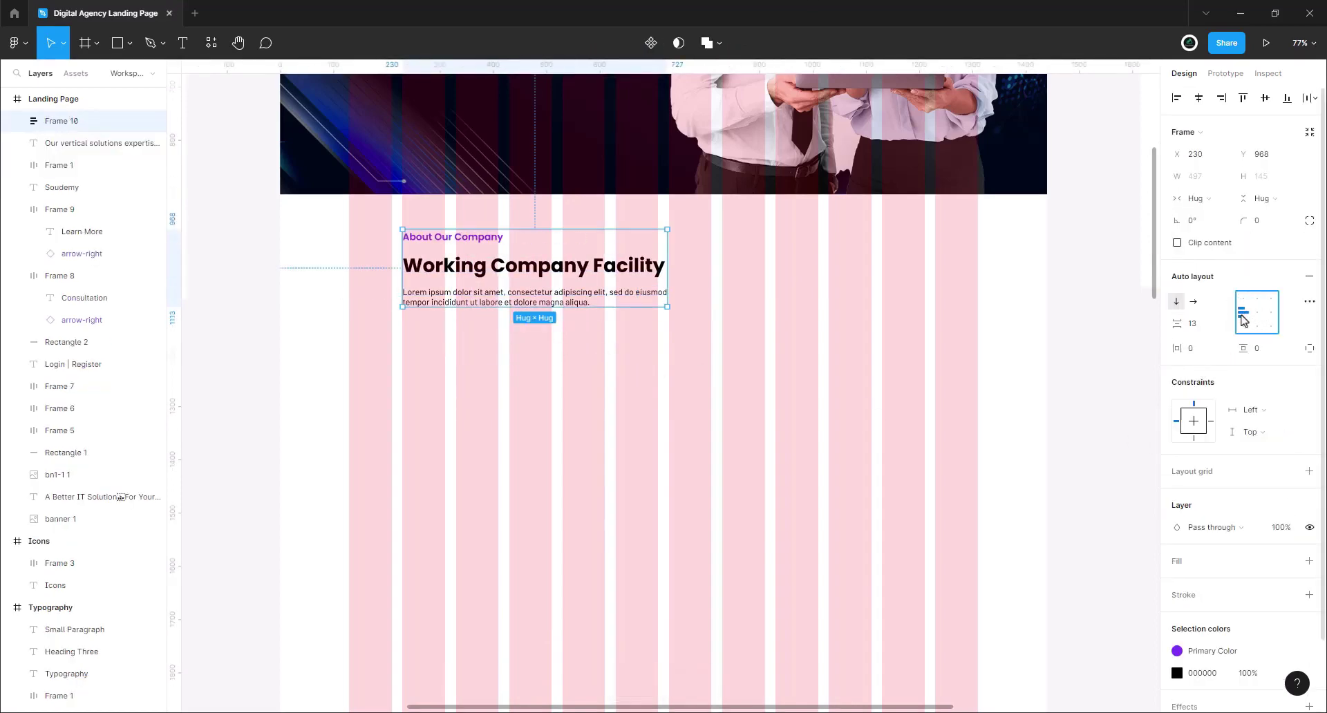
pyautogui.press('Return')
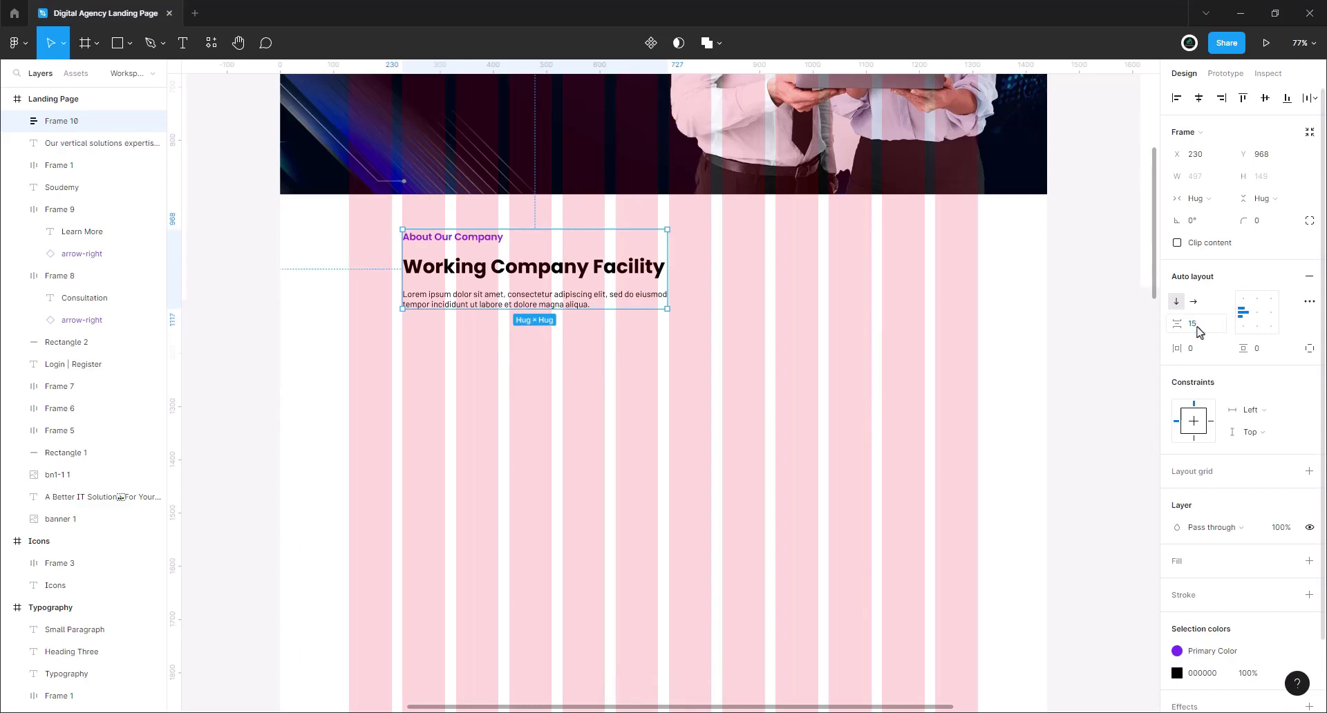
pyautogui.press('Return')
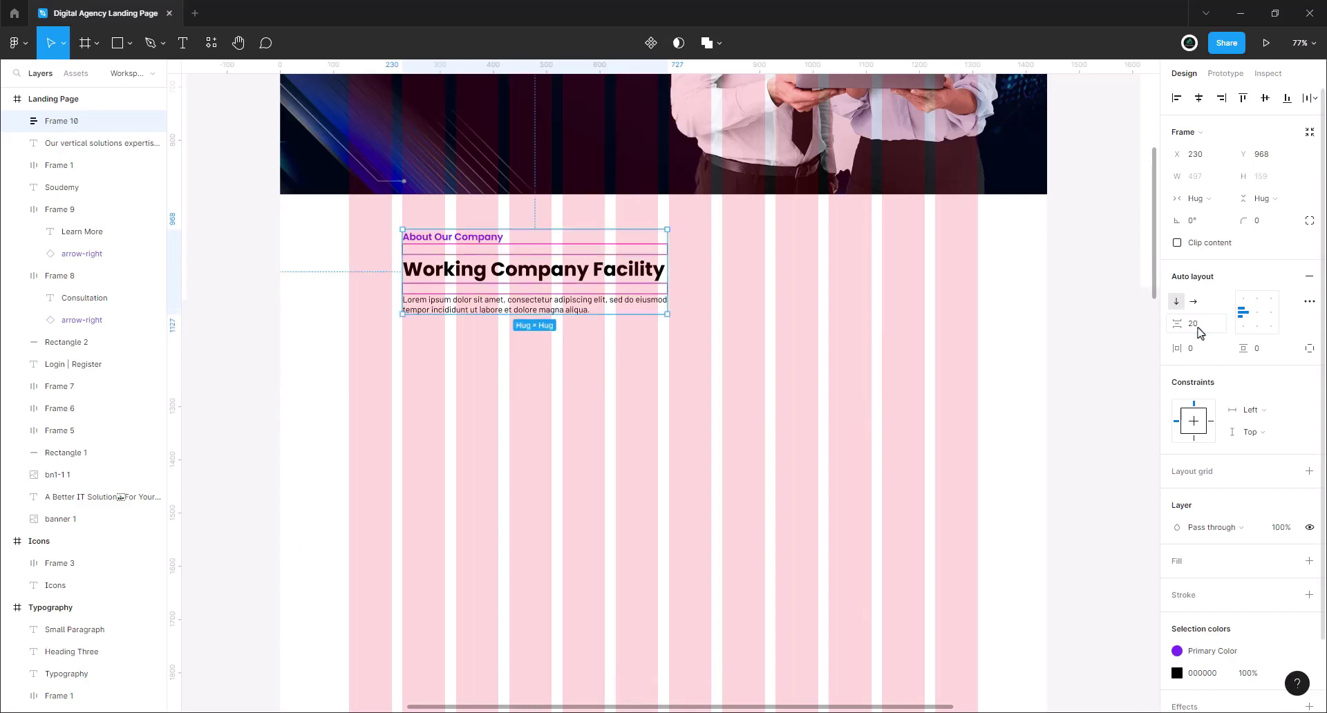
pyautogui.hotkey('ctrl', 'z')
pyautogui.moveTo(495, 287)
pyautogui.mouseDown()
pyautogui.moveTo(437, 302)
pyautogui.moveTo(440, 317)
pyautogui.mouseUp()
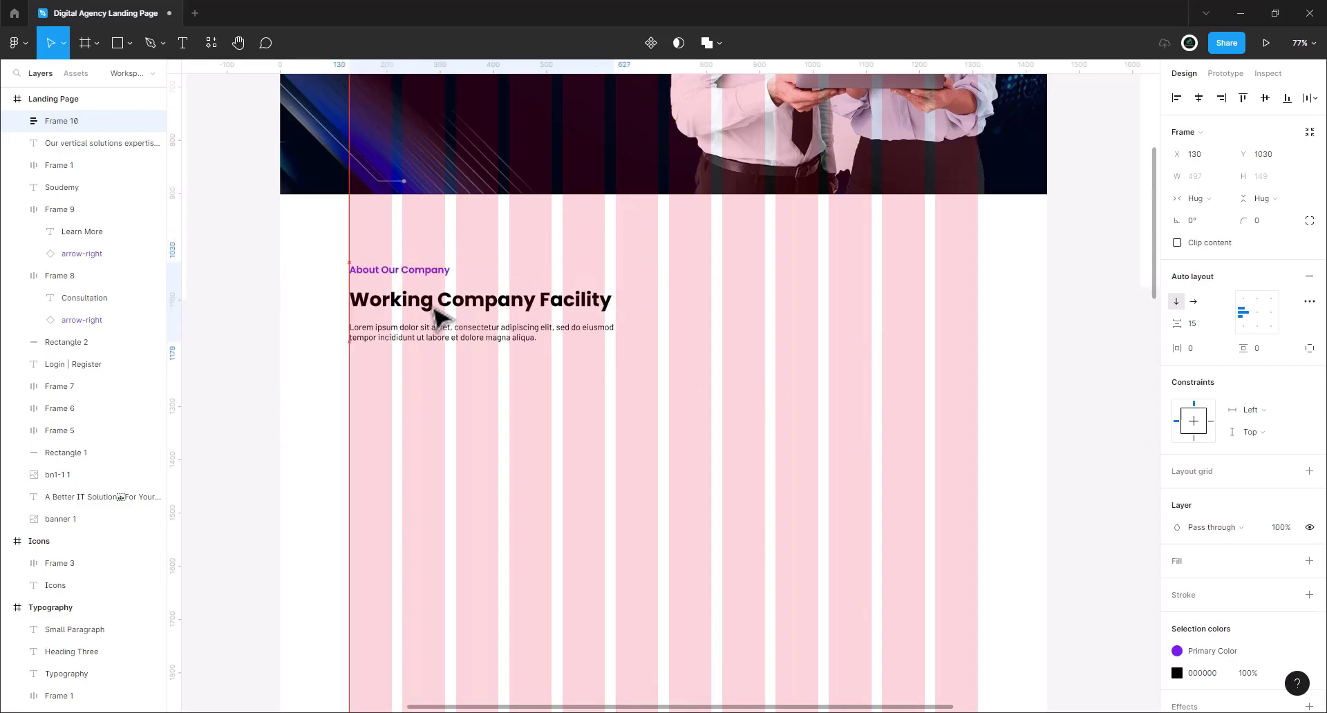
pyautogui.click(557, 369)
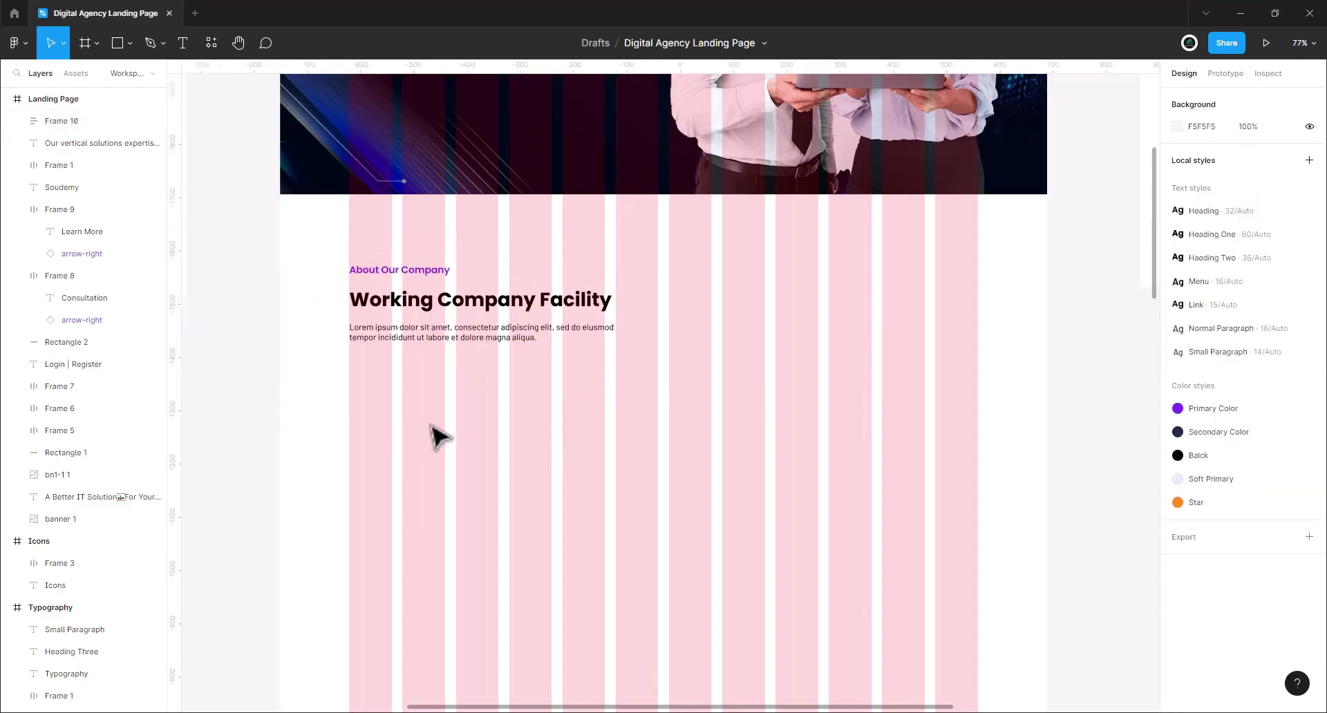
# - Move the 380×380 office photo from the Assets board beside the About text
pyautogui.scroll(-3, 437, 436)
pyautogui.hscroll(-5, 521, 261)
pyautogui.scroll(4, 528, 311)
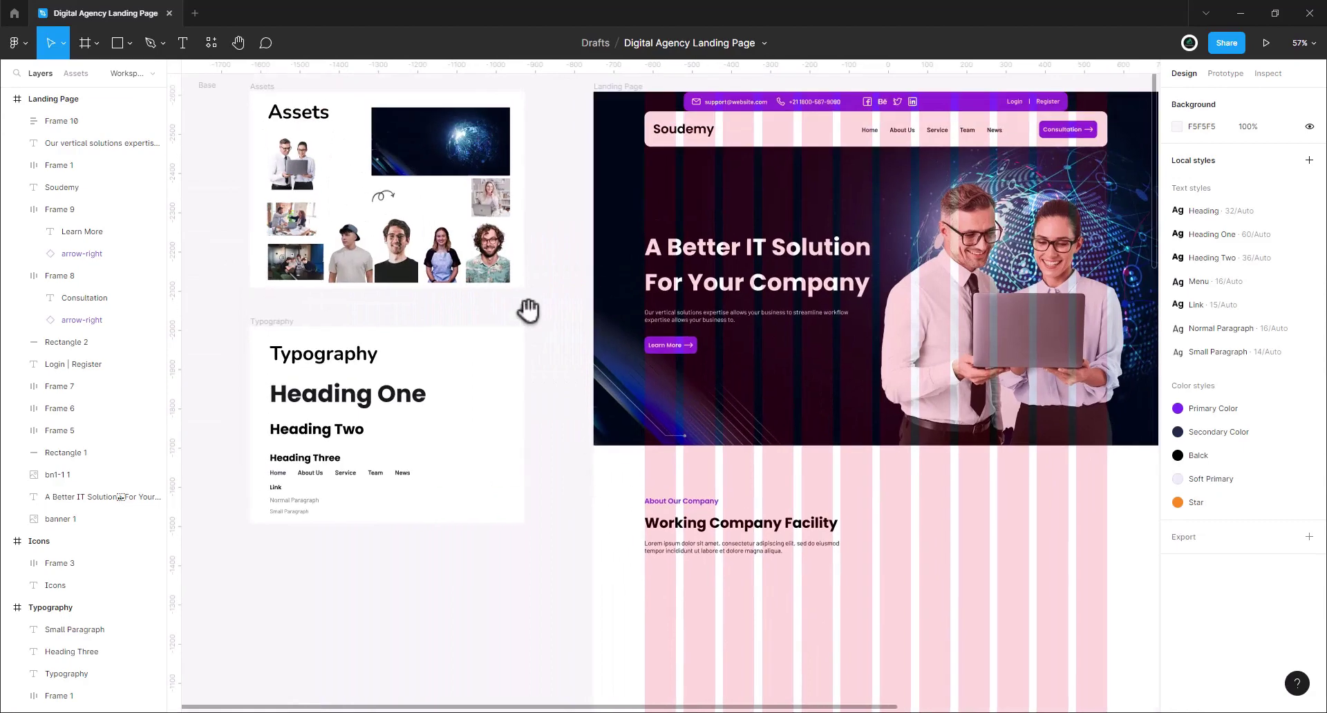
pyautogui.click(297, 266)
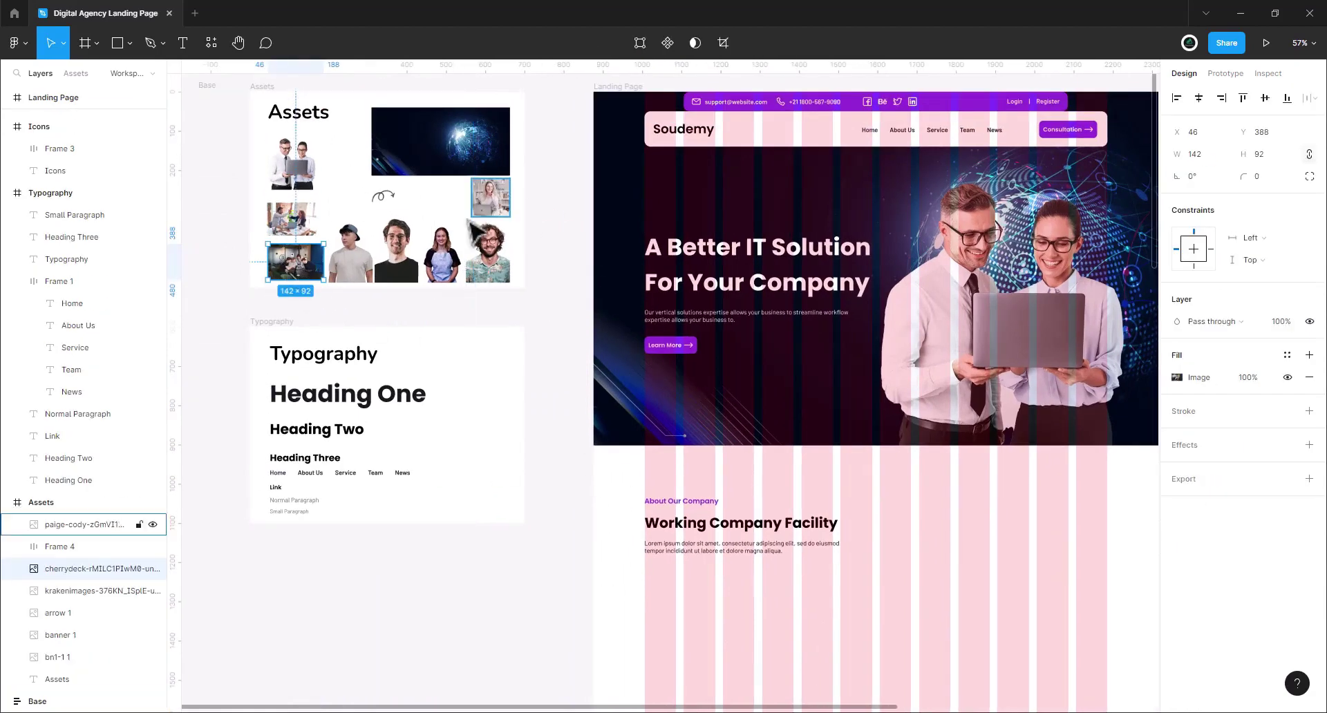
pyautogui.click(499, 208)
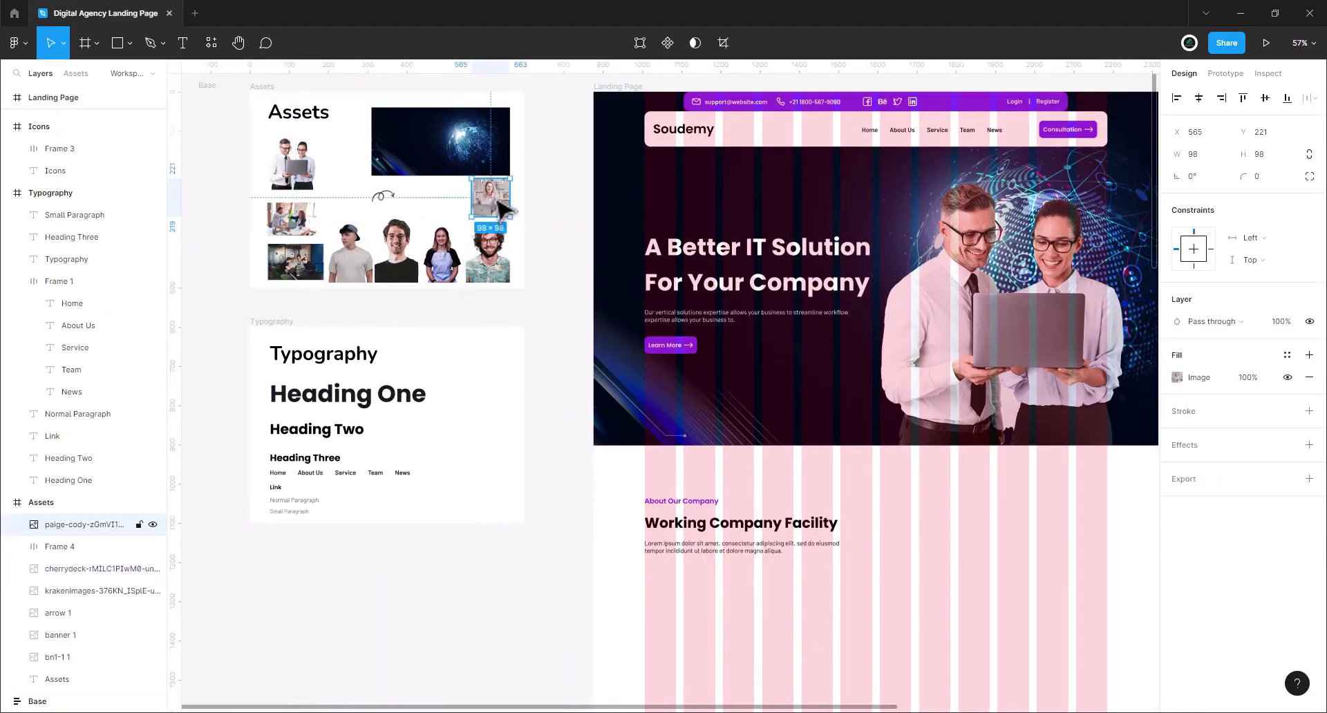
pyautogui.moveTo(503, 208); pyautogui.dragTo(930, 511)
pyautogui.hscroll(2, 759, 565)
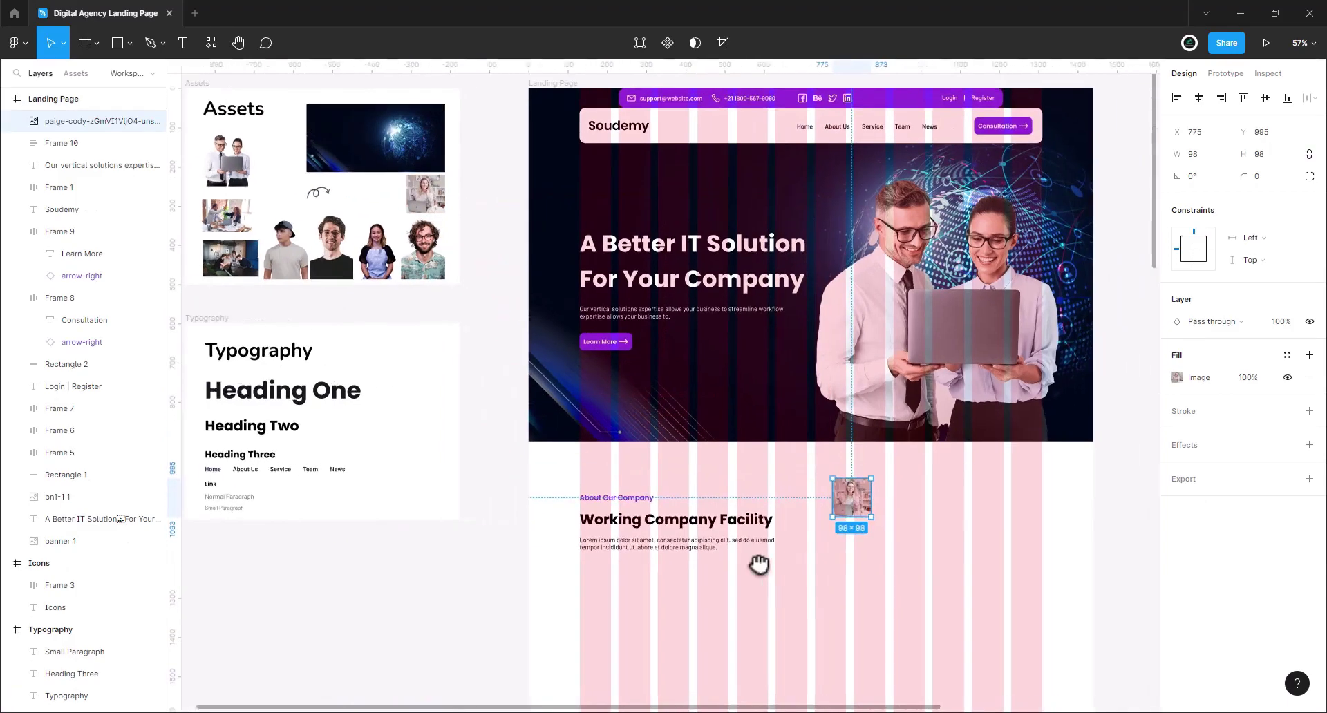
pyautogui.scroll(2, 759, 564)
pyautogui.scroll(3, 806, 578)
pyautogui.scroll(-2, 717, 525)
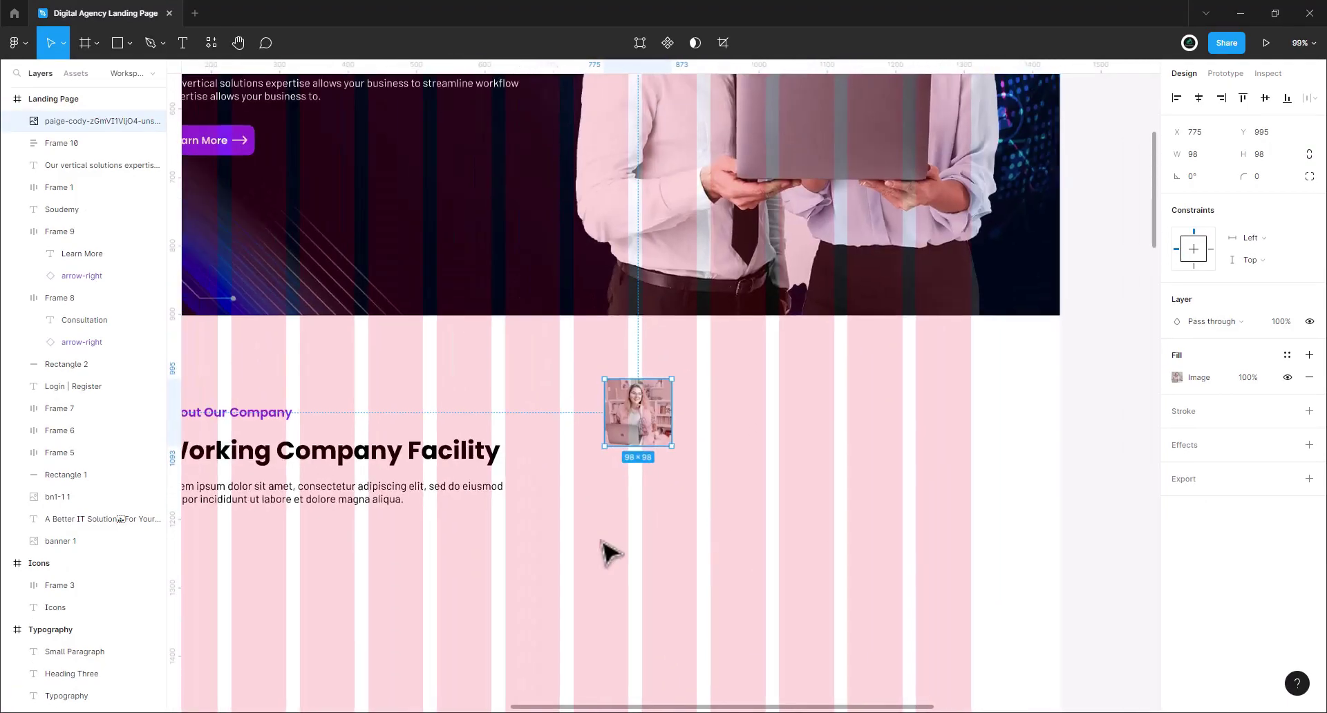
pyautogui.moveTo(608, 552); pyautogui.dragTo(714, 527)
pyautogui.moveTo(738, 405)
pyautogui.mouseDown()
pyautogui.moveTo(784, 384)
pyautogui.moveTo(773, 384)
pyautogui.moveTo(1006, 547)
pyautogui.mouseUp()
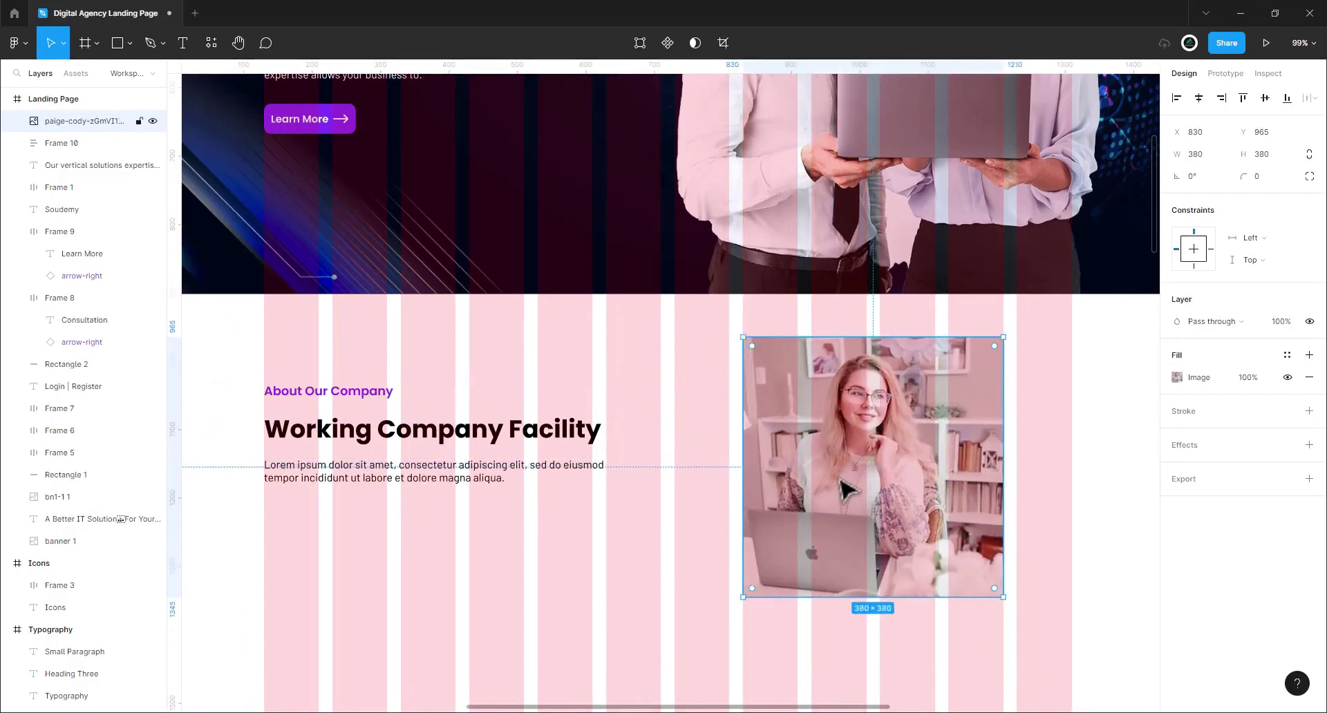
pyautogui.moveTo(870, 472); pyautogui.dragTo(870, 463)
# - Shift the About text block right and down to line up with the photo
pyautogui.doubleClick(869, 465)
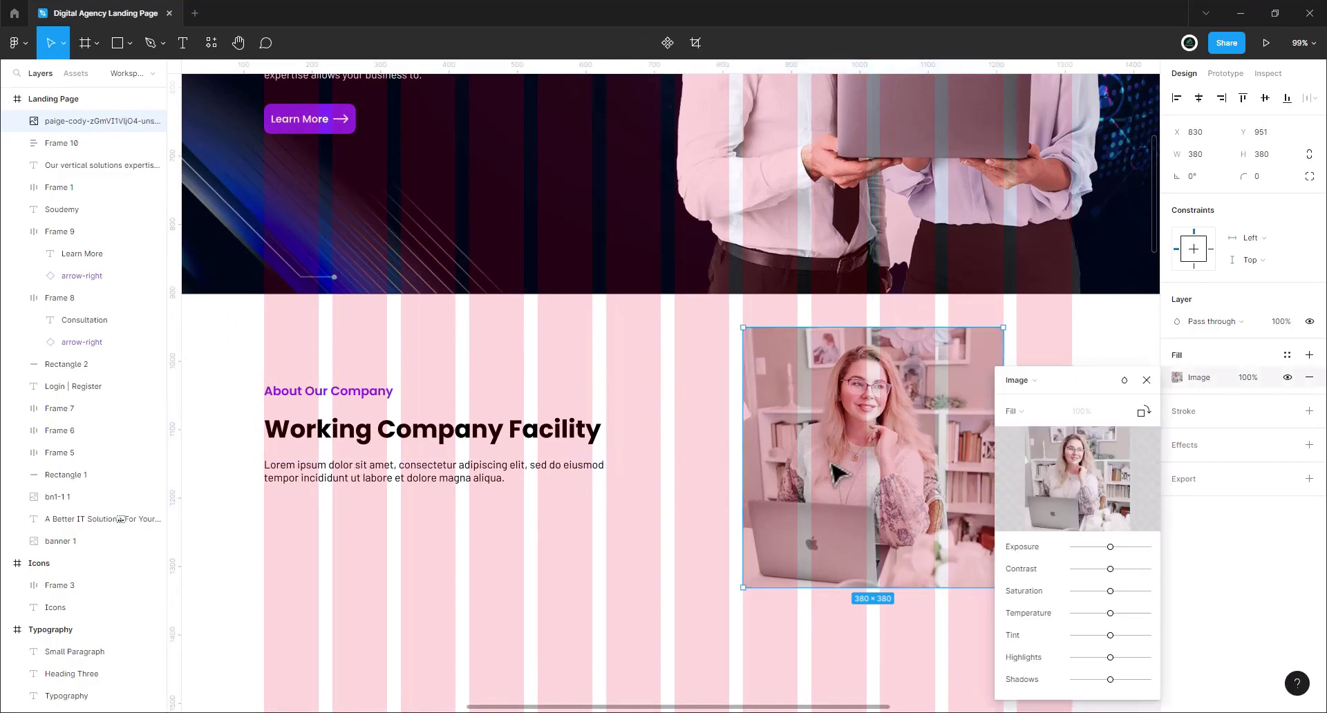
pyautogui.moveTo(438, 450); pyautogui.dragTo(488, 471)
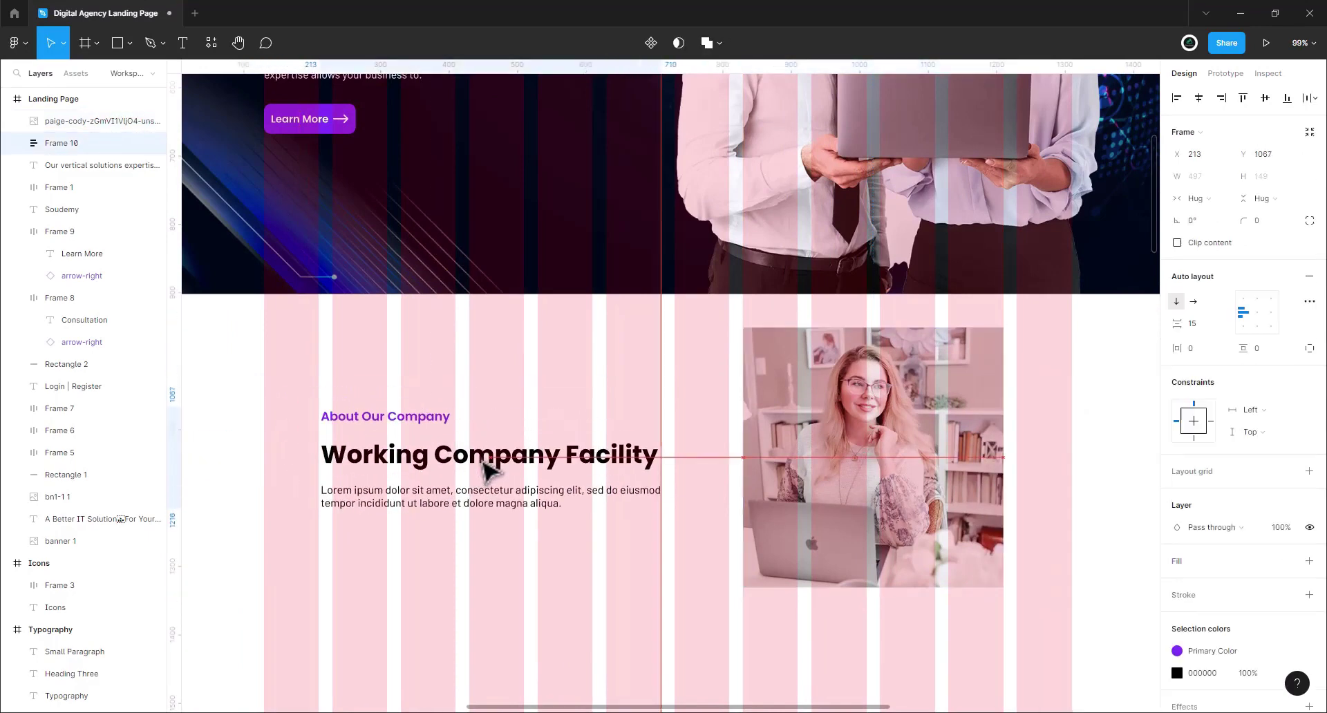
pyautogui.click(705, 607)
pyautogui.scroll(-2, 696, 625)
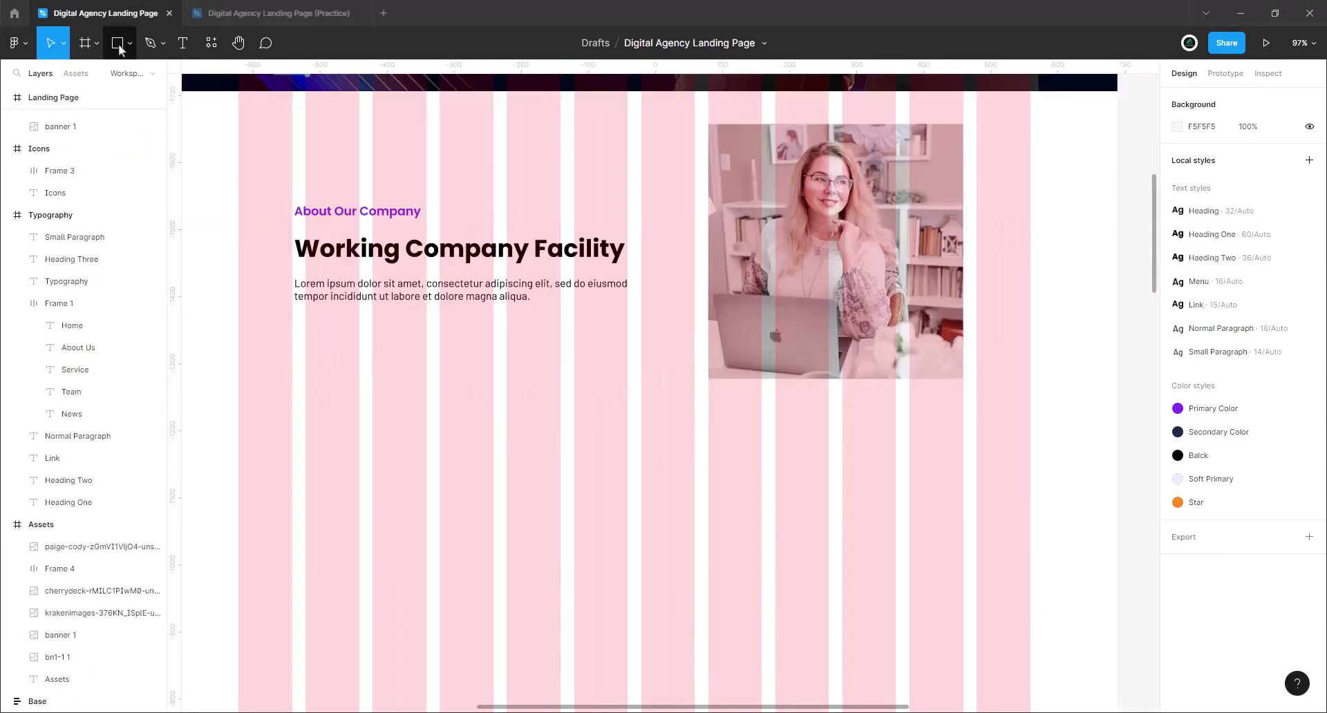
# - Draw a 1440×500 grey rectangle and align it to the page's left edge
pyautogui.click(119, 44)
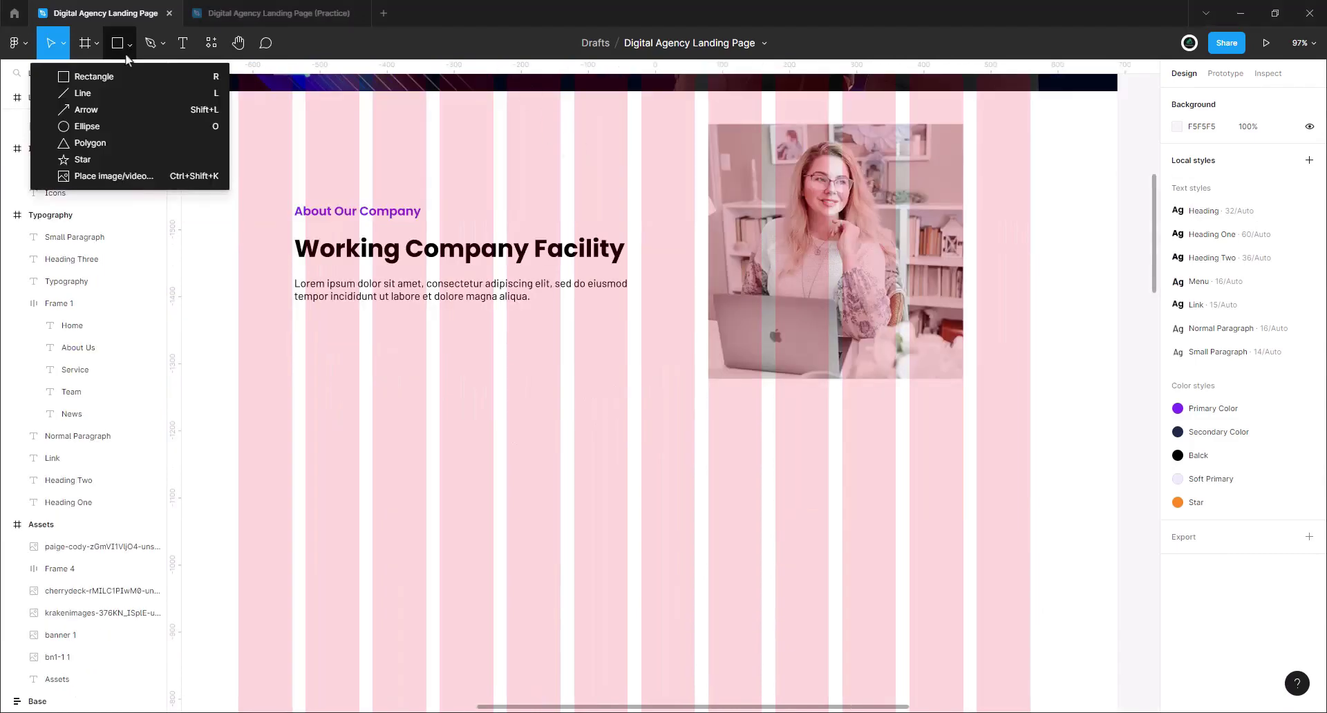
pyautogui.click(104, 74)
pyautogui.click(264, 476)
pyautogui.write('1440')
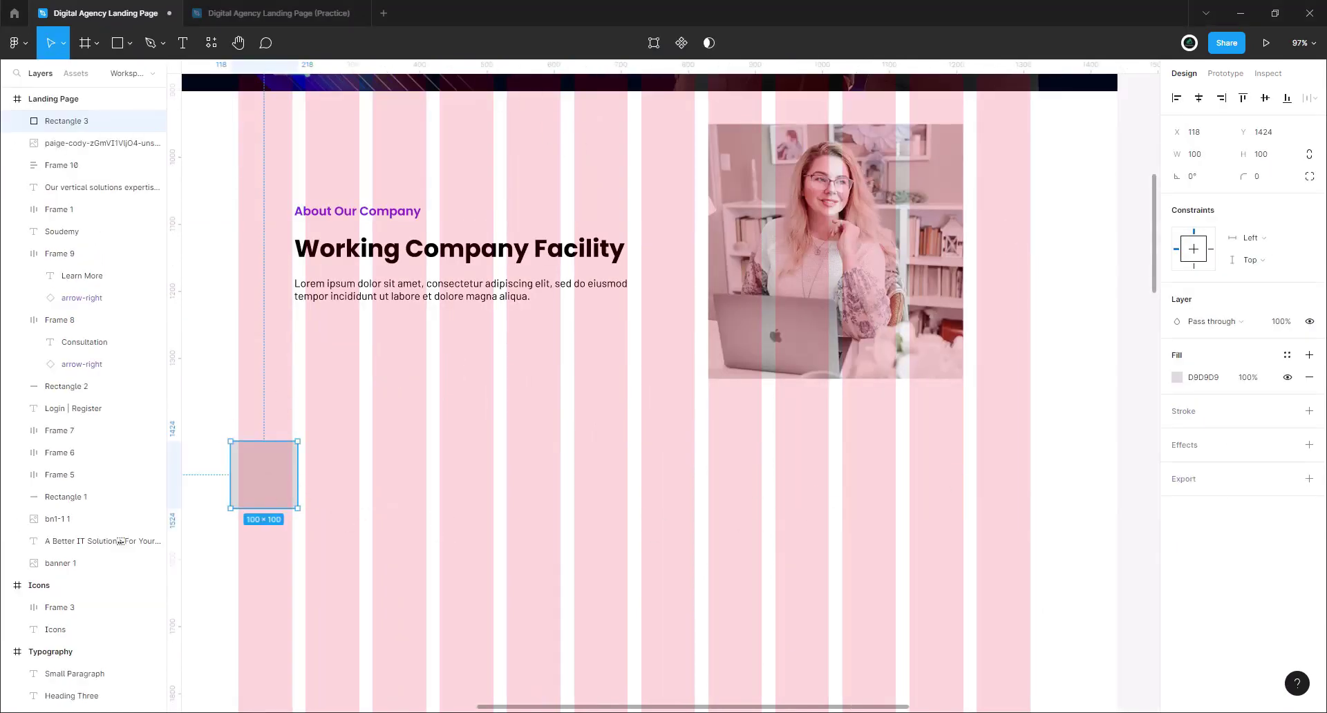
pyautogui.click(1273, 154)
pyautogui.write('500')
pyautogui.press('Return')
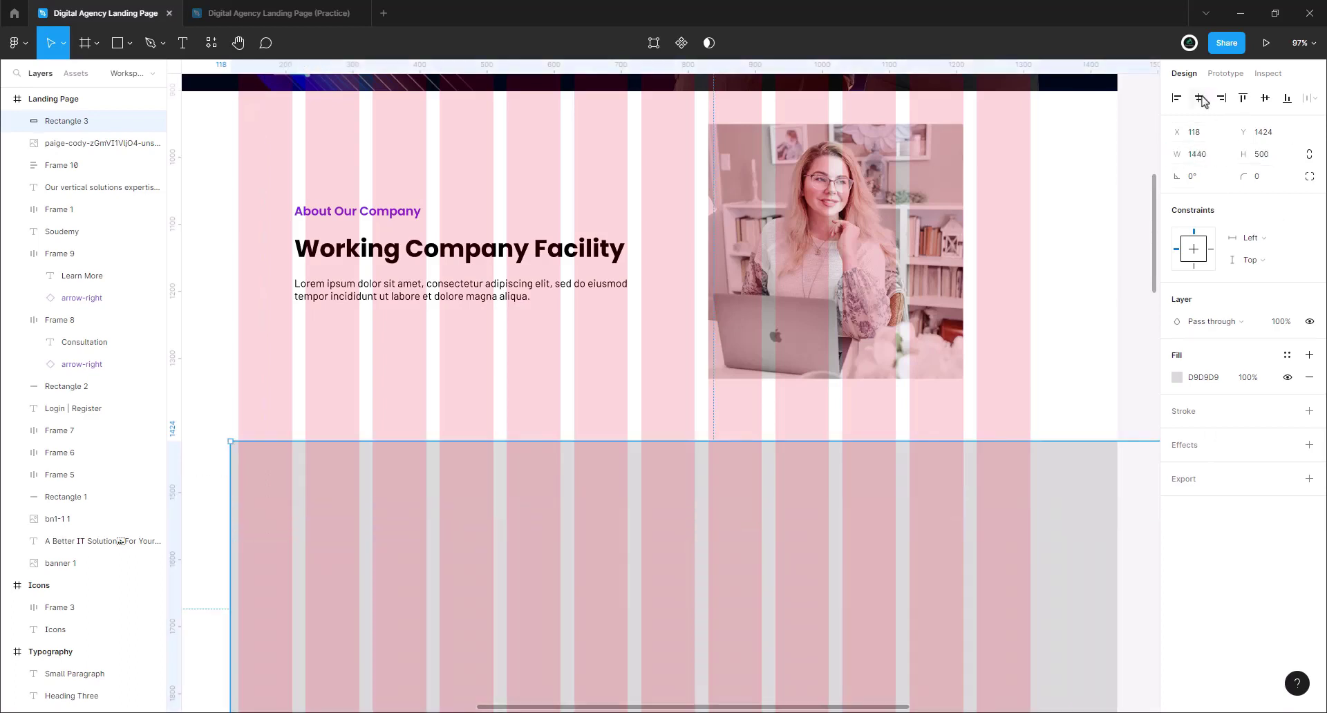
pyautogui.click(1201, 99)
# - Nudge the grey band upward to Y 1380 below the About section
pyautogui.scroll(-1, 793, 445)
pyautogui.scroll(-3, 795, 484)
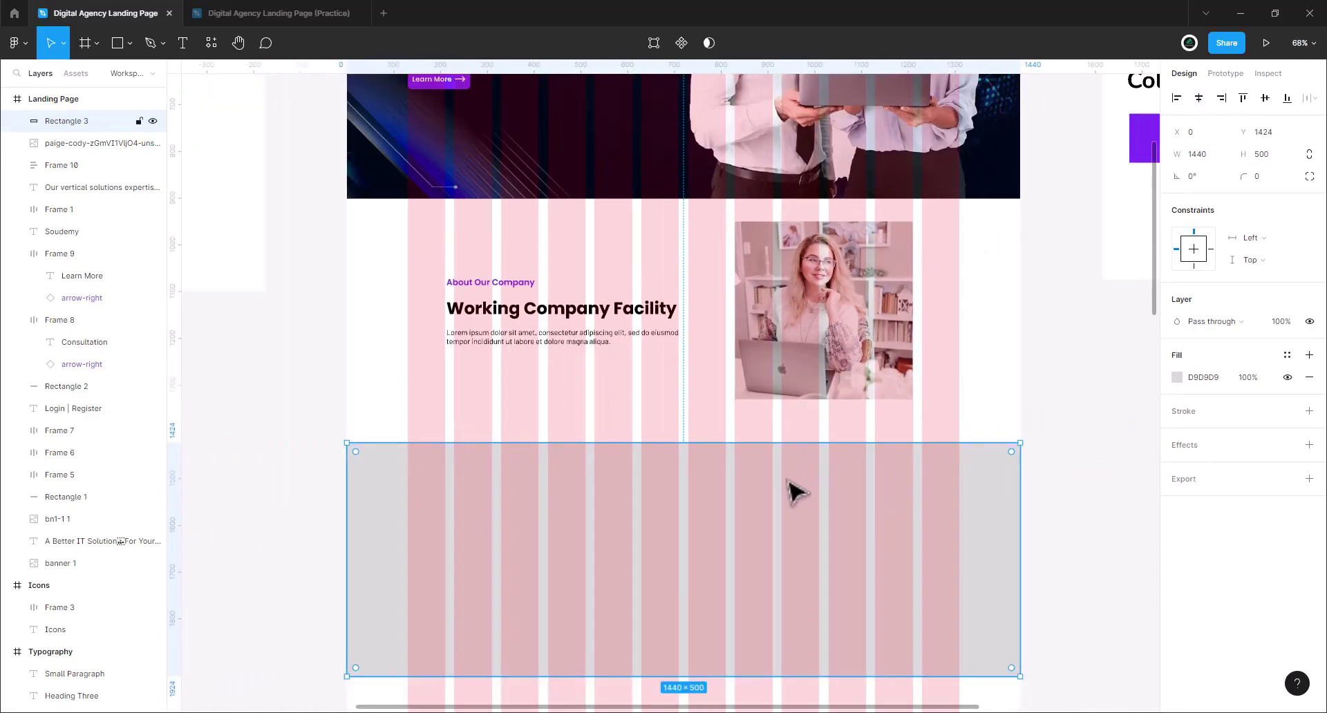
pyautogui.click(1045, 446)
pyautogui.scroll(-1, 1043, 447)
pyautogui.click(800, 474)
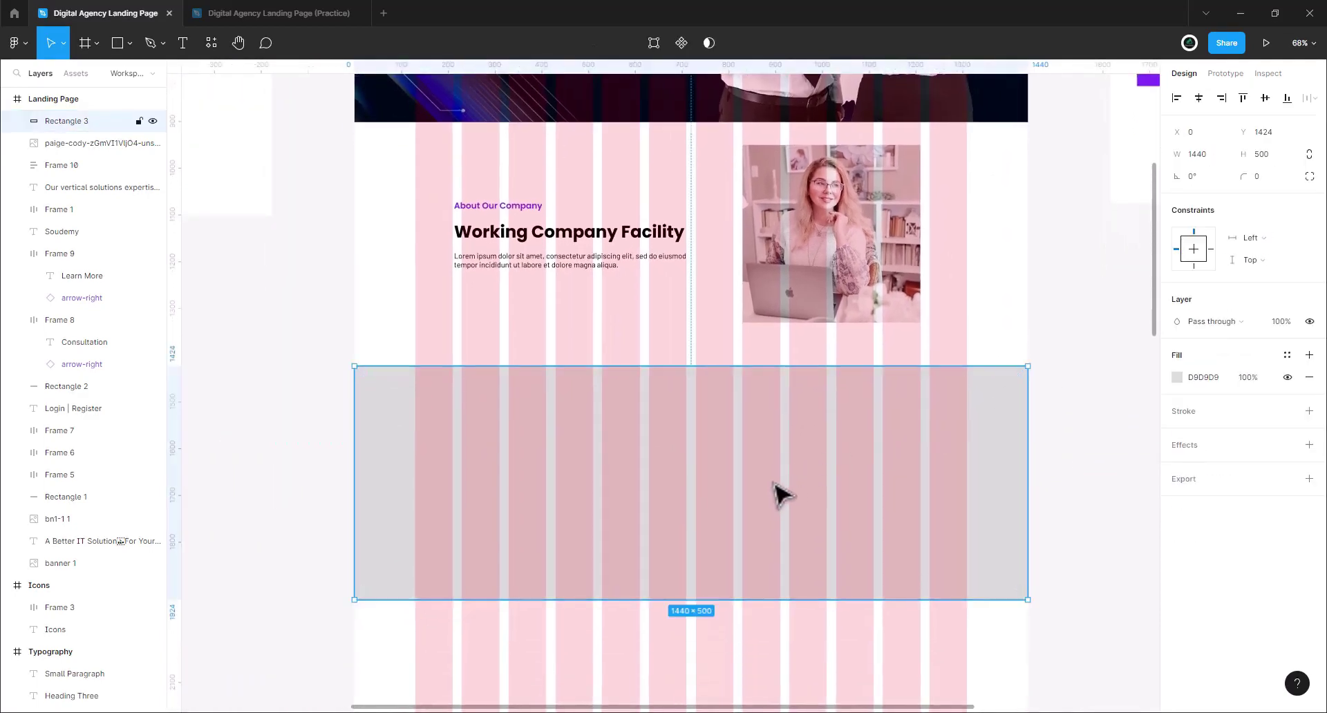
pyautogui.hotkey('shift', 'Up')
pyautogui.hotkey('shift', 'Up')
pyautogui.hotkey('shift', 'Up')
pyautogui.hotkey('shift', 'Up')
pyautogui.press('Up')
pyautogui.press('Up')
pyautogui.press('Up')
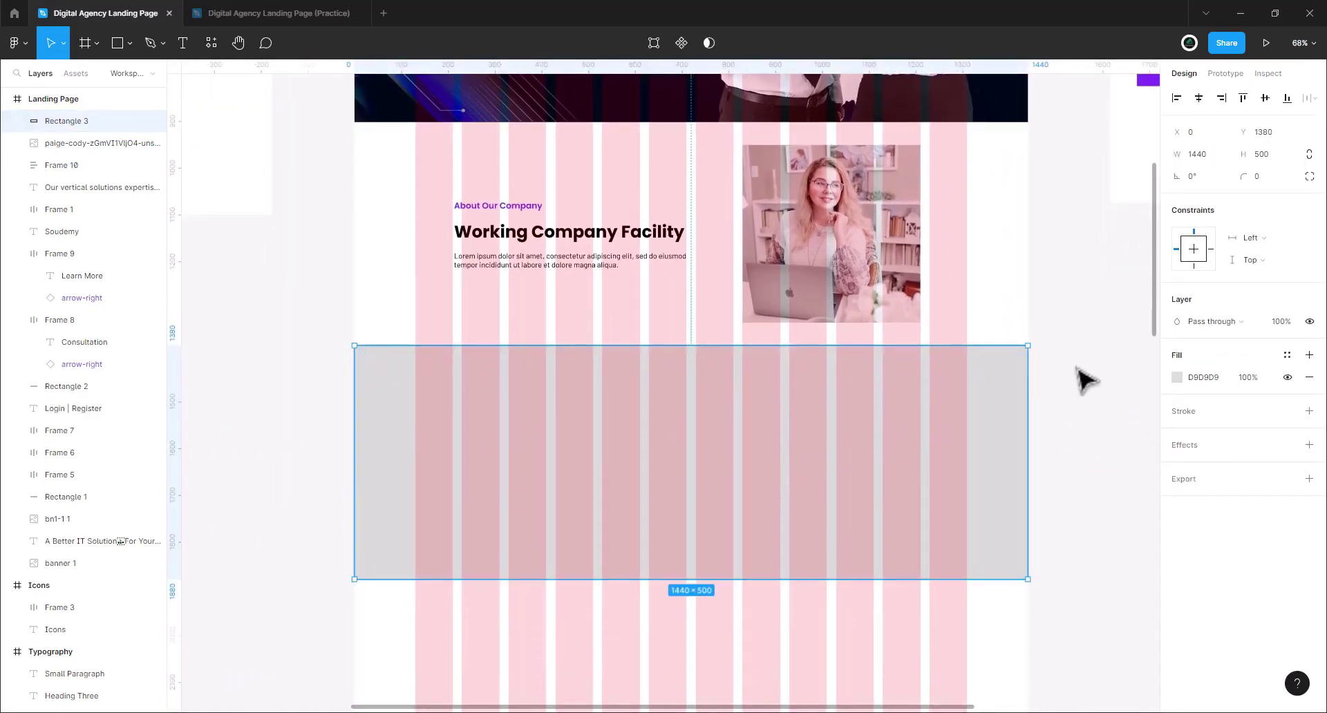
# - Copy the About text stack as Frame 11, move it into the grey band, and layer it above
pyautogui.click(1083, 379)
pyautogui.click(1021, 378)
pyautogui.click(1099, 493)
pyautogui.click(564, 250)
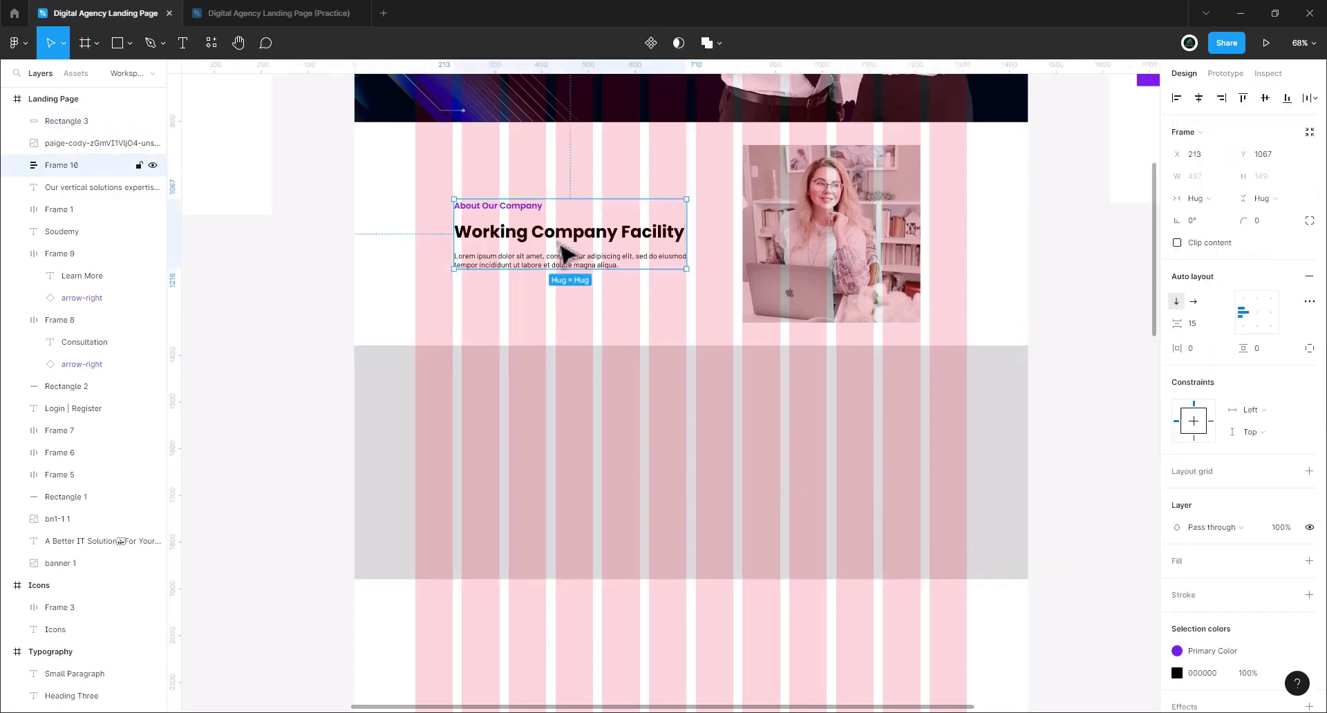
pyautogui.moveTo(570, 239); pyautogui.dragTo(691, 411)
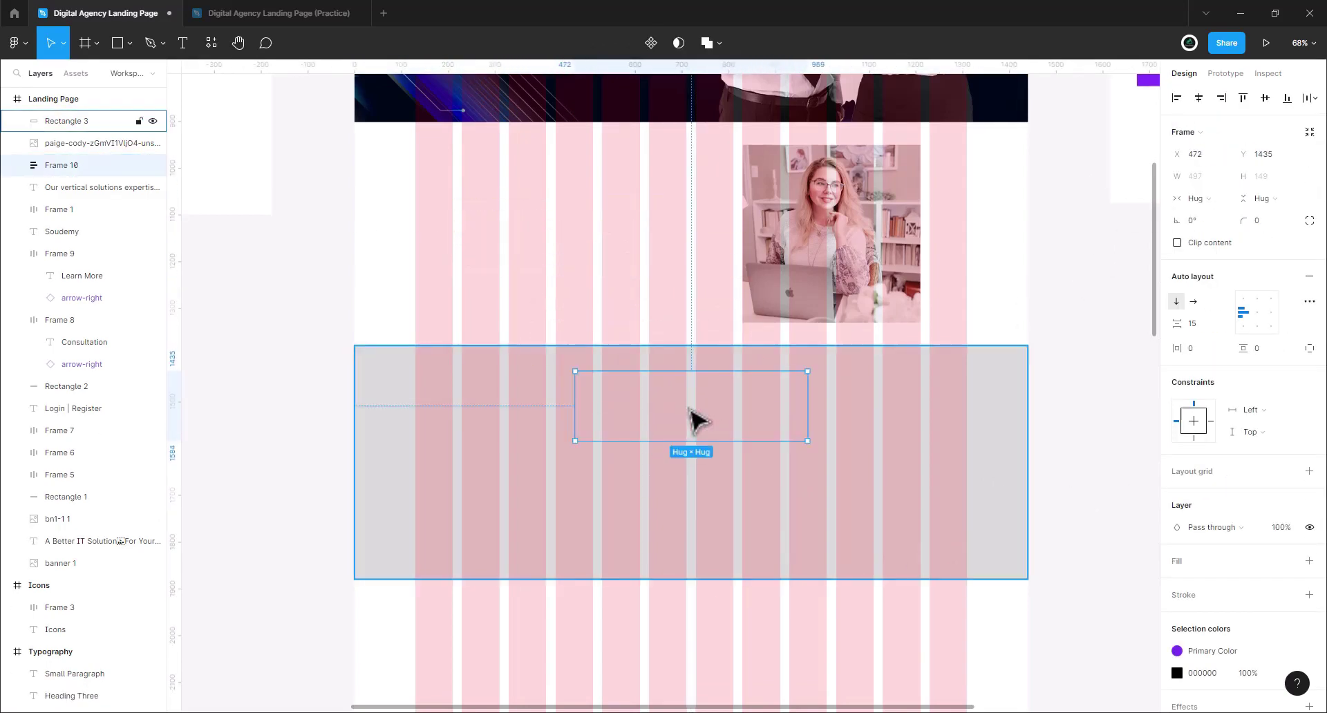
pyautogui.hotkey('ctrl', 'z')
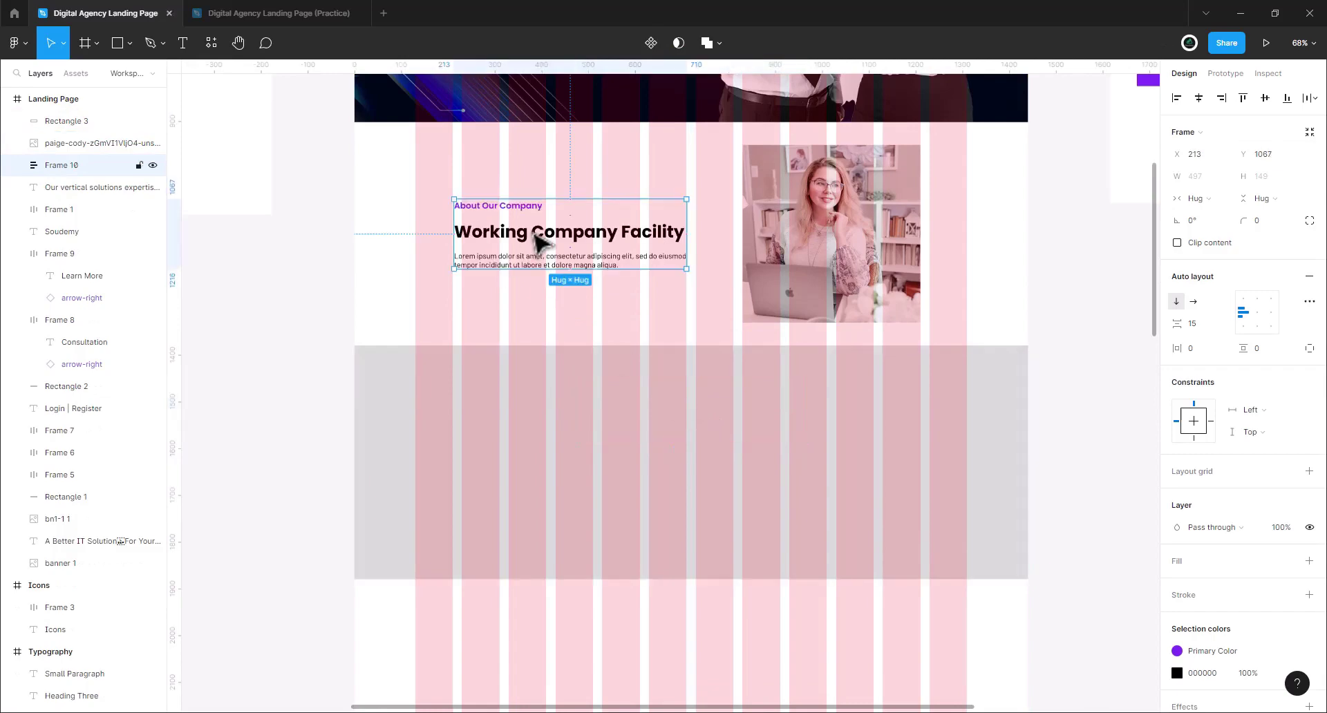
pyautogui.rightClick(537, 242)
pyautogui.click(550, 244)
pyautogui.click(510, 307)
pyautogui.hotkey('ctrl', 'v')
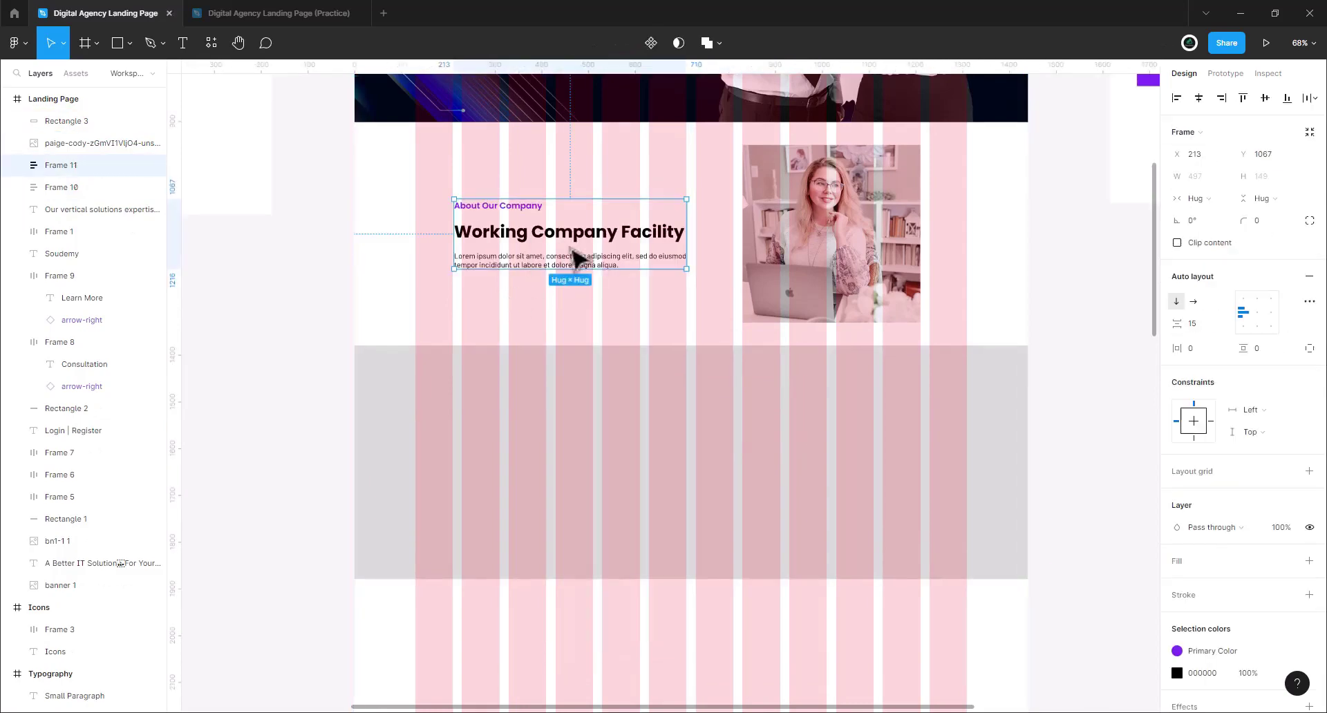
pyautogui.moveTo(598, 281); pyautogui.dragTo(702, 398)
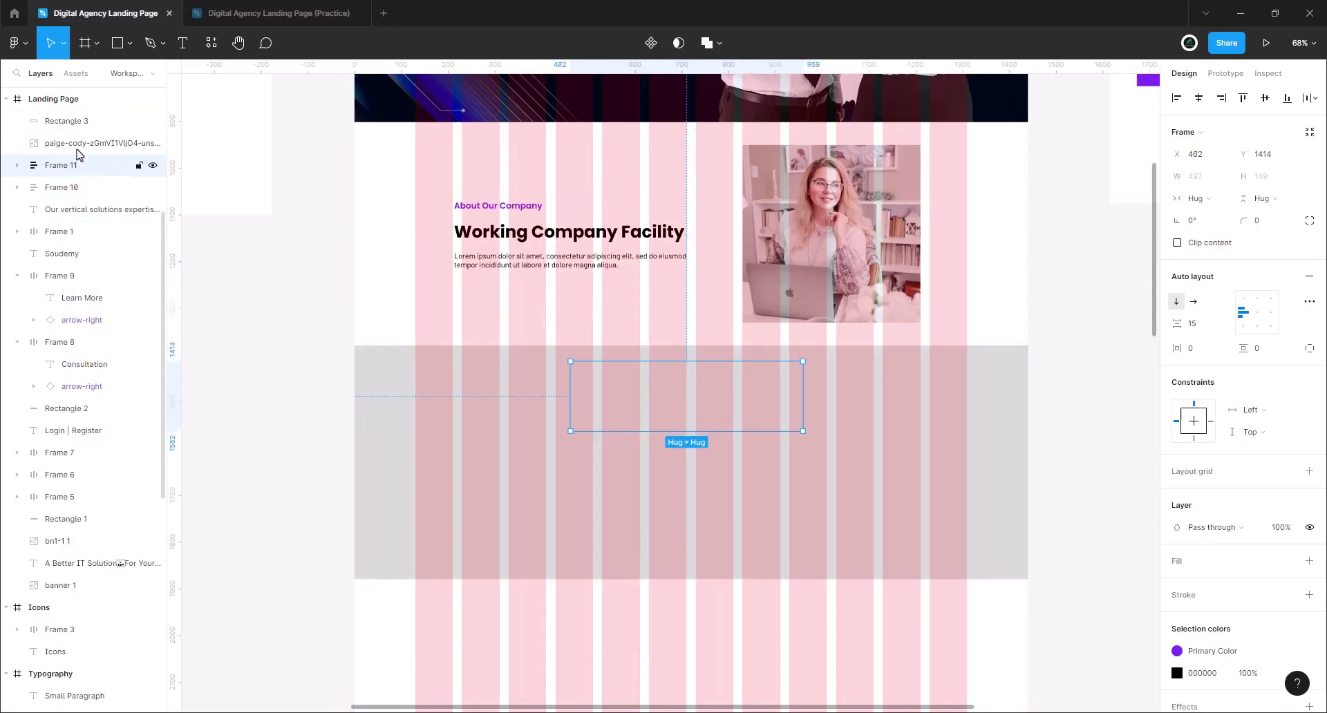
pyautogui.moveTo(77, 164); pyautogui.dragTo(87, 115)
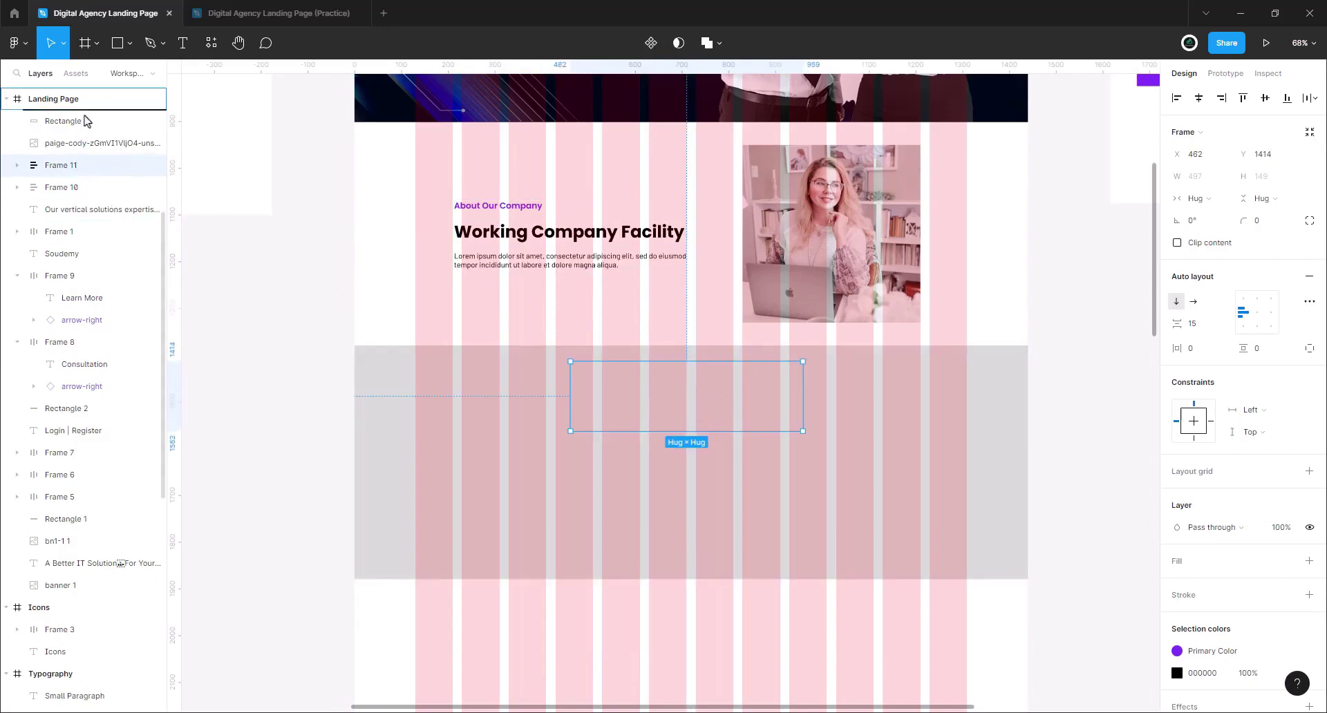
# - Center Frame 11's lines and retype its purple label as 'About Our Services'
pyautogui.click(1257, 313)
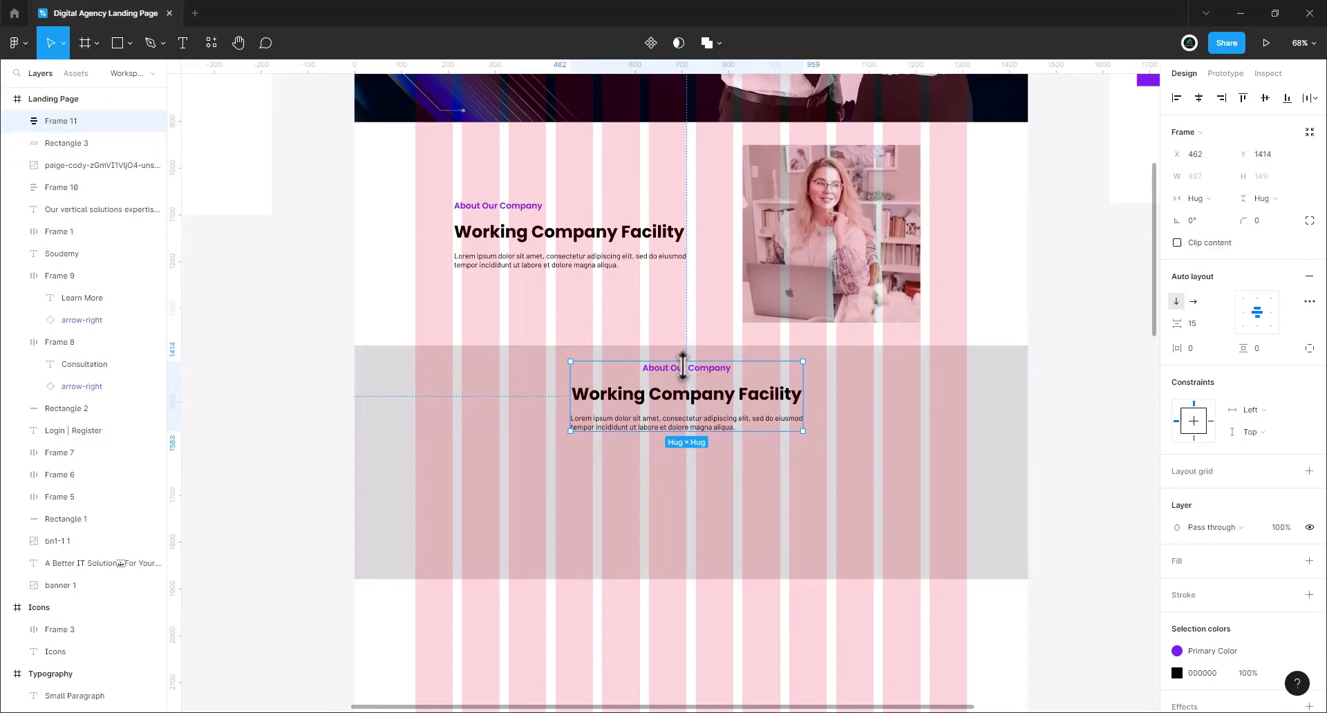
pyautogui.doubleClick(684, 422)
pyautogui.click(677, 370)
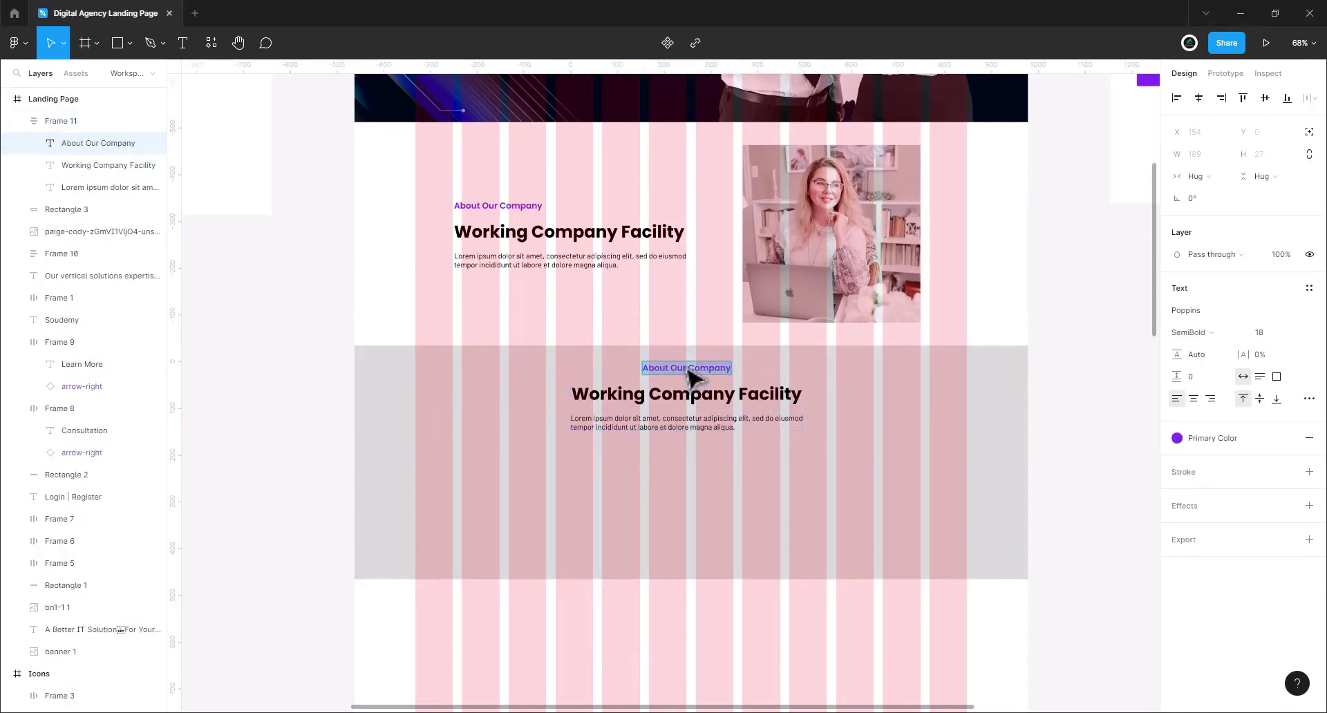
pyautogui.write('Ab')
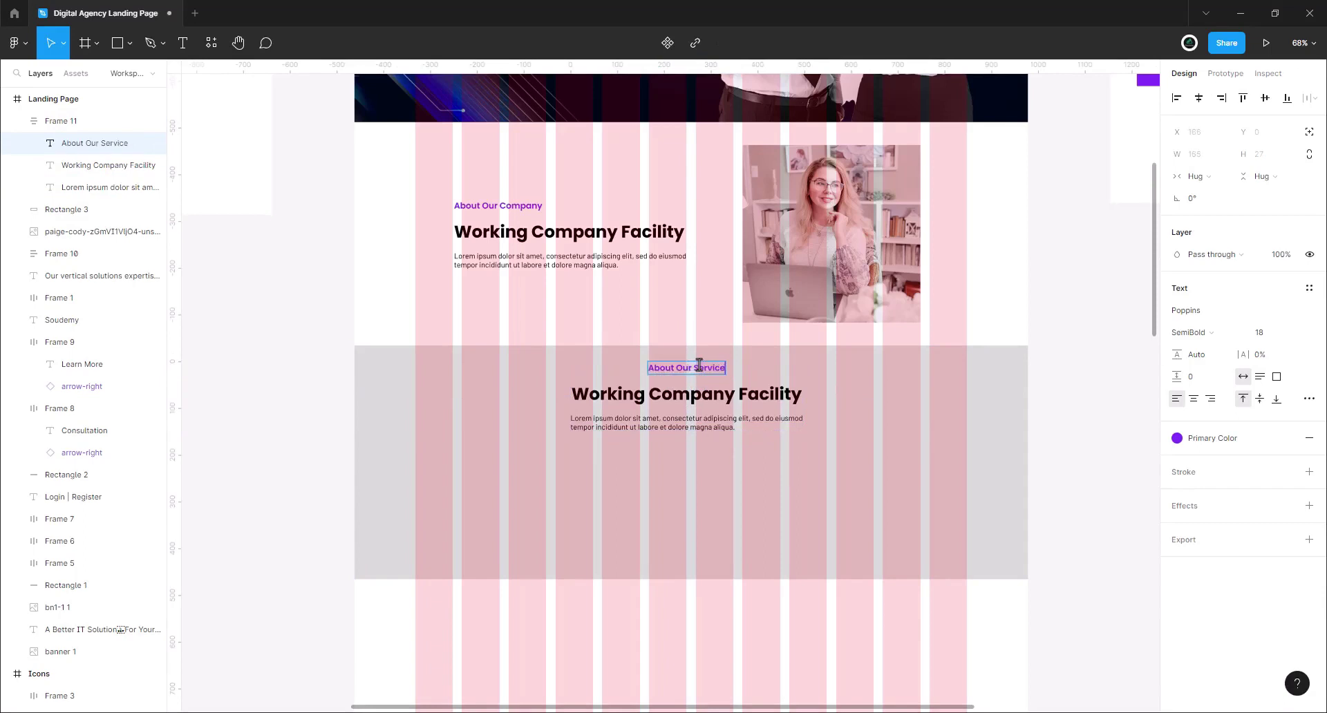
pyautogui.click(705, 396)
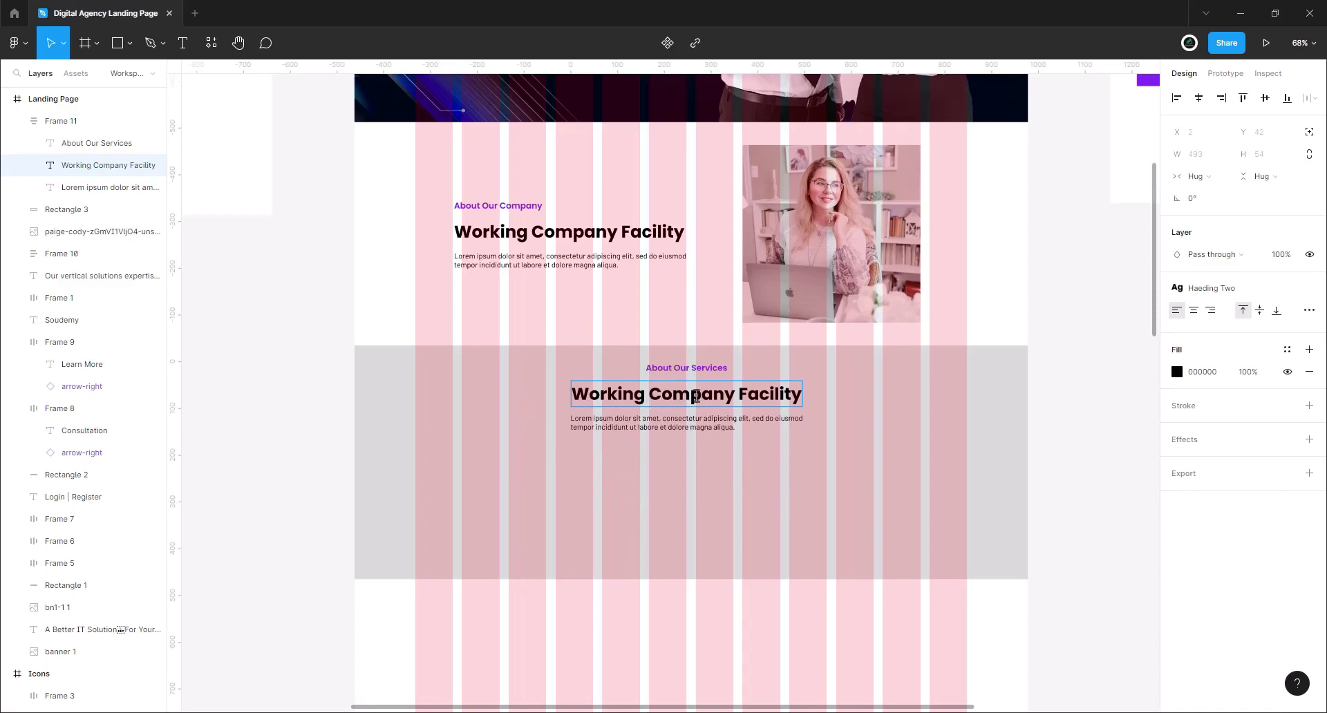
pyautogui.click(709, 423)
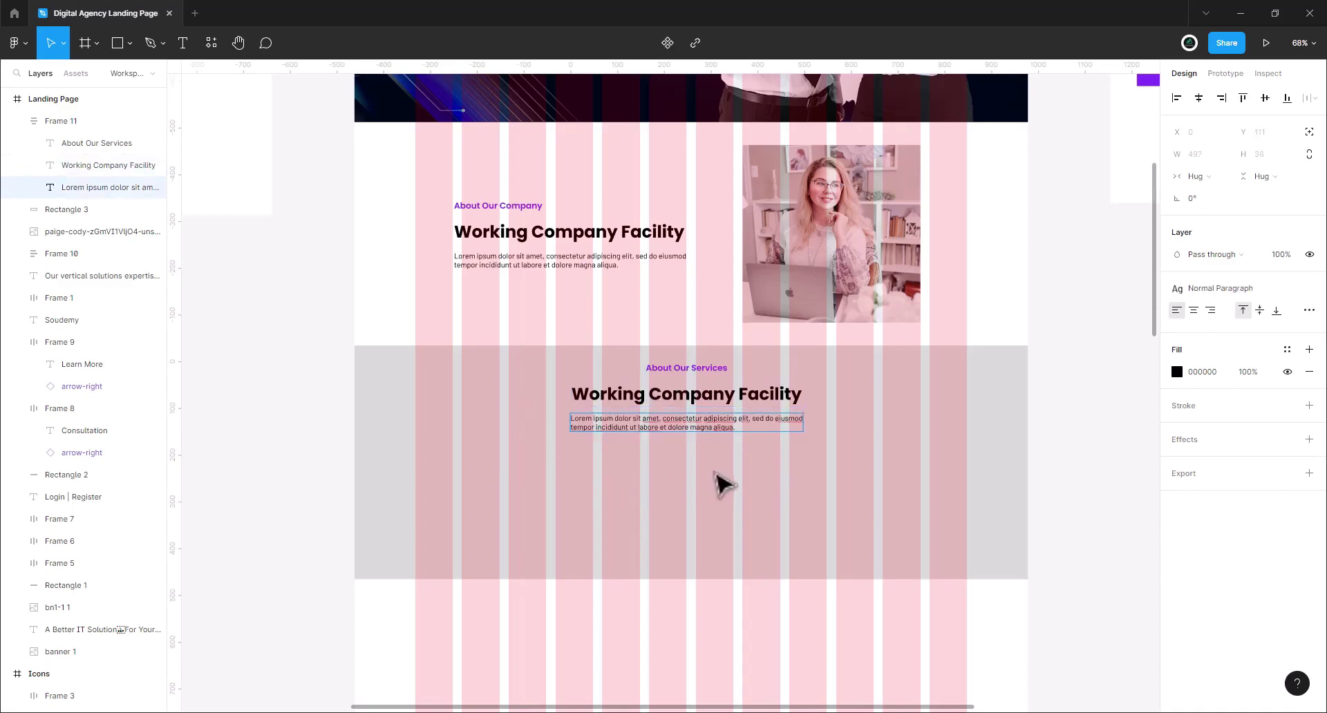
pyautogui.click(608, 627)
# - Draw a 280×179 card with 15 corner radius and white FFFFFF fill in the grey band
pyautogui.click(118, 45)
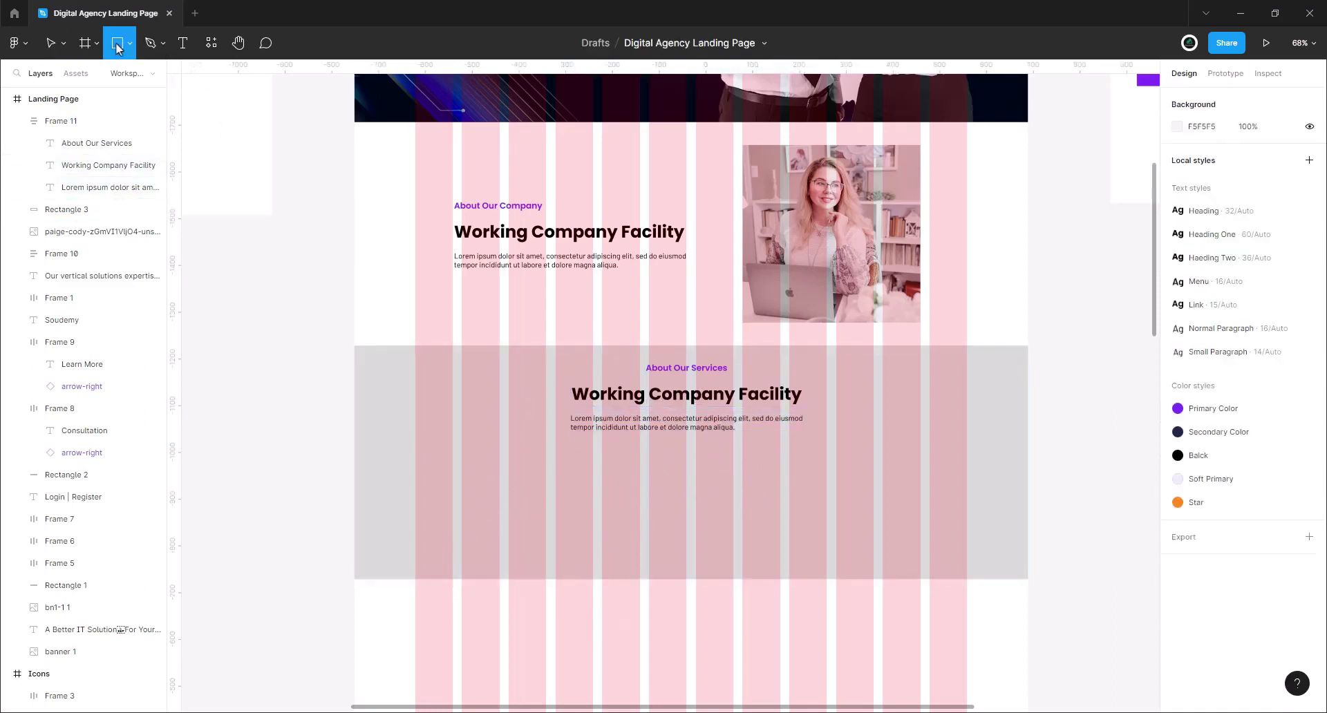
pyautogui.moveTo(416, 467); pyautogui.dragTo(546, 545)
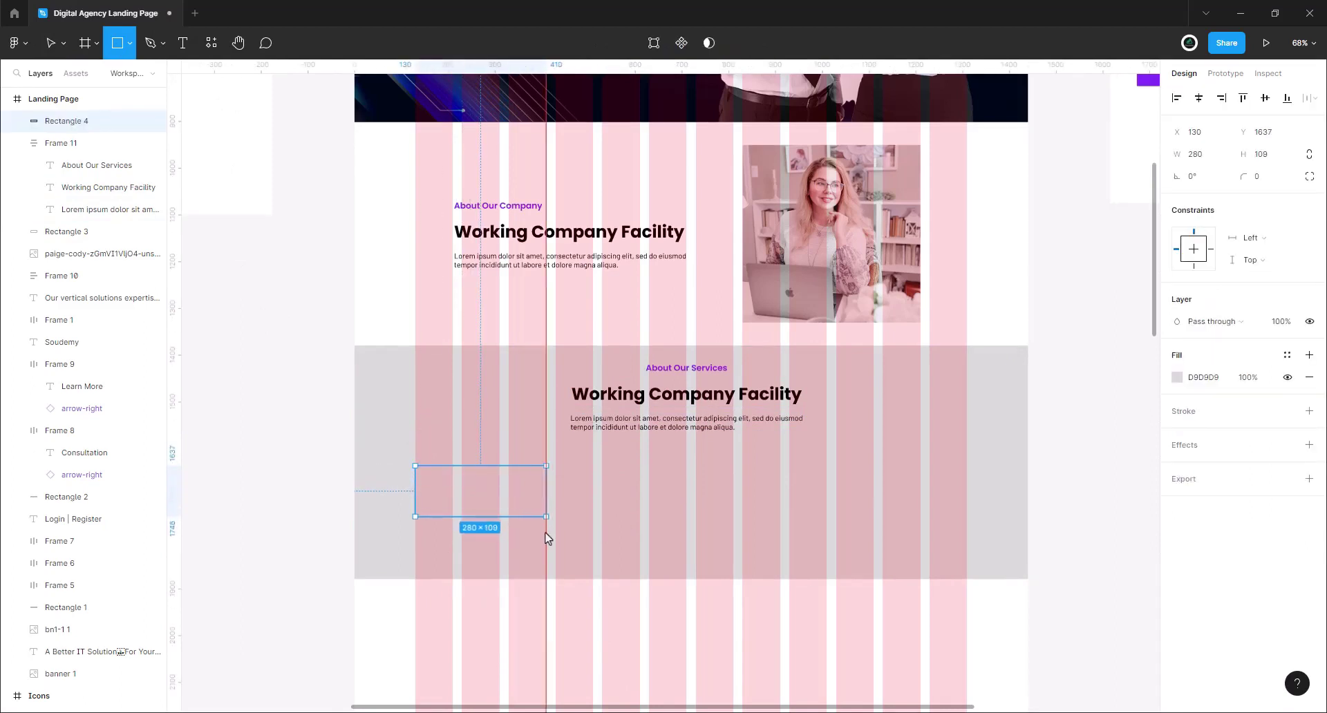
pyautogui.click(1261, 177)
pyautogui.write('15')
pyautogui.press('Return')
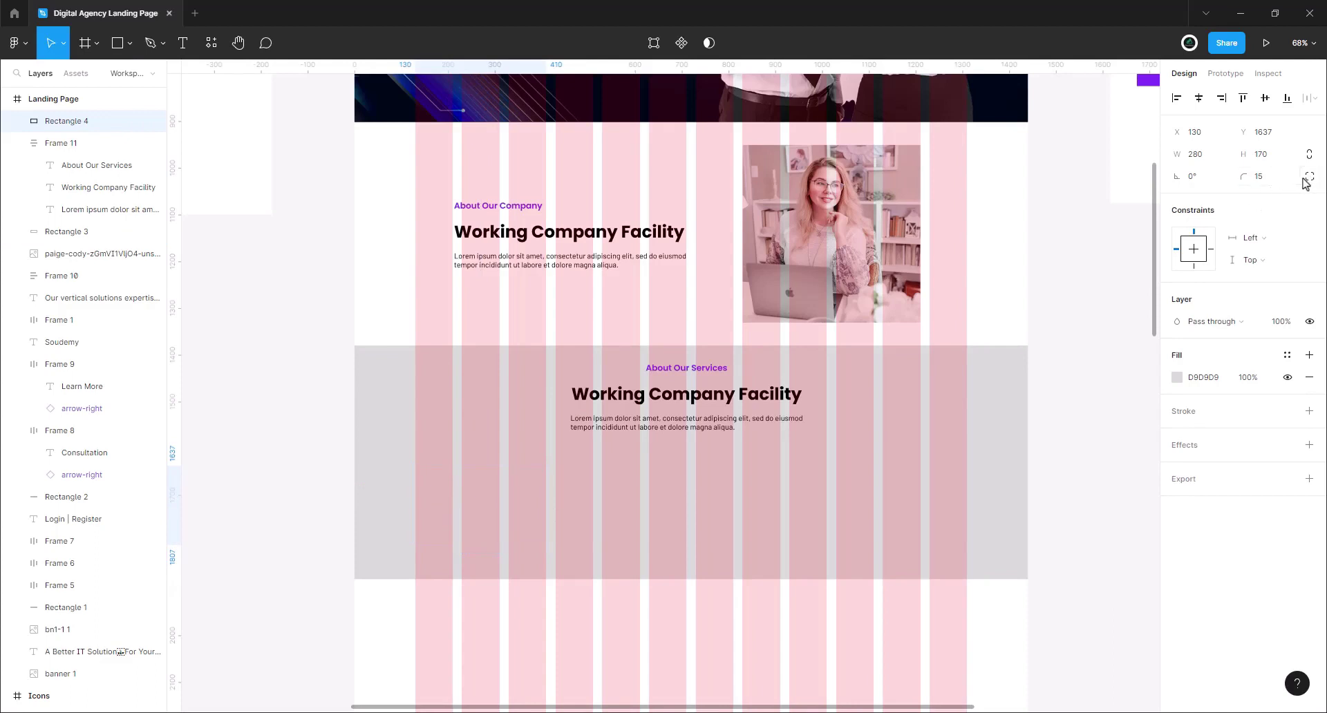
pyautogui.click(1304, 179)
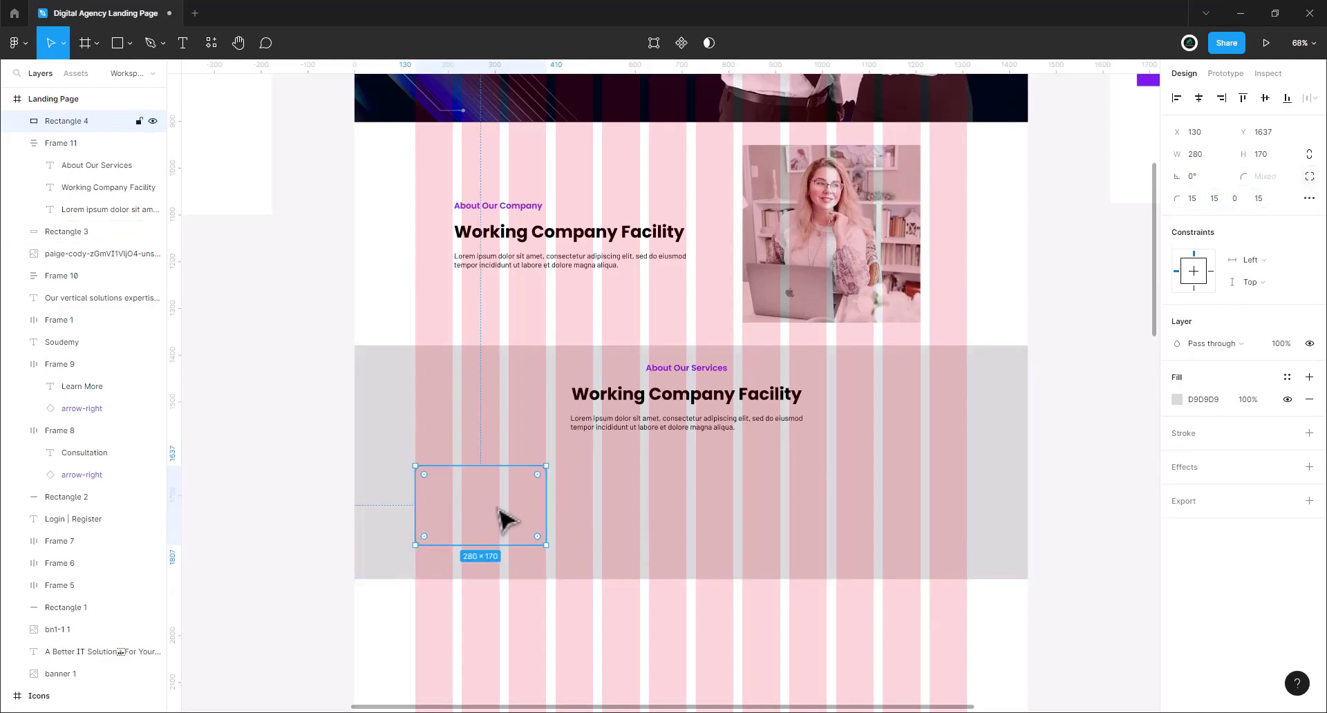
pyautogui.click(1176, 399)
pyautogui.write('FFFFFF')
pyautogui.press('Return')
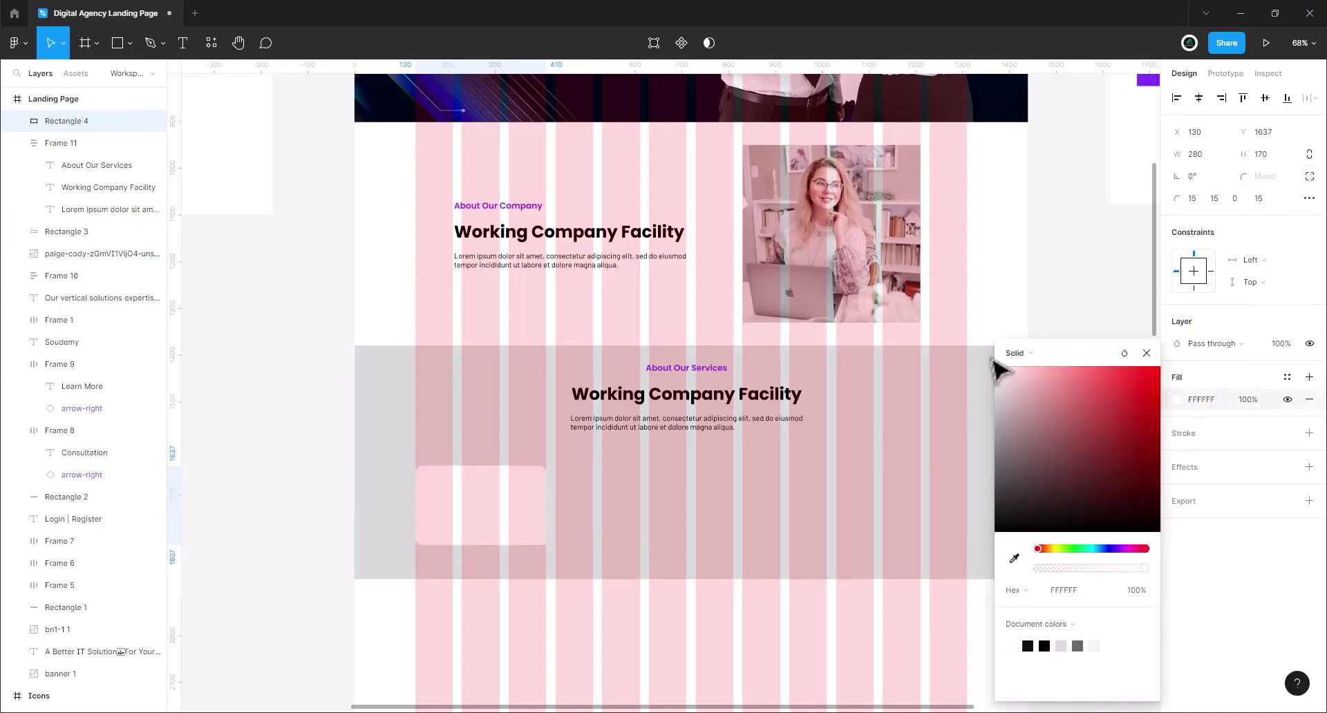
pyautogui.moveTo(497, 545); pyautogui.dragTo(487, 550)
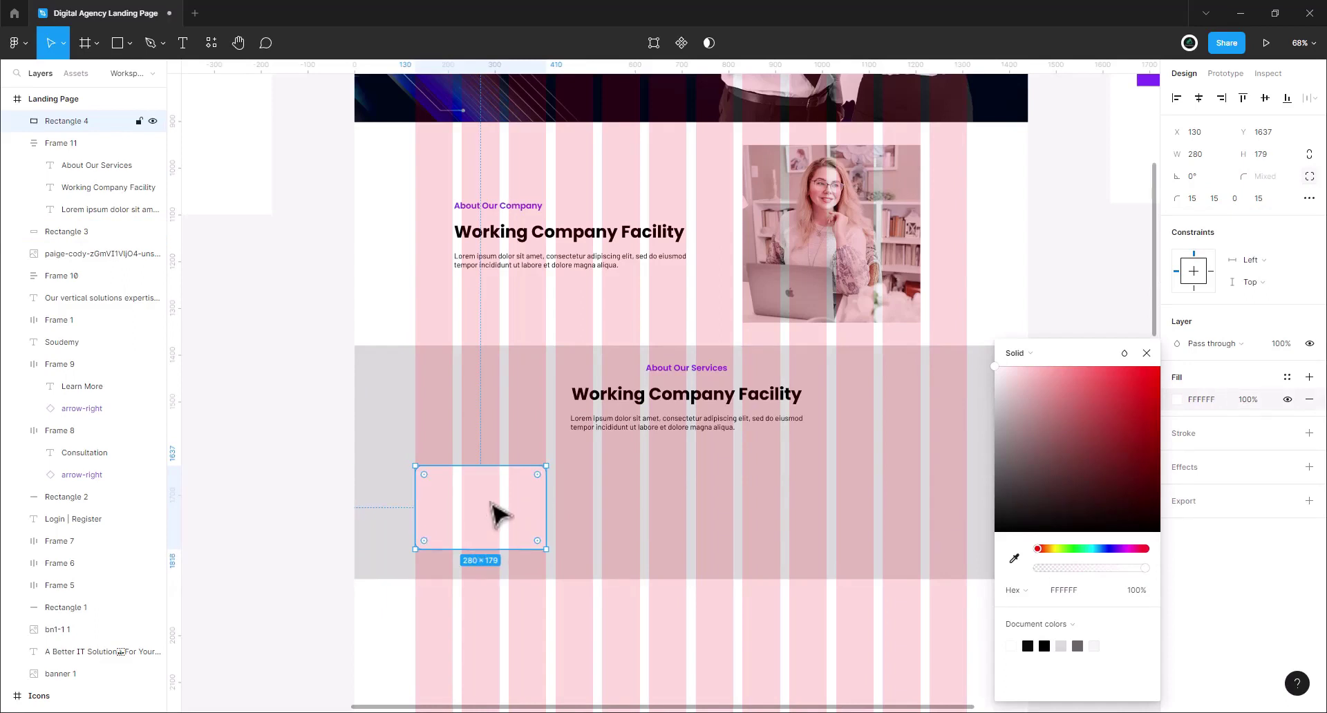
# - Draw a white 70×70 square on the card's top-left corner
pyautogui.press('r')
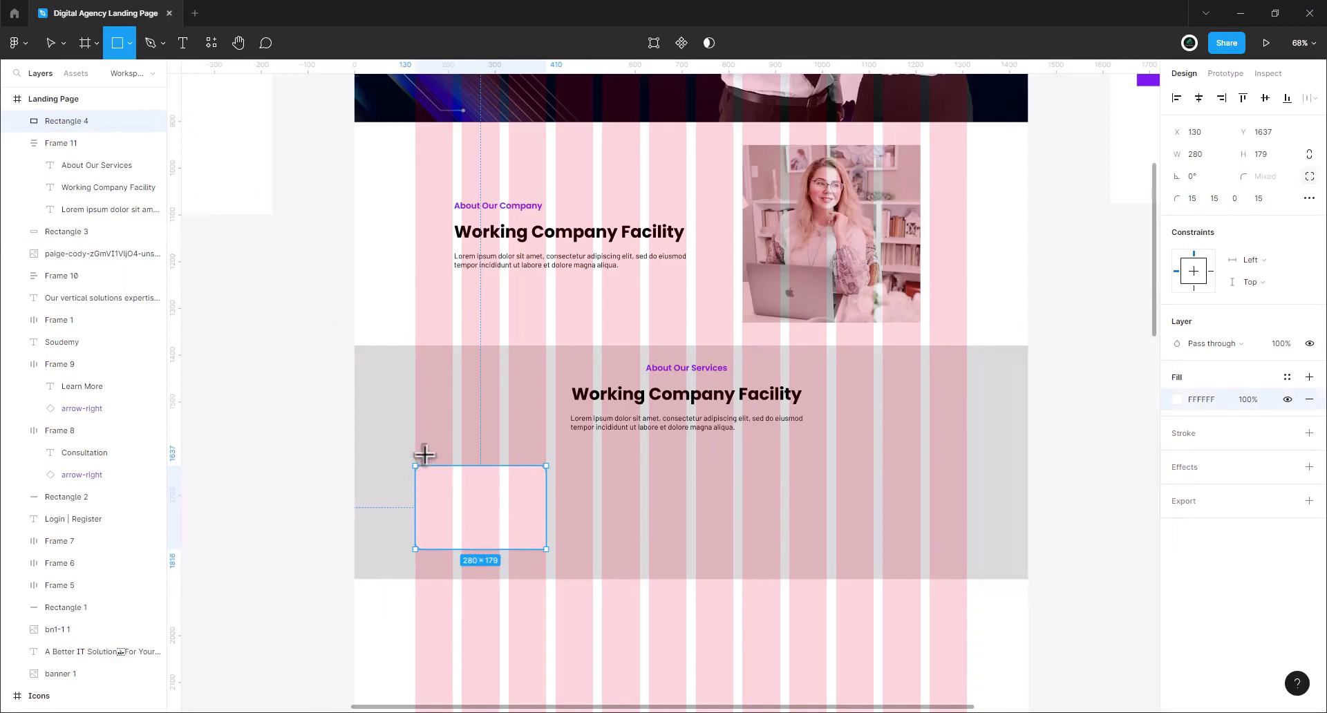
pyautogui.moveTo(423, 452); pyautogui.dragTo(452, 483)
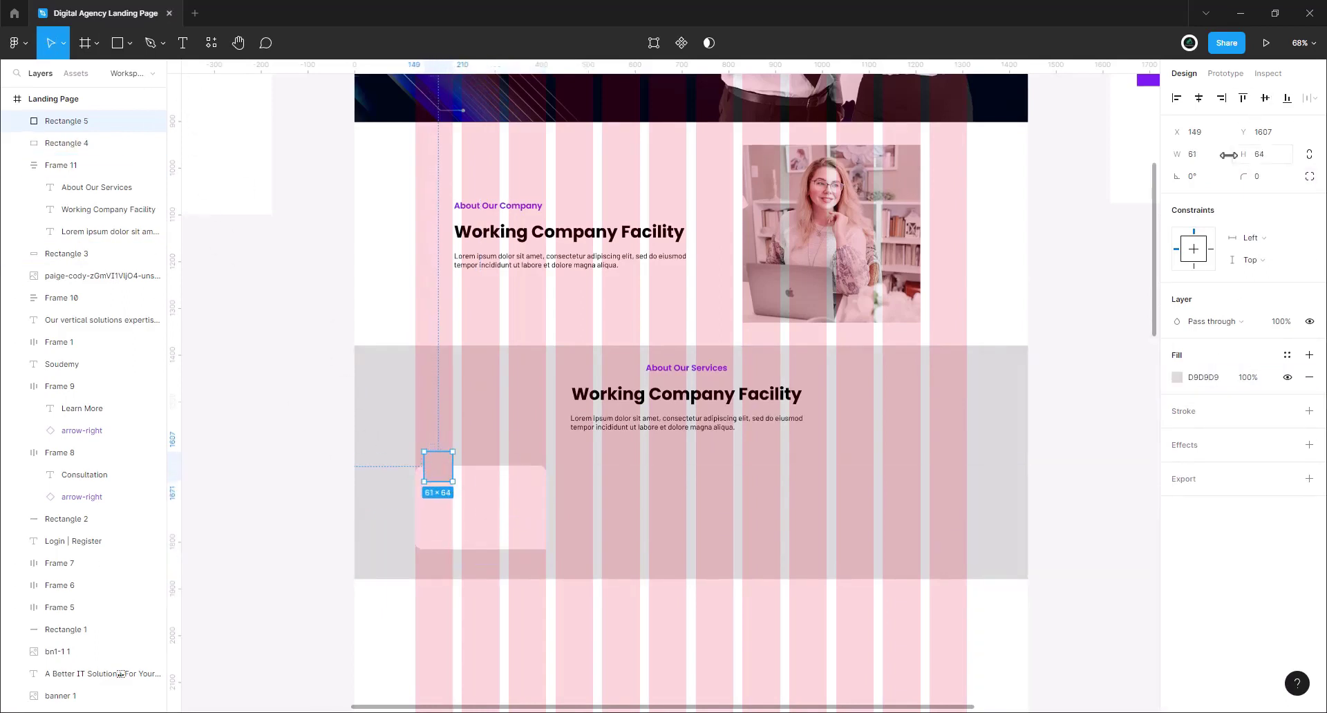
pyautogui.click(1262, 158)
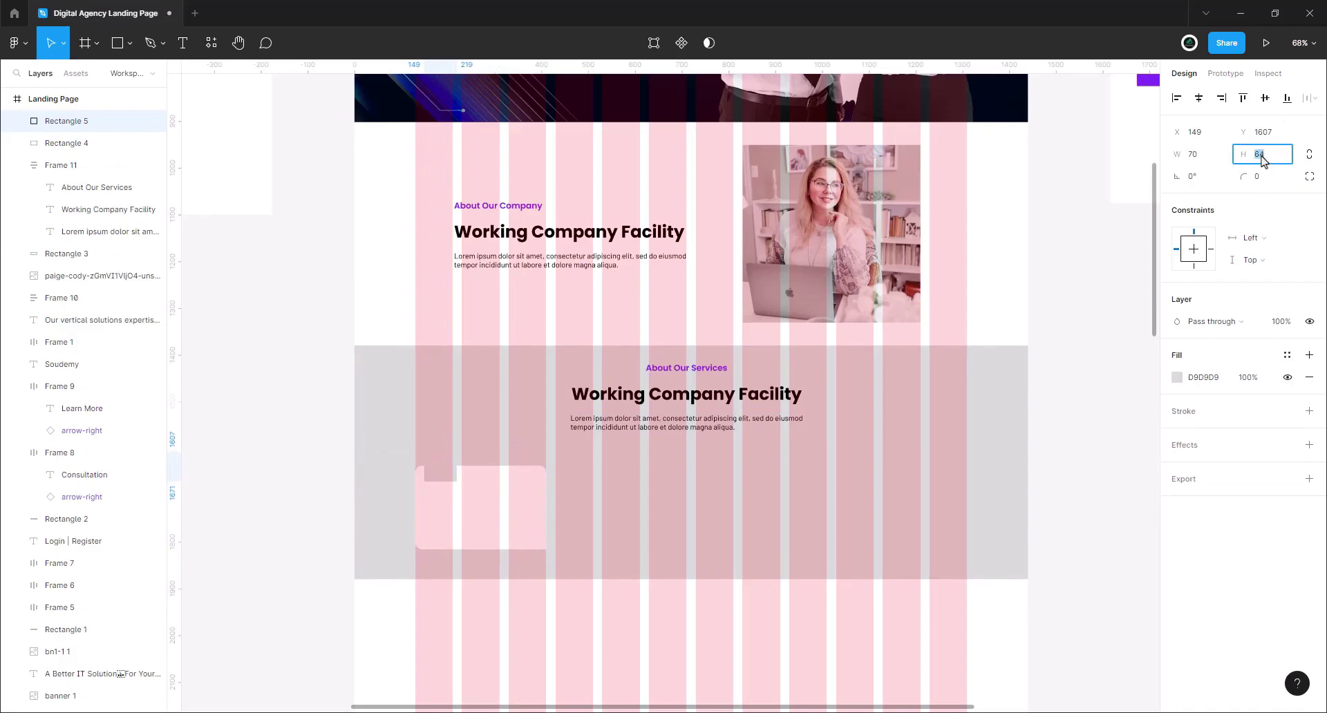
pyautogui.write('70')
pyautogui.keyDown('ctrl'); pyautogui.scroll(3, 510, 553); pyautogui.keyUp('ctrl')
pyautogui.keyDown('ctrl'); pyautogui.scroll(1, 525, 512); pyautogui.keyUp('ctrl')
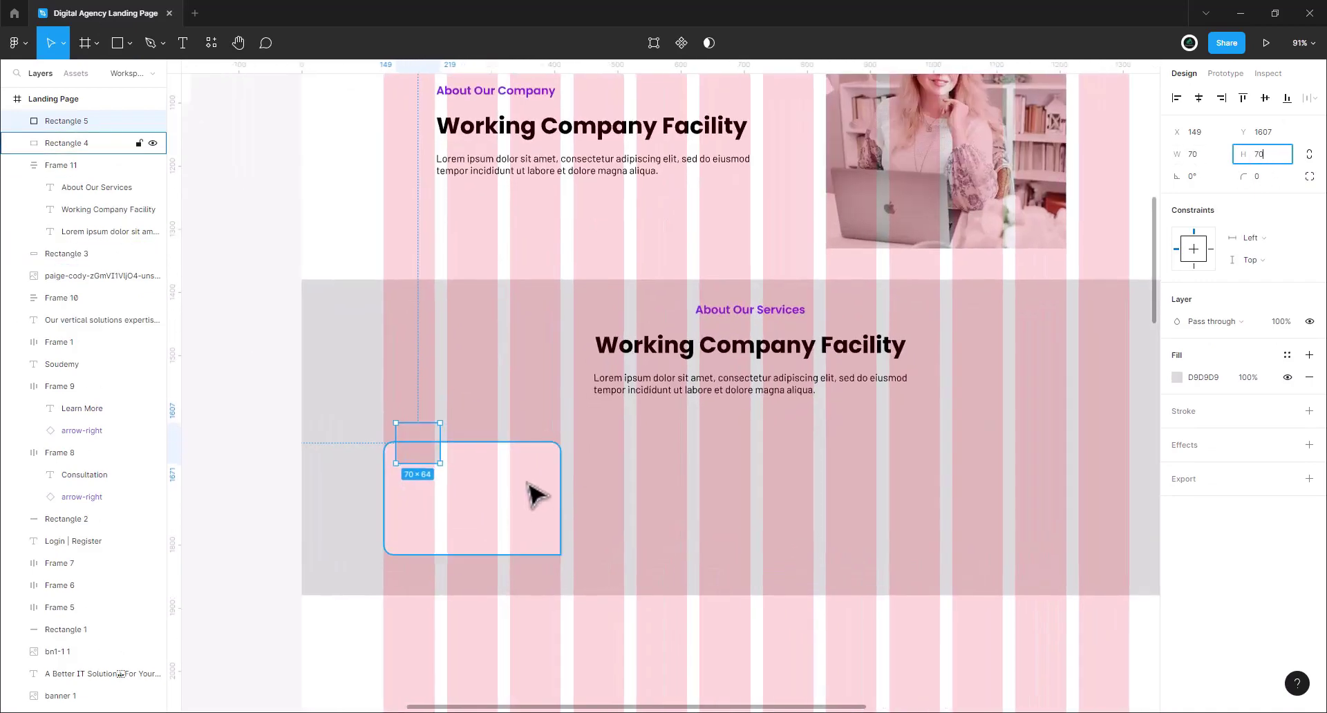
pyautogui.press('Return')
pyautogui.moveTo(421, 455); pyautogui.dragTo(422, 452)
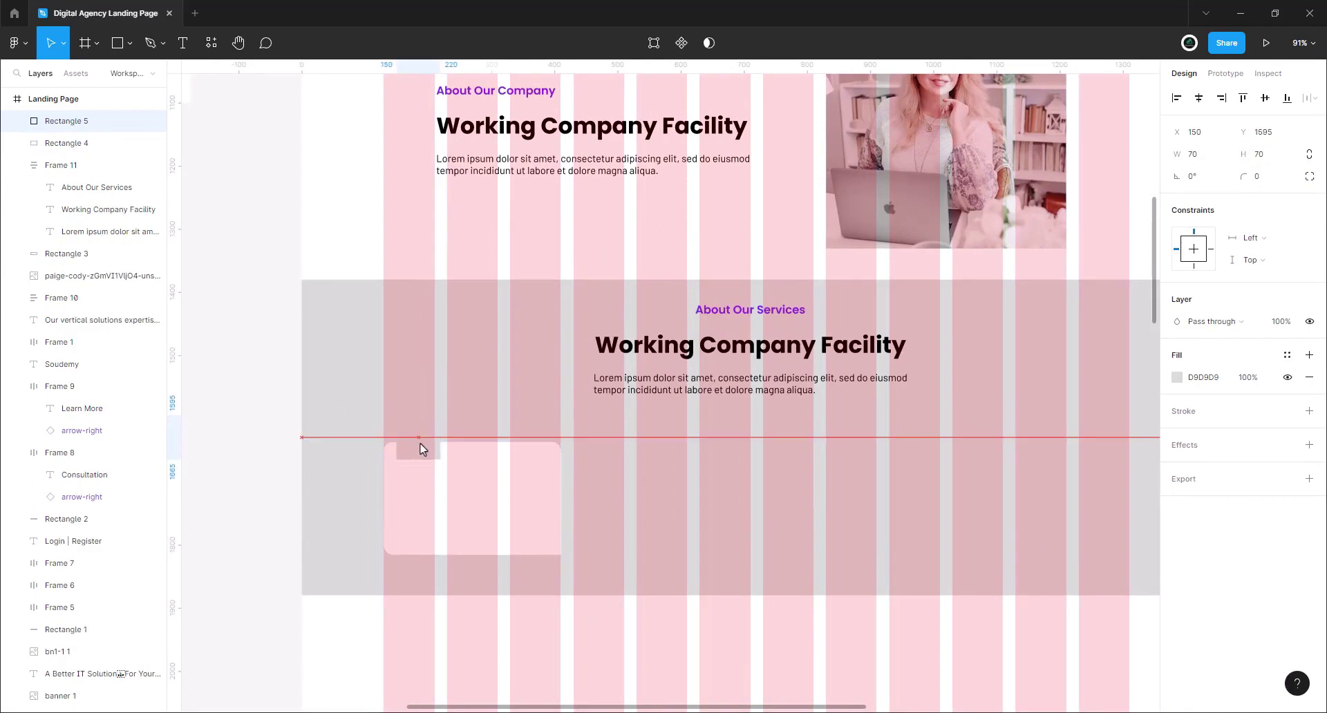
pyautogui.click(1177, 378)
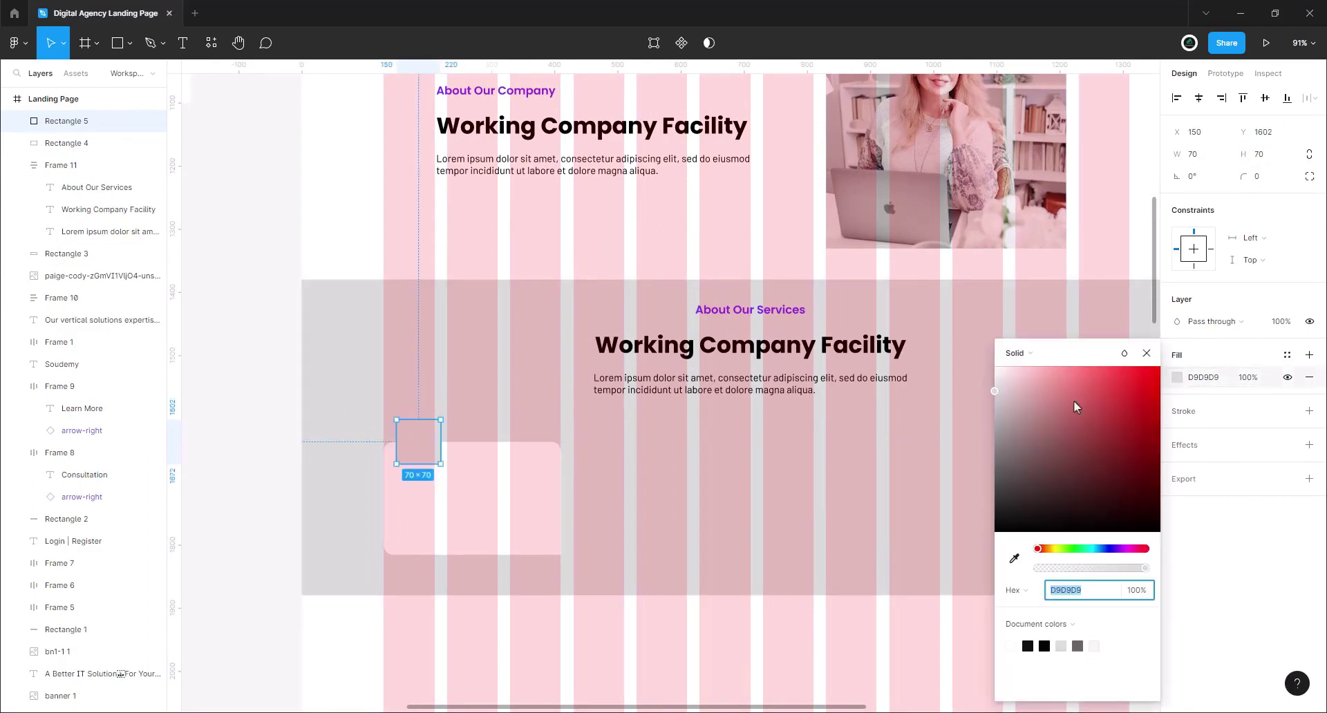
pyautogui.moveTo(1075, 408); pyautogui.dragTo(954, 366)
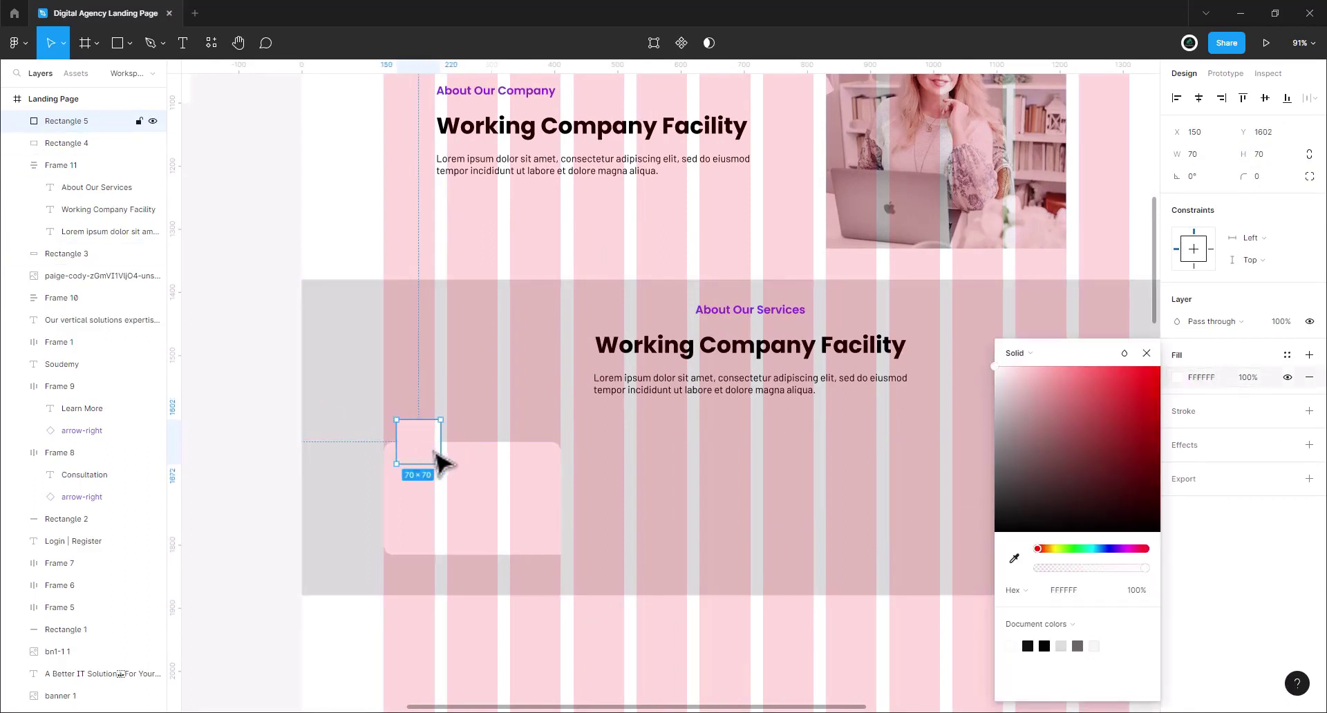
# - Give the square a drop shadow and 15 corner radius
pyautogui.click(1309, 444)
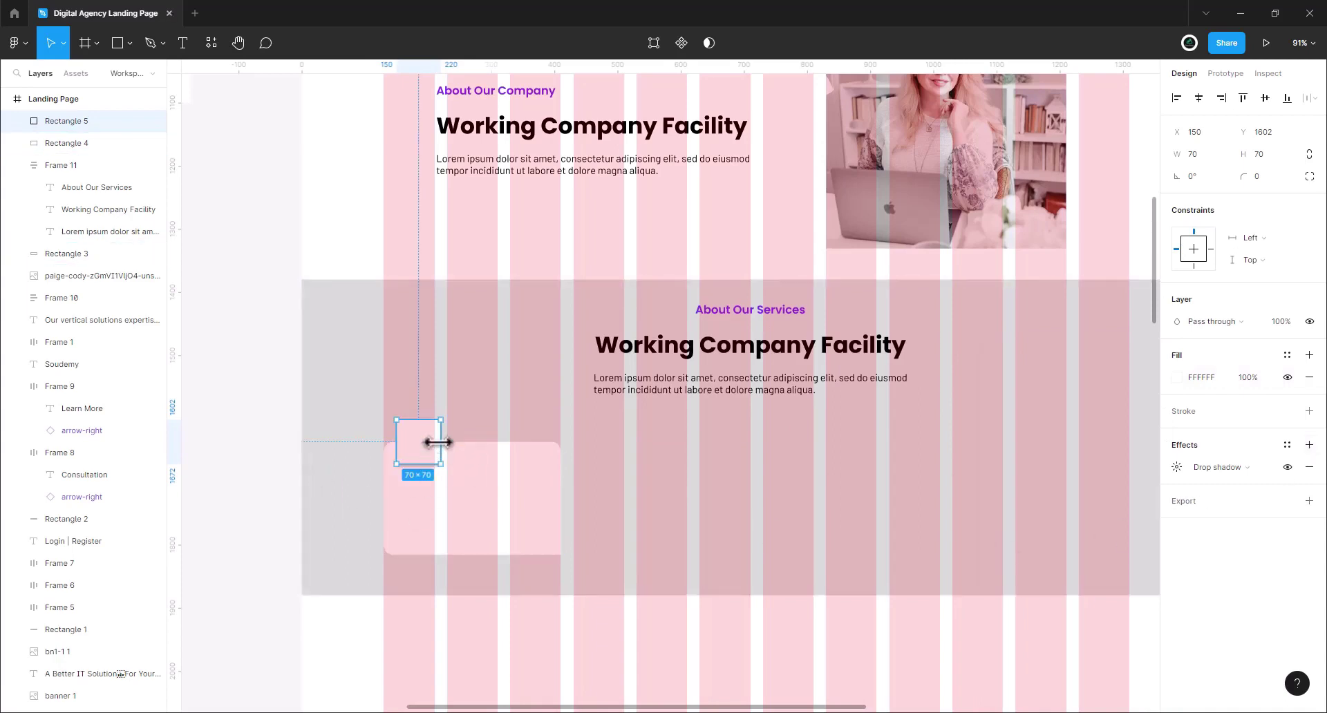
pyautogui.click(1256, 178)
pyautogui.write('15')
pyautogui.press('Return')
pyautogui.click(1307, 178)
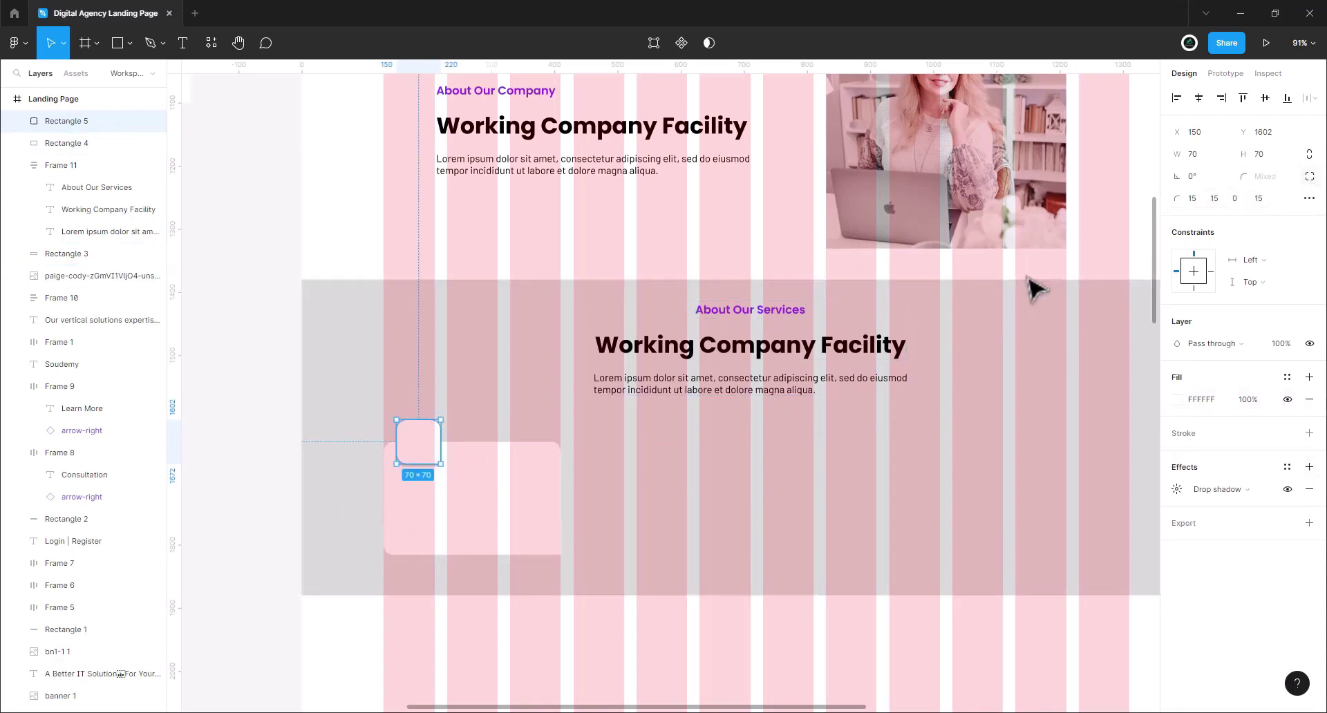
pyautogui.press('Escape')
# - Move the lightning icon from the Icons board onto the white square
pyautogui.scroll(-3, 1070, 479)
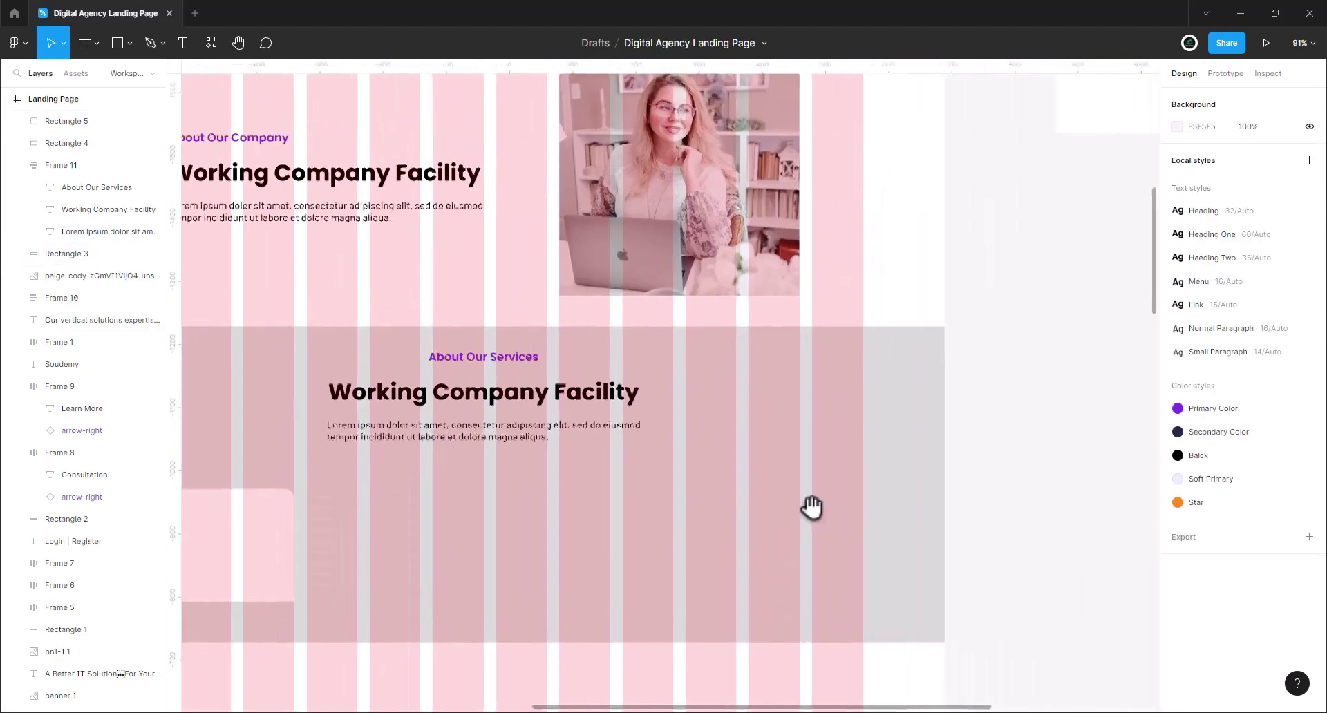
pyautogui.scroll(-2, 812, 506)
pyautogui.scroll(5, 1002, 403)
pyautogui.hscroll(5, 1031, 346)
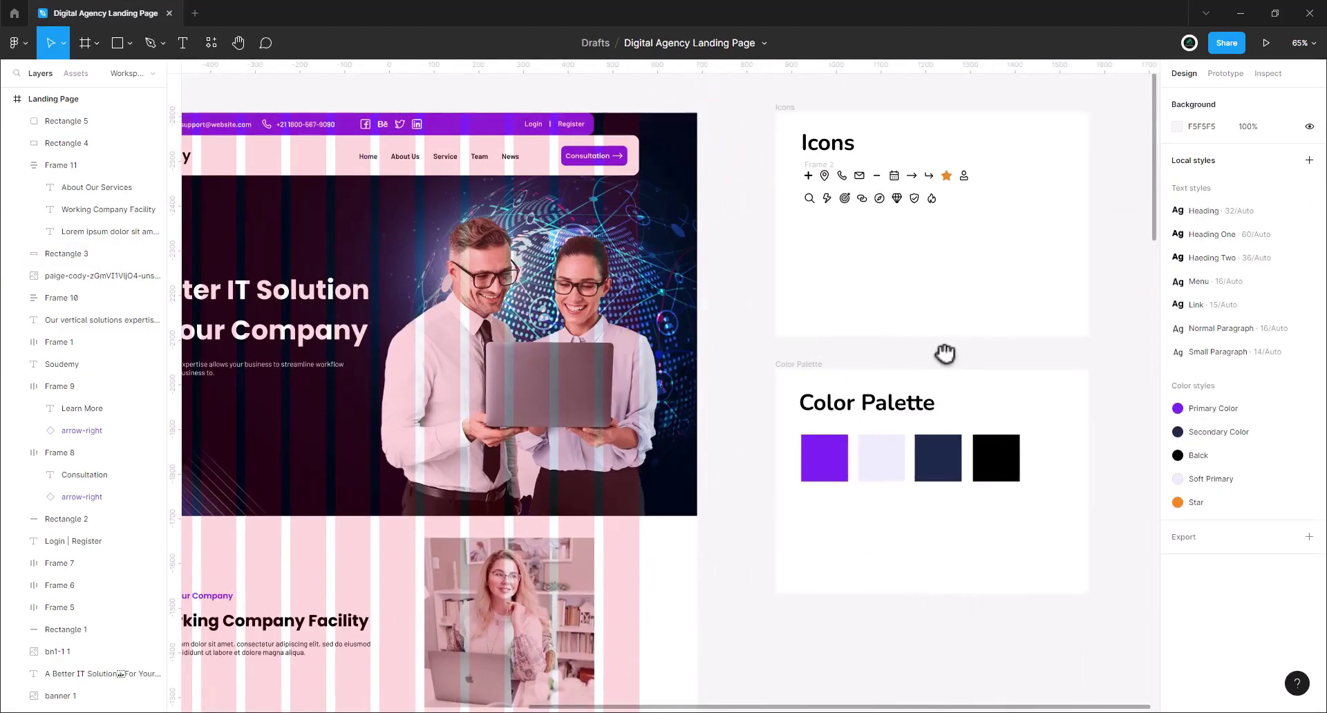
pyautogui.scroll(2, 943, 349)
pyautogui.click(833, 240)
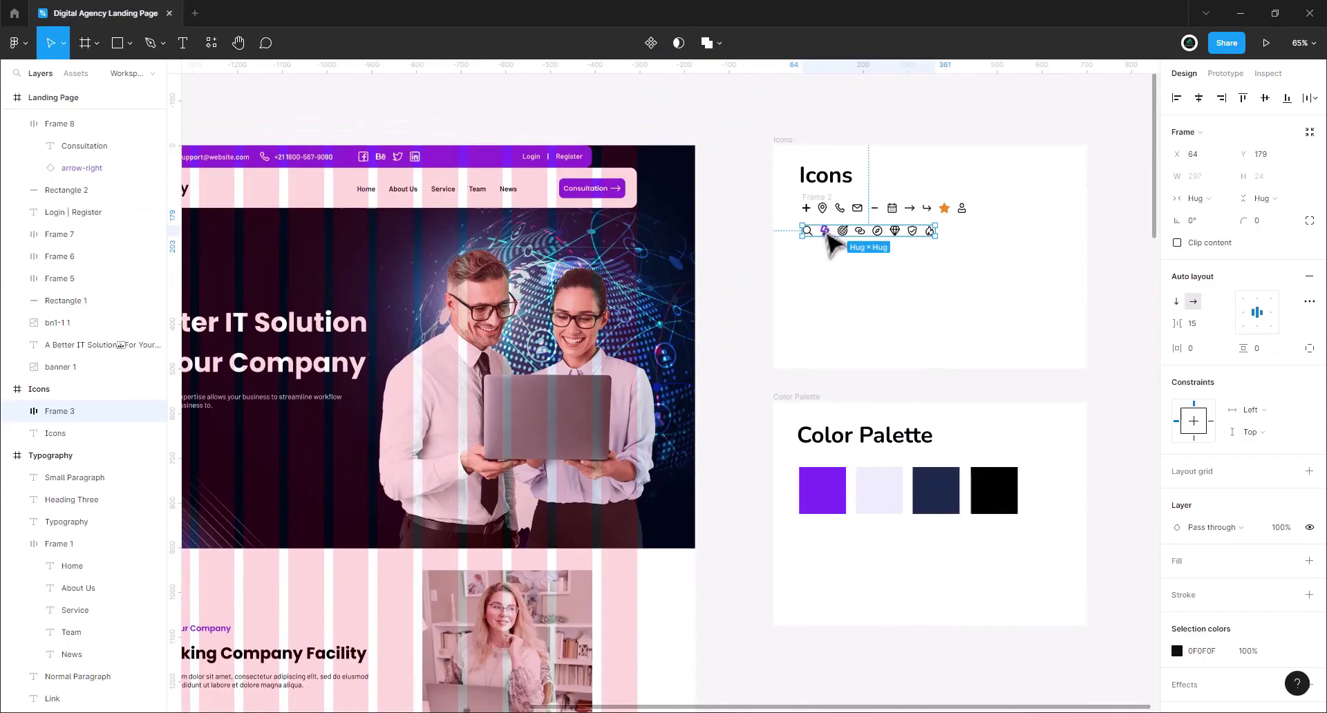
pyautogui.doubleClick(827, 232)
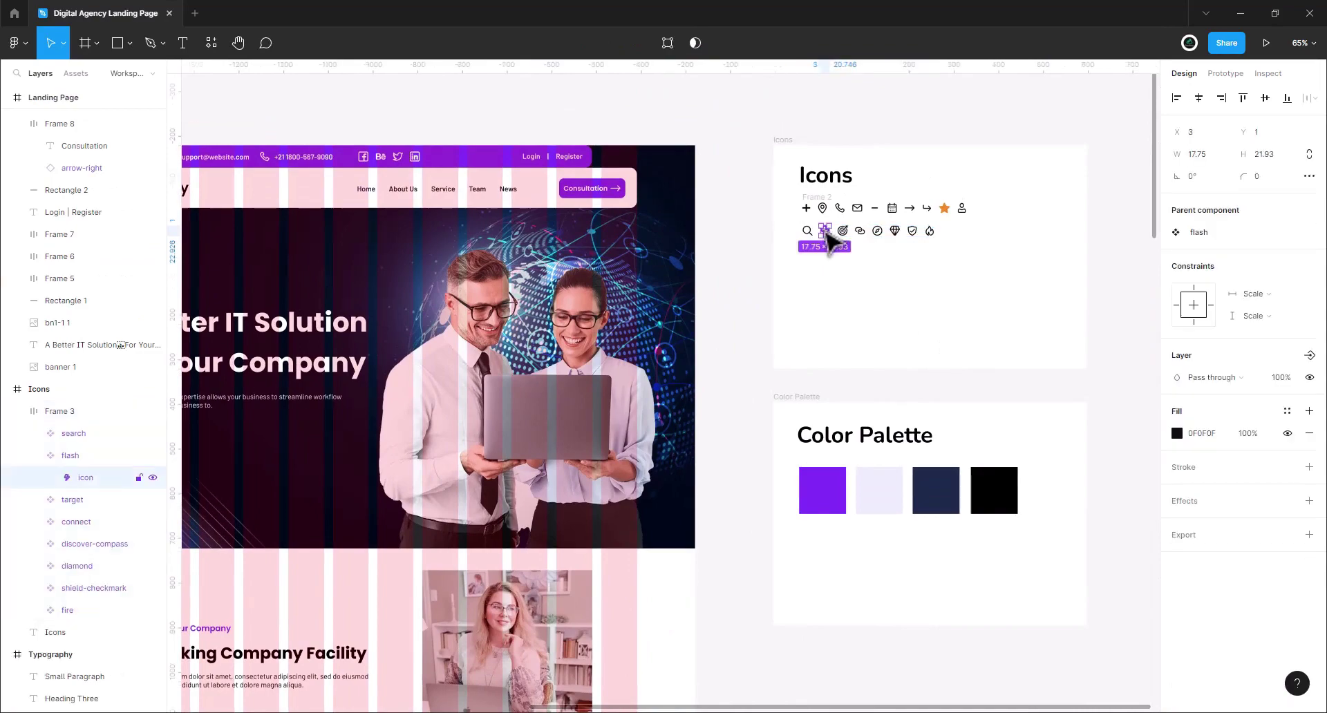
pyautogui.moveTo(827, 232); pyautogui.dragTo(674, 620)
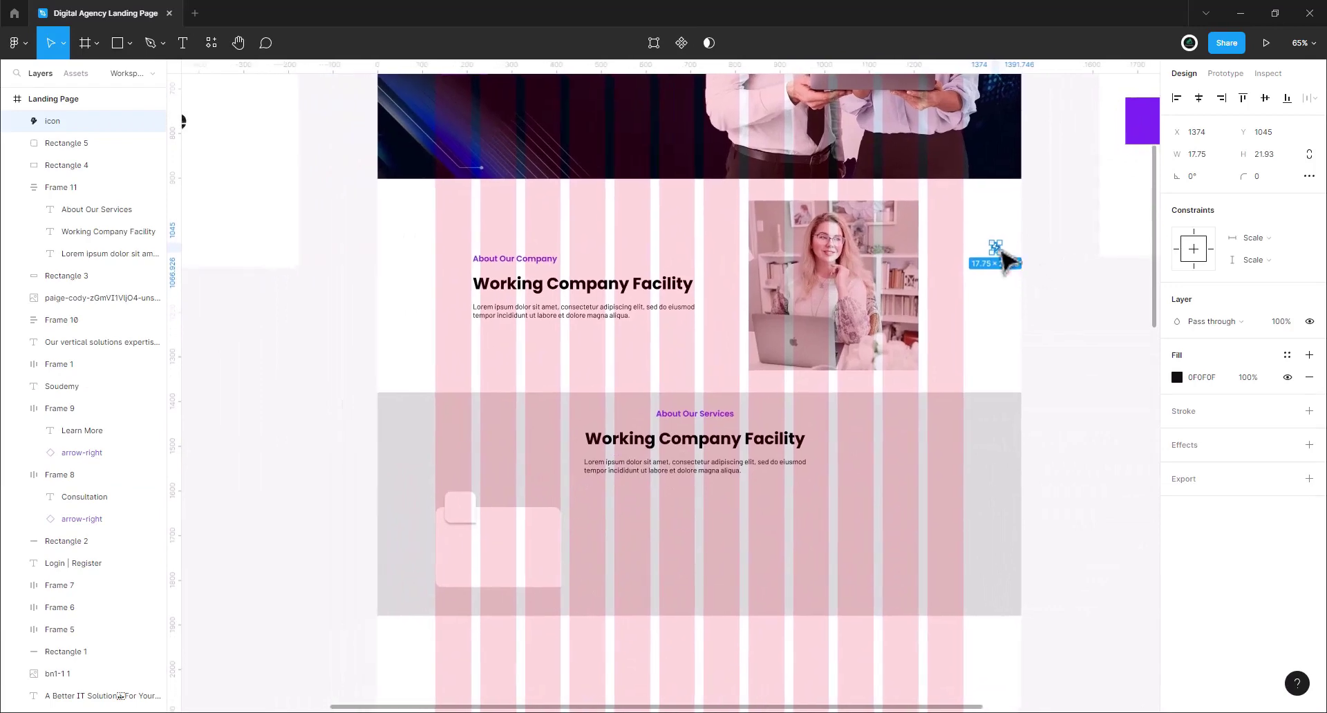
pyautogui.moveTo(738, 637)
pyautogui.mouseDown()
pyautogui.moveTo(753, 389)
pyautogui.moveTo(467, 507)
pyautogui.mouseUp()
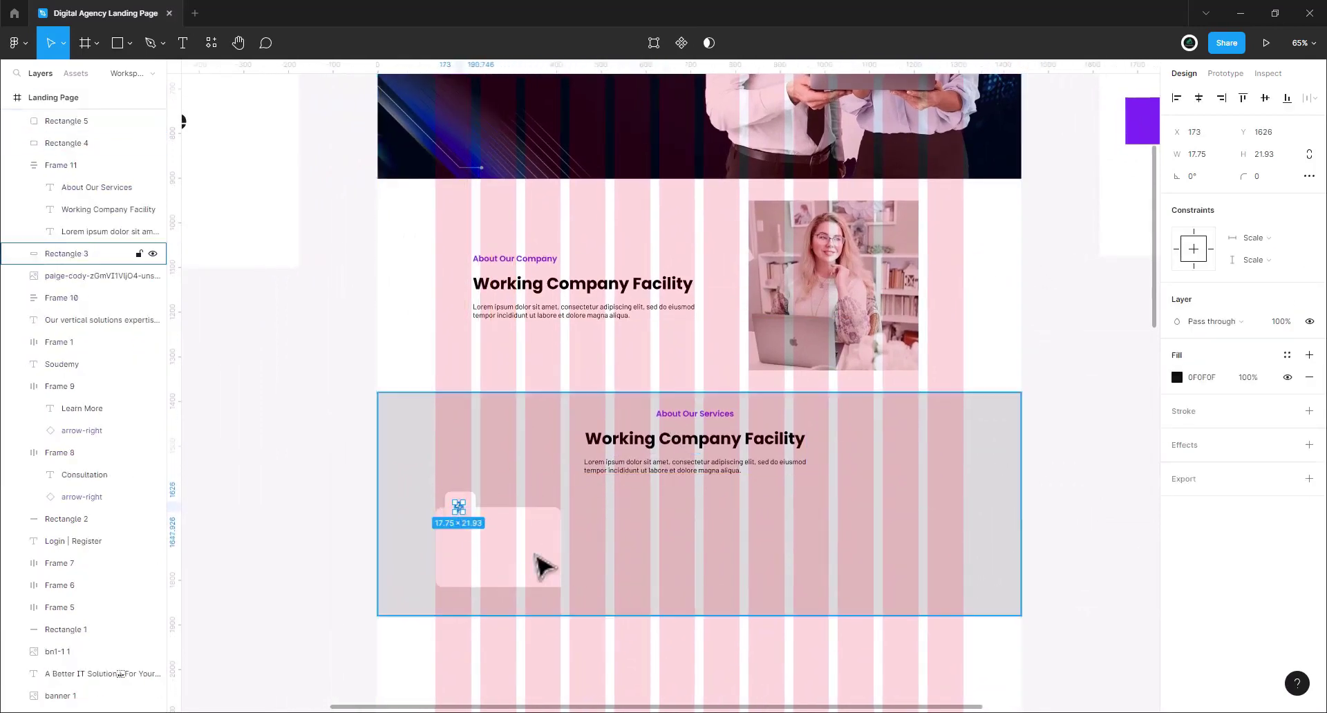
pyautogui.scroll(10, 542, 565)
pyautogui.hscroll(-5, 881, 413)
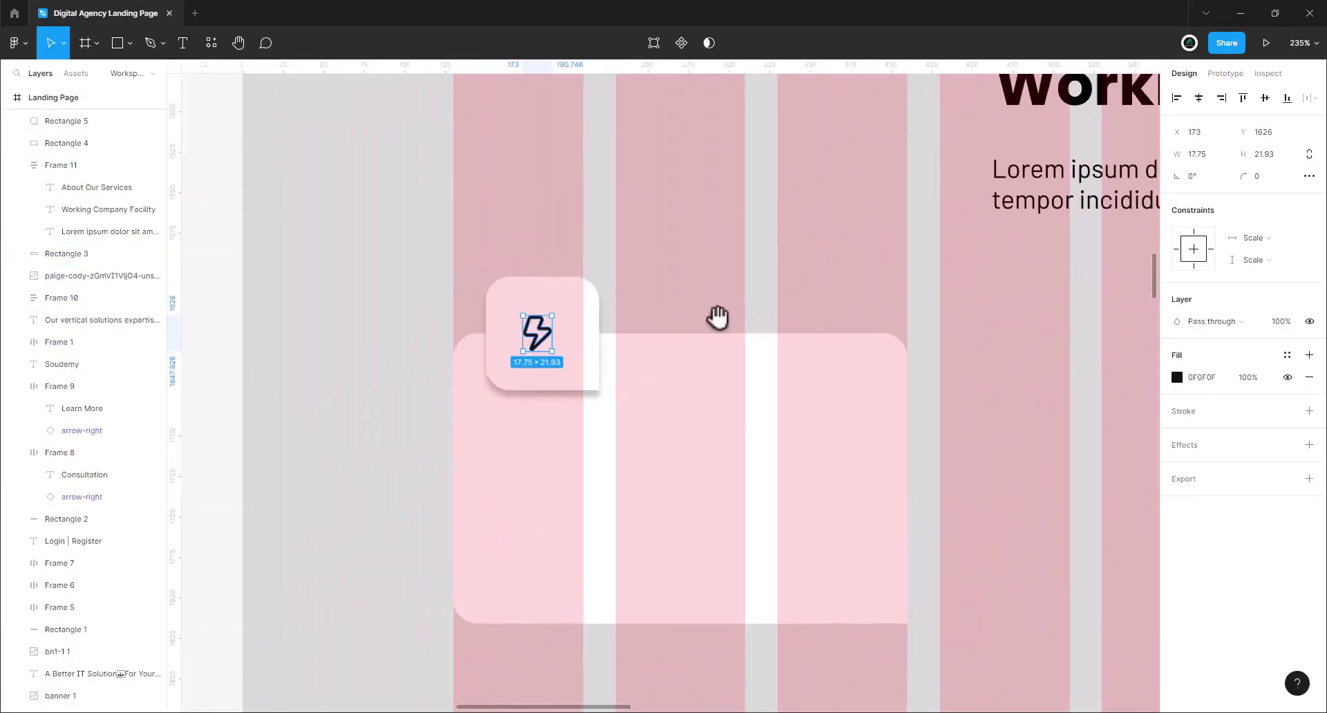
pyautogui.moveTo(543, 347)
pyautogui.mouseDown()
pyautogui.moveTo(522, 331)
pyautogui.moveTo(559, 362)
pyautogui.moveTo(552, 351)
pyautogui.mouseUp()
# - Fill the lightning icon with the Primary Color style
pyautogui.click(1177, 377)
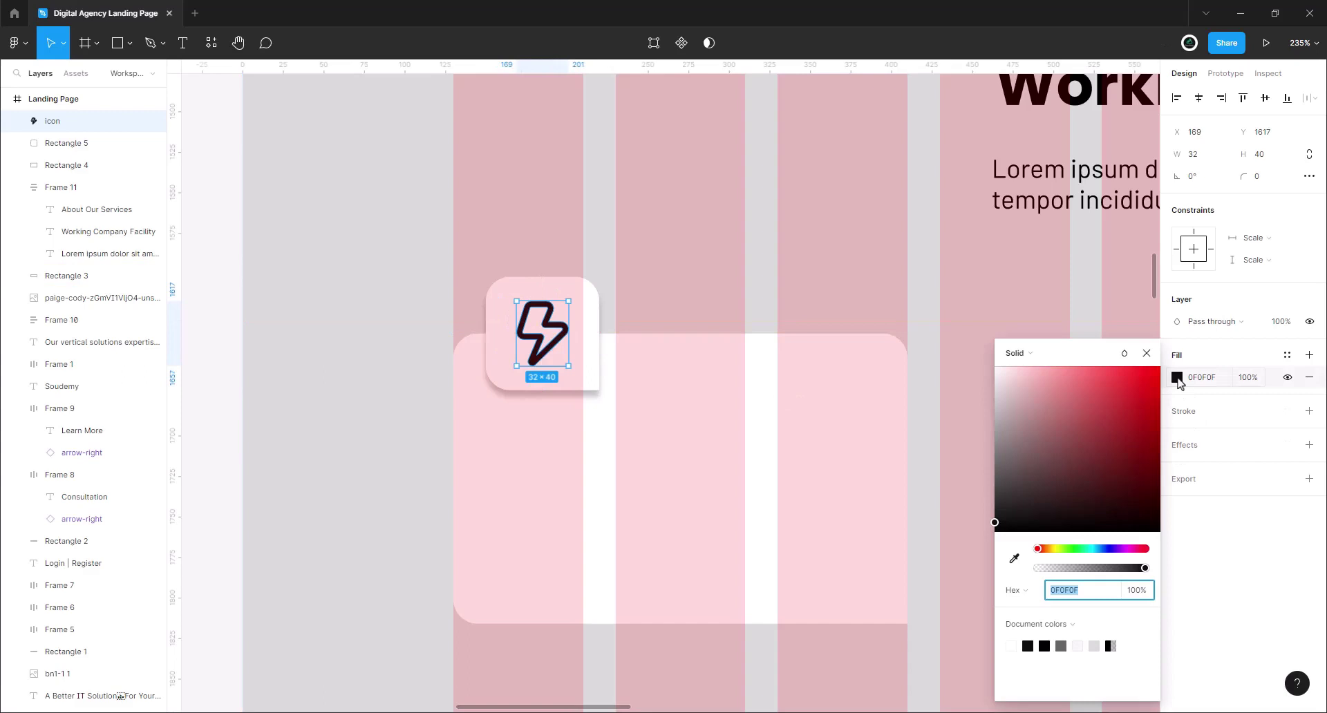
pyautogui.click(1289, 356)
pyautogui.click(1186, 440)
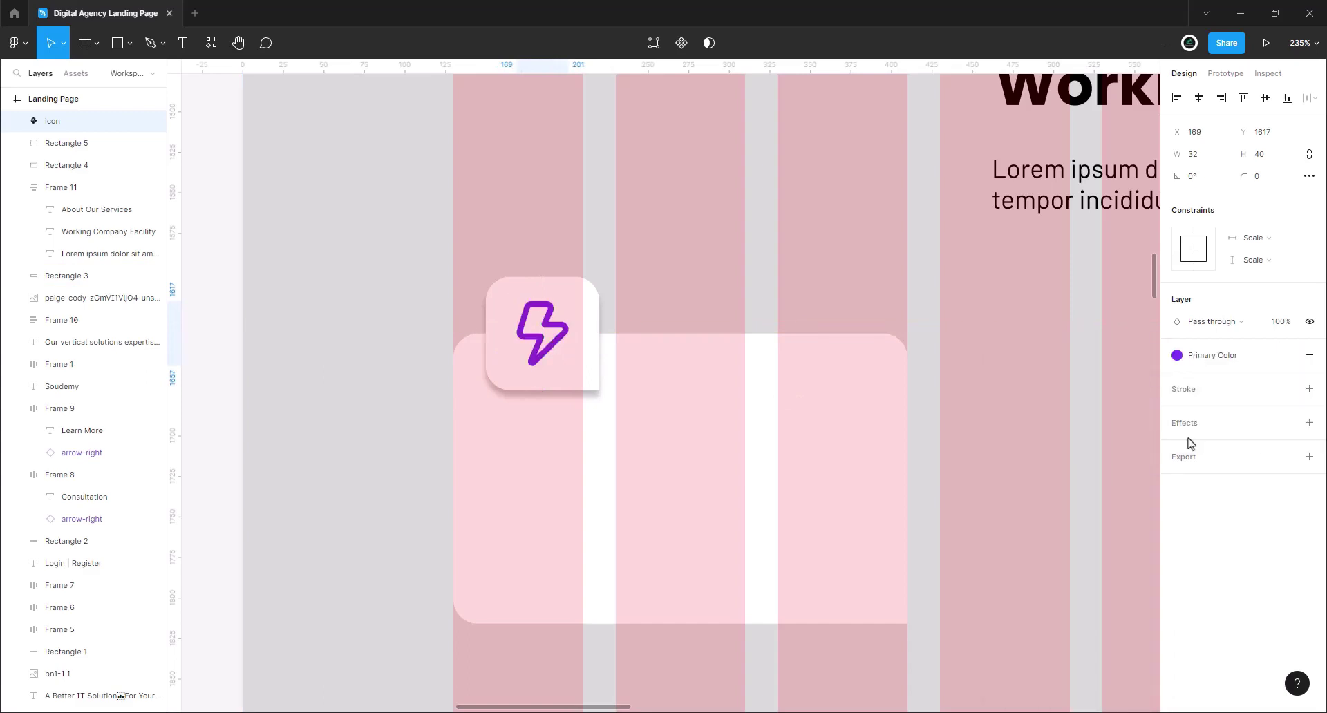
pyautogui.click(575, 461)
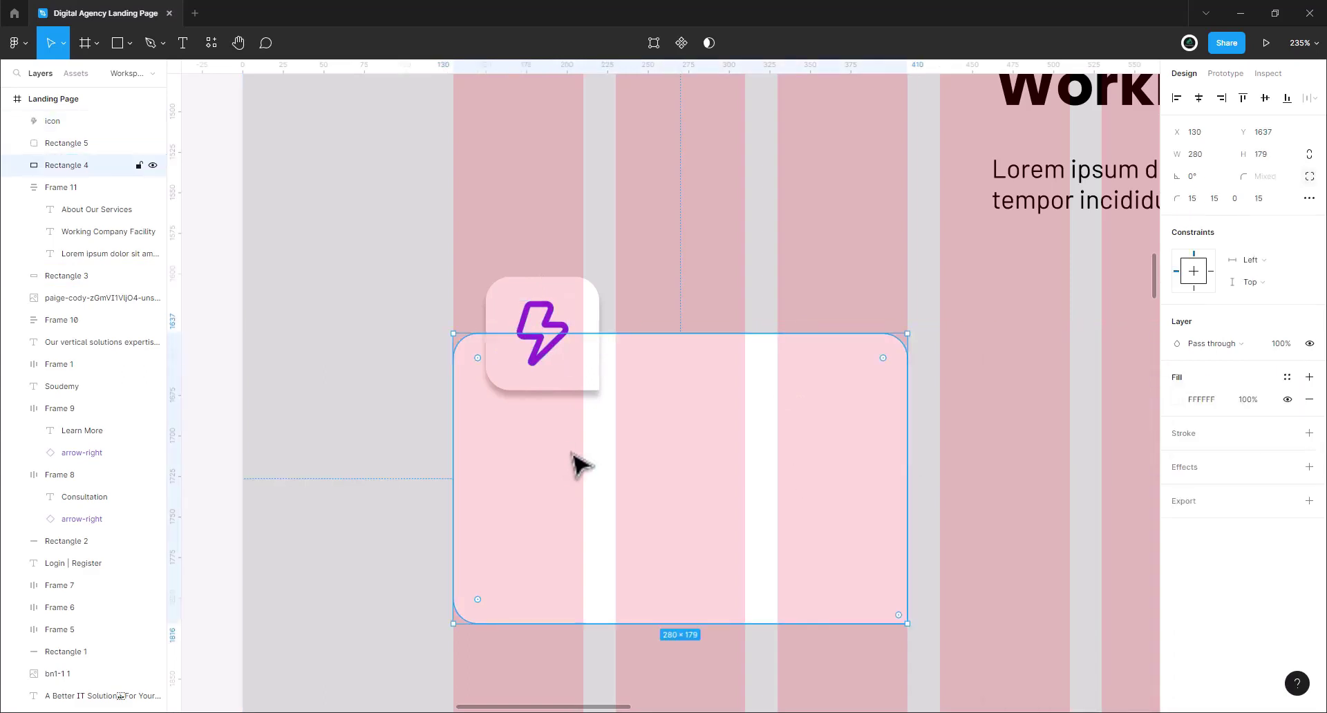
# - Type 'Data Structuring' in the service card below the lightning icon and style it Haeding Two
pyautogui.click(183, 42)
pyautogui.click(526, 447)
pyautogui.write('Data Struc')
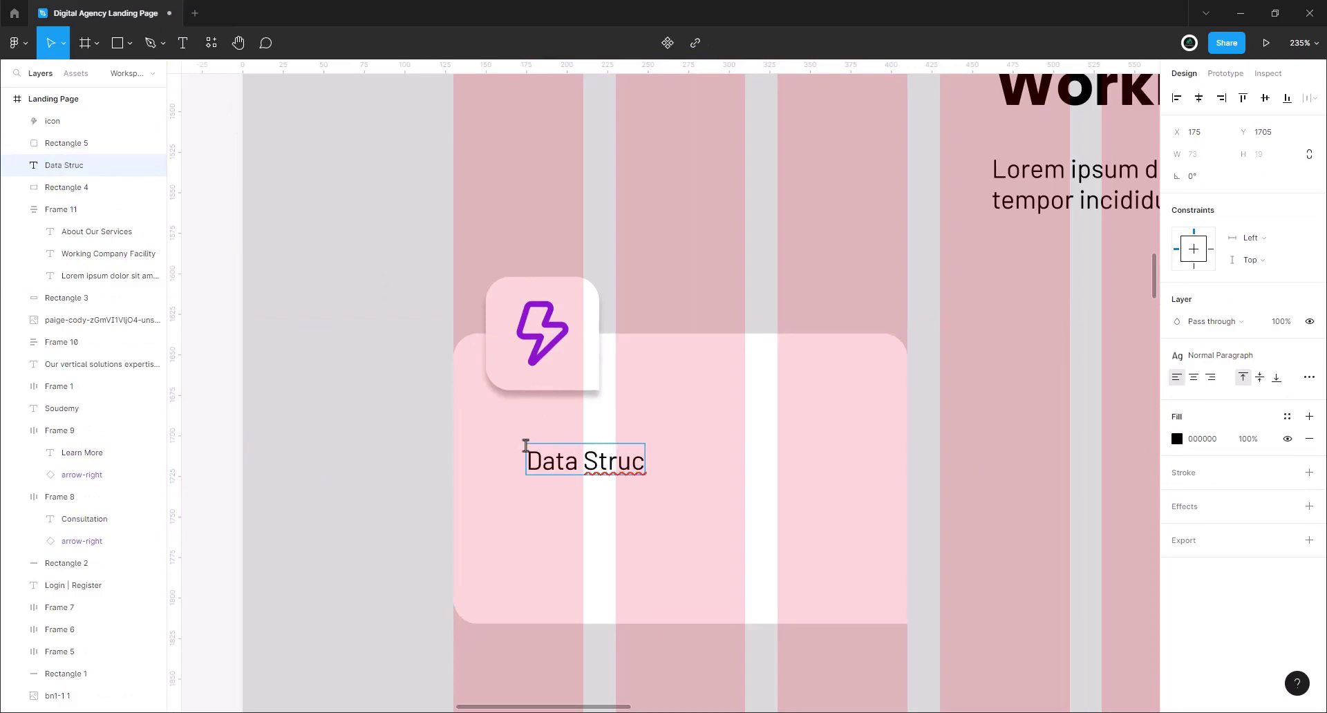
pyautogui.write('turing')
pyautogui.hotkey('ctrl', 'a')
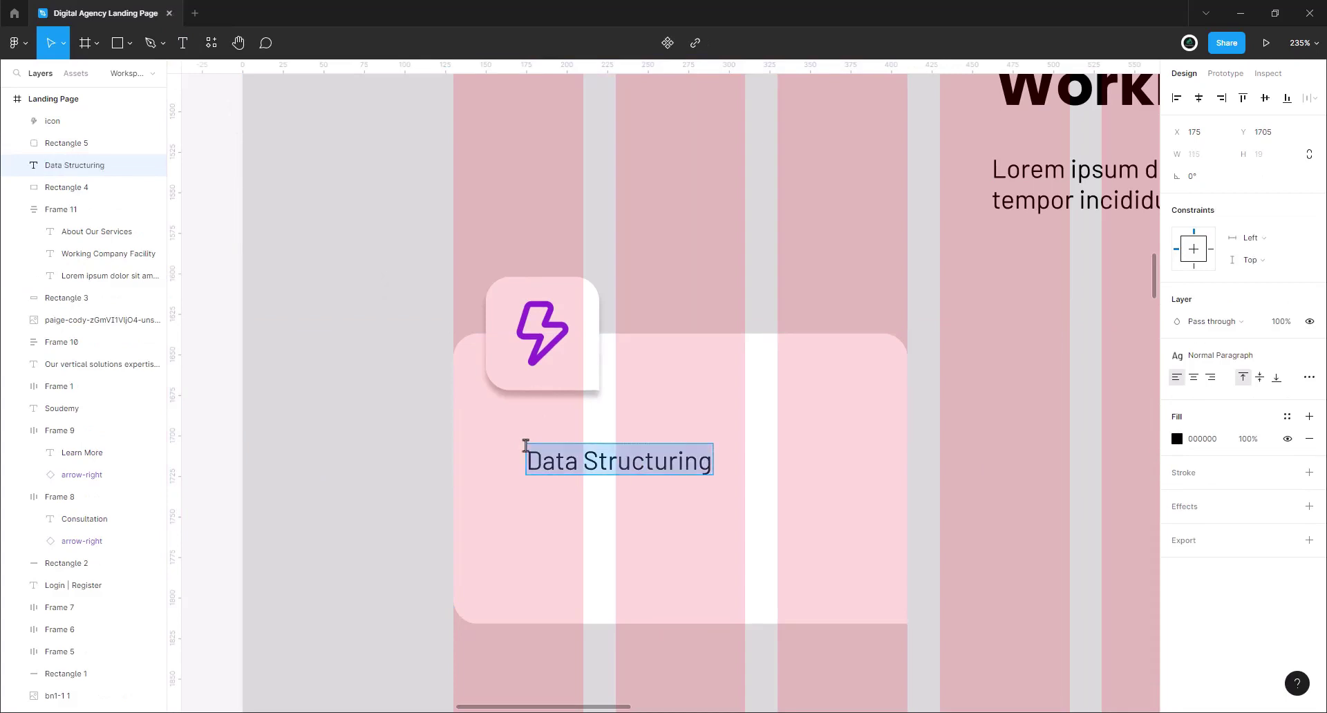
pyautogui.click(1308, 356)
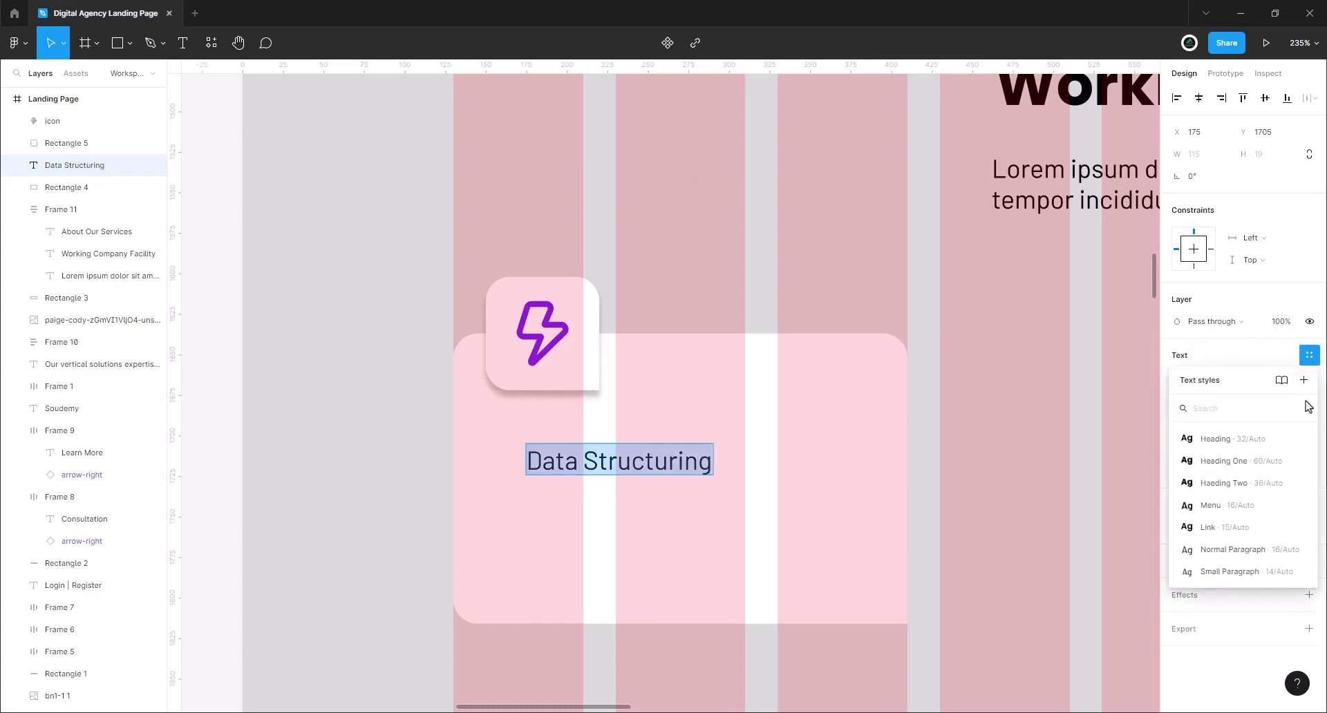
pyautogui.click(1224, 484)
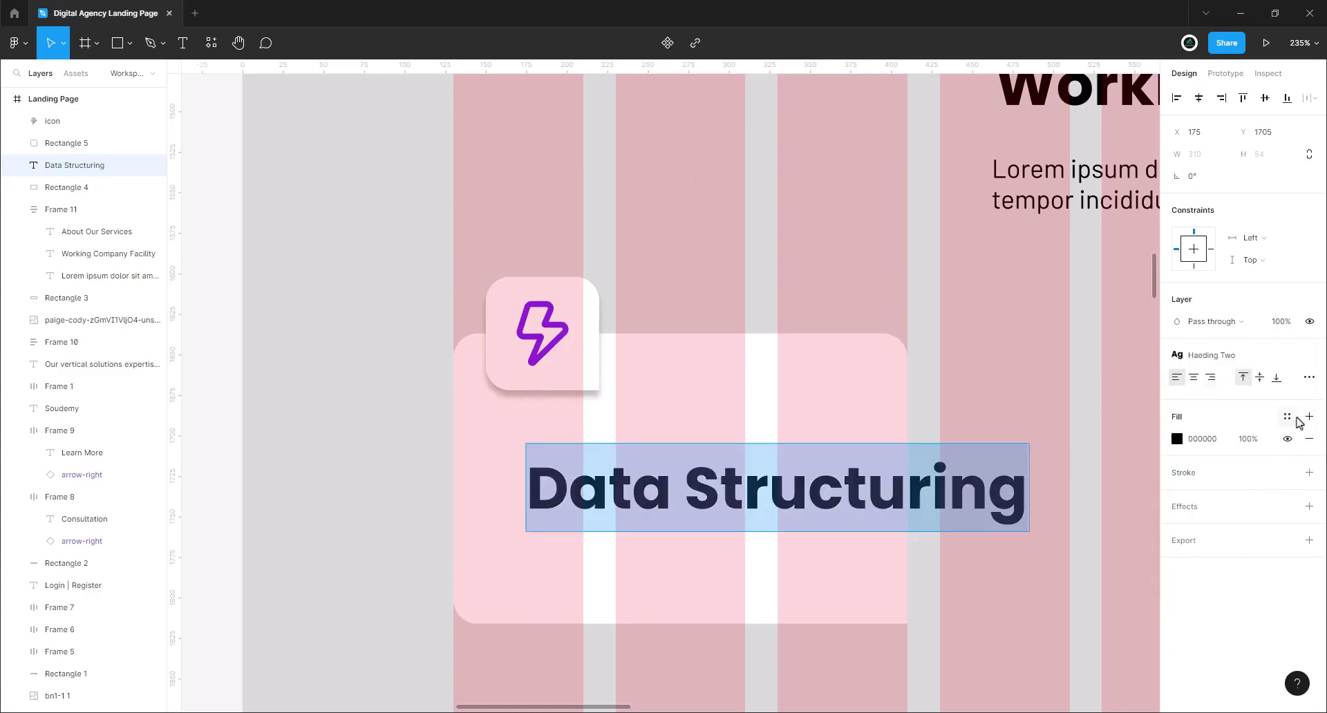
pyautogui.click(1309, 355)
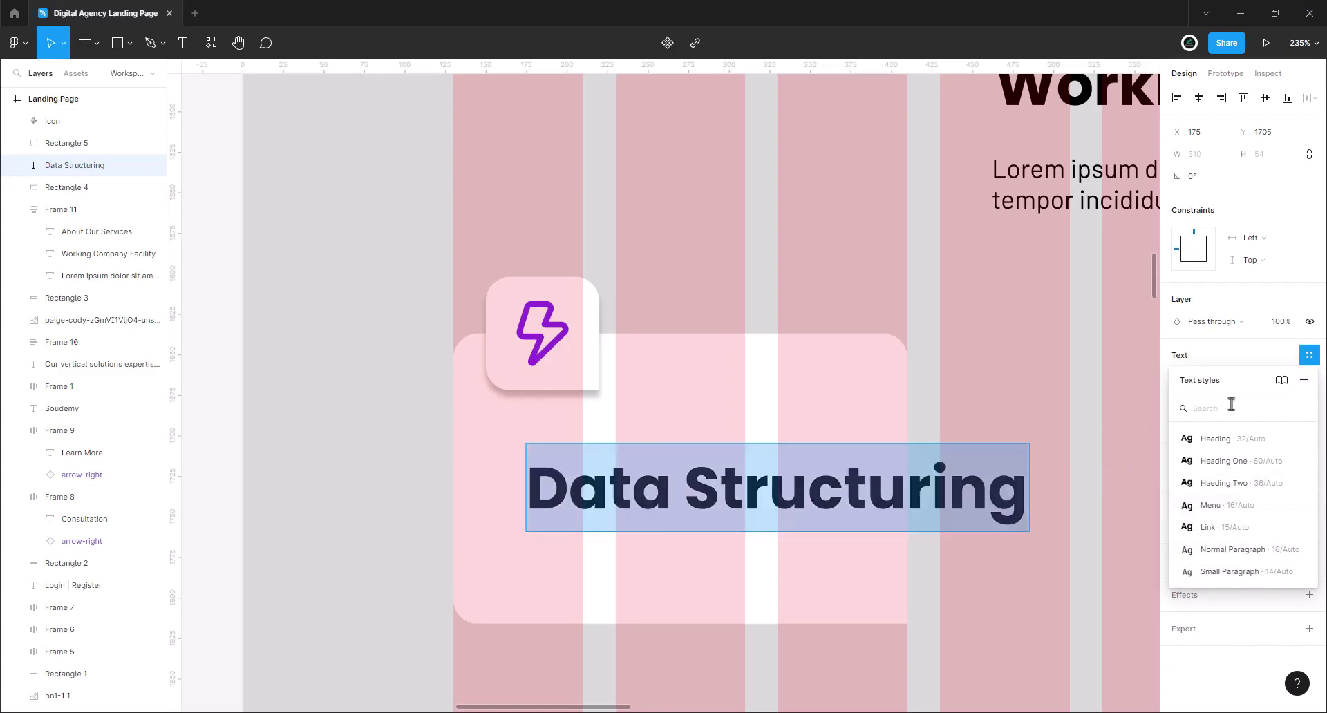
# - Make the Data Structuring heading Poppins Bold 22 and set it under the lightning icon on the card
pyautogui.click(1307, 357)
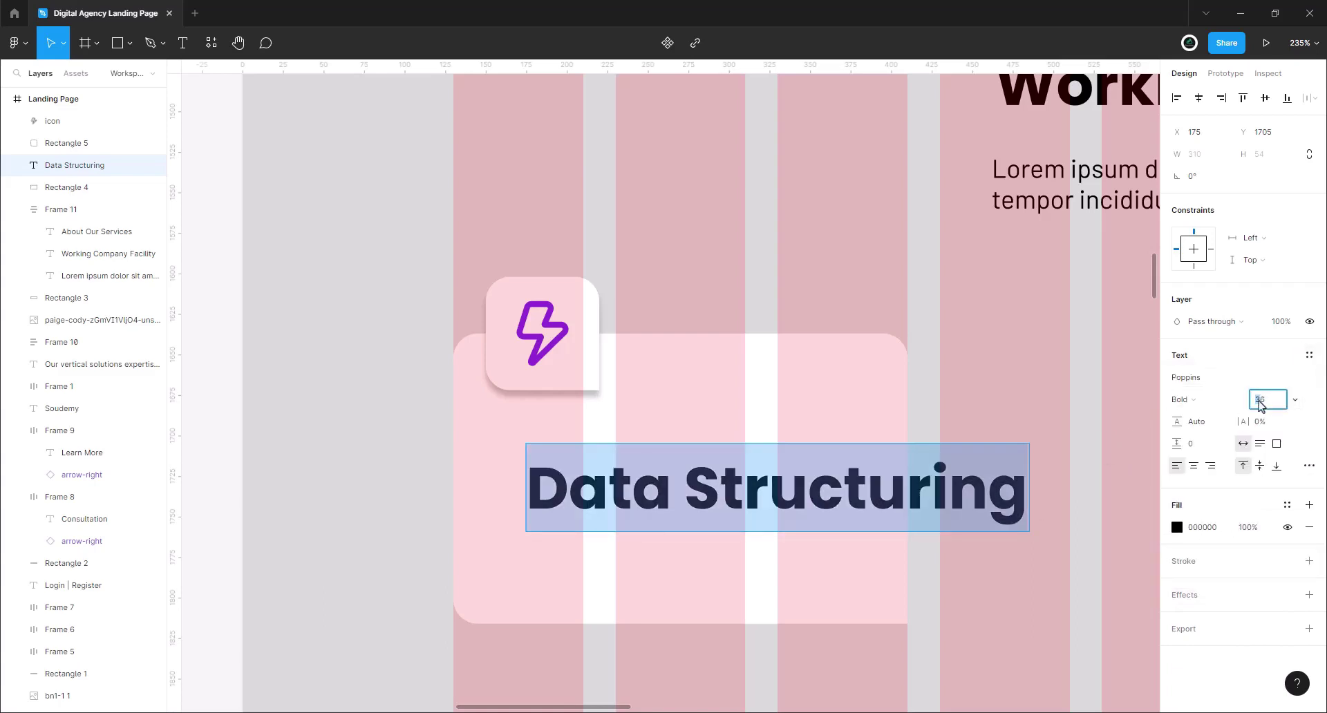
pyautogui.write('24')
pyautogui.press('Return')
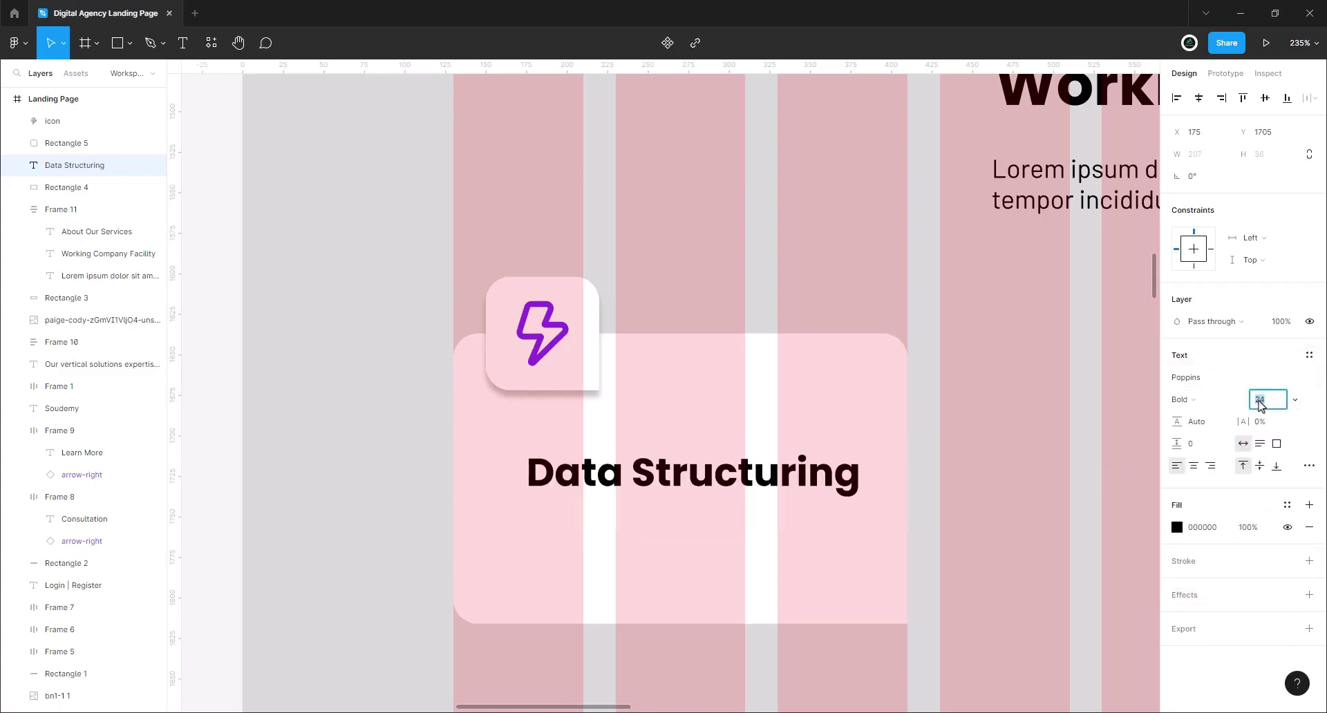
pyautogui.write('22')
pyautogui.press('Return')
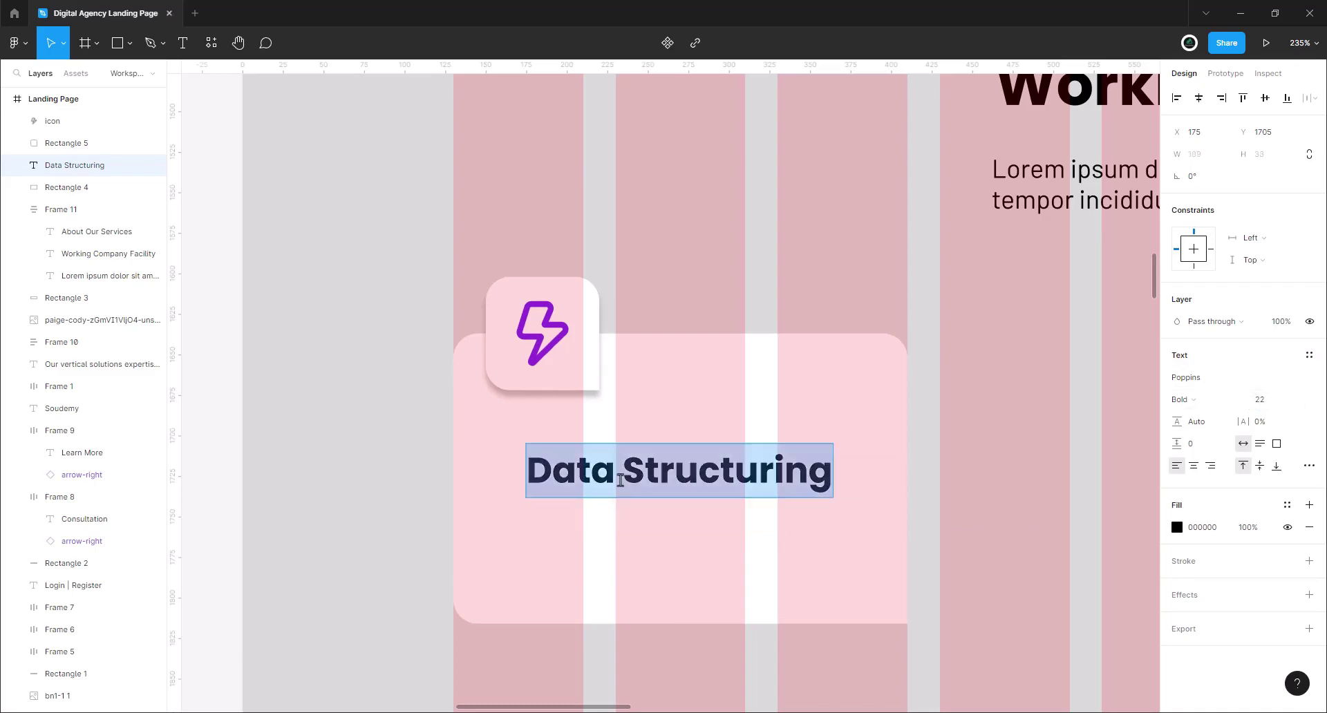
pyautogui.press('Escape')
pyautogui.moveTo(607, 494); pyautogui.dragTo(545, 447)
pyautogui.click(548, 519)
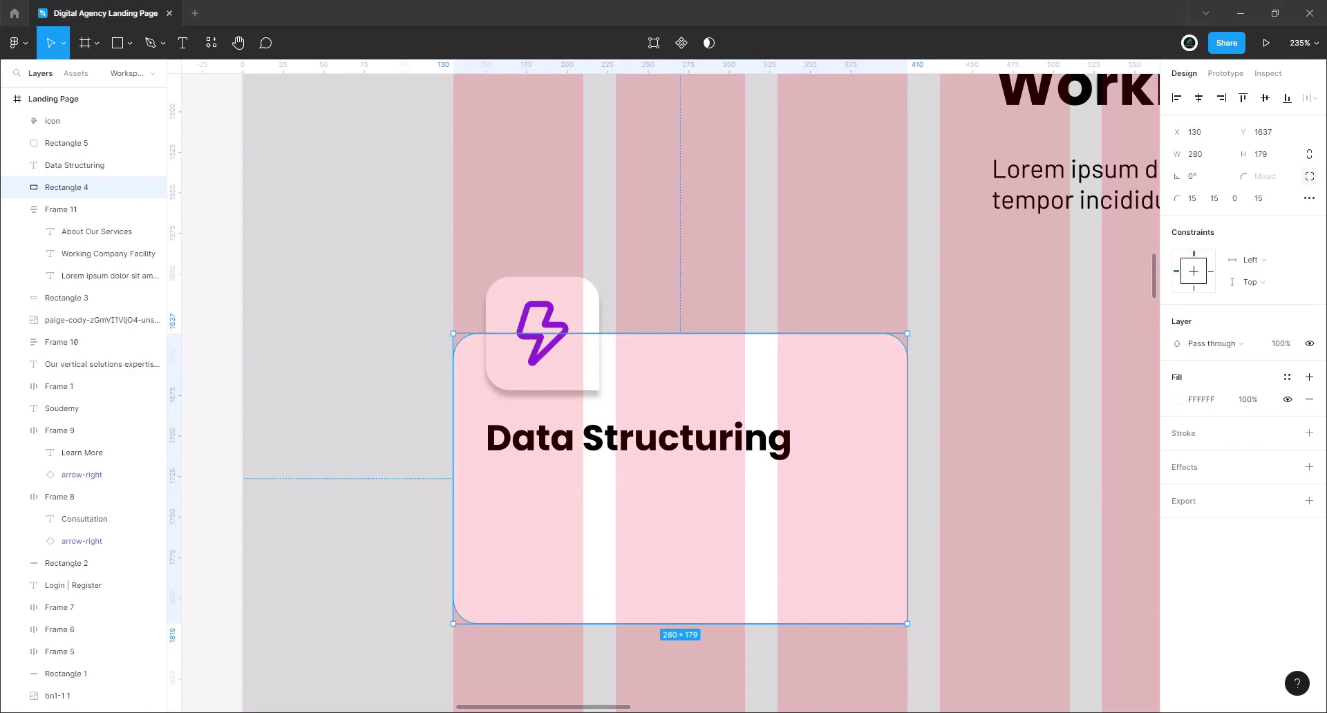
# - Paste the description text on the card in Small Paragraph style, aligned under the heading
pyautogui.click(186, 47)
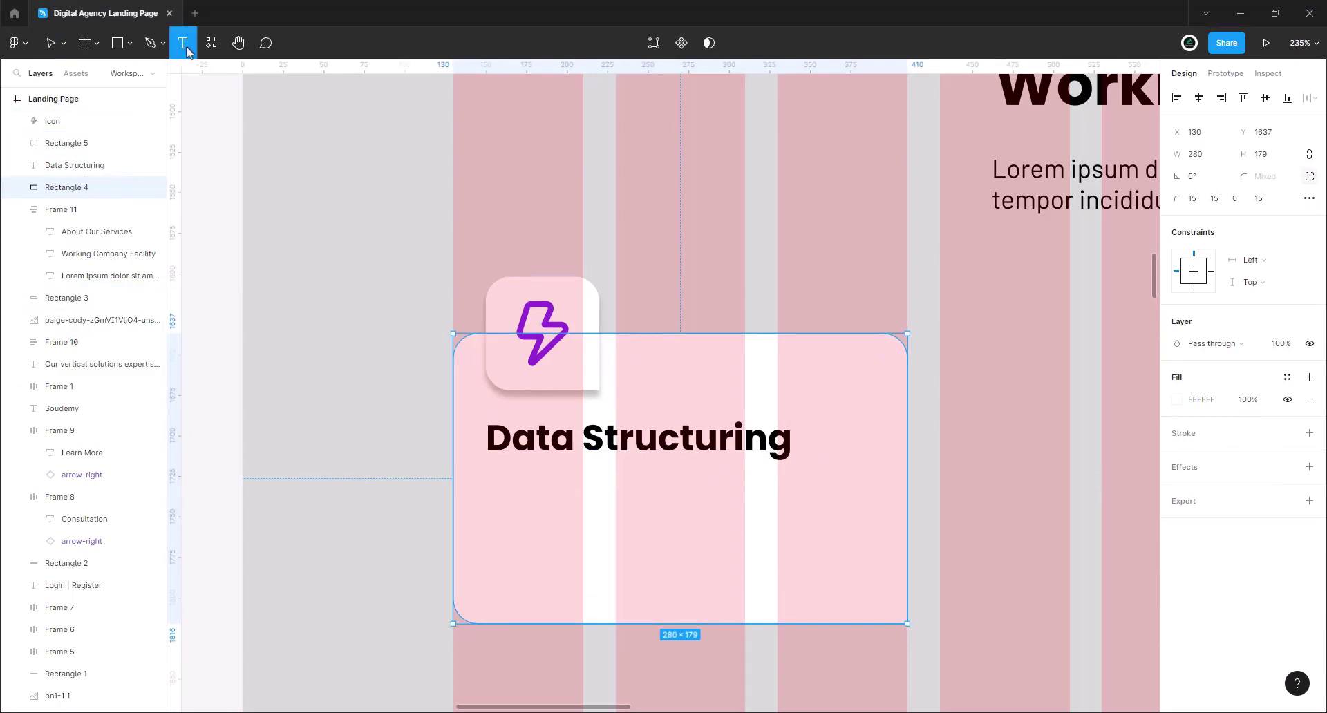
pyautogui.click(504, 502)
pyautogui.hotkey('ctrl', 'v')
pyautogui.hotkey('ctrl', 'a')
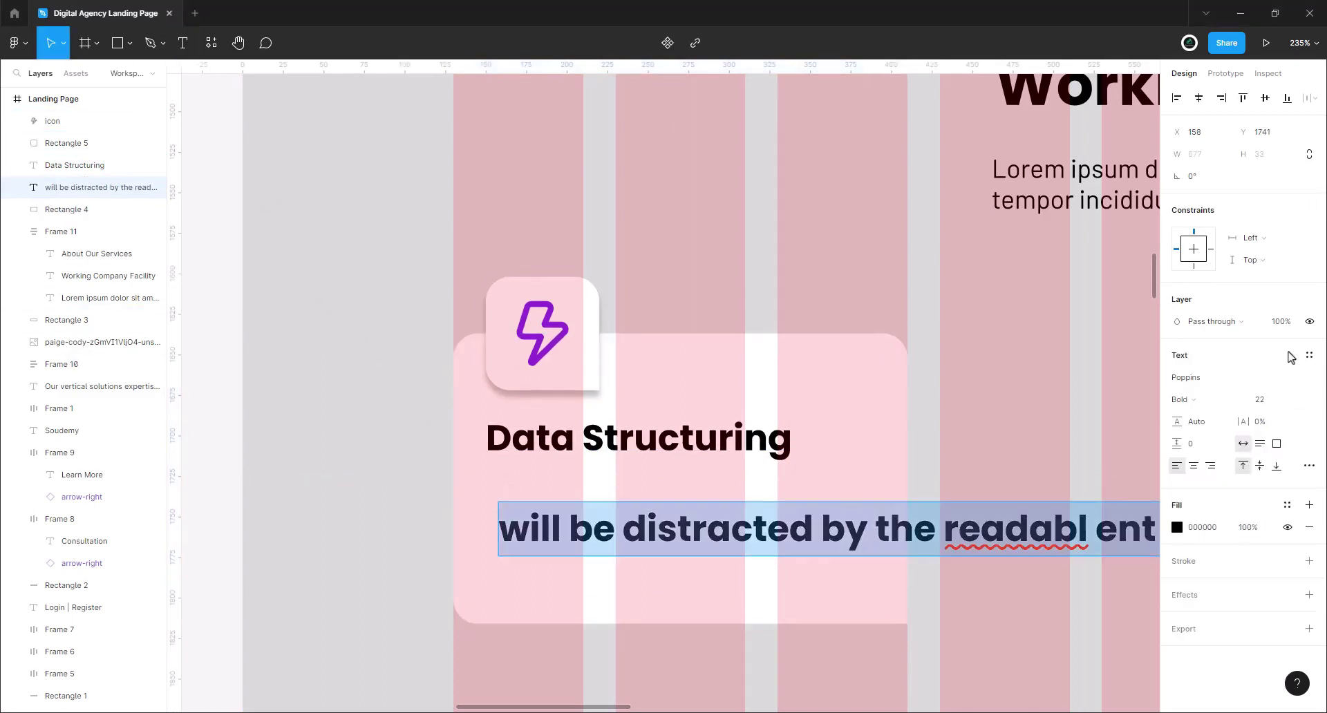
pyautogui.click(1310, 358)
pyautogui.click(1237, 581)
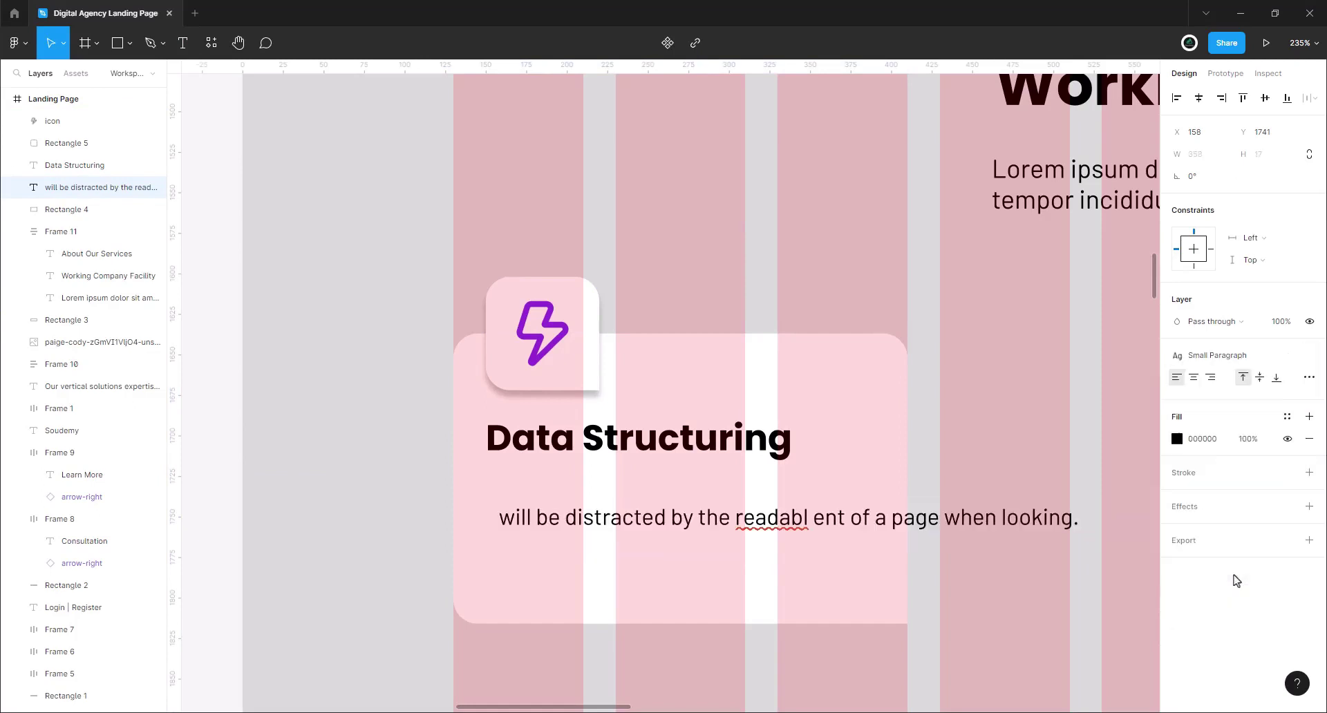
pyautogui.press('Escape')
pyautogui.moveTo(608, 527); pyautogui.dragTo(592, 504)
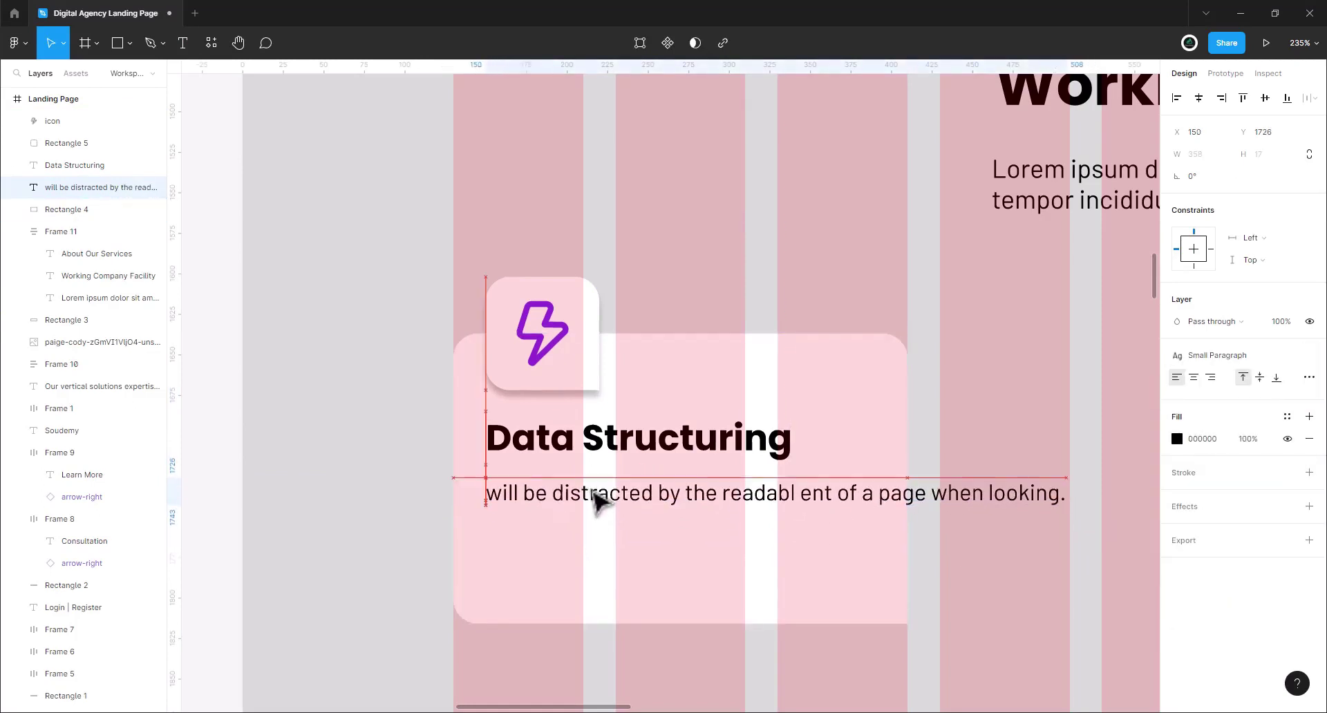
# - Break the description onto two lines after 'ent' and start a new text box below it
pyautogui.doubleClick(835, 492)
pyautogui.click(836, 489)
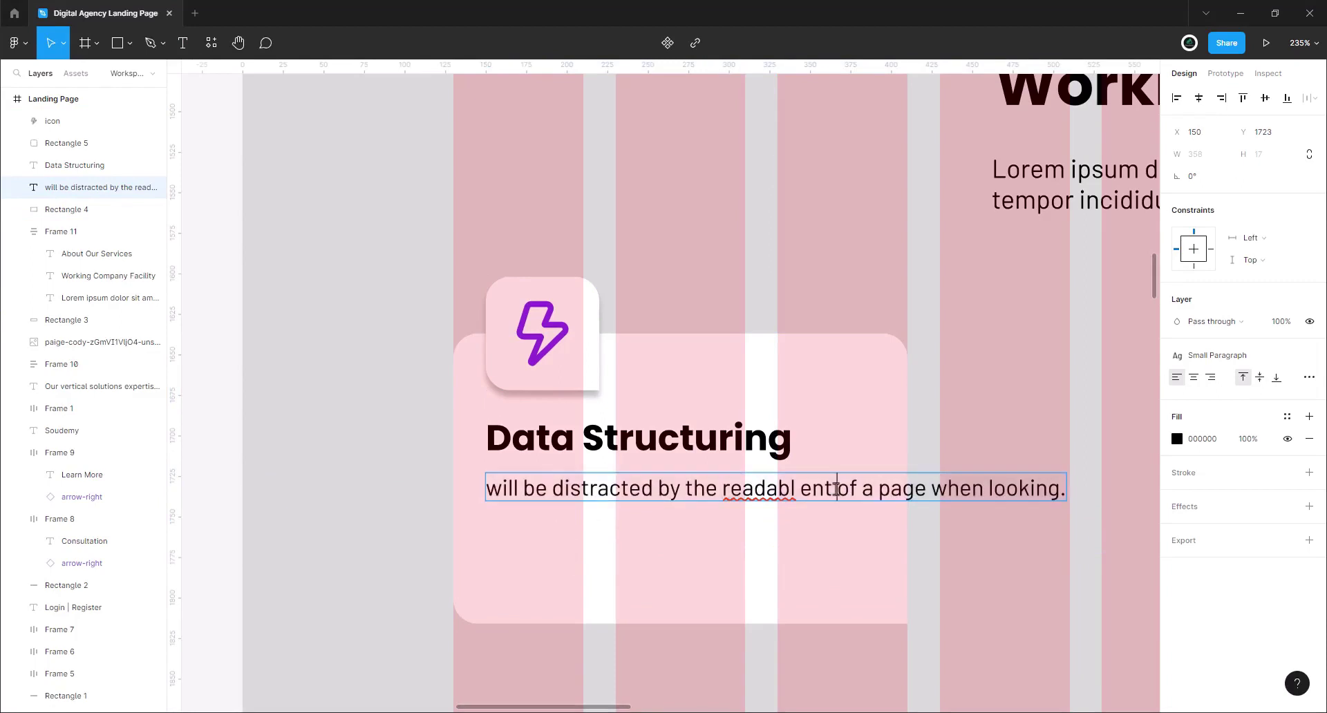
pyautogui.press('Return')
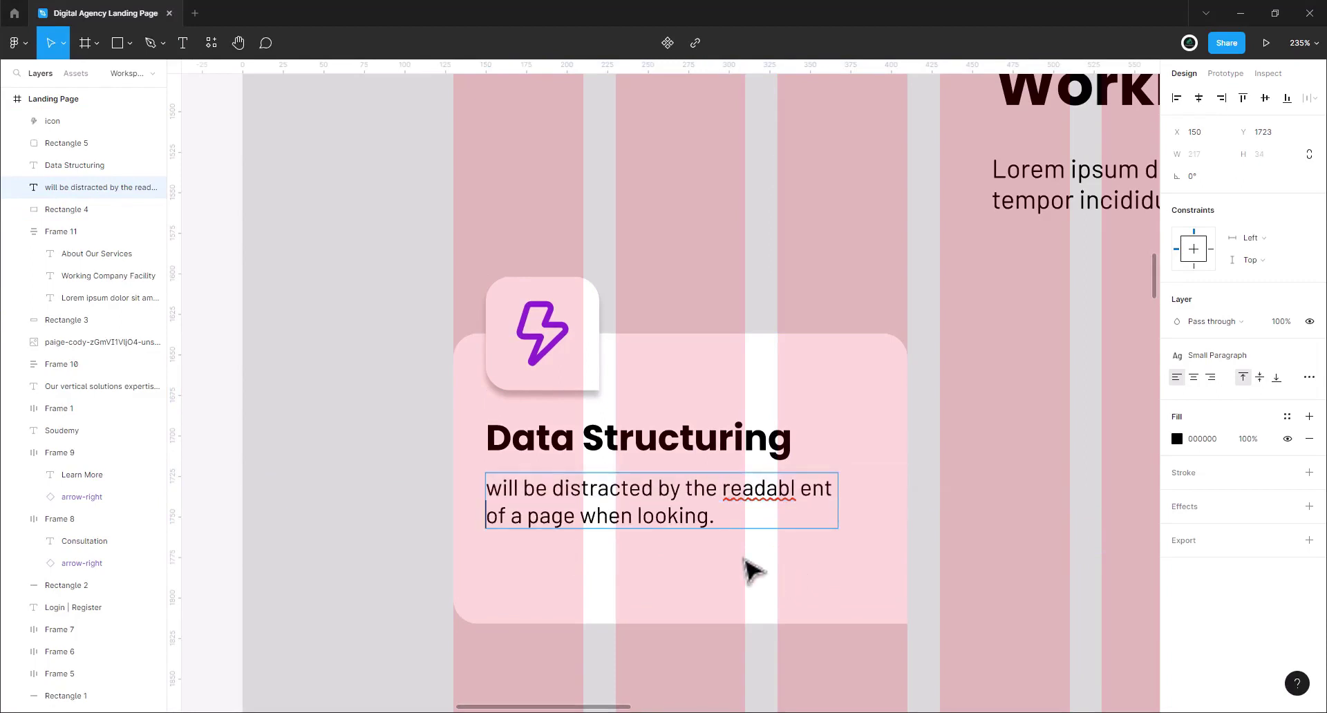
pyautogui.press('Escape')
pyautogui.click(616, 600)
pyautogui.click(184, 53)
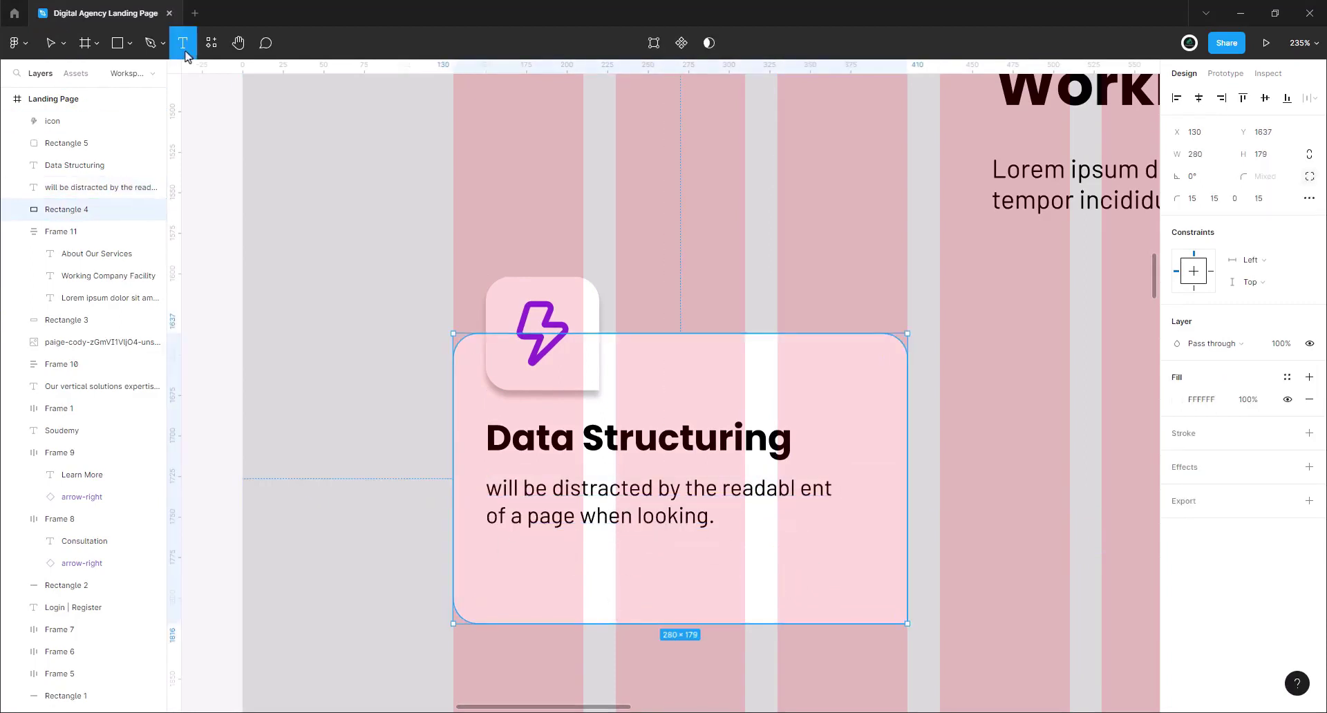
pyautogui.click(496, 570)
pyautogui.write('REad More')
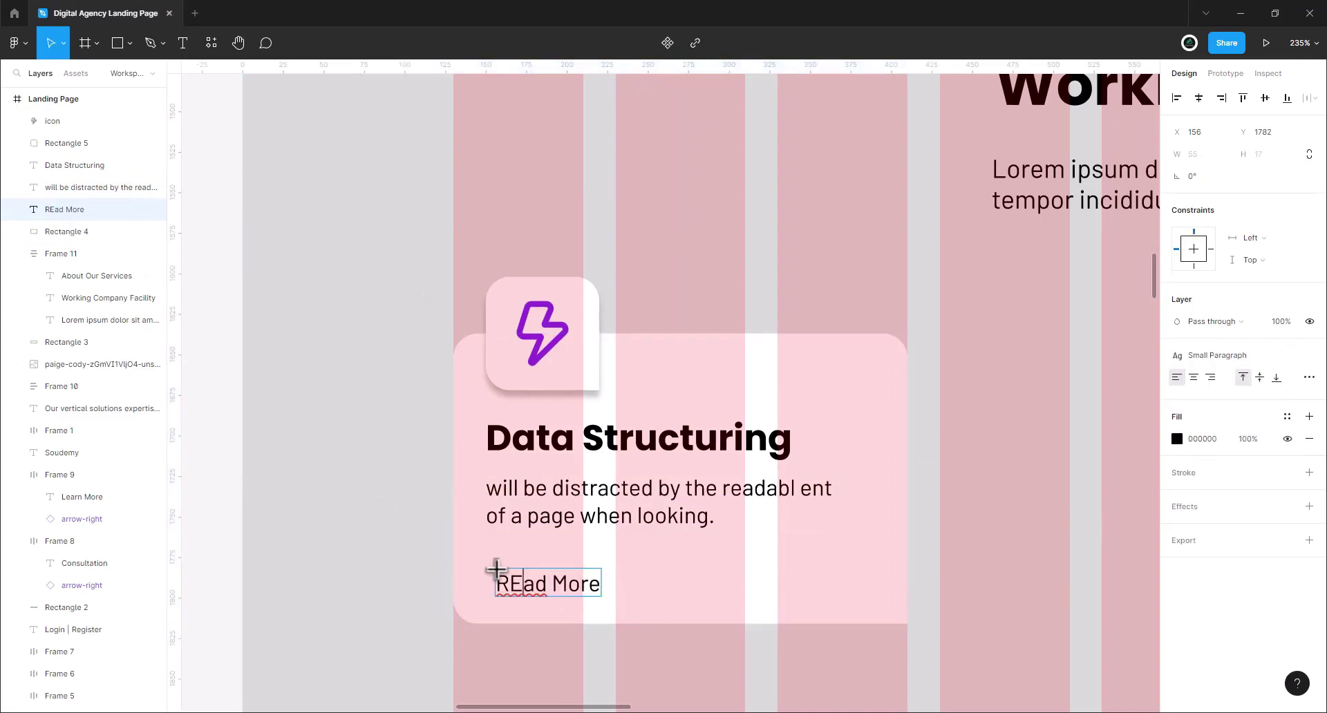
# - Correct 'REad More' to 'Read More' and line it up under the description
pyautogui.press('BackSpace')
pyautogui.write('e')
pyautogui.press('Escape')
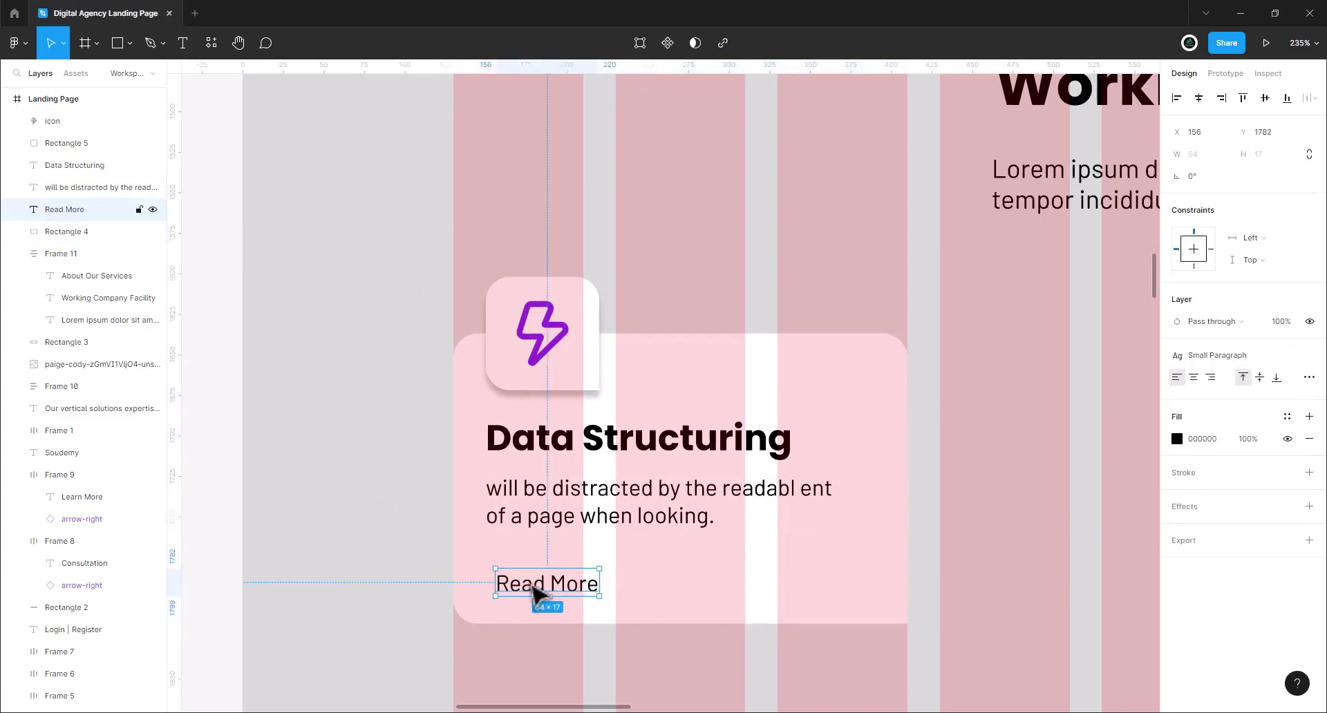
pyautogui.moveTo(533, 585); pyautogui.dragTo(523, 565)
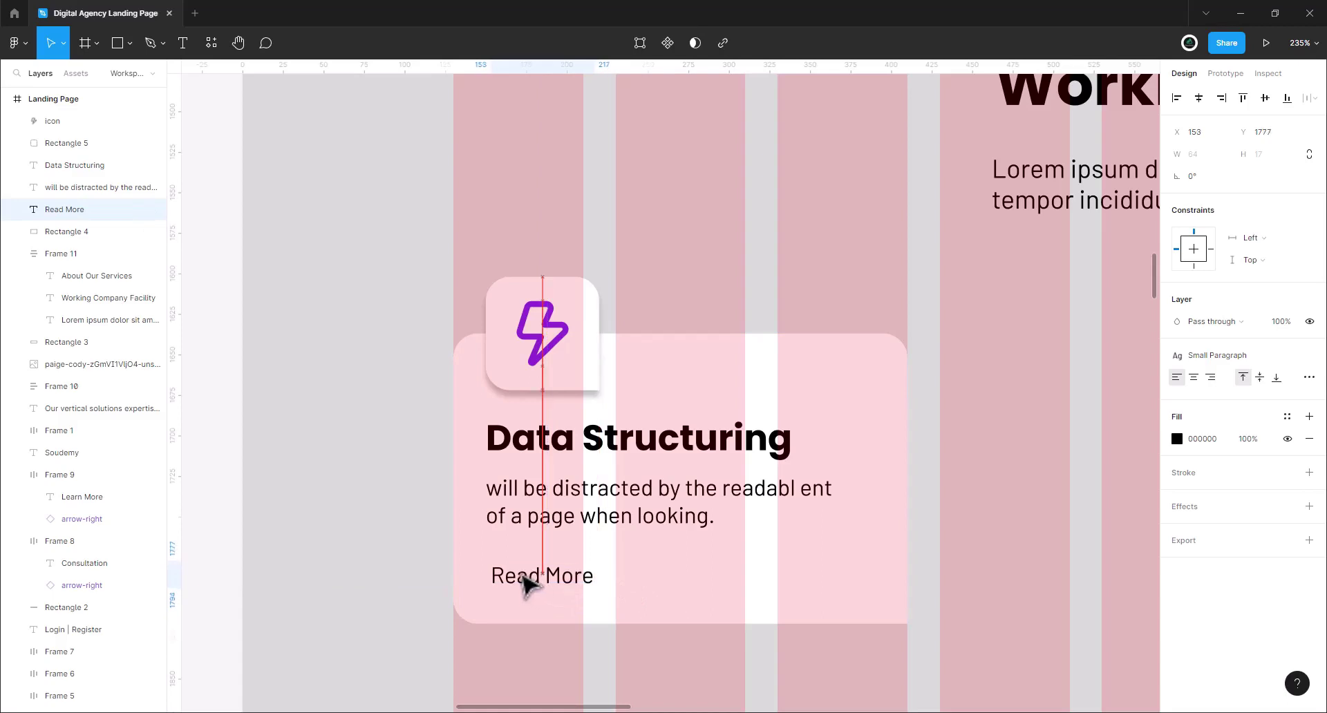
# - Apply the Link text style to the Read More label
pyautogui.click(1288, 418)
pyautogui.click(1308, 355)
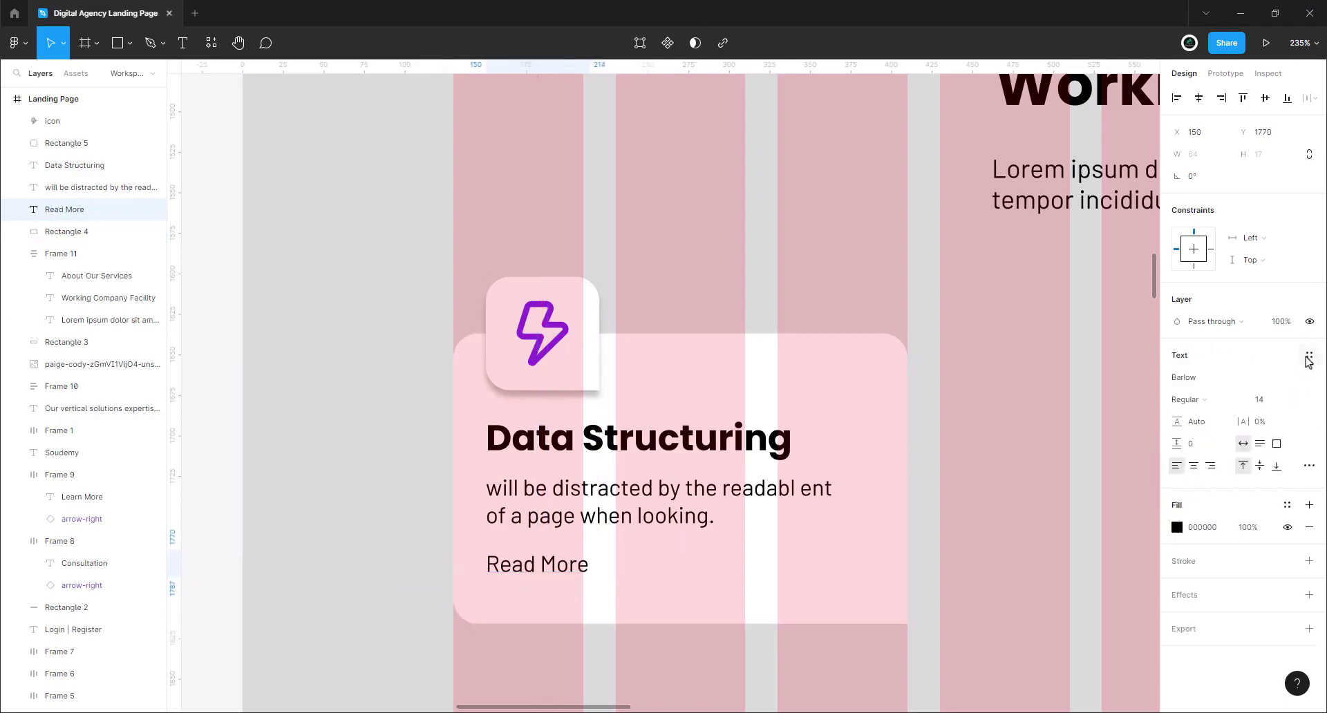
pyautogui.click(1226, 530)
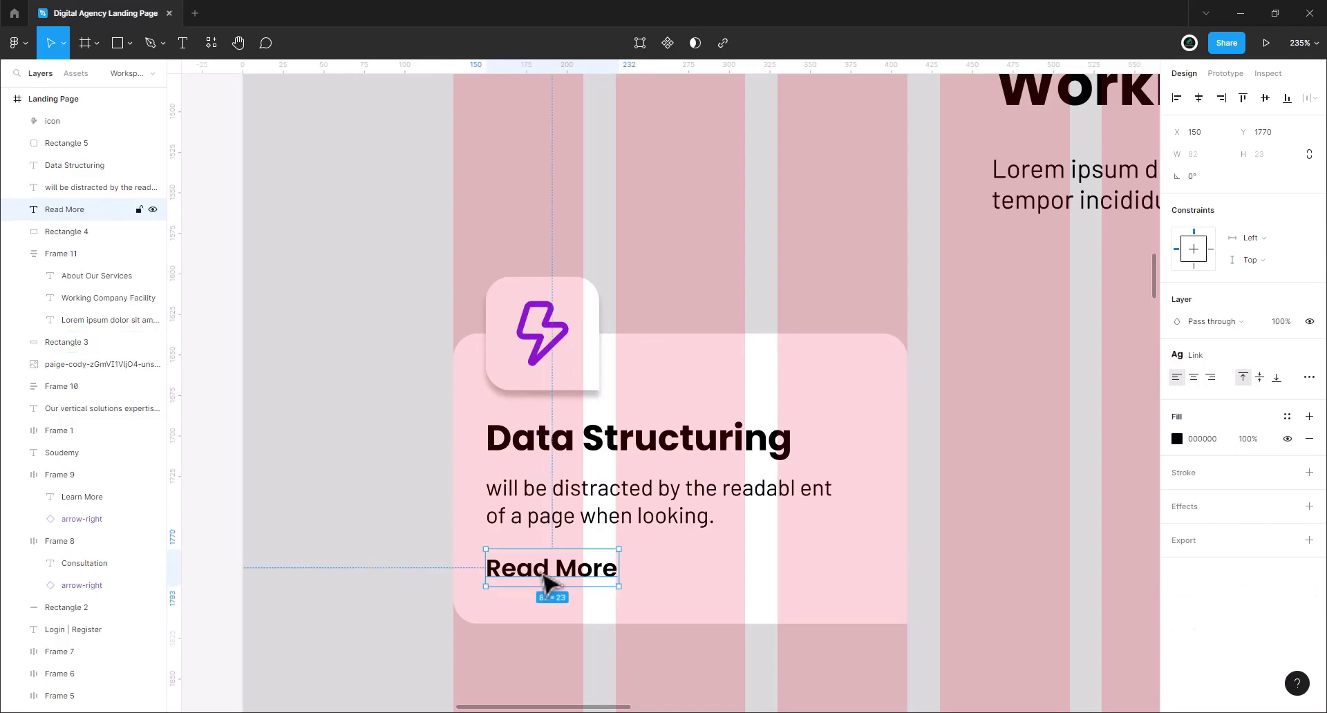
pyautogui.scroll(-5, 1006, 470)
pyautogui.scroll(3, 956, 465)
pyautogui.hscroll(3, 956, 465)
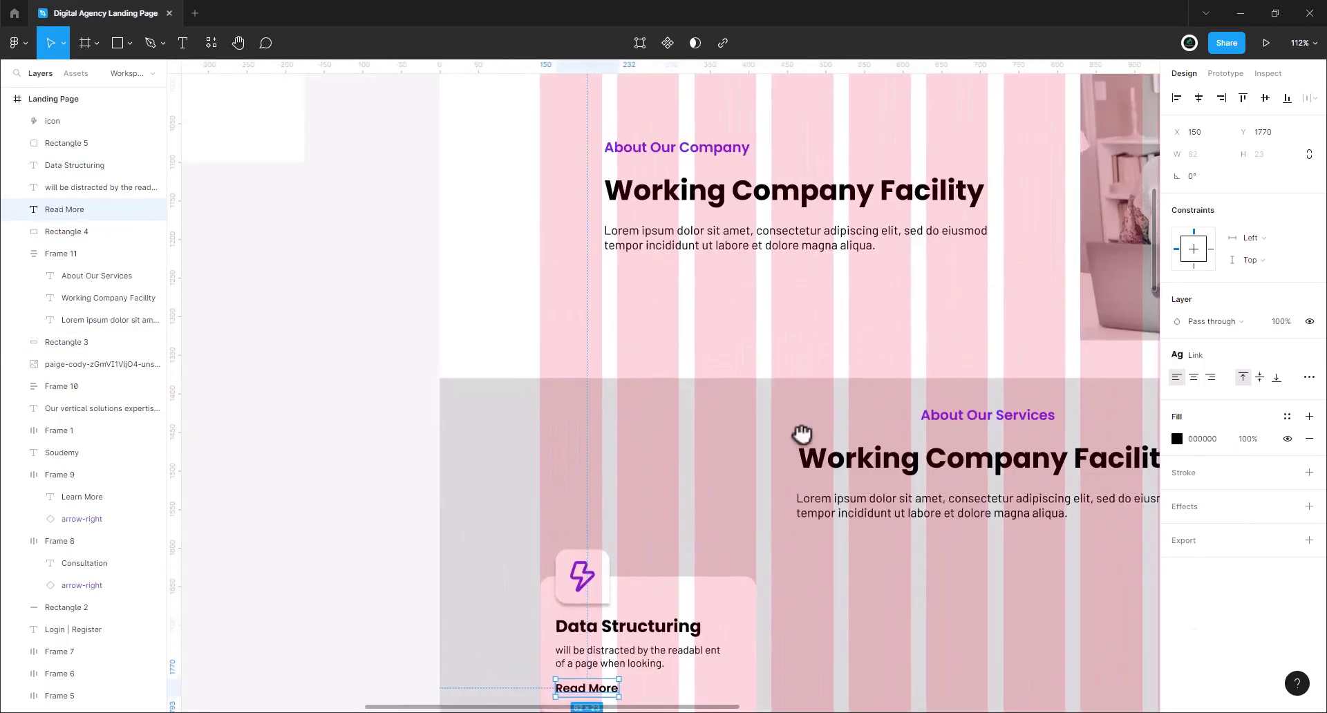
pyautogui.scroll(3, 800, 435)
pyautogui.hscroll(6, 800, 435)
pyautogui.scroll(4, 868, 358)
pyautogui.hscroll(6, 868, 358)
pyautogui.scroll(-5, 980, 343)
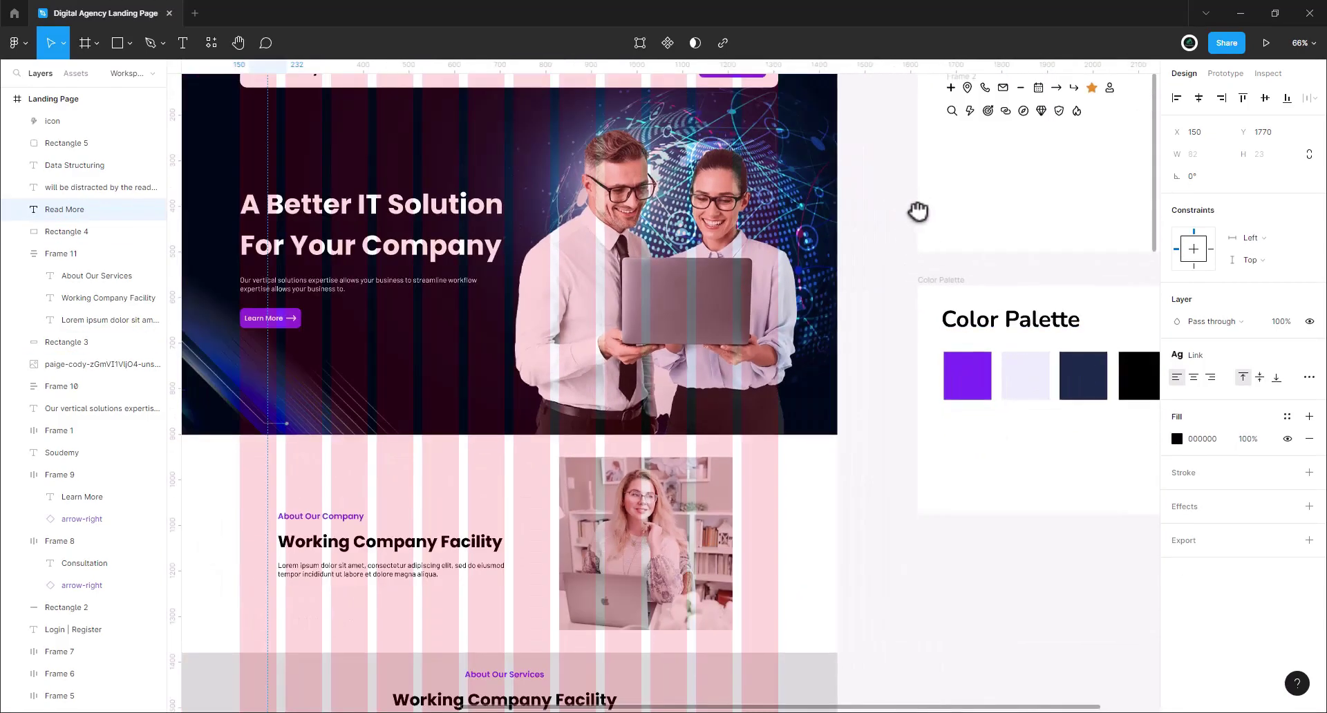
# - Copy the arrow-right icon from the Icons frame onto the Data Structuring card
pyautogui.scroll(2, 919, 208)
pyautogui.click(1037, 113)
pyautogui.moveTo(1044, 121); pyautogui.dragTo(788, 629)
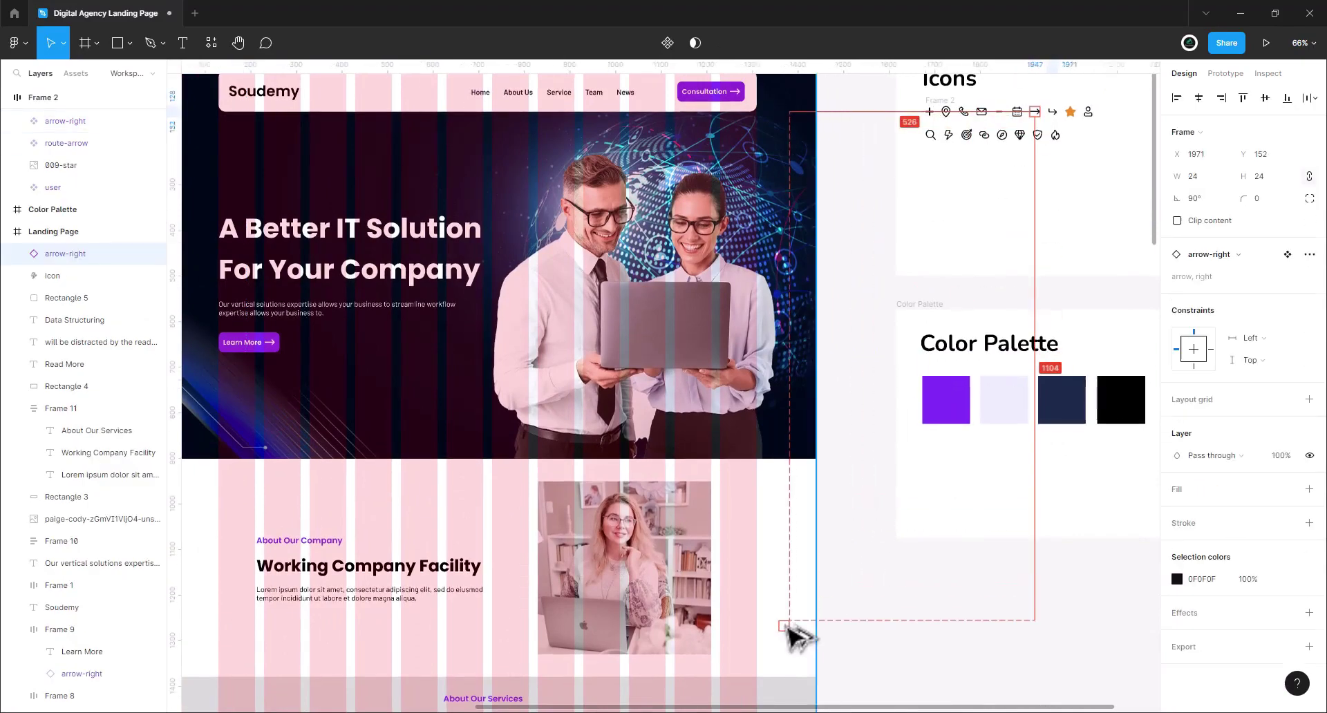
pyautogui.moveTo(869, 634); pyautogui.dragTo(1054, 317)
pyautogui.scroll(5, 942, 482)
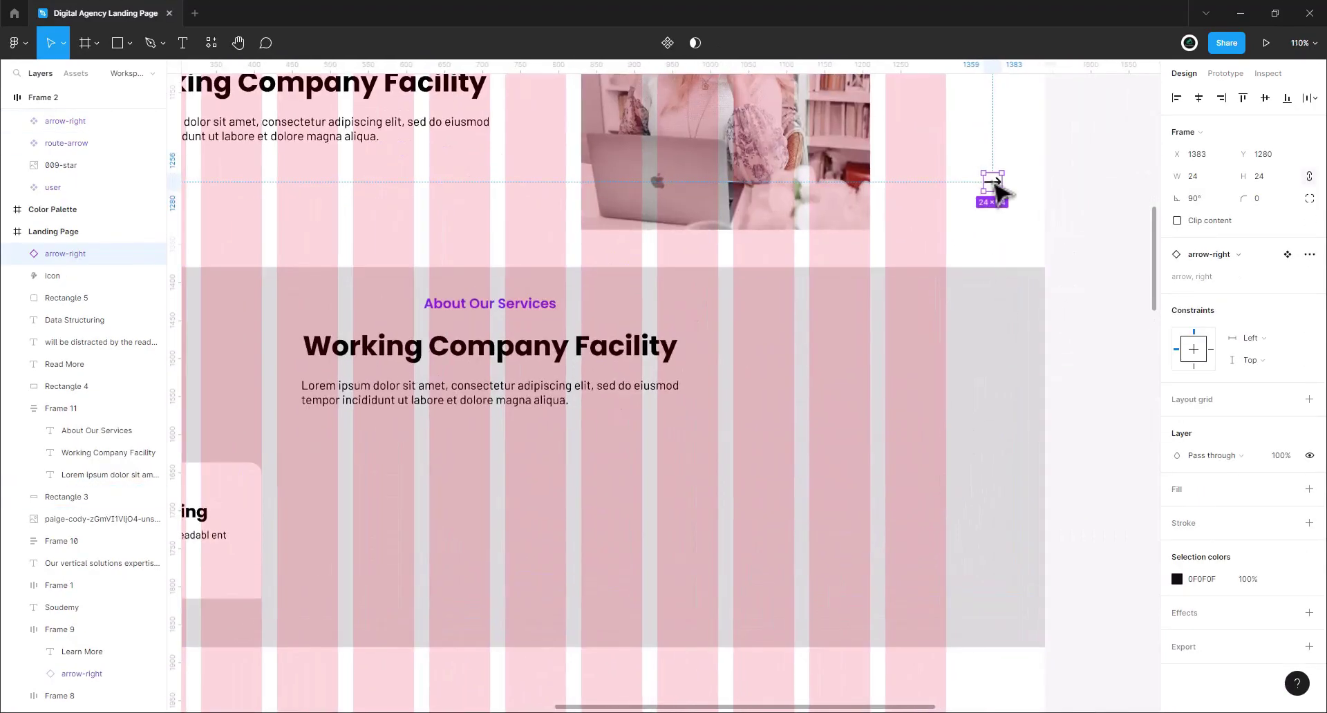
pyautogui.moveTo(993, 190); pyautogui.dragTo(211, 577)
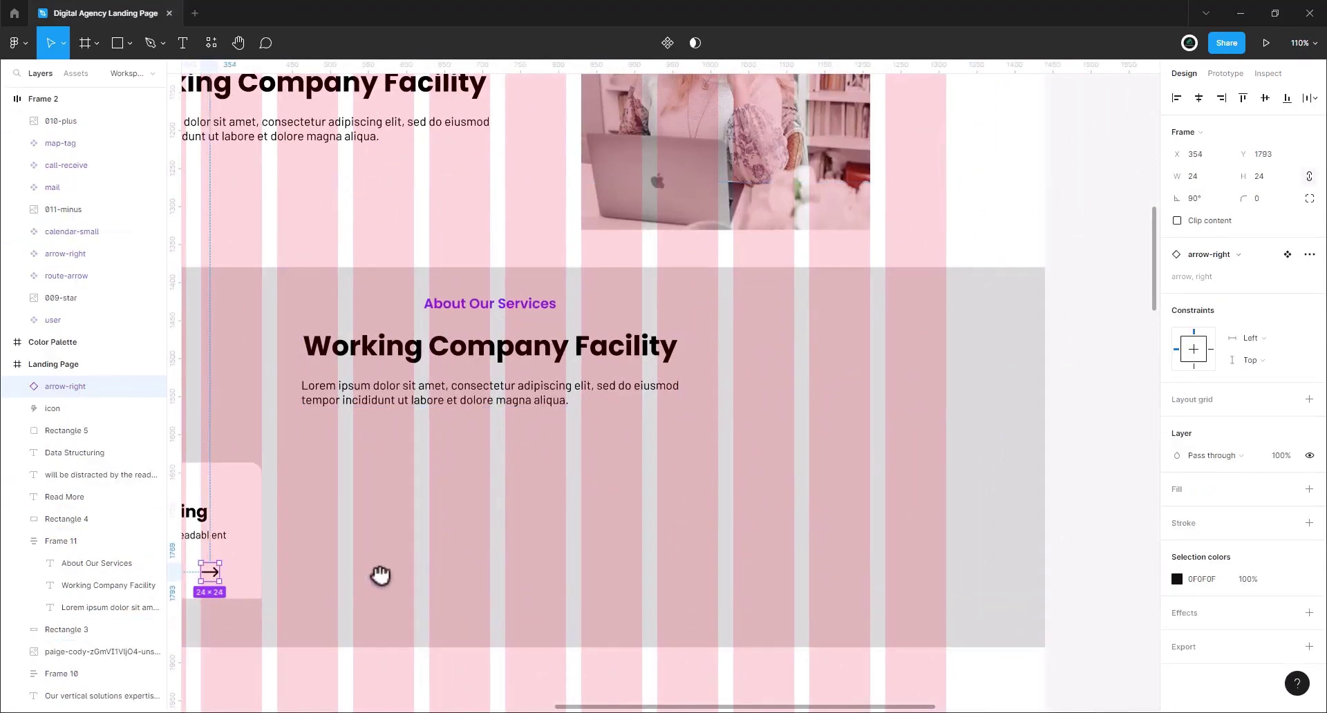
# - Position the 24×24 arrow icon just right of the Read More label
pyautogui.moveTo(379, 574); pyautogui.dragTo(728, 578)
pyautogui.scroll(3, 588, 618)
pyautogui.scroll(2, 587, 619)
pyautogui.moveTo(732, 517); pyautogui.dragTo(608, 519)
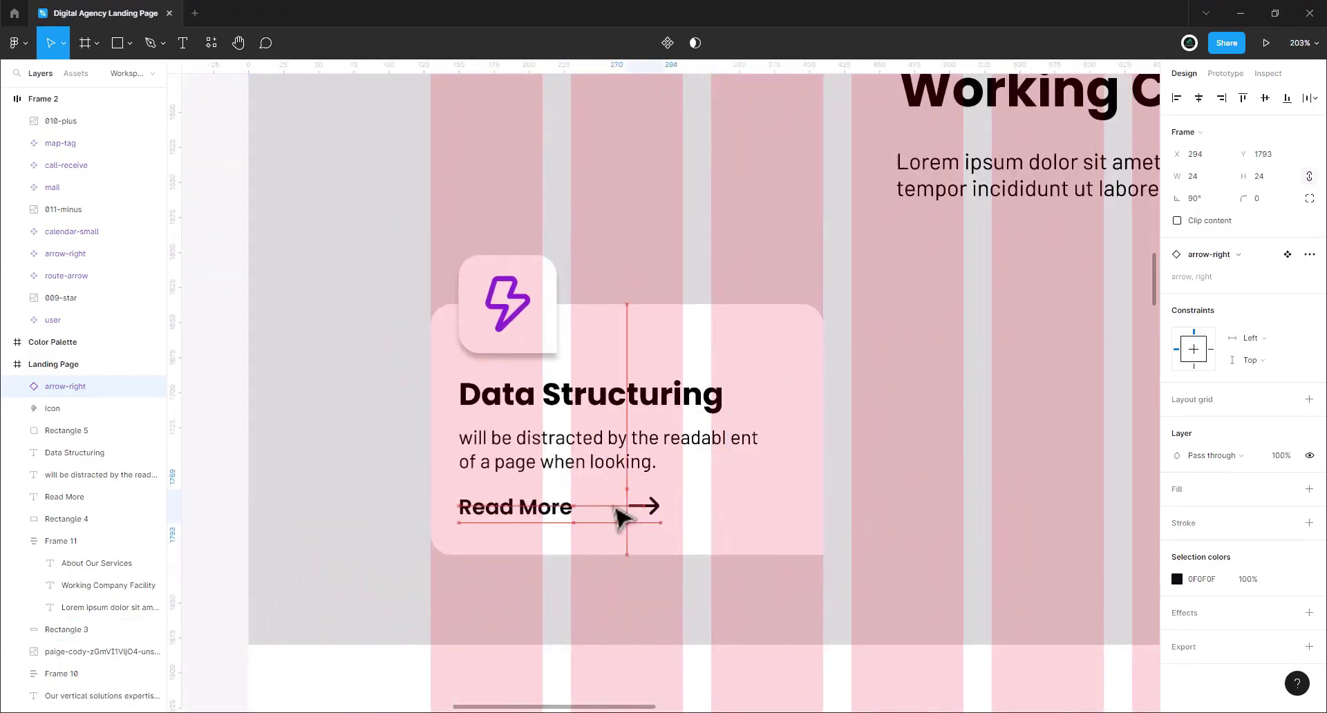
pyautogui.click(584, 539)
pyautogui.click(615, 622)
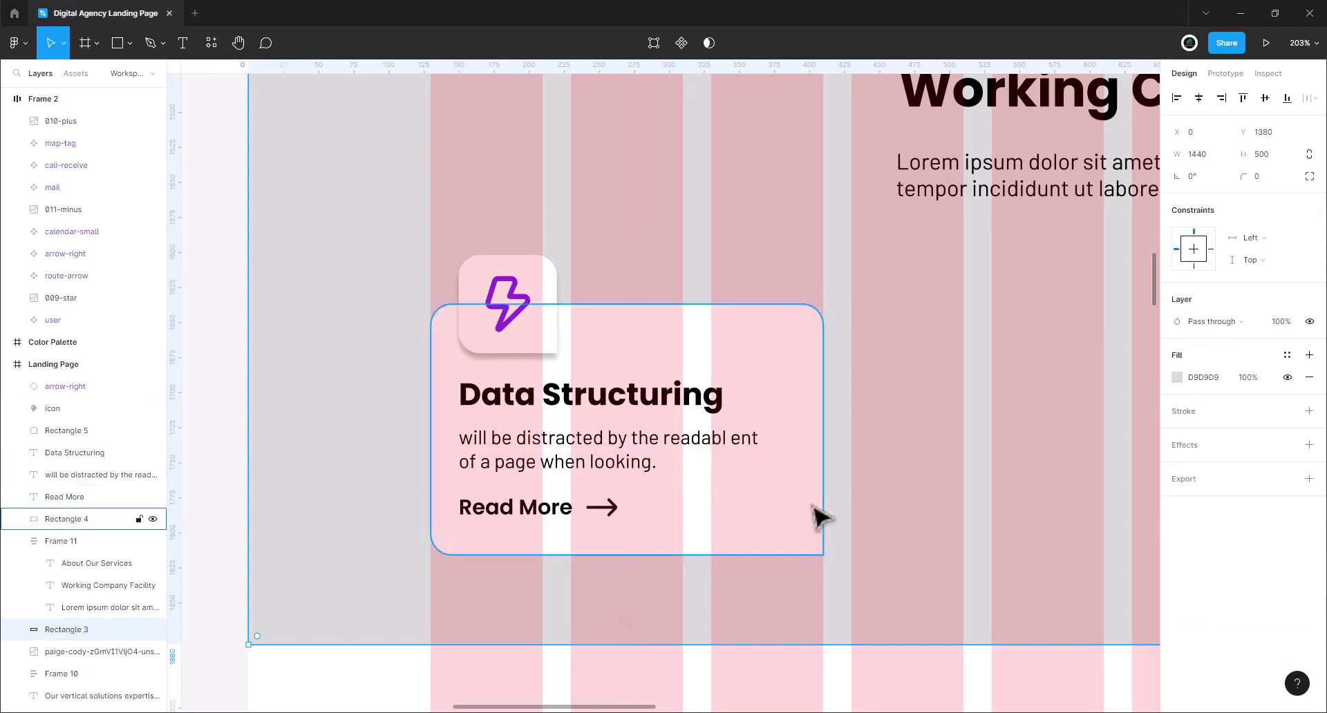
pyautogui.scroll(-3, 821, 518)
pyautogui.scroll(-3, 856, 512)
pyautogui.moveTo(936, 536); pyautogui.dragTo(665, 504)
# - Group the card rectangle, icon tile, texts, Read More and arrow into one card group
pyautogui.scroll(-2, 665, 505)
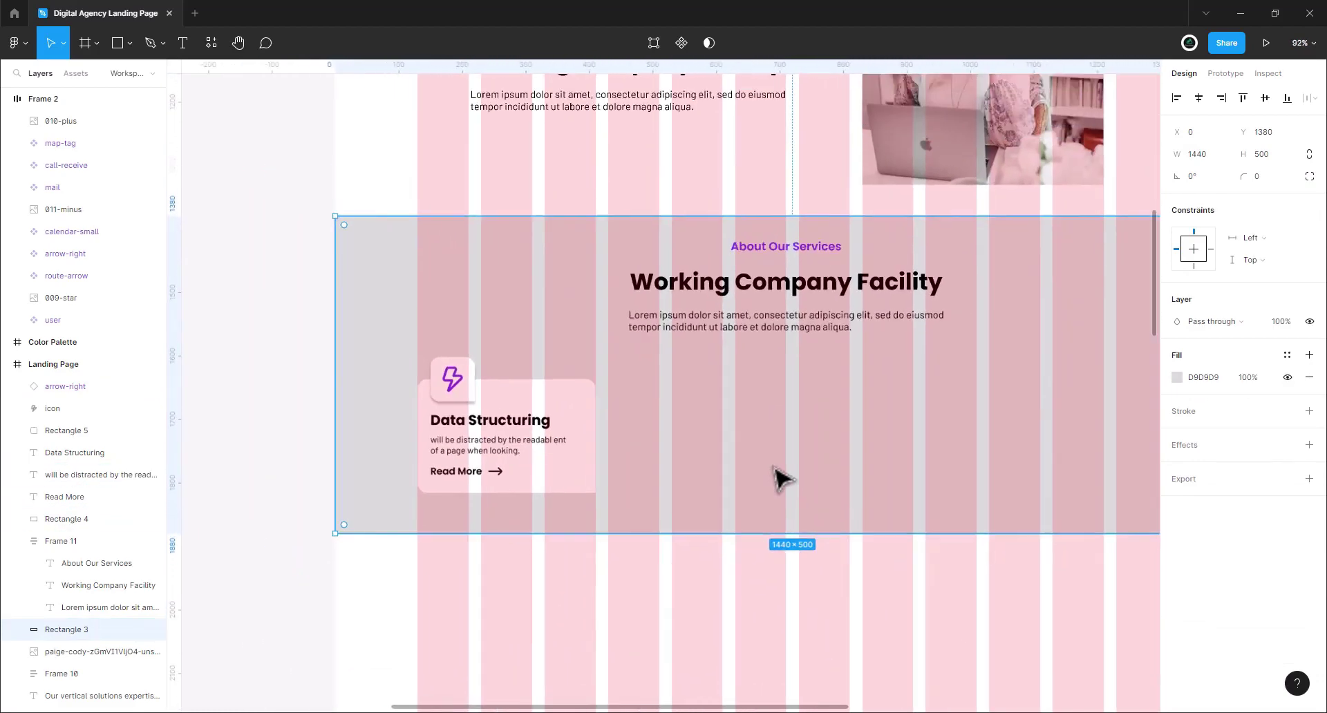
pyautogui.moveTo(797, 454); pyautogui.dragTo(684, 465)
pyautogui.click(486, 469)
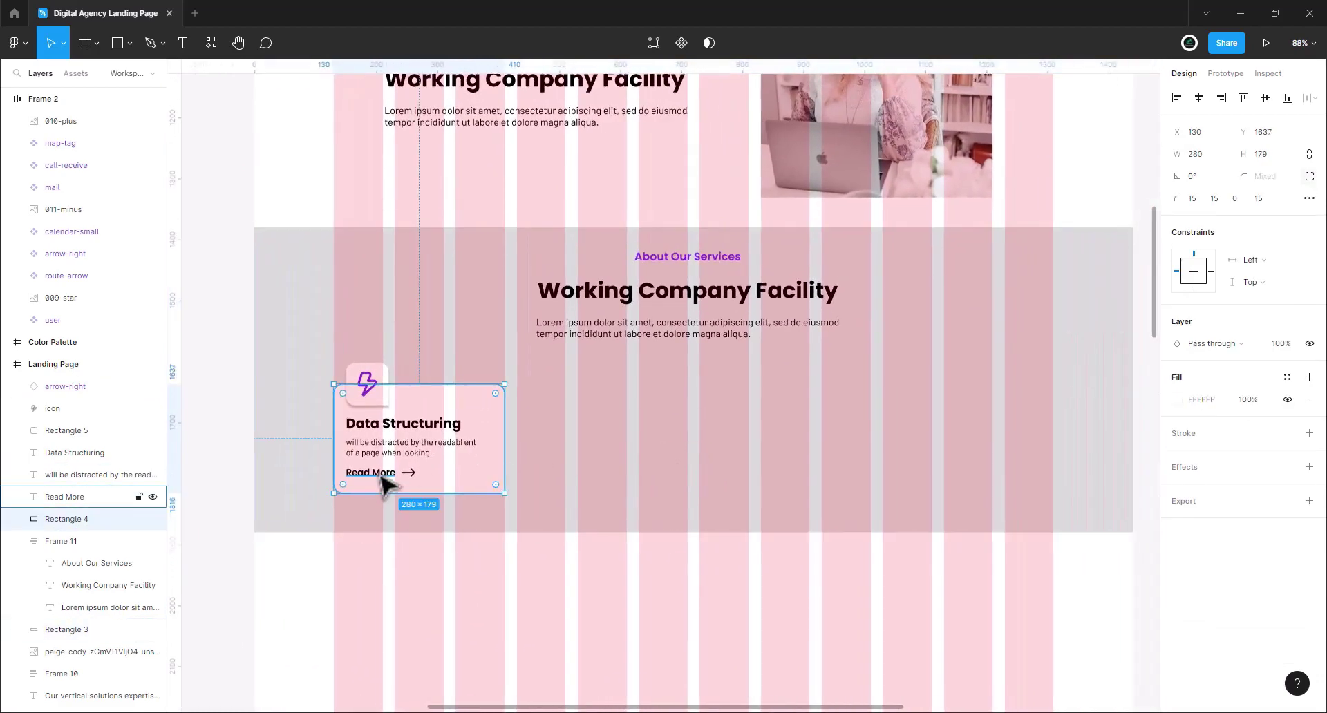
pyautogui.keyDown('shift'); pyautogui.click(377, 474); pyautogui.keyUp('shift')
pyautogui.keyDown('shift'); pyautogui.click(387, 449); pyautogui.keyUp('shift')
pyautogui.keyDown('shift'); pyautogui.click(355, 394); pyautogui.keyUp('shift')
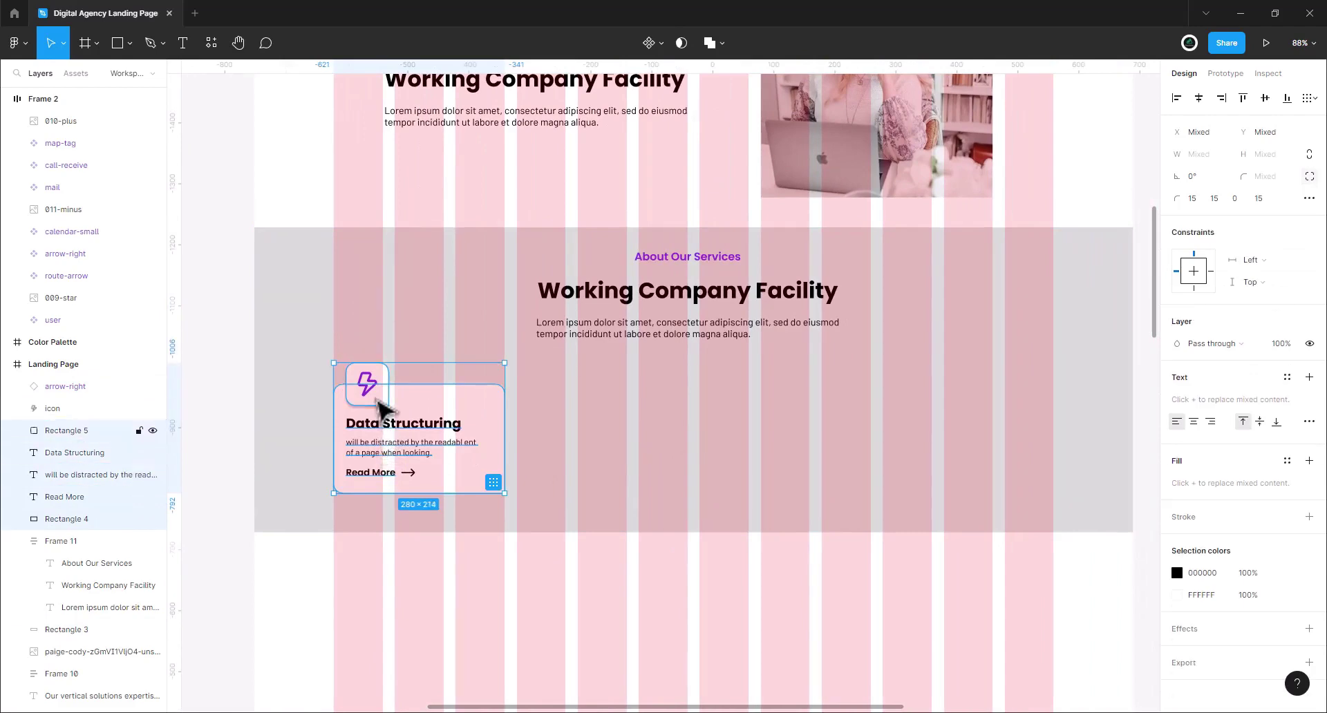
pyautogui.rightClick(438, 423)
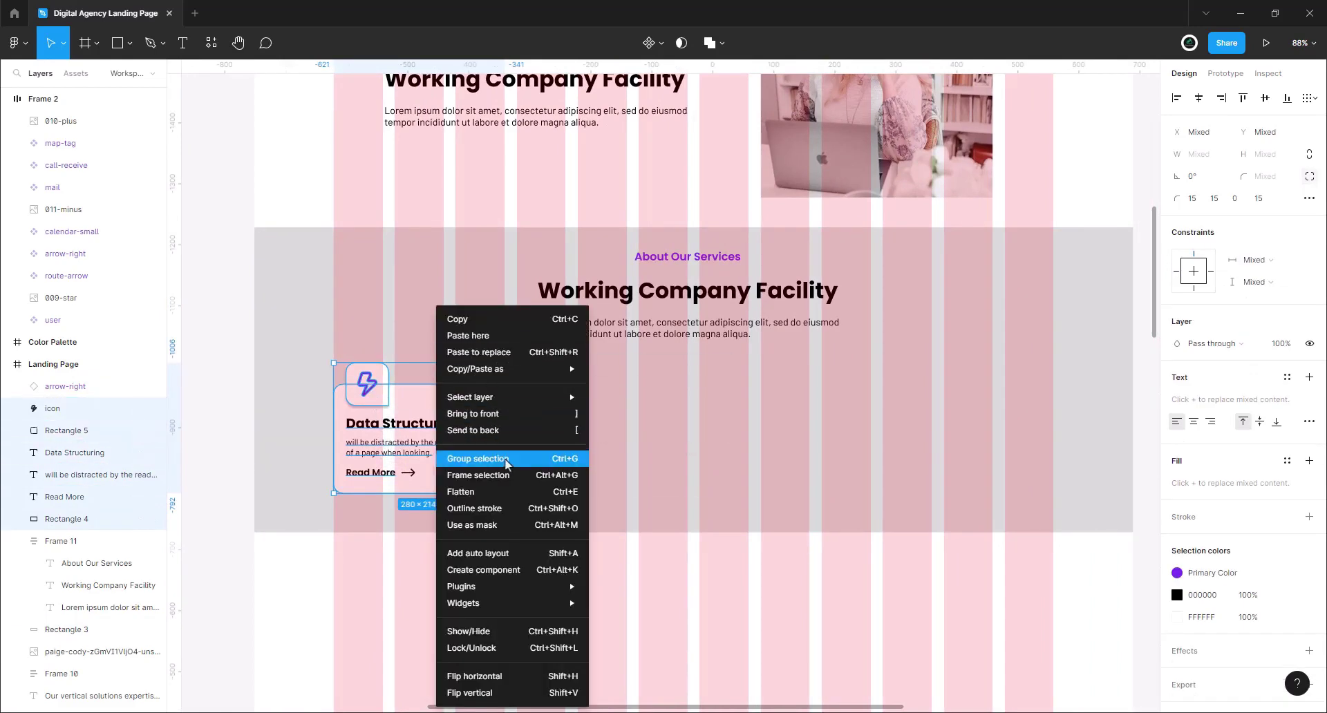
pyautogui.click(478, 459)
pyautogui.moveTo(495, 454); pyautogui.dragTo(657, 455)
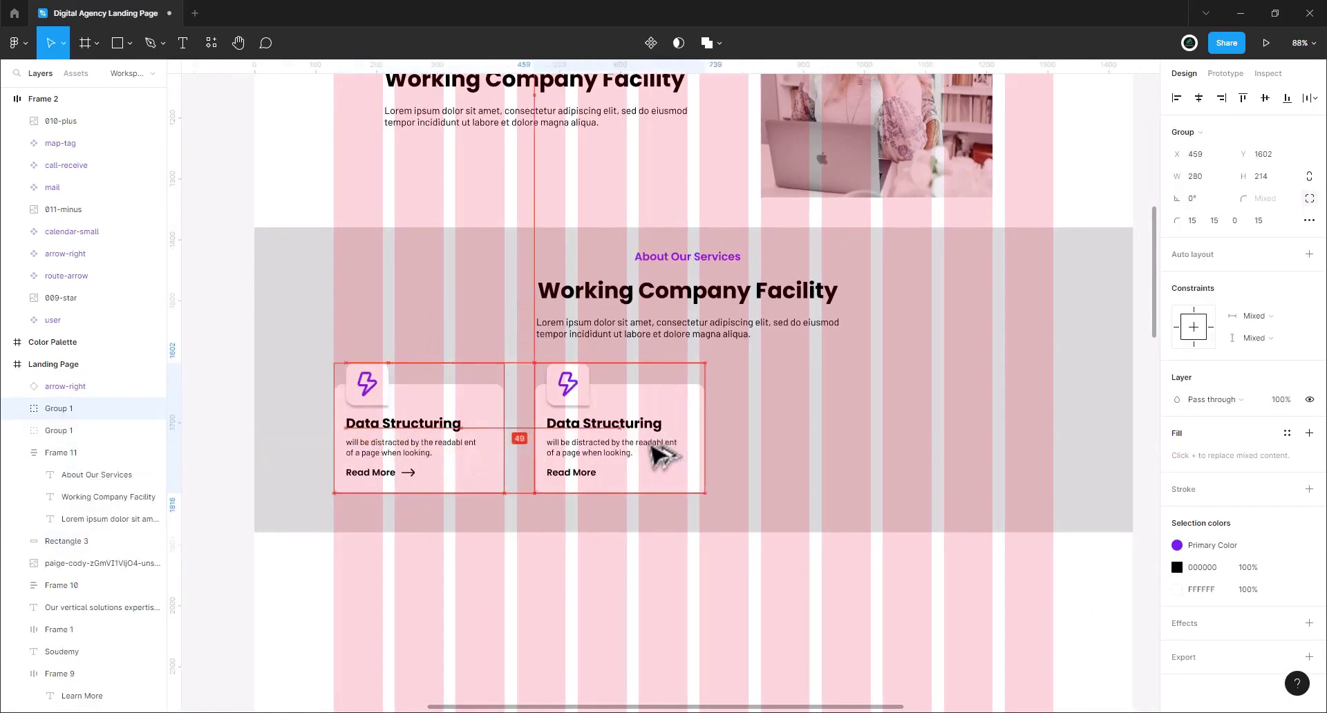
pyautogui.hotkey('ctrl', 'z')
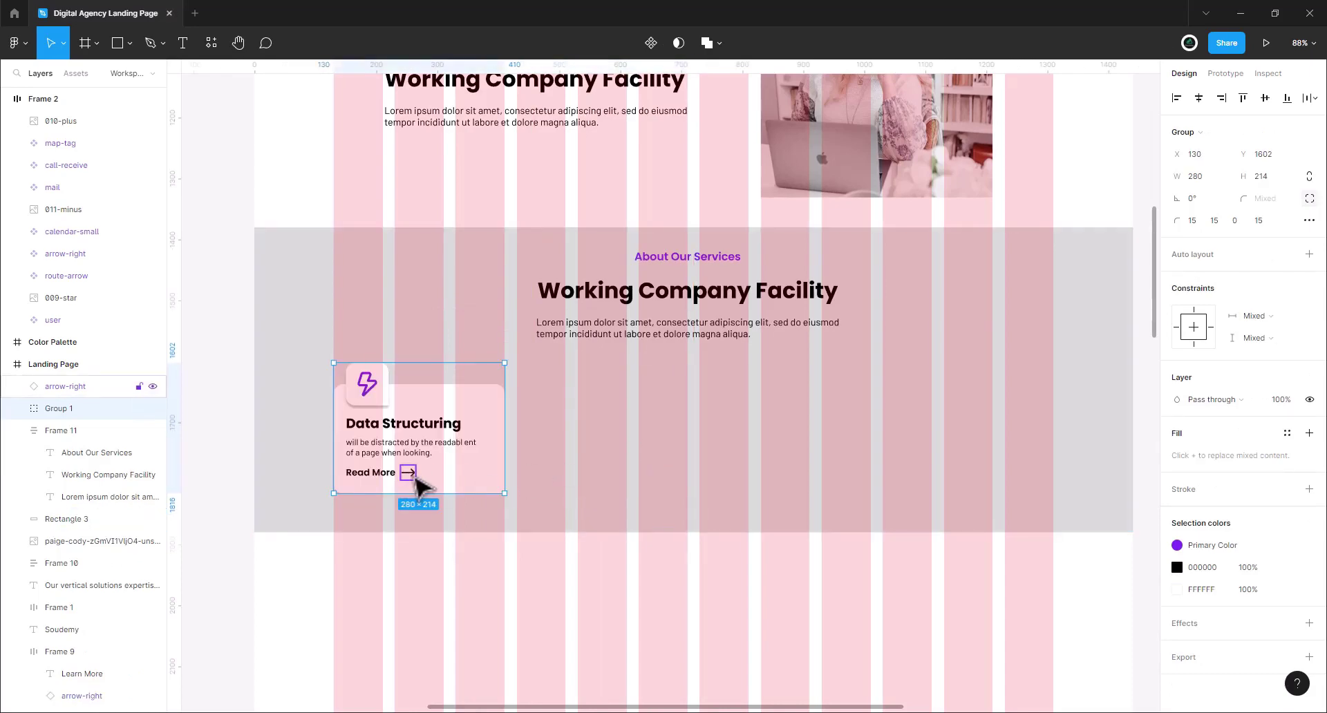
pyautogui.keyDown('shift'); pyautogui.click(410, 475); pyautogui.keyUp('shift')
pyautogui.rightClick(409, 475)
pyautogui.click(453, 443)
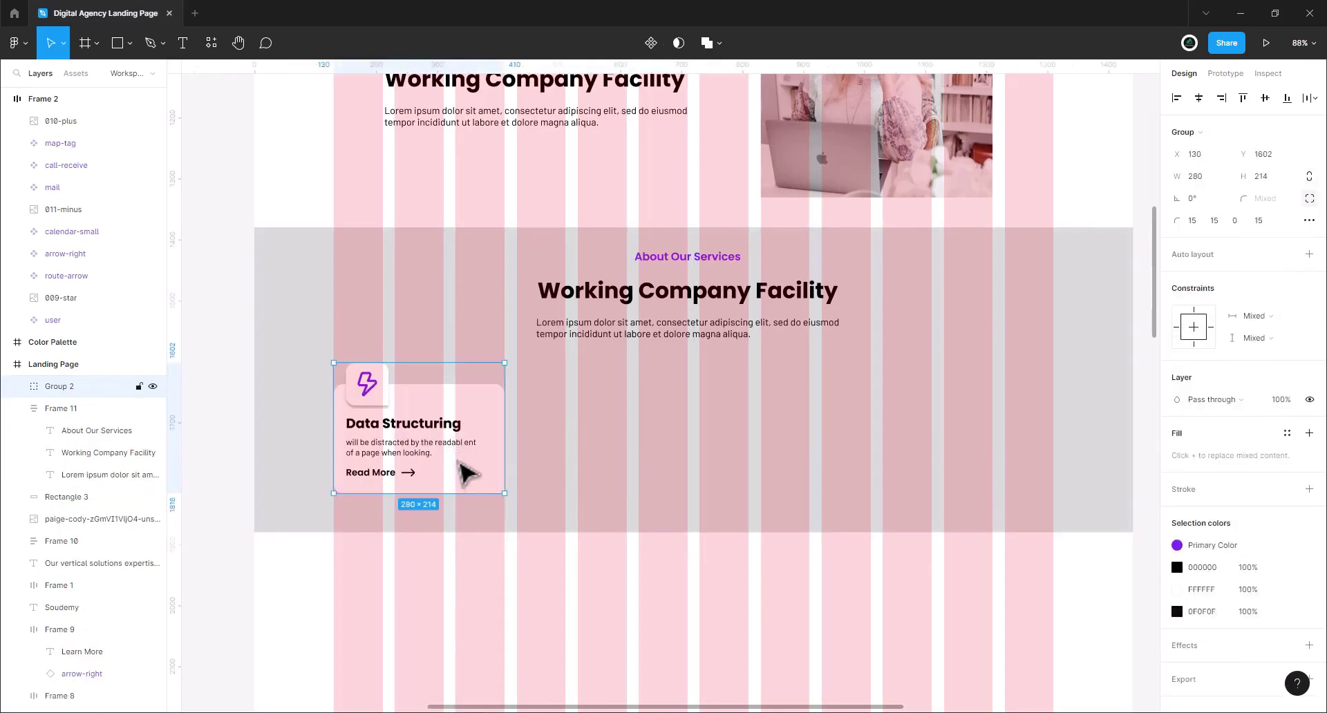
# - Duplicate the grouped Data Structuring card across the row into four cards
pyautogui.rightClick(460, 471)
pyautogui.click(493, 304)
pyautogui.hotkey('ctrl', 'v')
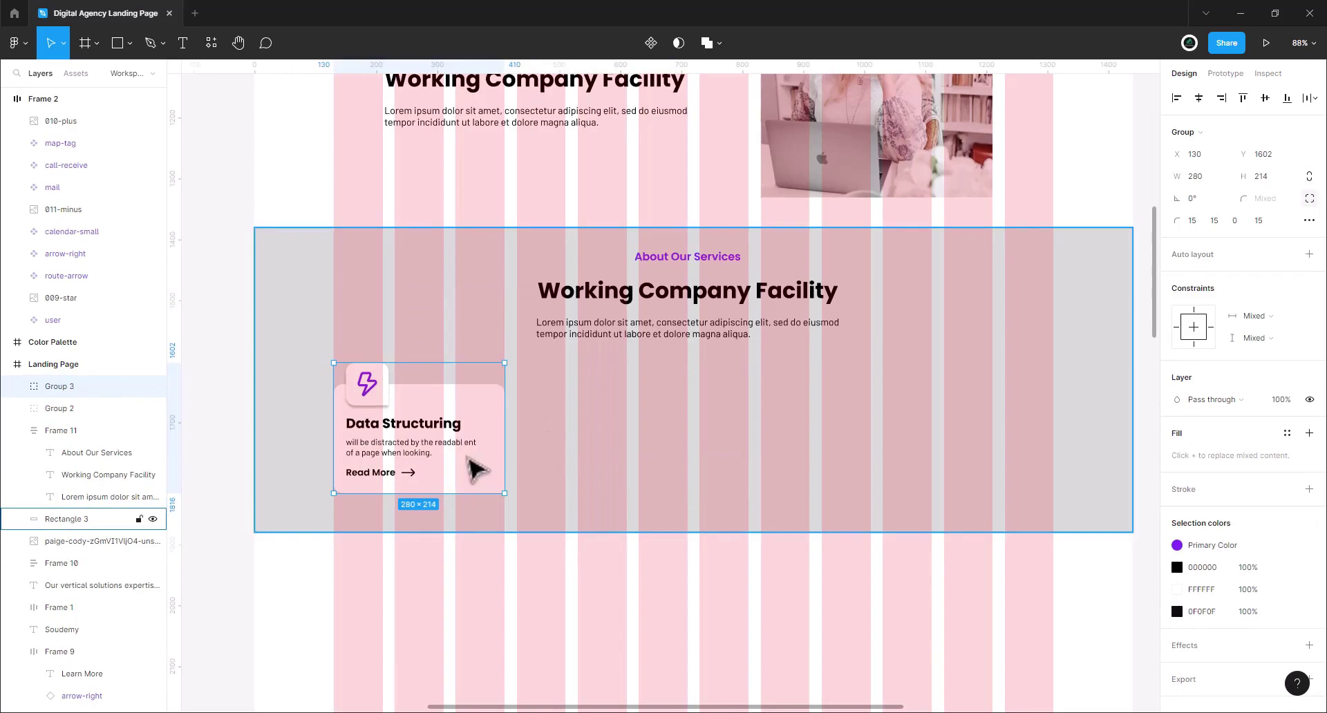
pyautogui.moveTo(499, 458); pyautogui.dragTo(620, 464)
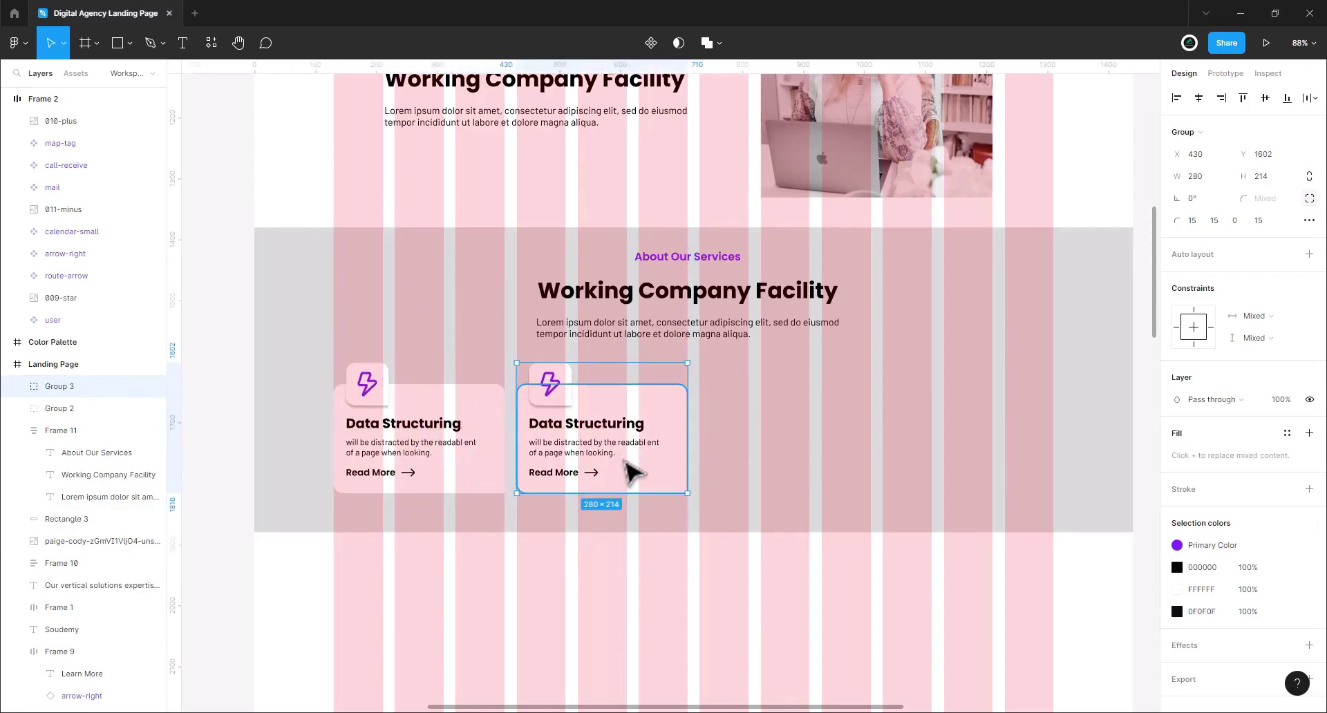
pyautogui.moveTo(622, 465); pyautogui.dragTo(957, 468)
# - Raise the grey services background's bottom edge to fit the cards, then select the second card's title
pyautogui.click(927, 527)
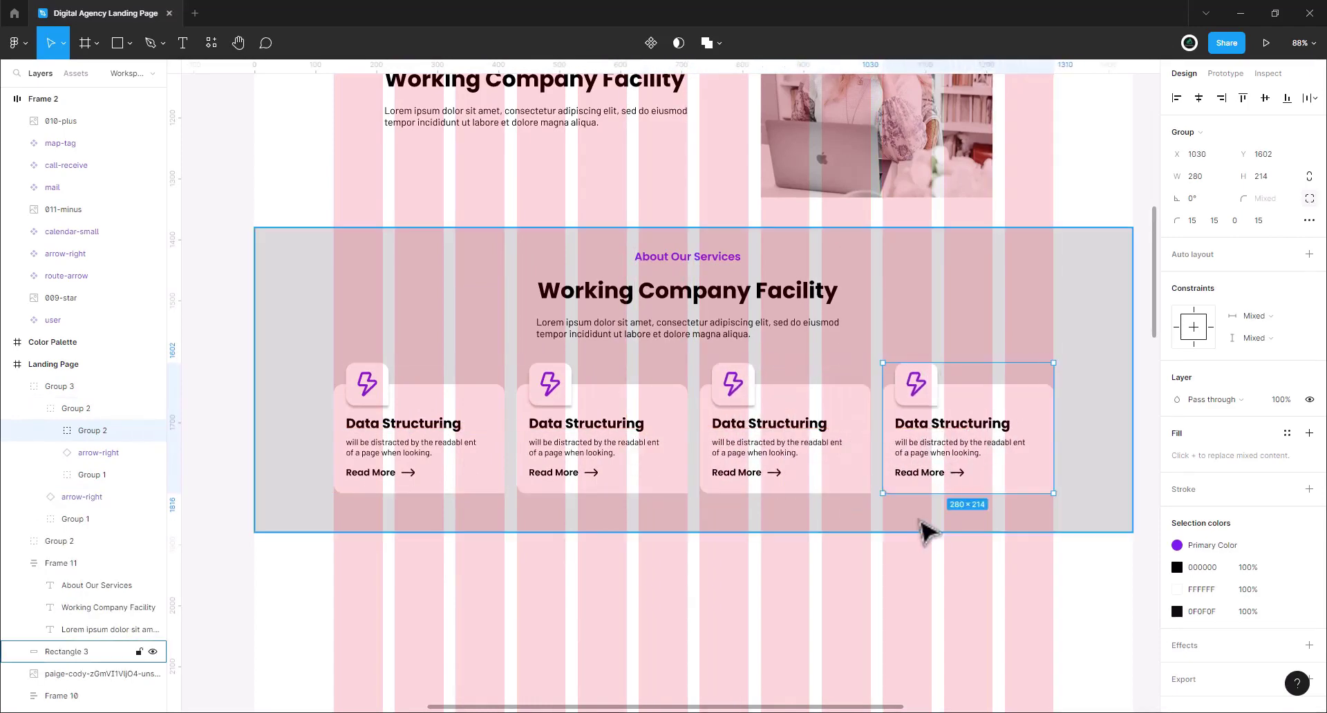
pyautogui.moveTo(691, 532); pyautogui.dragTo(692, 517)
pyautogui.press('Escape')
pyautogui.click(612, 437)
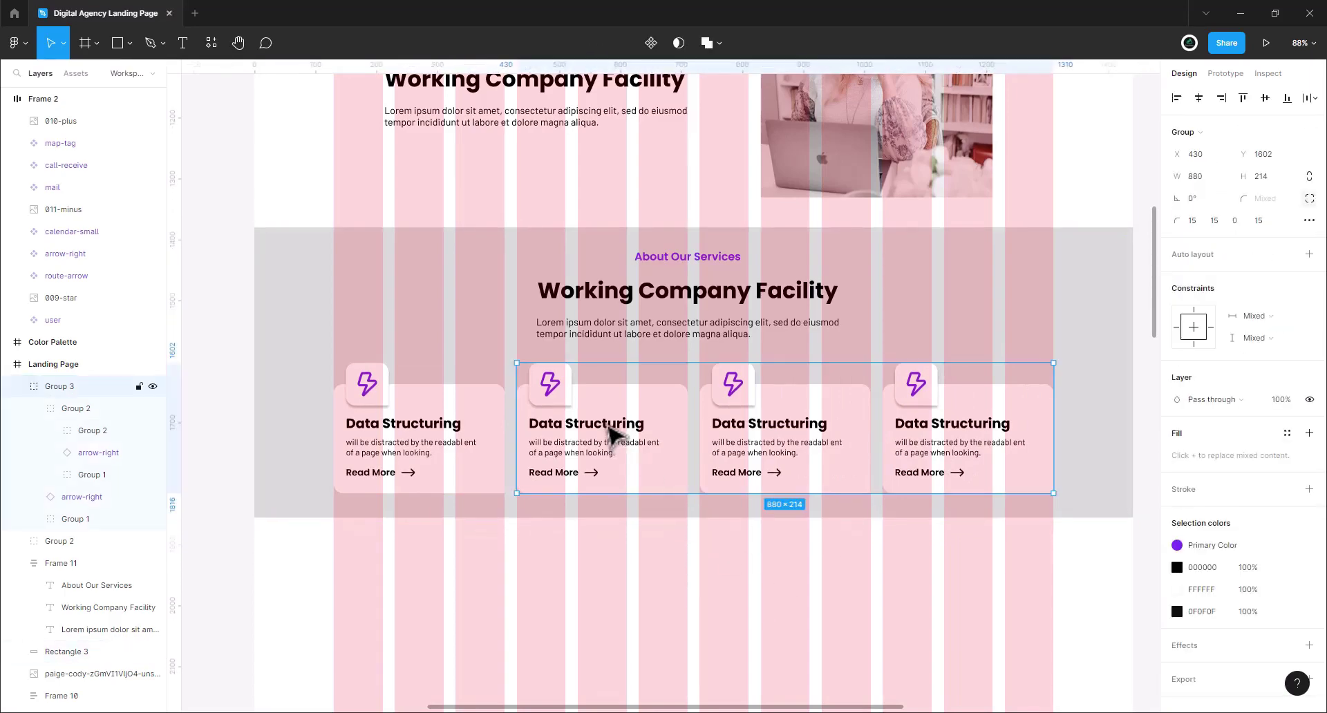
pyautogui.click(612, 437)
pyautogui.click(608, 436)
# - Retitle the second card Managed IT Service and the third Web Development
pyautogui.doubleClick(593, 437)
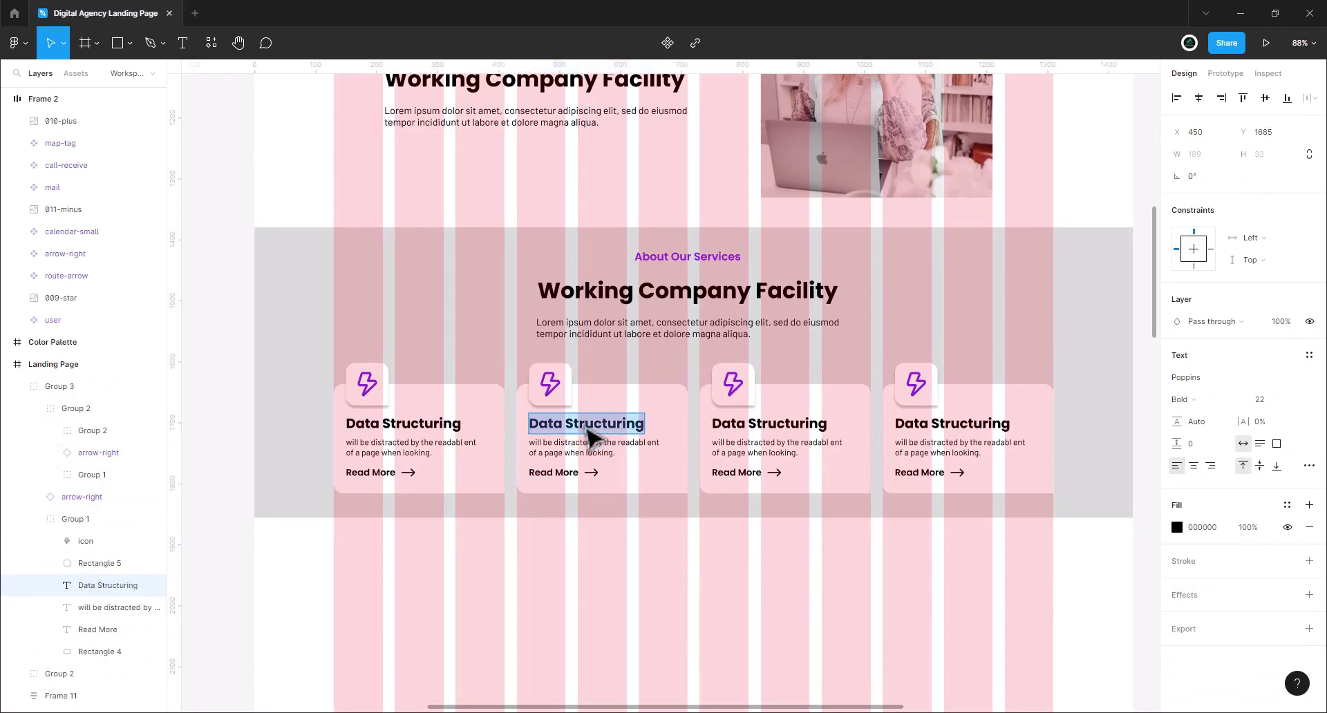
pyautogui.write('Managed IT Service')
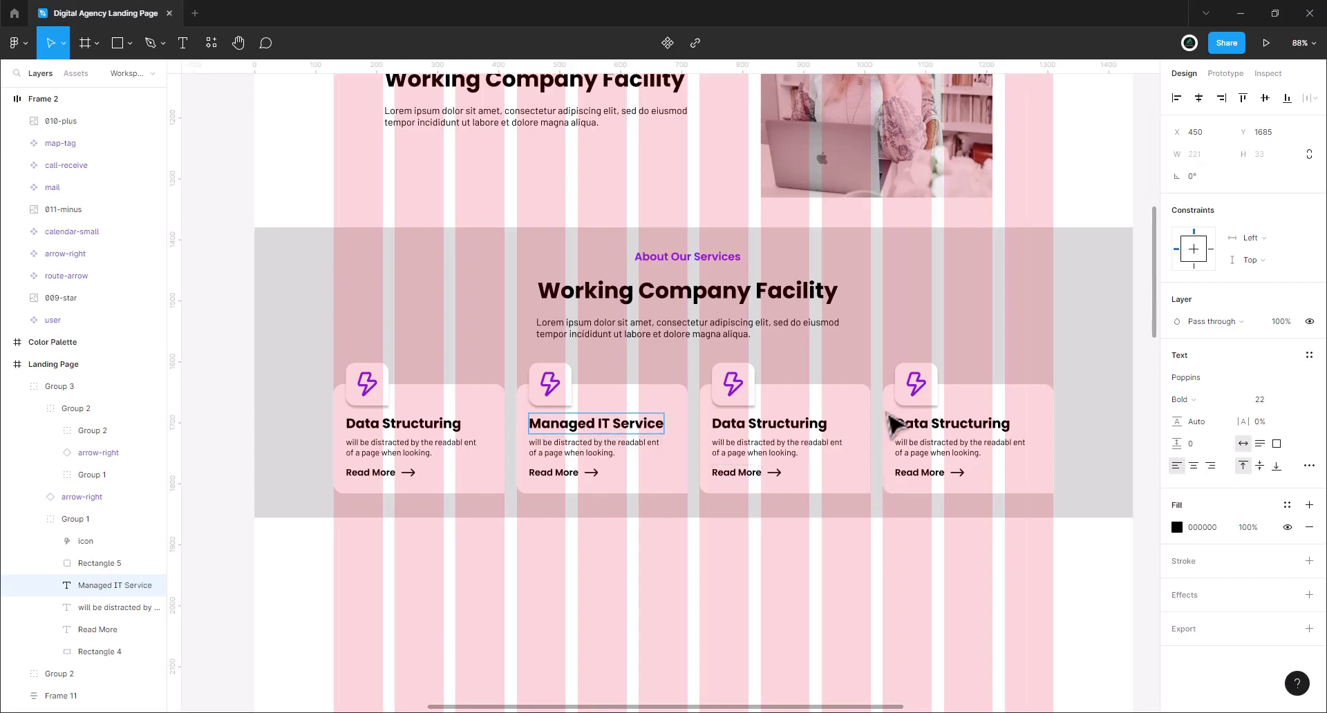
pyautogui.doubleClick(810, 425)
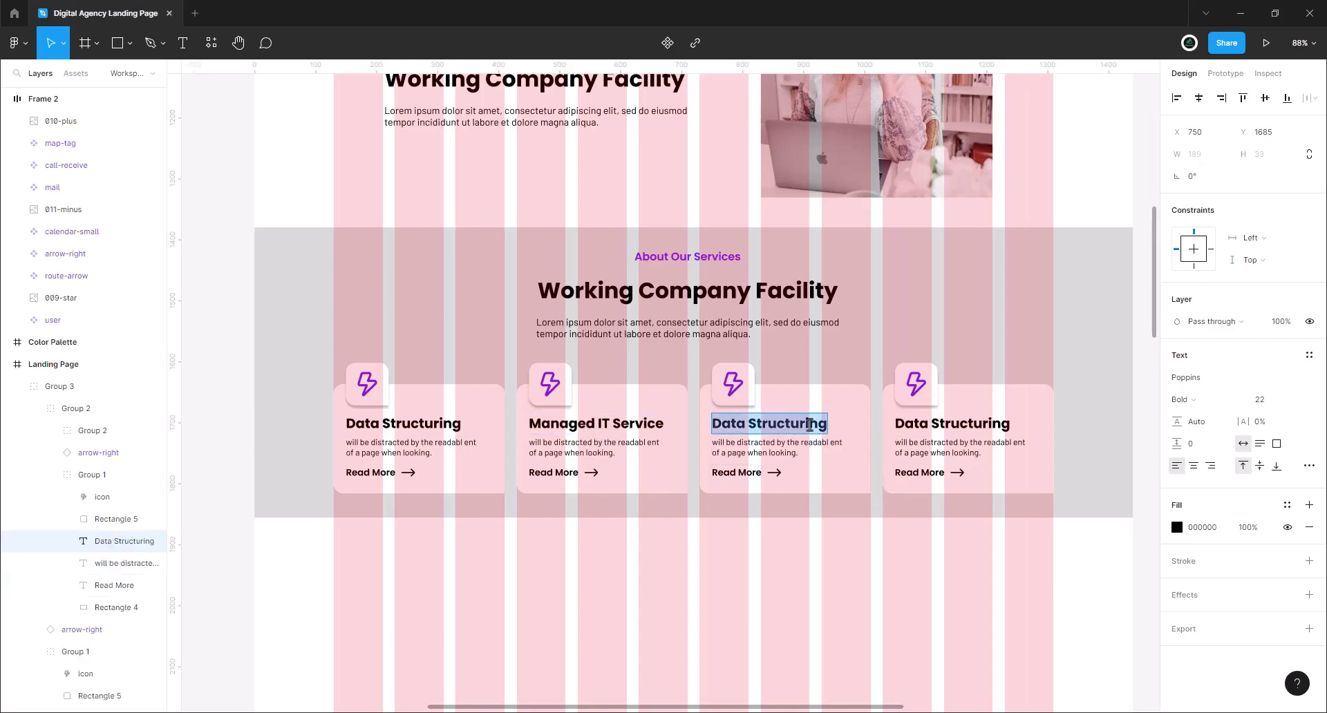
pyautogui.write('Web Development')
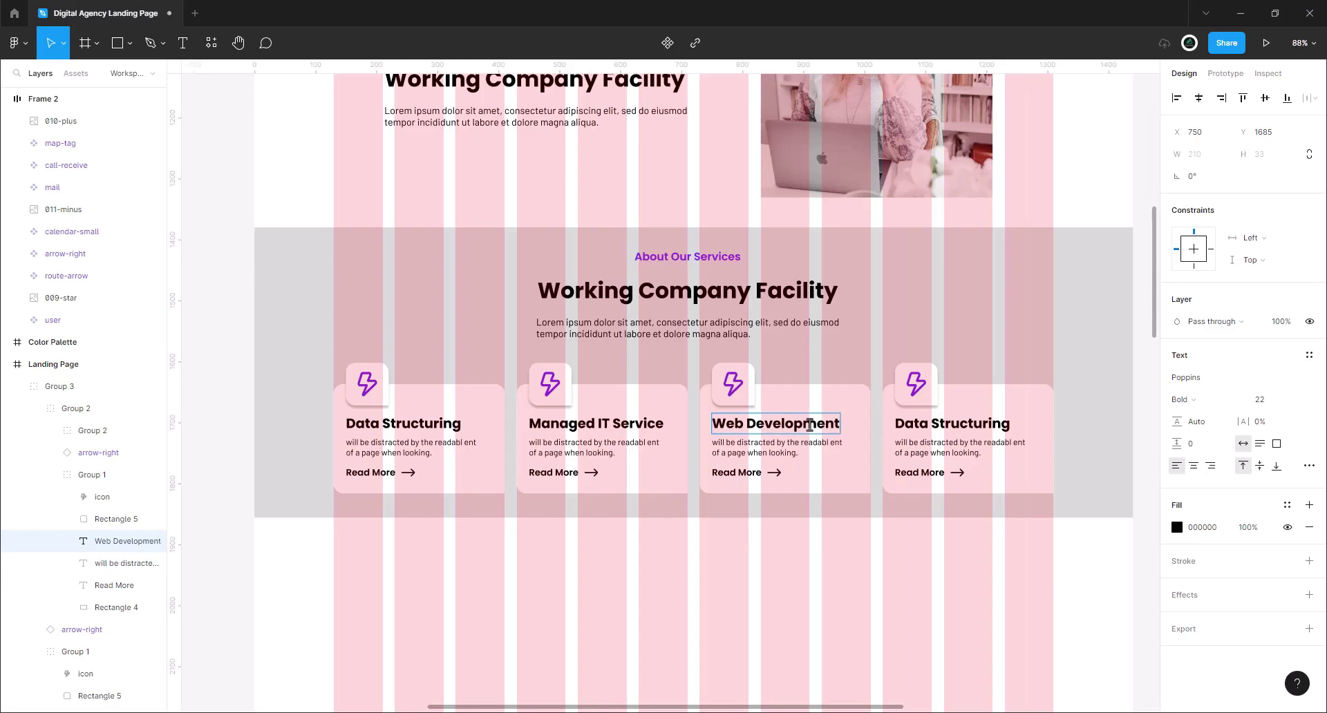
# - Retitle the fourth card Marketing Strategy
pyautogui.click(925, 424)
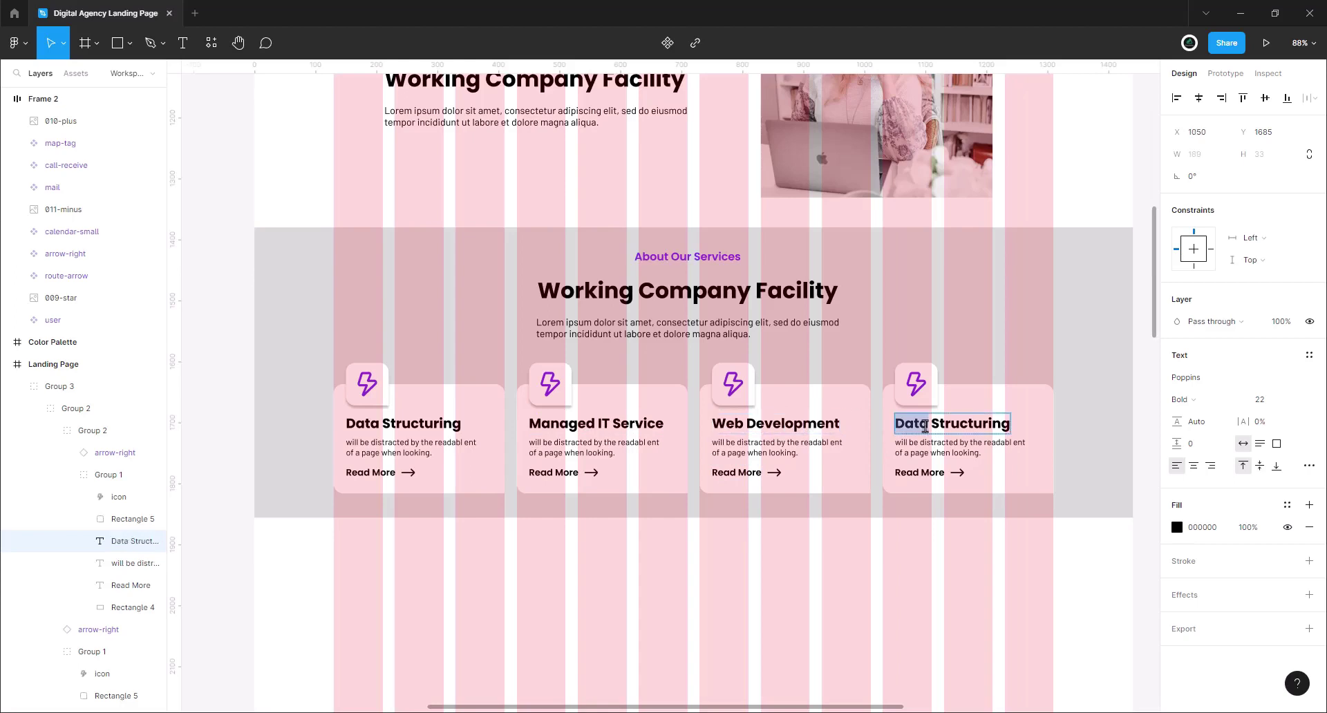
pyautogui.hotkey('ctrl', 'a')
pyautogui.write('Ma')
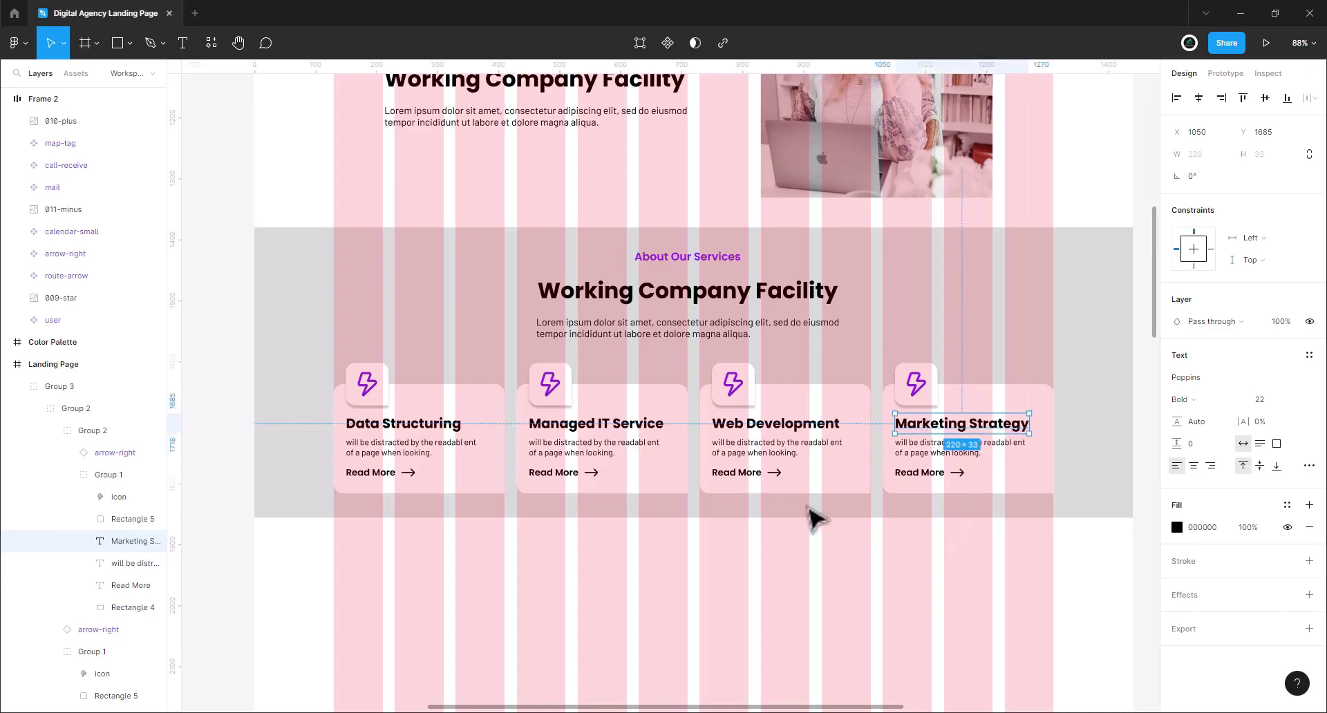
pyautogui.click(827, 572)
pyautogui.scroll(-1, 785, 590)
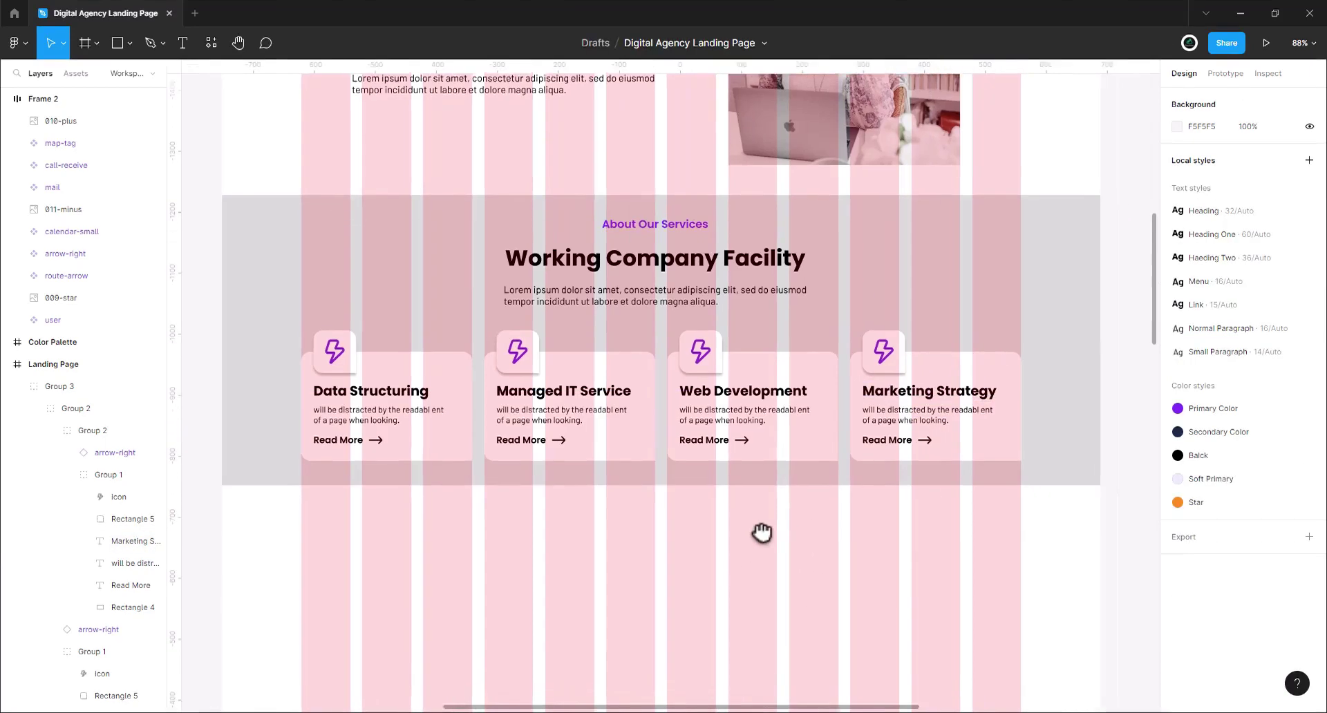
pyautogui.moveTo(764, 532); pyautogui.dragTo(789, 461)
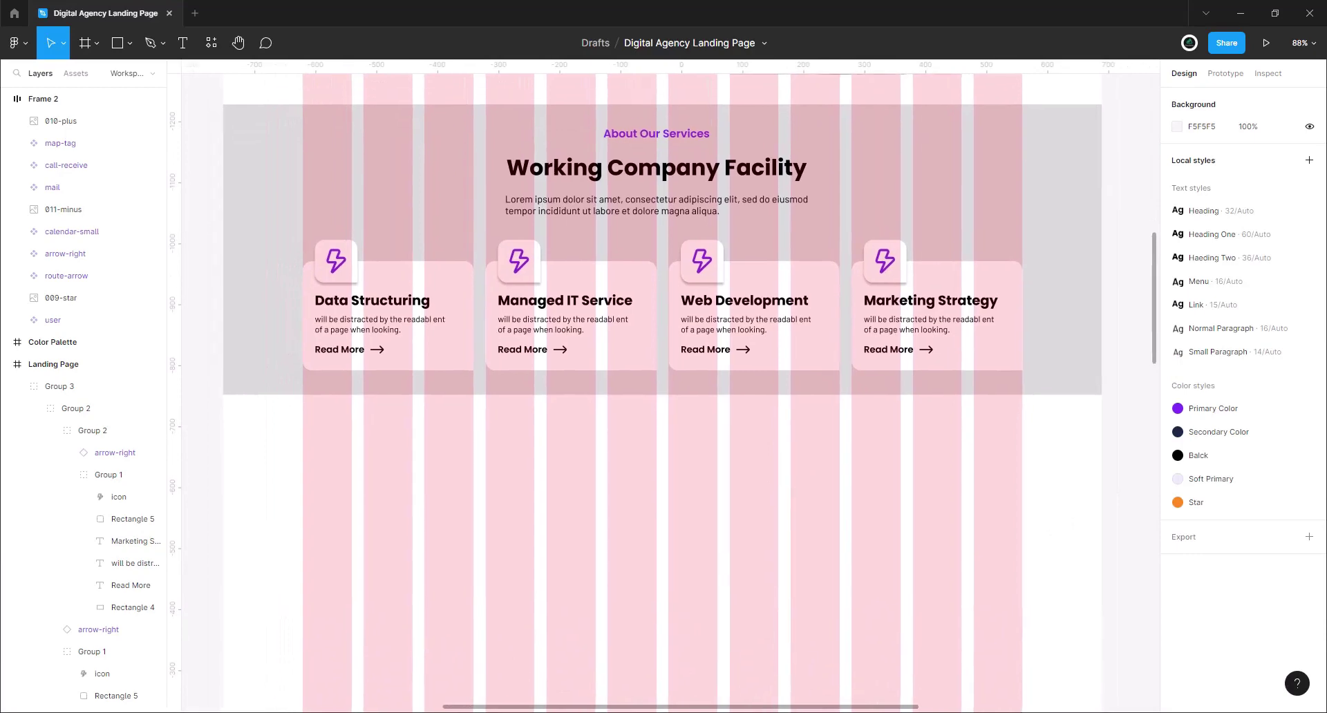
pyautogui.click(662, 195)
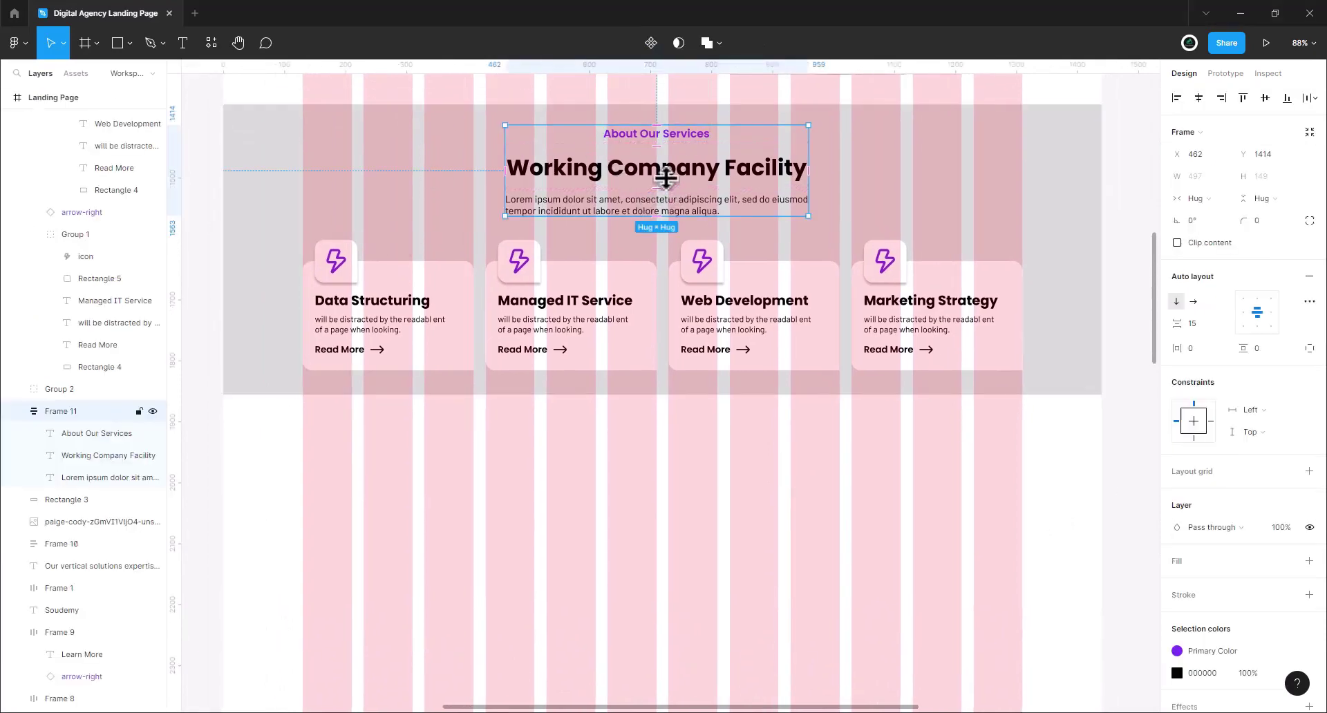
# - Duplicate the services heading block below the cards and left-align its auto layout
pyautogui.moveTo(670, 181); pyautogui.dragTo(510, 456)
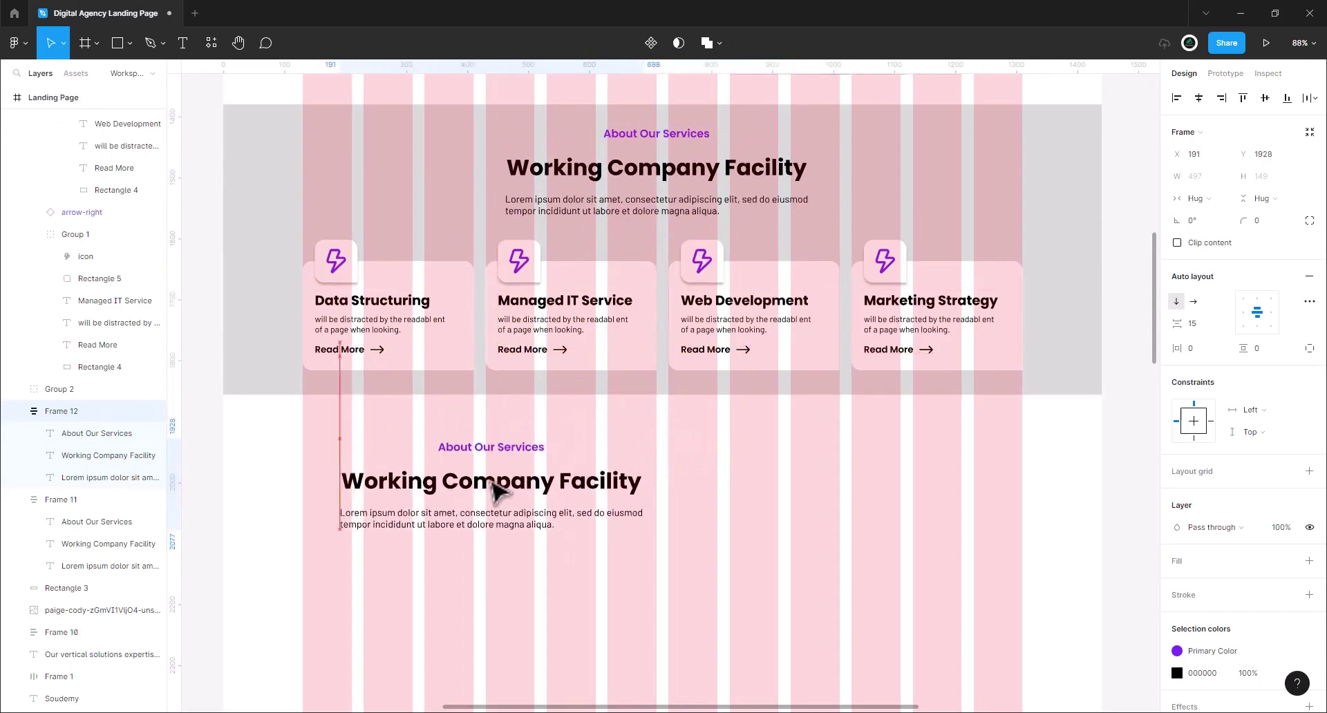
pyautogui.moveTo(509, 456); pyautogui.dragTo(465, 495)
pyautogui.scroll(-5, 657, 488)
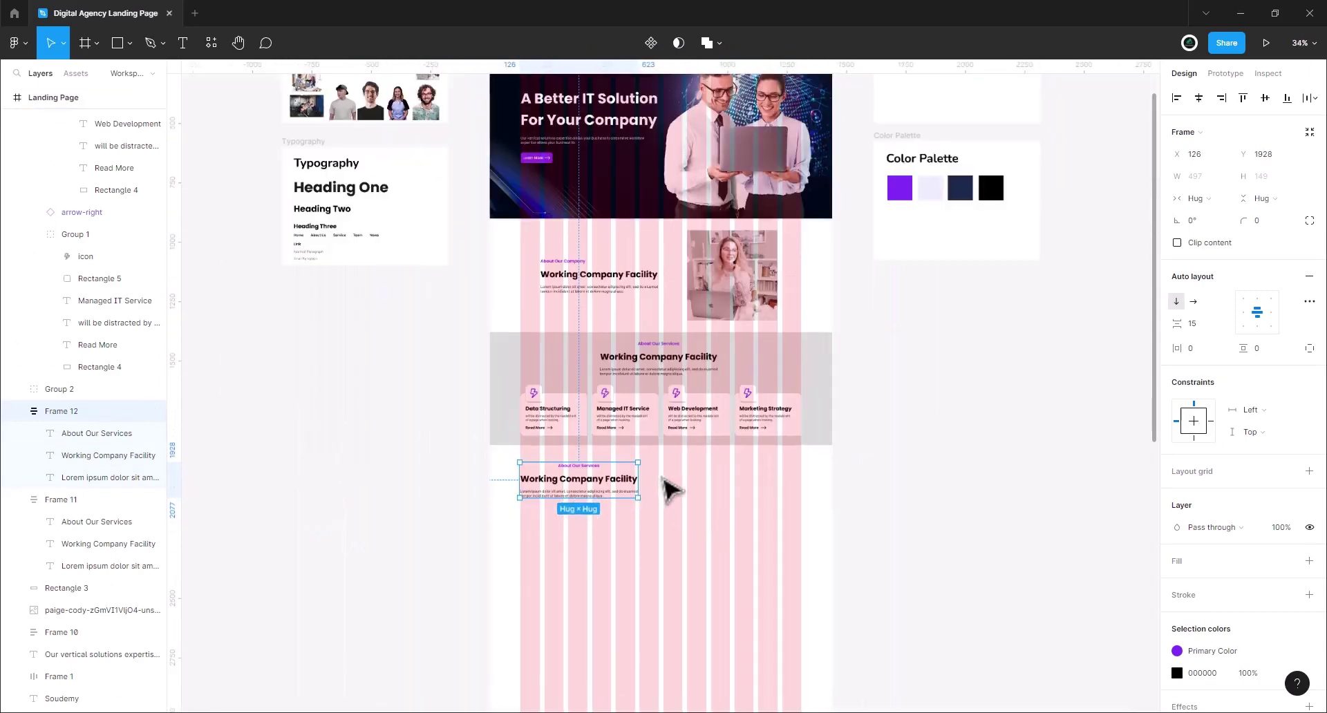
pyautogui.moveTo(579, 496); pyautogui.dragTo(579, 506)
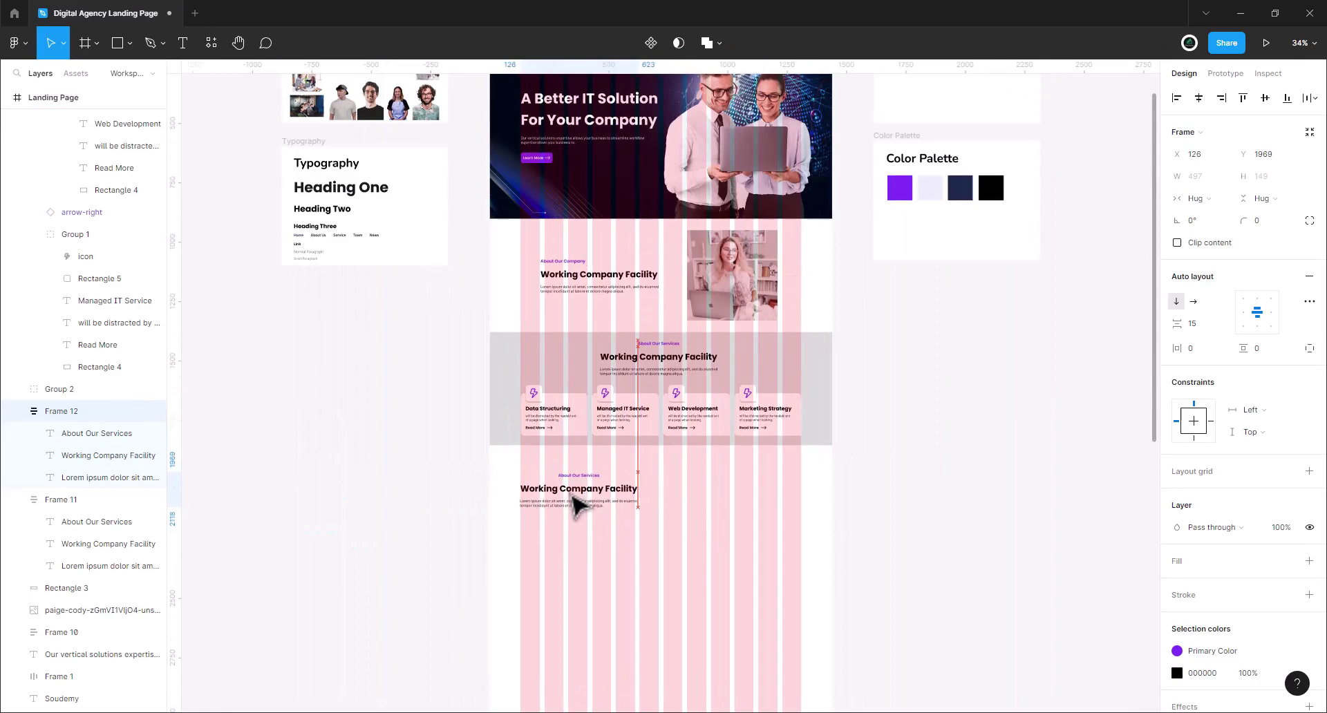
pyautogui.click(1241, 312)
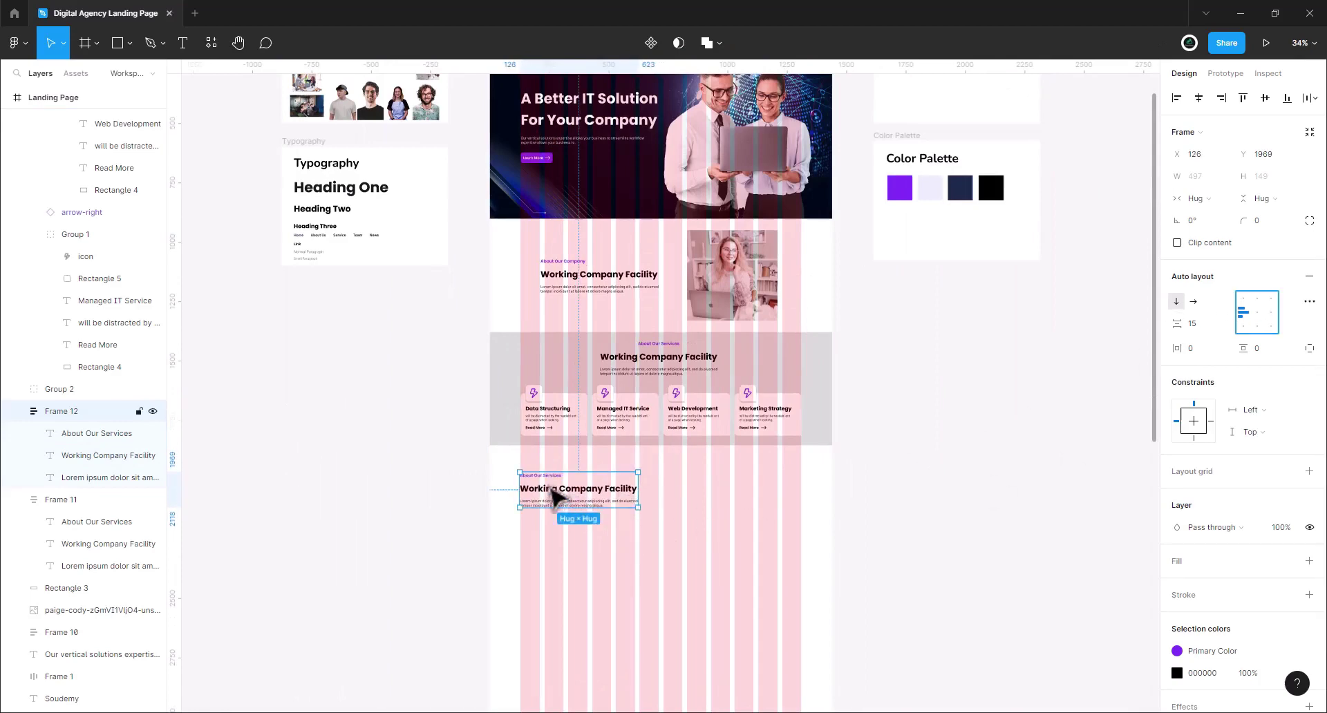
pyautogui.scroll(2, 586, 515)
pyautogui.scroll(1, 586, 515)
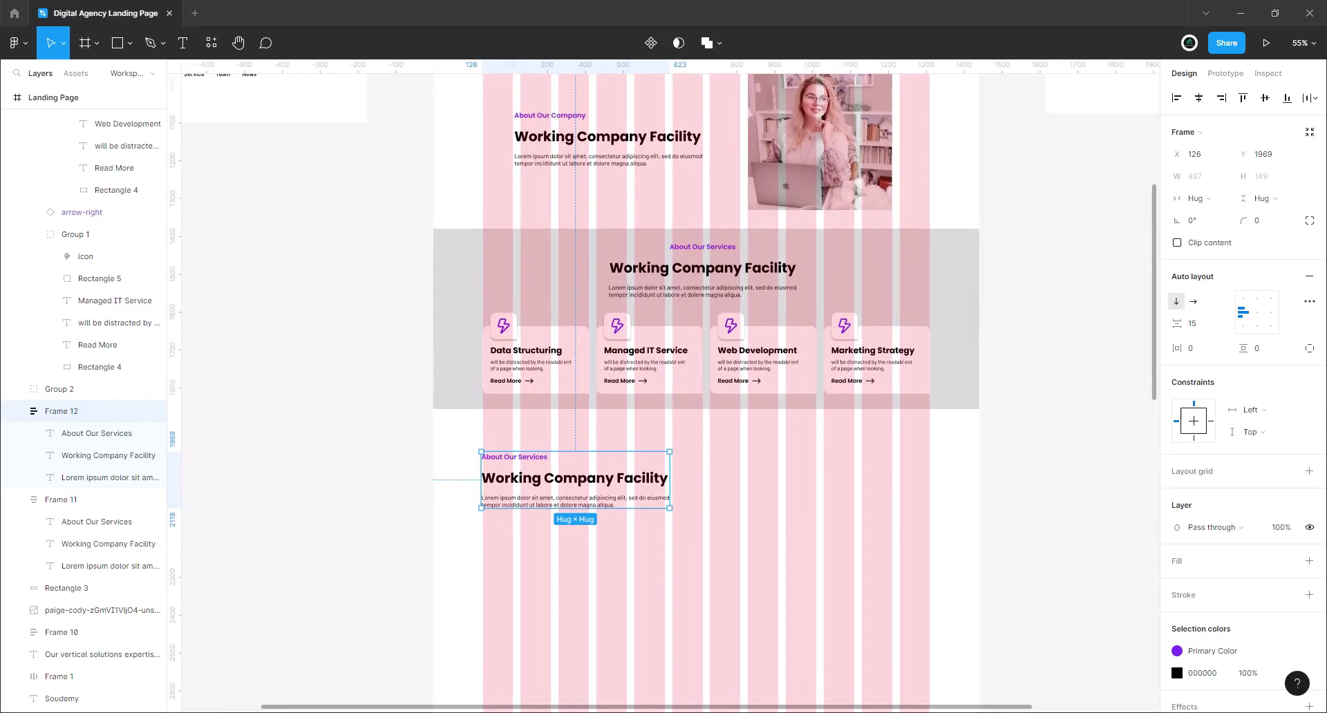
# - Change the copied About Our Services label to 'Blog'
pyautogui.doubleClick(525, 457)
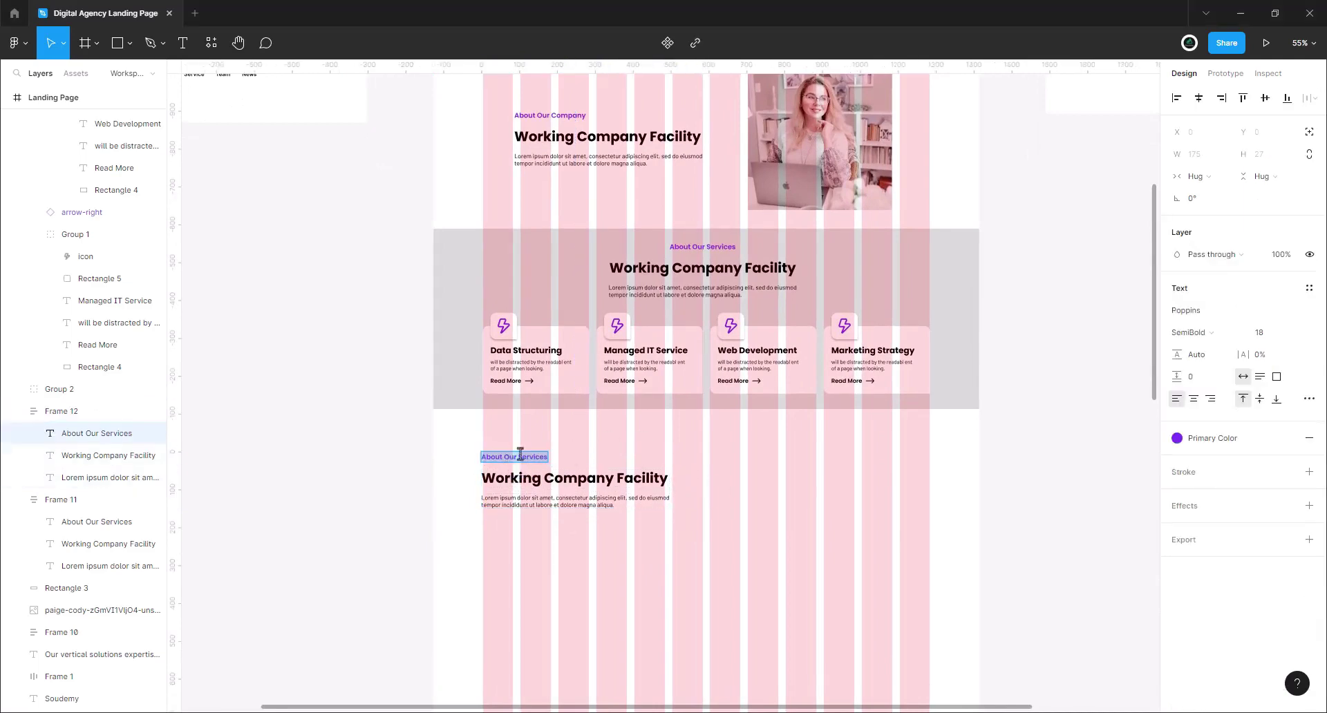
pyautogui.write('Blog')
pyautogui.press('Return')
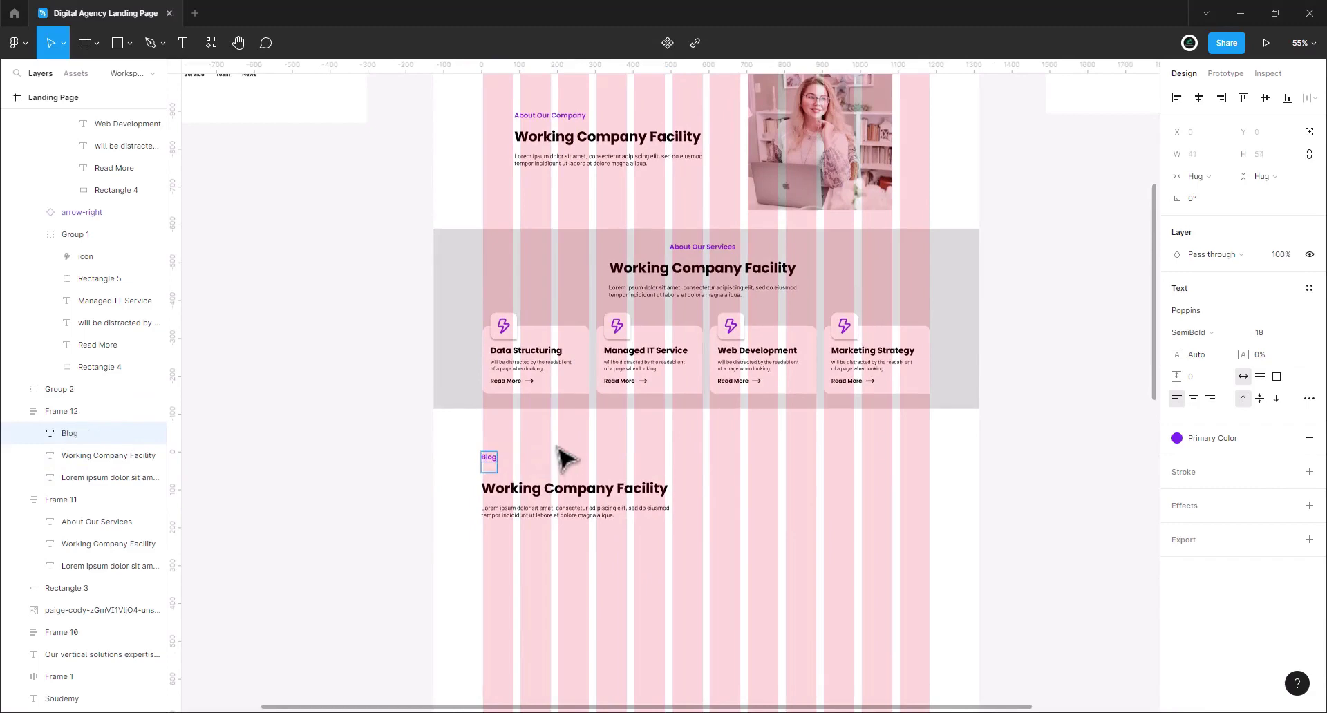
pyautogui.press('BackSpace')
pyautogui.press('Escape')
pyautogui.press('Escape')
pyautogui.click(499, 470)
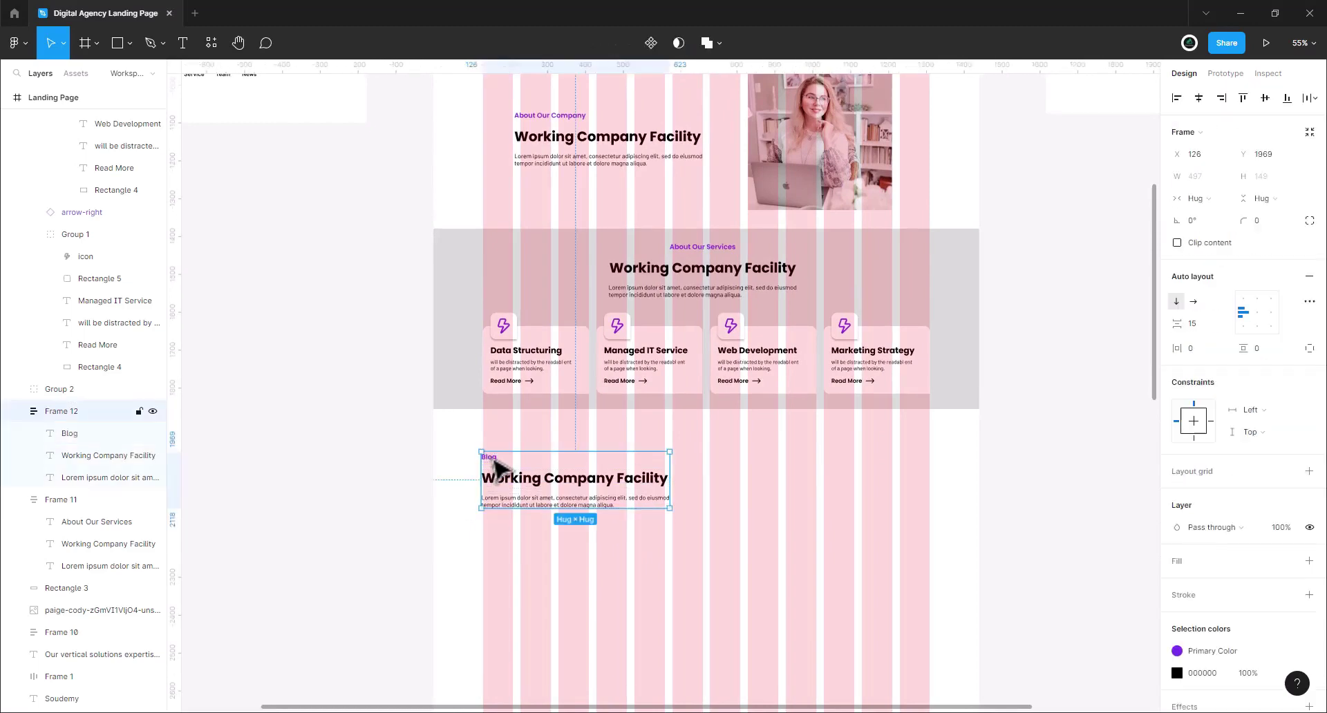
pyautogui.click(493, 460)
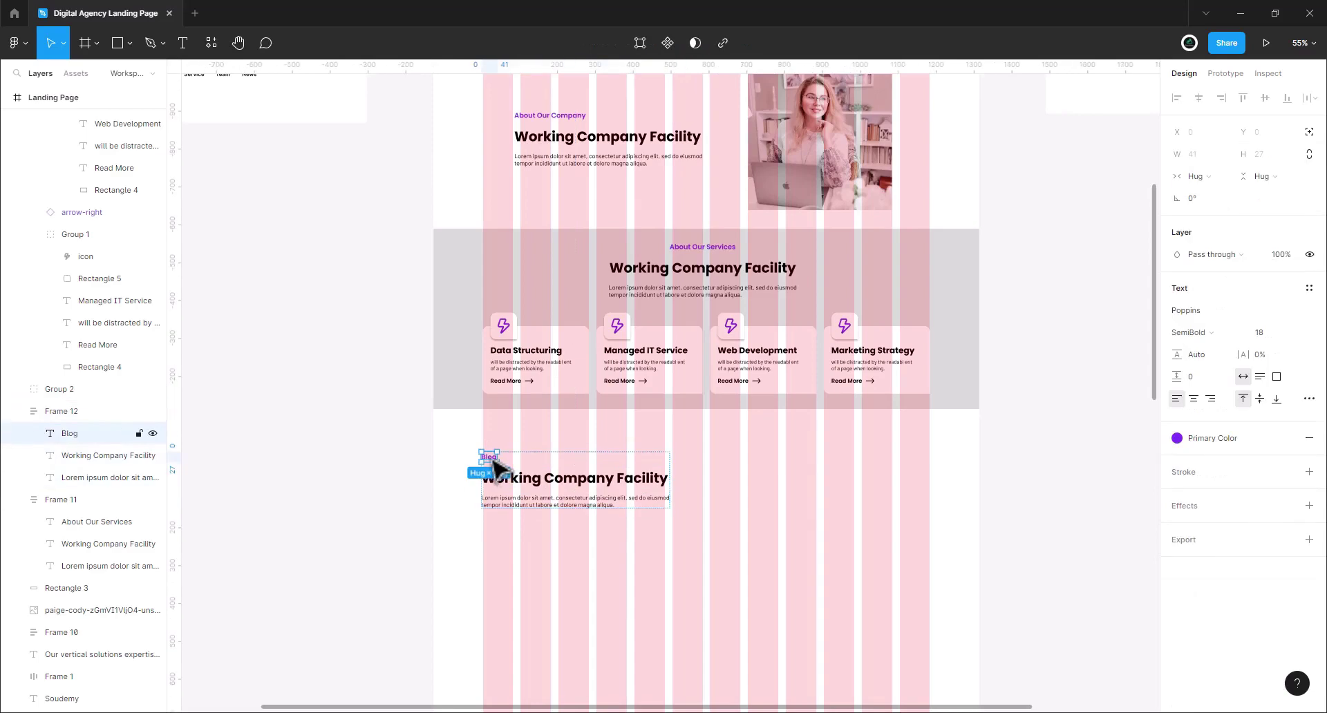
# - Replace the copied heading with 'Check Out Our Latest News'
pyautogui.click(512, 482)
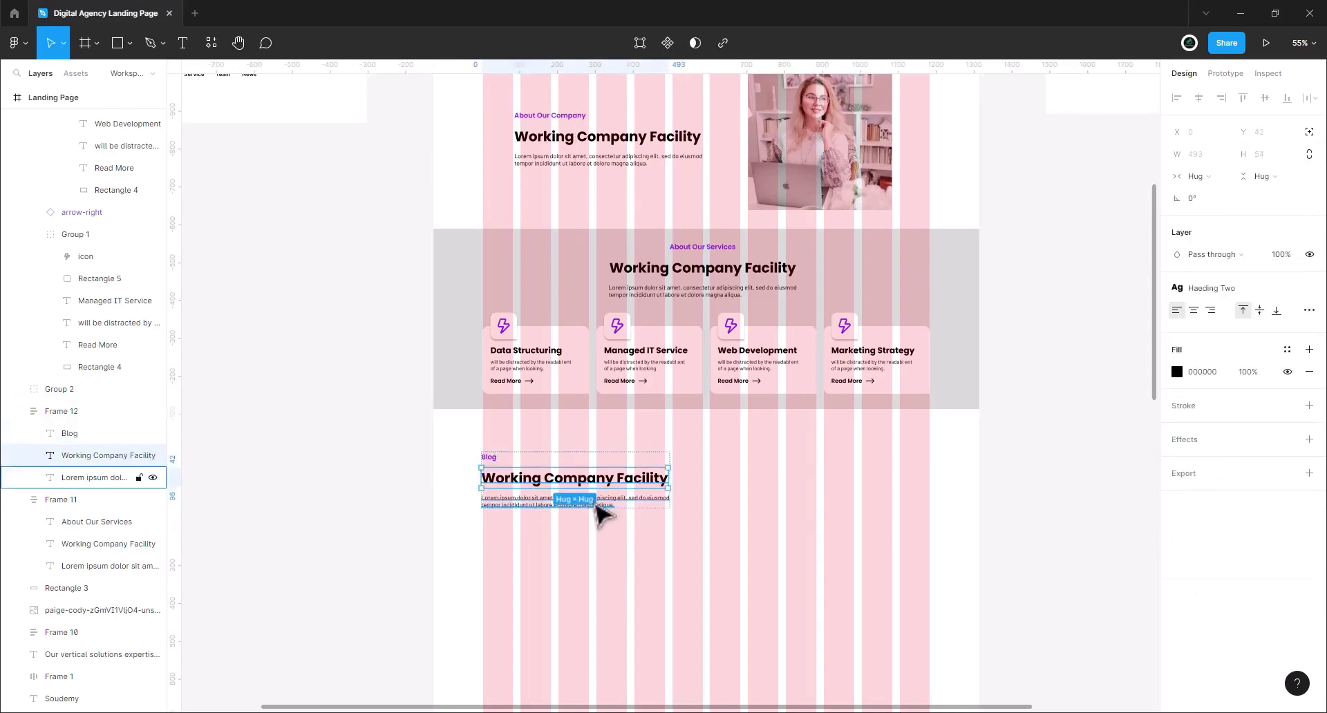
pyautogui.doubleClick(574, 484)
pyautogui.press('BackSpace')
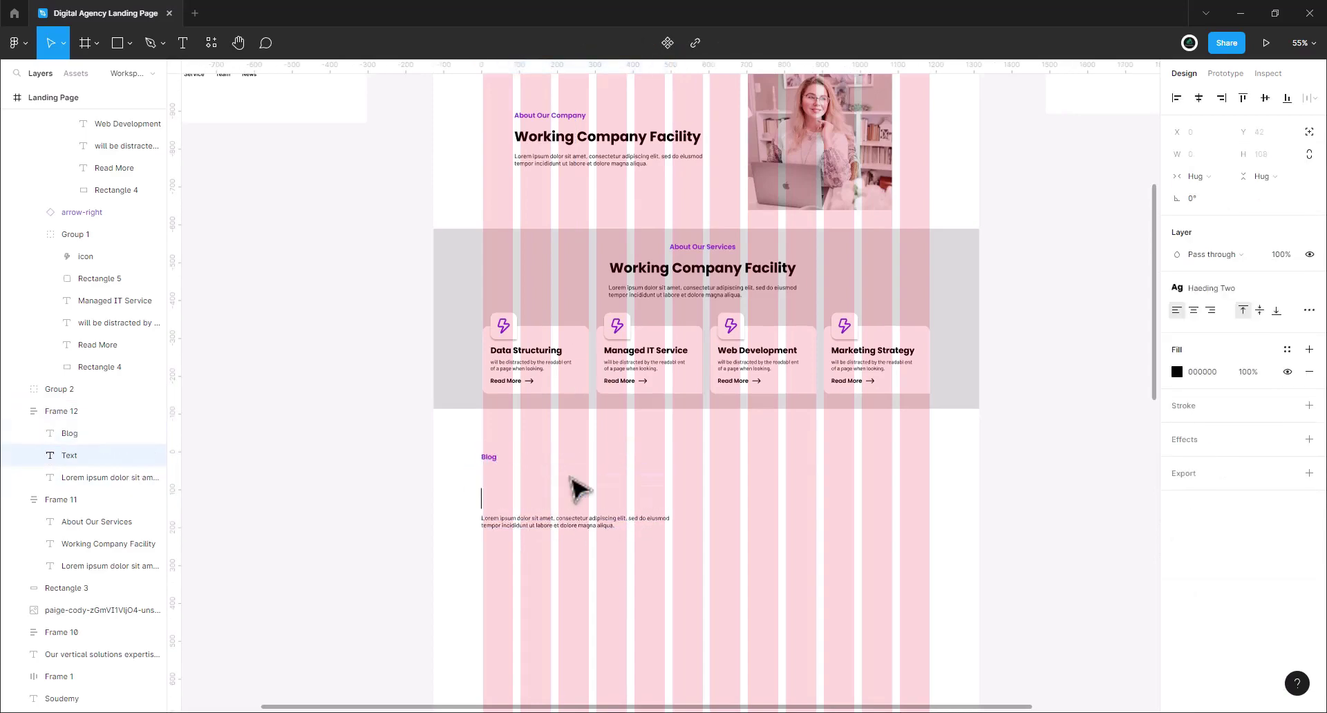
pyautogui.hotkey('ctrl', 'z')
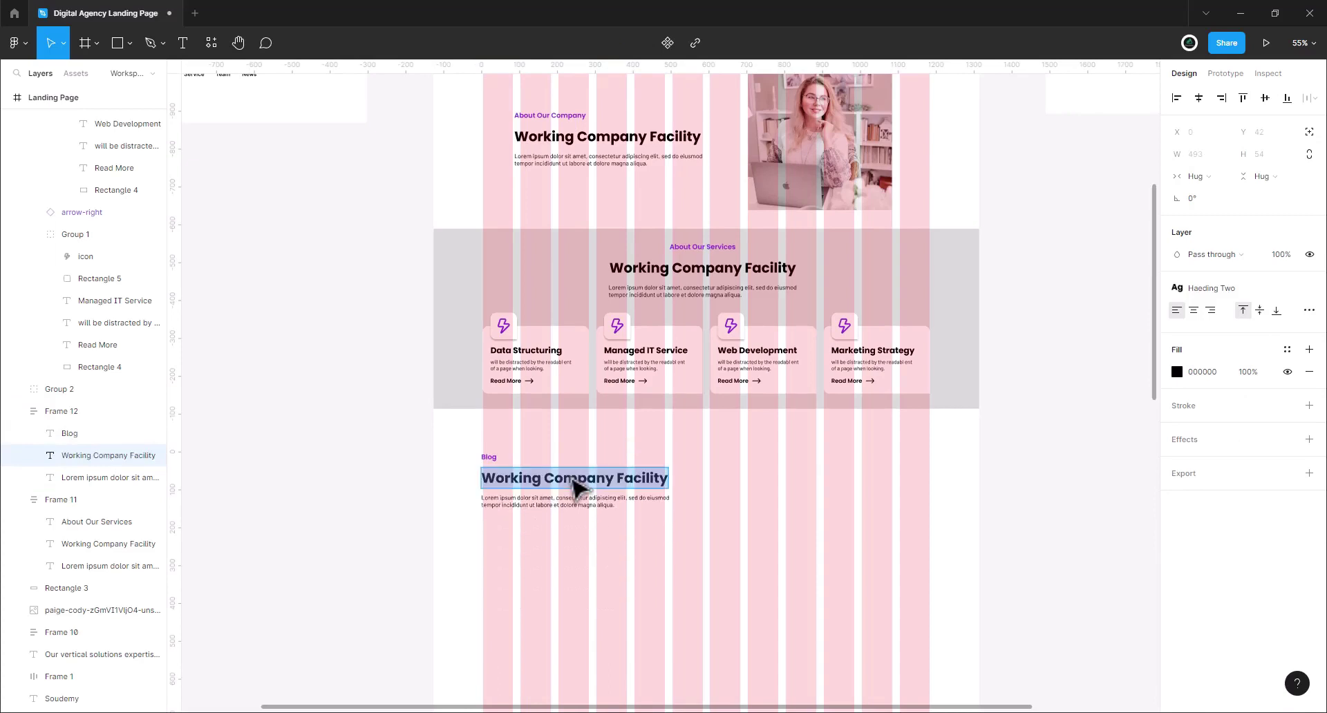
pyautogui.write('Check Out Our Latest News')
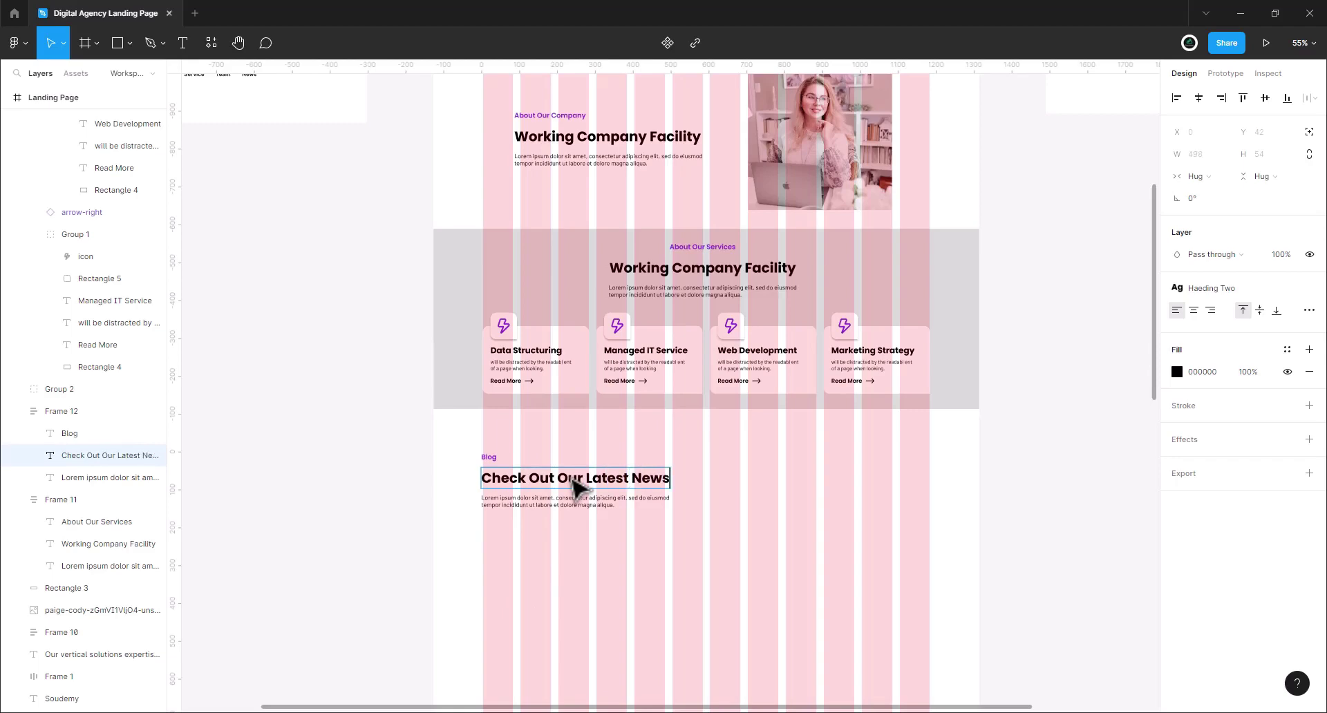
pyautogui.click(1044, 420)
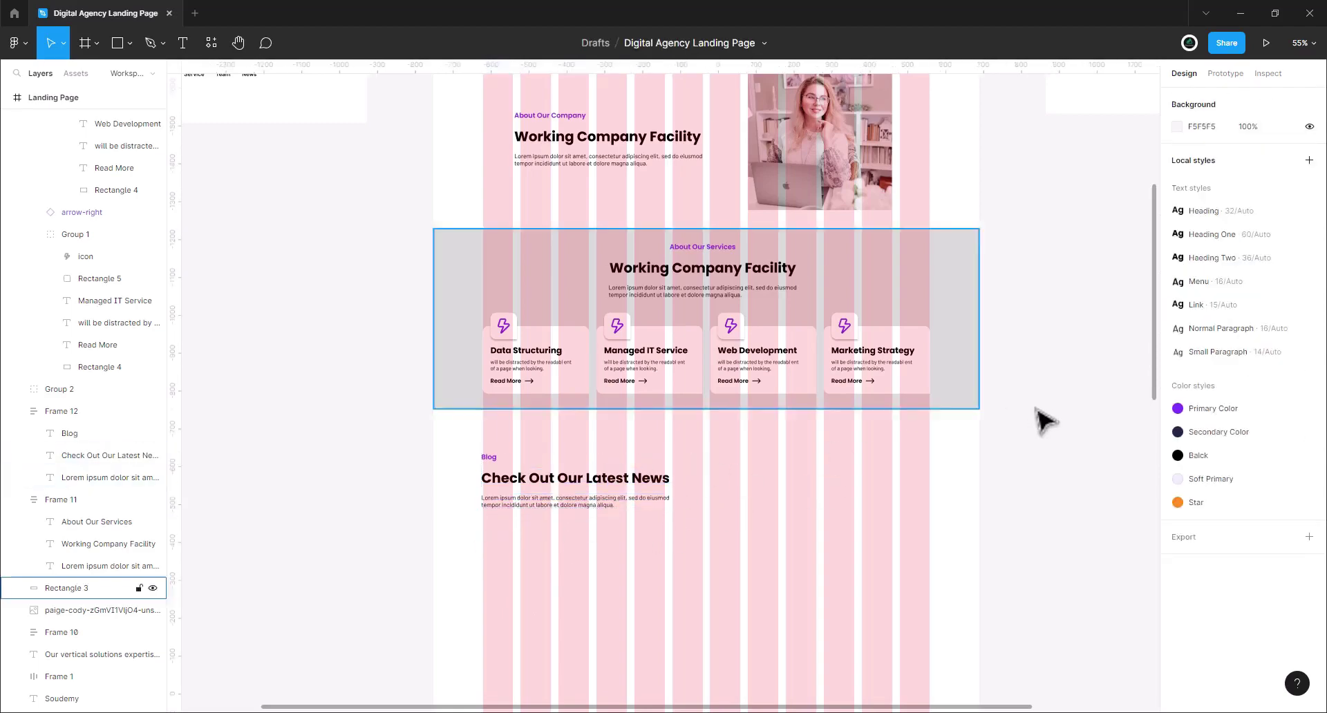
# - Copy the hero's Learn More button to the right of the Blog heading
pyautogui.scroll(2, 1045, 422)
pyautogui.scroll(3, 697, 307)
pyautogui.click(512, 202)
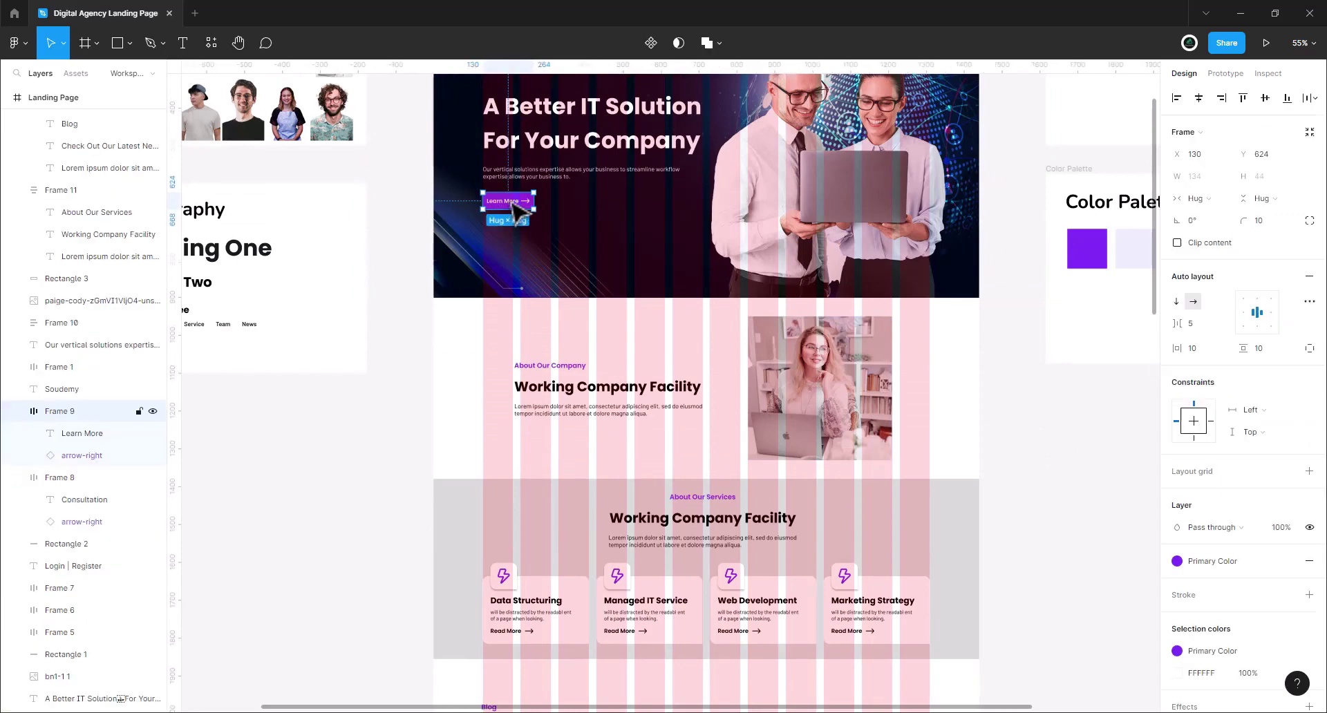
pyautogui.moveTo(513, 204); pyautogui.dragTo(816, 696)
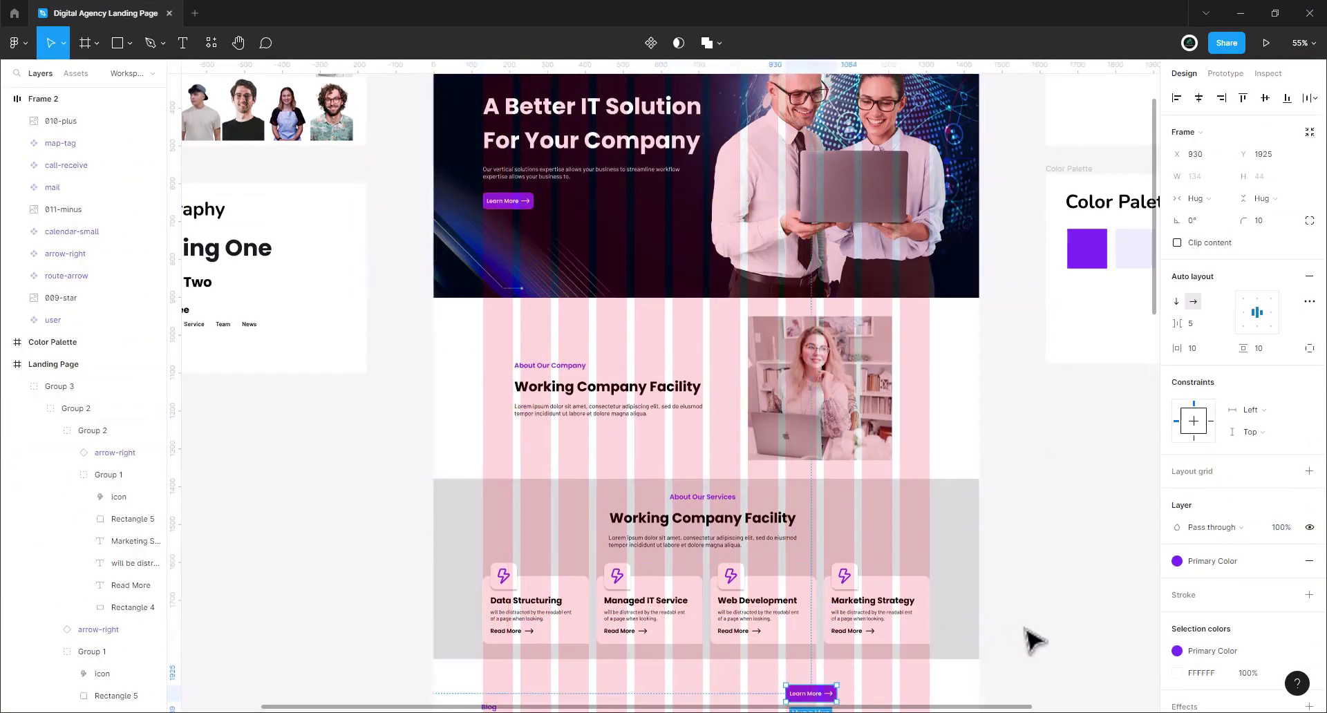
pyautogui.scroll(-3, 1030, 504)
pyautogui.moveTo(822, 477)
pyautogui.mouseDown()
pyautogui.moveTo(848, 518)
pyautogui.moveTo(914, 532)
pyautogui.mouseUp()
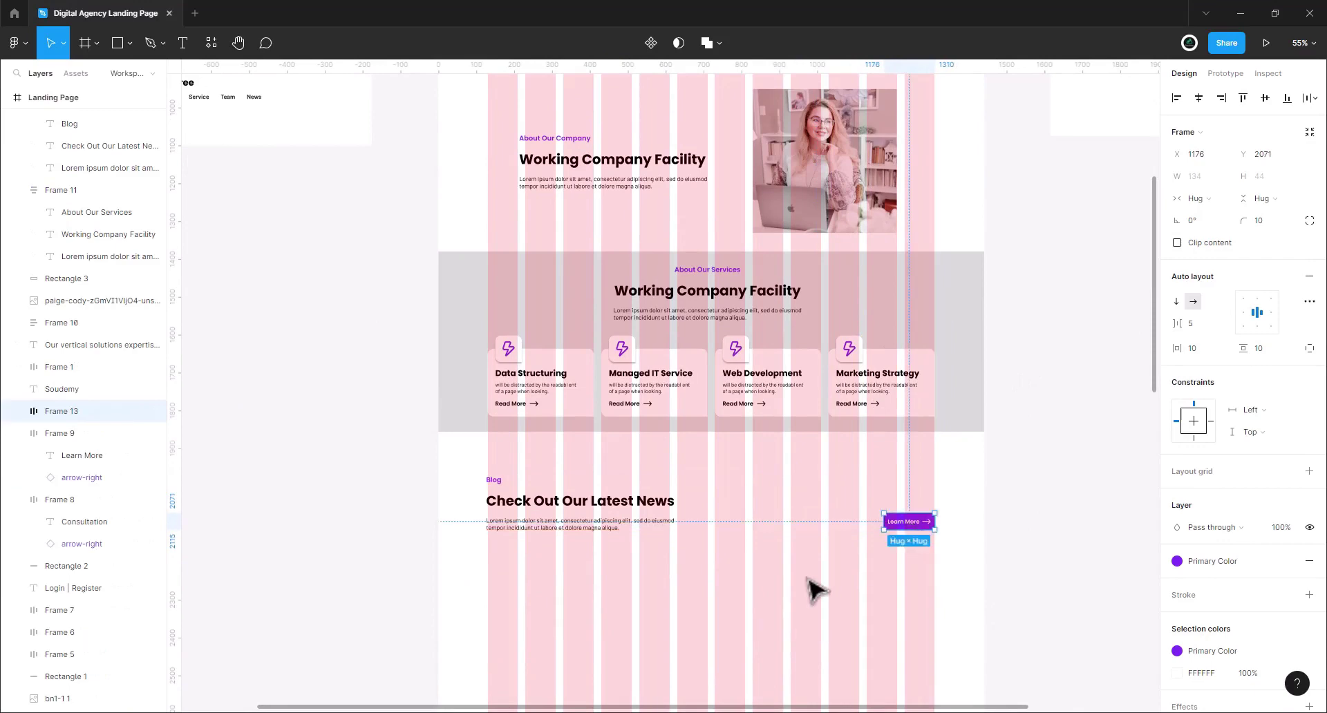
pyautogui.click(1042, 569)
pyautogui.scroll(-2, 1042, 569)
# - Copy the first Data Structuring service card below the Blog heading
pyautogui.click(557, 245)
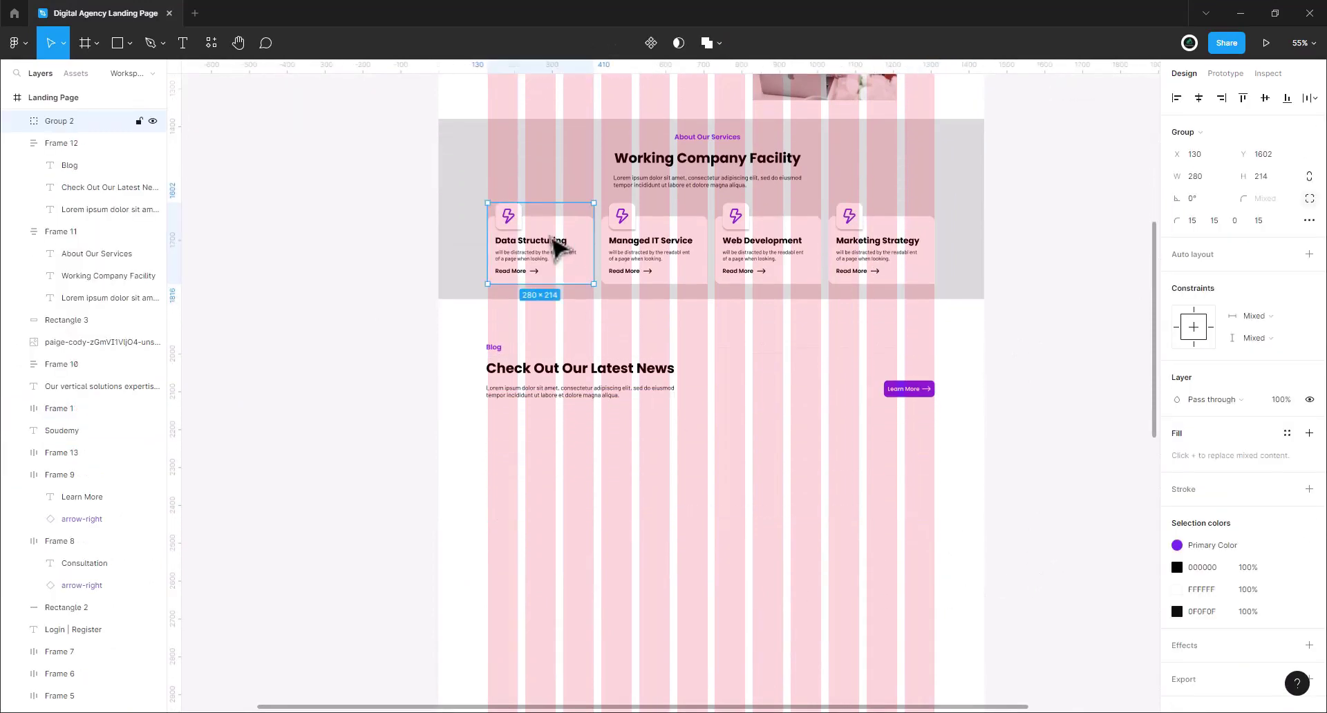
pyautogui.moveTo(557, 248); pyautogui.dragTo(558, 486)
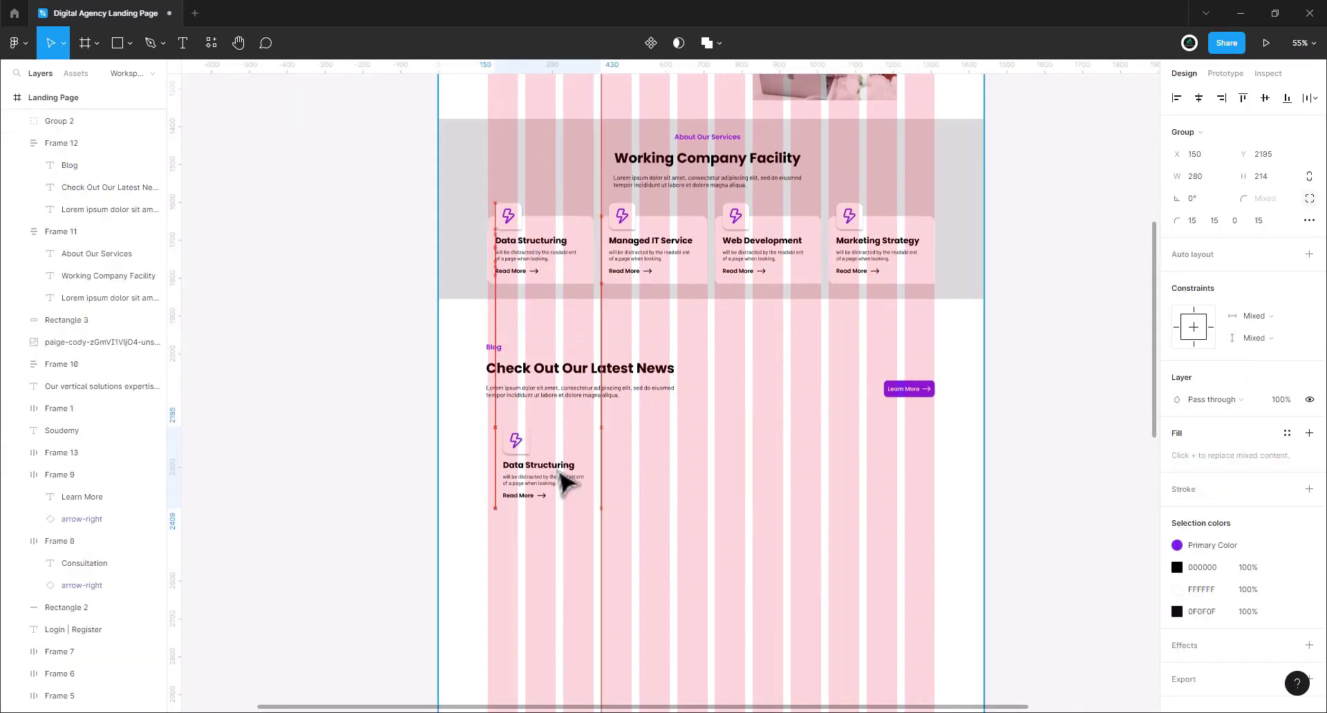
pyautogui.scroll(-2, 574, 498)
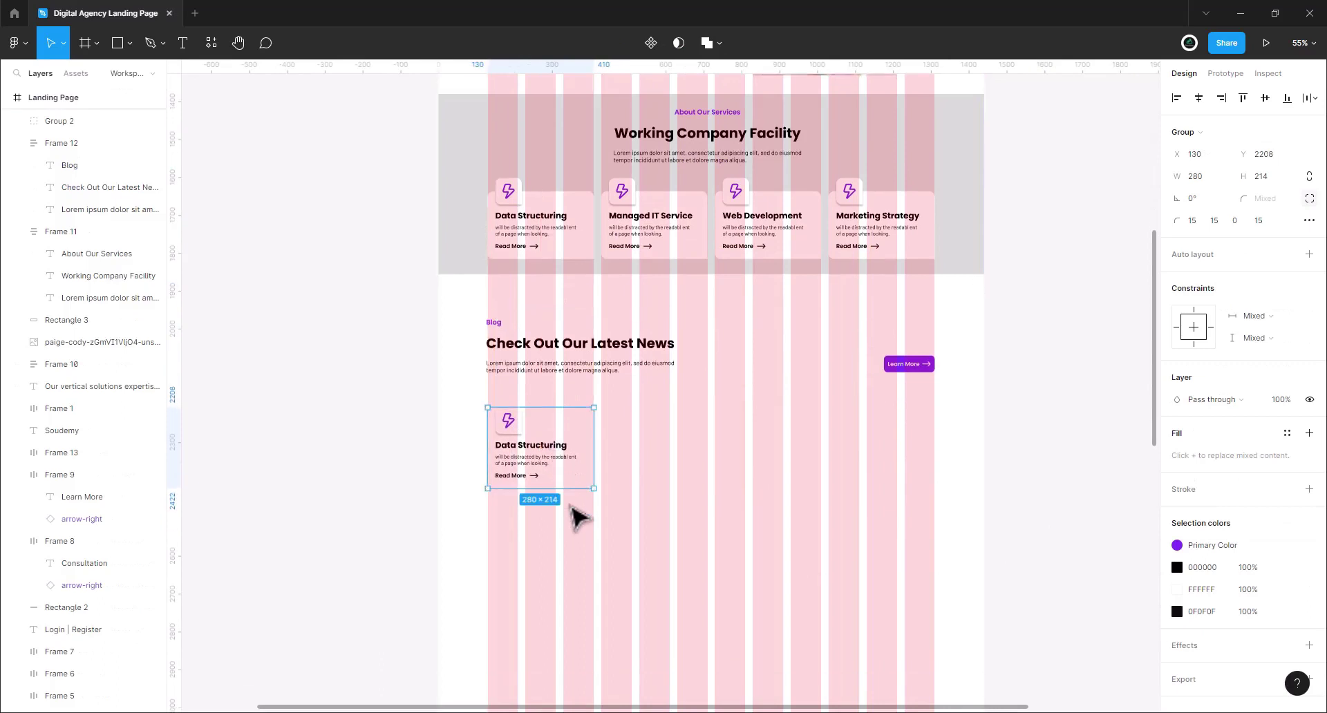
pyautogui.moveTo(594, 484); pyautogui.dragTo(705, 512)
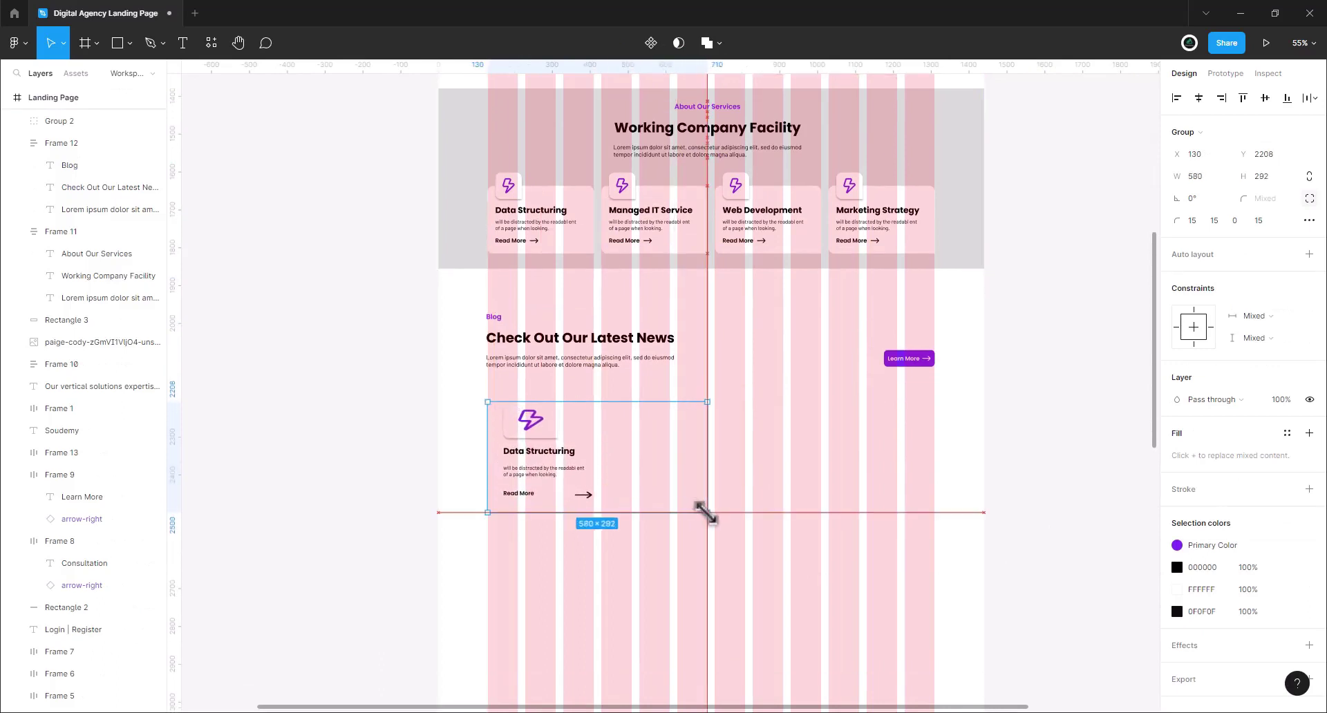
# - Ungroup the copied card, delete its lightning icon, and add a drop shadow
pyautogui.rightClick(543, 434)
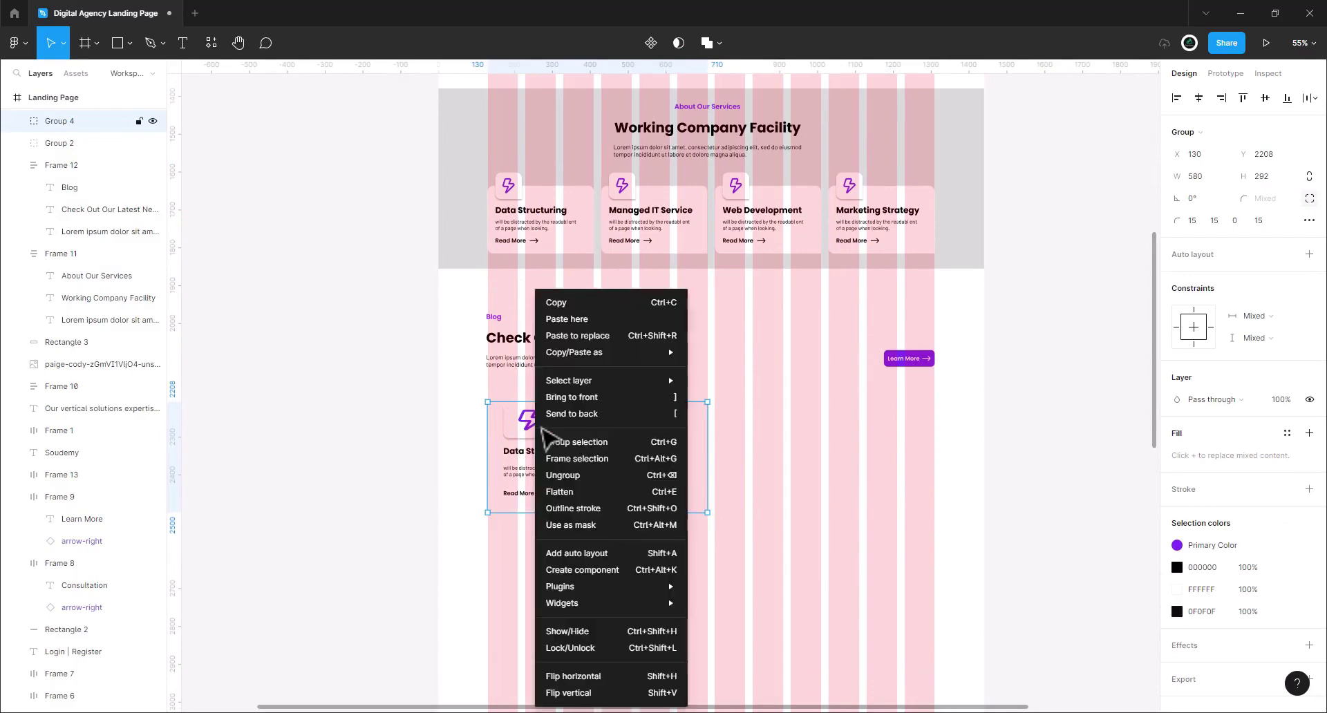
pyautogui.click(565, 476)
pyautogui.click(604, 542)
pyautogui.click(546, 430)
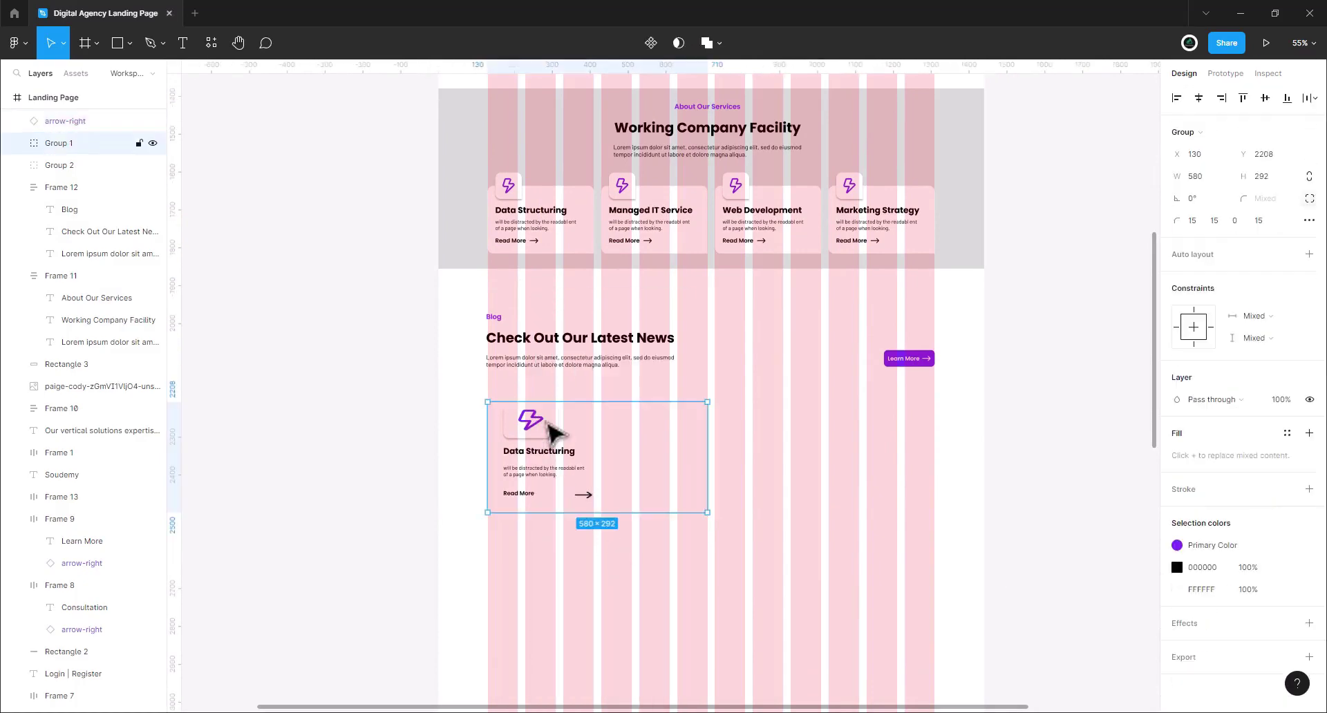
pyautogui.doubleClick(546, 425)
pyautogui.press('Delete')
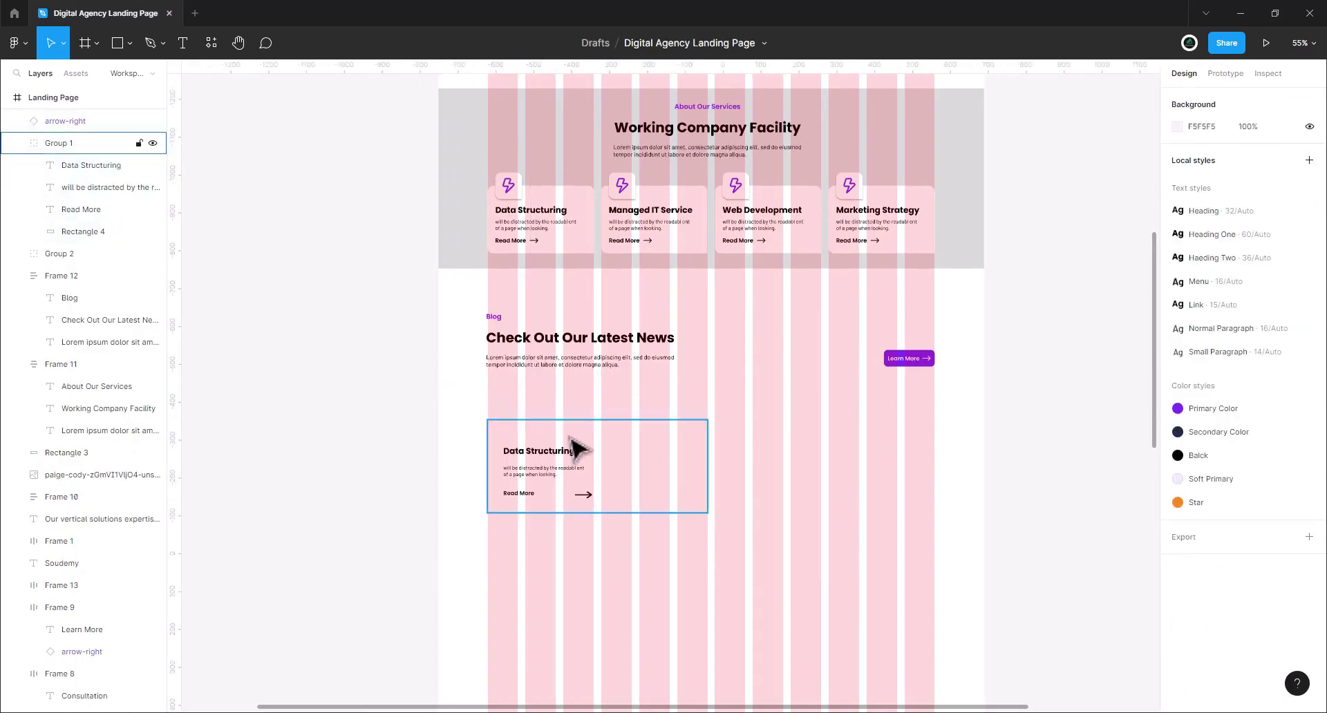
pyautogui.click(632, 450)
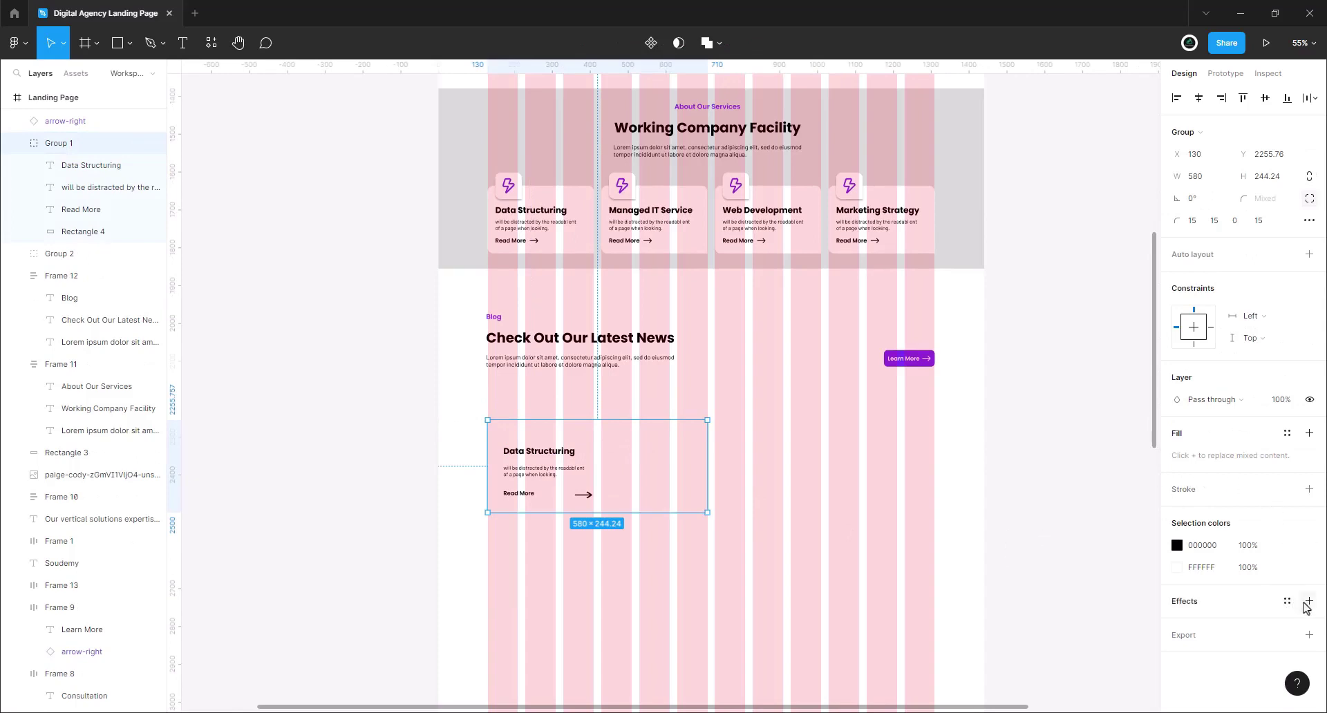
pyautogui.click(1308, 602)
pyautogui.moveTo(618, 515); pyautogui.dragTo(617, 575)
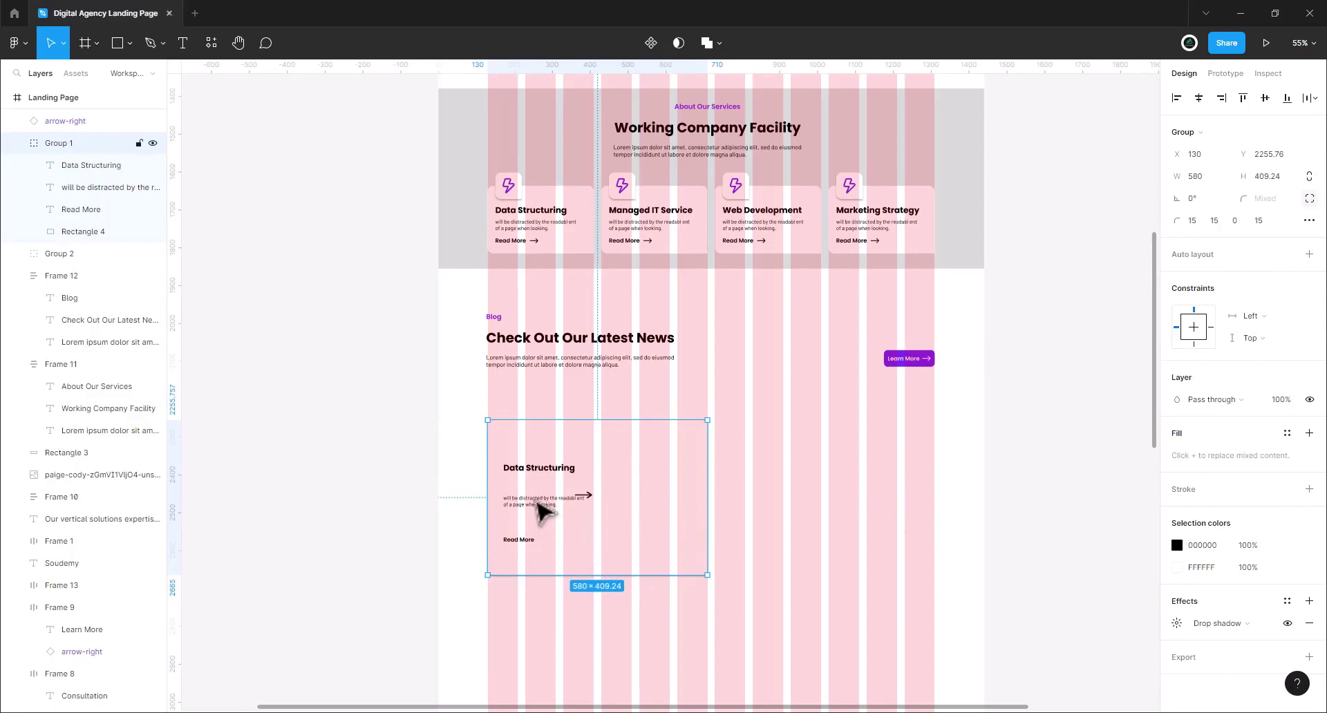
# - Remove the card's description, arrow icon, Read More text and Data Structuring title
pyautogui.doubleClick(538, 503)
pyautogui.press('Delete')
pyautogui.doubleClick(588, 497)
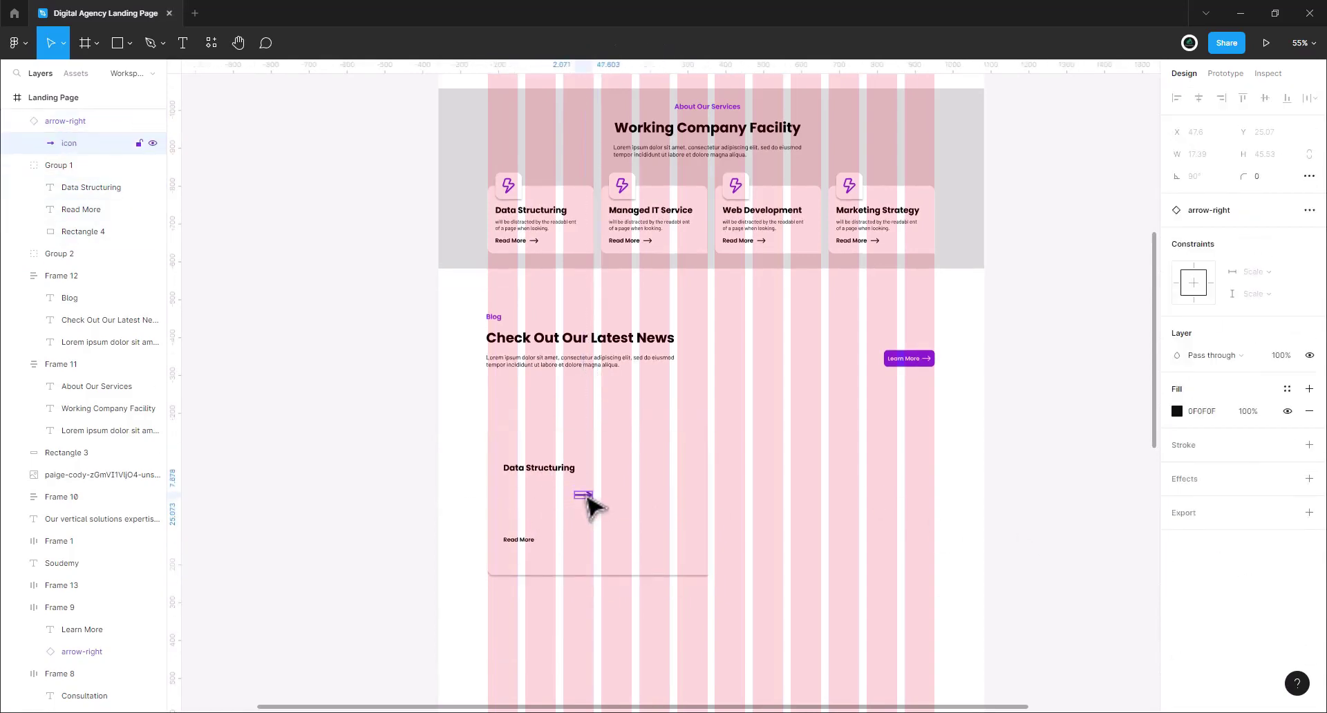
pyautogui.hotkey('ctrl', 'shift', 'h')
pyautogui.doubleClick(519, 543)
pyautogui.press('Delete')
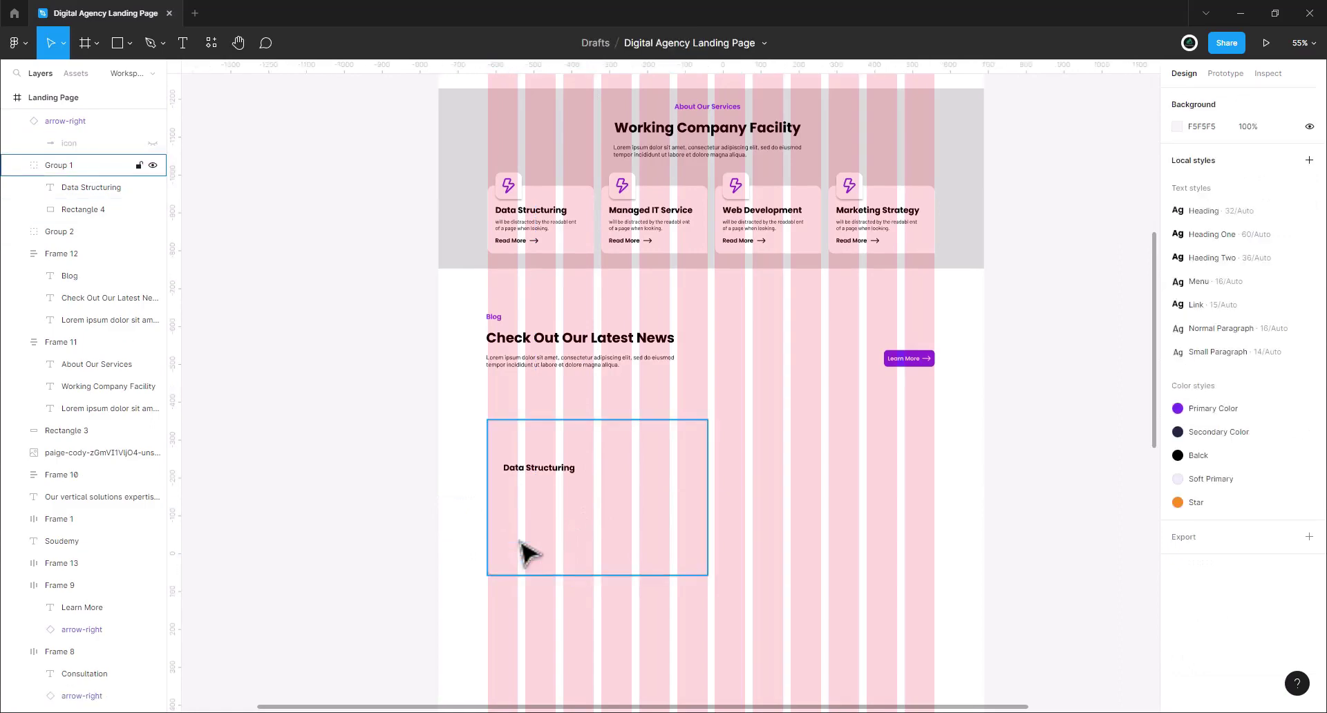
pyautogui.doubleClick(546, 470)
pyautogui.press('Delete')
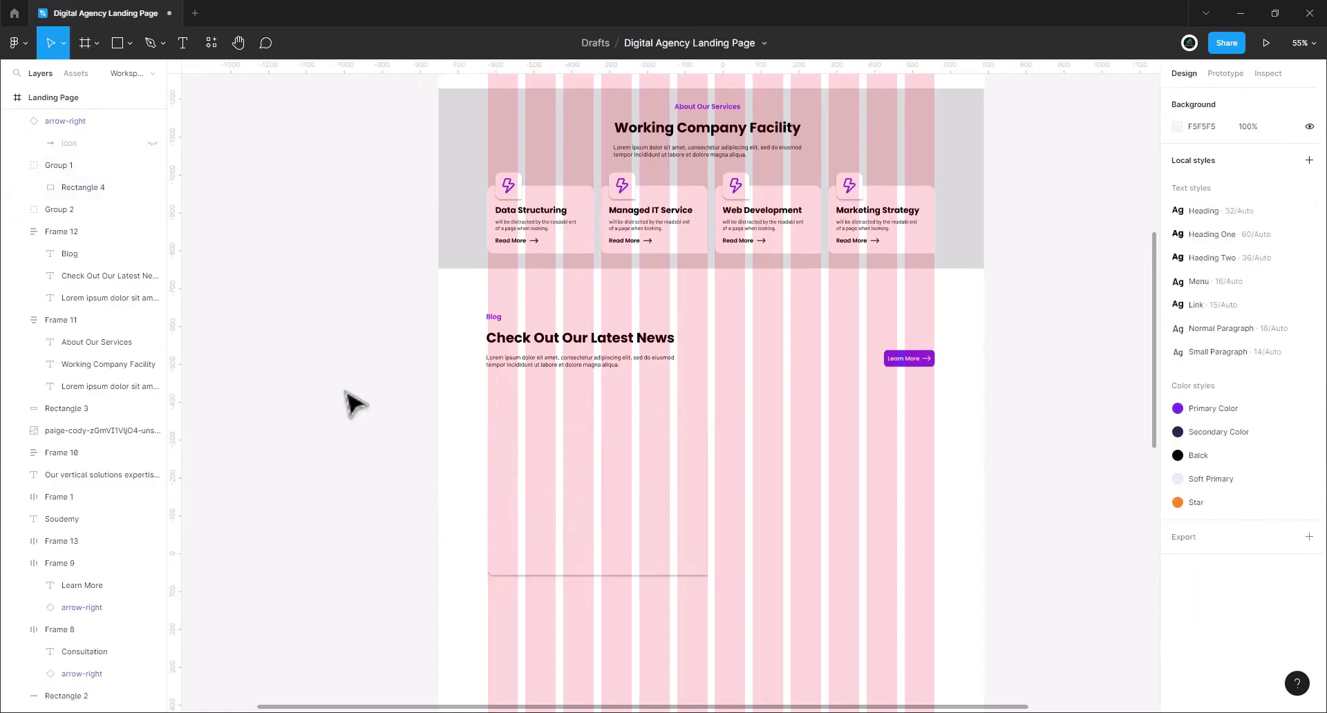
# - Set the blank card's height to 500
pyautogui.click(630, 557)
pyautogui.moveTo(596, 575); pyautogui.dragTo(596, 583)
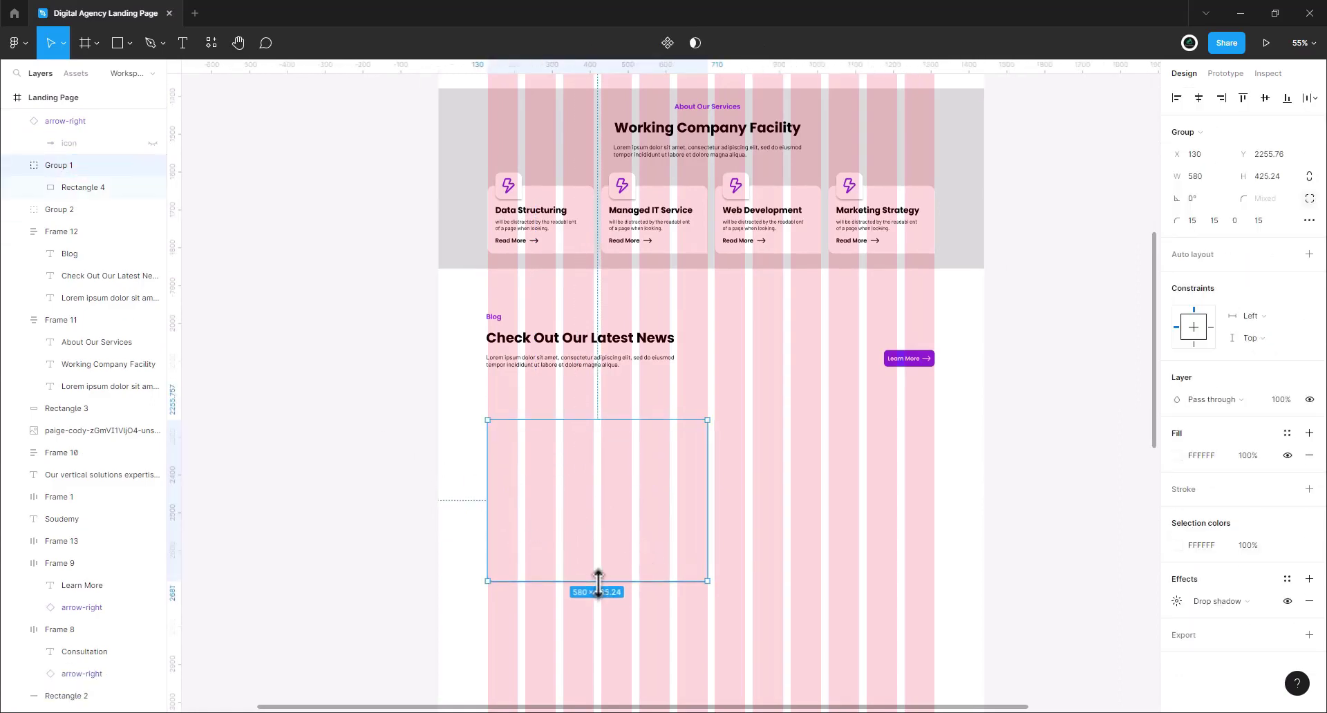
pyautogui.write('500')
pyautogui.press('Return')
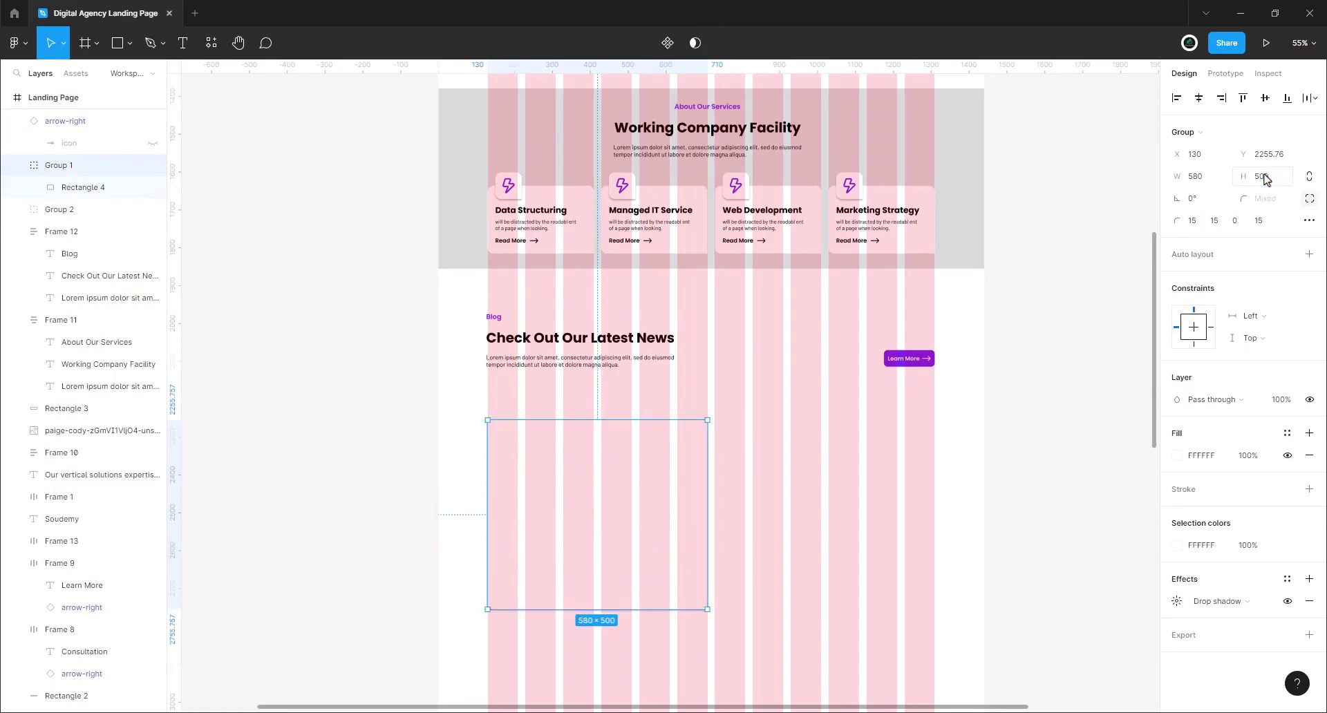
pyautogui.click(769, 538)
pyautogui.scroll(-1, 334, 483)
pyautogui.scroll(-3, 340, 480)
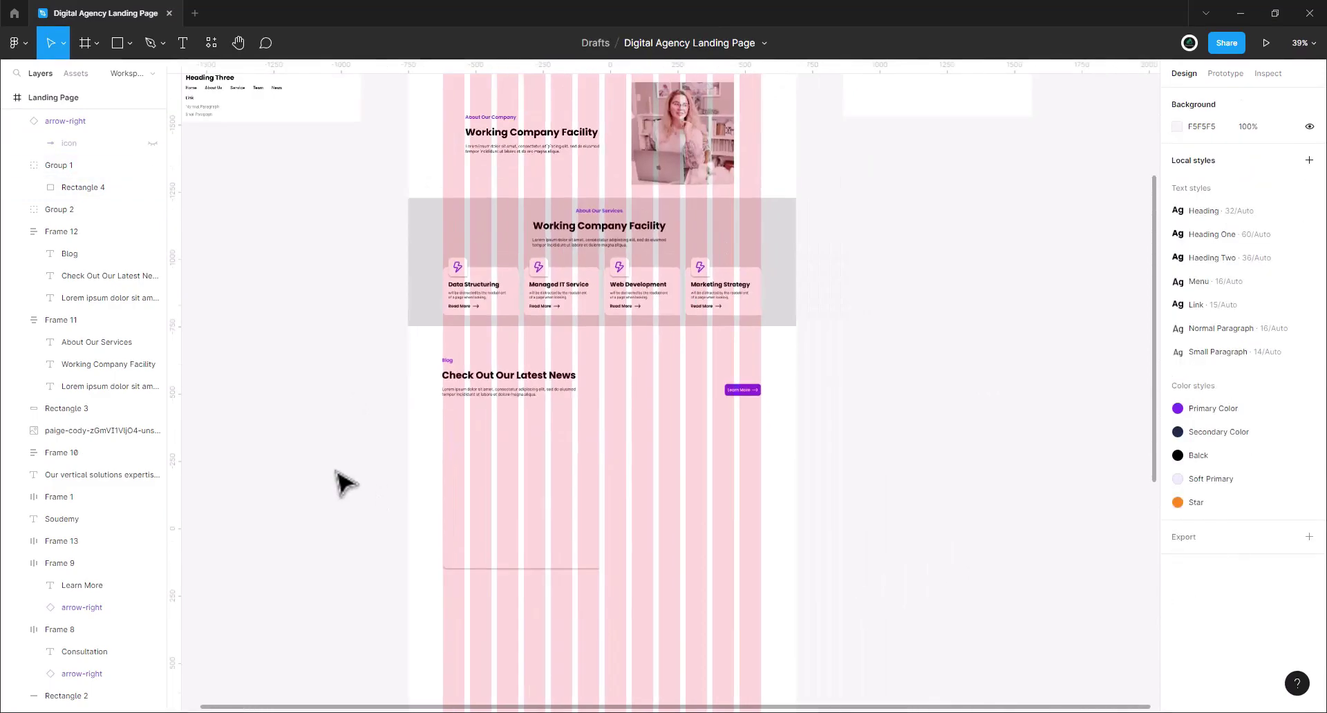
pyautogui.scroll(4, 505, 515)
pyautogui.hscroll(-4, 505, 515)
# - Move a team photo from the Assets frame to the top of the blank blog card
pyautogui.click(528, 211)
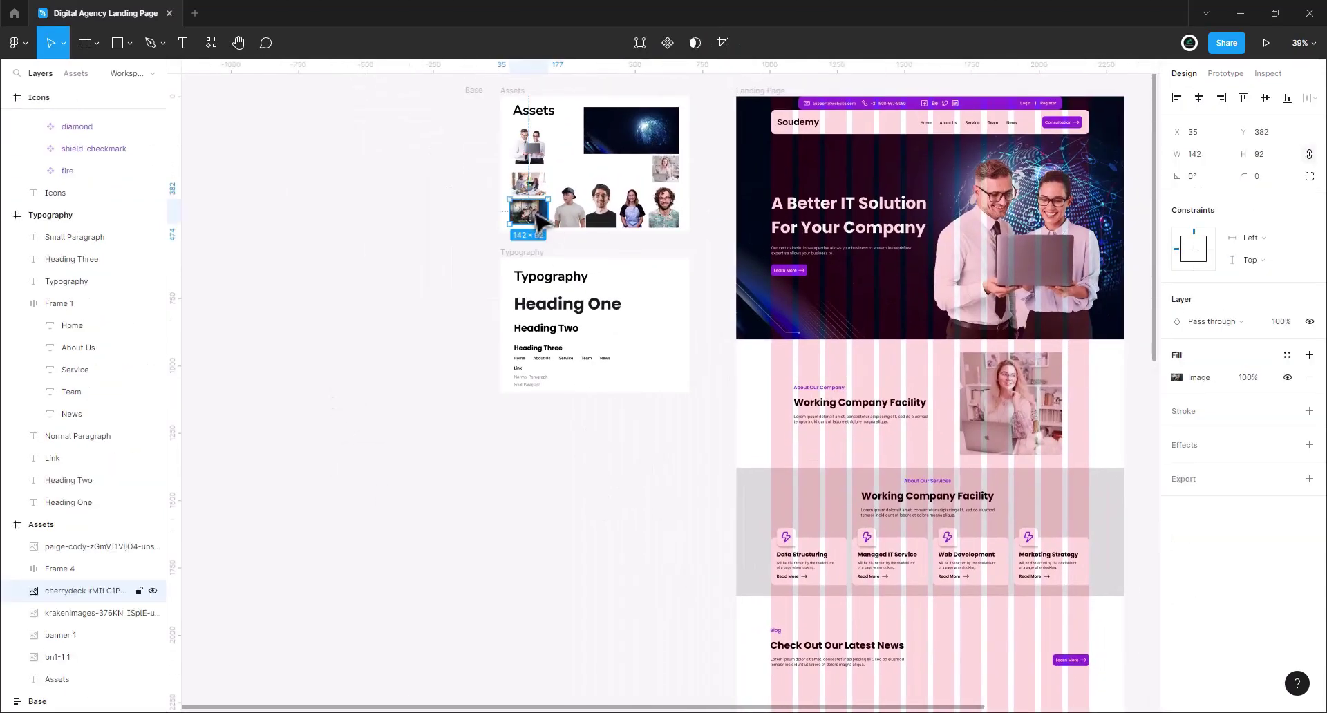
pyautogui.moveTo(528, 211); pyautogui.dragTo(839, 695)
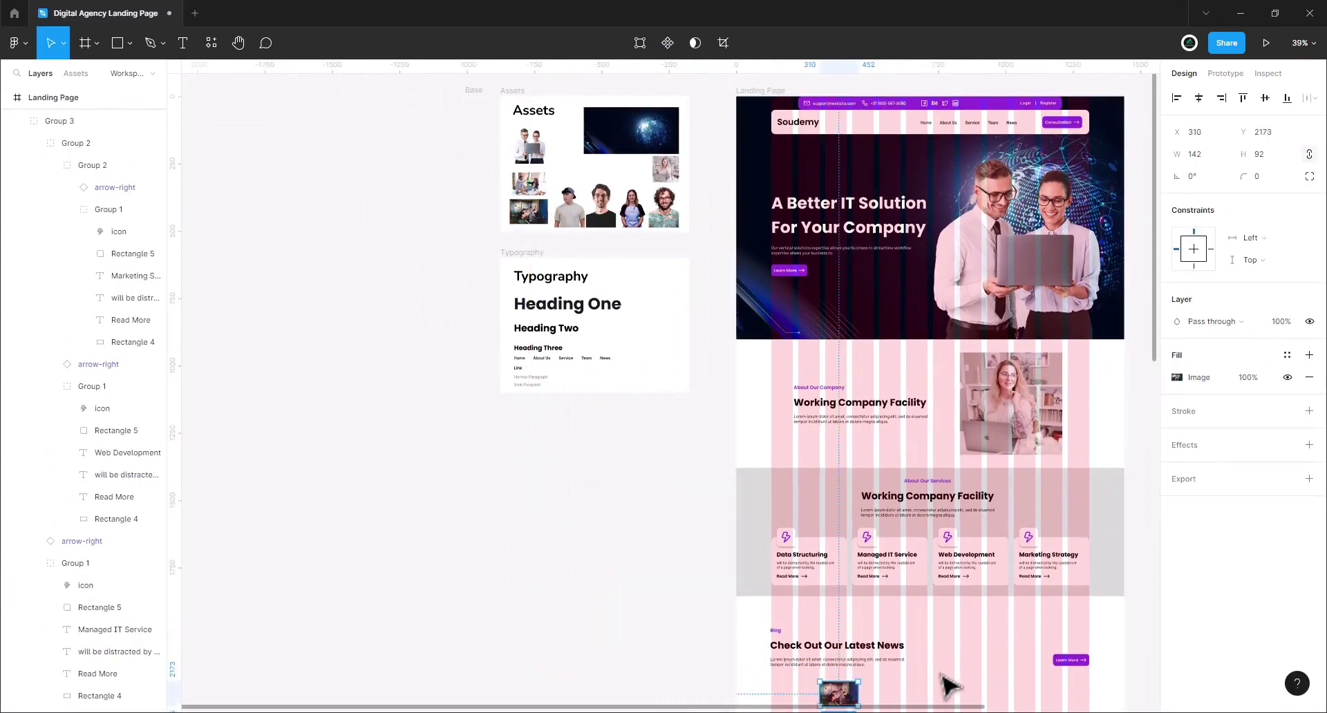
pyautogui.scroll(-2, 1000, 439)
pyautogui.scroll(-2, 1000, 439)
pyautogui.scroll(2, 1043, 528)
pyautogui.scroll(2, 995, 459)
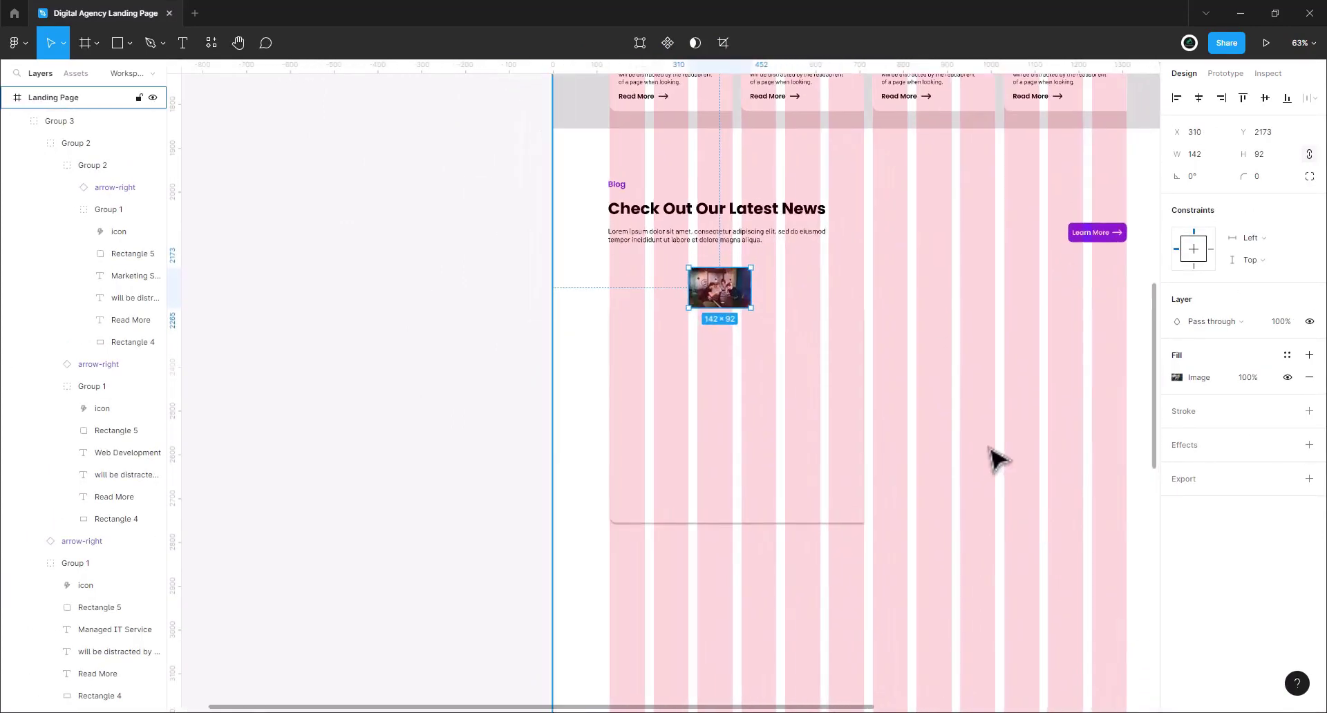
pyautogui.scroll(2, 660, 269)
pyautogui.moveTo(660, 270)
pyautogui.mouseDown()
pyautogui.moveTo(603, 322)
pyautogui.moveTo(856, 456)
pyautogui.mouseUp()
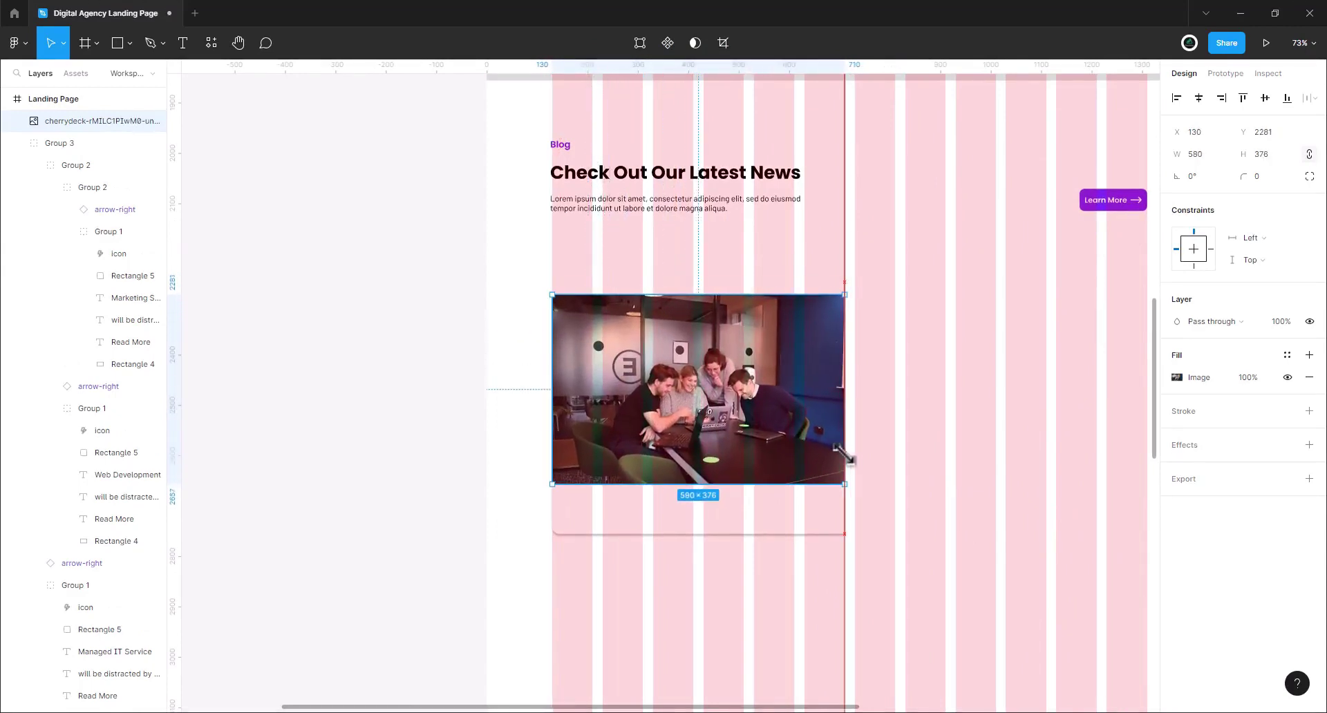
# - Lengthen the blog card to 540.24 tall
pyautogui.click(813, 517)
pyautogui.scroll(-1, 736, 526)
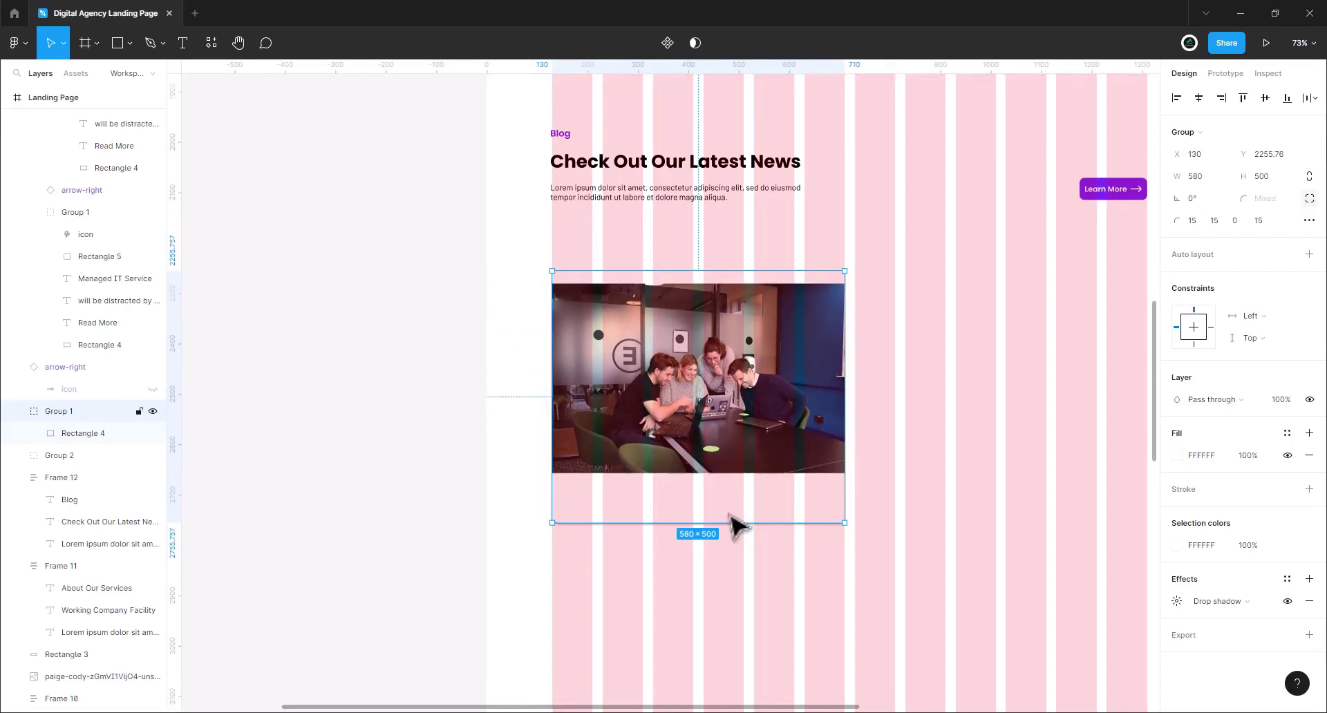
pyautogui.moveTo(726, 530); pyautogui.dragTo(732, 550)
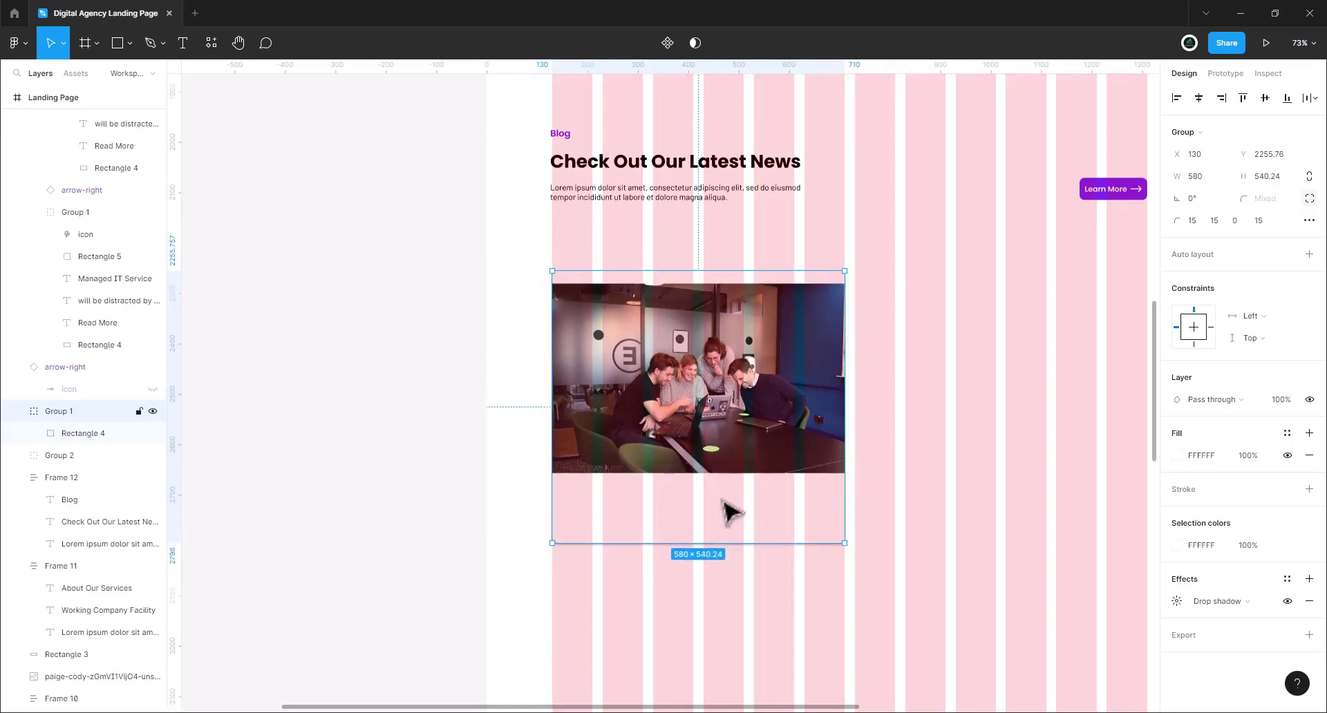
pyautogui.click(424, 446)
pyautogui.click(183, 43)
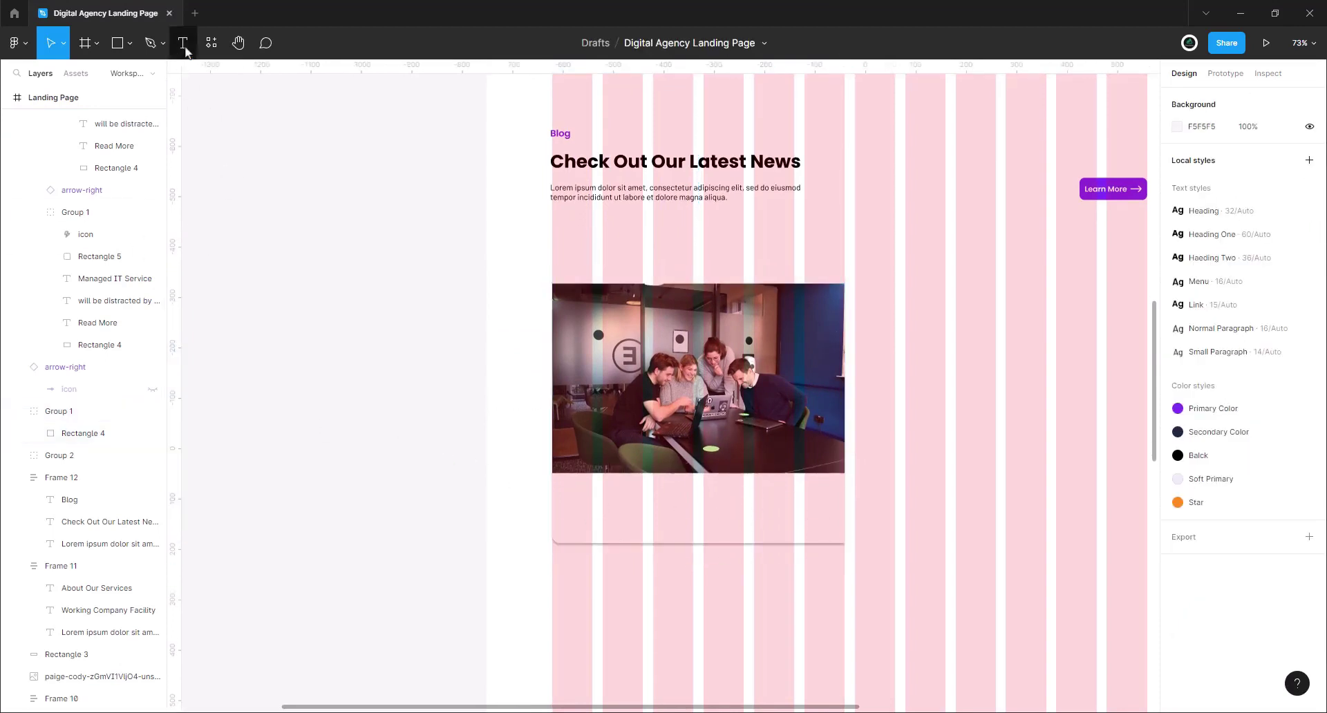
# - Add an Admin label in the Link text style beneath the photo
pyautogui.click(571, 494)
pyautogui.write('Admin')
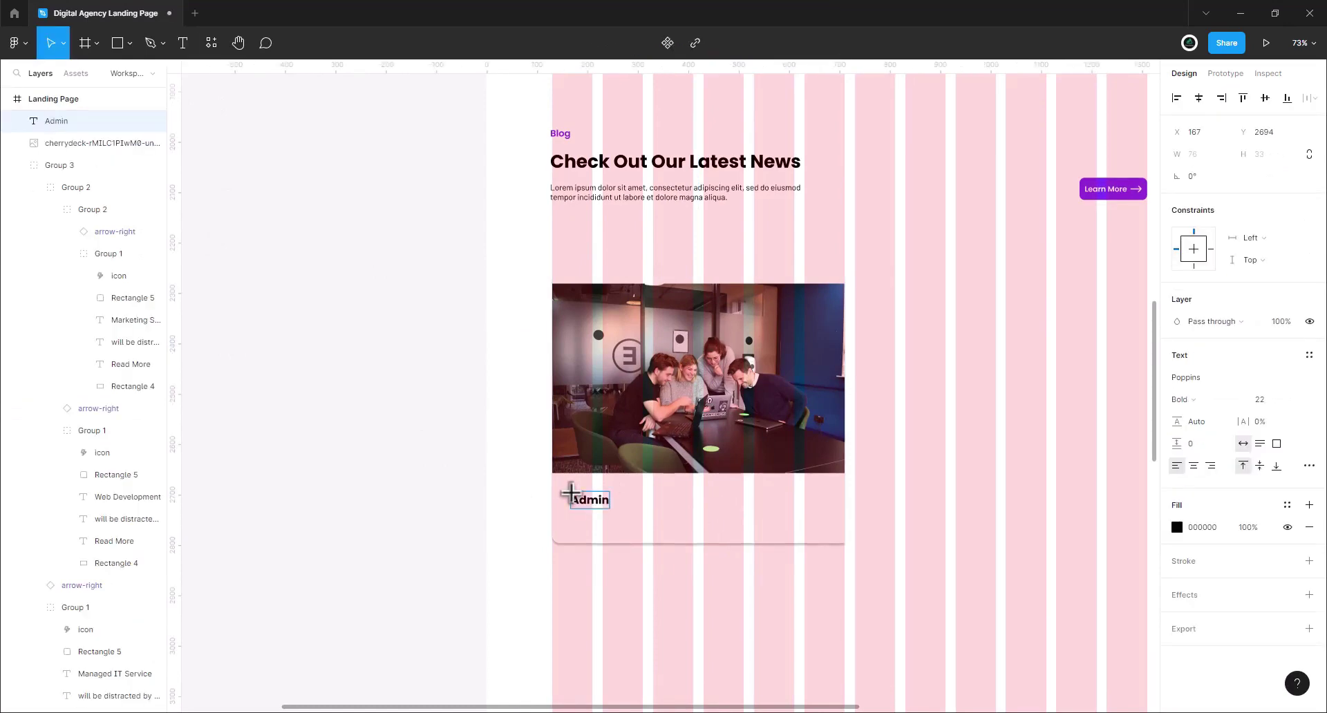
pyautogui.click(1308, 354)
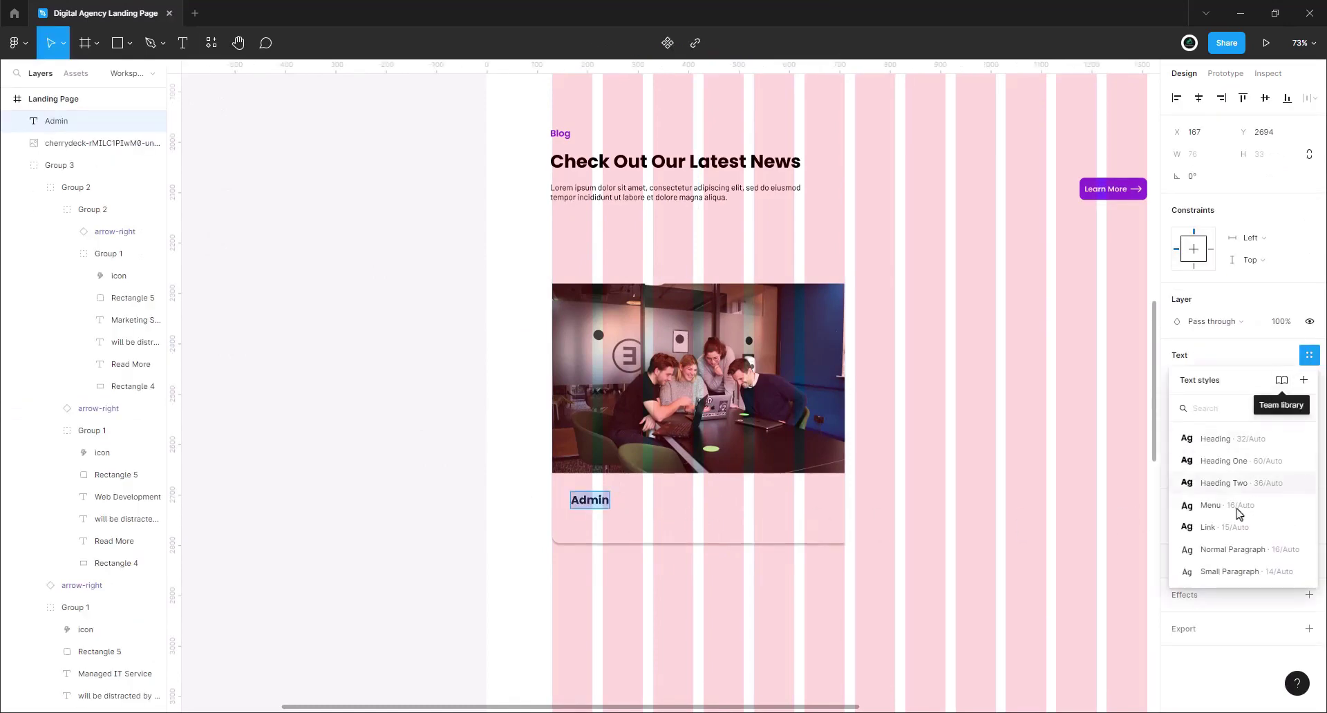
pyautogui.click(1230, 531)
pyautogui.press('Escape')
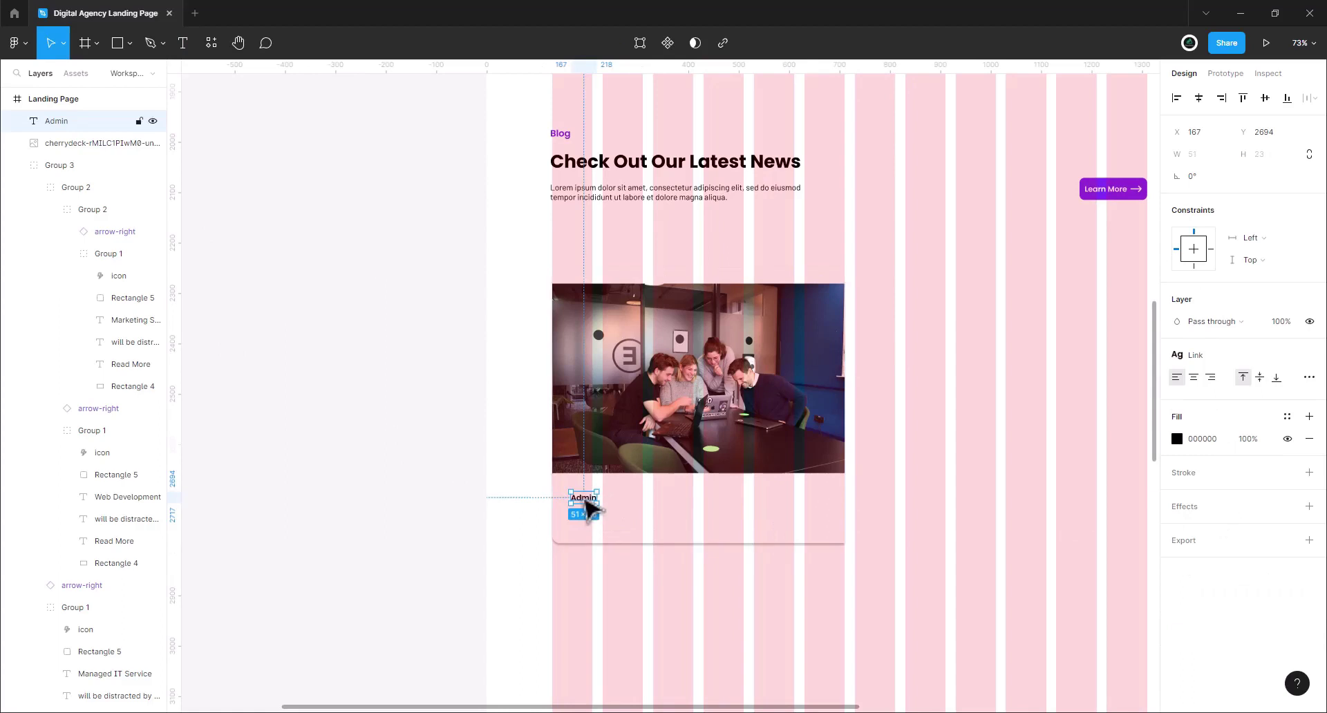
pyautogui.moveTo(588, 502); pyautogui.dragTo(583, 498)
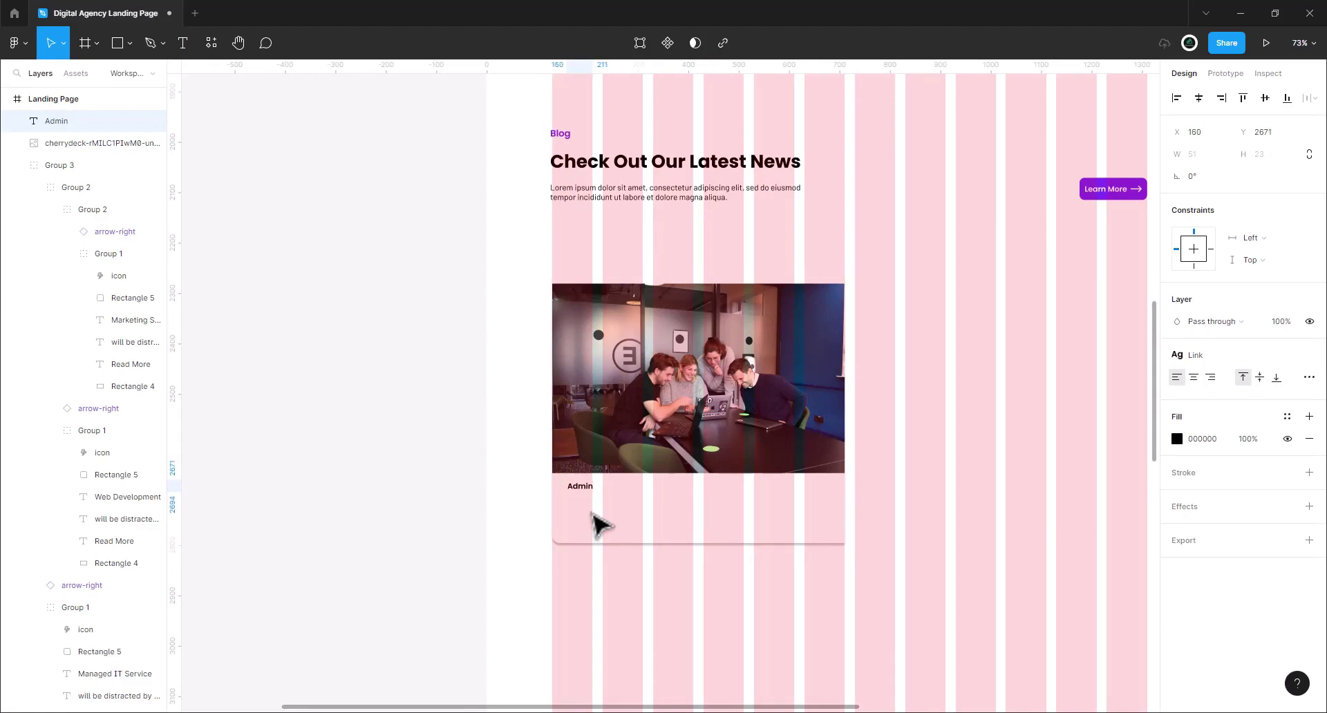
# - Duplicate Admin to the card's right side as the date 25 September, 2021
pyautogui.moveTo(590, 495); pyautogui.dragTo(799, 494)
pyautogui.doubleClick(799, 494)
pyautogui.write('25 September, 2021')
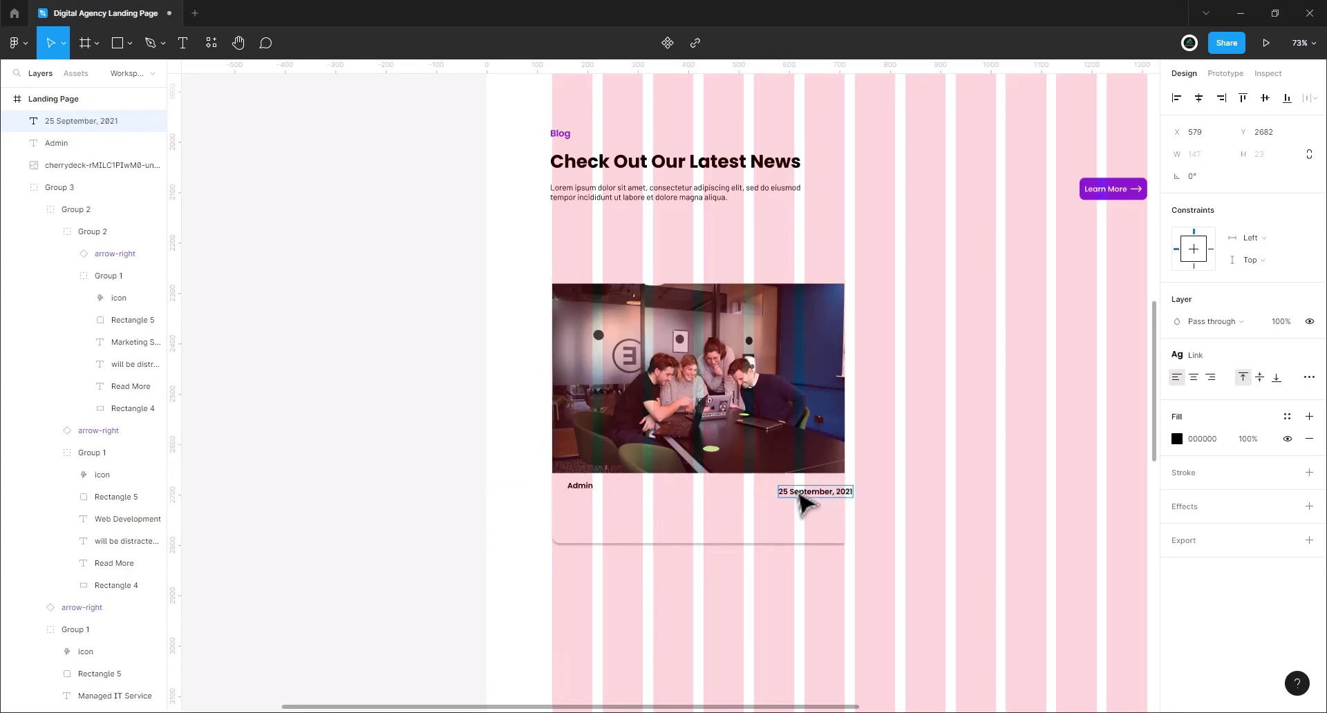
pyautogui.moveTo(802, 497); pyautogui.dragTo(795, 497)
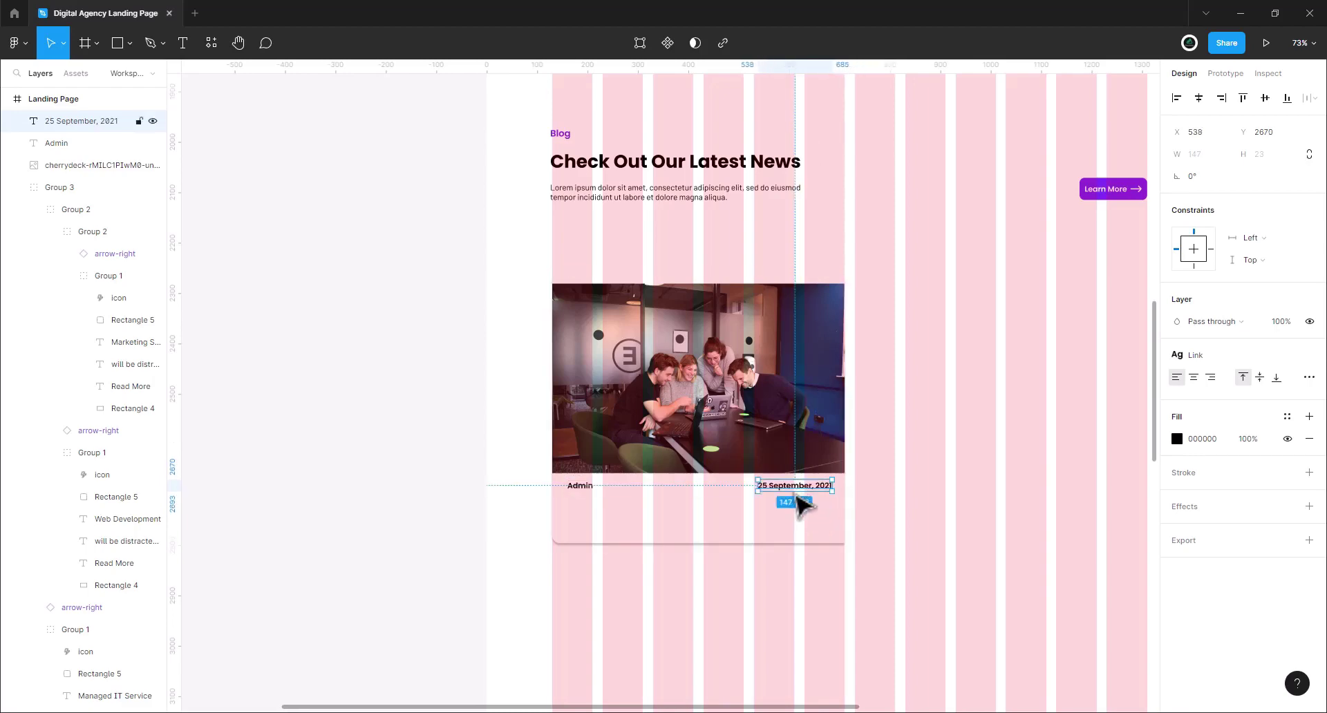
pyautogui.click(826, 536)
pyautogui.scroll(-2, 750, 533)
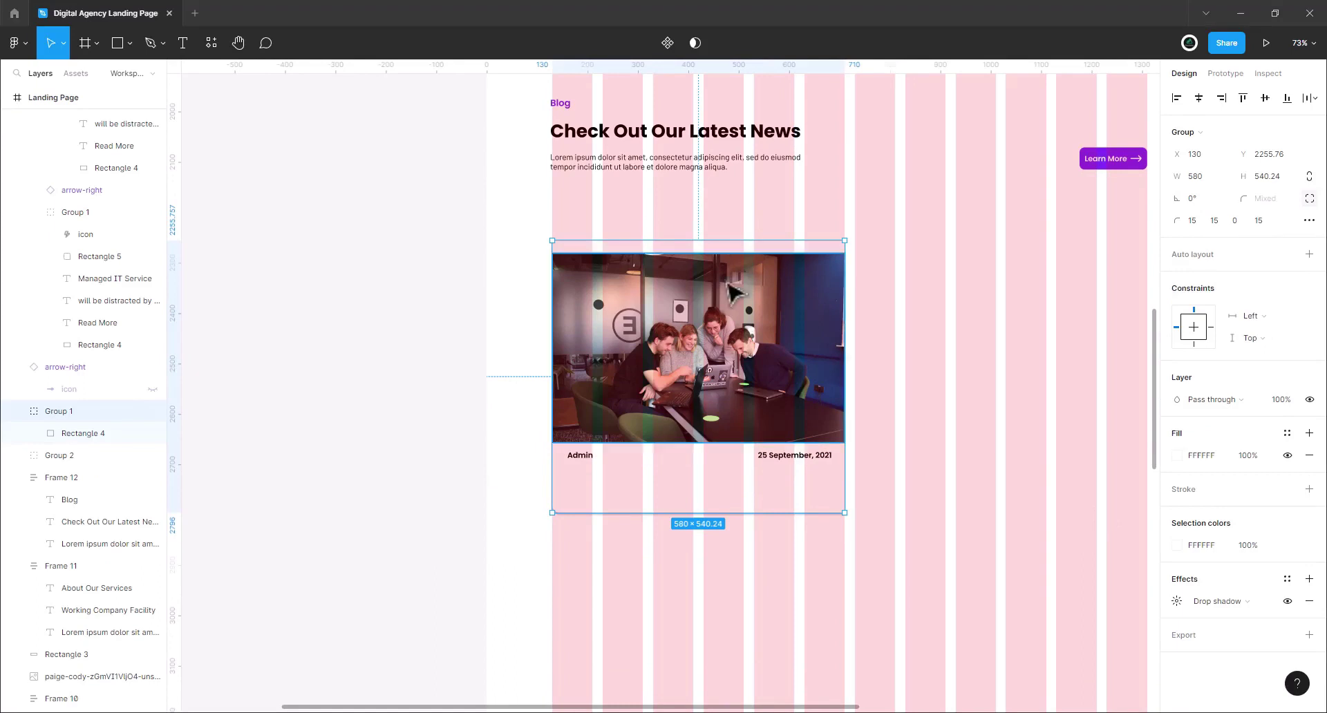
# - Paste a headline below Admin, detach its style and set its size to 22
pyautogui.press('t')
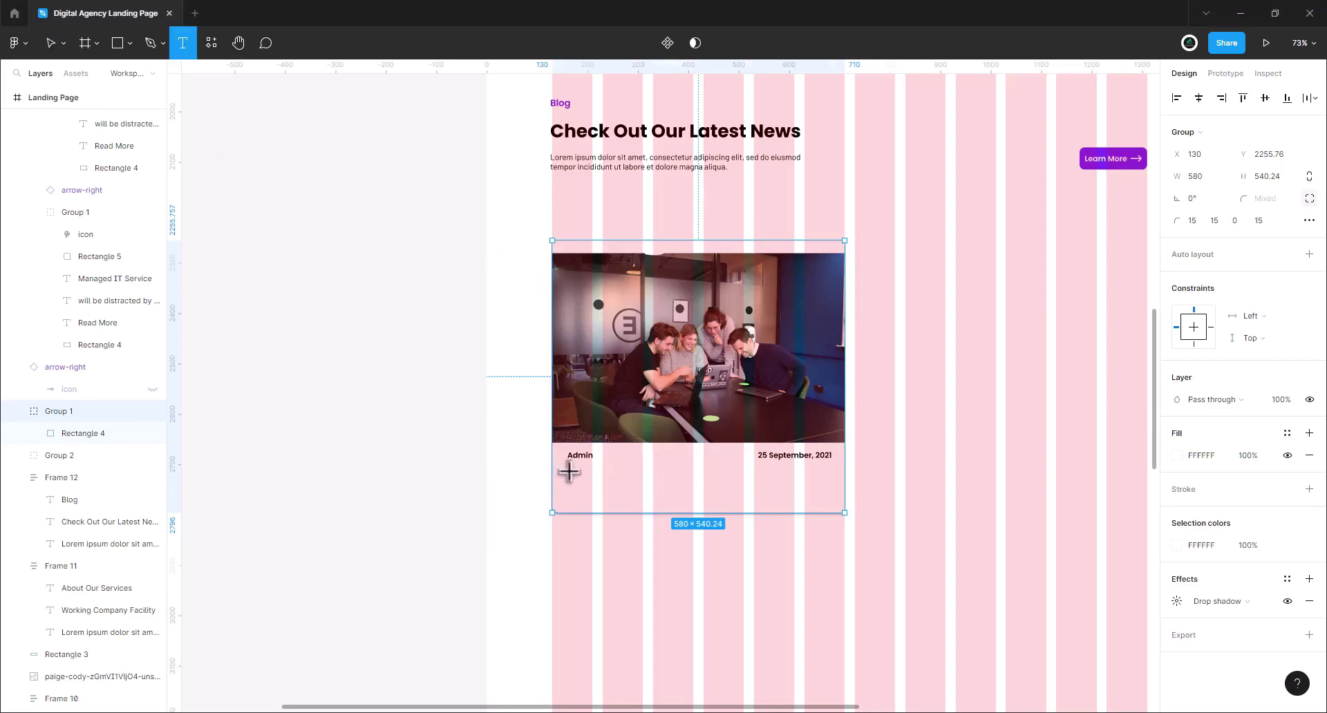
pyautogui.click(568, 472)
pyautogui.write('Travel The A Samsungs Frame Featuring')
pyautogui.press('Escape')
pyautogui.click(1309, 355)
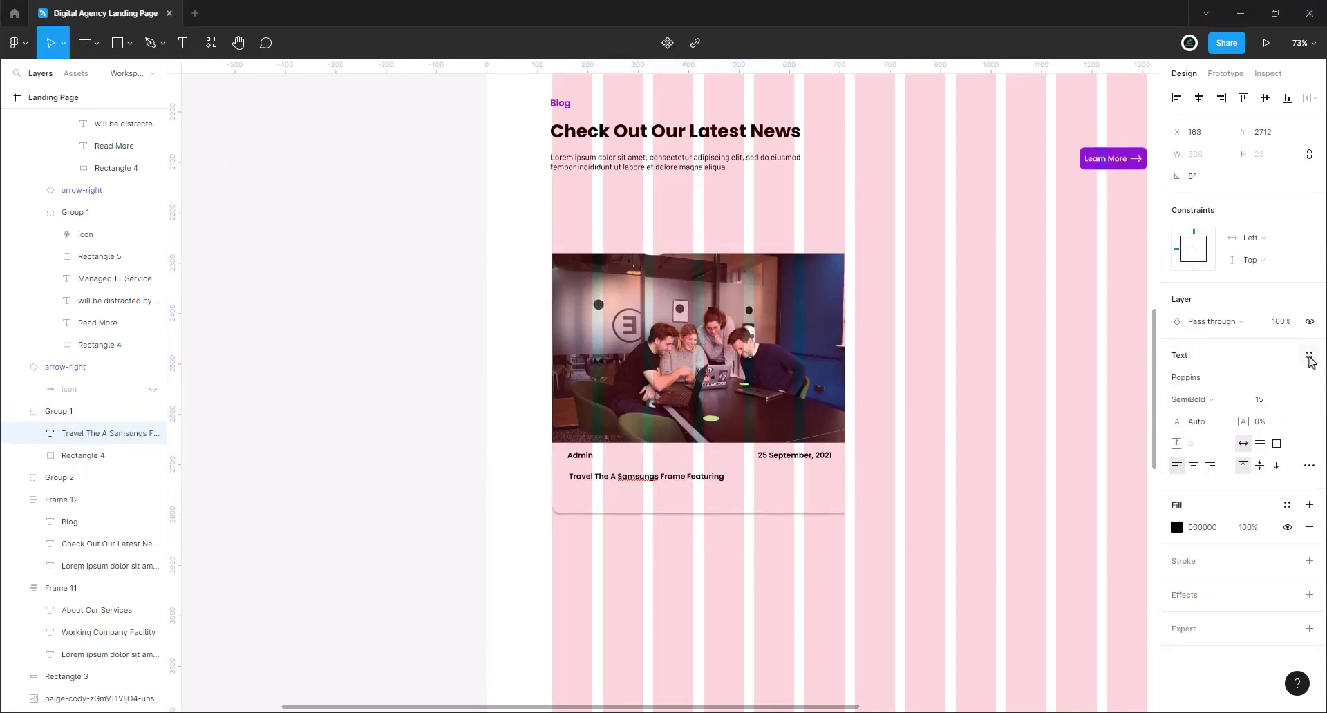
pyautogui.click(1261, 406)
pyautogui.write('22')
pyautogui.press('Return')
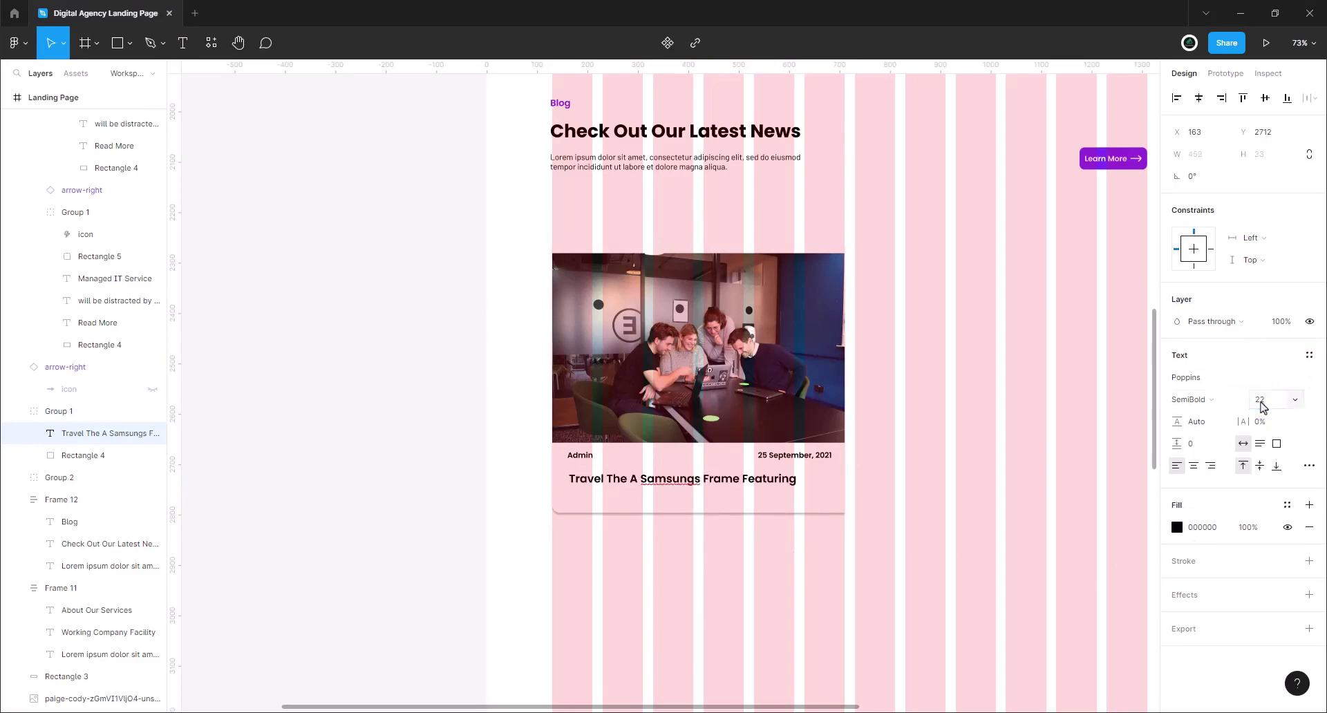
pyautogui.moveTo(608, 483); pyautogui.dragTo(613, 483)
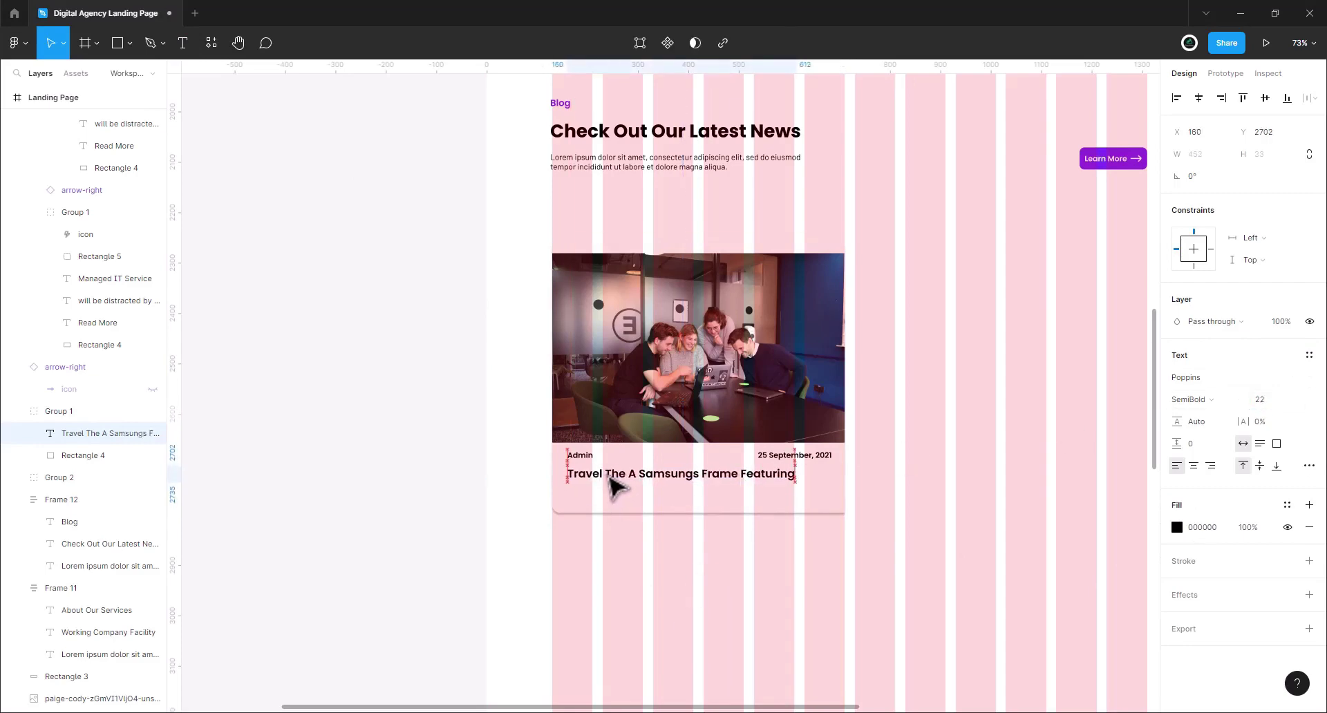
pyautogui.click(933, 250)
# - Copy the Read More link and arrow from the Data Structuring card into the blog card group
pyautogui.scroll(2, 928, 366)
pyautogui.click(597, 144)
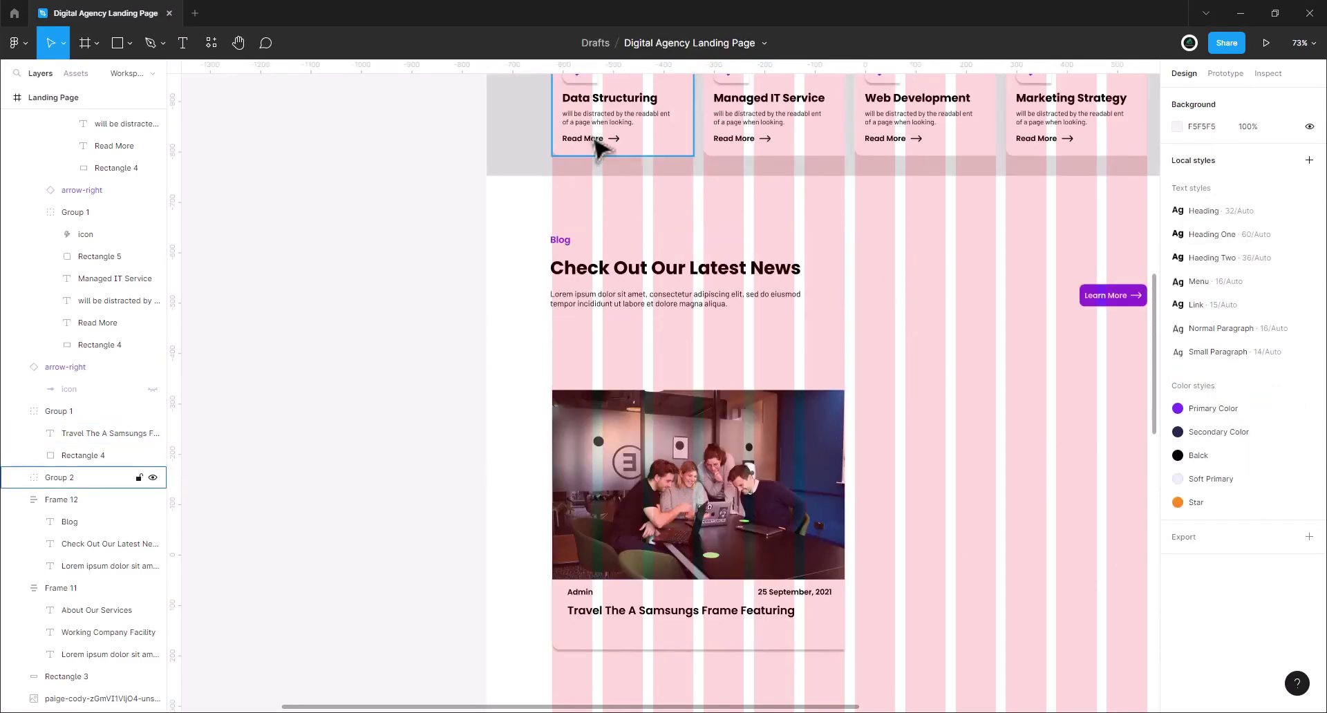
pyautogui.doubleClick(593, 140)
pyautogui.keyDown('shift'); pyautogui.click(615, 139); pyautogui.keyUp('shift')
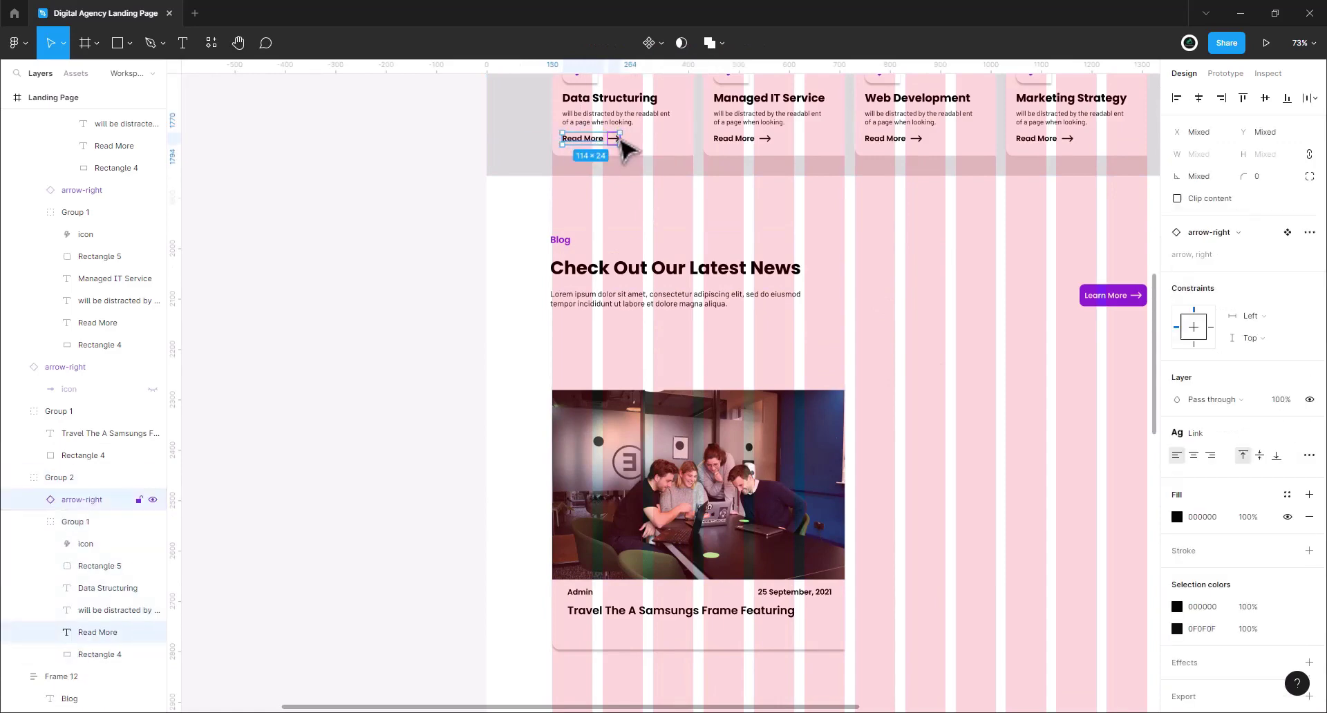
pyautogui.moveTo(617, 145); pyautogui.dragTo(629, 646)
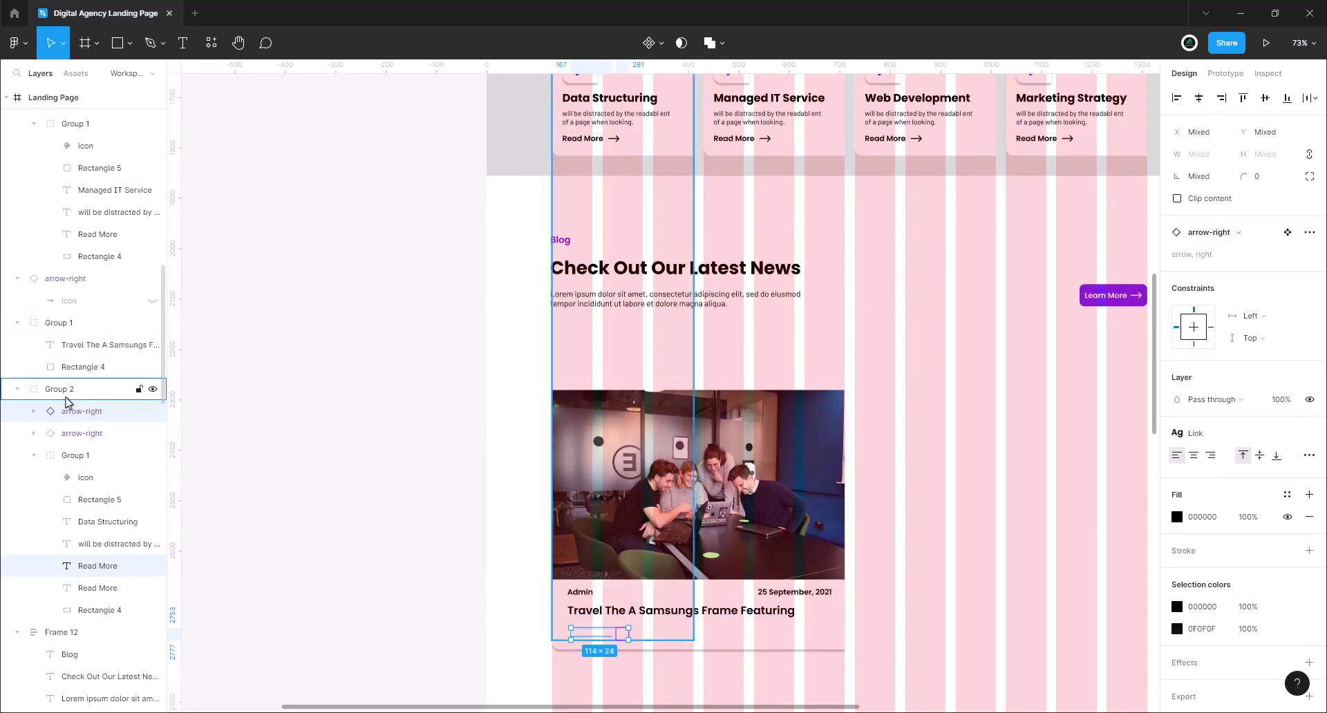
pyautogui.click(154, 390)
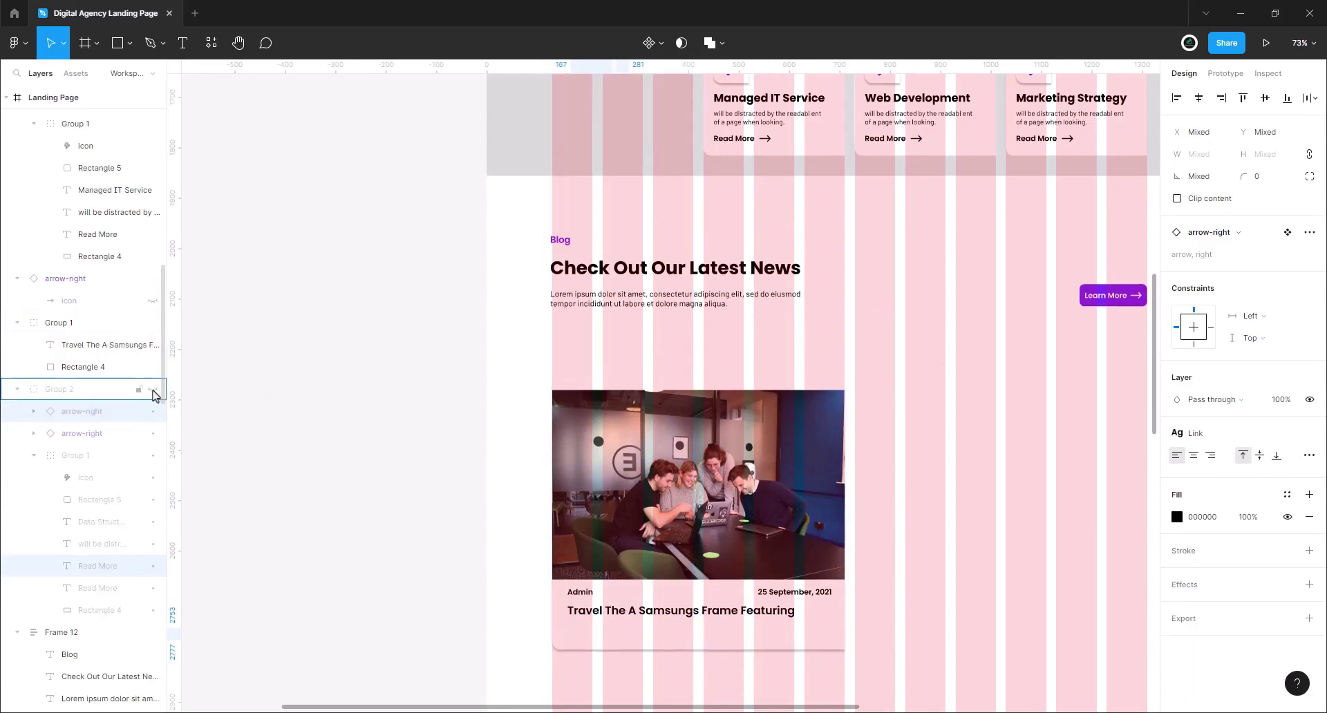
pyautogui.click(153, 390)
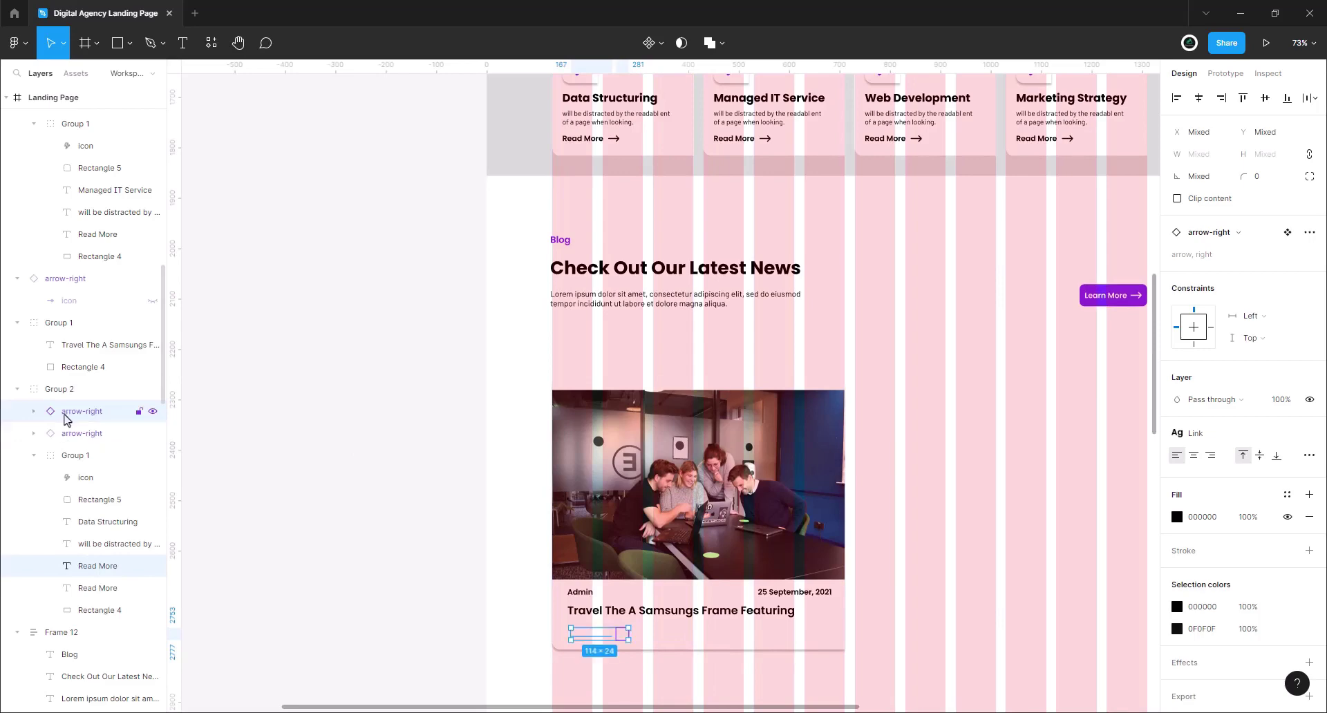
pyautogui.moveTo(67, 419); pyautogui.dragTo(71, 346)
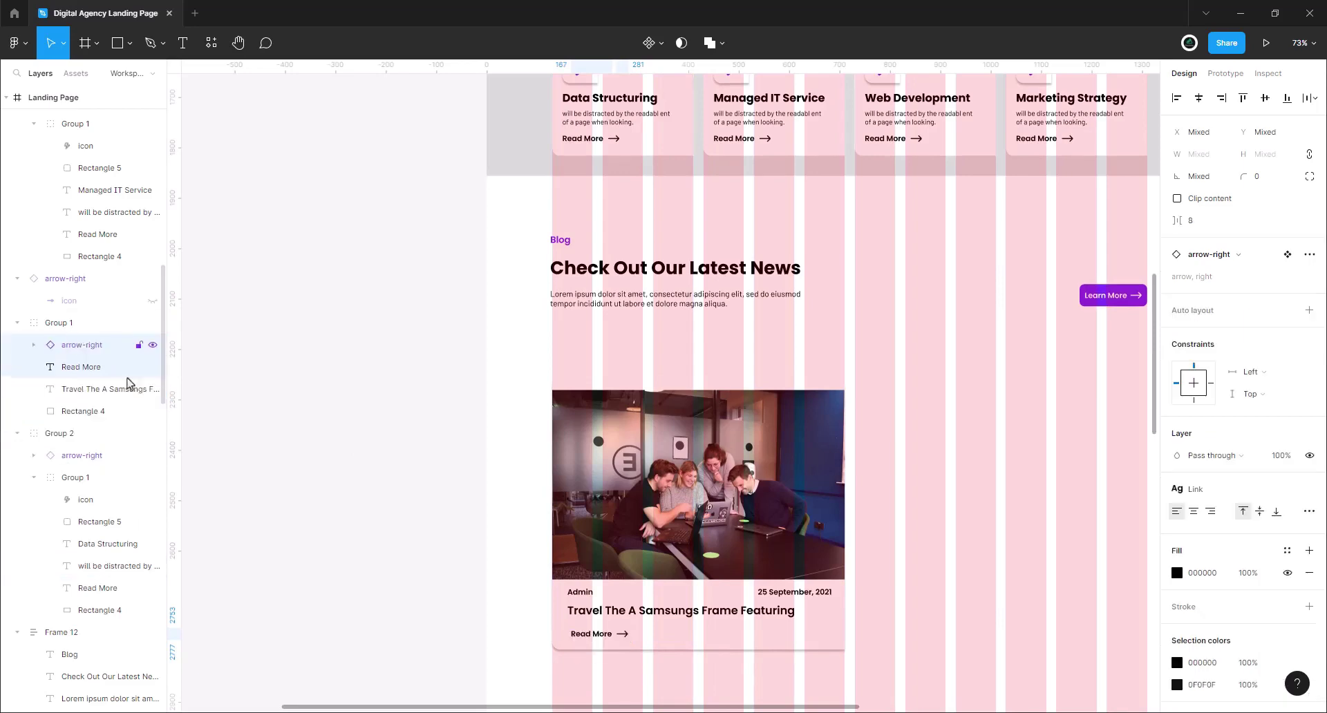
# - Set the blog card group's corner radius to 0
pyautogui.click(624, 692)
pyautogui.scroll(1, 741, 681)
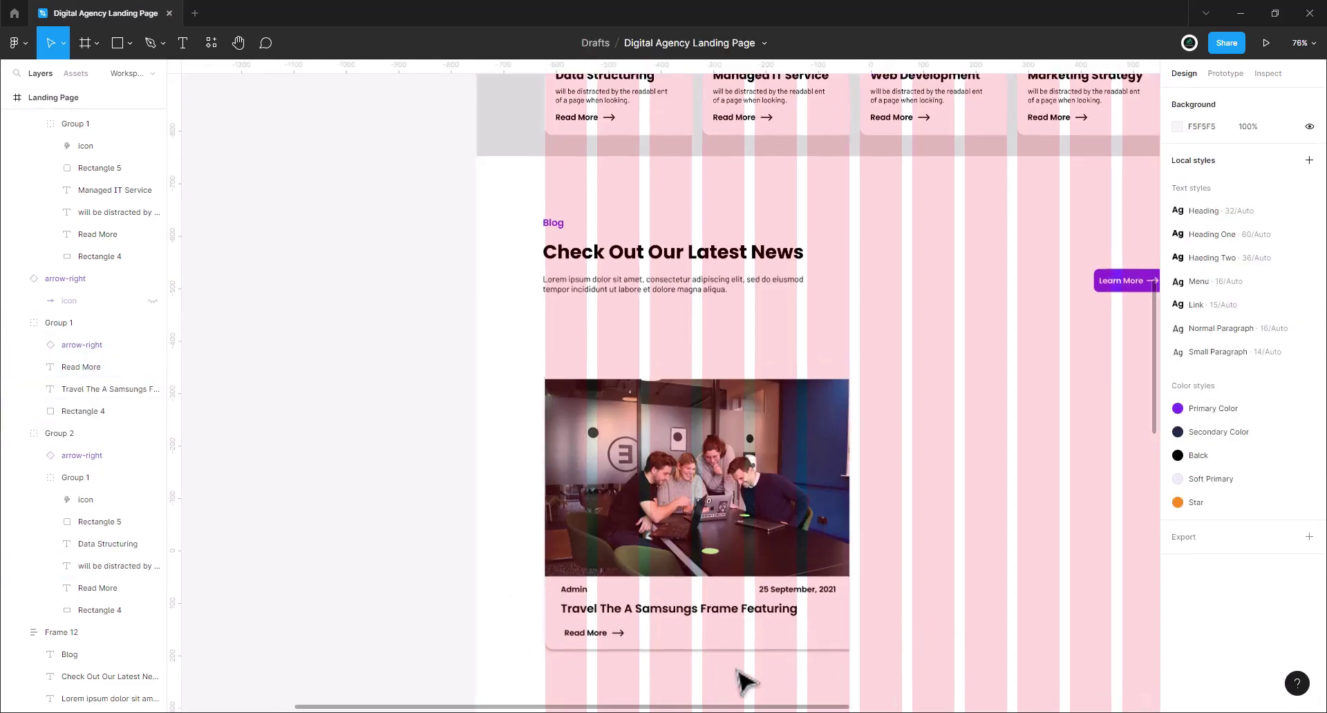
pyautogui.scroll(1, 740, 680)
pyautogui.click(721, 640)
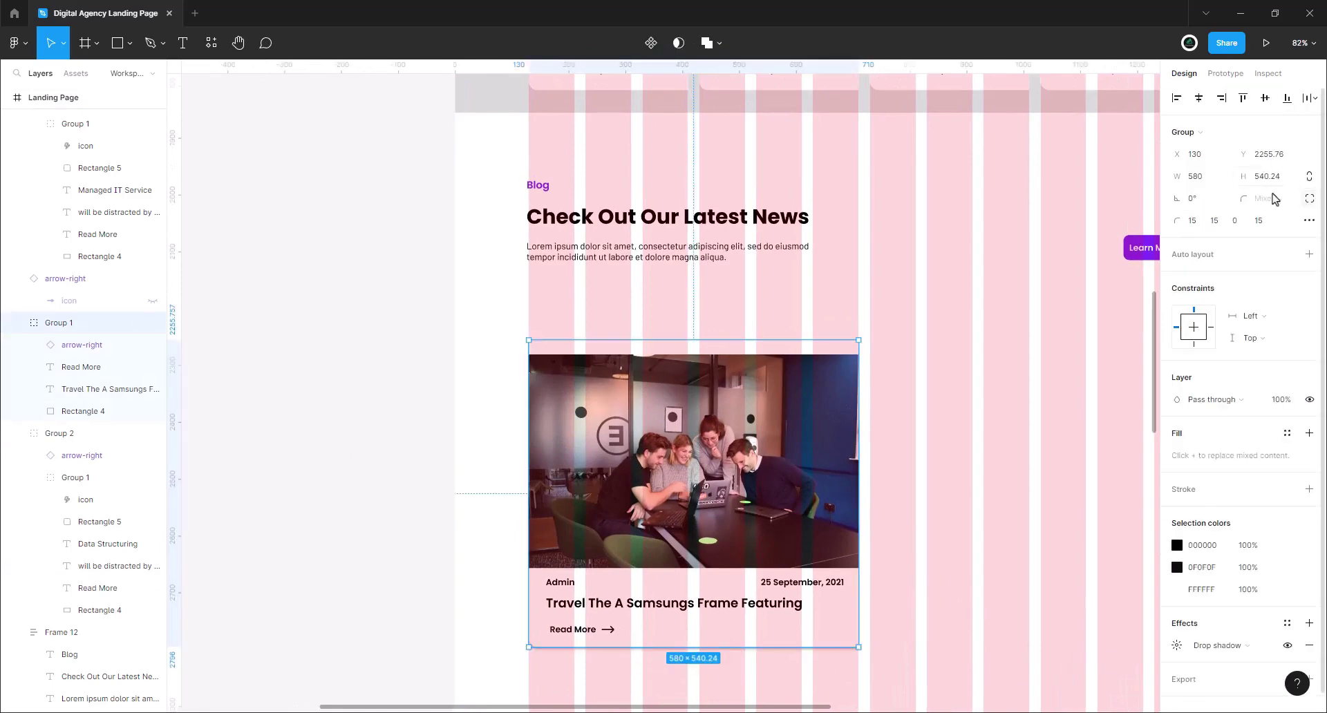
pyautogui.click(1214, 221)
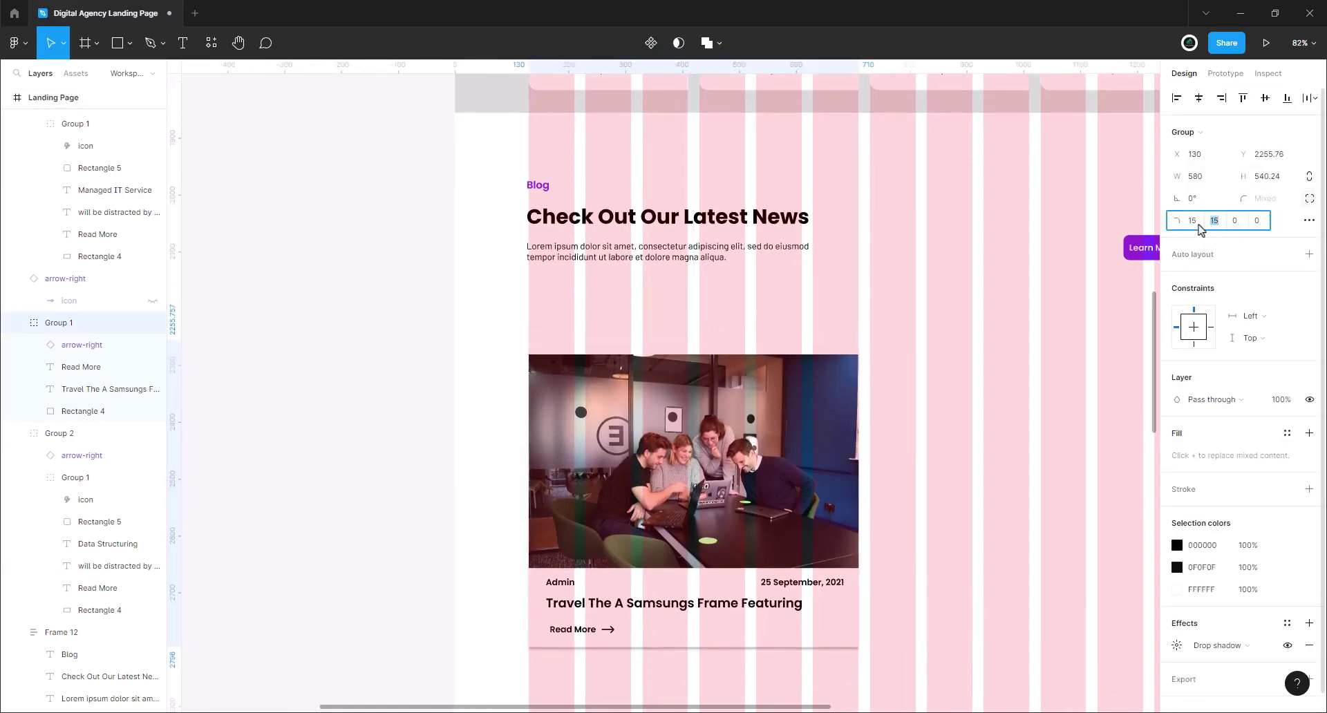
pyautogui.write('0')
pyautogui.click(977, 577)
# - Align the Read More link with Admin and shift the title and link slightly
pyautogui.click(578, 642)
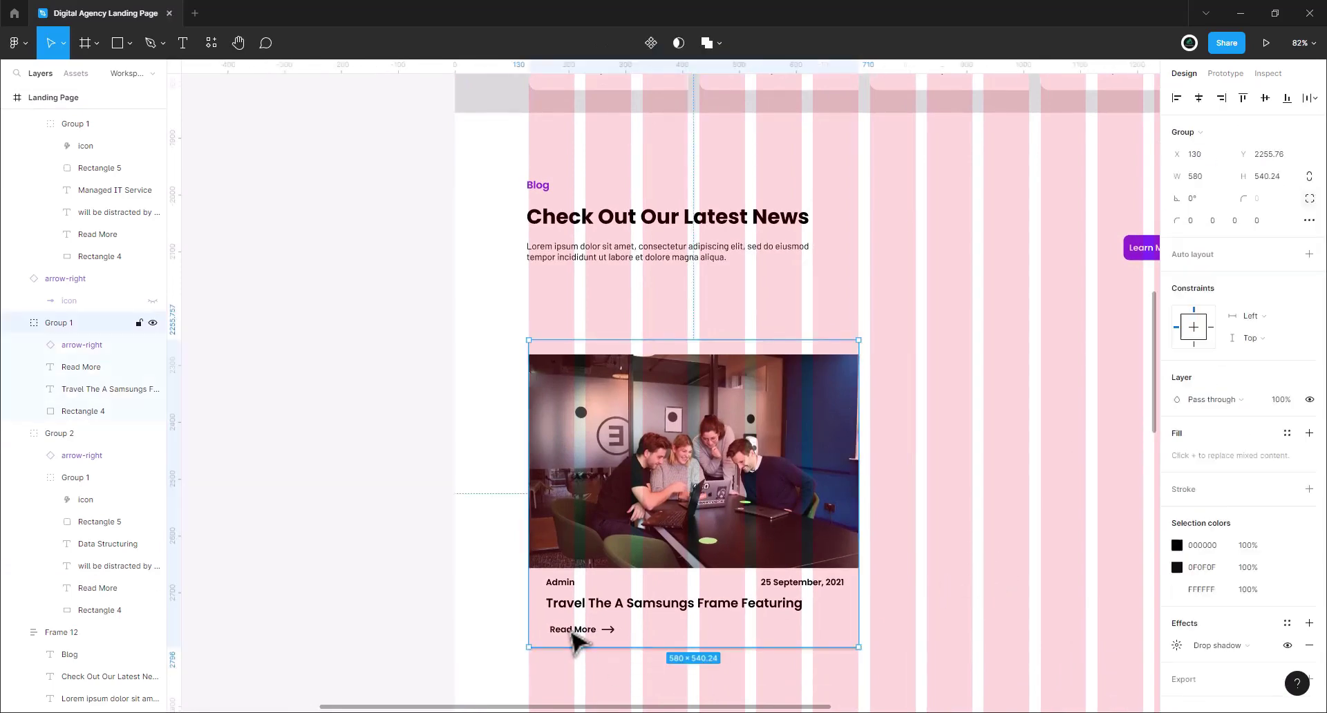
pyautogui.doubleClick(578, 632)
pyautogui.click(610, 629)
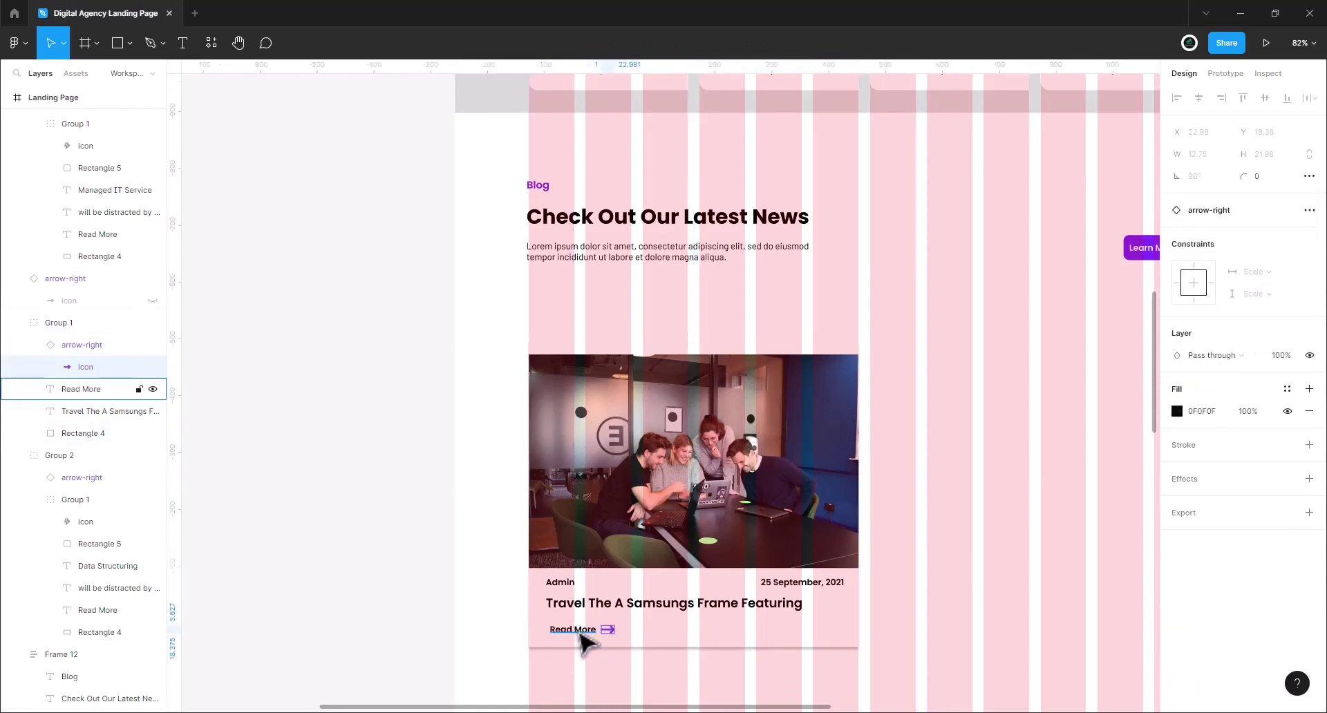
pyautogui.moveTo(581, 633); pyautogui.dragTo(609, 629)
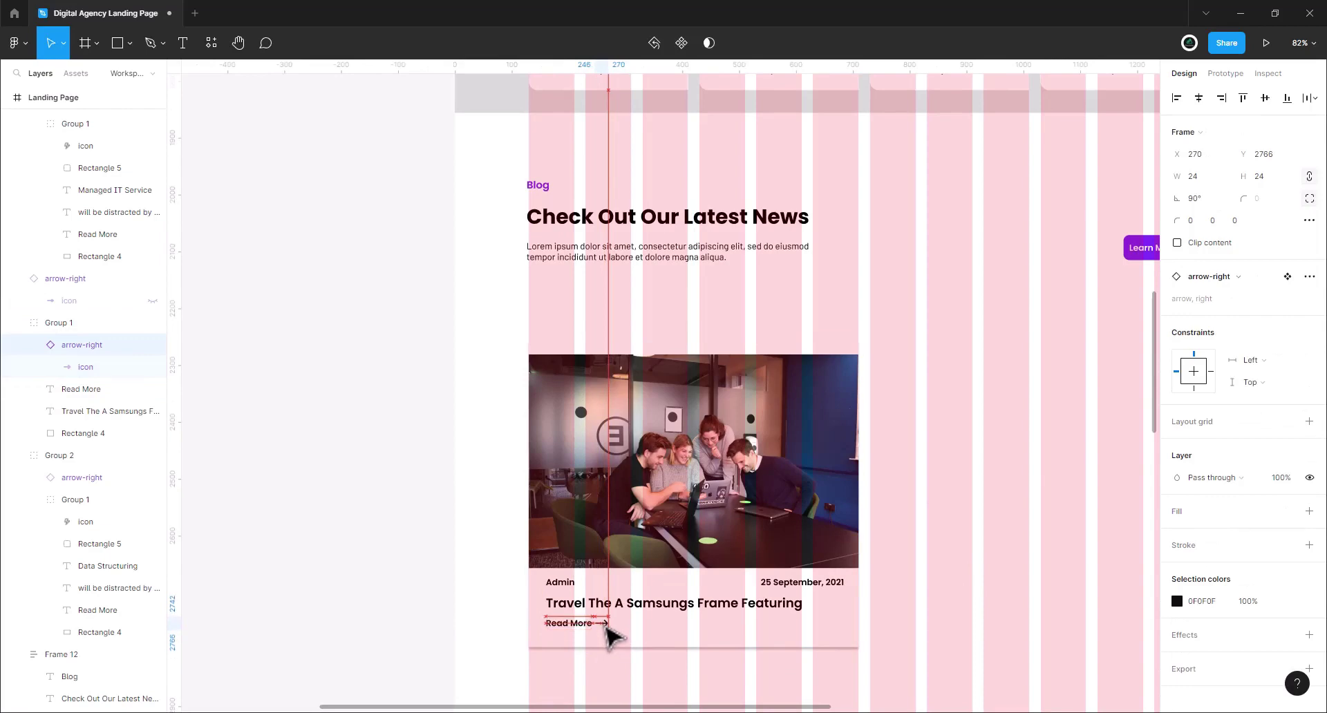
pyautogui.click(656, 634)
pyautogui.click(589, 611)
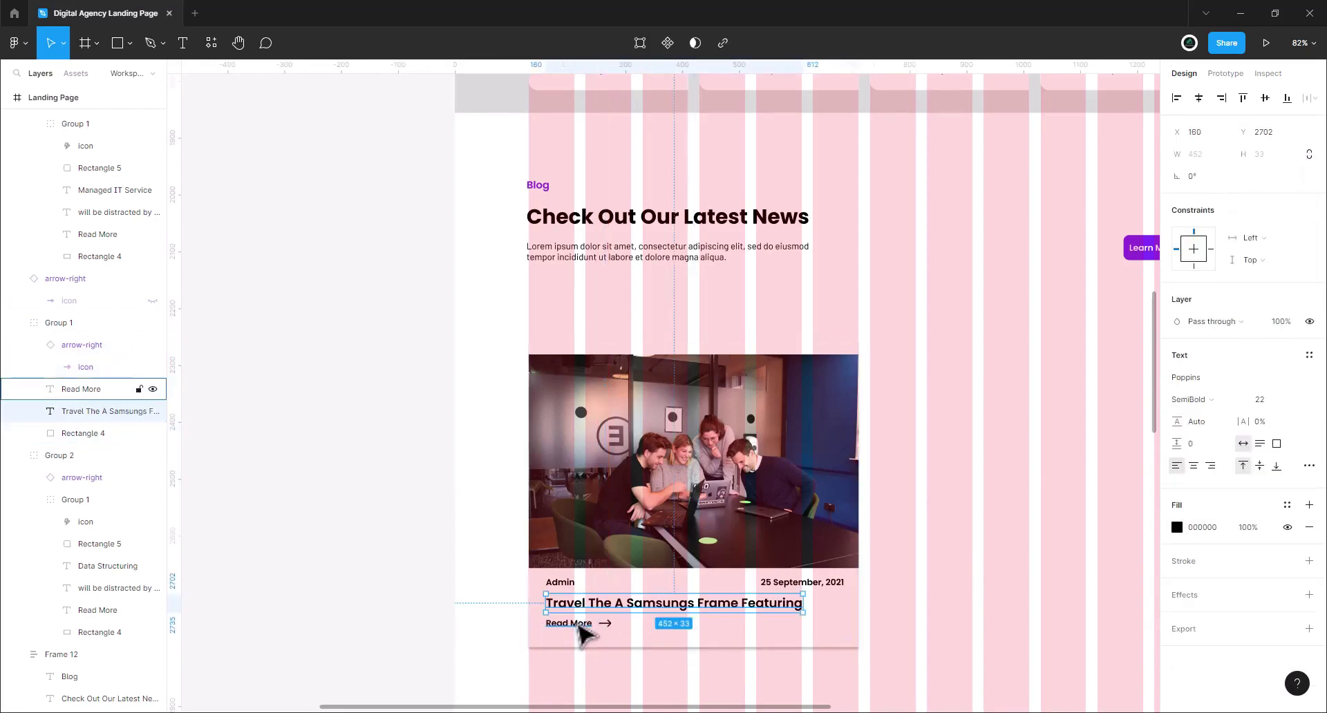
pyautogui.keyDown('shift'); pyautogui.click(605, 623); pyautogui.keyUp('shift')
pyautogui.moveTo(605, 623); pyautogui.dragTo(624, 606)
# - Try auto layout on the card's text items, undo it, and nudge them down
pyautogui.click(651, 639)
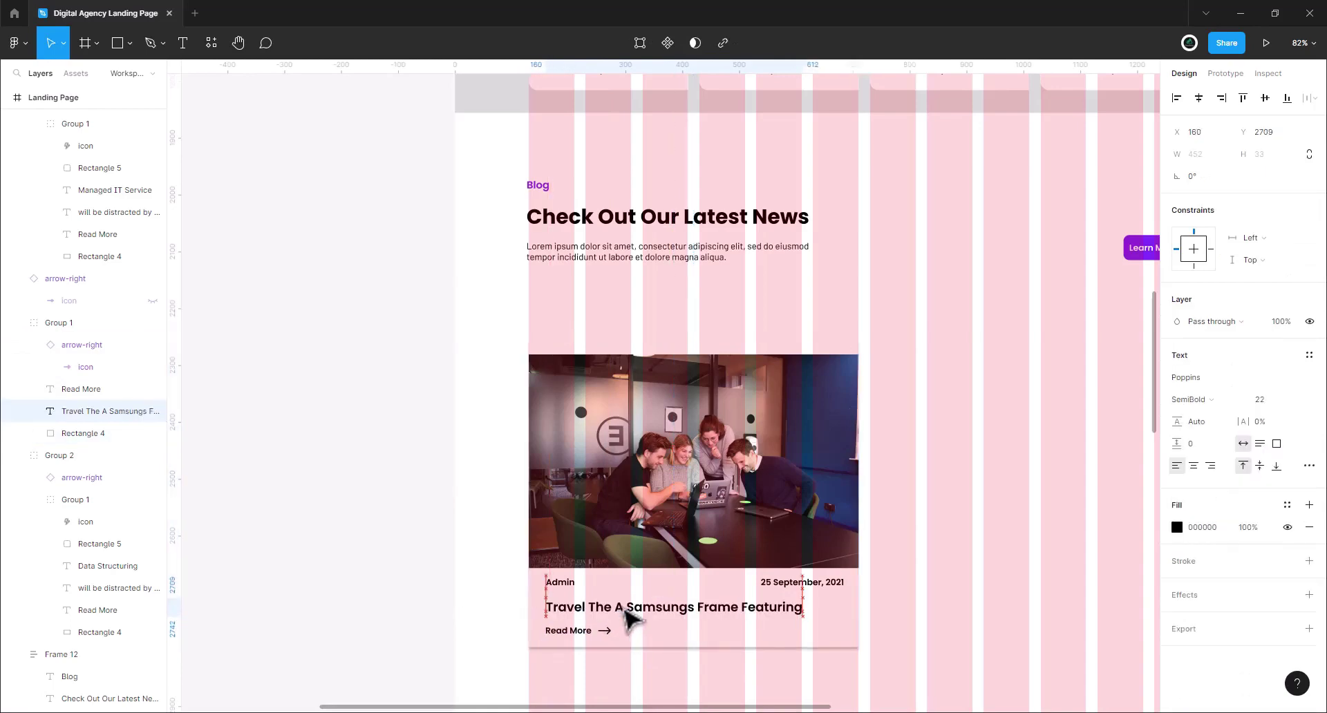
pyautogui.keyDown('shift'); pyautogui.click(556, 583); pyautogui.keyUp('shift')
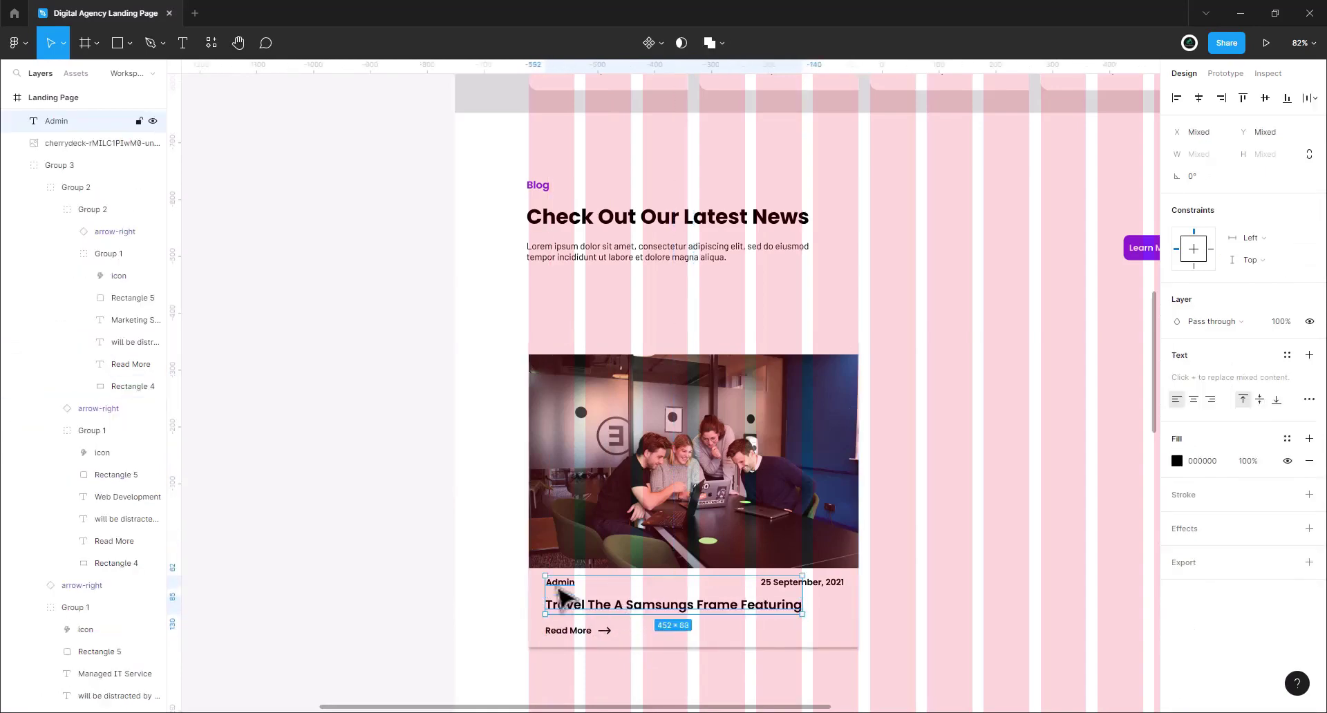
pyautogui.keyDown('shift'); pyautogui.click(826, 584); pyautogui.keyUp('shift')
pyautogui.keyDown('shift'); pyautogui.click(604, 630); pyautogui.keyUp('shift')
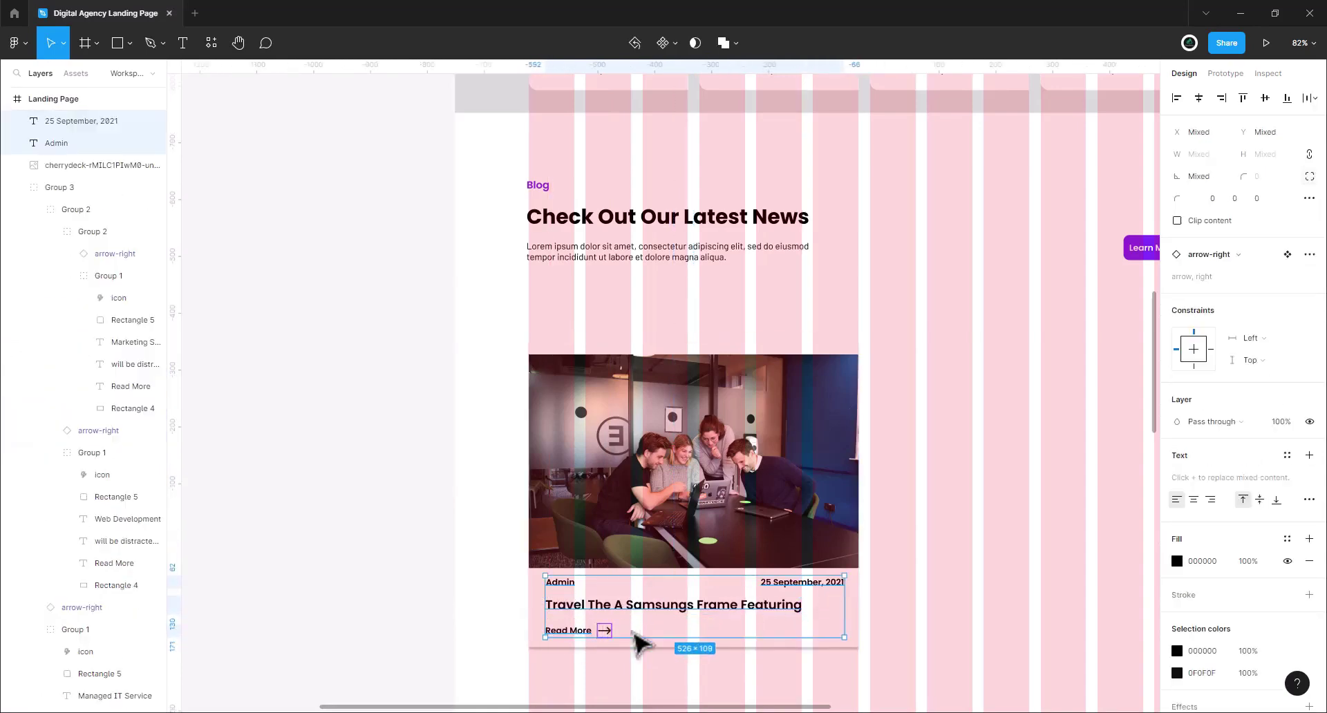
pyautogui.hotkey('shift', 'a')
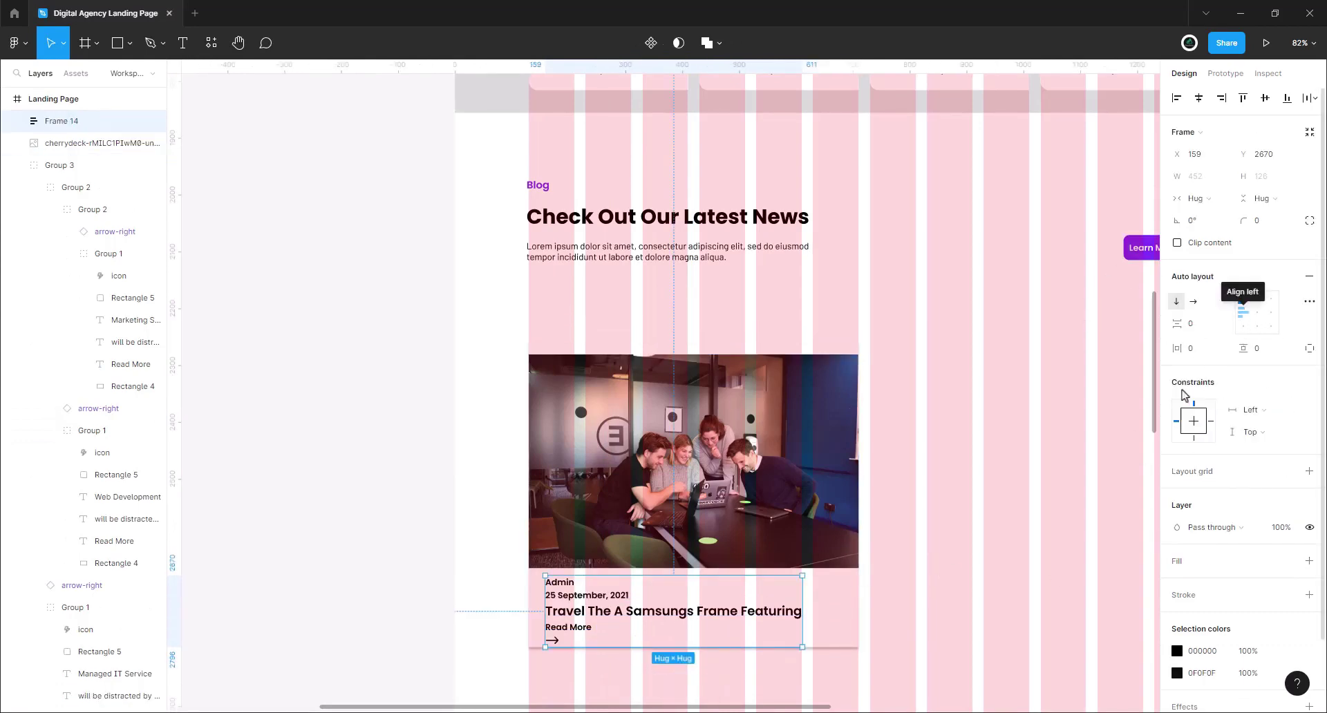
pyautogui.hotkey('ctrl', 'z')
pyautogui.moveTo(722, 635); pyautogui.dragTo(722, 635)
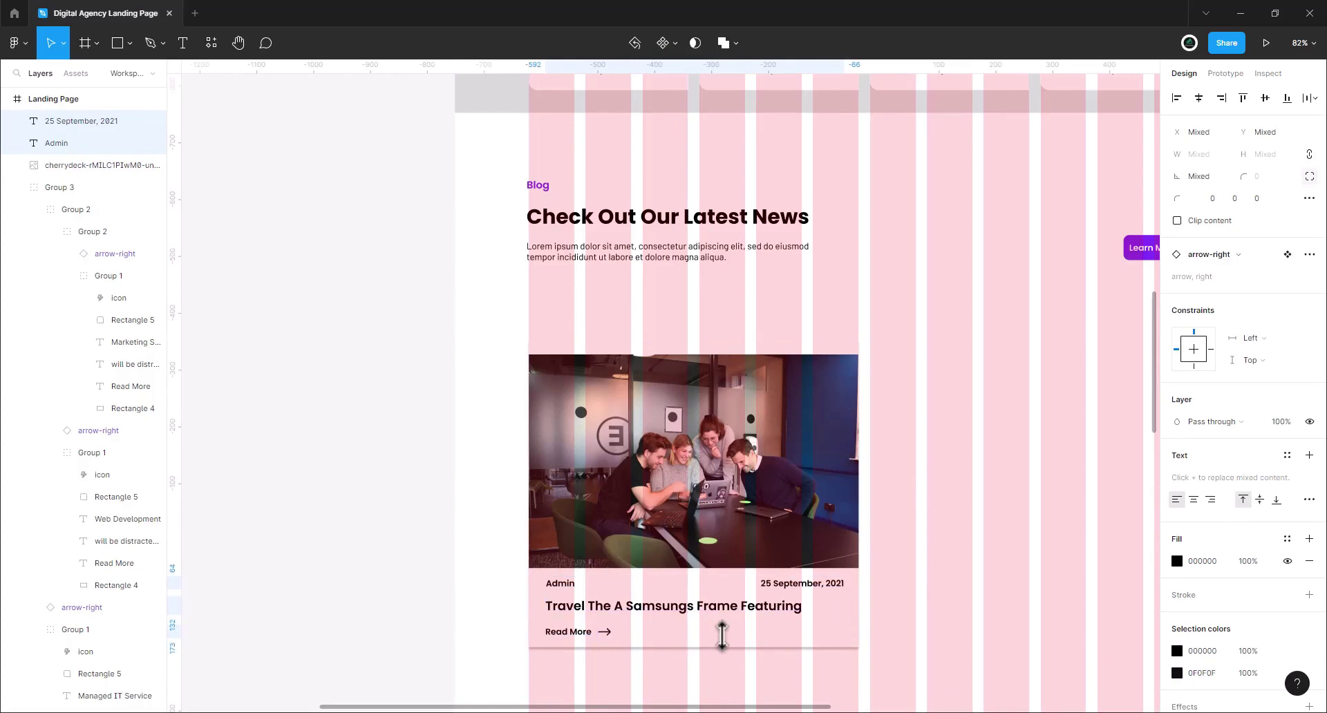
pyautogui.press('Escape')
pyautogui.scroll(-2, 1006, 541)
# - Select all parts of the blog card and move it up into place
pyautogui.scroll(-3, 1056, 523)
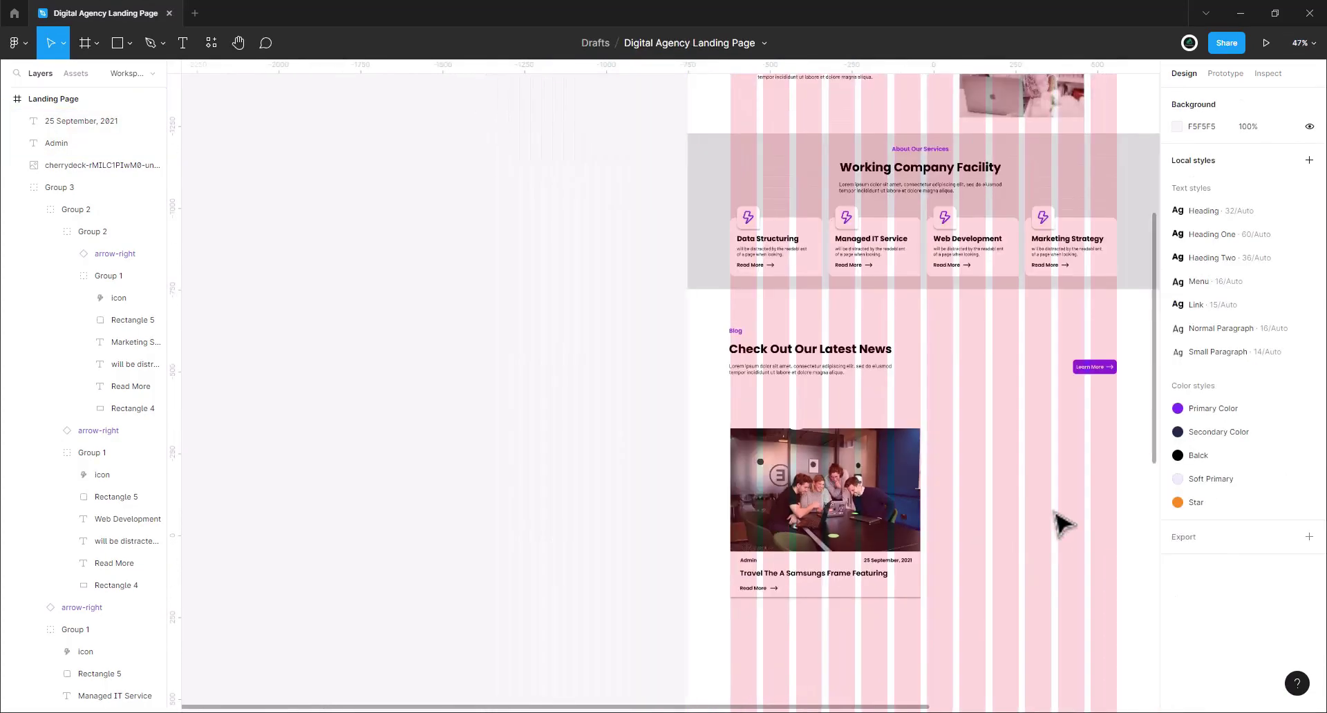
pyautogui.hscroll(3, 904, 486)
pyautogui.moveTo(664, 488); pyautogui.dragTo(542, 619)
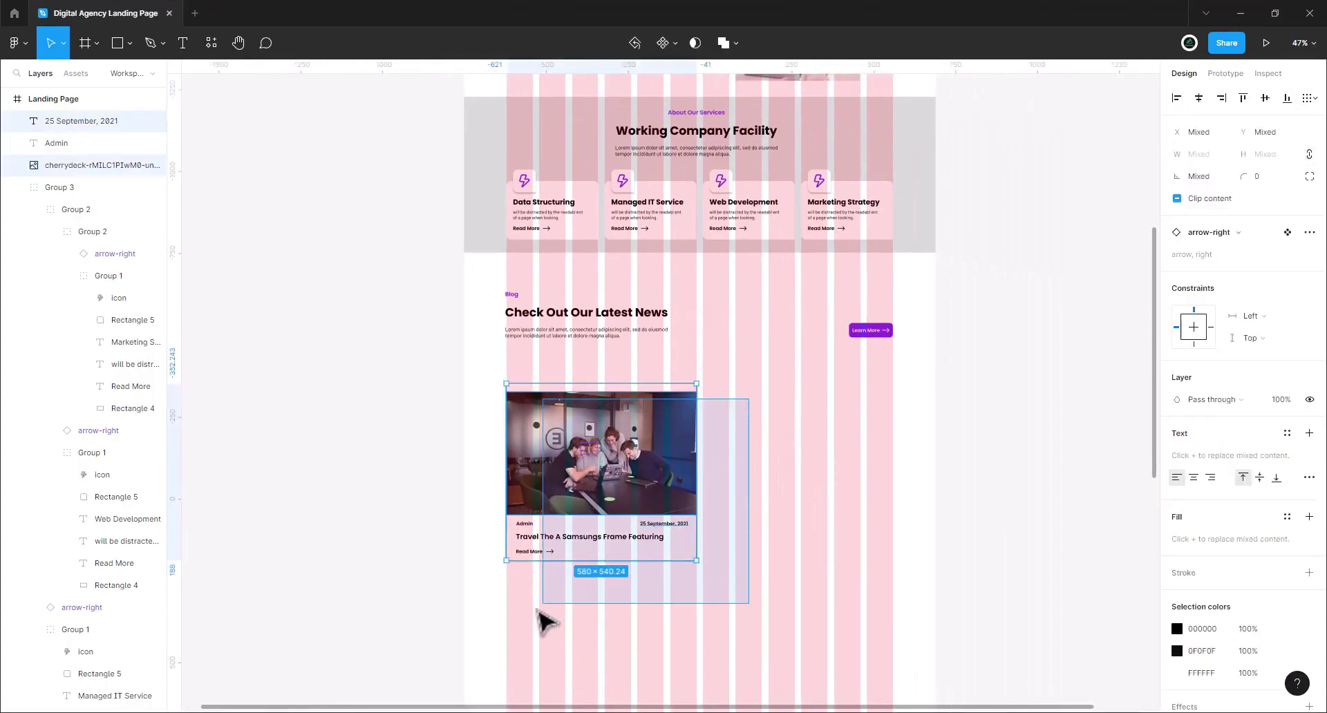
pyautogui.moveTo(617, 457); pyautogui.dragTo(616, 423)
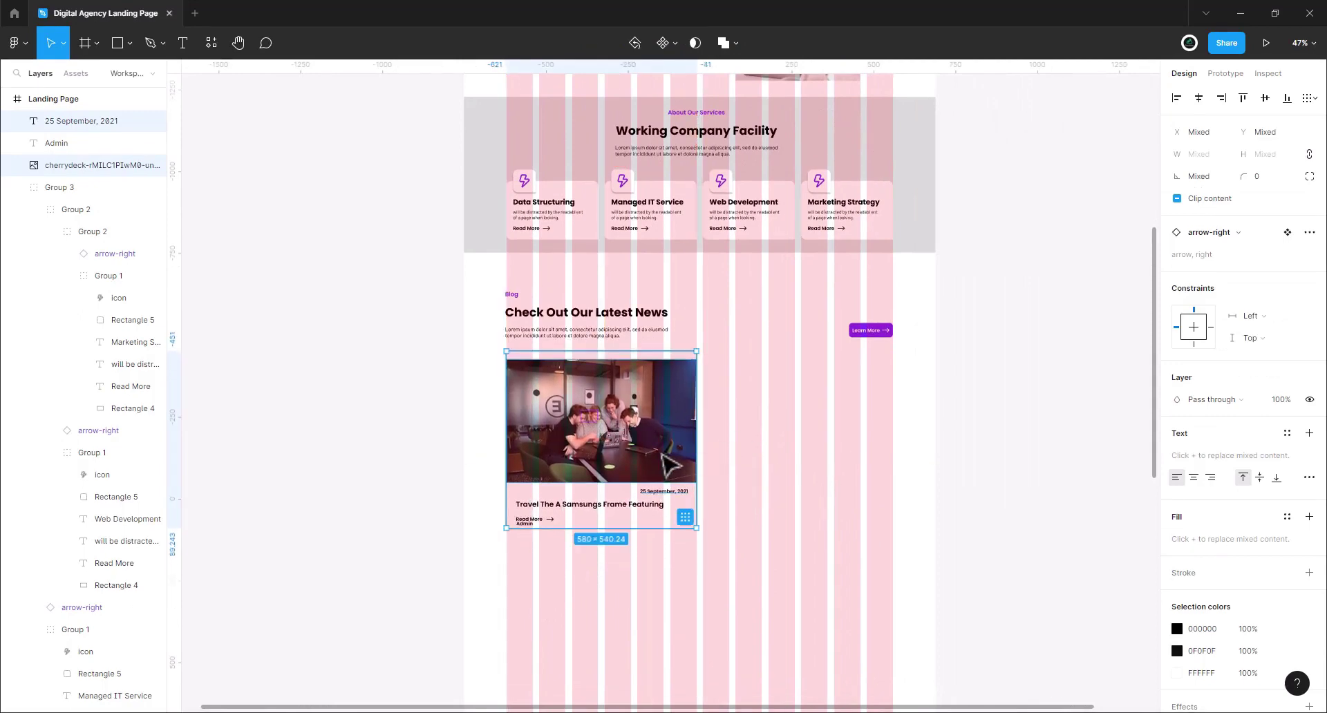
# - Duplicate the blog card to the right of the original and align the copy
pyautogui.hotkey('ctrl', 'd')
pyautogui.moveTo(669, 467); pyautogui.dragTo(841, 448)
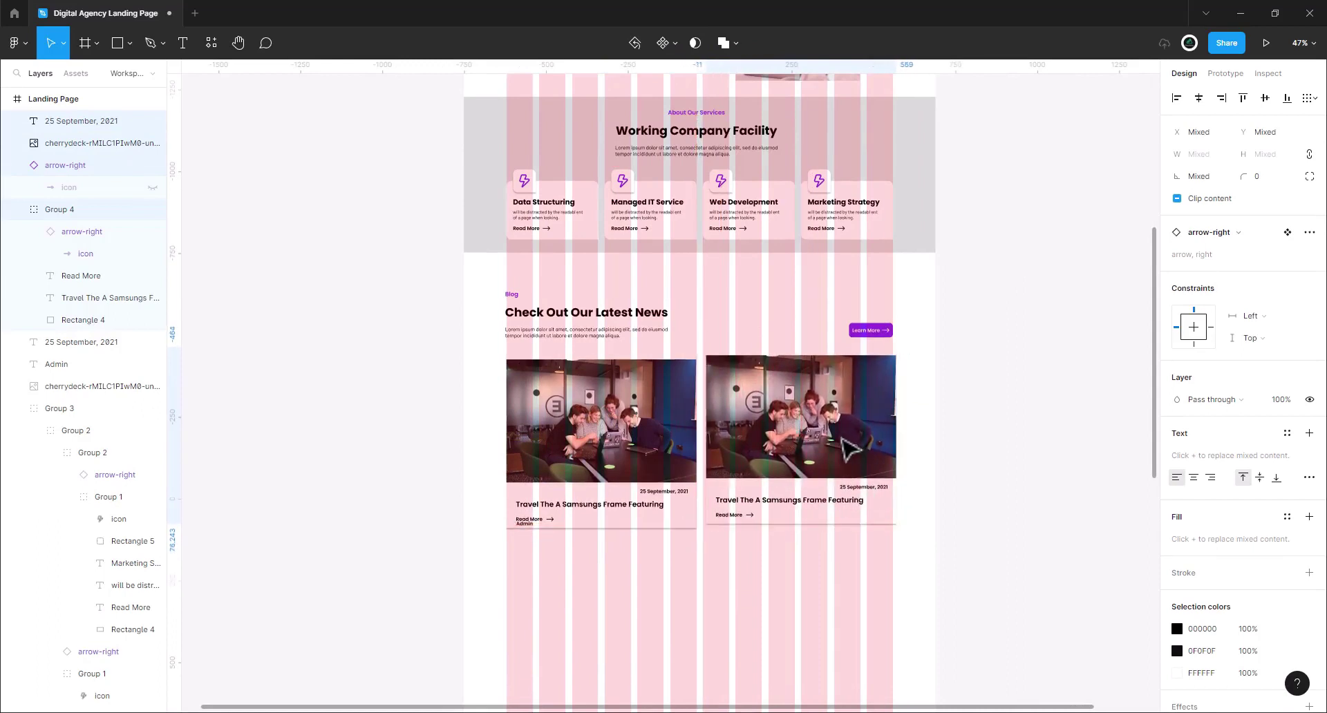
pyautogui.hotkey('shift', 'Down')
pyautogui.press('Down')
pyautogui.press('Left')
pyautogui.press('Left')
pyautogui.press('Left')
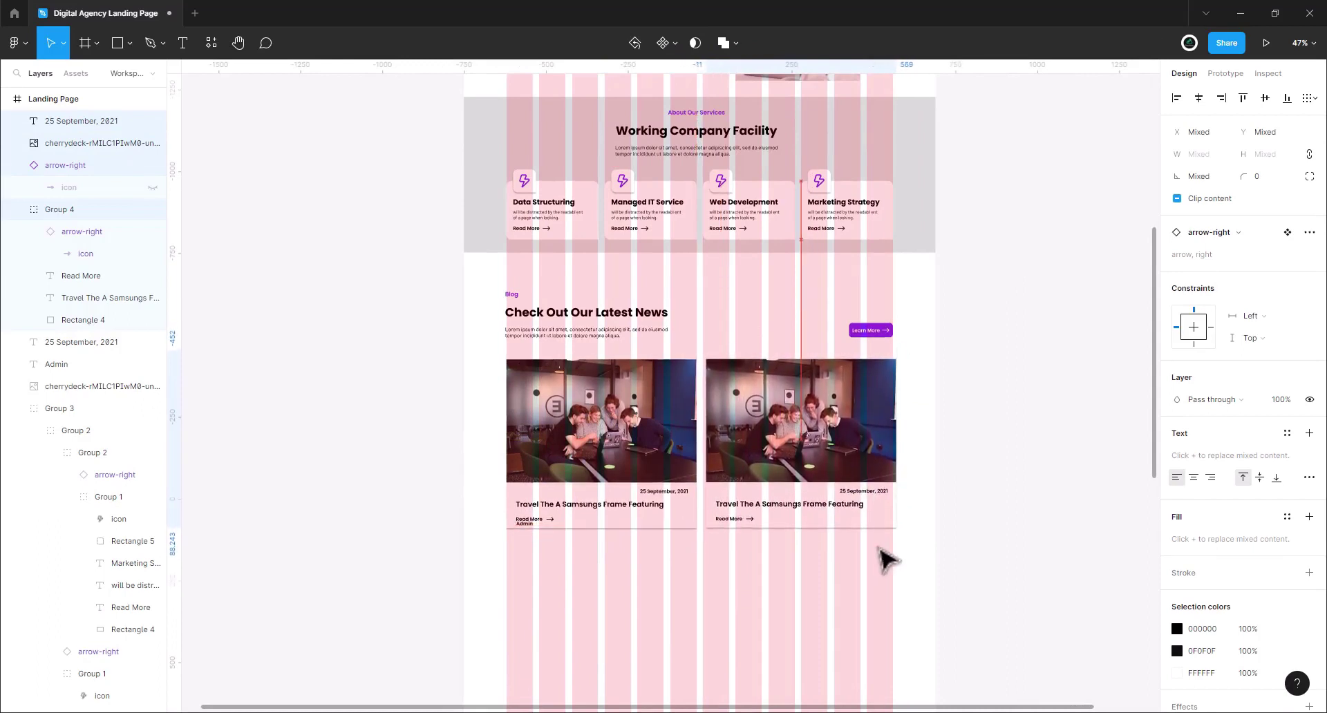
pyautogui.press('Left')
pyautogui.press('Left')
pyautogui.press('Left')
pyautogui.press('Left')
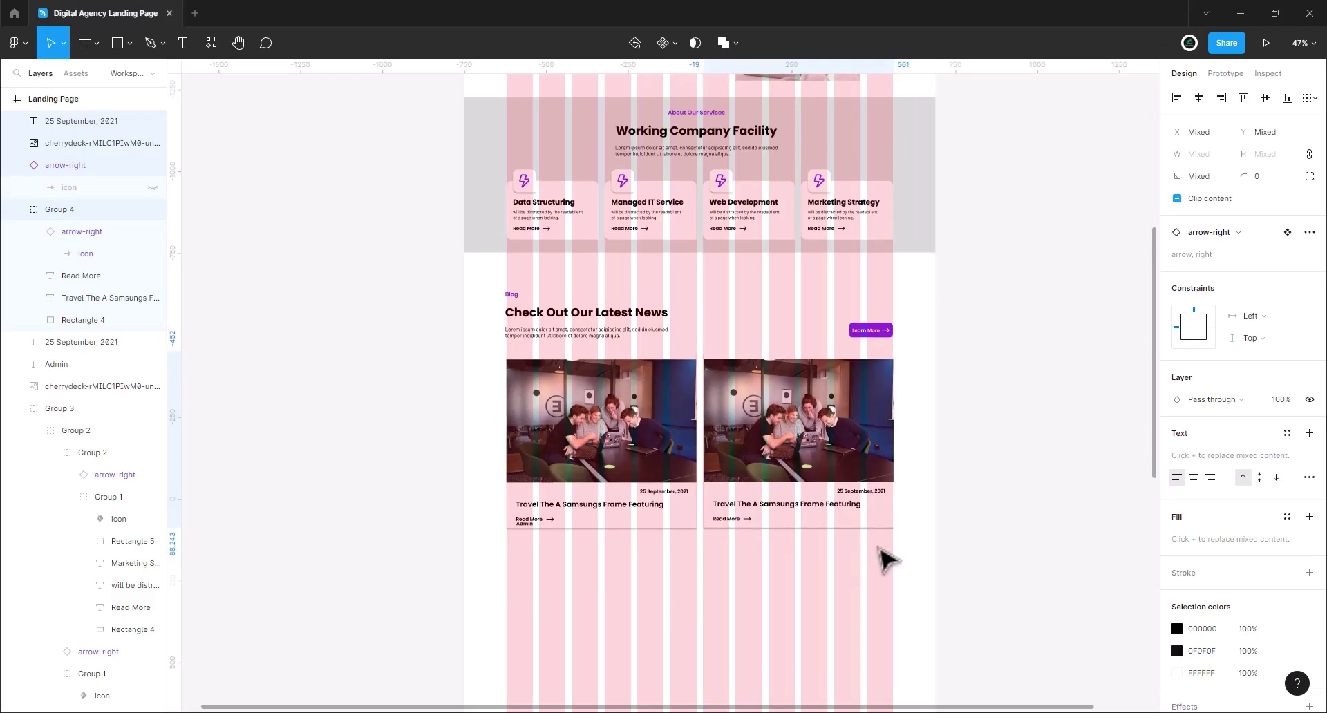
pyautogui.press('Down')
# - Draw a 1440×500 Secondary Color rectangle below the blog cards at the page's left edge
pyautogui.click(957, 558)
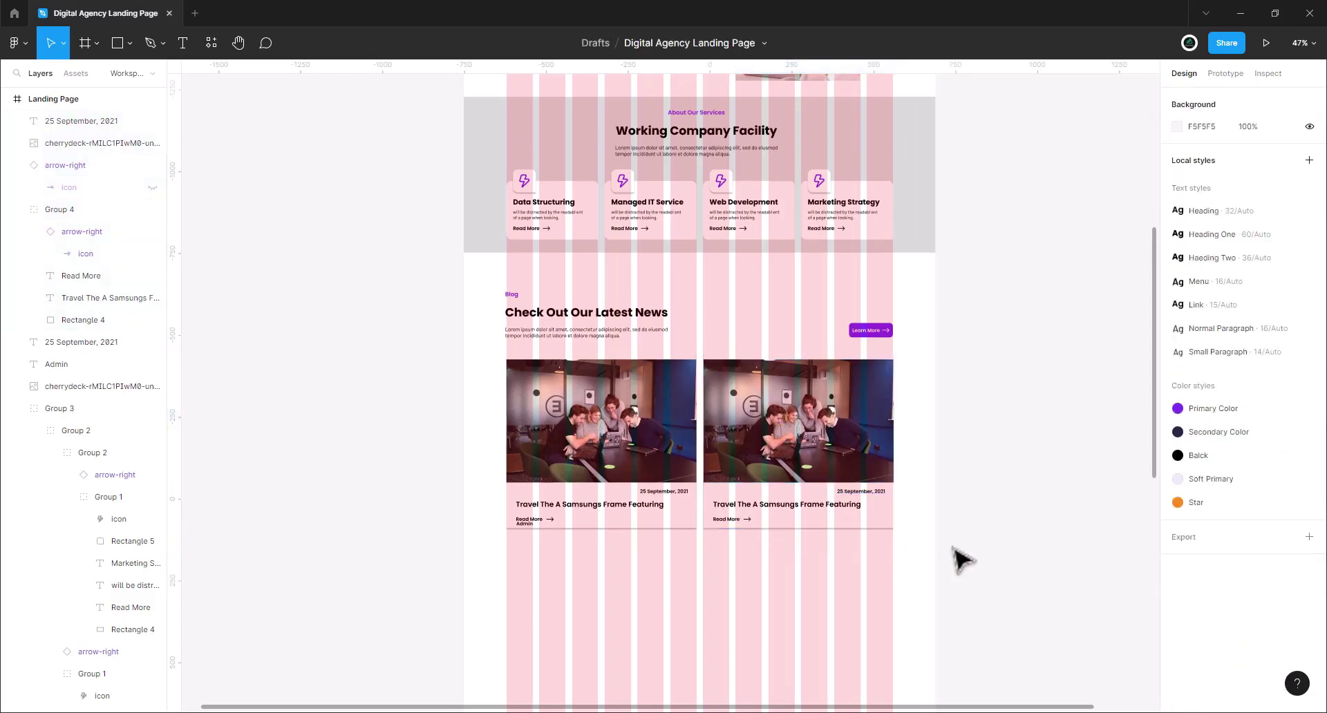
pyautogui.scroll(-2, 972, 568)
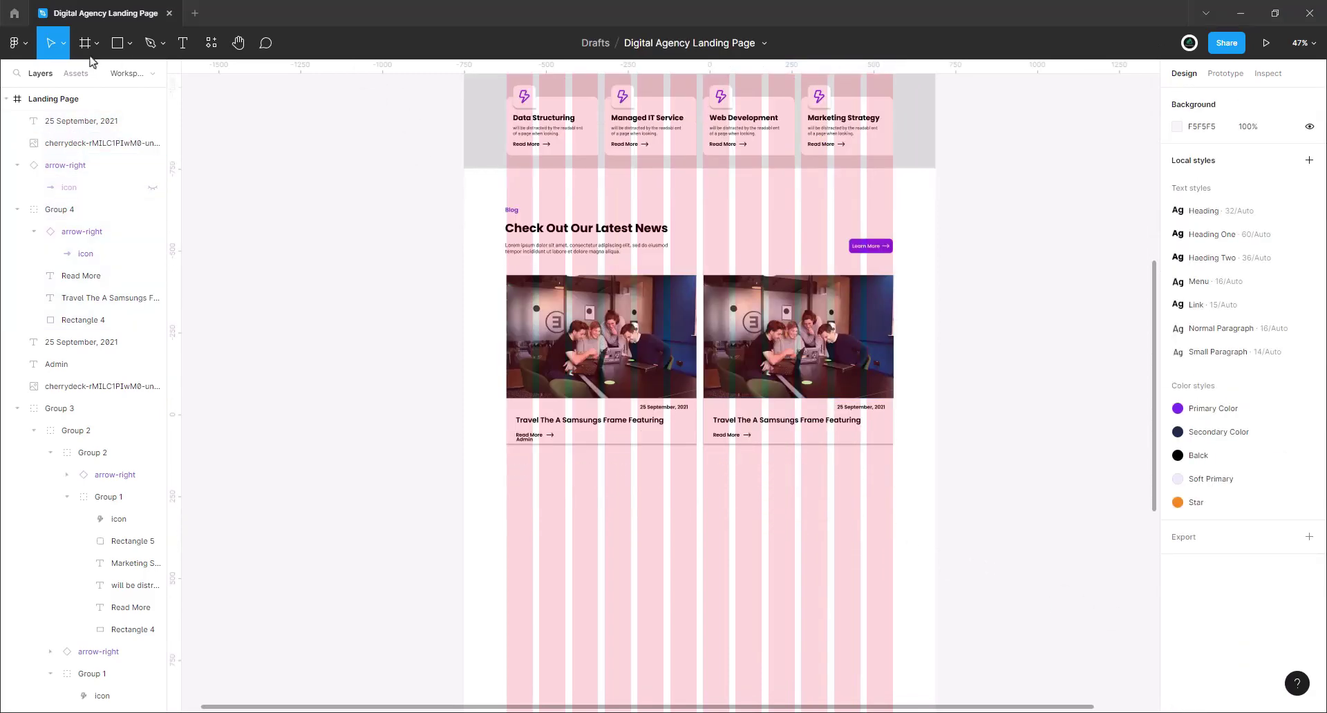
pyautogui.press('r')
pyautogui.click(480, 508)
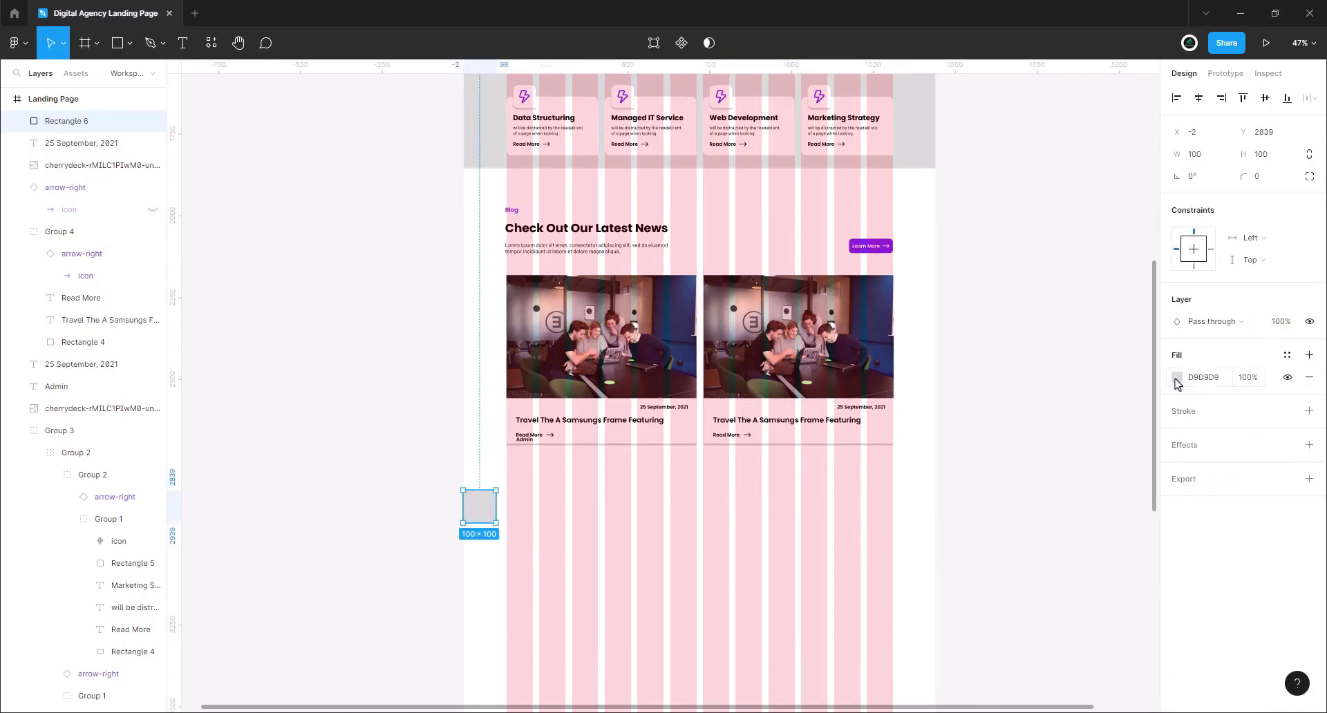
pyautogui.click(1287, 356)
pyautogui.click(1217, 442)
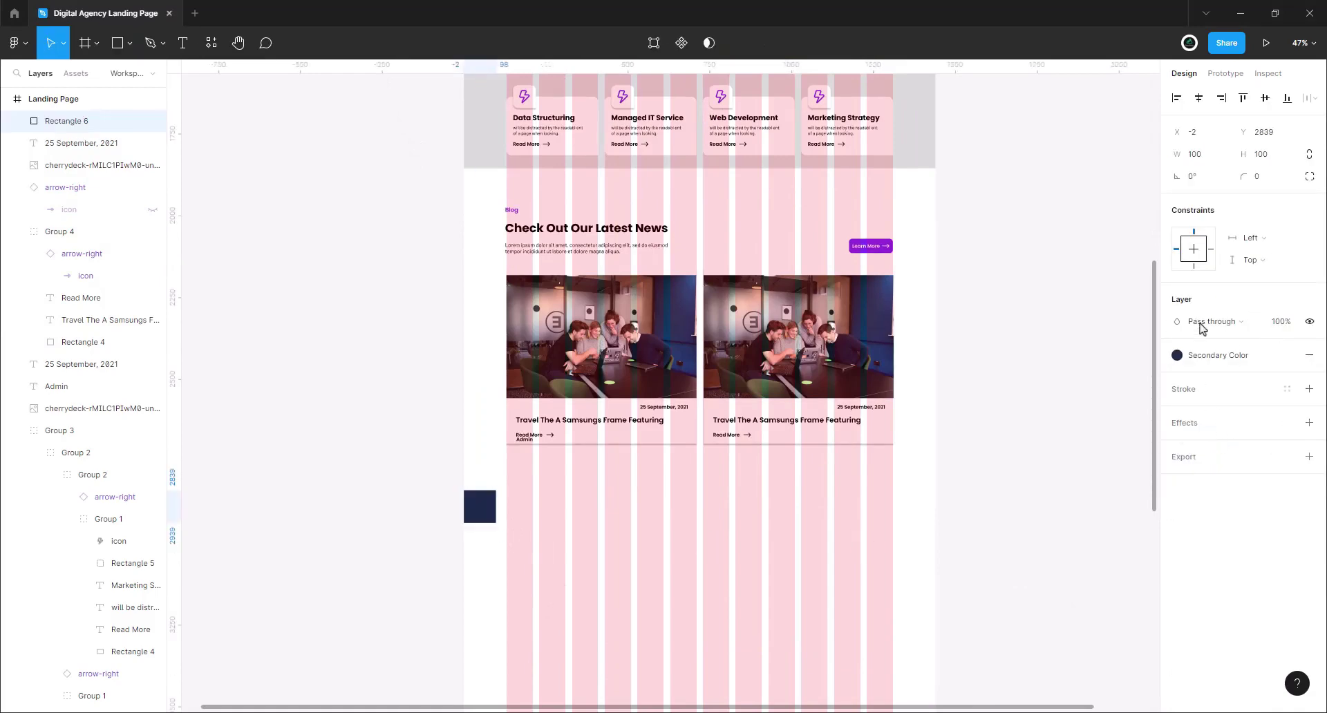
pyautogui.write('144')
pyautogui.press('Return')
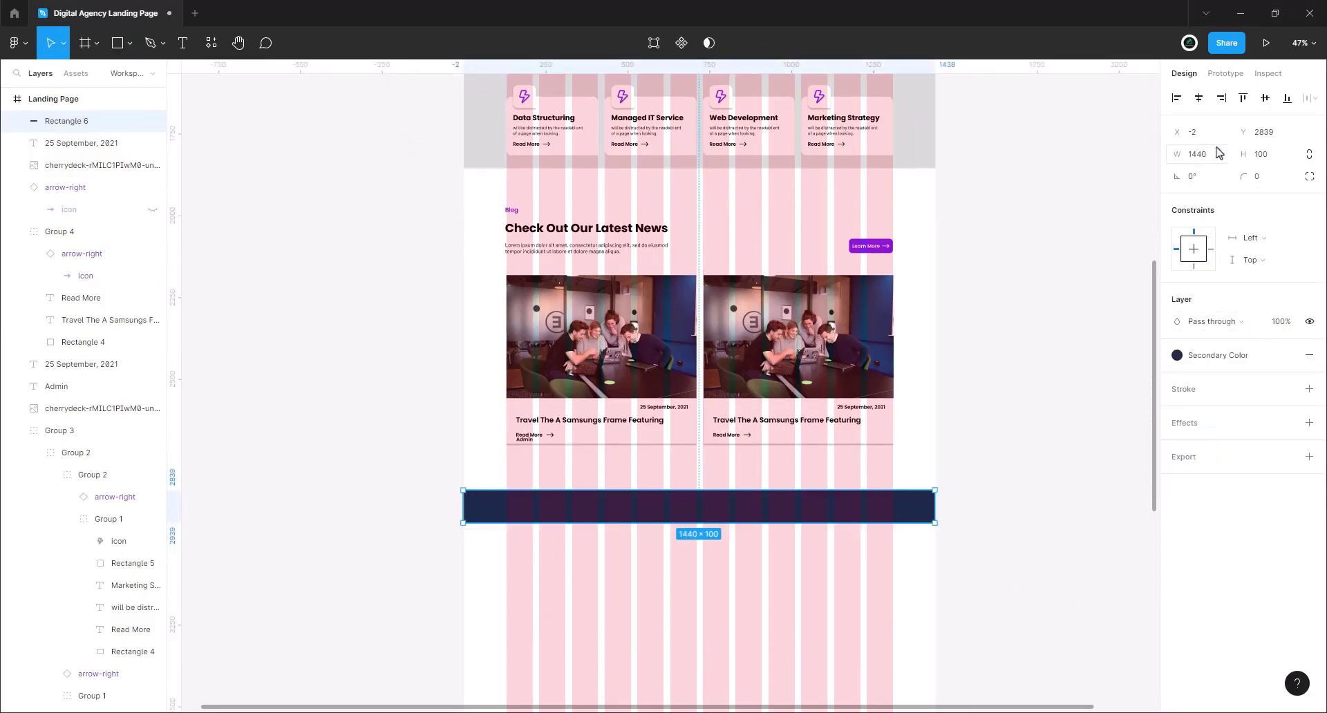
pyautogui.write('0')
pyautogui.press('Return')
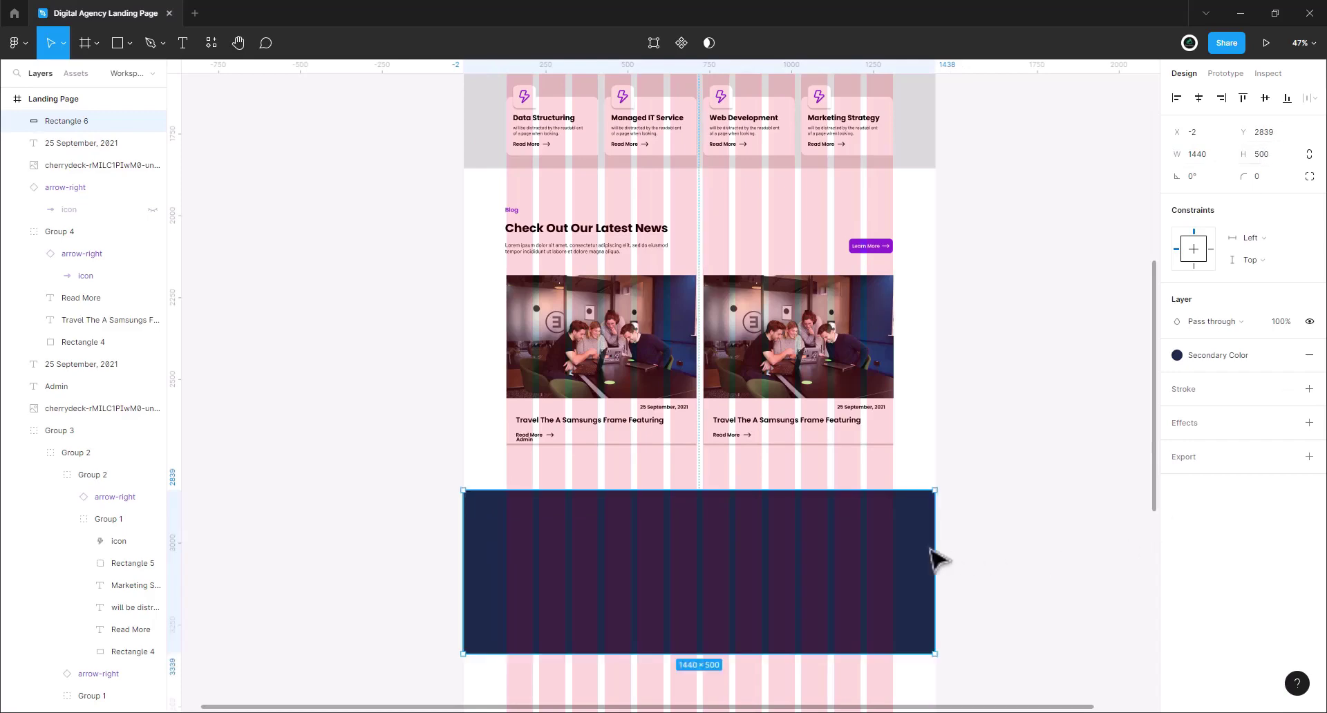
pyautogui.moveTo(918, 562); pyautogui.dragTo(914, 528)
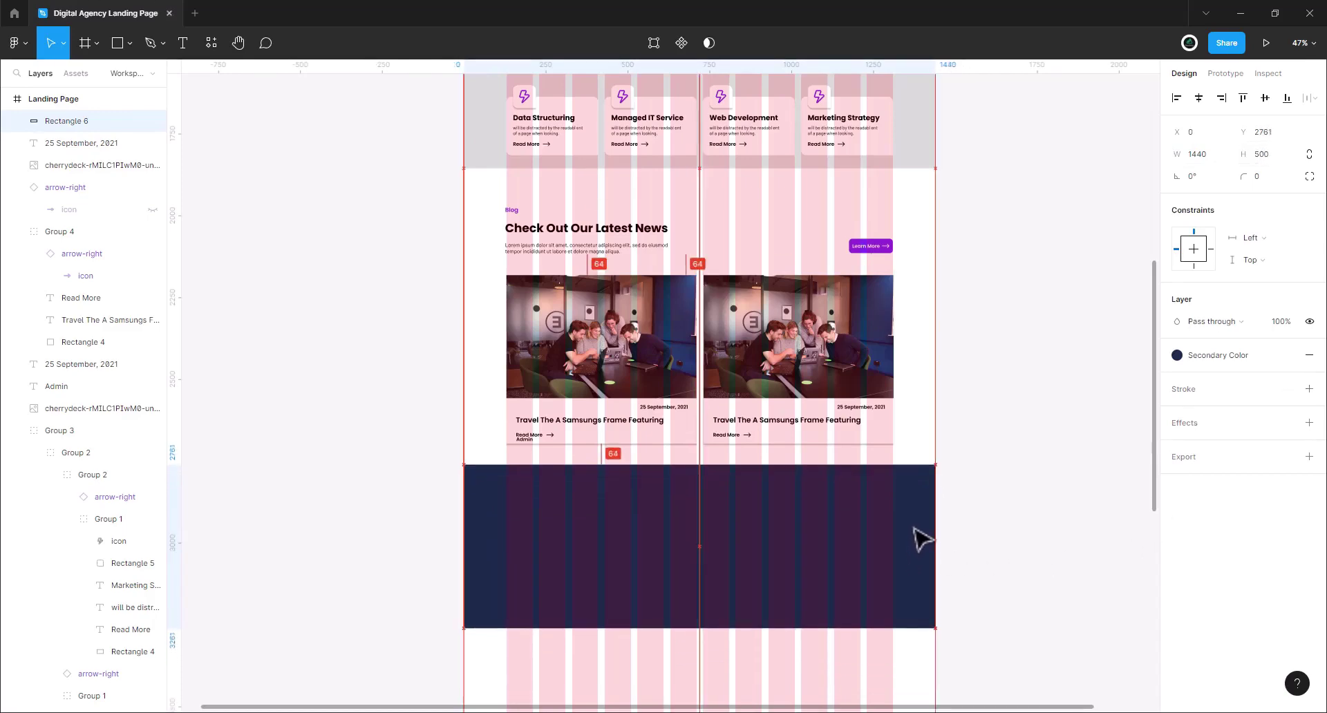
# - Shorten the Landing Page frame to end at the navy footer
pyautogui.scroll(-3, 988, 567)
pyautogui.scroll(-6, 1051, 593)
pyautogui.scroll(-1, 988, 533)
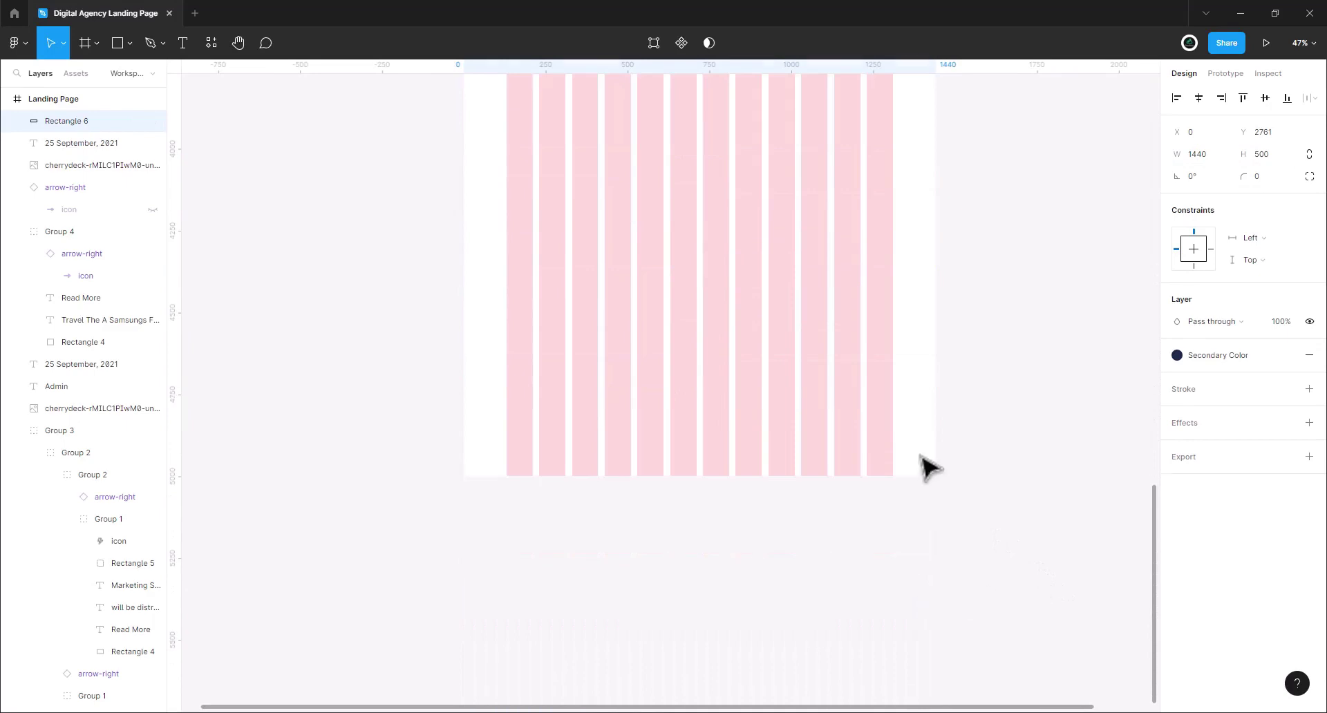
pyautogui.click(922, 457)
pyautogui.click(913, 474)
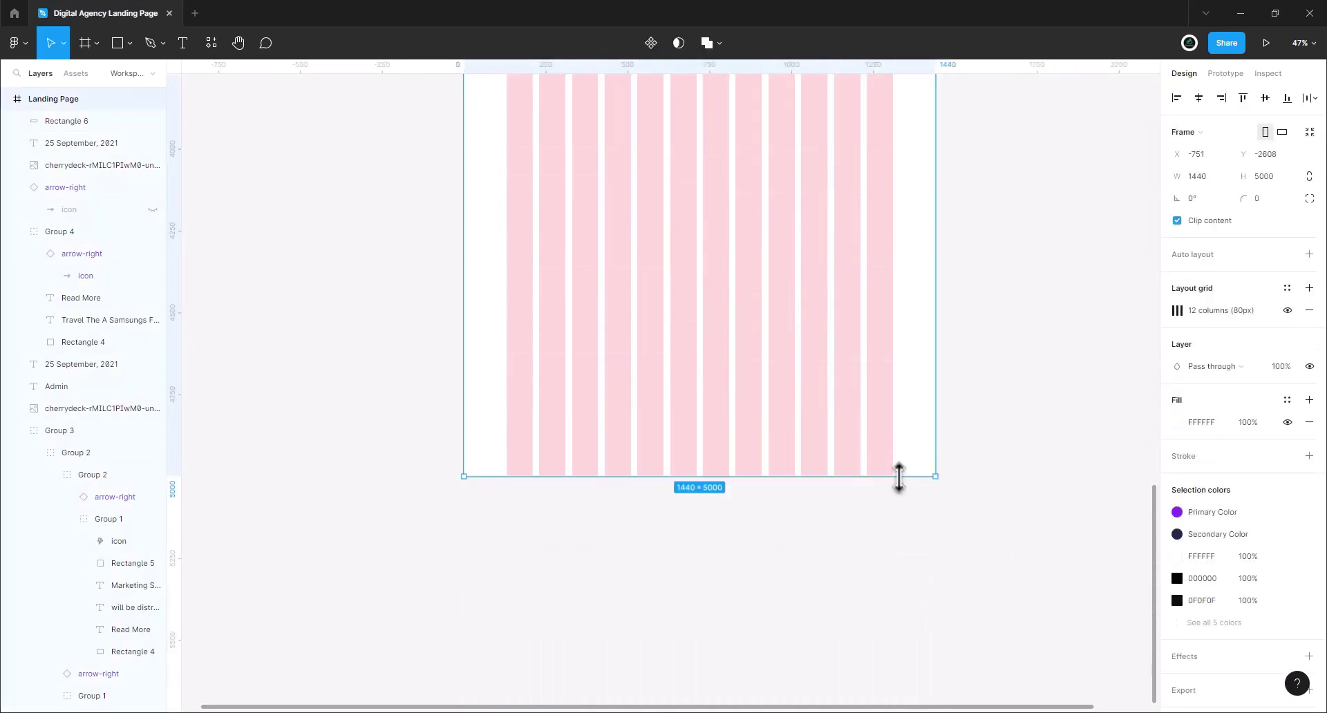
pyautogui.moveTo(897, 475)
pyautogui.mouseDown()
pyautogui.moveTo(913, 56)
pyautogui.moveTo(937, 588)
pyautogui.moveTo(912, 444)
pyautogui.mouseUp()
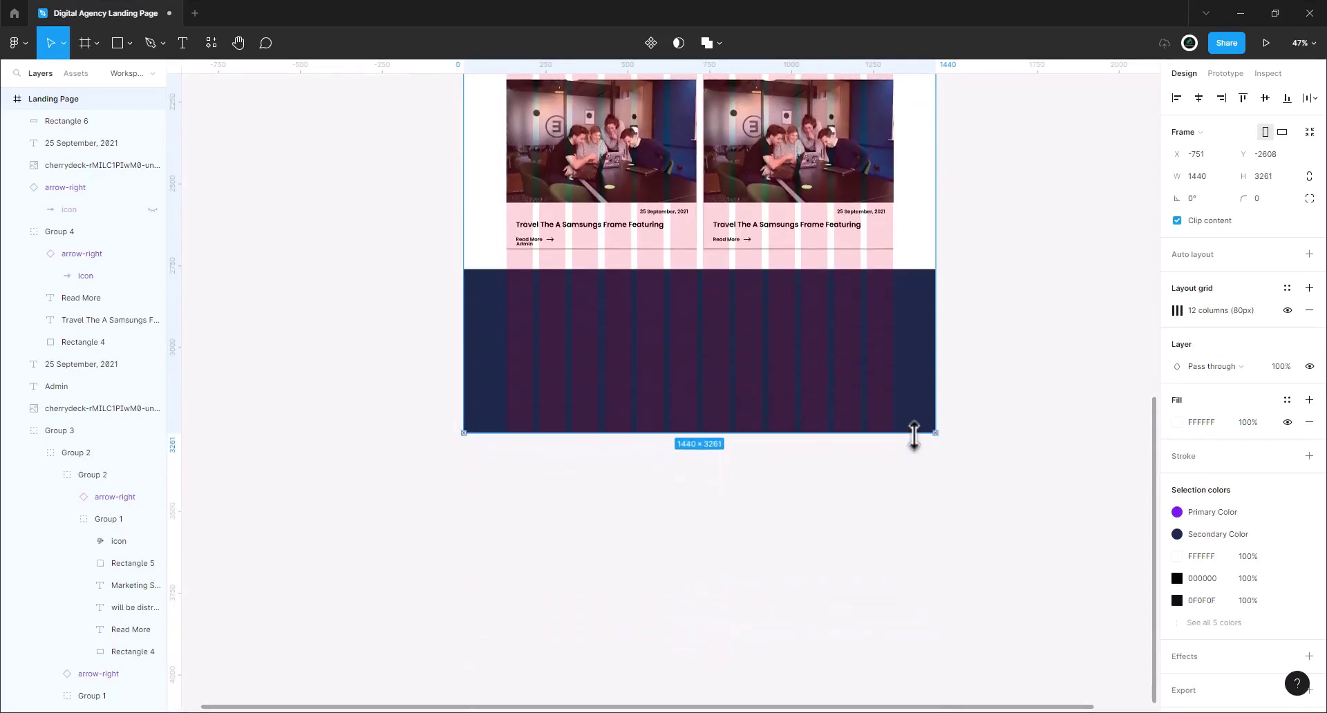
pyautogui.click(927, 394)
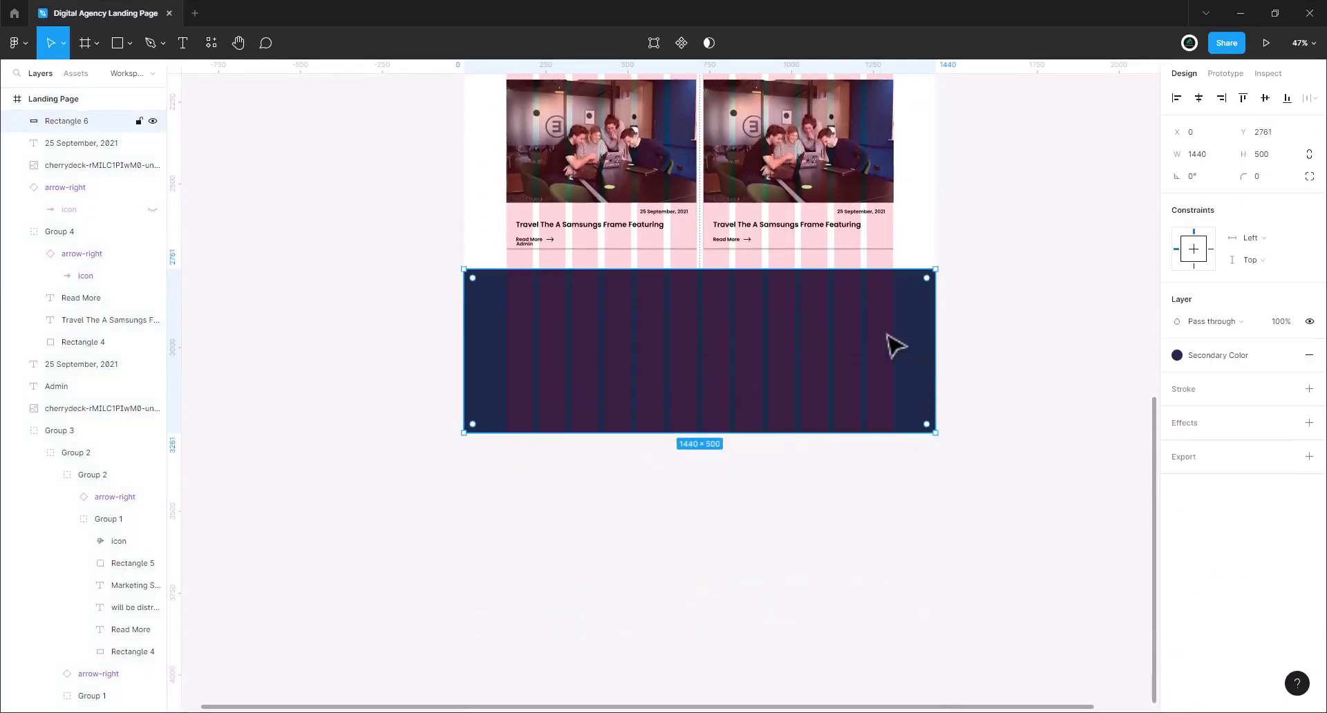
# - Add 'Soudemy' in the Heading text style at the footer's top-left
pyautogui.click(183, 45)
pyautogui.click(519, 317)
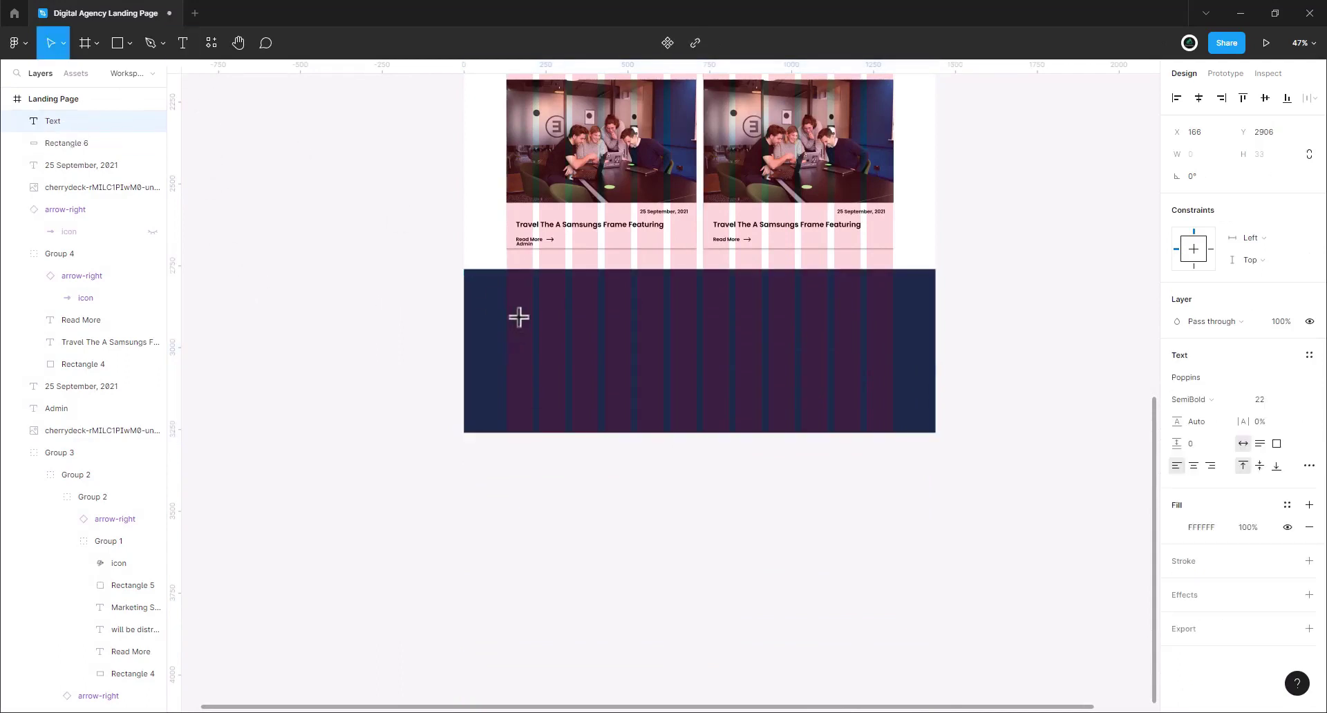
pyautogui.write('Soudemy')
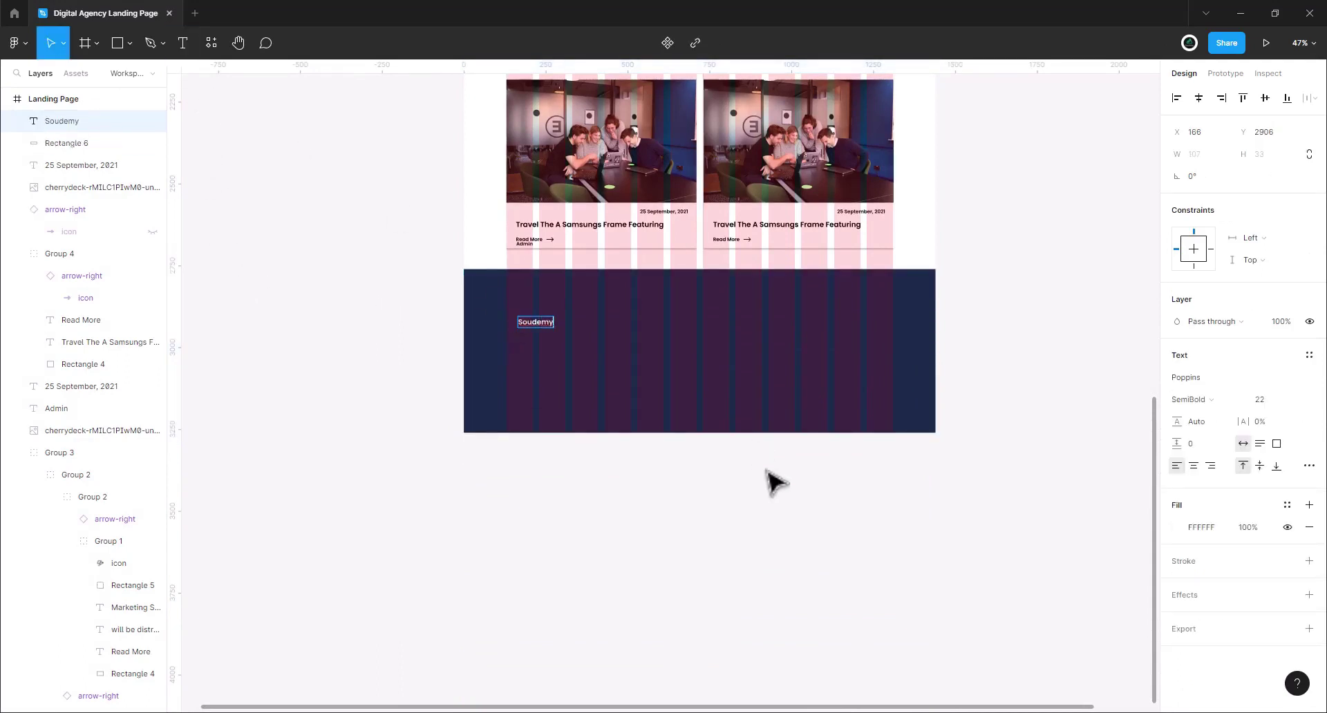
pyautogui.click(1309, 356)
pyautogui.click(1223, 445)
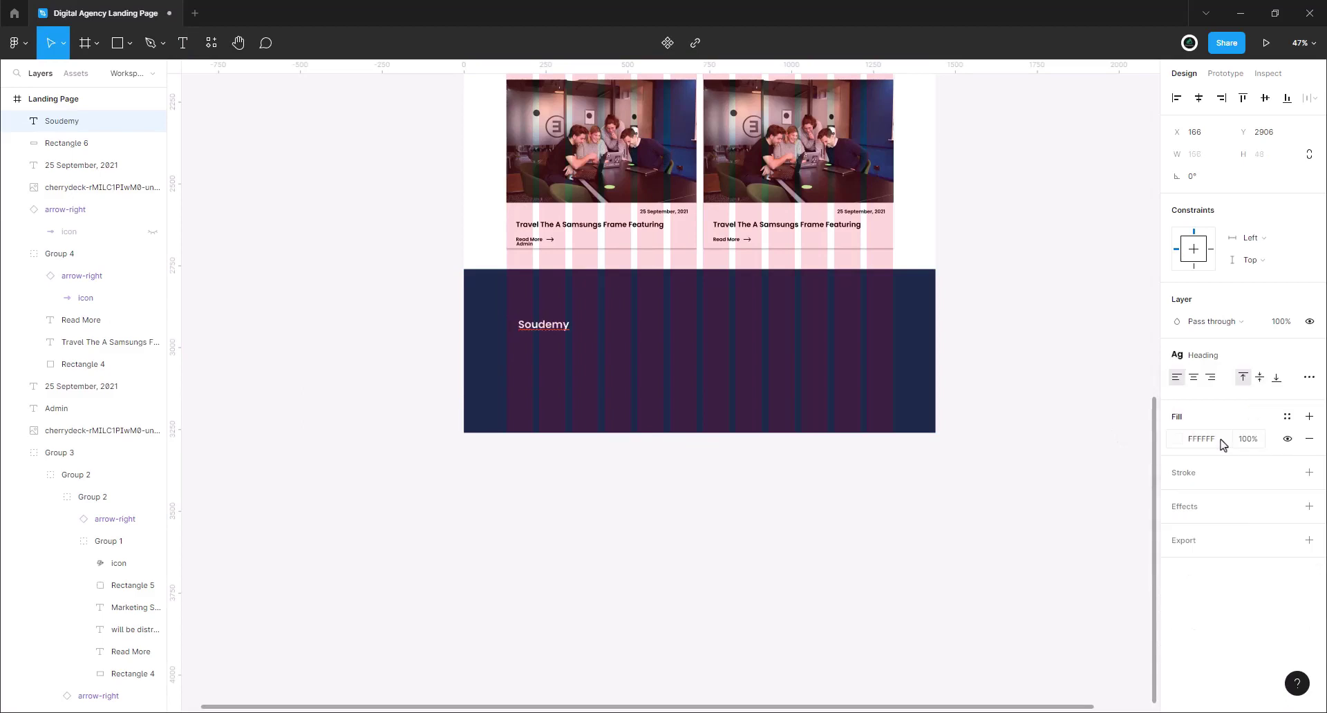
pyautogui.press('Escape')
pyautogui.moveTo(557, 326); pyautogui.dragTo(546, 312)
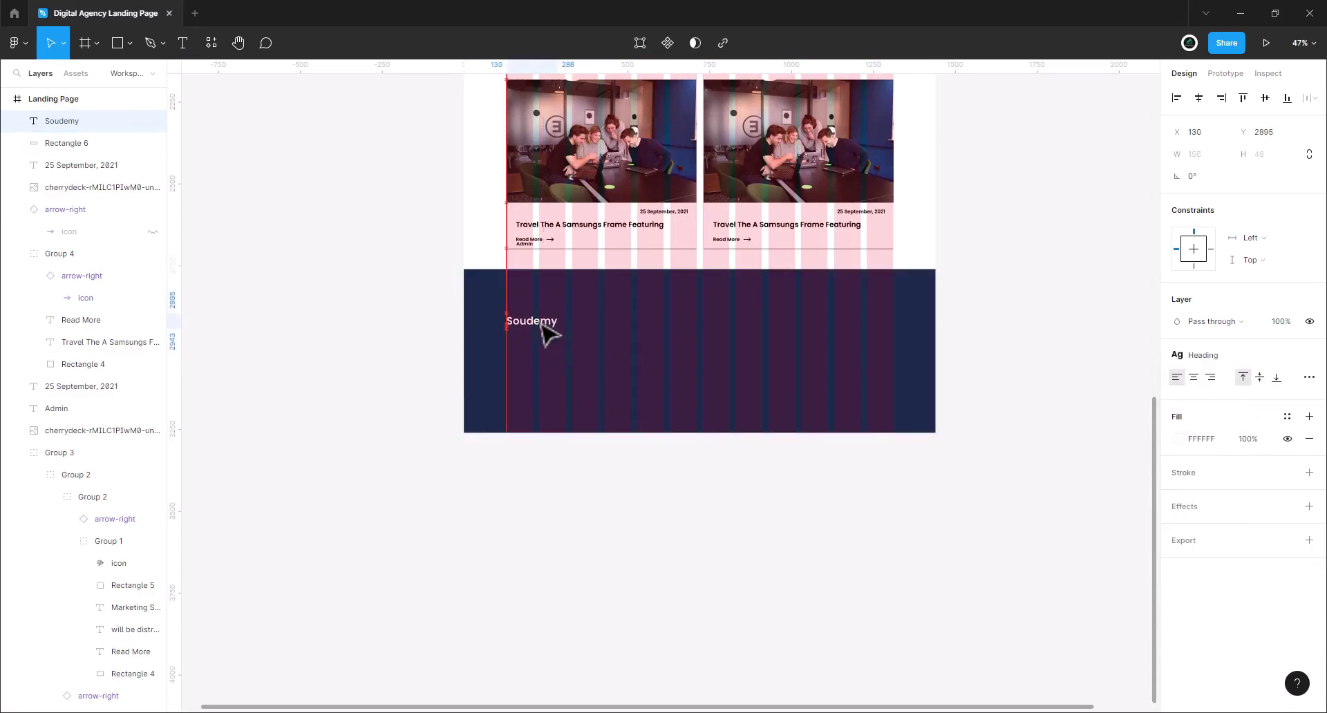
# - Move the first card's Admin label up beside its date
pyautogui.click(572, 382)
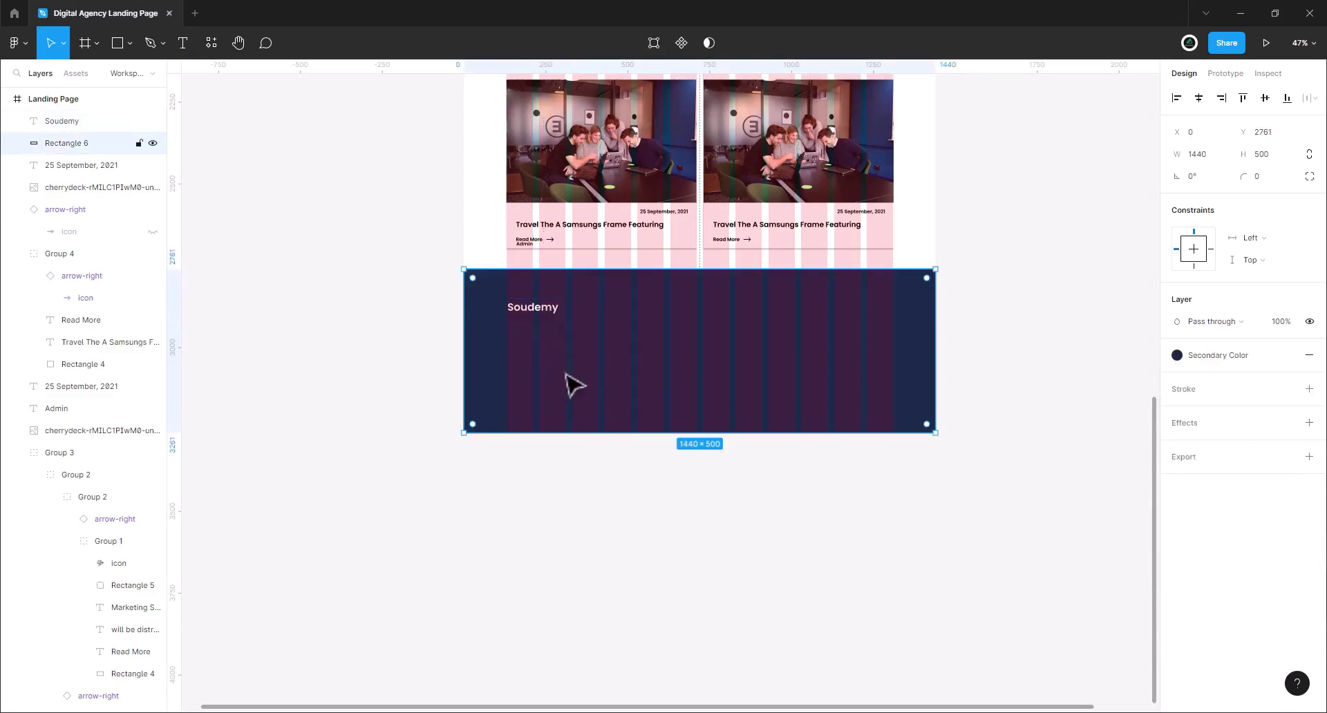
pyautogui.press('t')
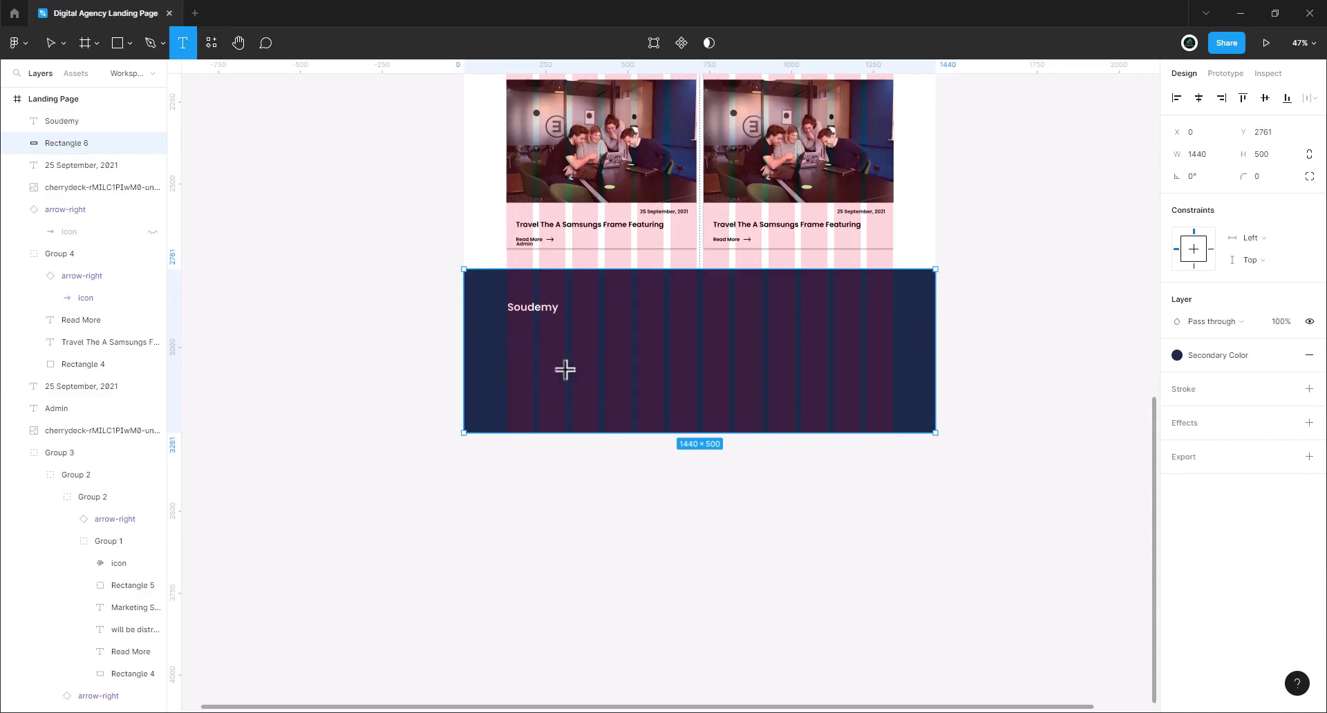
pyautogui.press('v')
pyautogui.click(526, 247)
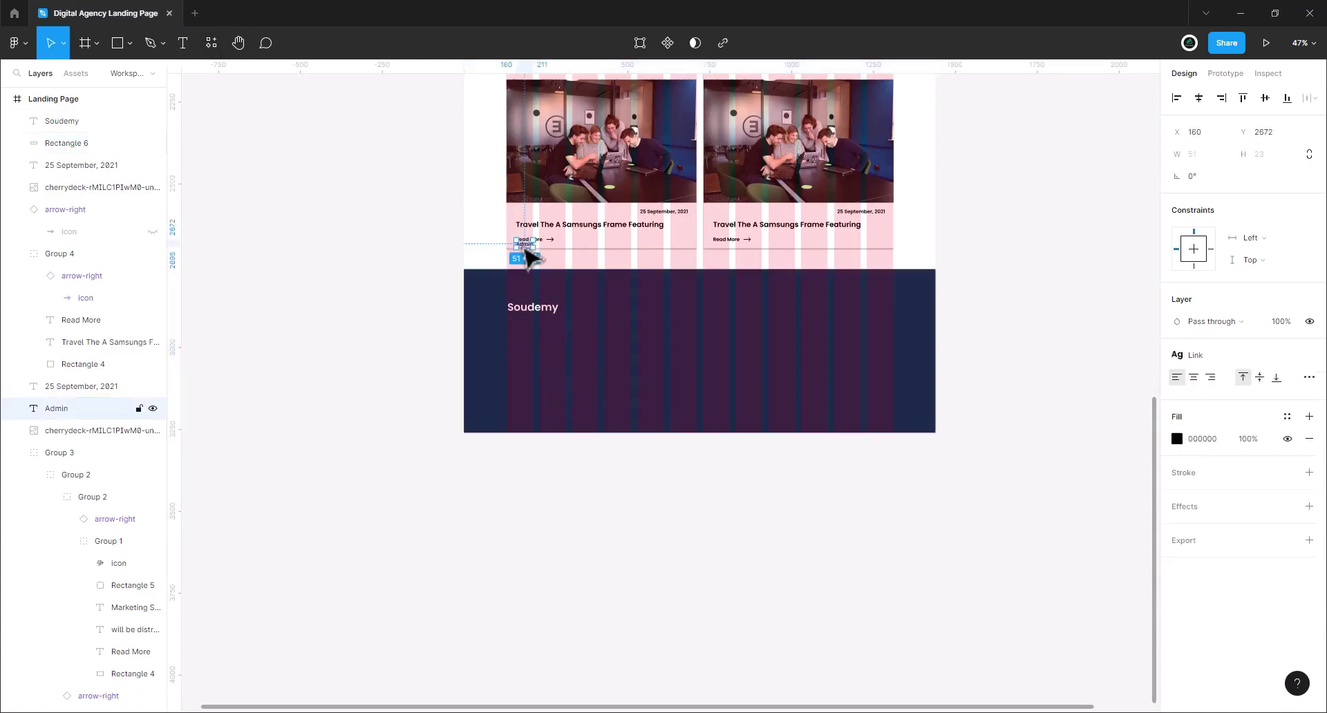
pyautogui.moveTo(526, 248); pyautogui.dragTo(530, 220)
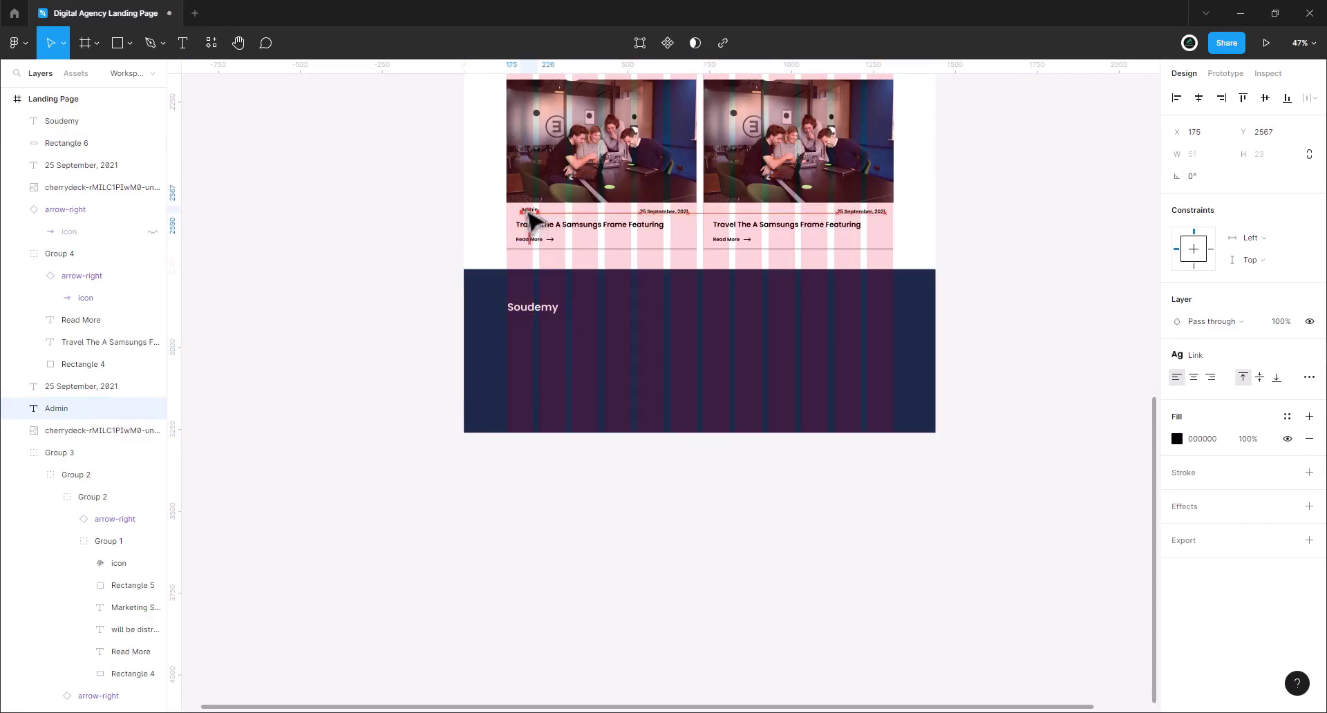
pyautogui.click(480, 314)
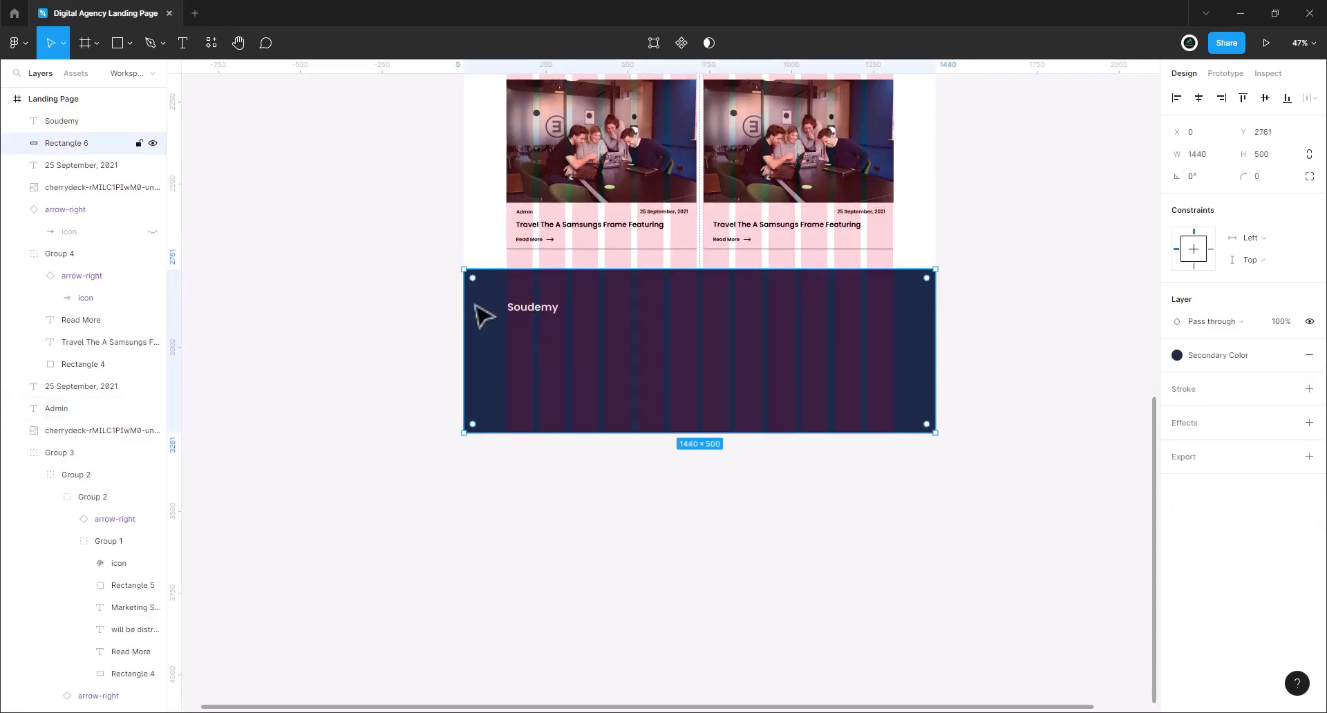
pyautogui.scroll(2, 508, 358)
pyautogui.scroll(-1, 508, 358)
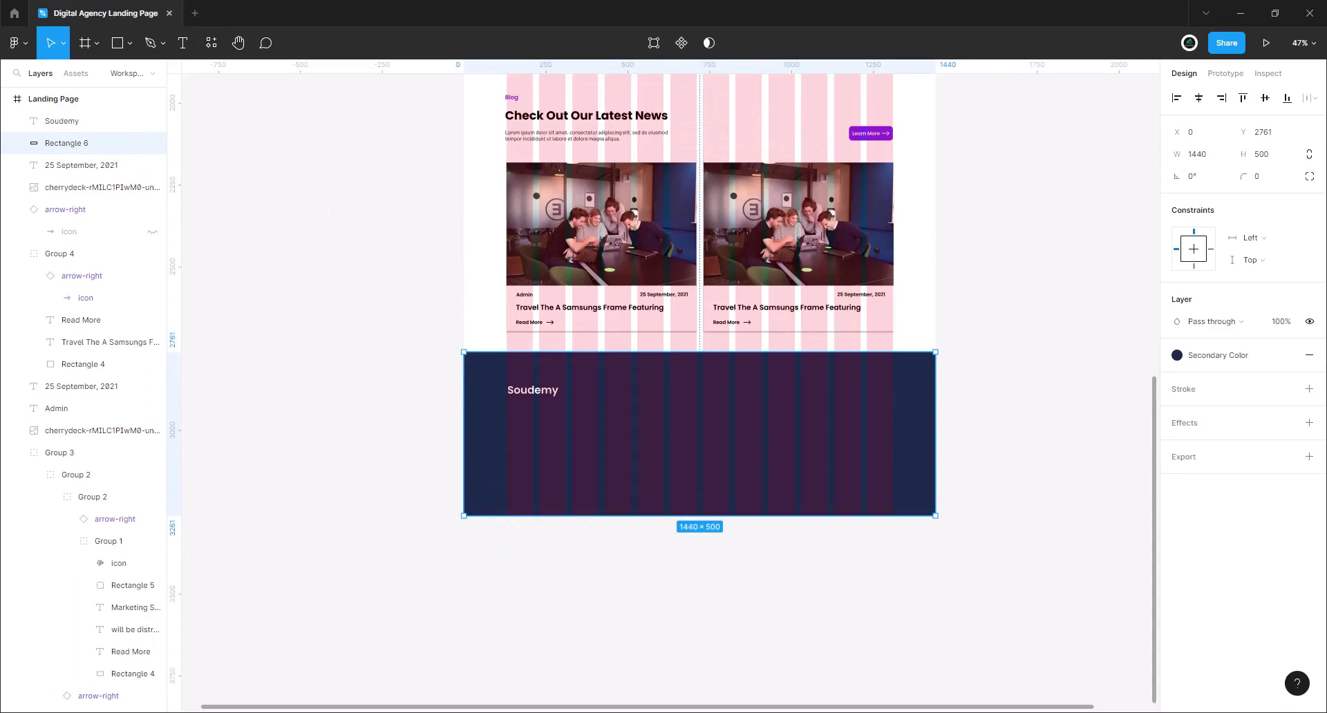
# - Paste a lorem ipsum paragraph below Soudemy in Normal Paragraph style as a three-line block
pyautogui.press('t')
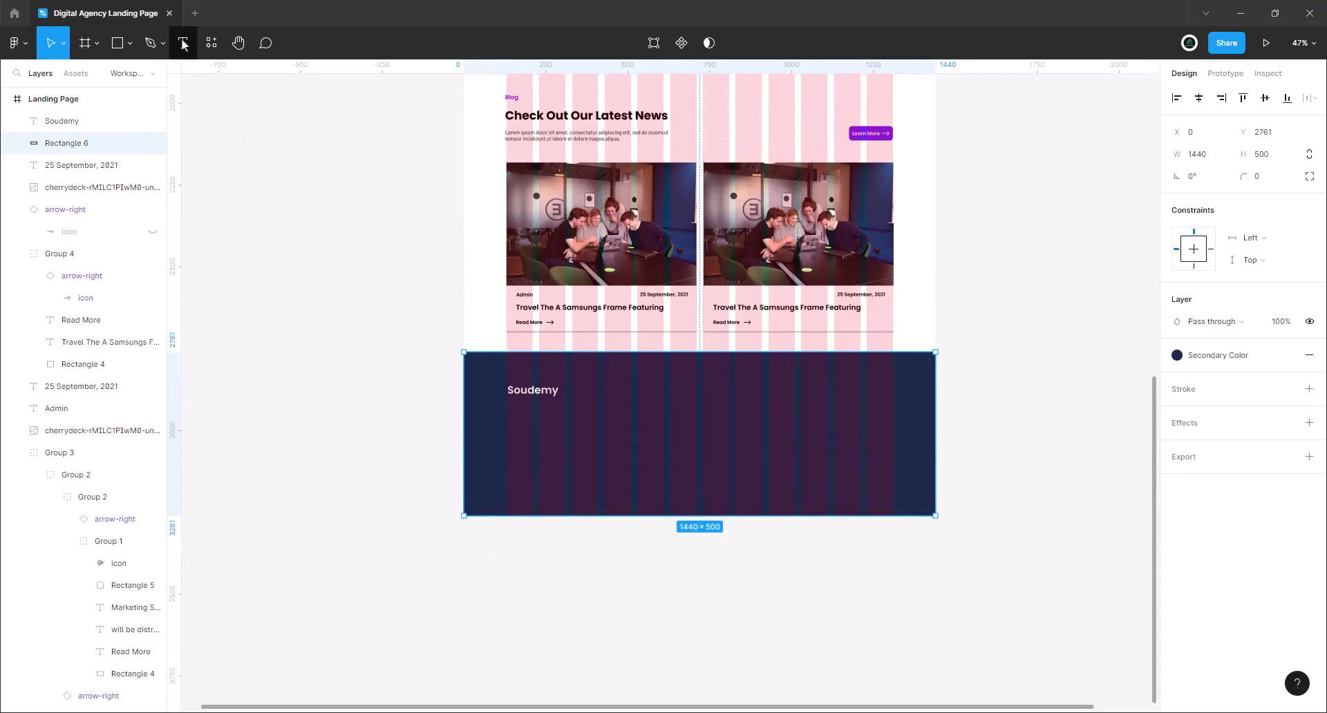
pyautogui.click(509, 409)
pyautogui.write('Lorem ipsum dolor amet, consectetur adipiscing elit. Donec ut scelerisque arcu, at porttitor lacus. Integer.')
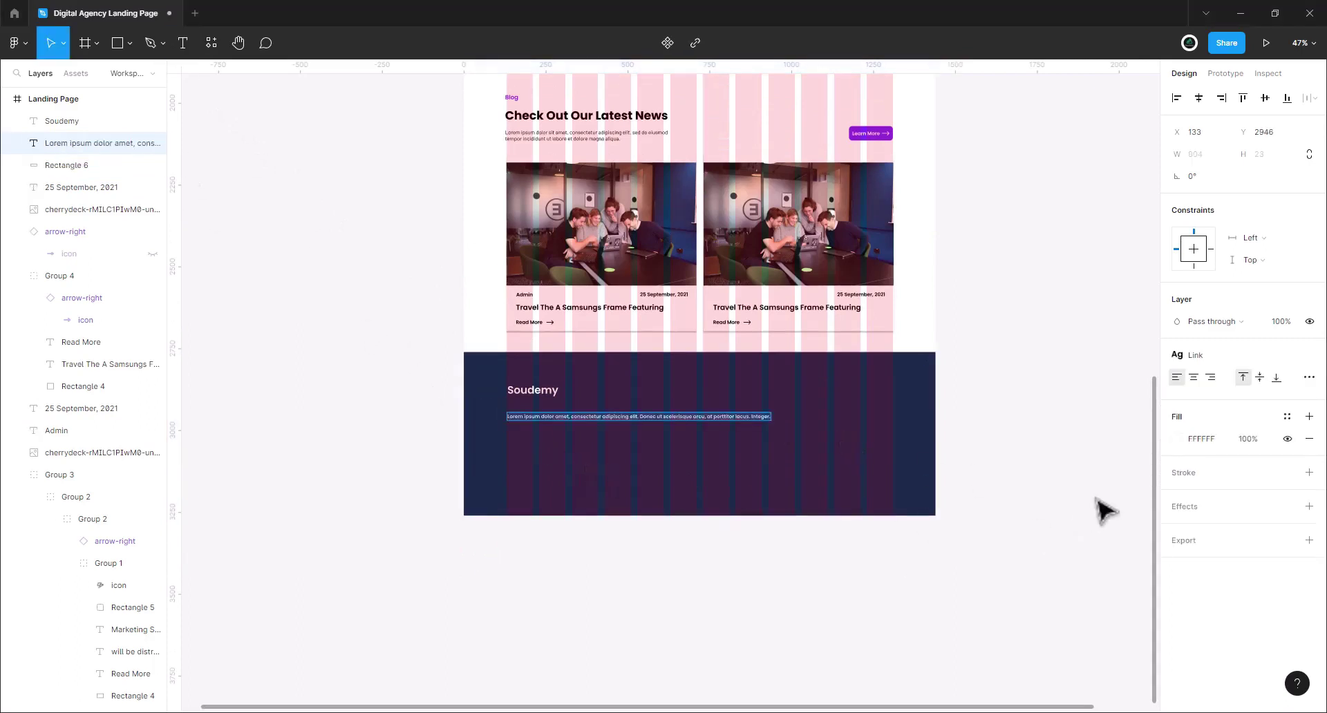
pyautogui.click(1310, 358)
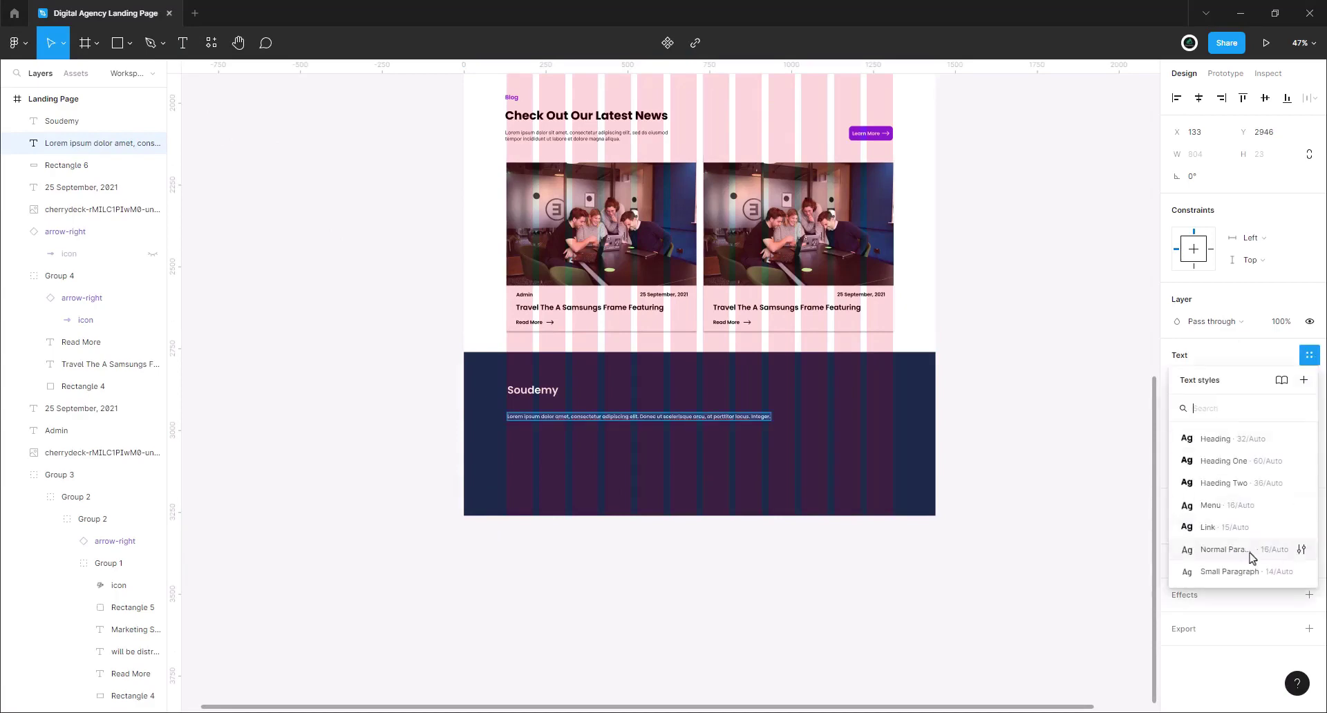
pyautogui.click(1251, 555)
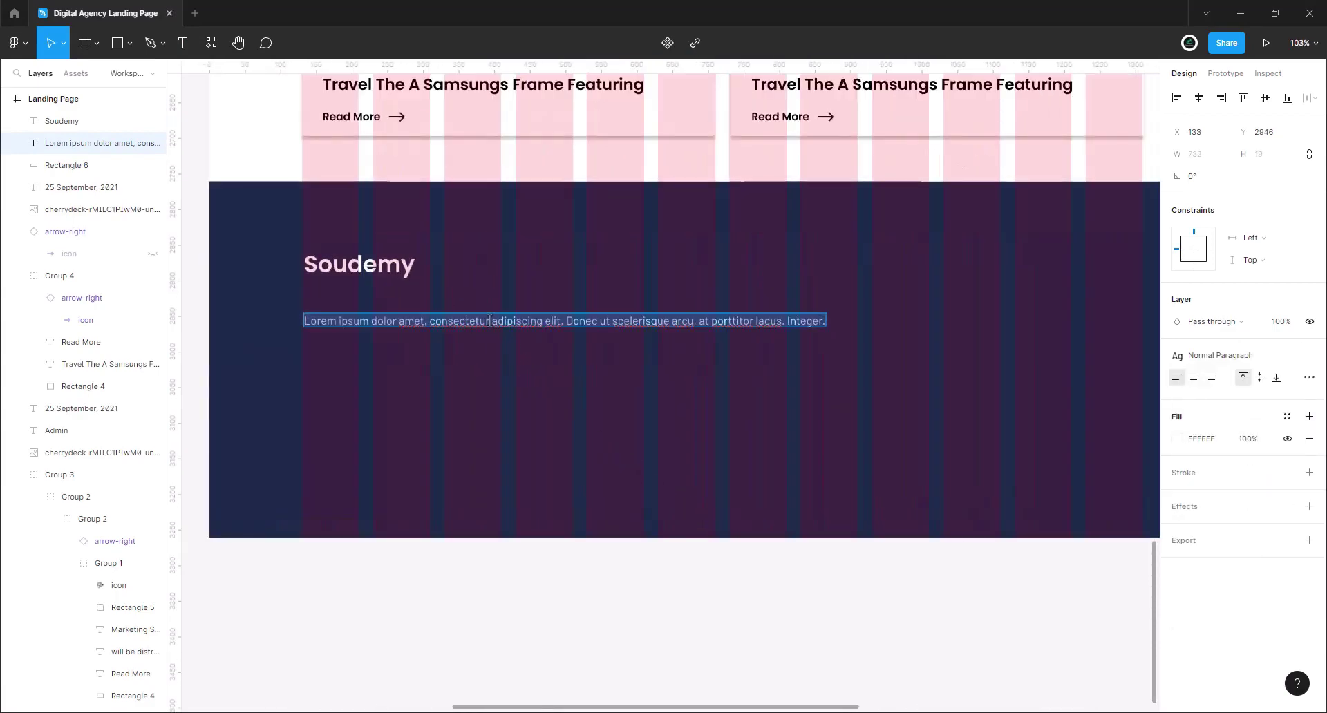
pyautogui.click(491, 320)
pyautogui.press('Return')
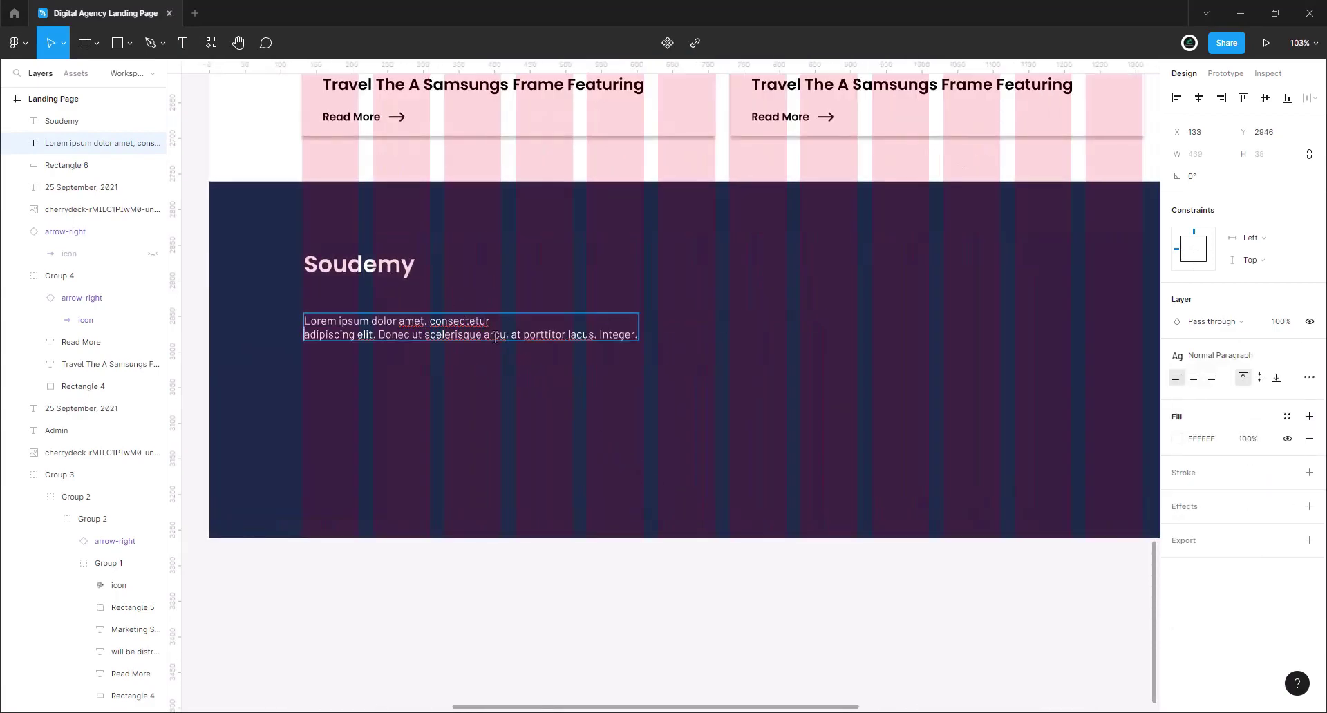
pyautogui.hotkey('ctrl', 'z')
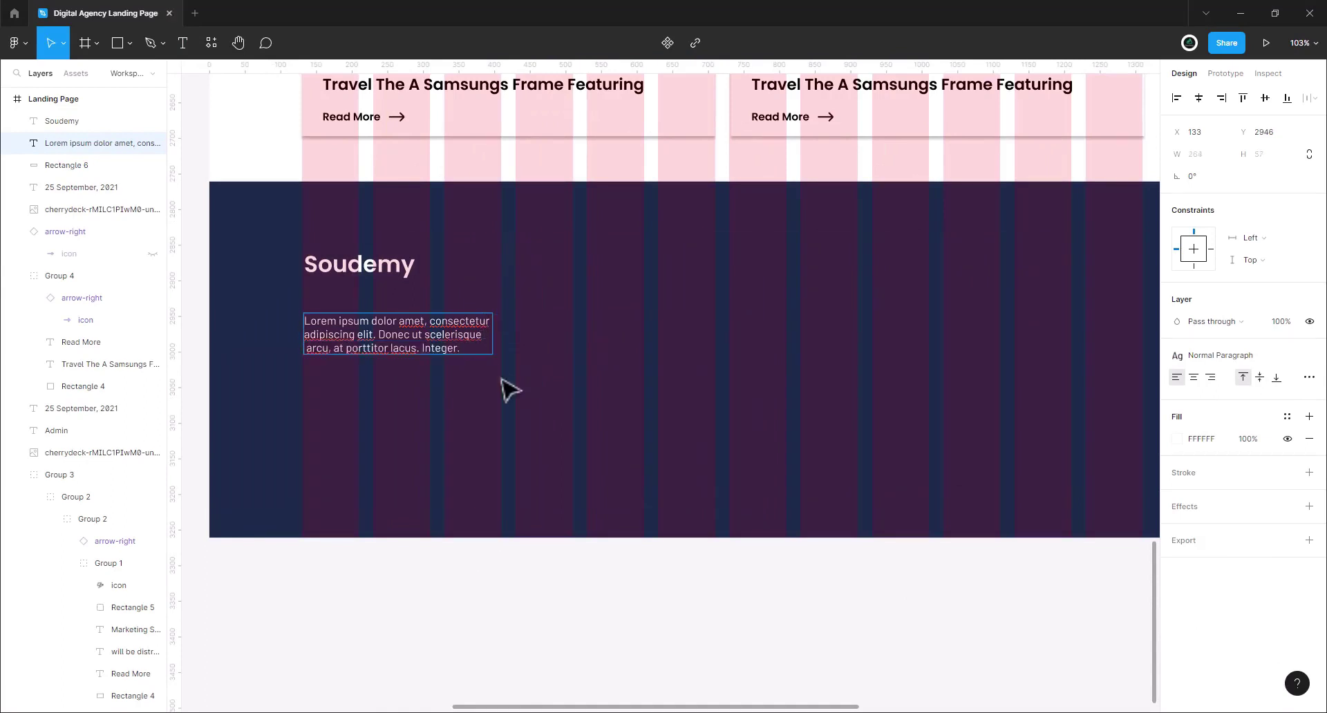
pyautogui.press('Escape')
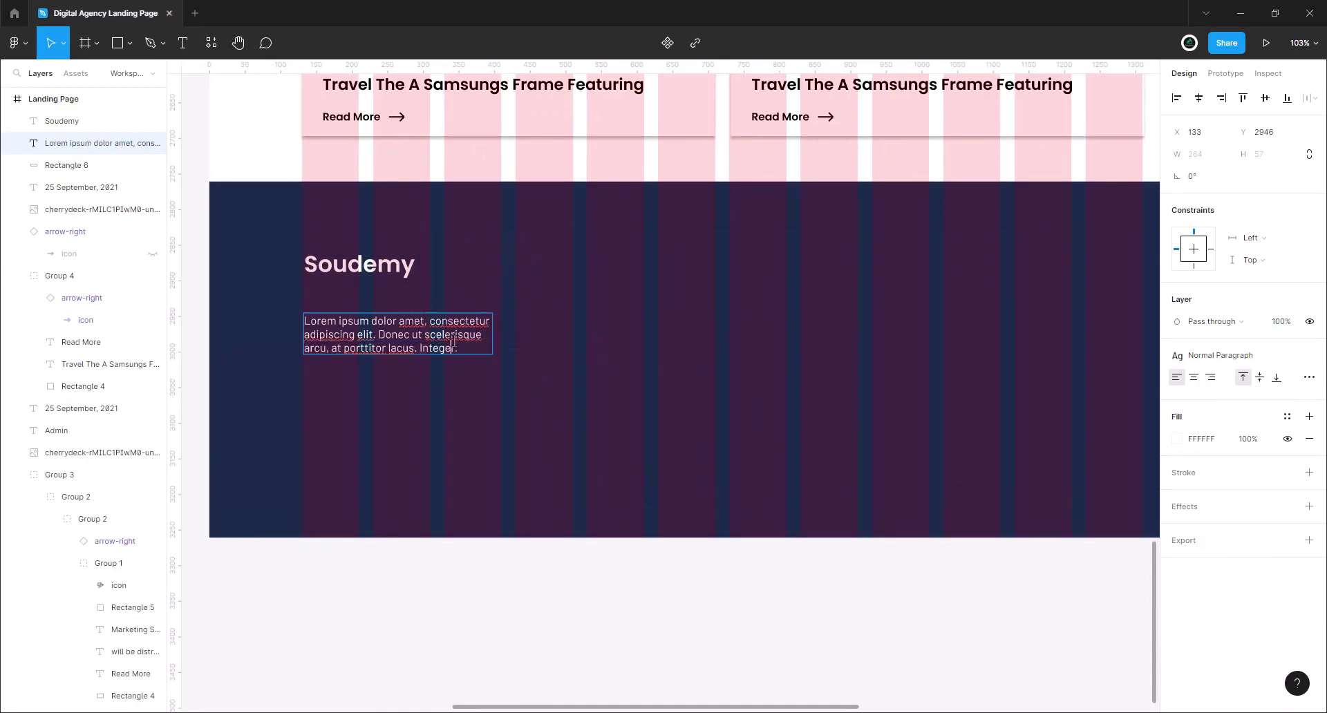
# - Detach the paragraph's text style and set its line height to 30
pyautogui.press('Return')
pyautogui.click(1308, 358)
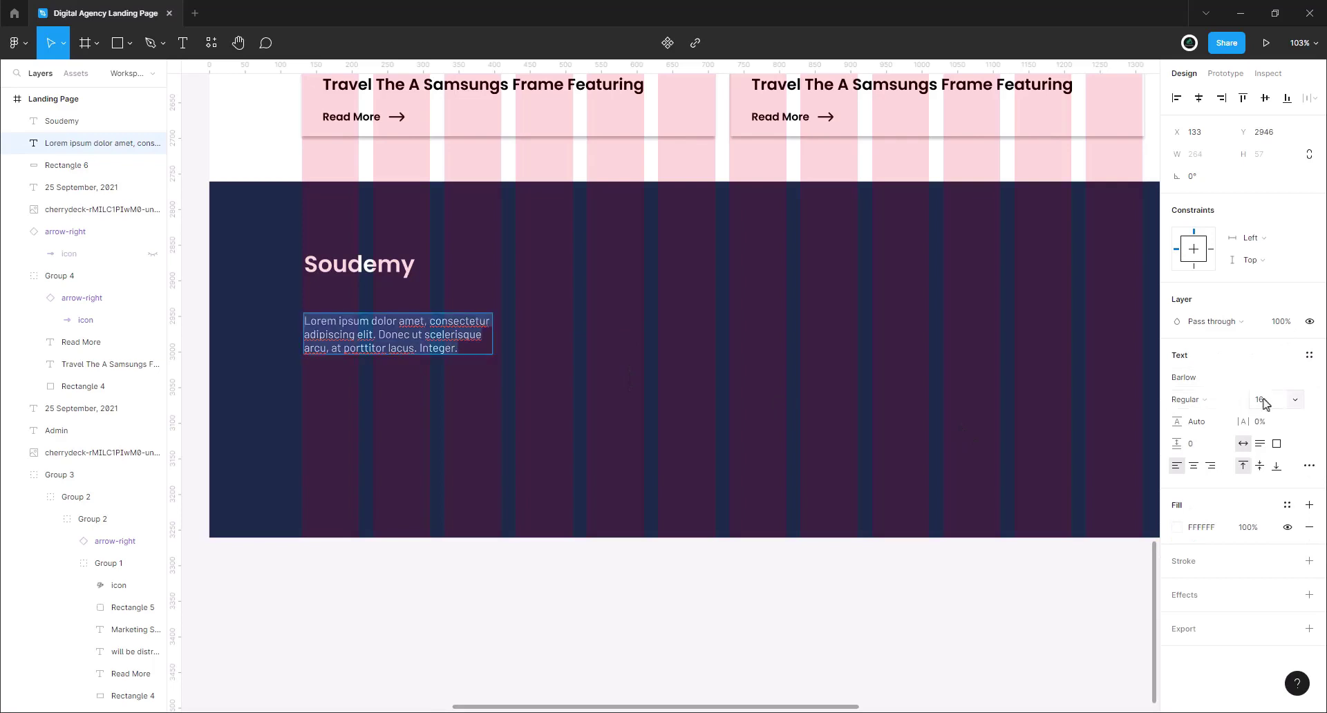
pyautogui.click(1202, 421)
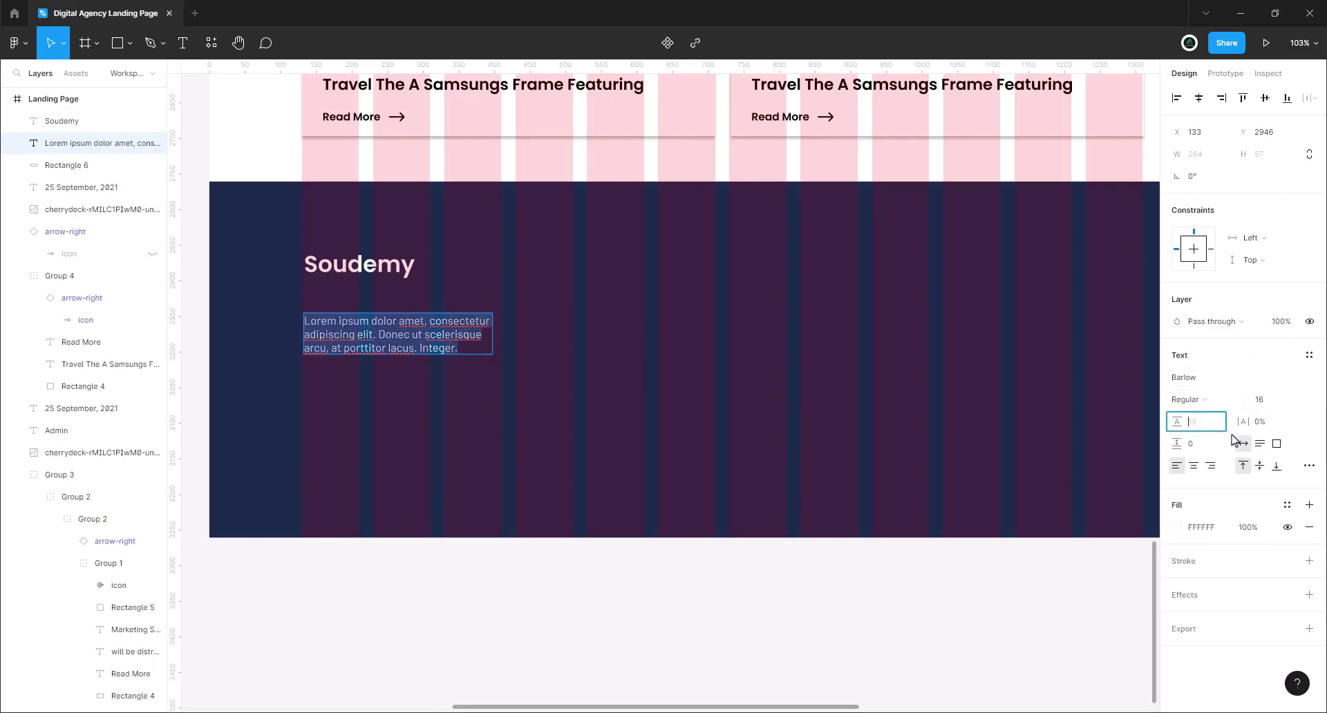
pyautogui.write('25')
pyautogui.press('Return')
pyautogui.click(1193, 423)
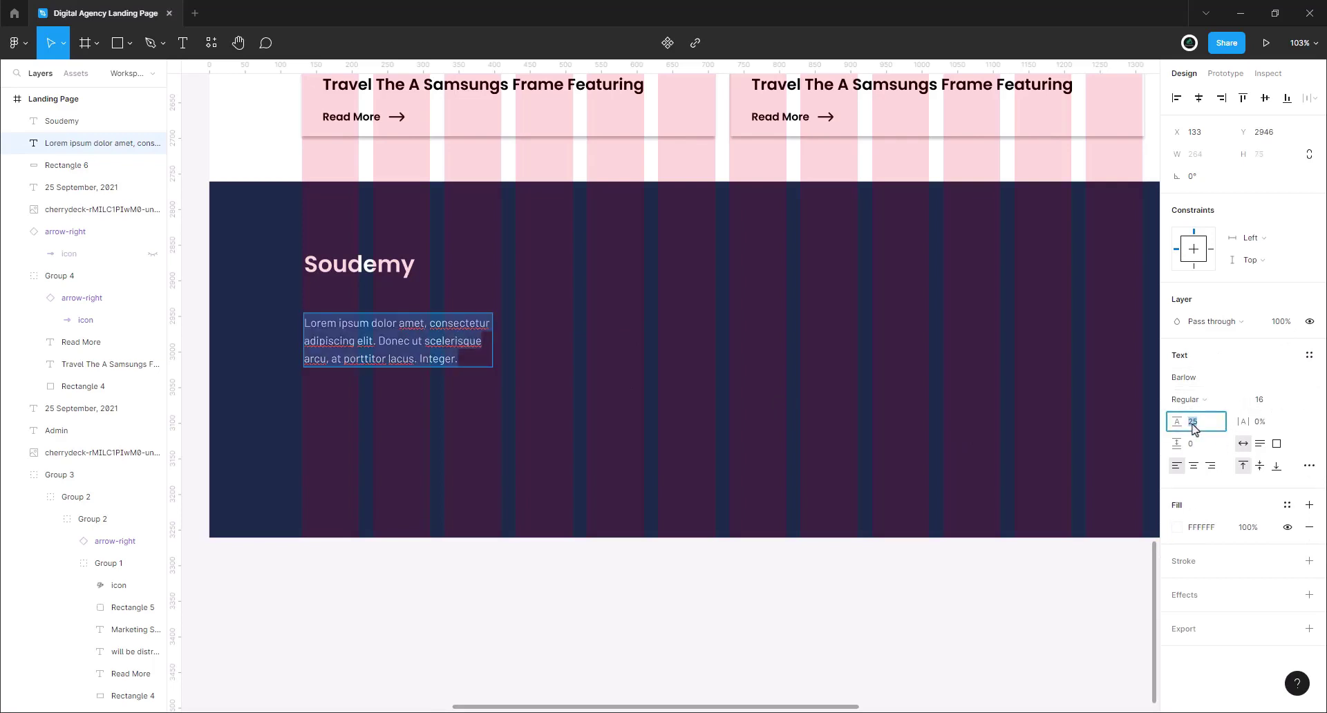
pyautogui.write('30')
pyautogui.press('Return')
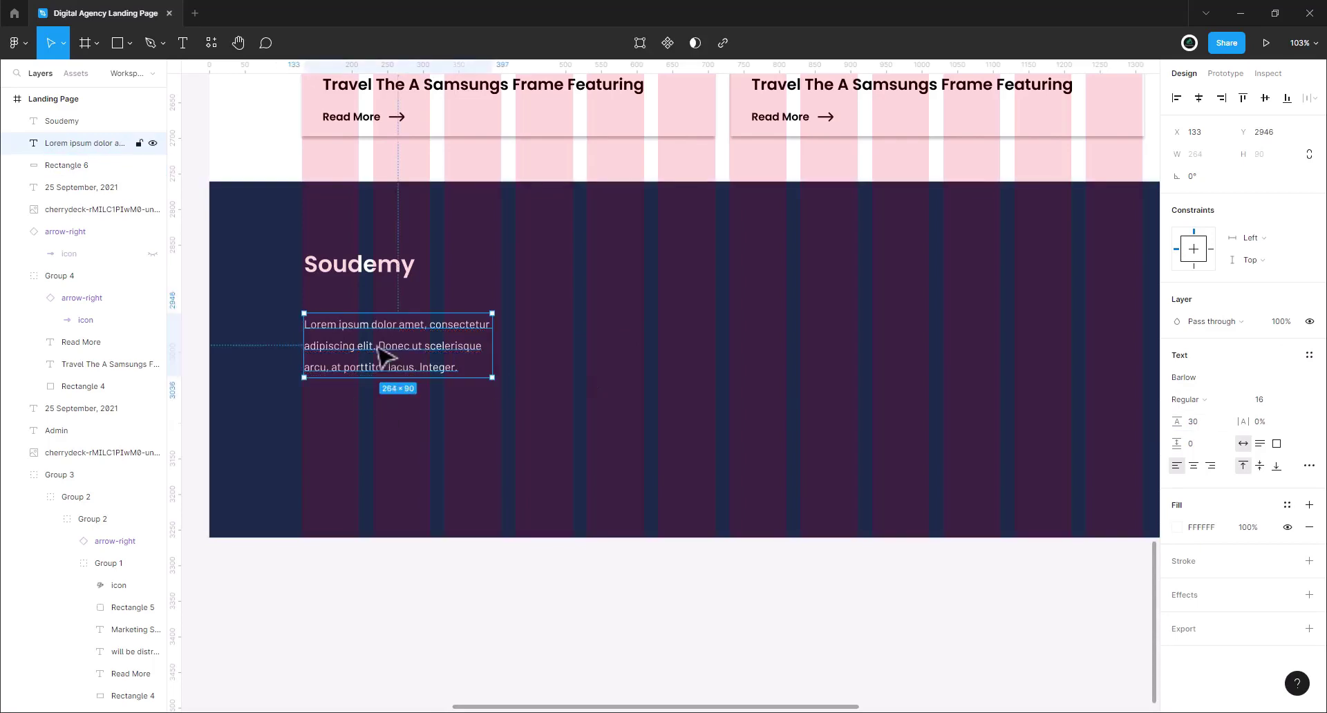
# - Tuck the paragraph under Soudemy and move heading and paragraph up together
pyautogui.moveTo(385, 350); pyautogui.dragTo(379, 332)
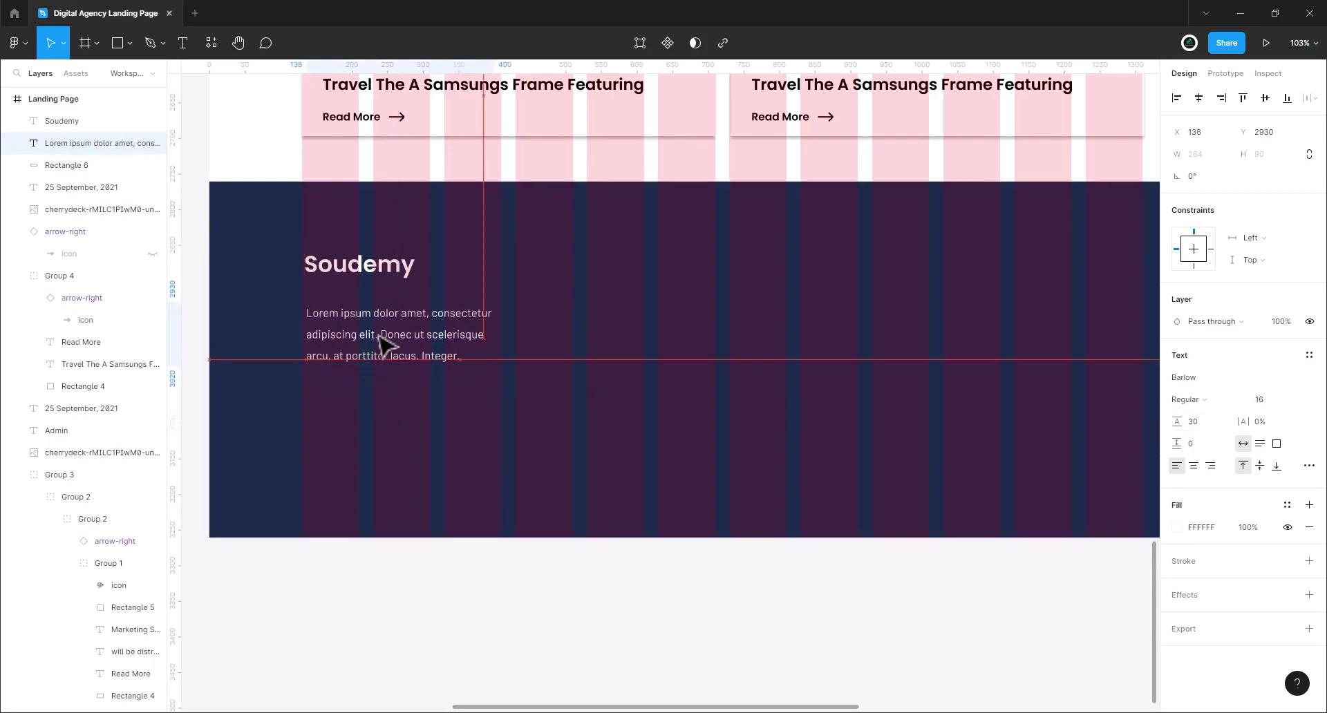
pyautogui.click(541, 378)
pyautogui.click(409, 335)
pyautogui.click(385, 270)
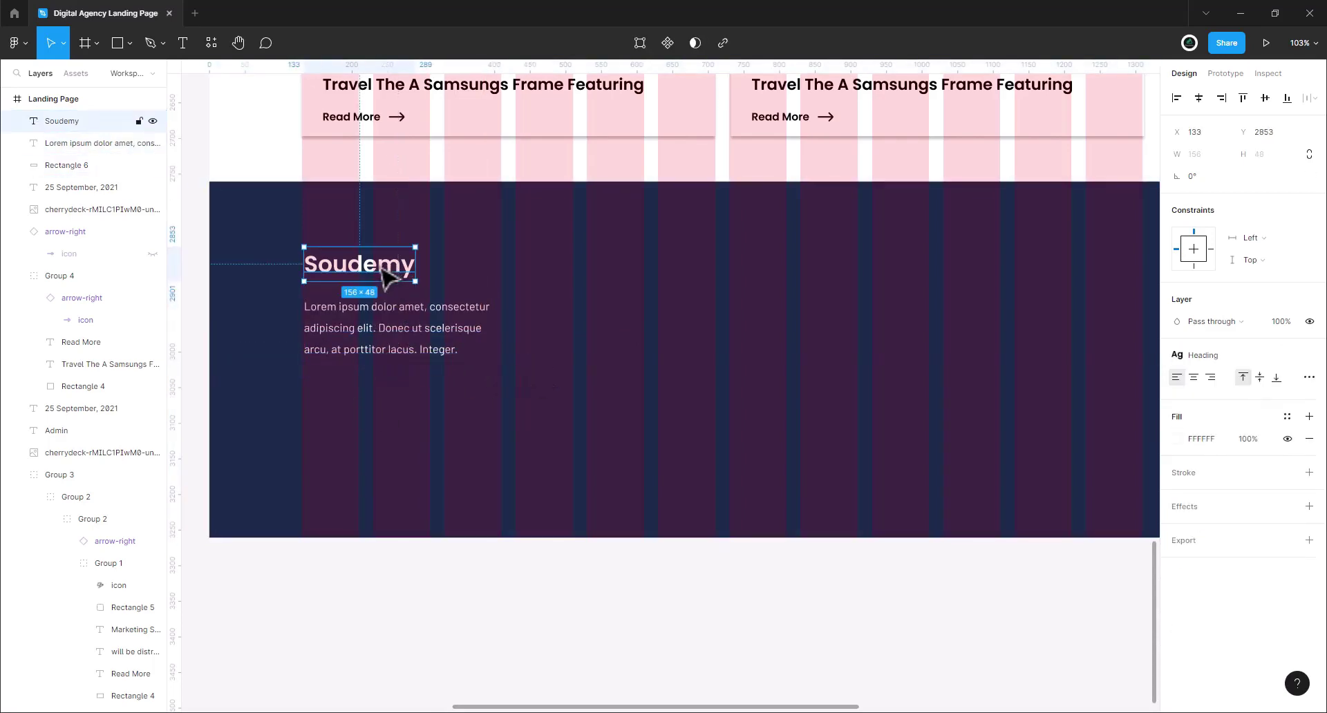
pyautogui.keyDown('shift'); pyautogui.click(391, 307); pyautogui.keyUp('shift')
pyautogui.moveTo(391, 276); pyautogui.dragTo(392, 266)
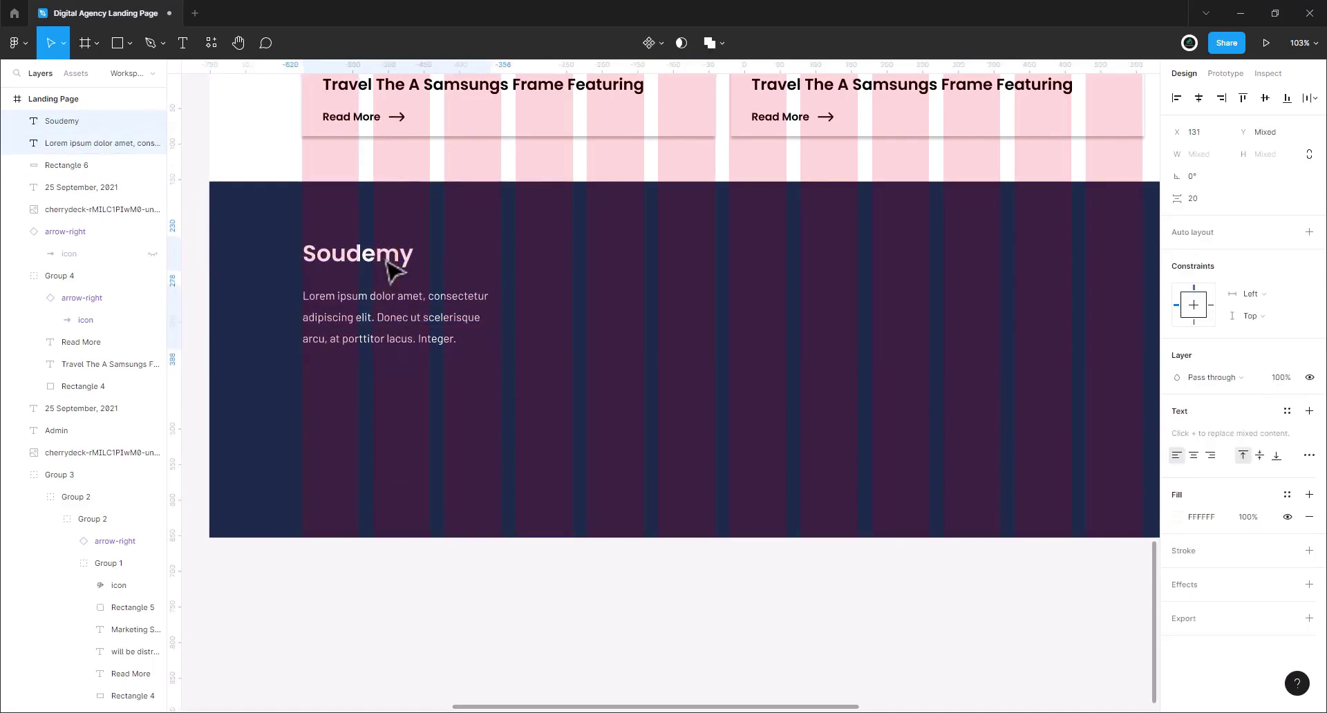
pyautogui.click(533, 385)
pyautogui.click(386, 262)
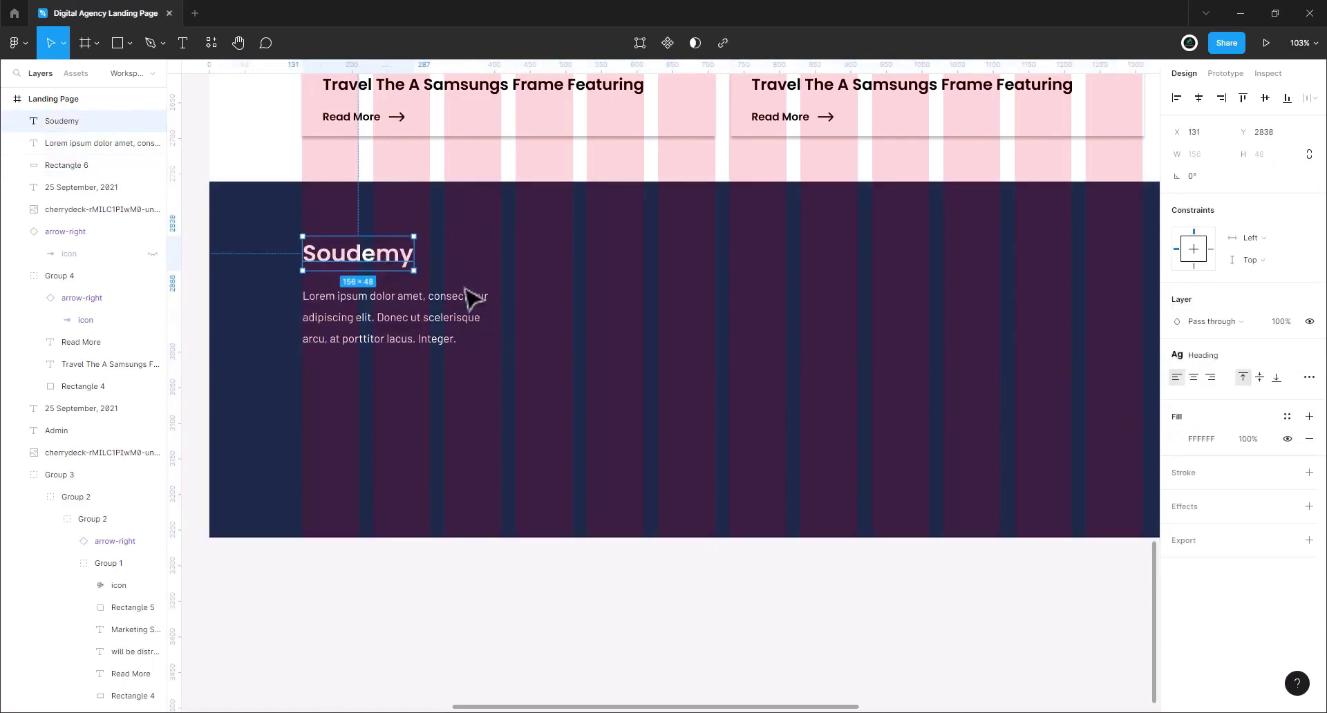
# - Add a 'Quick link' heading right of Soudemy in Link style at font size 20
pyautogui.press('t')
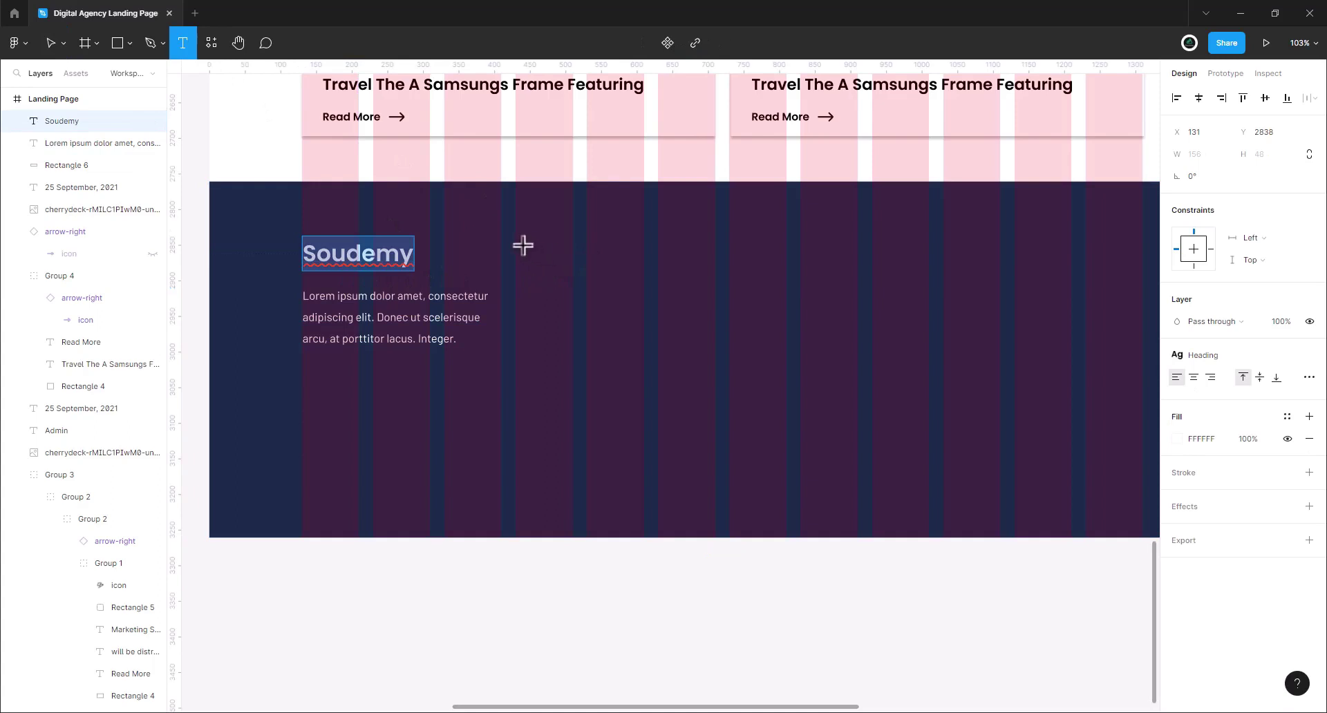
pyautogui.click(522, 245)
pyautogui.write('Qu')
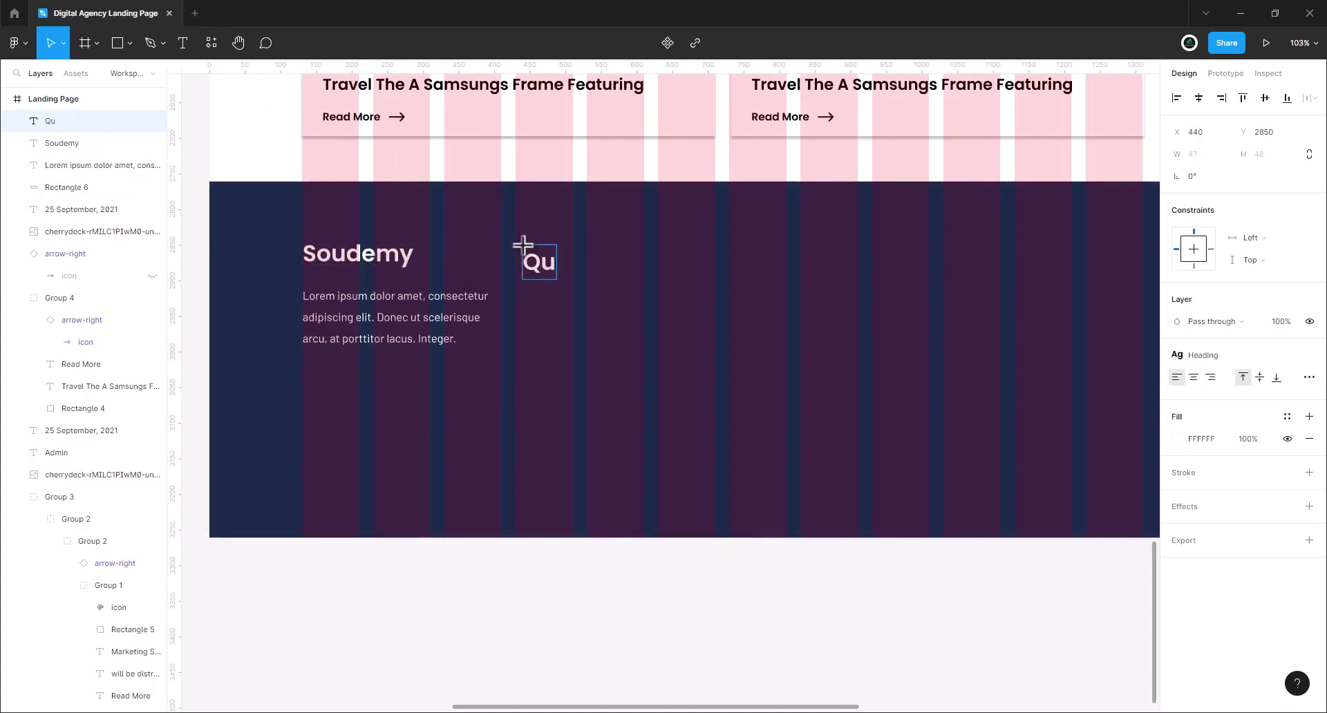
pyautogui.write('ick link')
pyautogui.hotkey('ctrl', 'a')
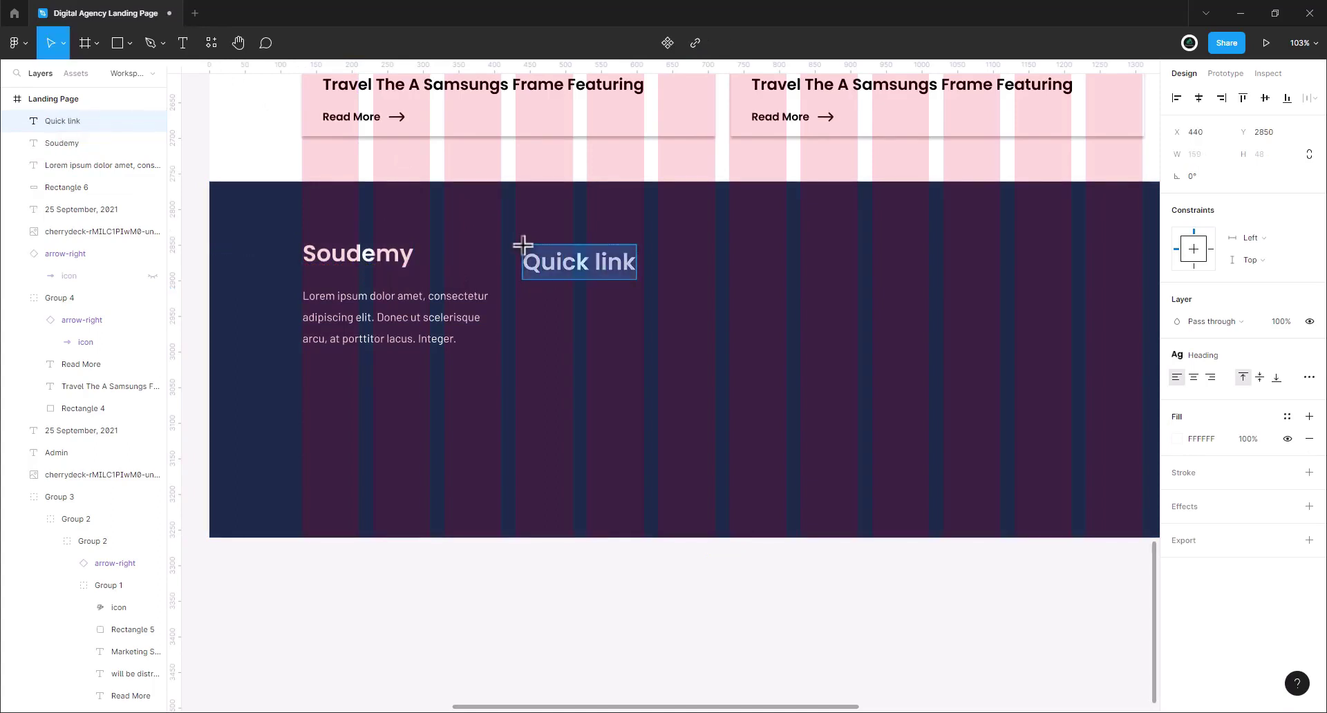
pyautogui.click(1309, 355)
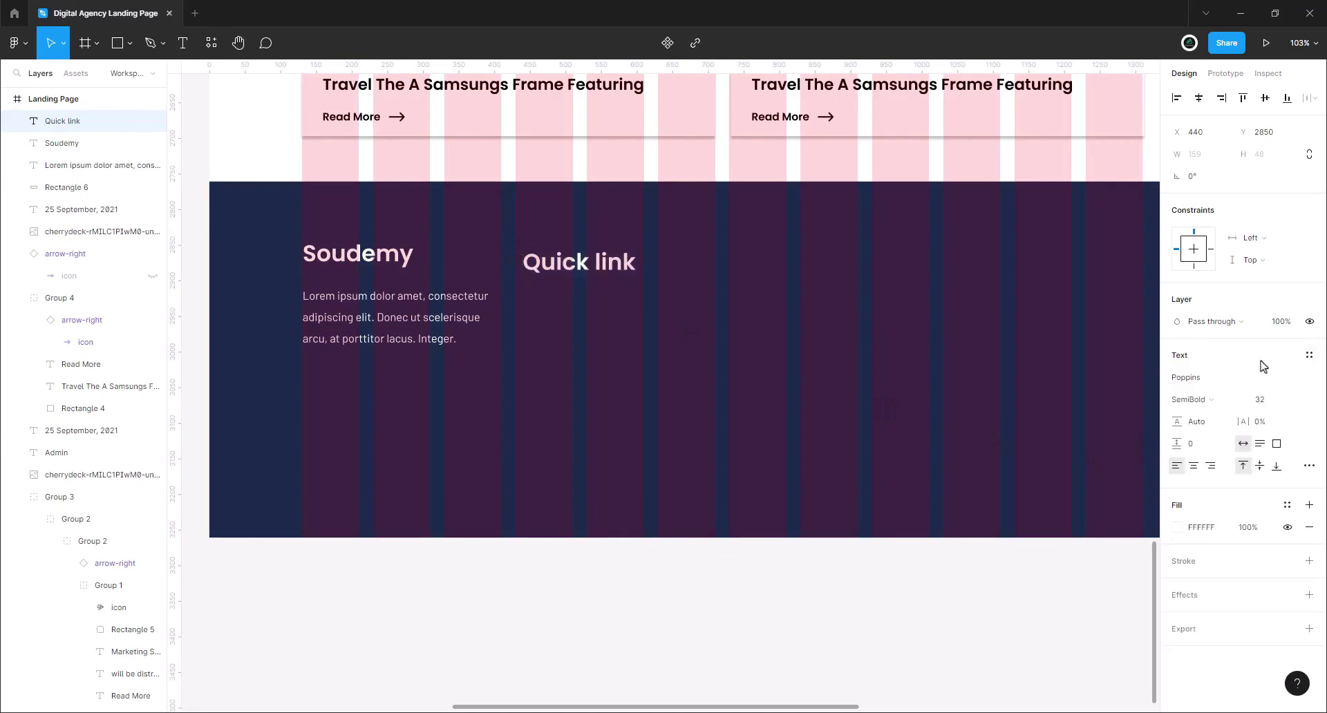
pyautogui.click(1309, 356)
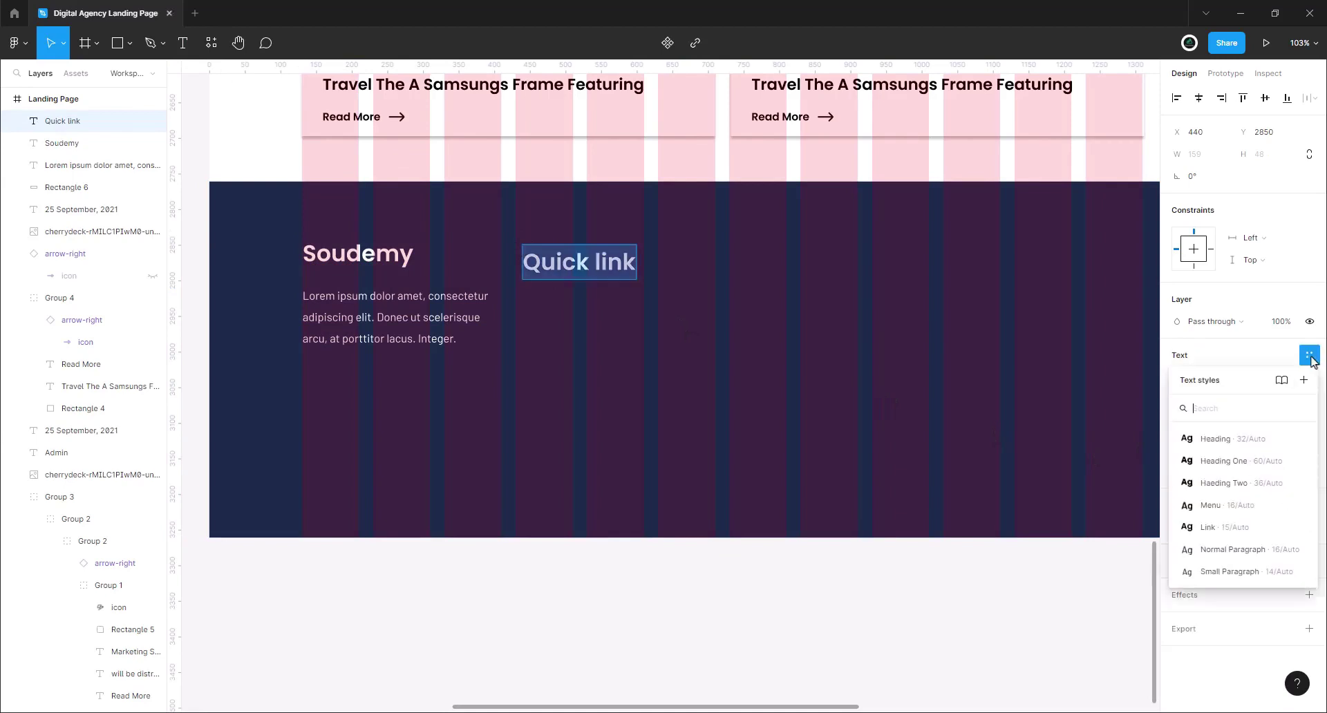
pyautogui.click(1227, 528)
pyautogui.click(1309, 355)
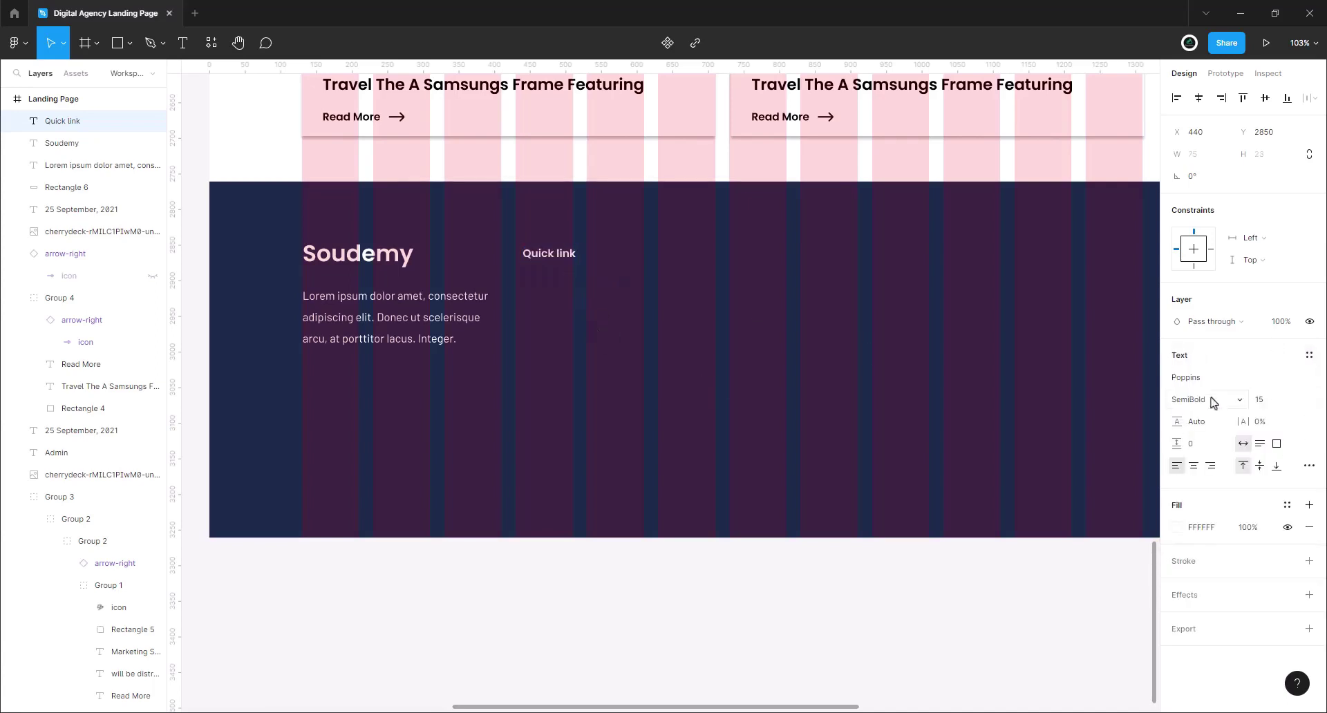
pyautogui.click(1262, 399)
pyautogui.write('0')
pyautogui.press('Return')
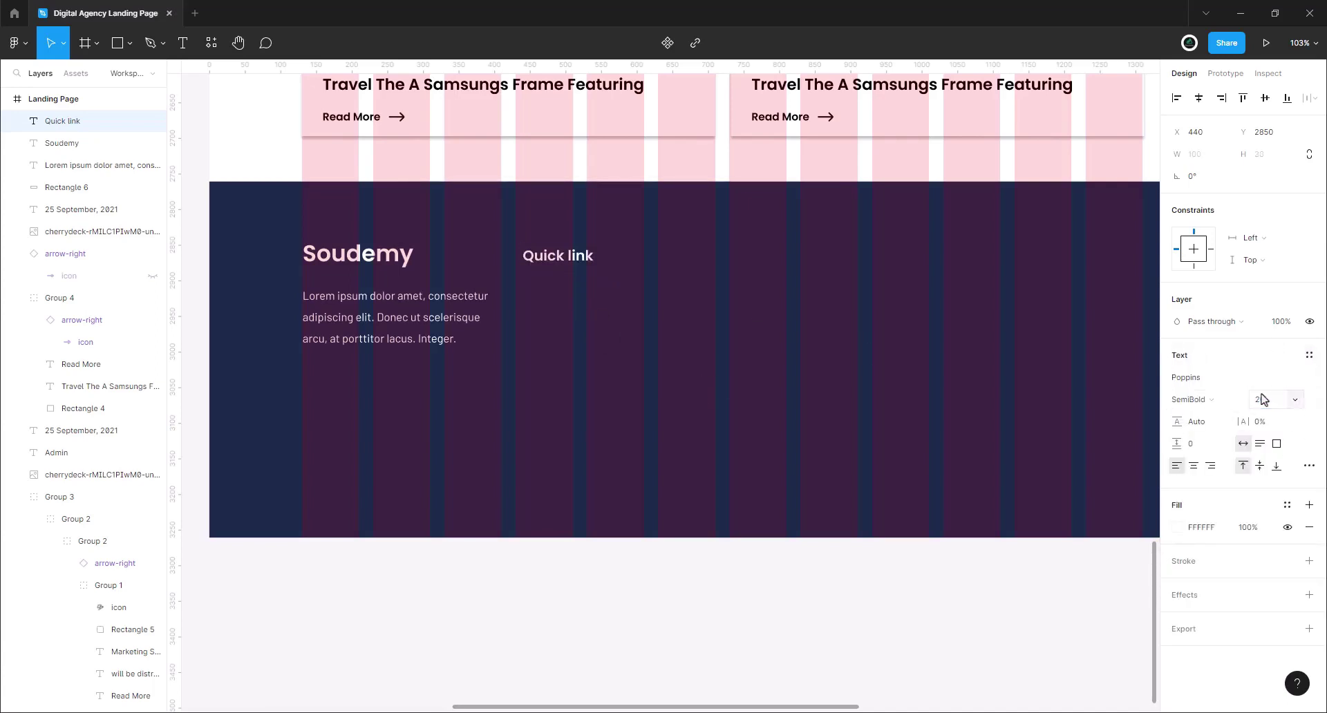
# - Duplicate Quick link to the right twice, retyping the copies as 'Products' and 'Contact Info'
pyautogui.moveTo(565, 272); pyautogui.dragTo(987, 258)
pyautogui.click(558, 258)
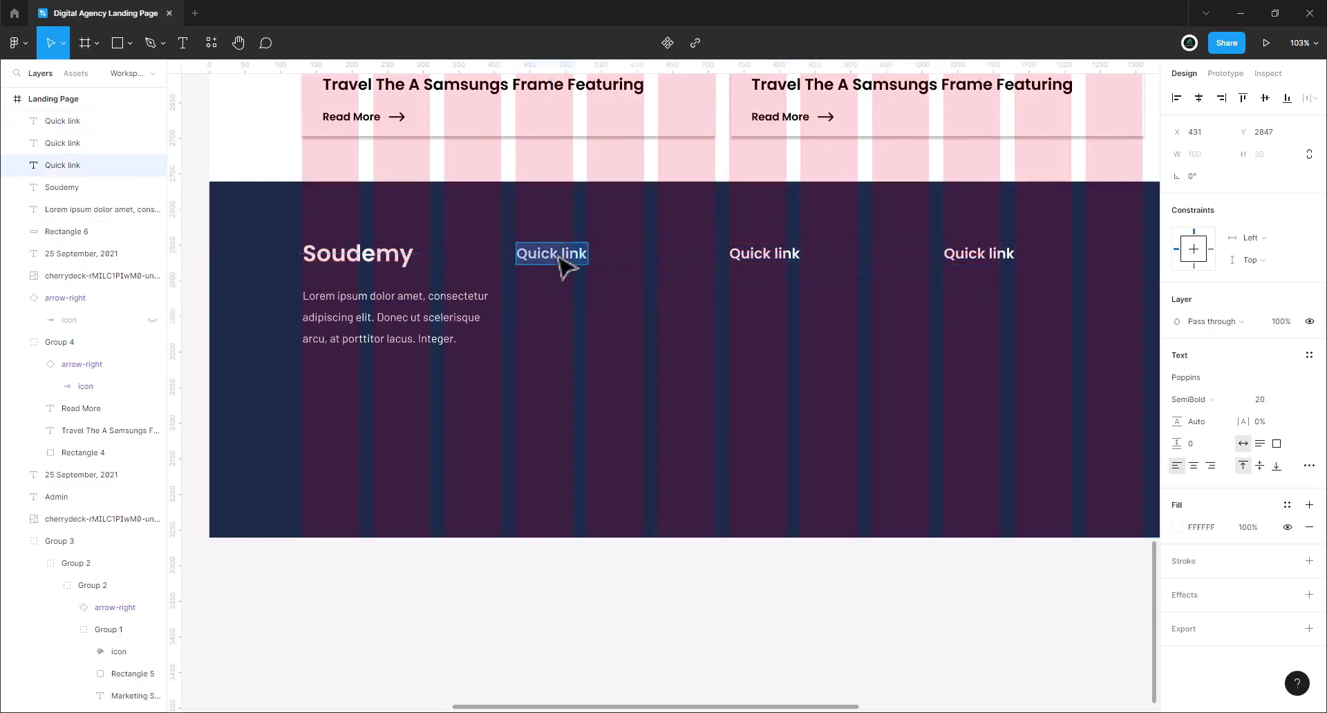
pyautogui.doubleClick(747, 253)
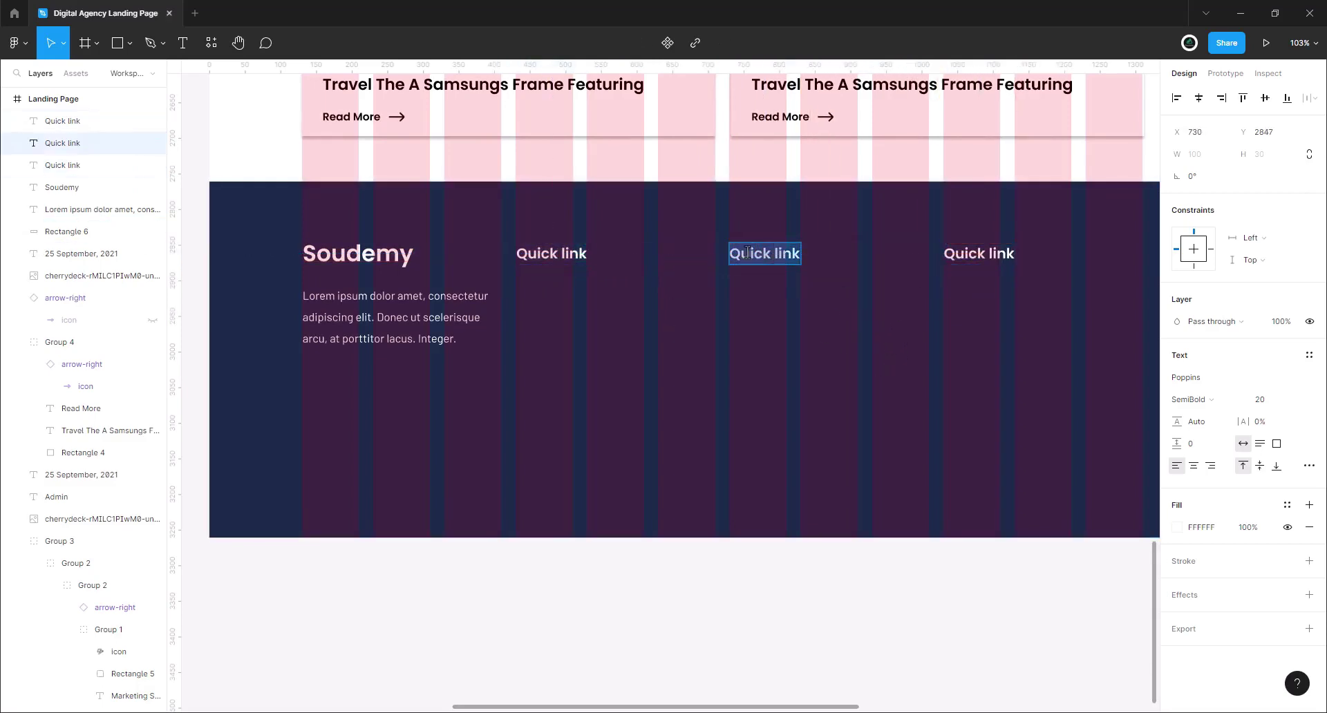
pyautogui.write('Products')
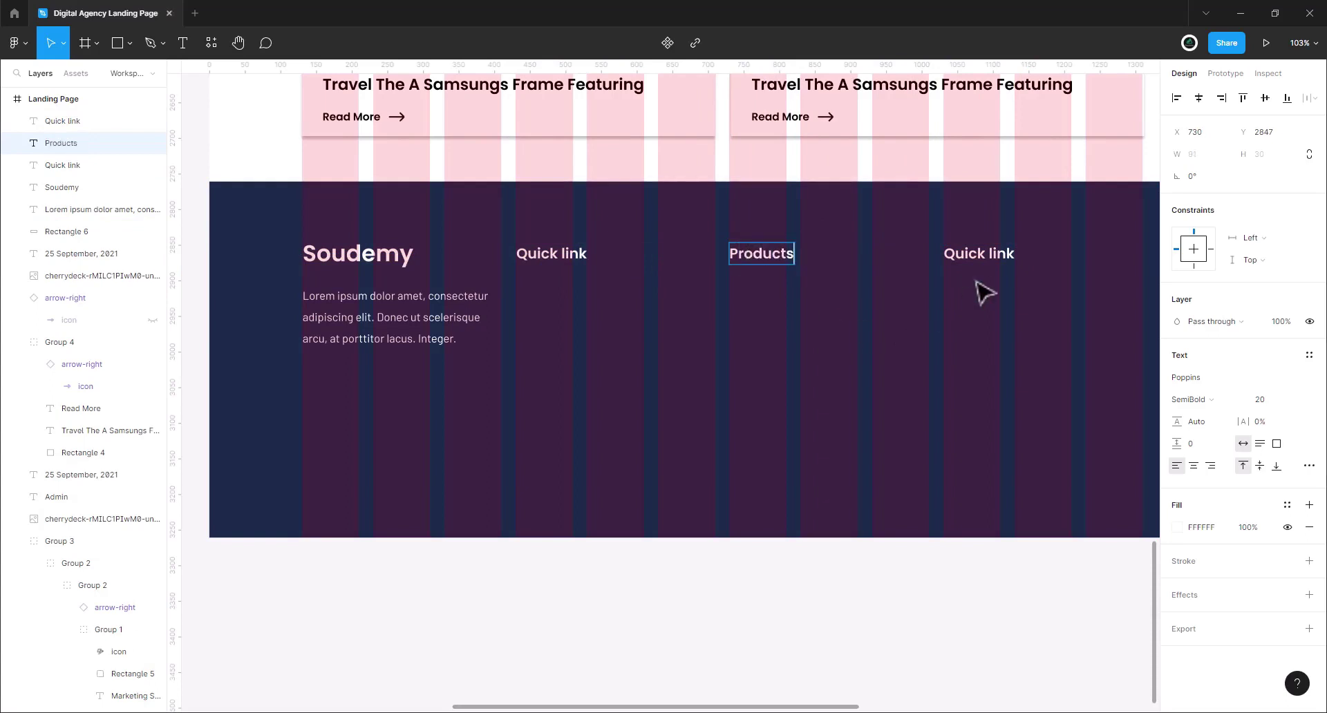
pyautogui.click(987, 251)
pyautogui.doubleClick(986, 251)
pyautogui.write('Cont')
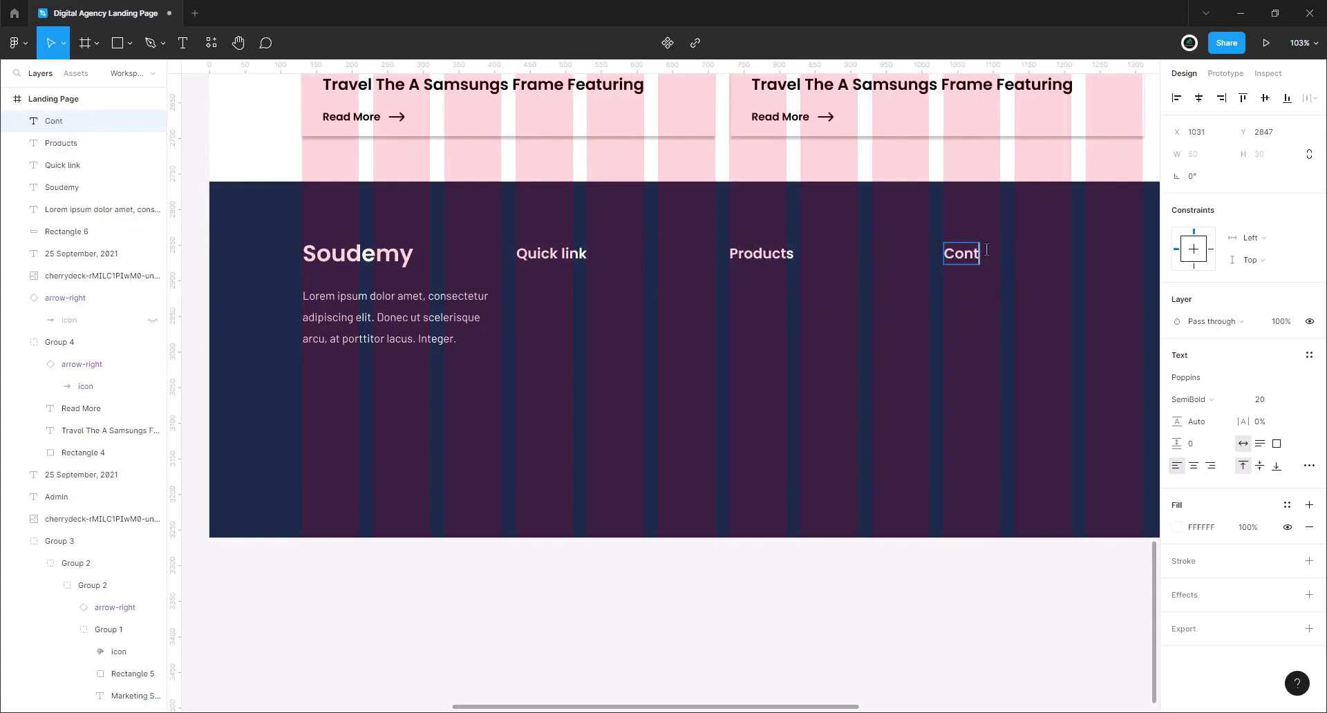
pyautogui.write('nfo')
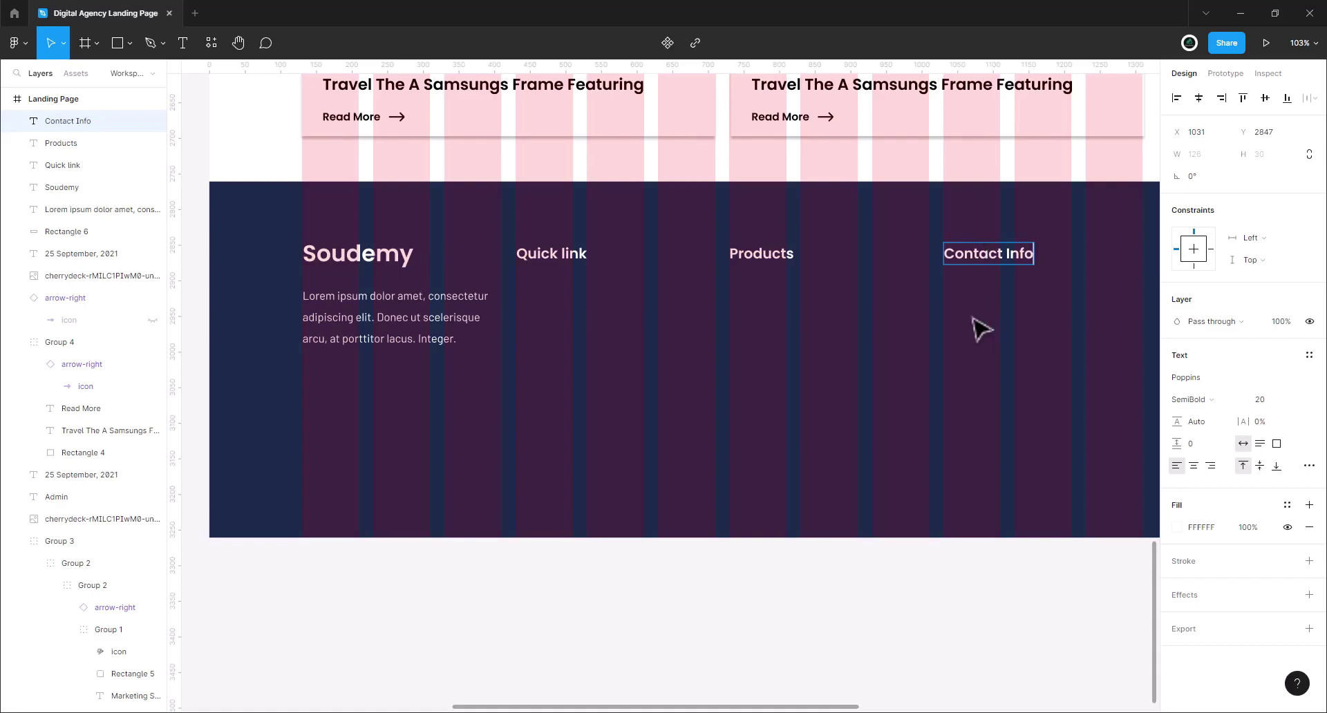
pyautogui.press('Escape')
pyautogui.click(572, 260)
pyautogui.click(548, 323)
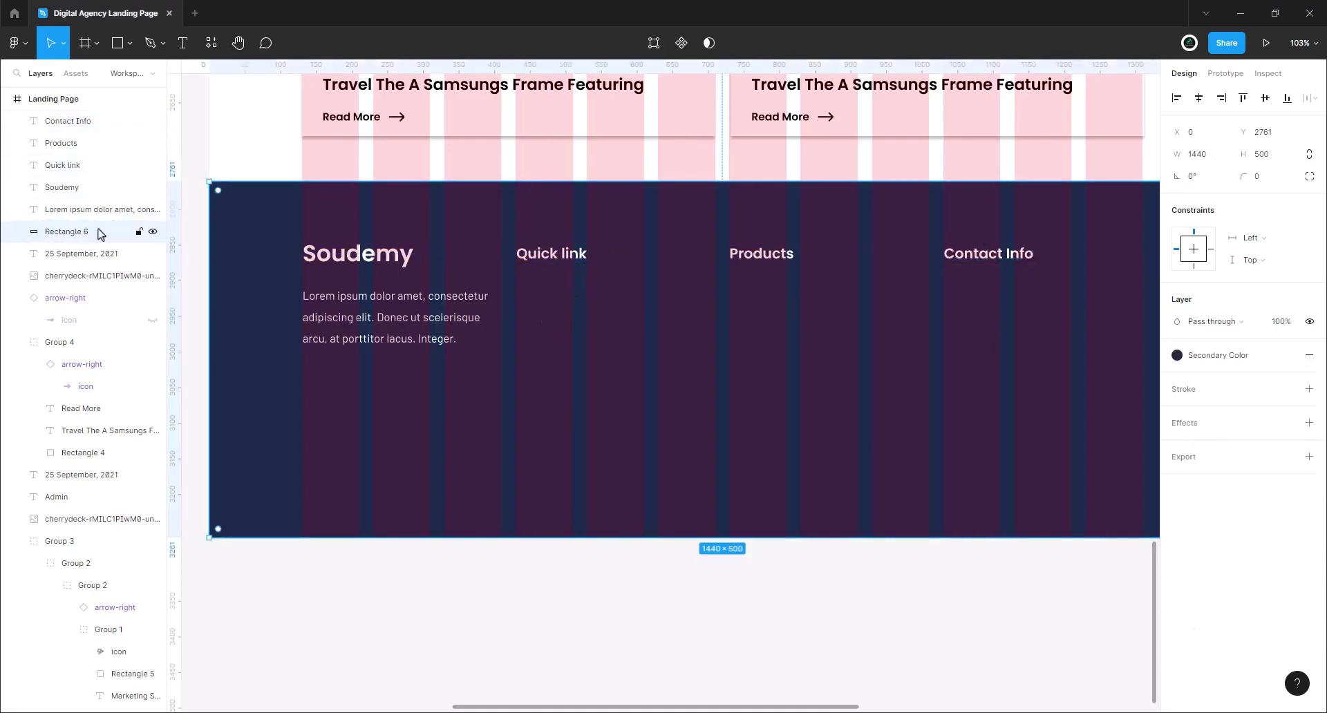
pyautogui.click(183, 43)
# - Add a SemiBold 'Home' text below Quick link, based on Normal Paragraph
pyautogui.click(517, 284)
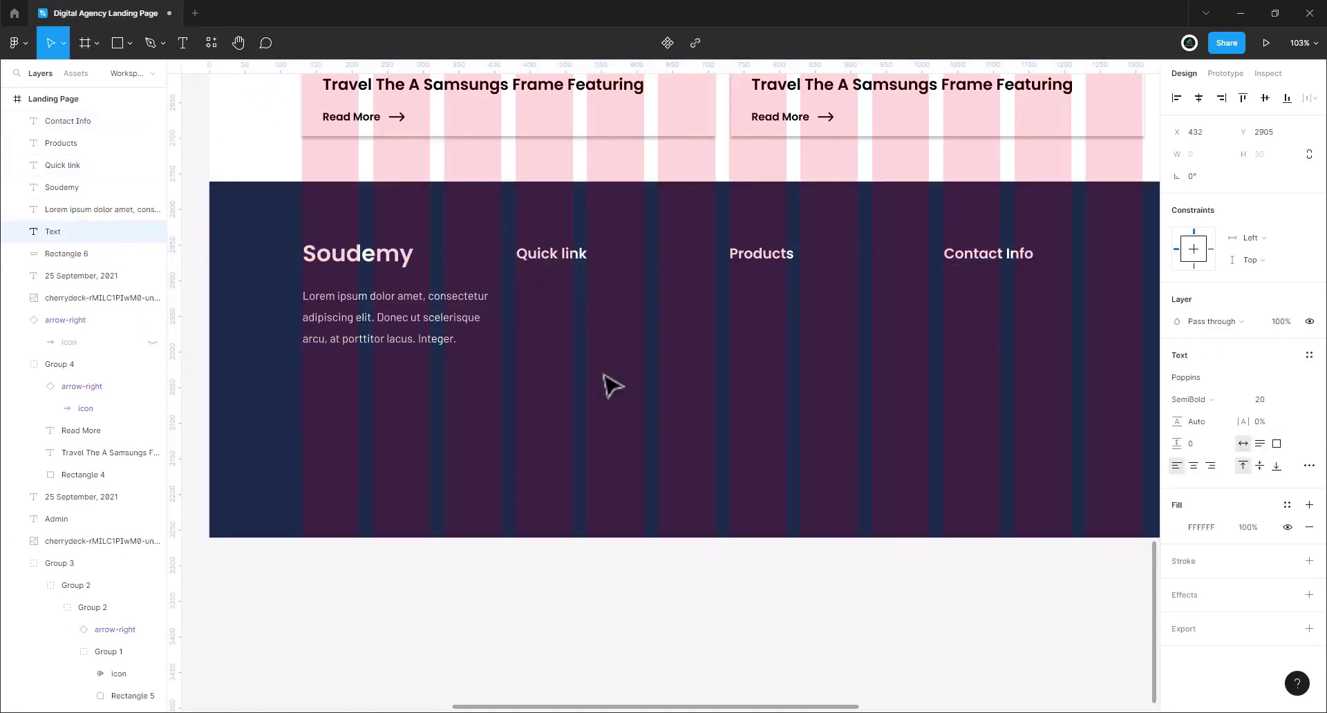
pyautogui.write('Home')
pyautogui.press('Escape')
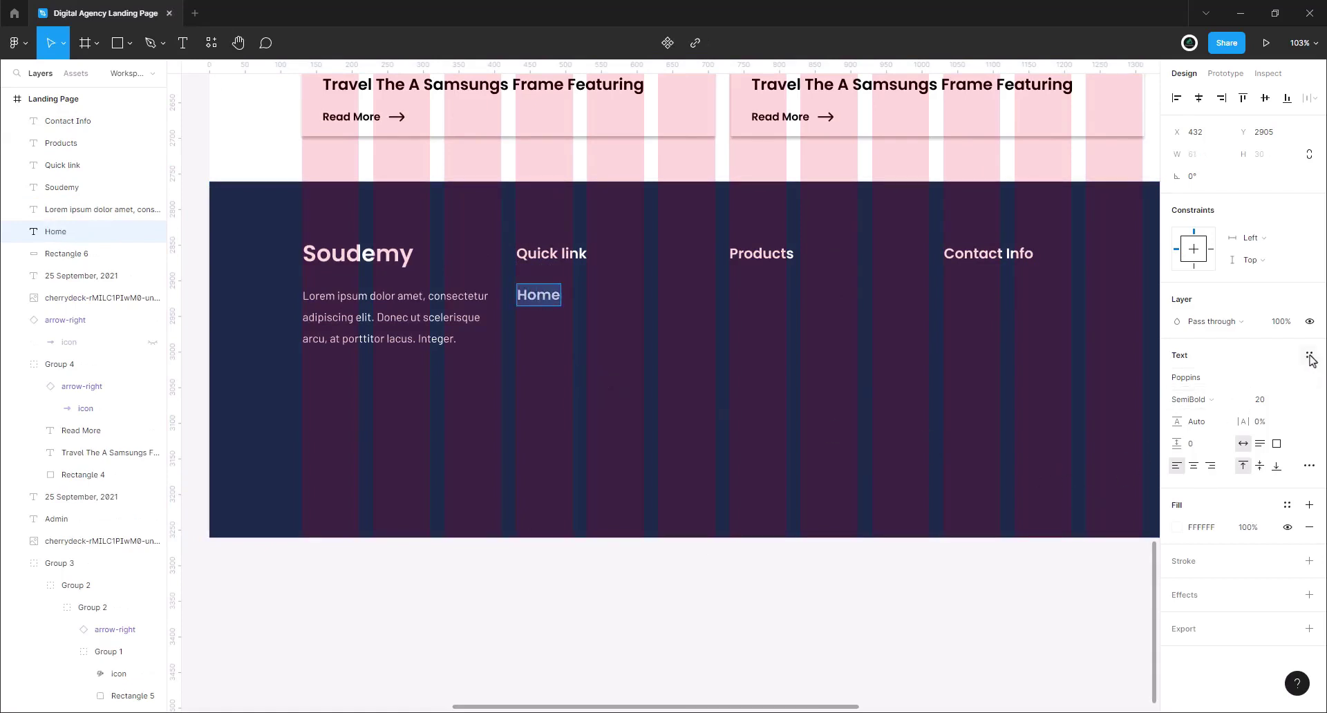
pyautogui.click(1310, 356)
pyautogui.click(1251, 553)
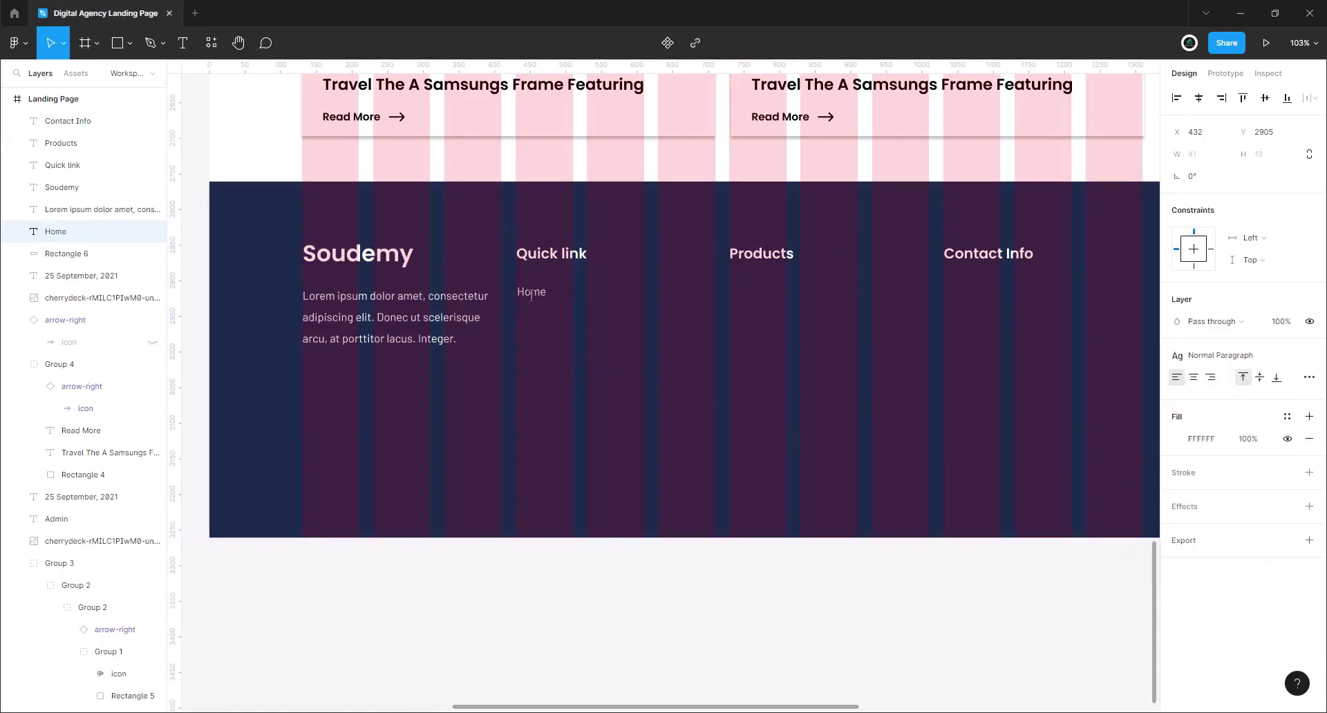
pyautogui.hotkey('ctrl', 'a')
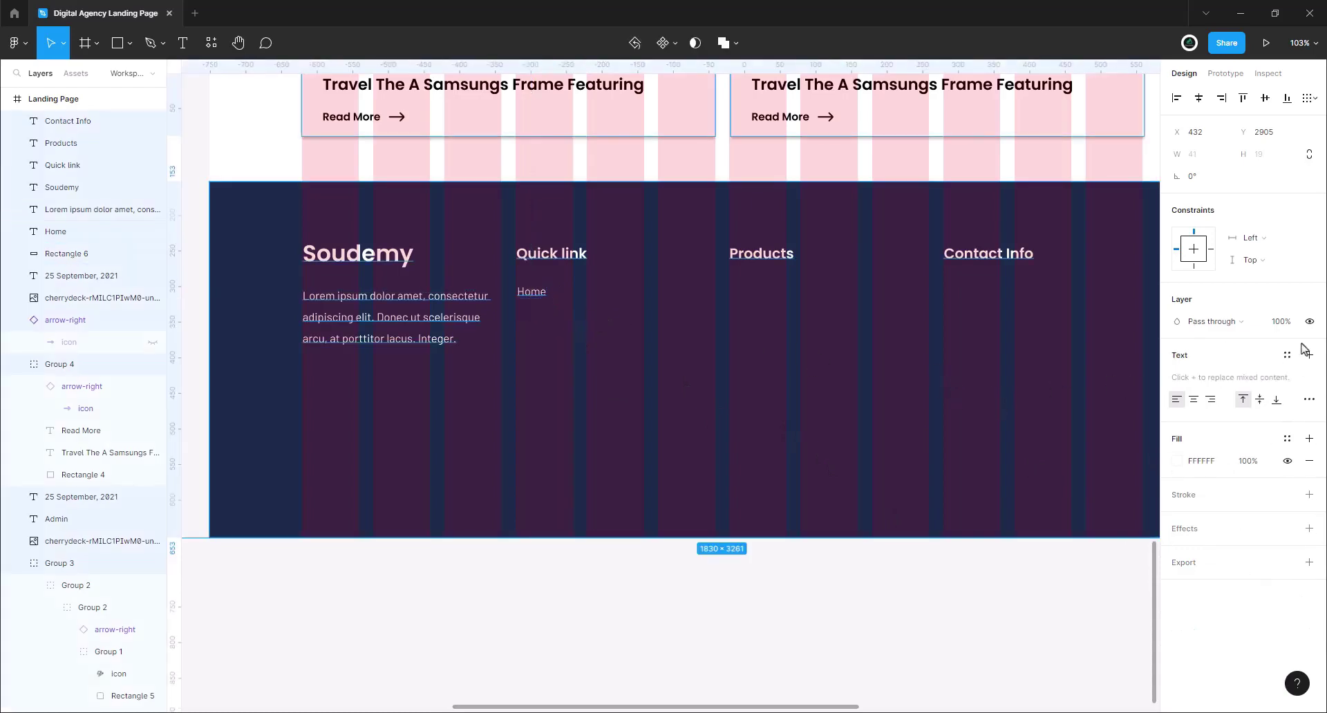
pyautogui.click(534, 295)
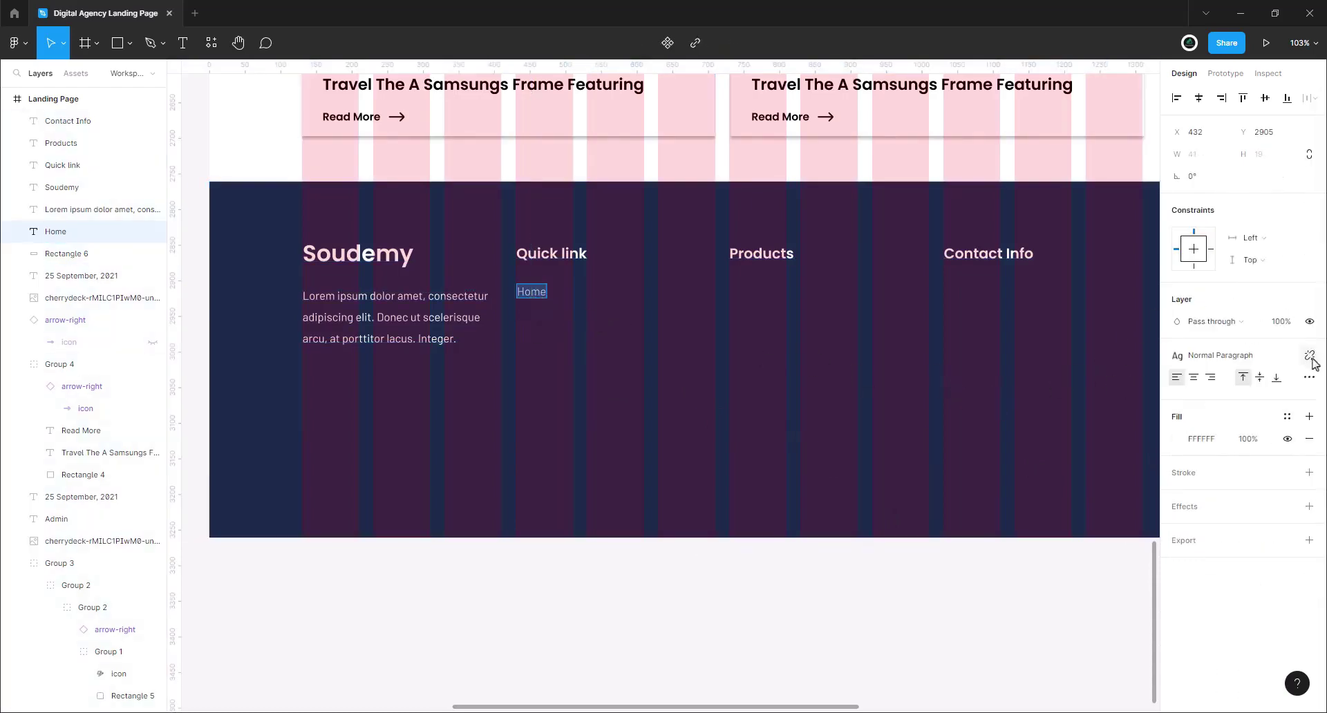
pyautogui.click(1310, 357)
pyautogui.click(1211, 400)
pyautogui.click(1211, 435)
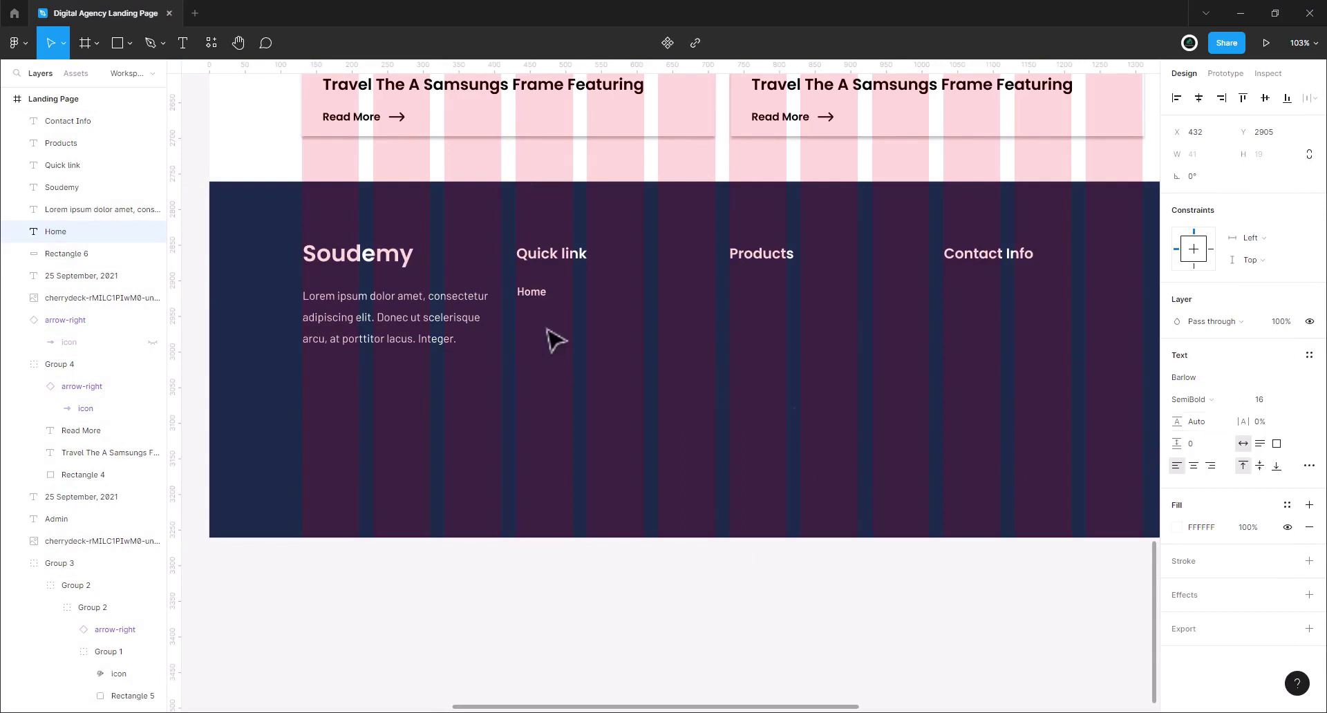
pyautogui.moveTo(536, 295); pyautogui.dragTo(546, 297)
pyautogui.click(612, 310)
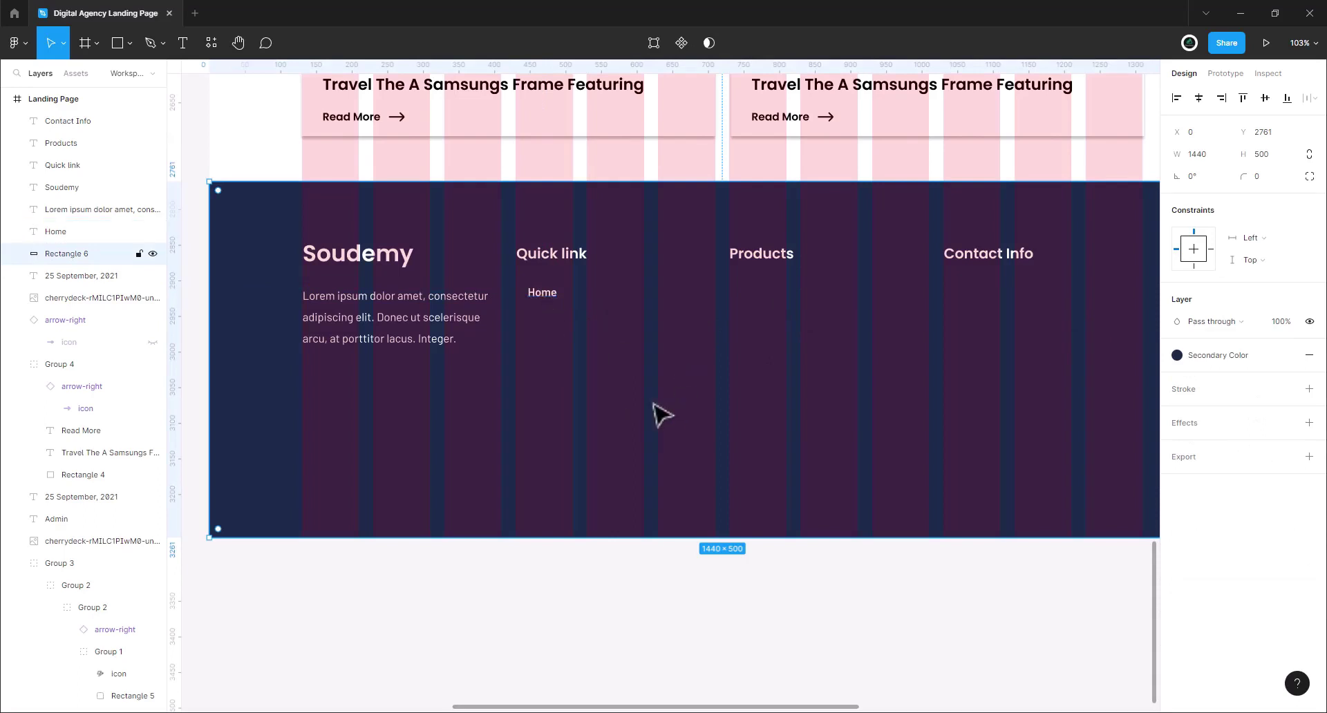
pyautogui.click(540, 299)
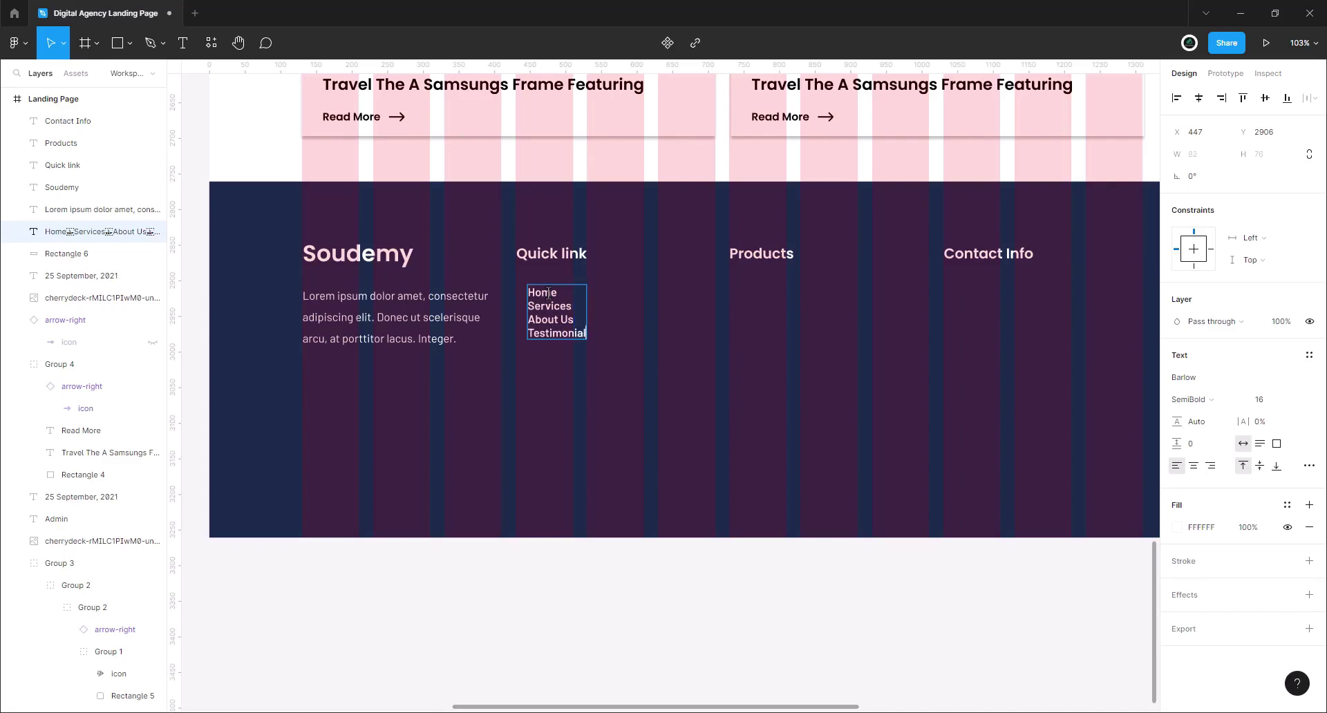
# - Style the Home/Services/About Us/Testimonial/News list as Normal Paragraph, 30 line height, under Quick link
pyautogui.write('s')
pyautogui.hotkey('ctrl', 'a')
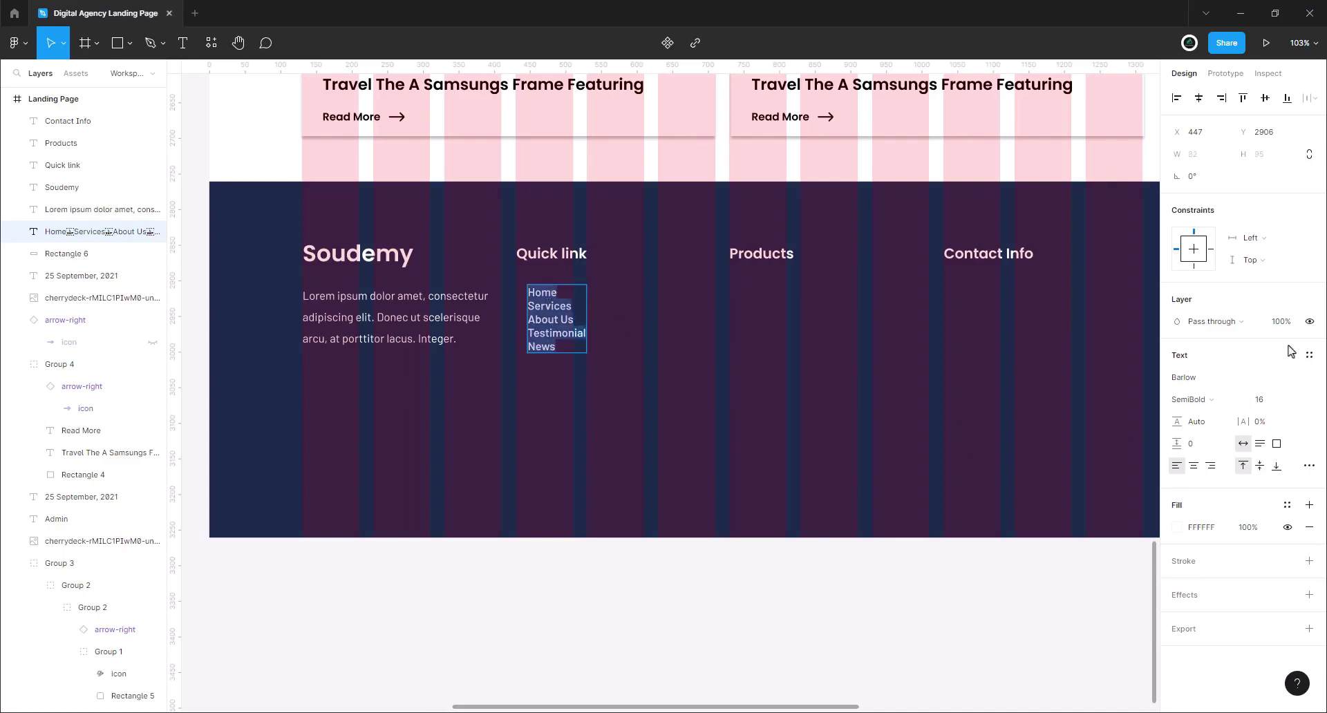
pyautogui.click(1311, 359)
pyautogui.click(1234, 551)
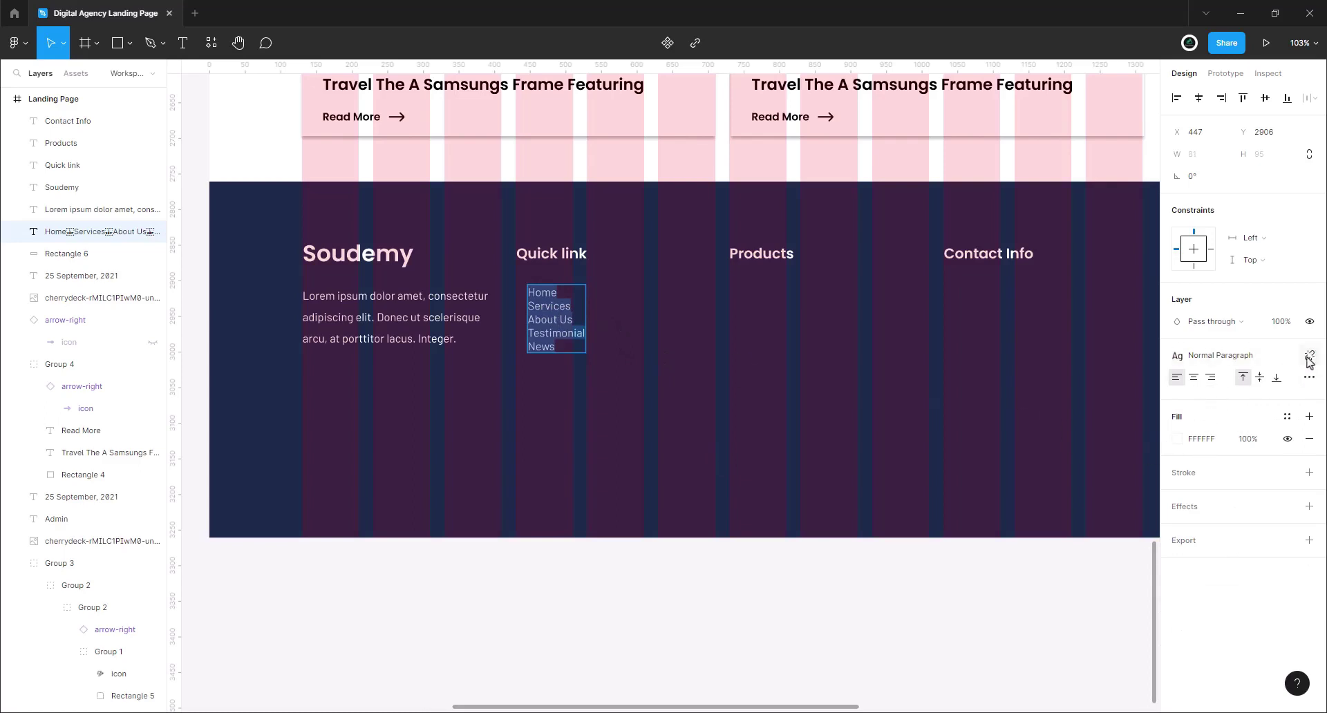
pyautogui.click(1310, 360)
pyautogui.click(1201, 422)
pyautogui.write('30')
pyautogui.press('Return')
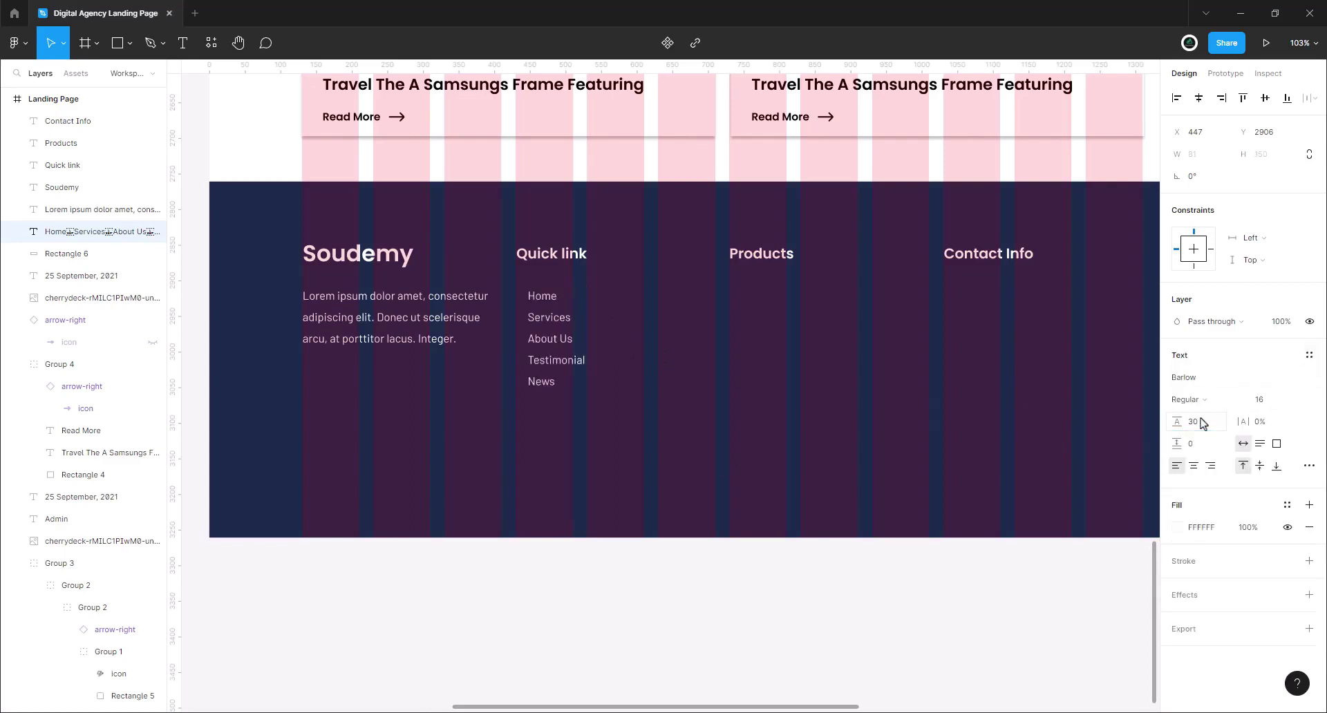
pyautogui.moveTo(566, 330); pyautogui.dragTo(555, 326)
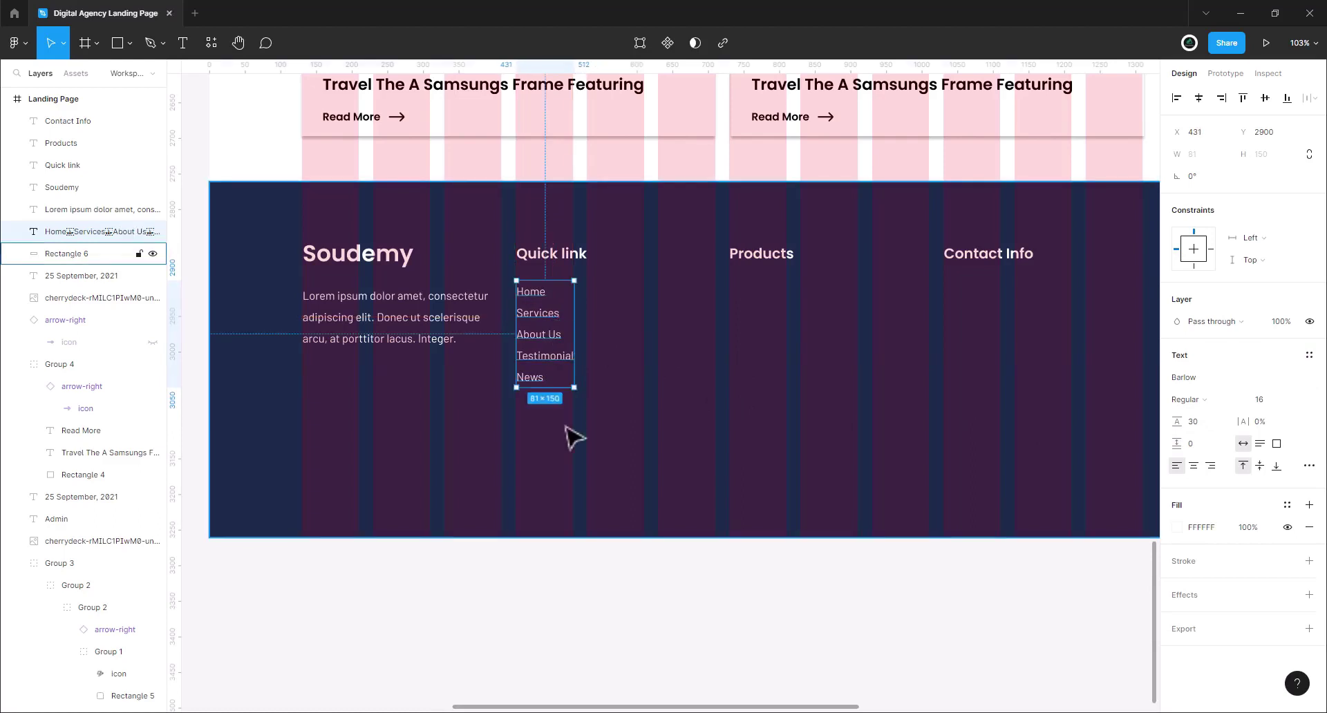
# - Copy the link list under Products and another copy under Contact Info
pyautogui.click(640, 399)
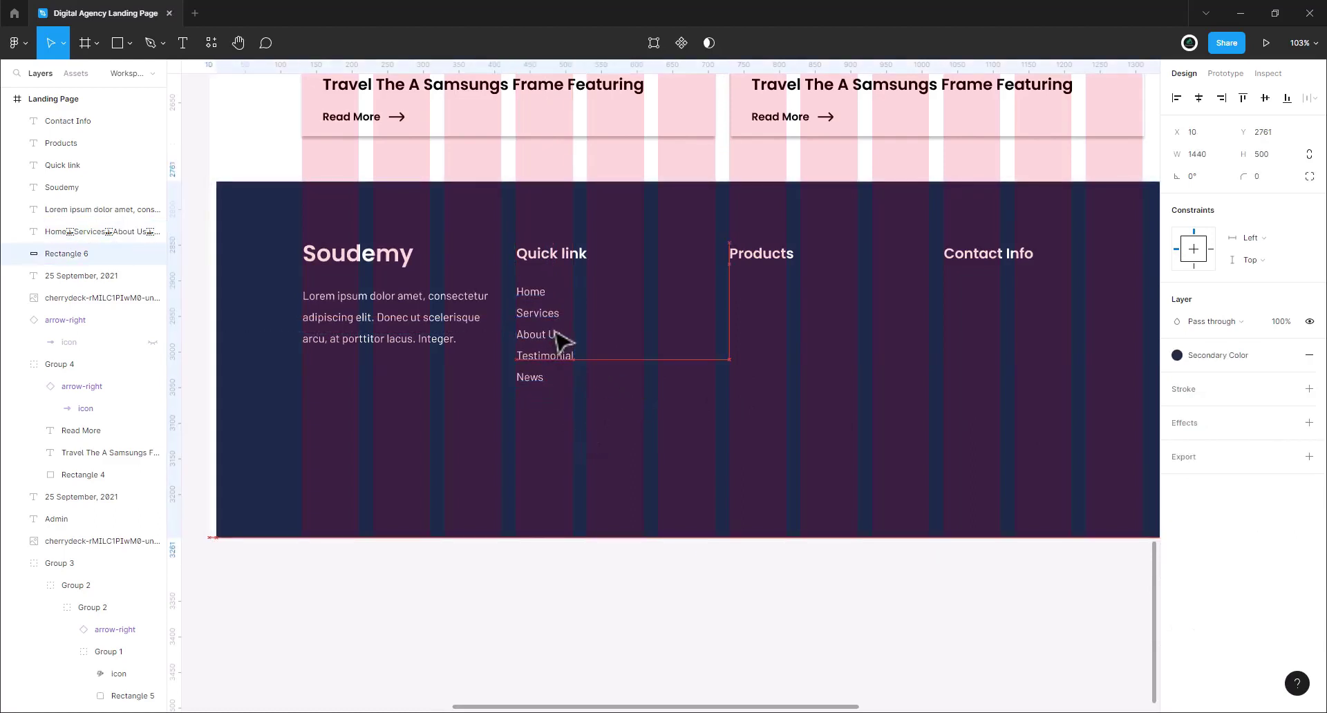
pyautogui.moveTo(548, 336)
pyautogui.mouseDown()
pyautogui.moveTo(553, 318)
pyautogui.moveTo(767, 329)
pyautogui.mouseUp()
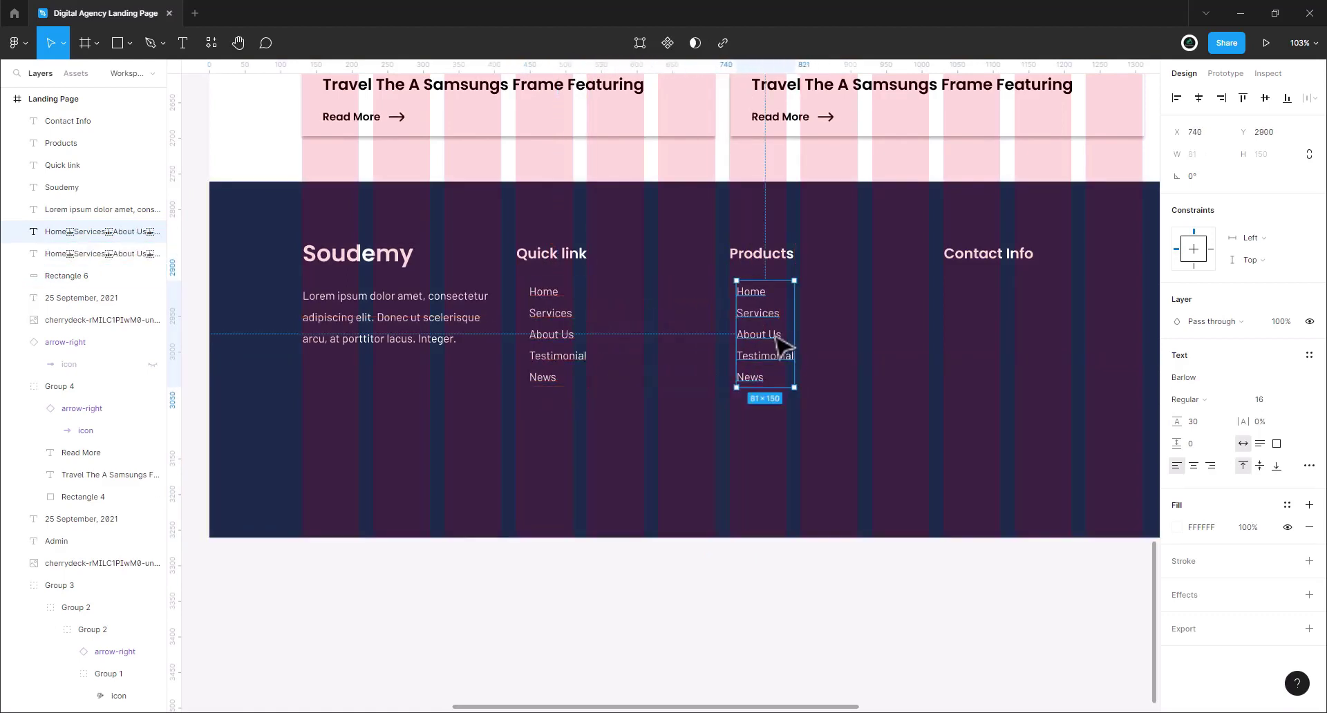
pyautogui.moveTo(787, 348); pyautogui.dragTo(804, 348)
pyautogui.click(972, 374)
pyautogui.moveTo(971, 374); pyautogui.dragTo(712, 357)
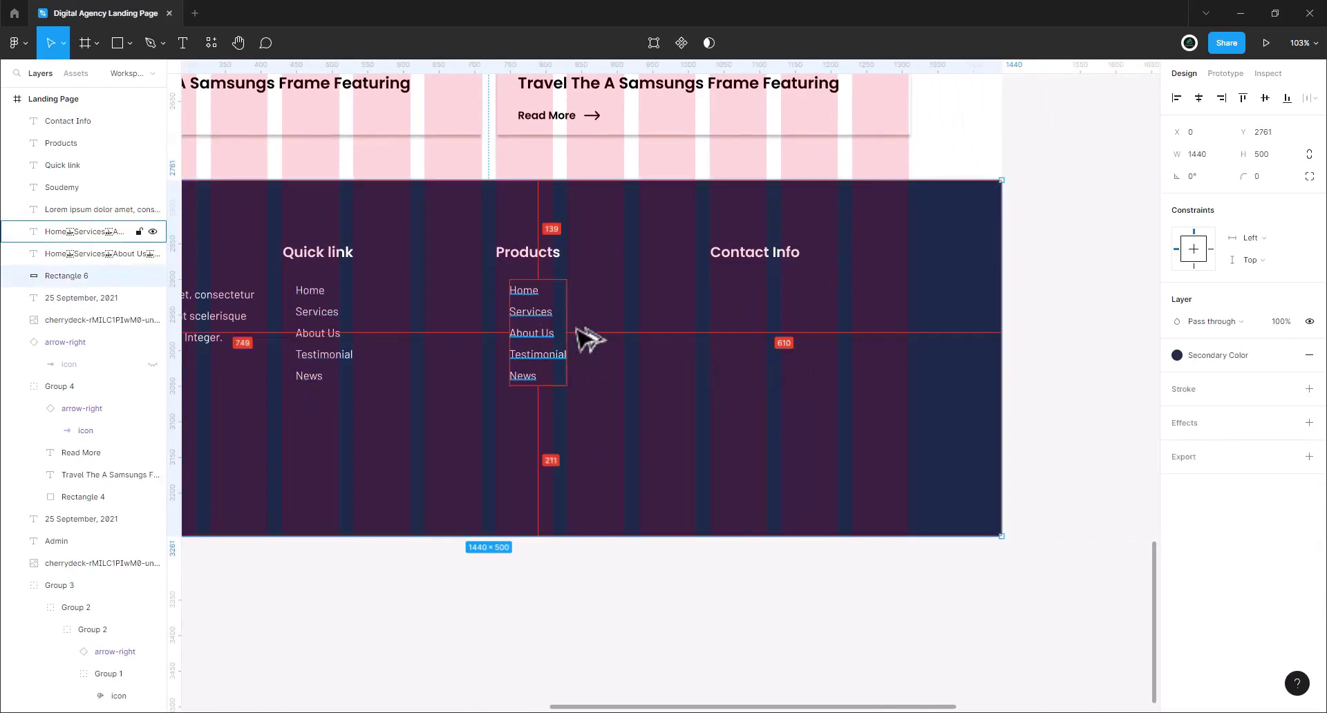
pyautogui.click(531, 339)
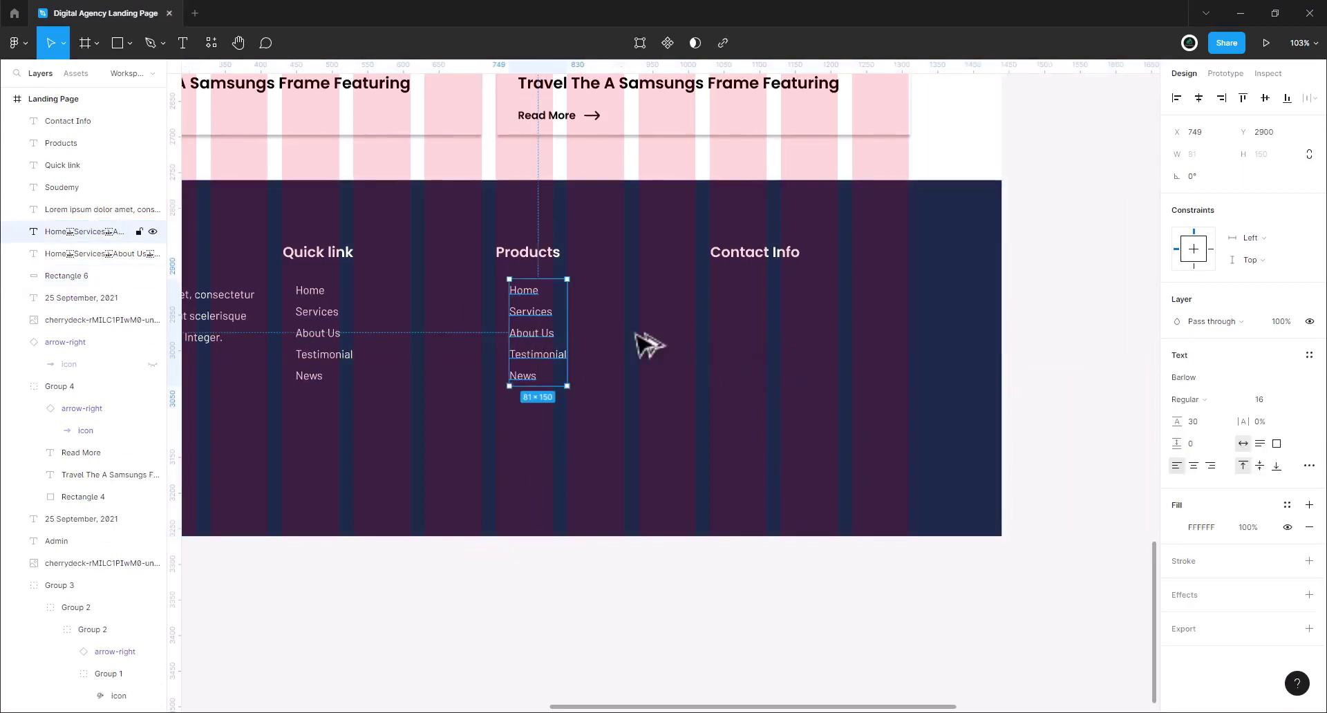
pyautogui.moveTo(536, 344)
pyautogui.mouseDown()
pyautogui.moveTo(754, 340)
pyautogui.moveTo(722, 358)
pyautogui.mouseUp()
# - Drop Testimonial and News from the copy and replace Home and Services with a phone number and e-mail
pyautogui.doubleClick(755, 376)
pyautogui.press('BackSpace')
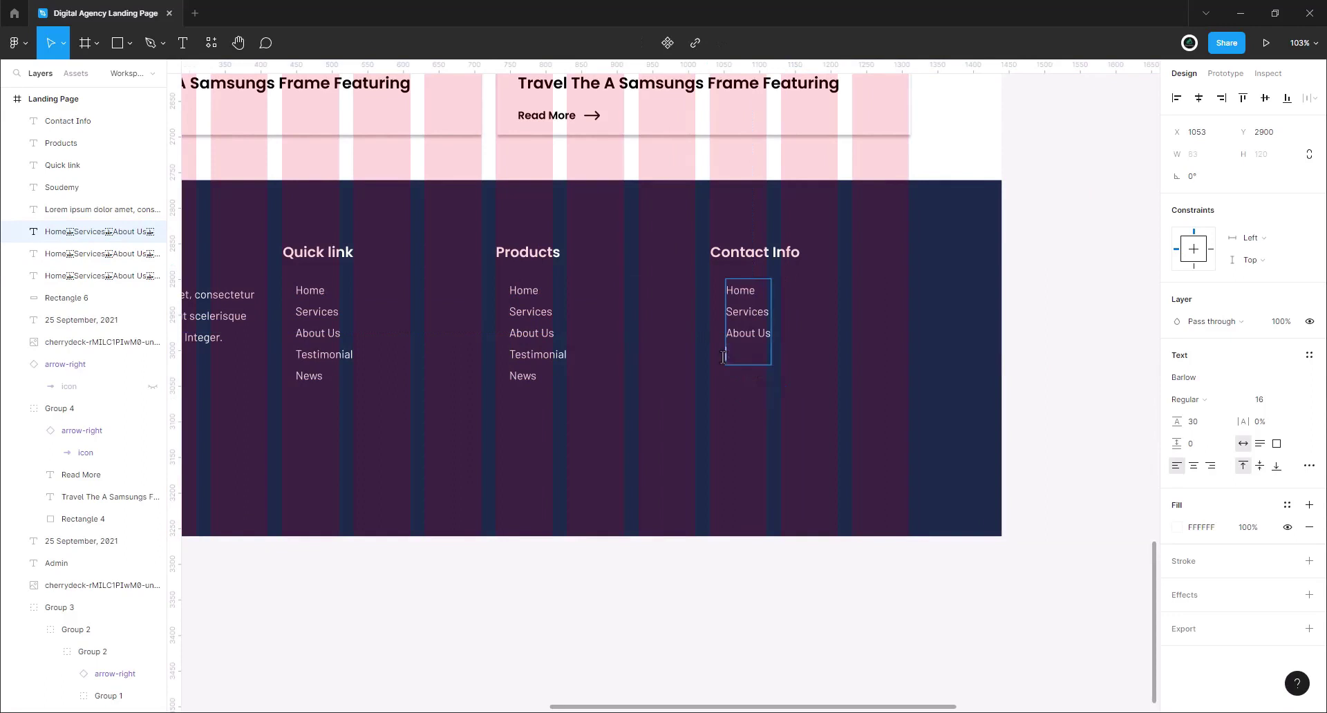
pyautogui.press('BackSpace')
pyautogui.doubleClick(741, 291)
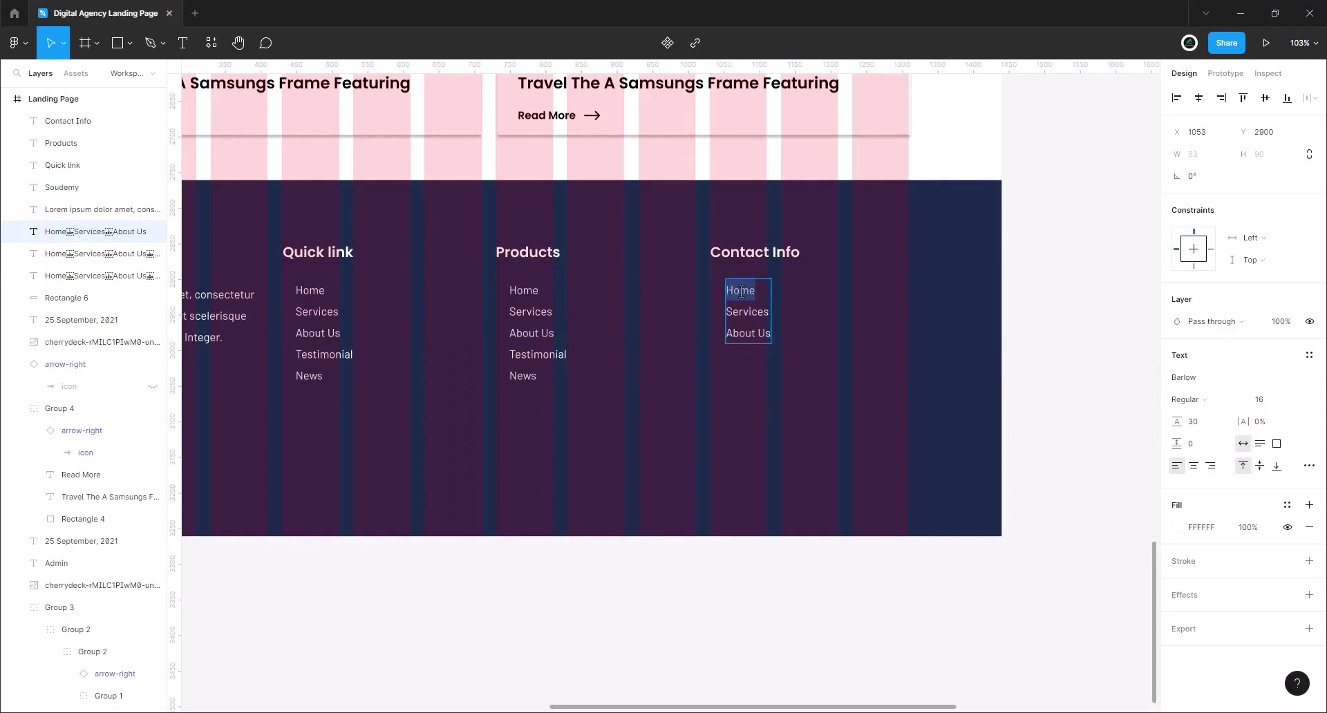
pyautogui.write('+123 (4')
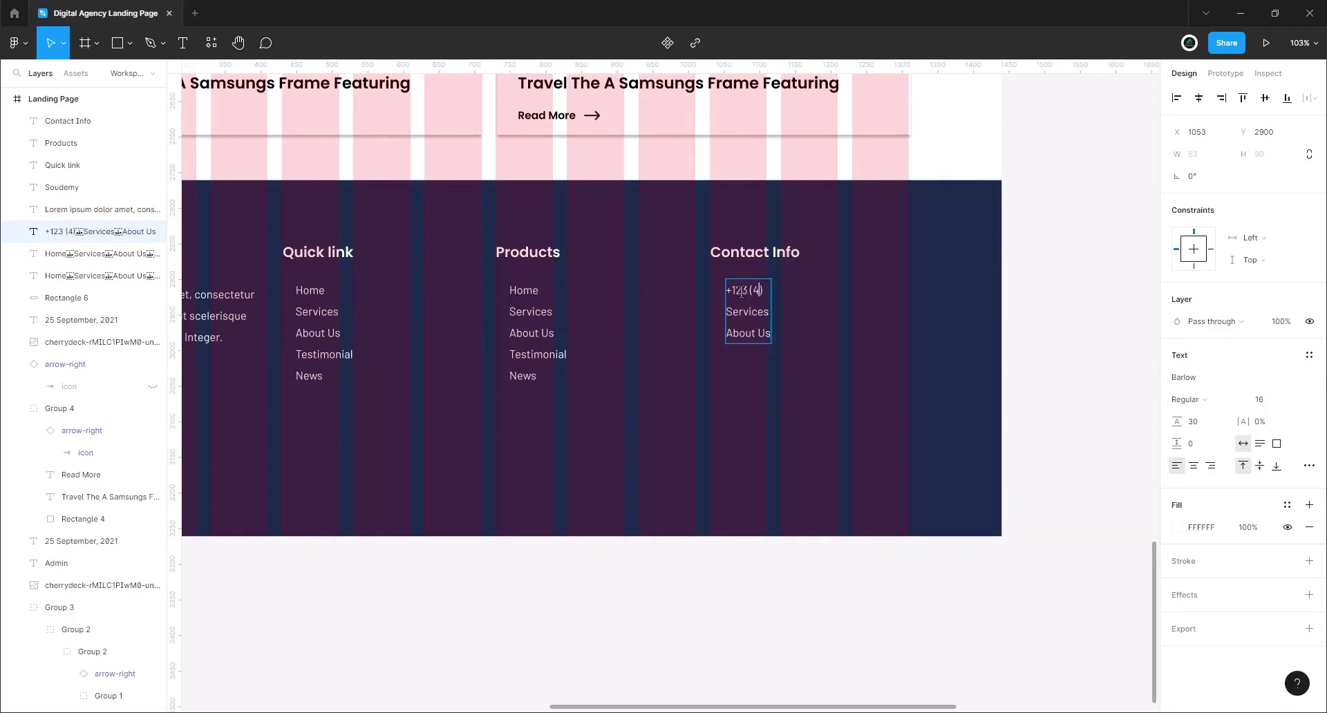
pyautogui.write('567) 890')
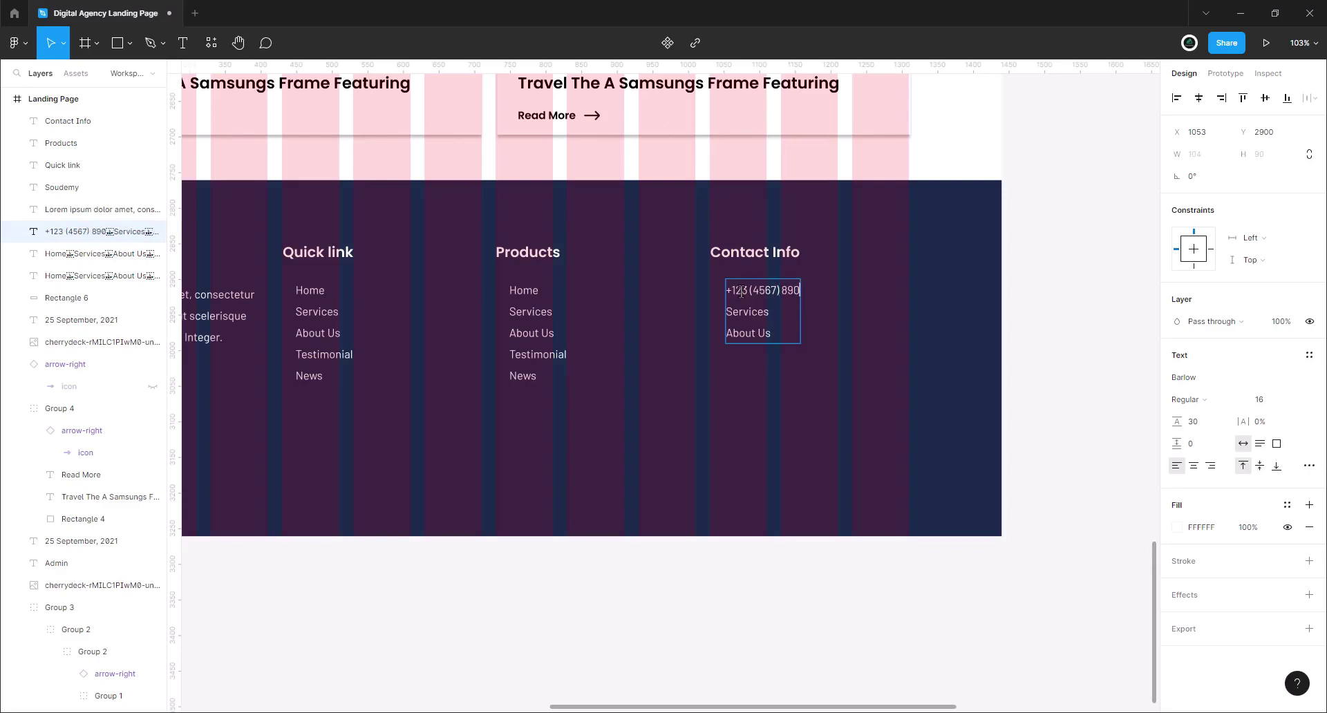
pyautogui.moveTo(771, 312); pyautogui.dragTo(728, 313)
pyautogui.press('BackSpace')
pyautogui.write('.com')
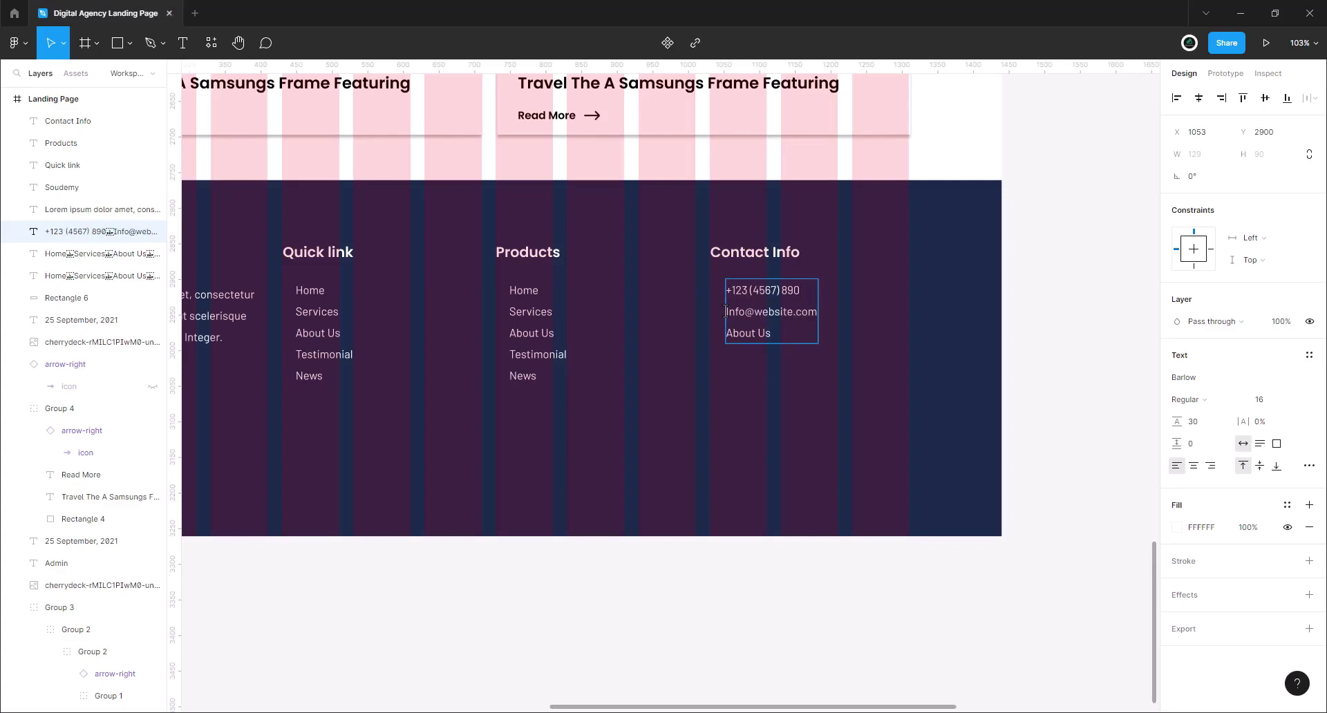
# - Replace the About Us line with the pasted postal address split over two lines
pyautogui.moveTo(770, 334); pyautogui.dragTo(722, 334)
pyautogui.hscroll(-5, 761, 359)
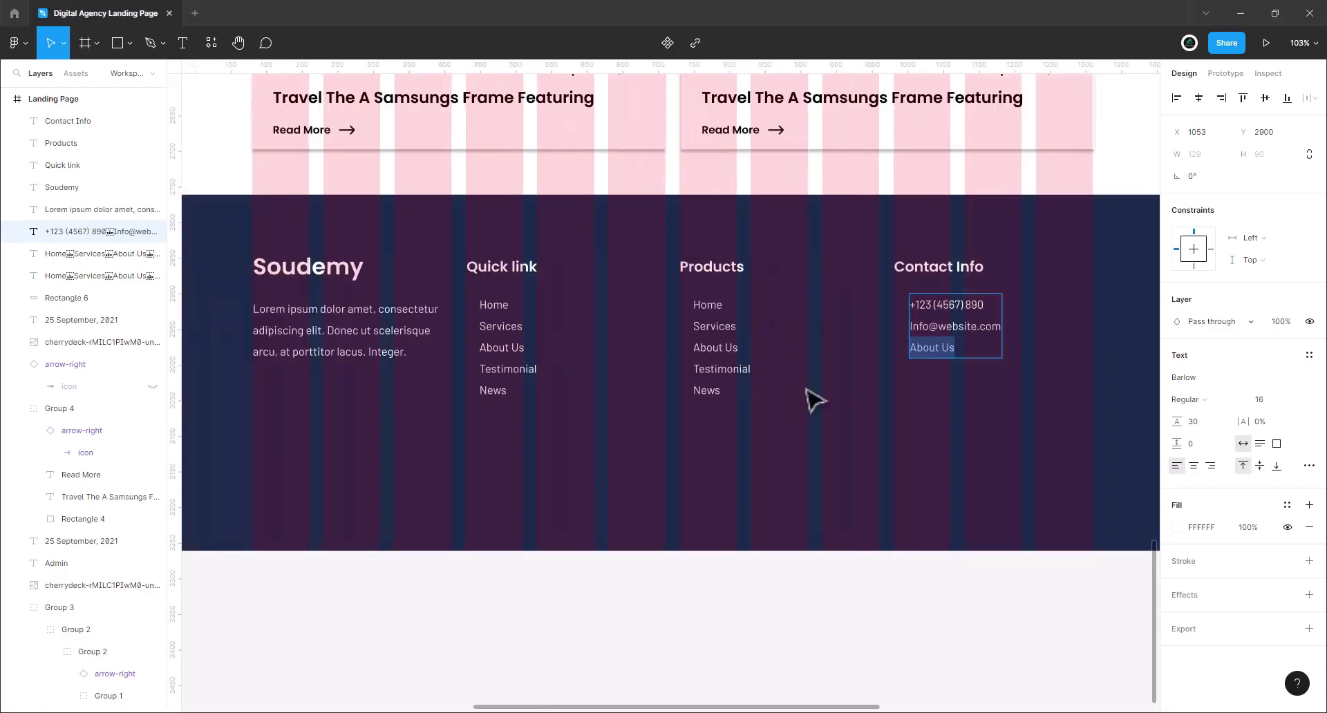
pyautogui.moveTo(956, 347); pyautogui.dragTo(913, 347)
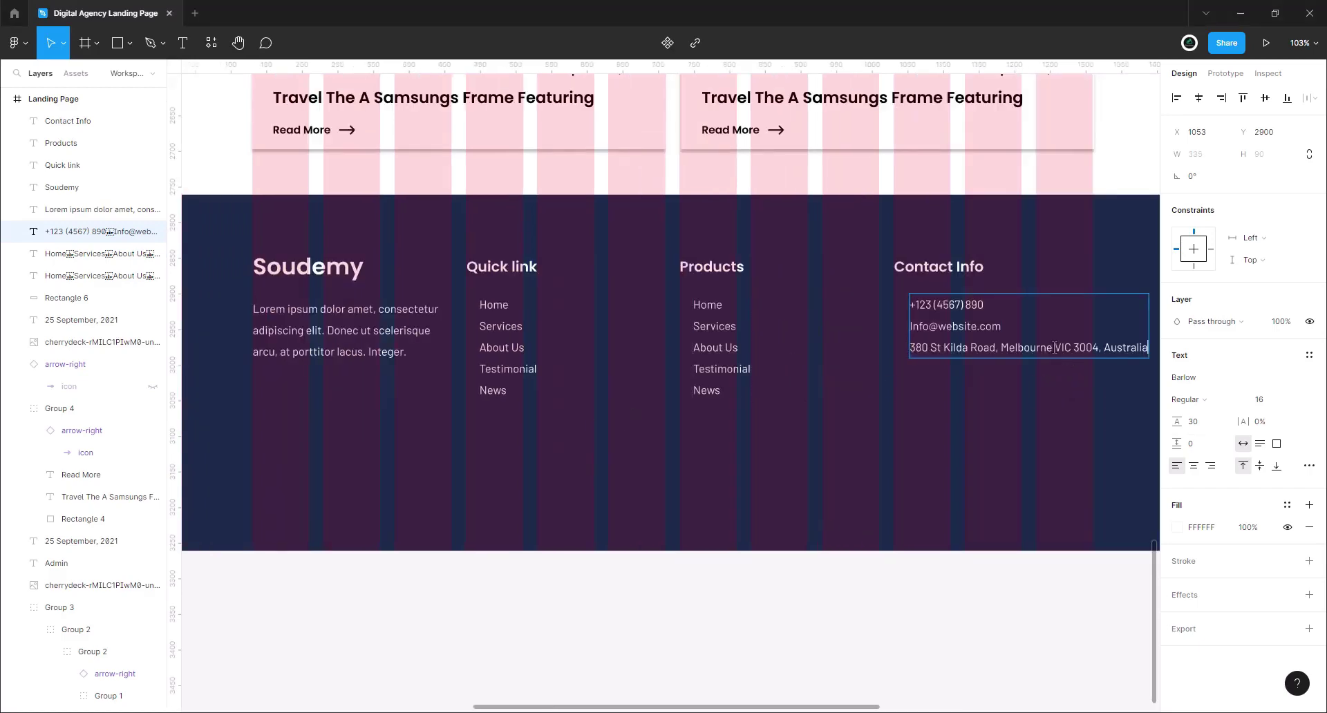
pyautogui.press('Return')
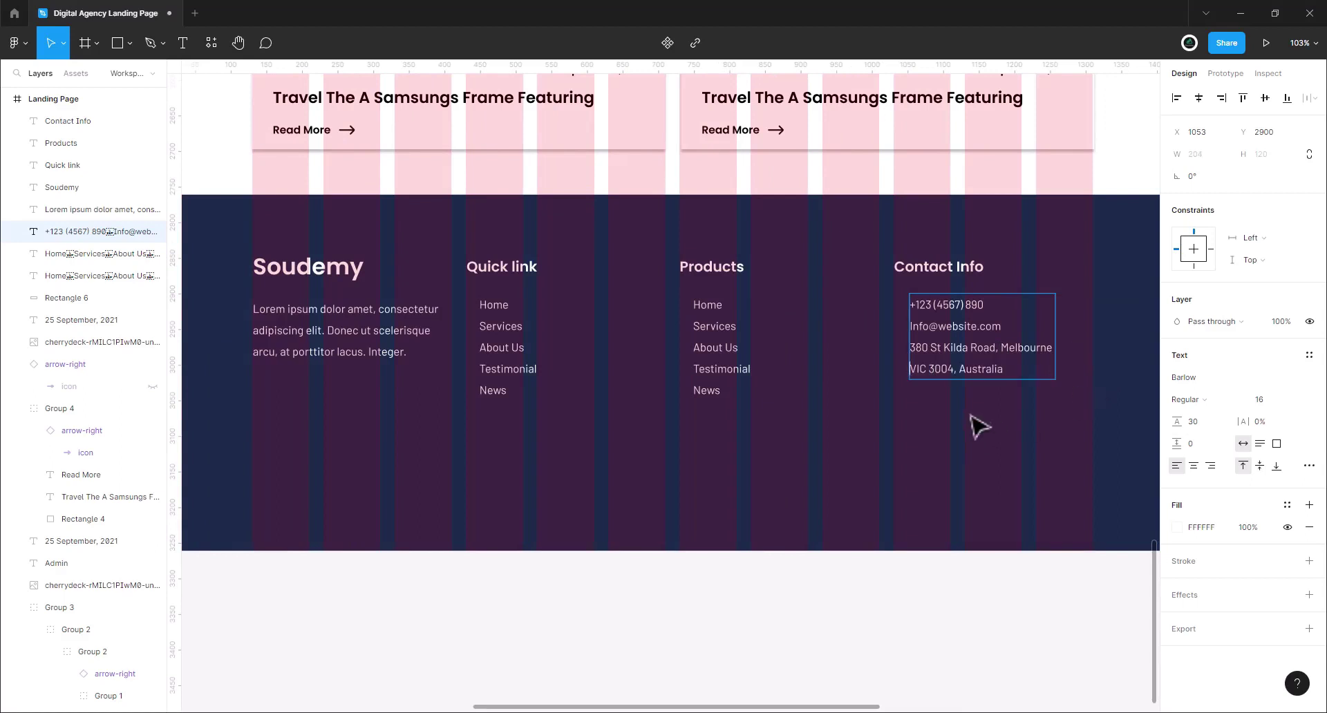
pyautogui.press('Escape')
pyautogui.click(905, 428)
pyautogui.click(954, 344)
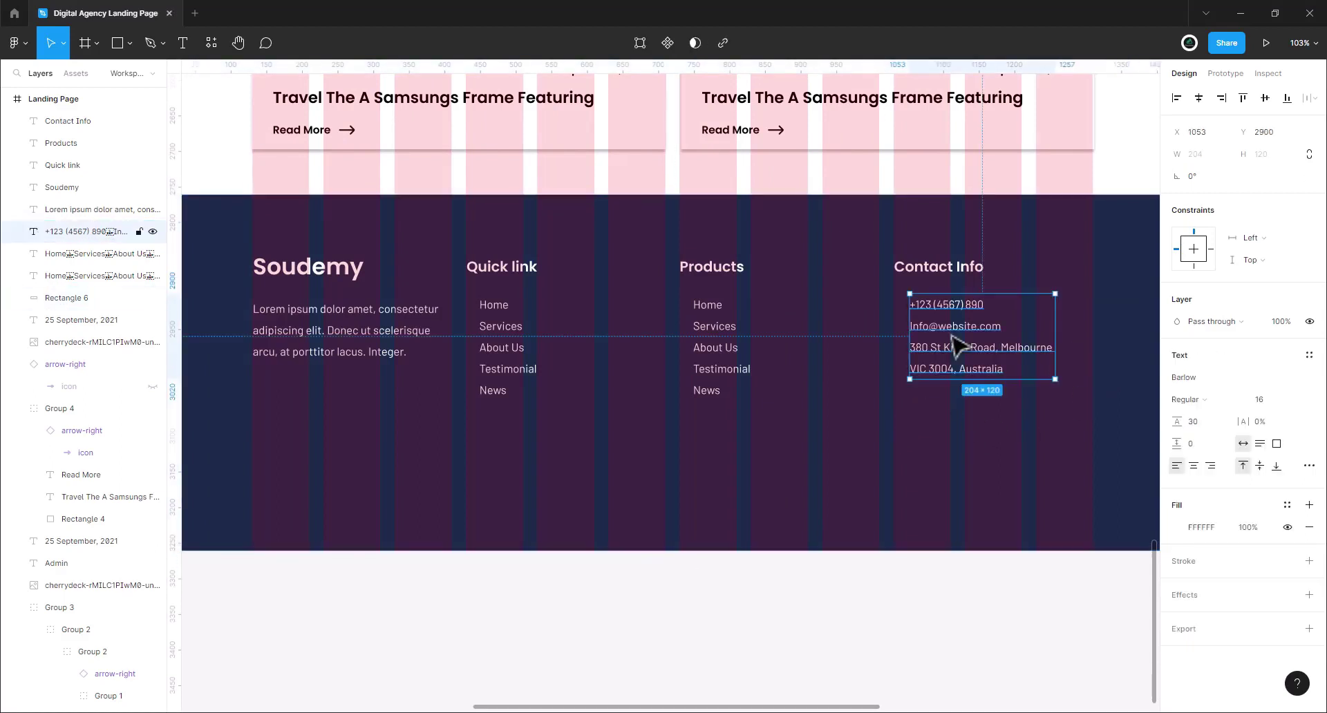
pyautogui.click(854, 383)
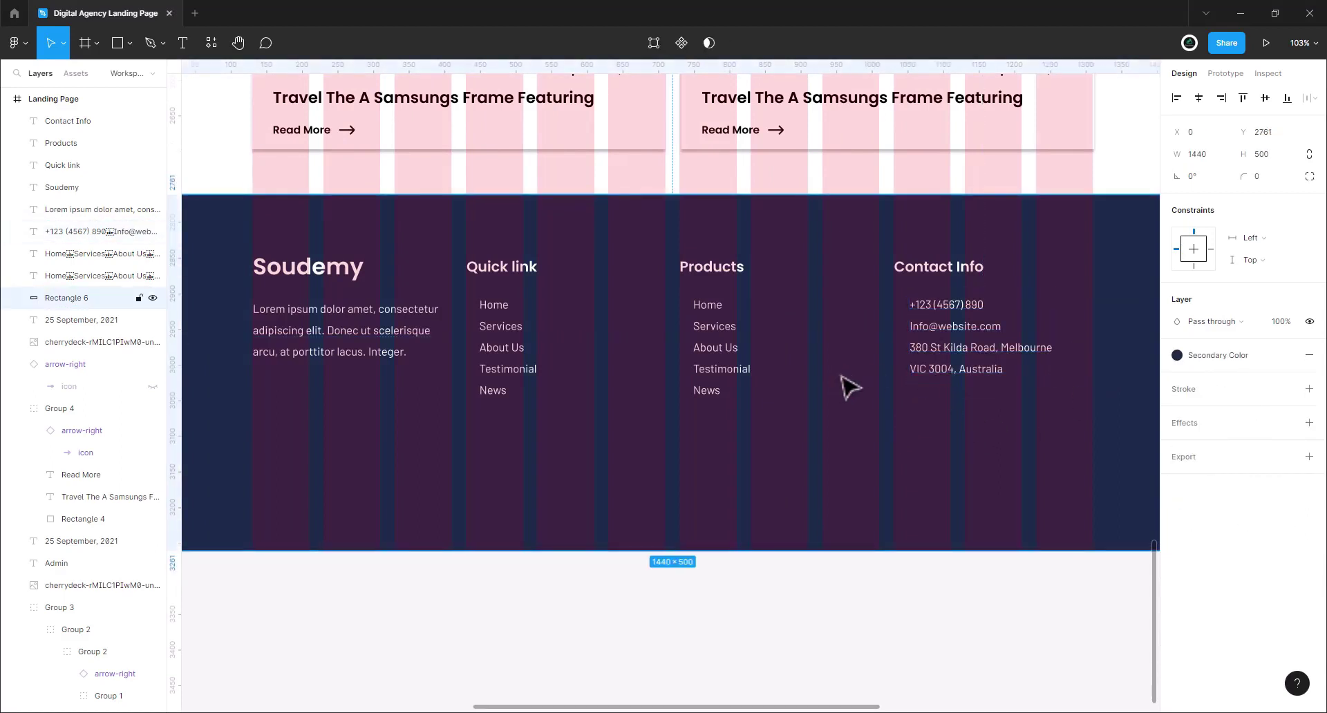
# - Draw a 1180×40 bar across the footer's bottom with corner radius 10
pyautogui.click(119, 46)
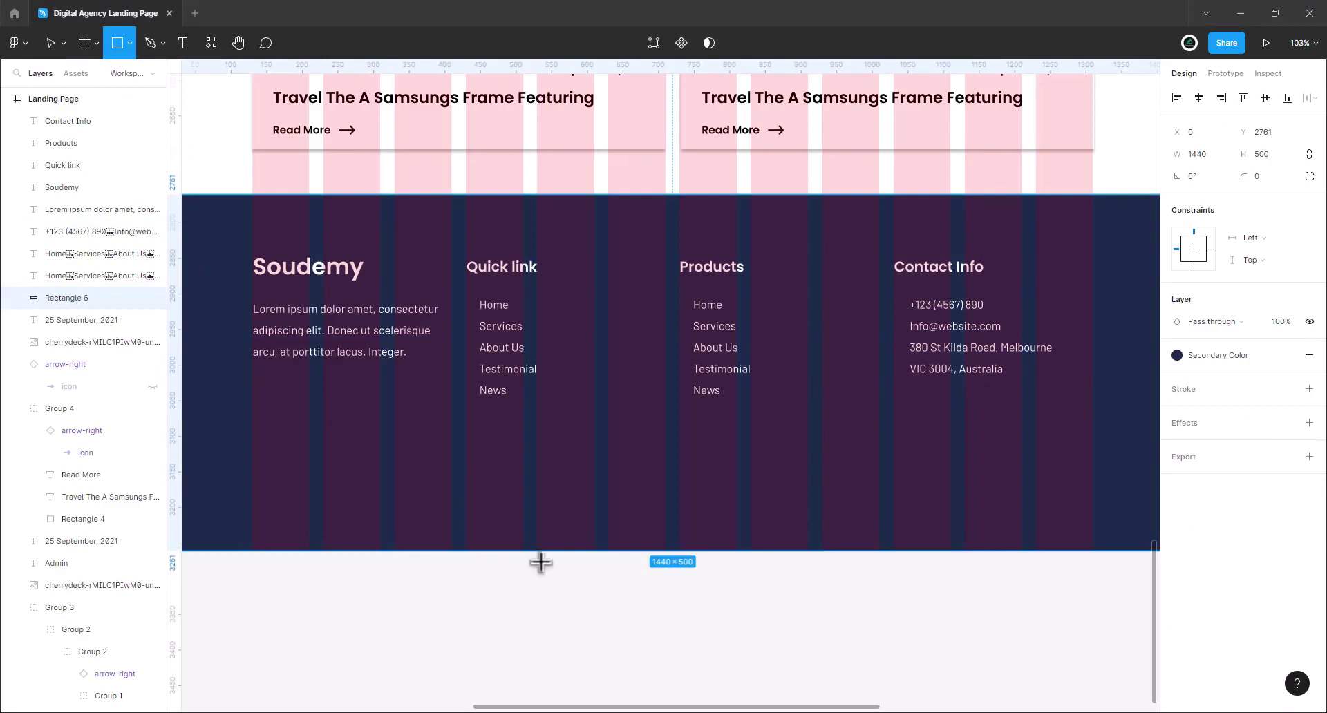
pyautogui.moveTo(253, 423); pyautogui.dragTo(1093, 453)
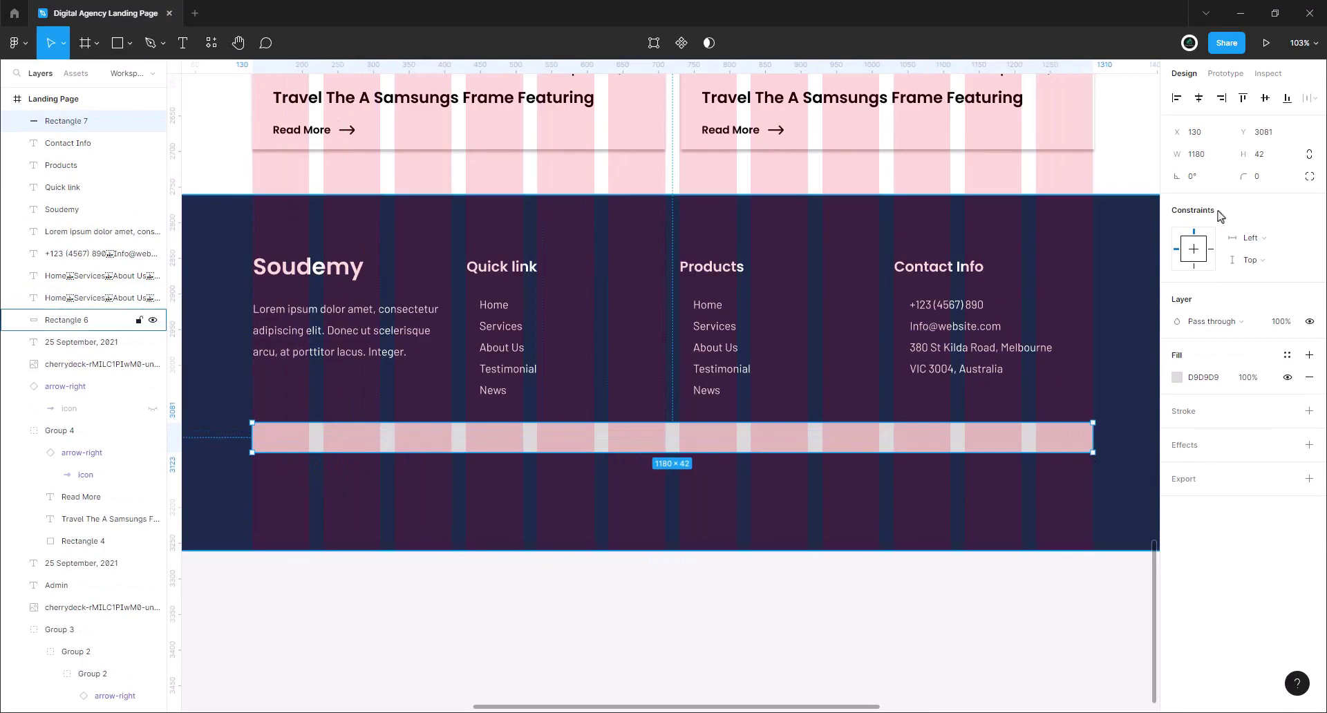
pyautogui.click(1258, 156)
pyautogui.write('40')
pyautogui.click(1264, 176)
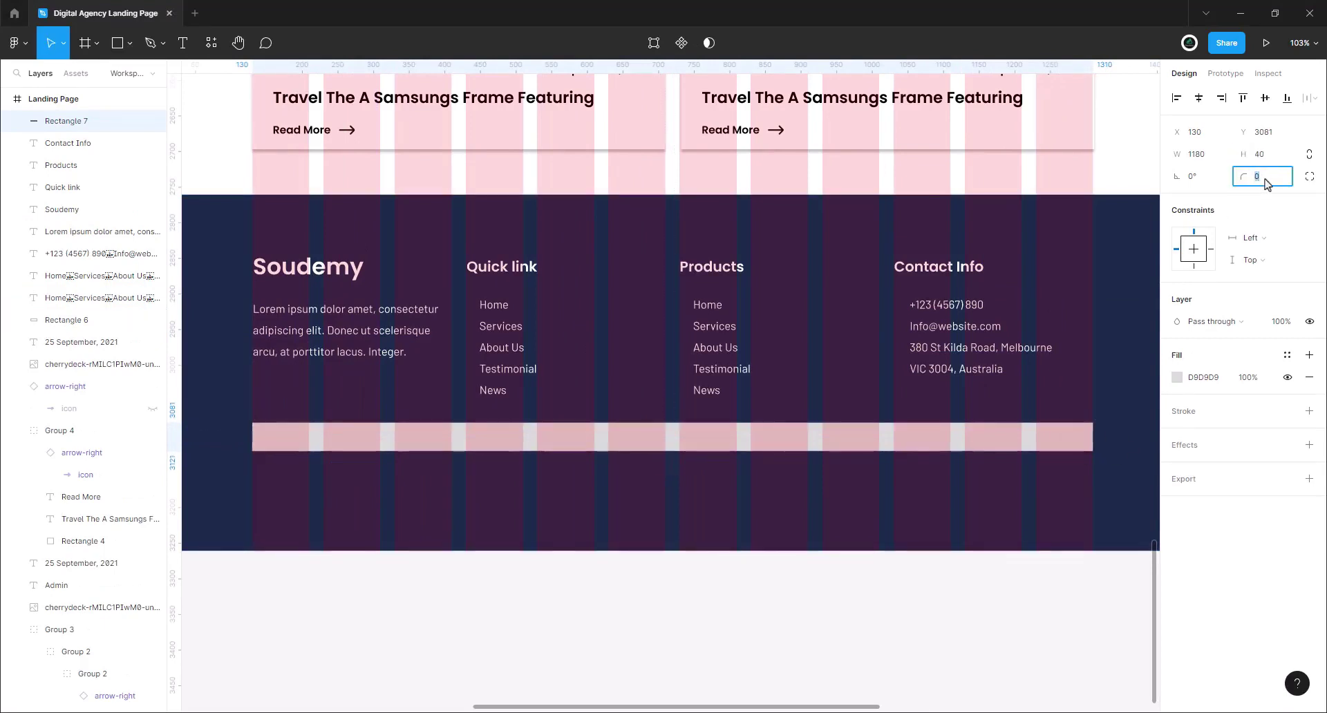
pyautogui.write('10')
pyautogui.press('Return')
# - Shorten the navy footer and the Landing Page frame to end just below the bar
pyautogui.click(688, 550)
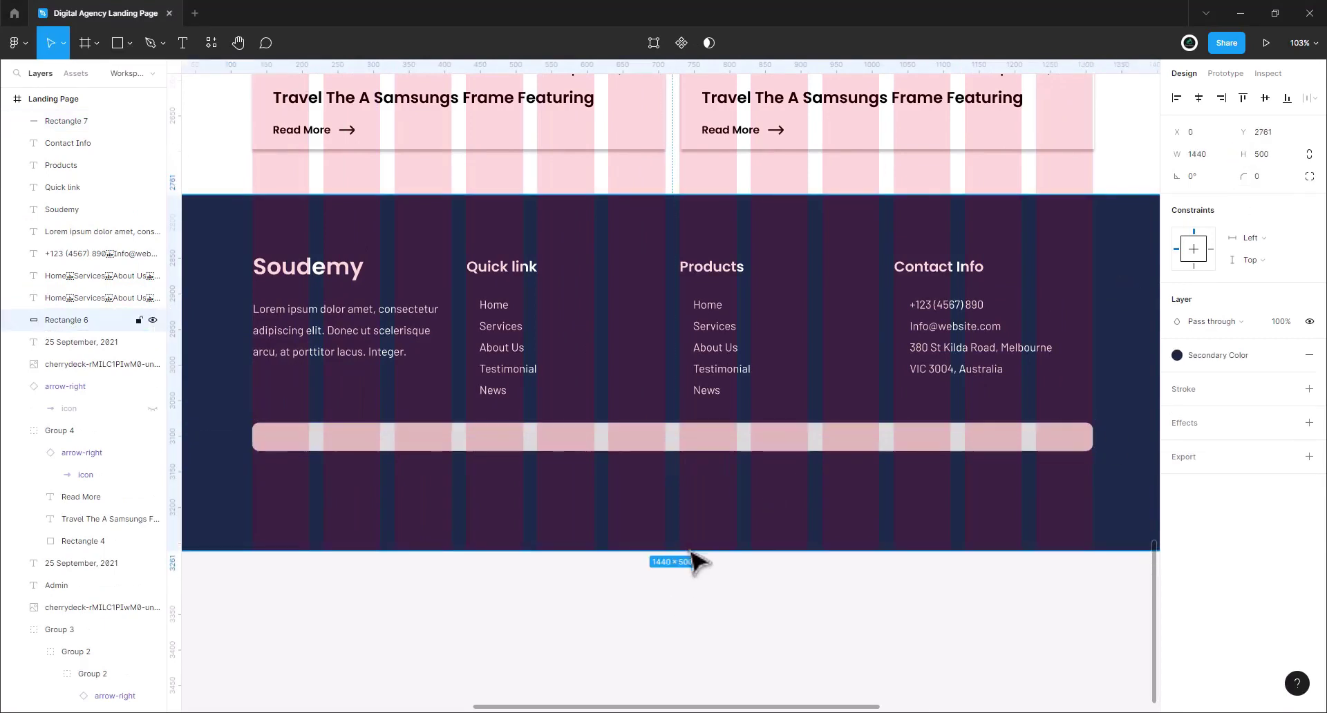
pyautogui.moveTo(686, 551); pyautogui.dragTo(699, 451)
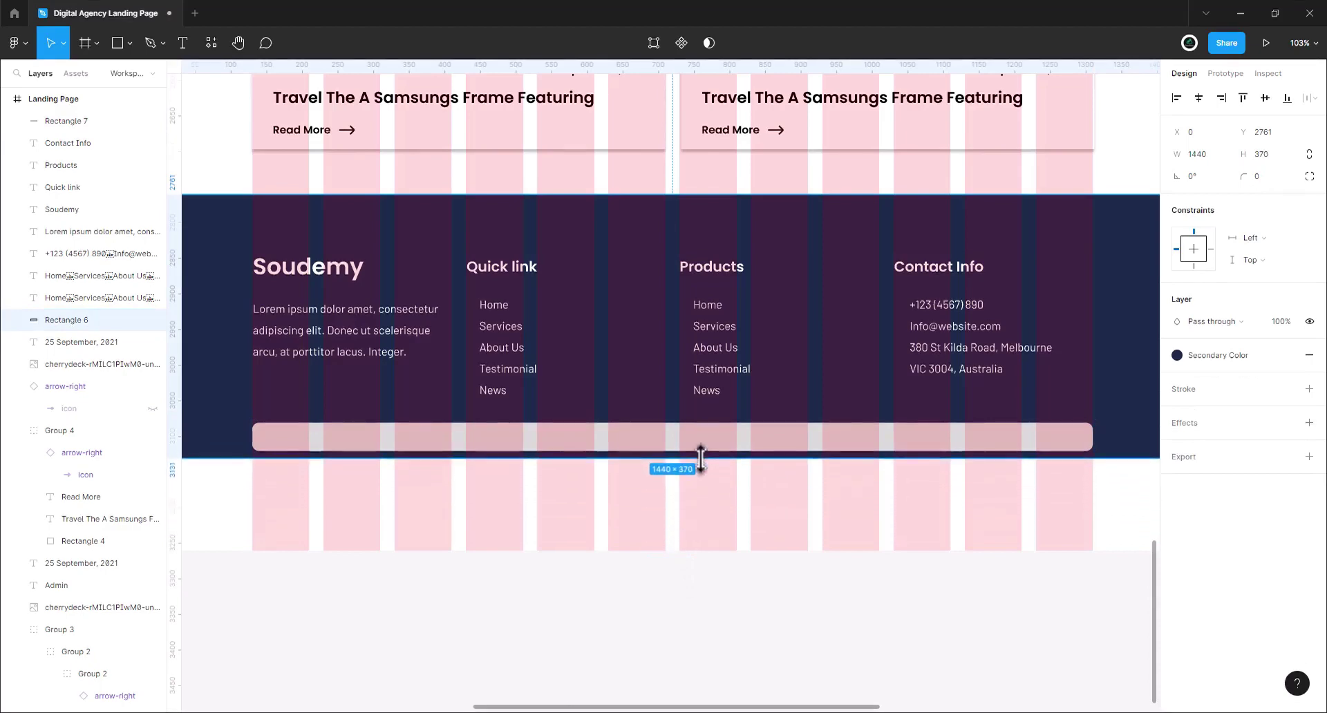
pyautogui.click(676, 568)
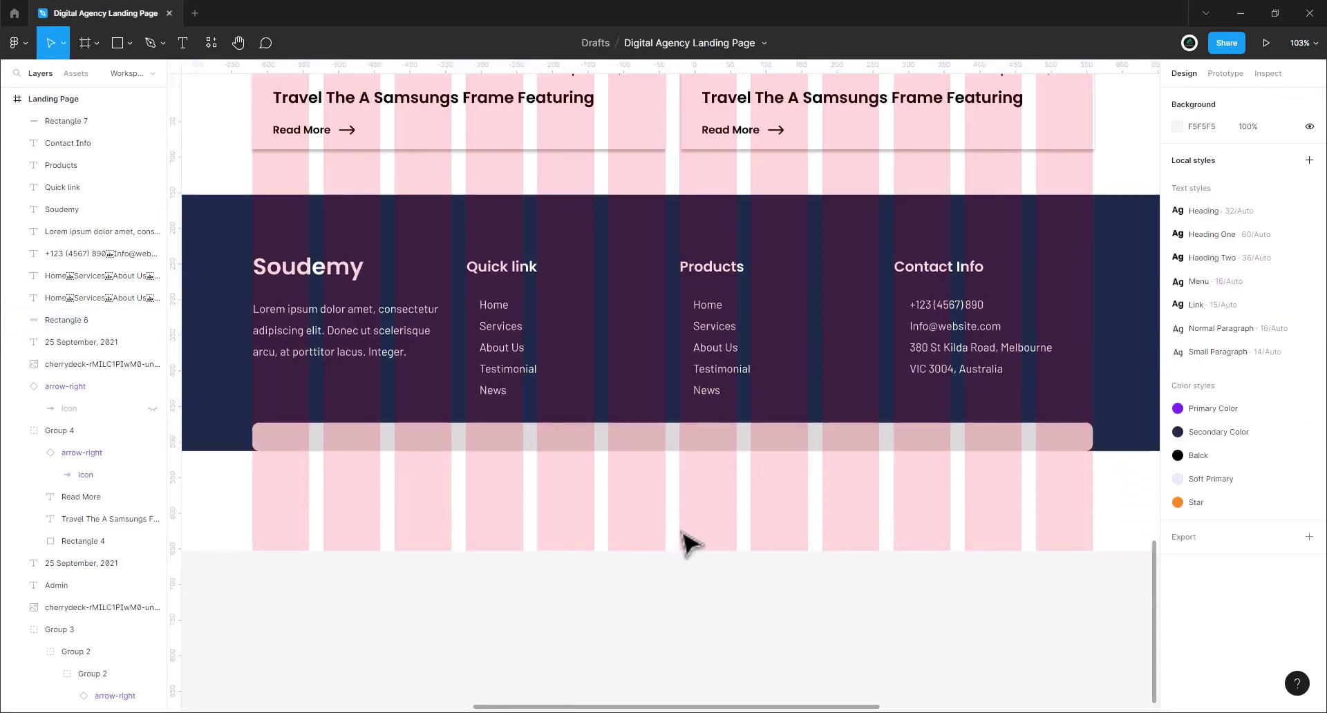
pyautogui.click(681, 551)
pyautogui.moveTo(680, 551); pyautogui.dragTo(706, 449)
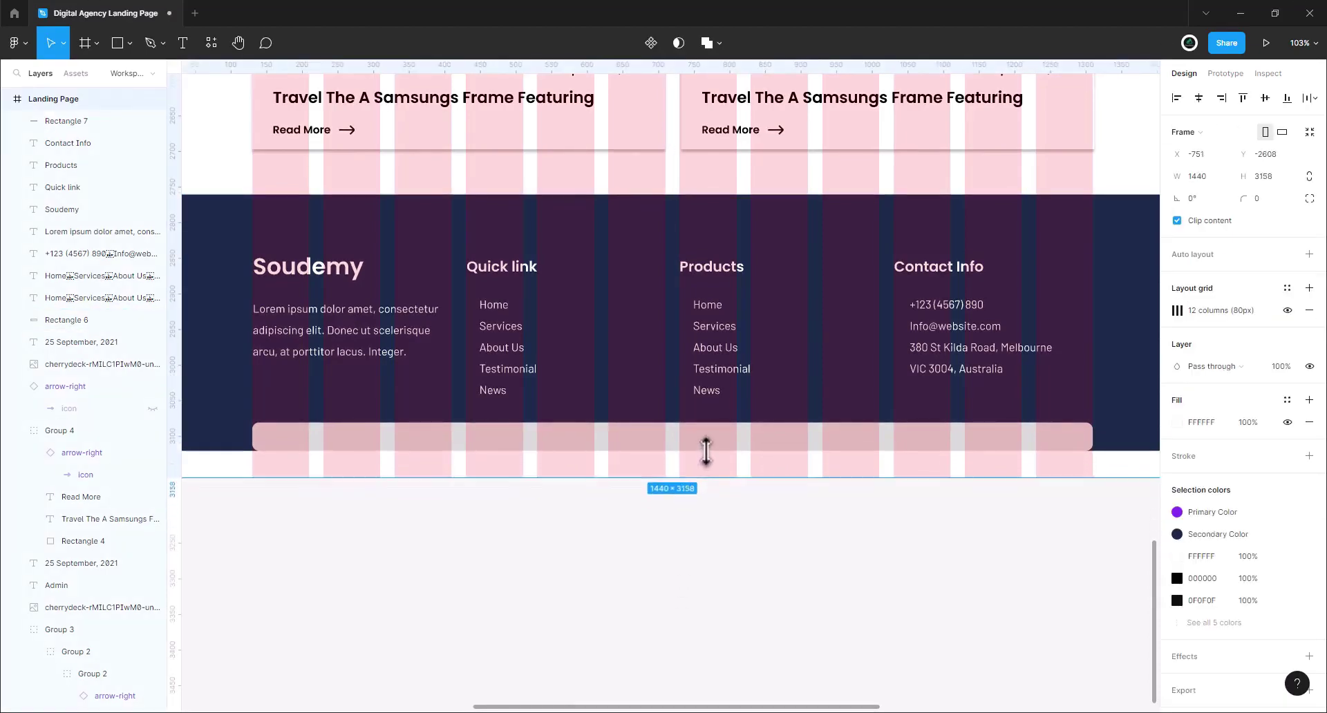
pyautogui.click(706, 450)
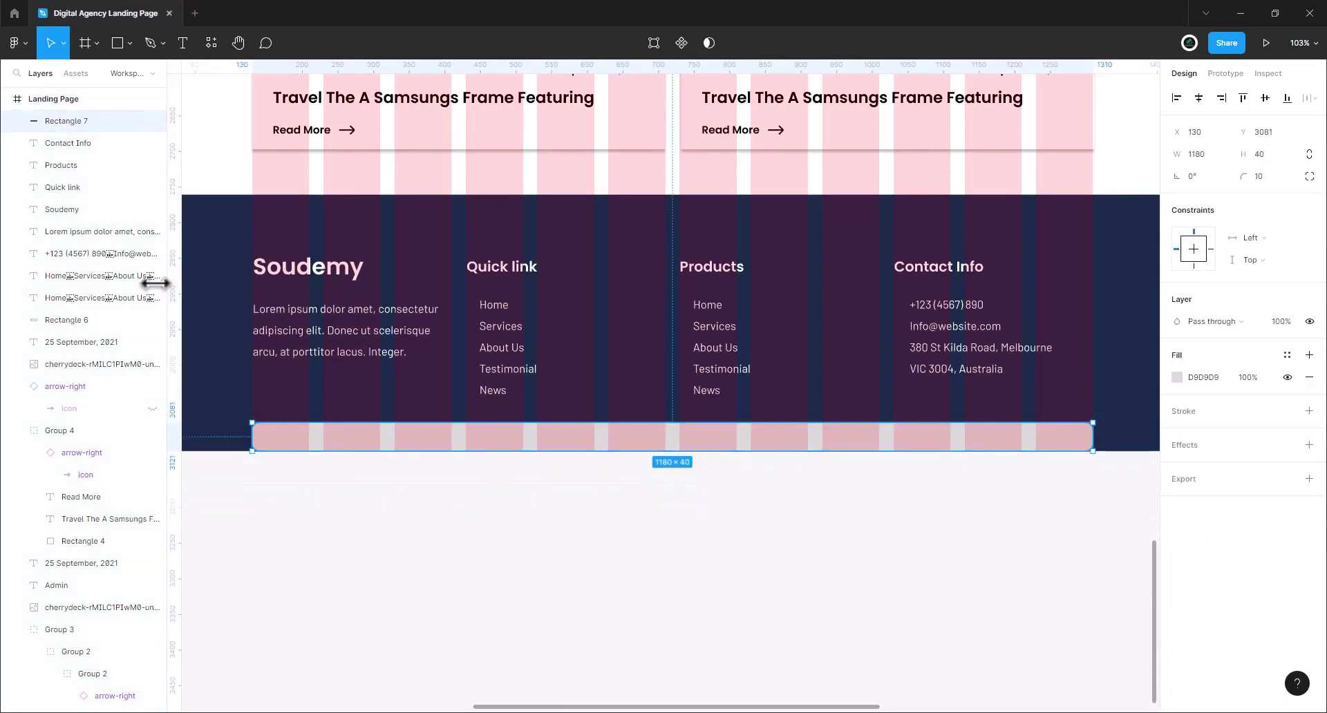
# - Add '2021 All Rights Reserved.' at the bar's left in Small Paragraph style
pyautogui.click(183, 42)
pyautogui.click(282, 441)
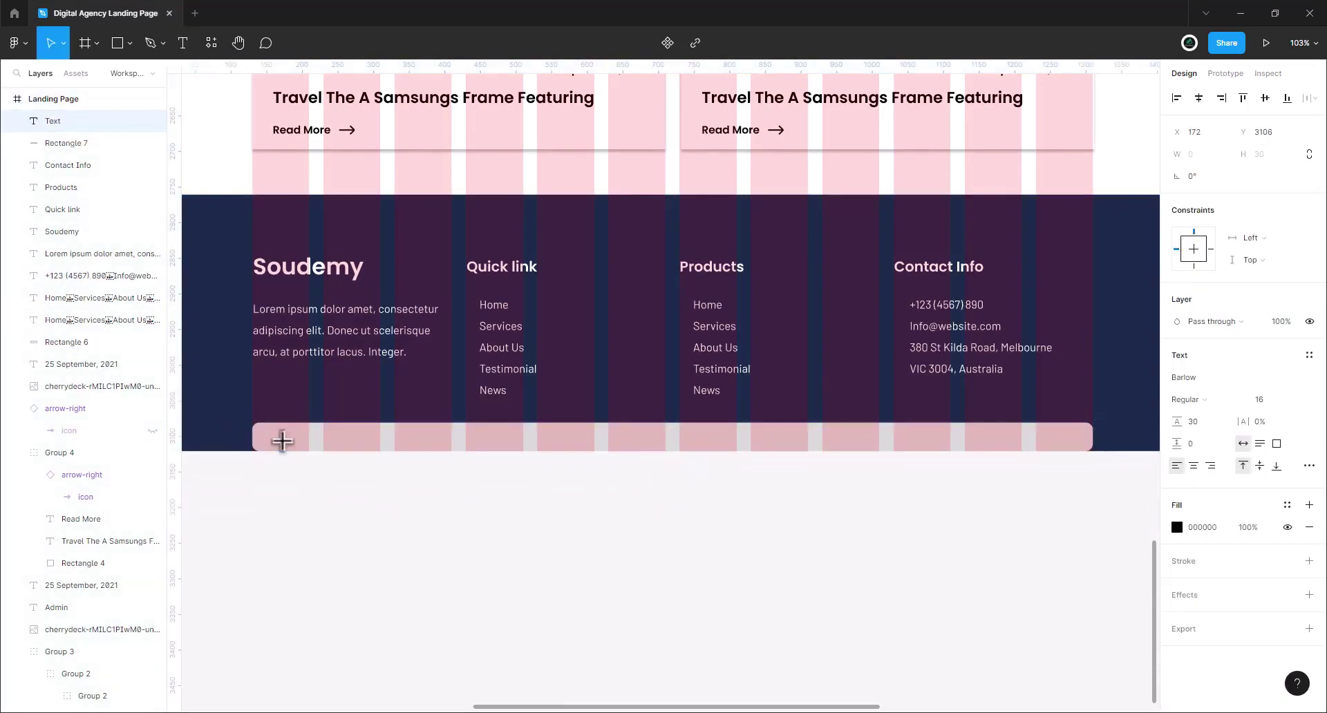
pyautogui.write('2021 All Rights Reserved.')
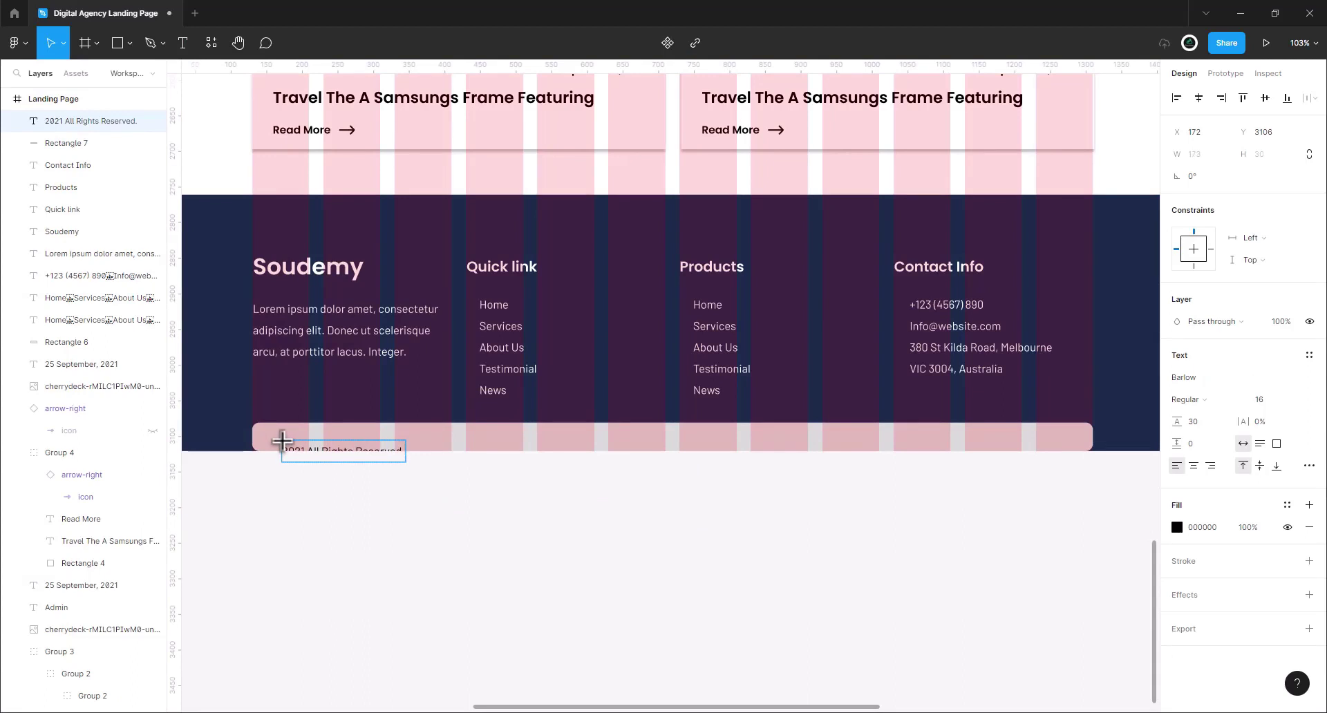
pyautogui.hotkey('ctrl', 'a')
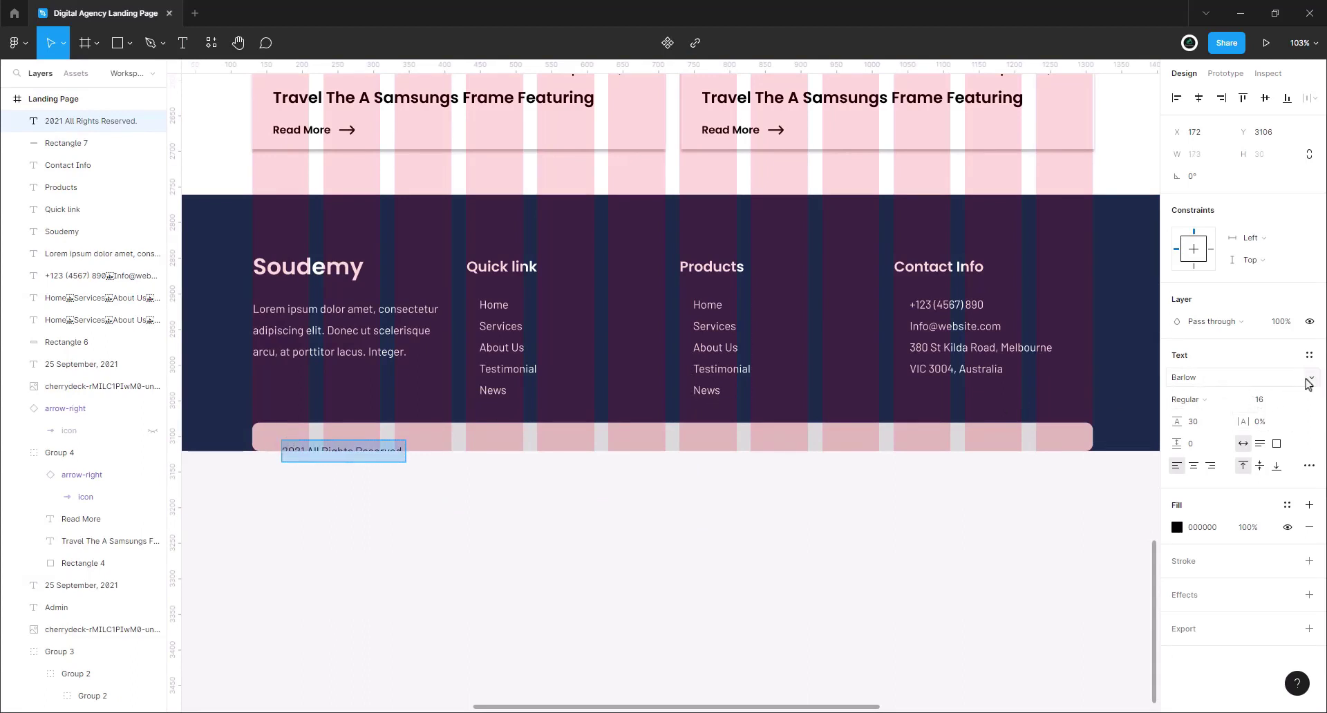
pyautogui.click(1311, 358)
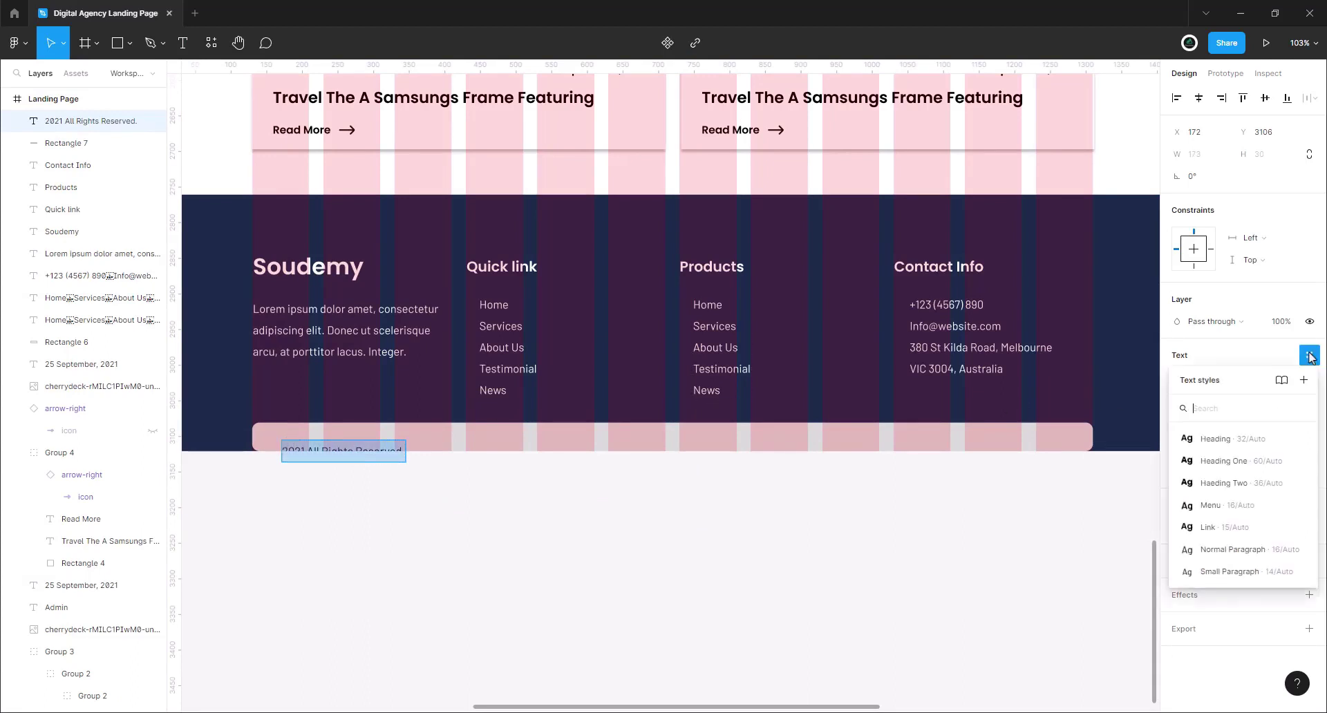
pyautogui.click(1259, 551)
pyautogui.doubleClick(350, 450)
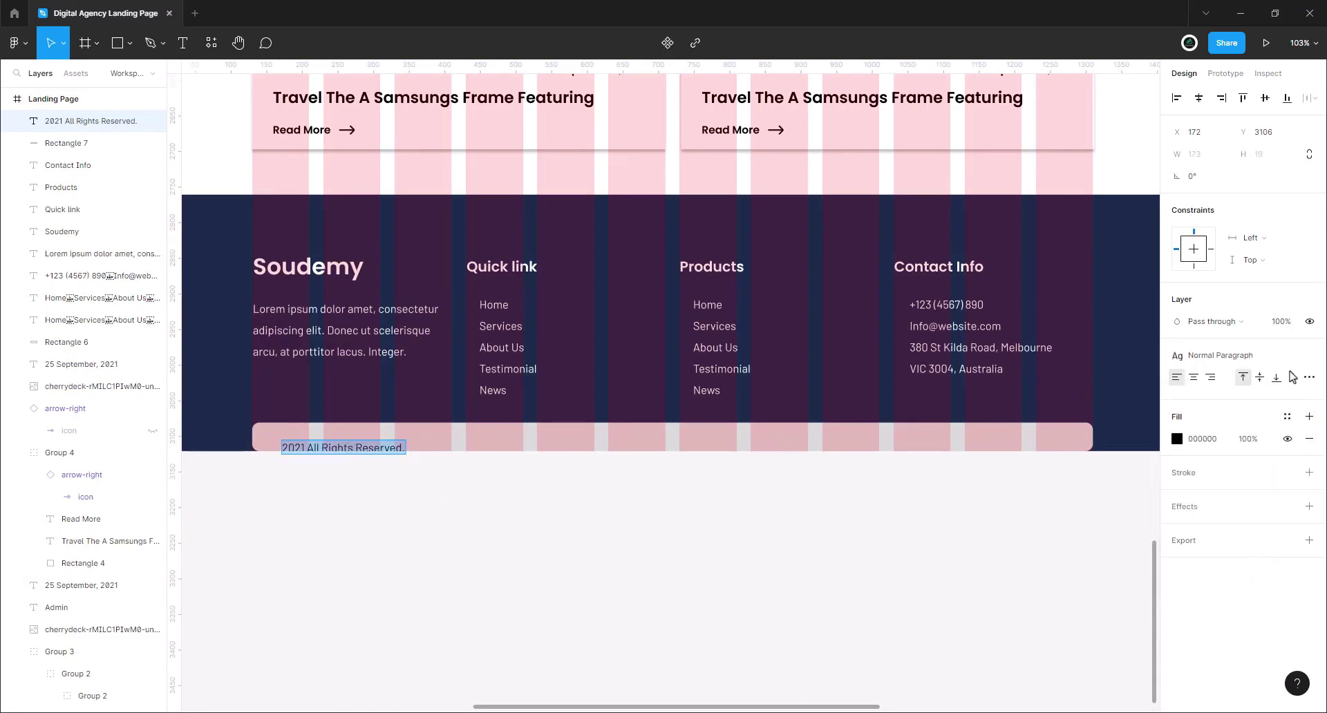
pyautogui.click(1312, 358)
pyautogui.click(1244, 561)
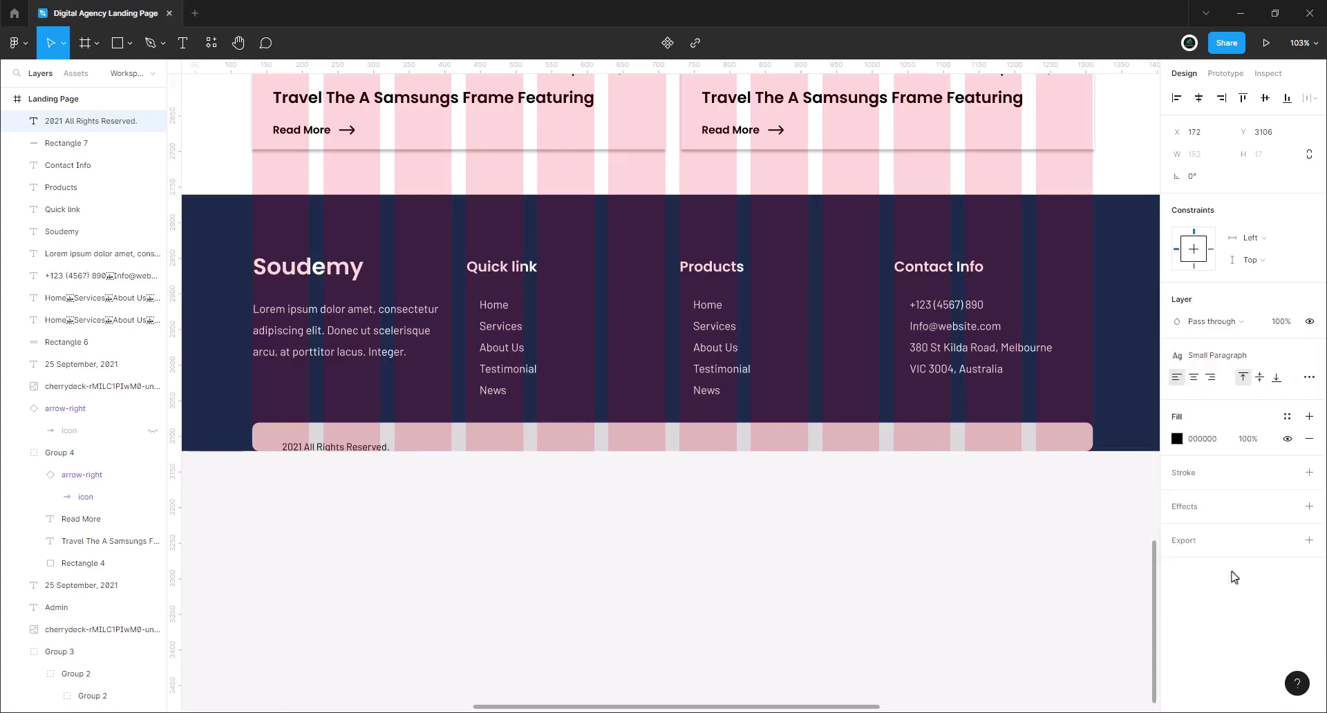
pyautogui.press('Escape')
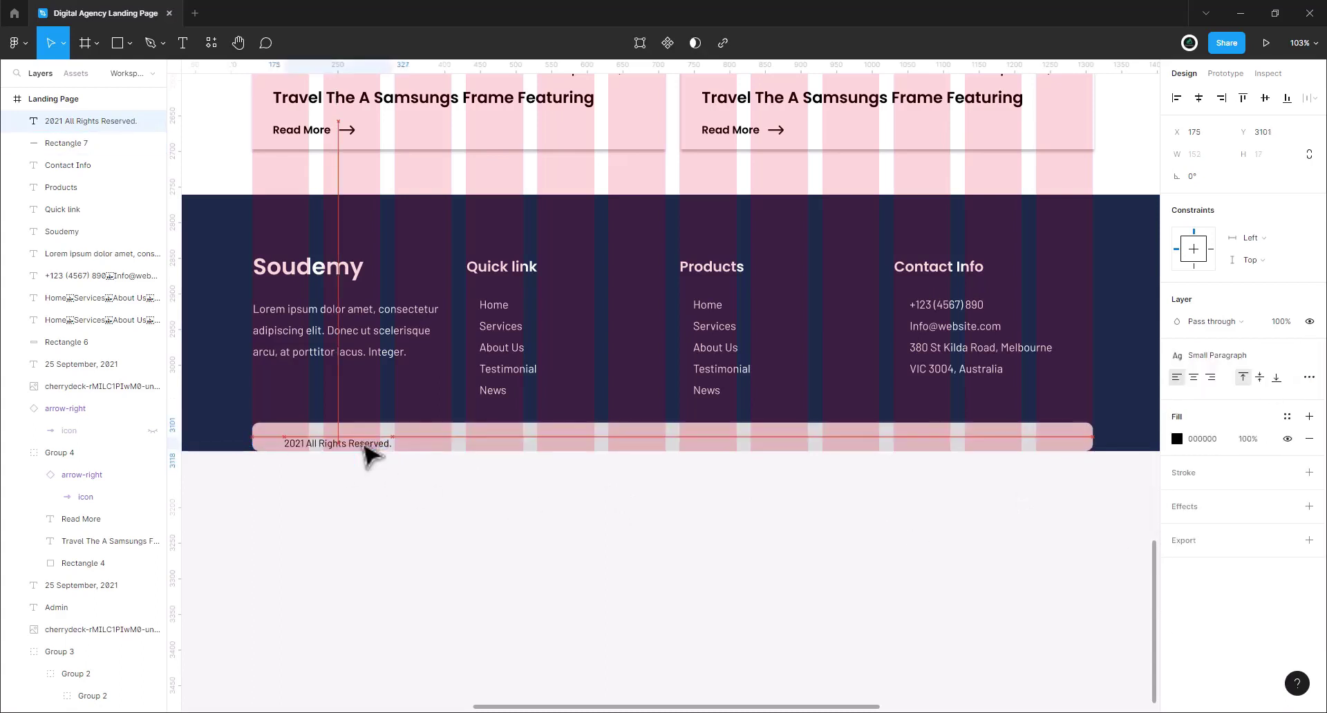
# - Copy the copyright text to the bar's right and retype it as 'Privacy Policy | Cookie Policy'
pyautogui.moveTo(370, 454)
pyautogui.mouseDown()
pyautogui.moveTo(347, 448)
pyautogui.moveTo(1042, 441)
pyautogui.mouseUp()
pyautogui.doubleClick(1028, 442)
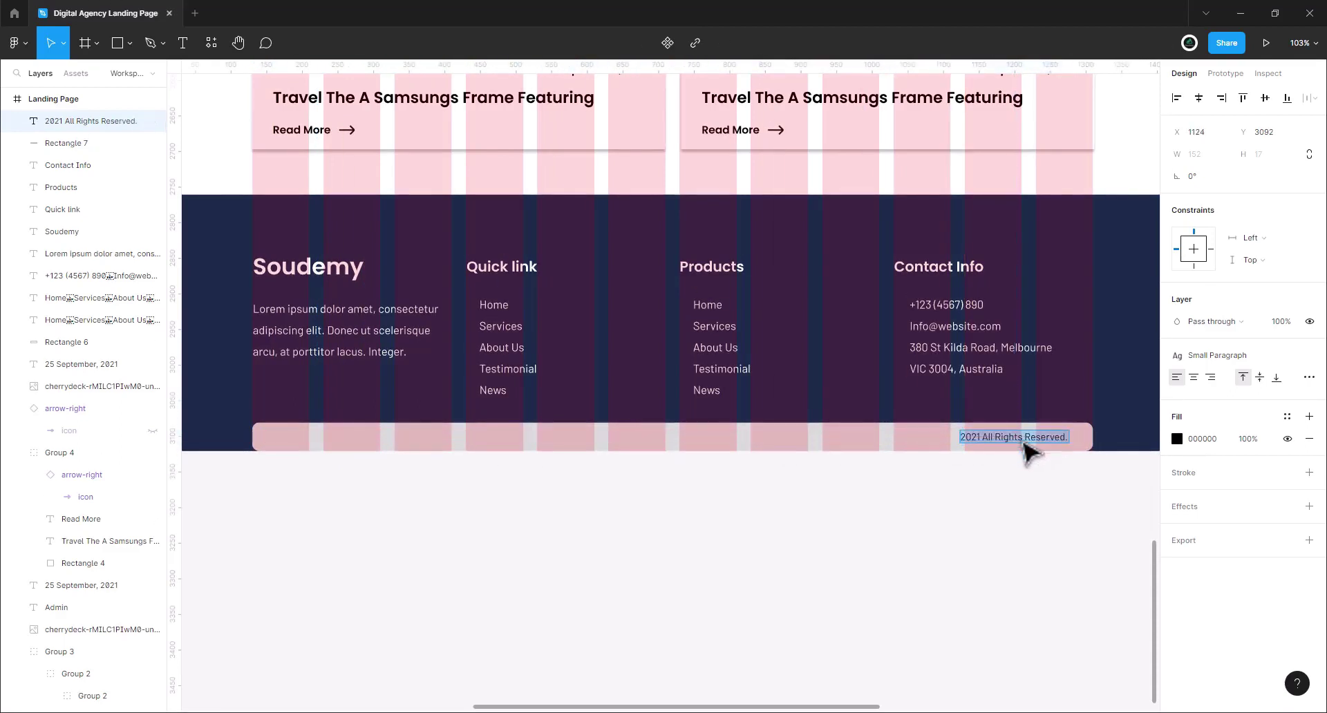
pyautogui.write('Privacy Policy | Cook')
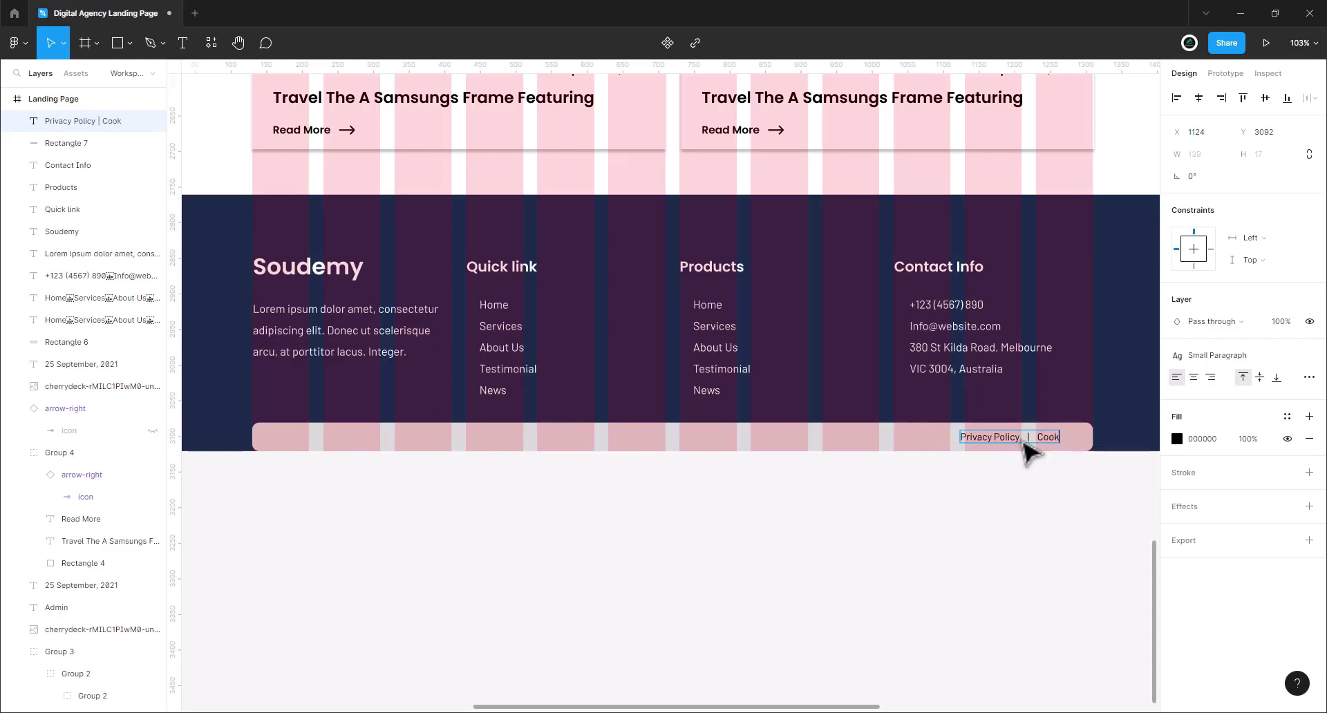
pyautogui.write('ie Policy')
pyautogui.press('Escape')
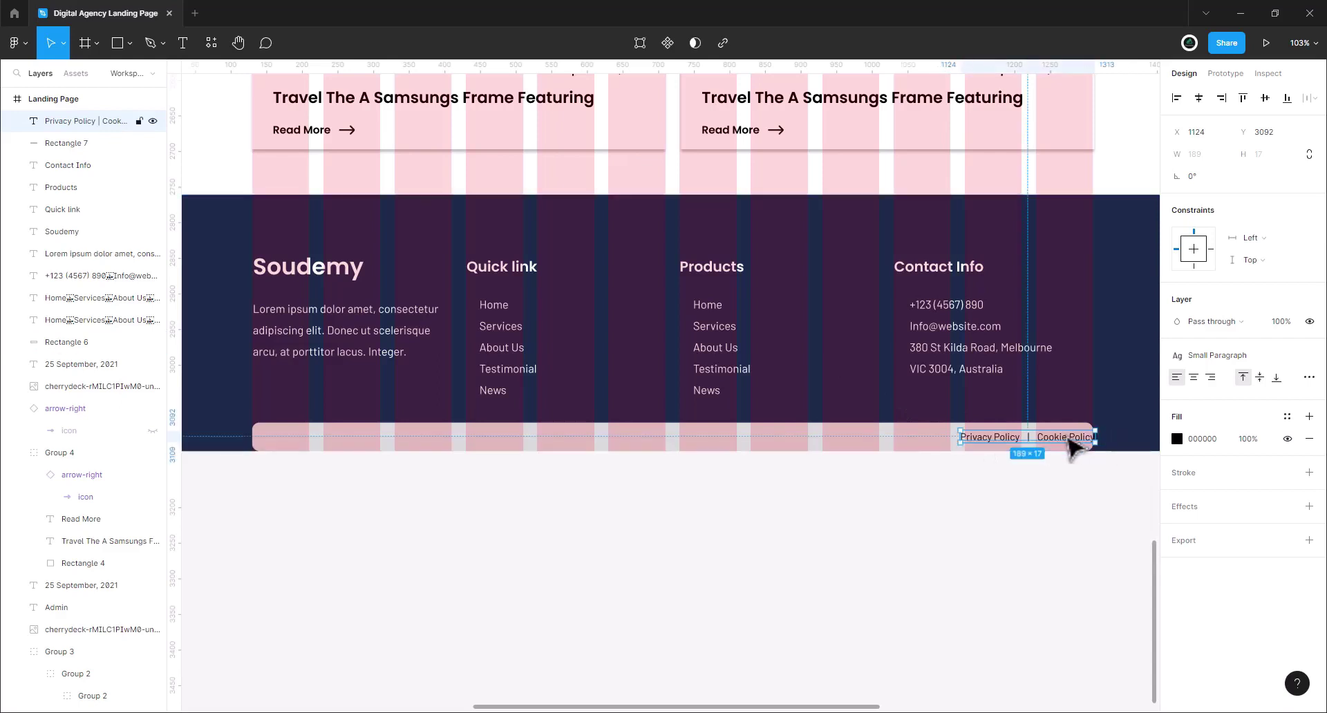
pyautogui.moveTo(1045, 441)
pyautogui.mouseDown()
pyautogui.moveTo(330, 444)
pyautogui.moveTo(357, 448)
pyautogui.mouseUp()
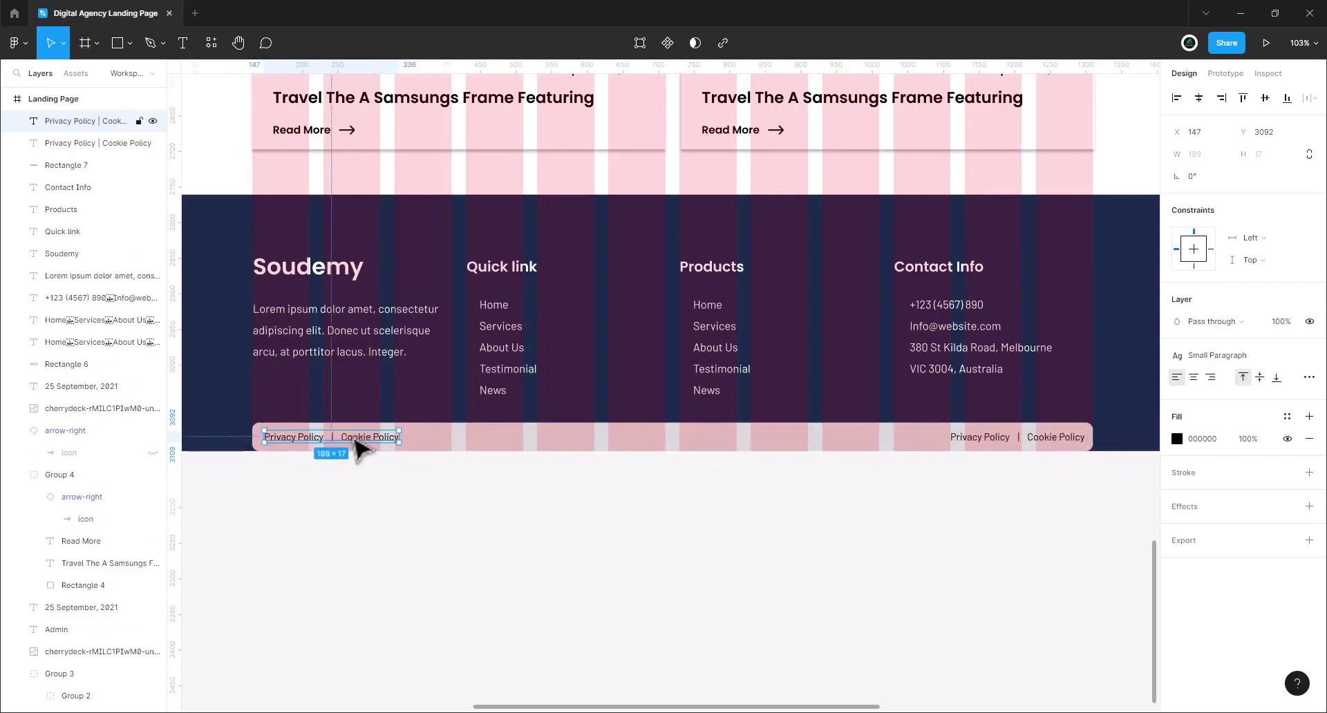
pyautogui.doubleClick(365, 437)
pyautogui.write('2021 All Rights Reserved.')
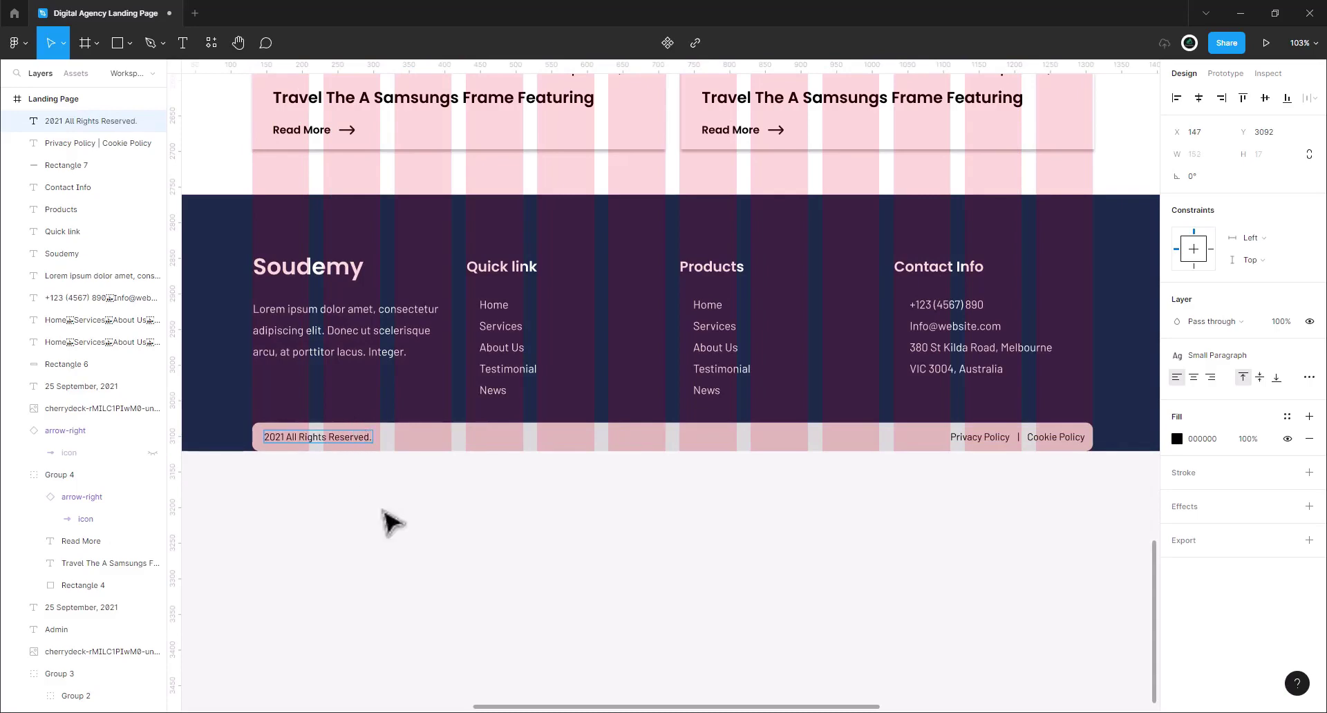
pyautogui.press('Escape')
# - Turn off the pink column layout grid on the Landing Page frame
pyautogui.scroll(3, 609, 562)
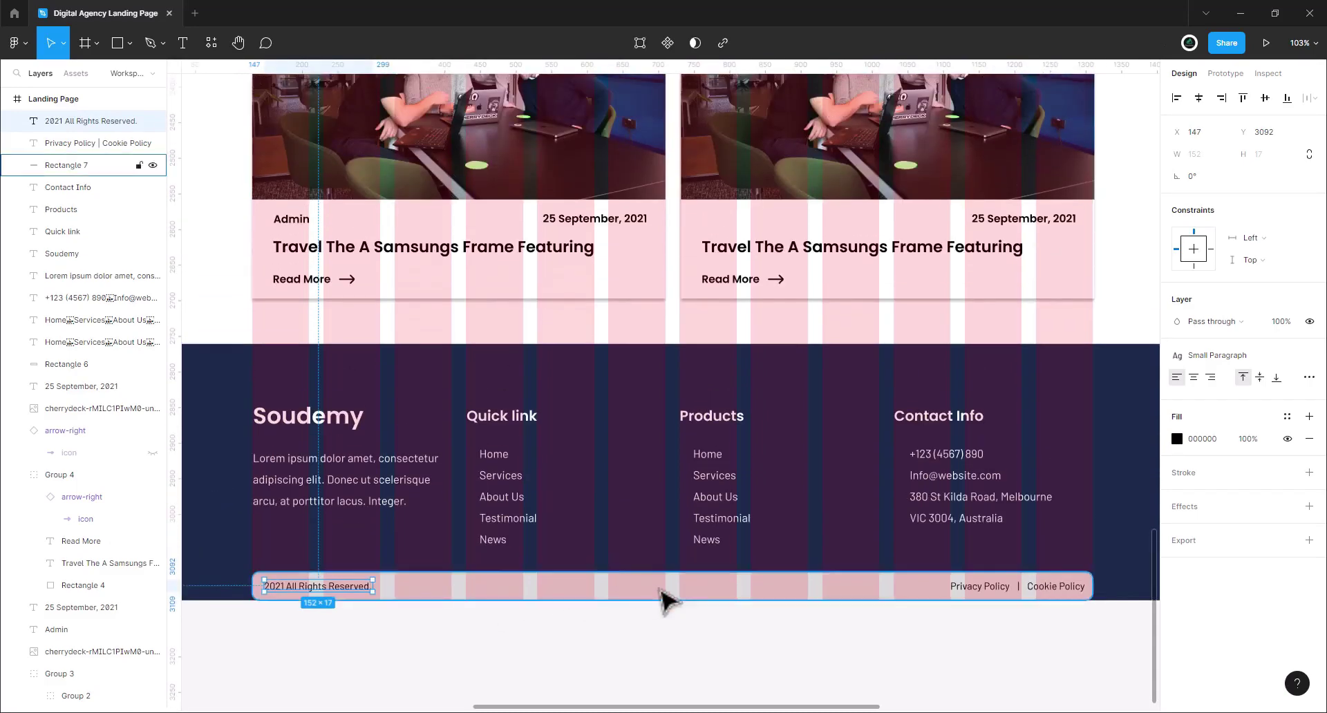
pyautogui.scroll(4, 664, 601)
pyautogui.scroll(9, 660, 601)
pyautogui.scroll(3, 670, 599)
pyautogui.scroll(-4, 972, 536)
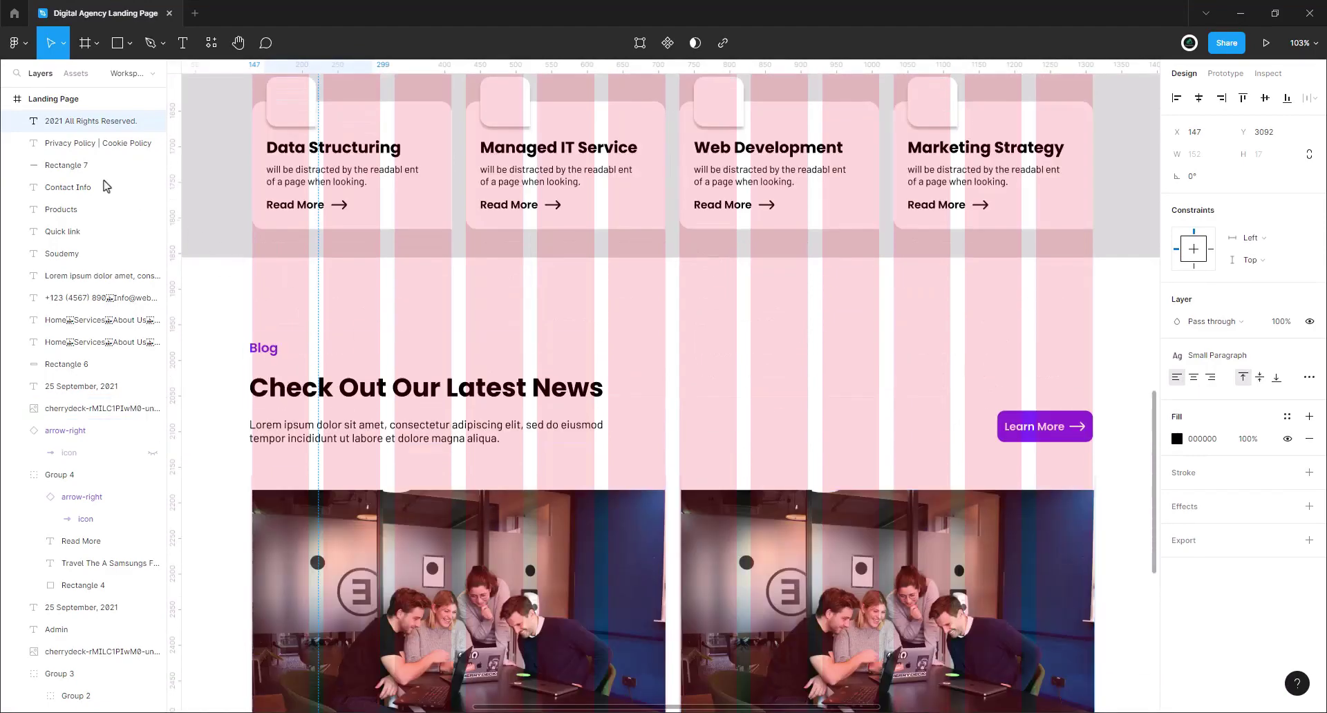
pyautogui.click(142, 99)
pyautogui.click(1287, 310)
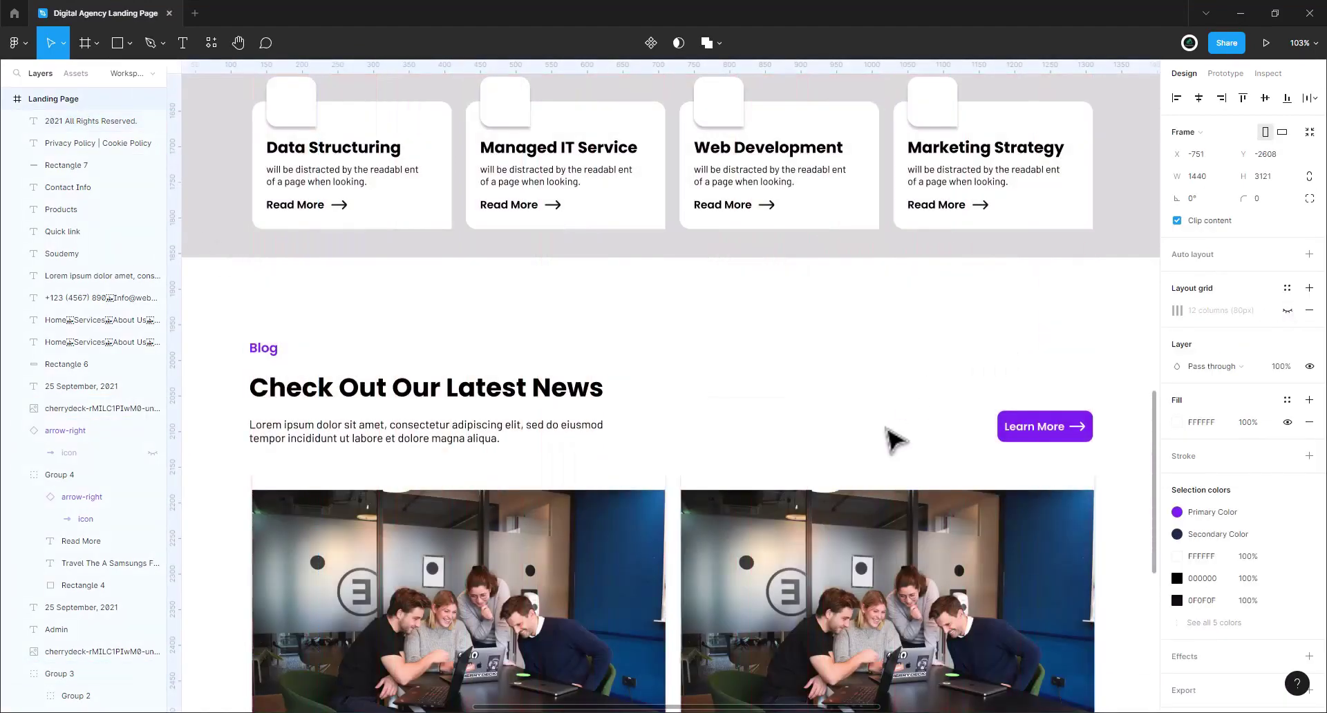
# - Scroll through the 1440×3121 landing page from the hero section down to the footer
pyautogui.scroll(2, 890, 438)
pyautogui.scroll(-3, 889, 438)
pyautogui.scroll(6, 960, 450)
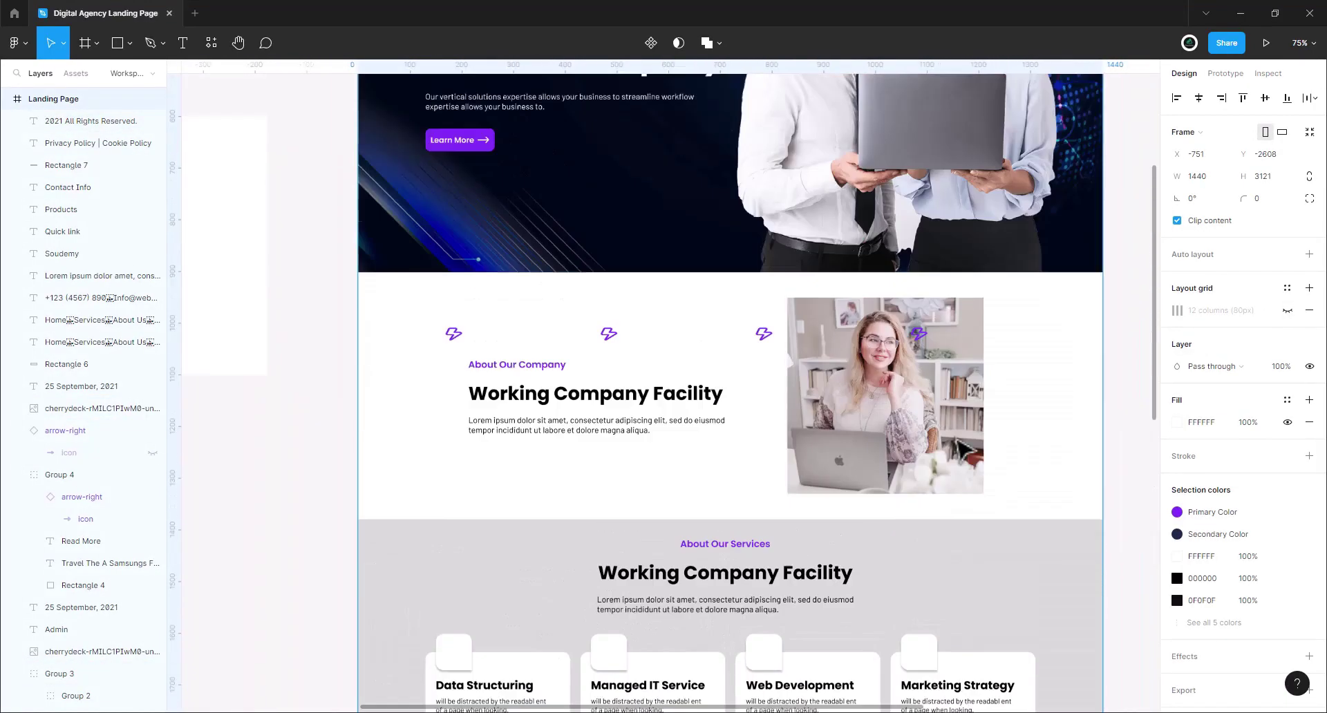
pyautogui.scroll(1, 962, 449)
pyautogui.scroll(4, 963, 451)
pyautogui.scroll(1, 962, 451)
pyautogui.scroll(1, 962, 453)
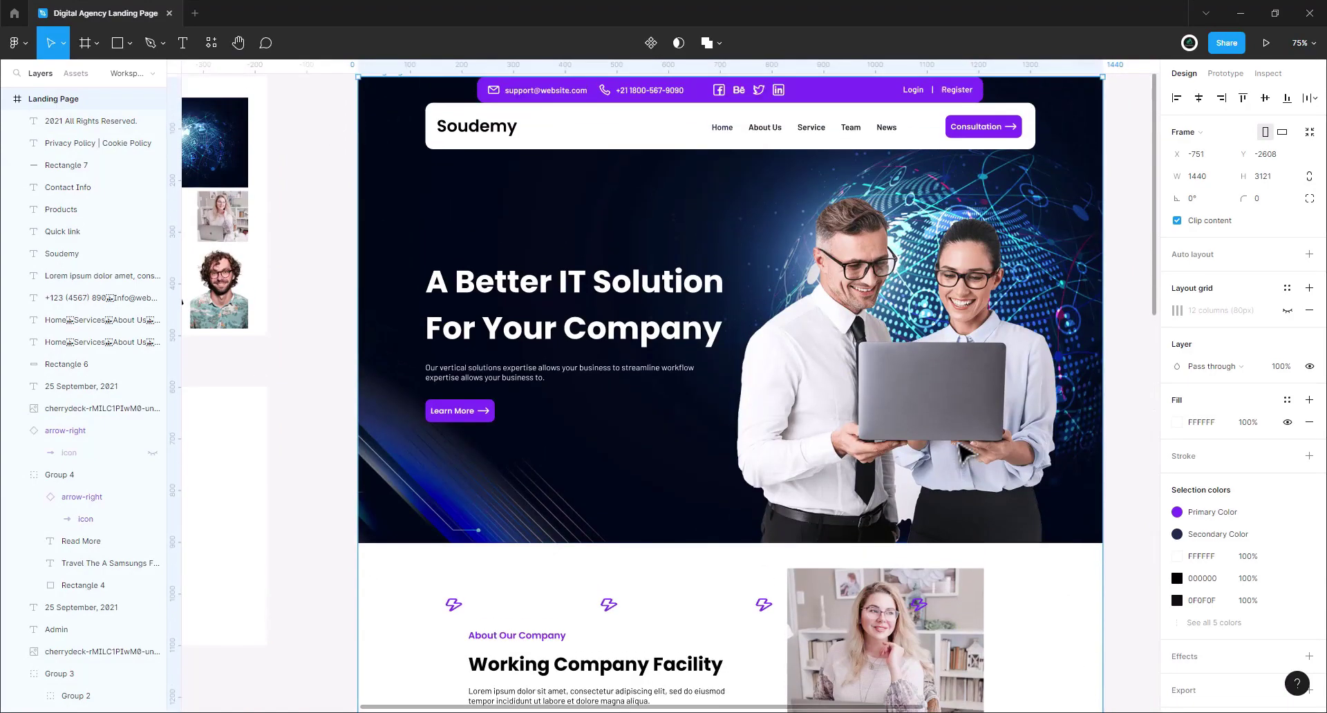
pyautogui.scroll(-6, 1134, 414)
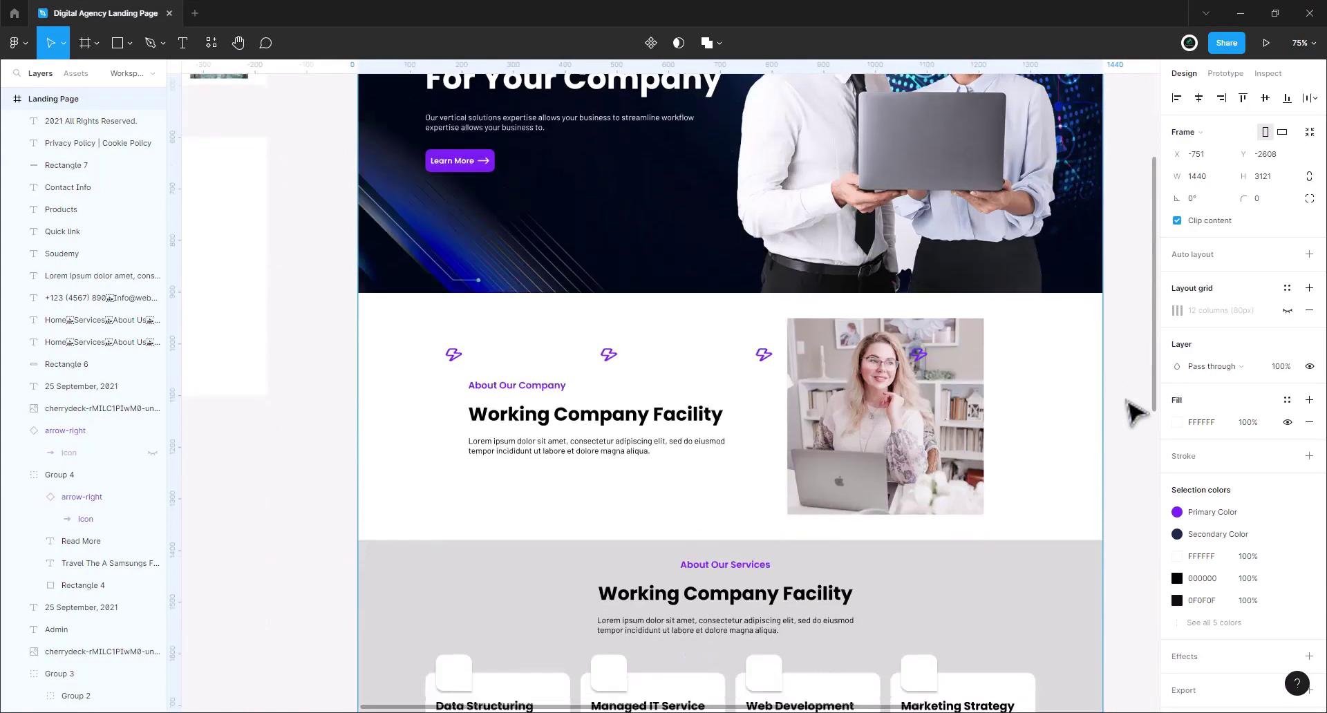
pyautogui.scroll(-3, 1133, 414)
pyautogui.scroll(-5, 1135, 415)
pyautogui.scroll(-4, 1136, 415)
pyautogui.scroll(-1, 1137, 418)
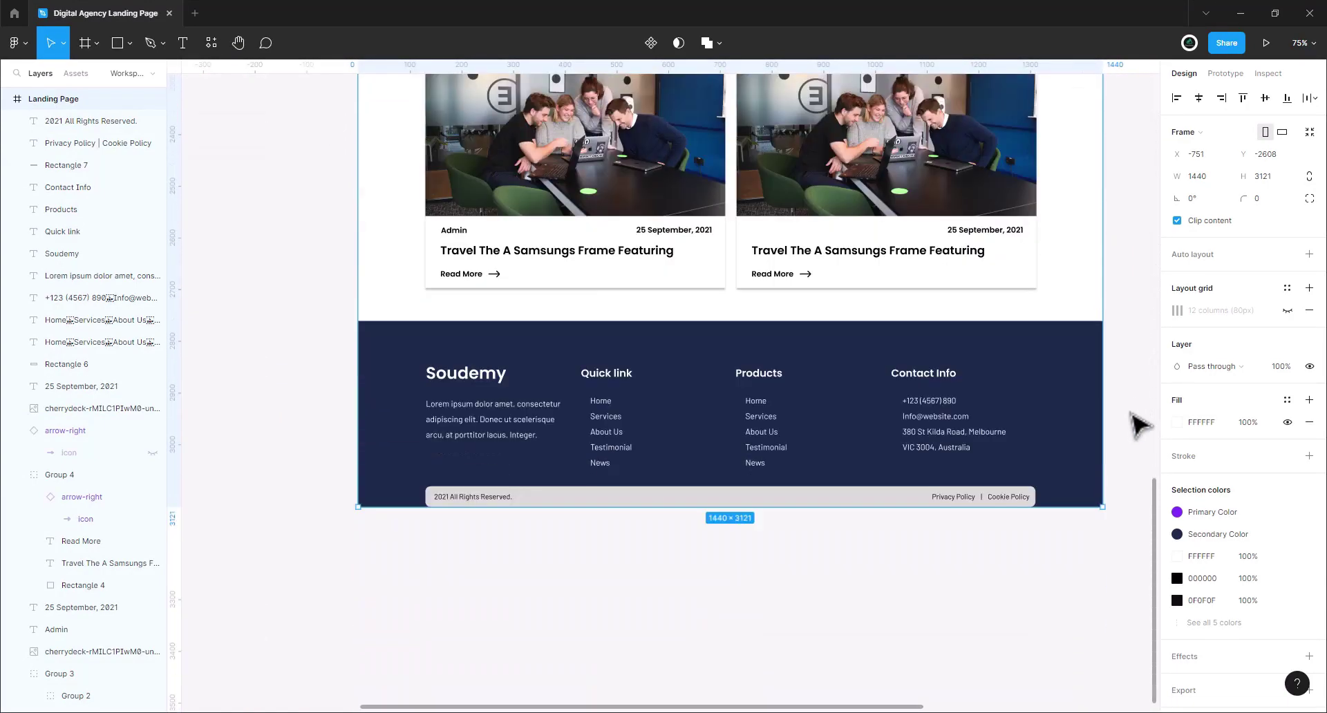